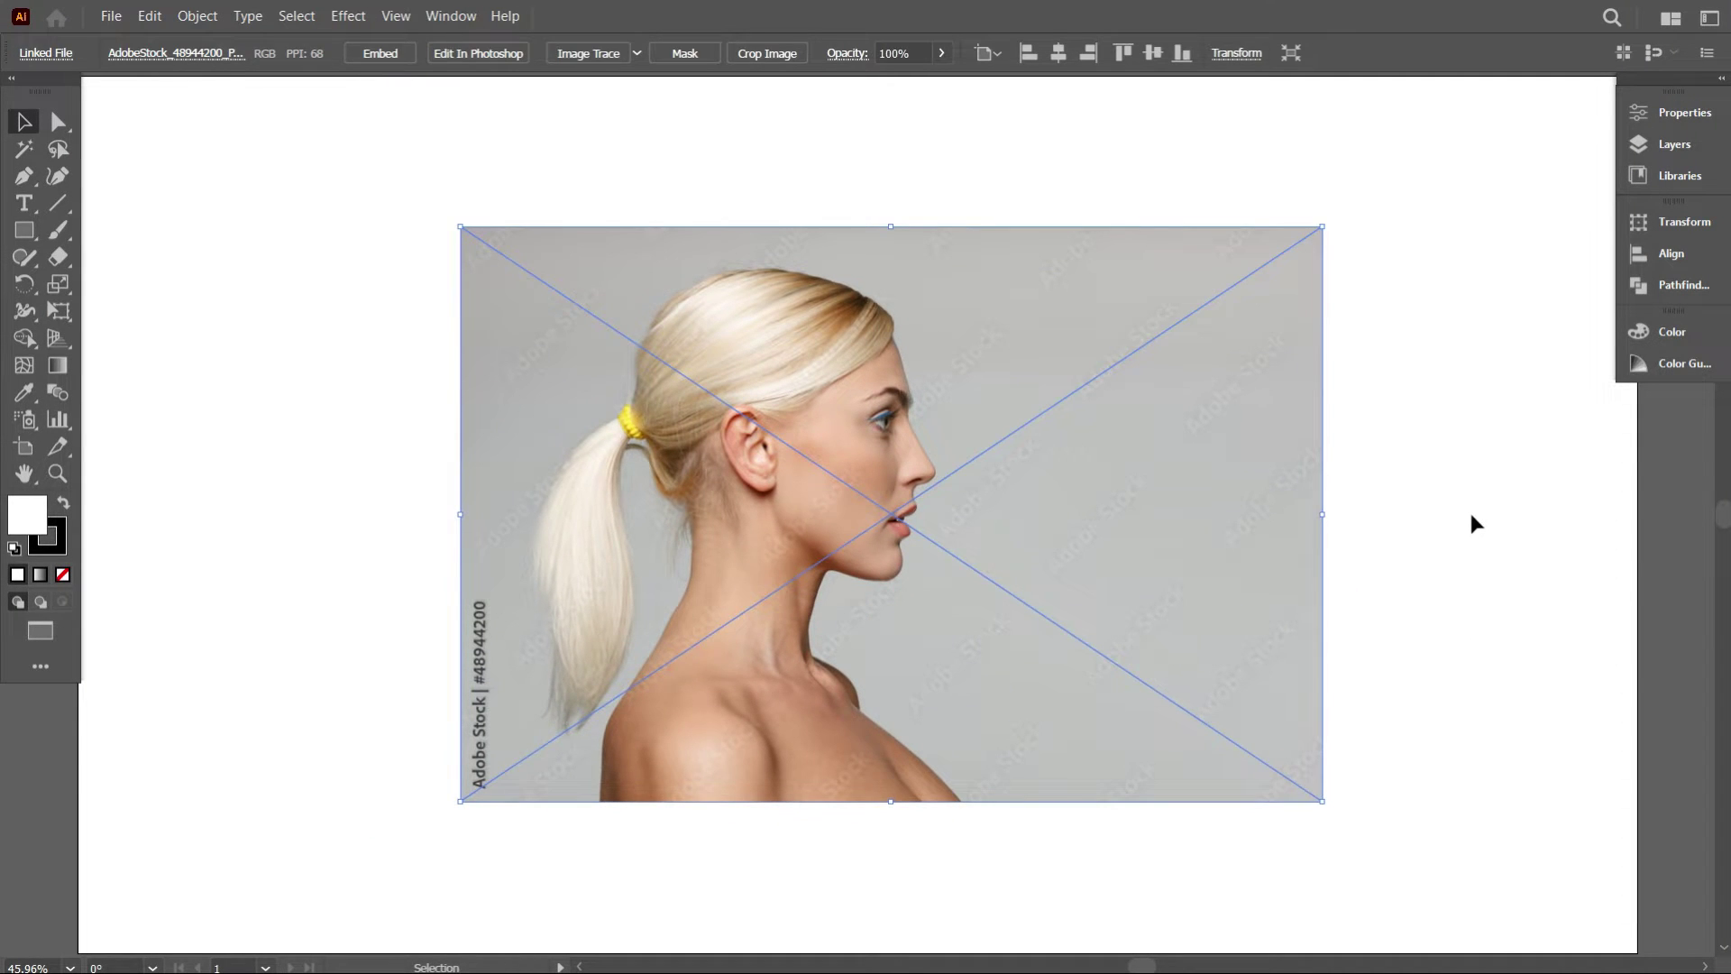
Lock the placed portrait photo on the artboard.
click(1491, 521)
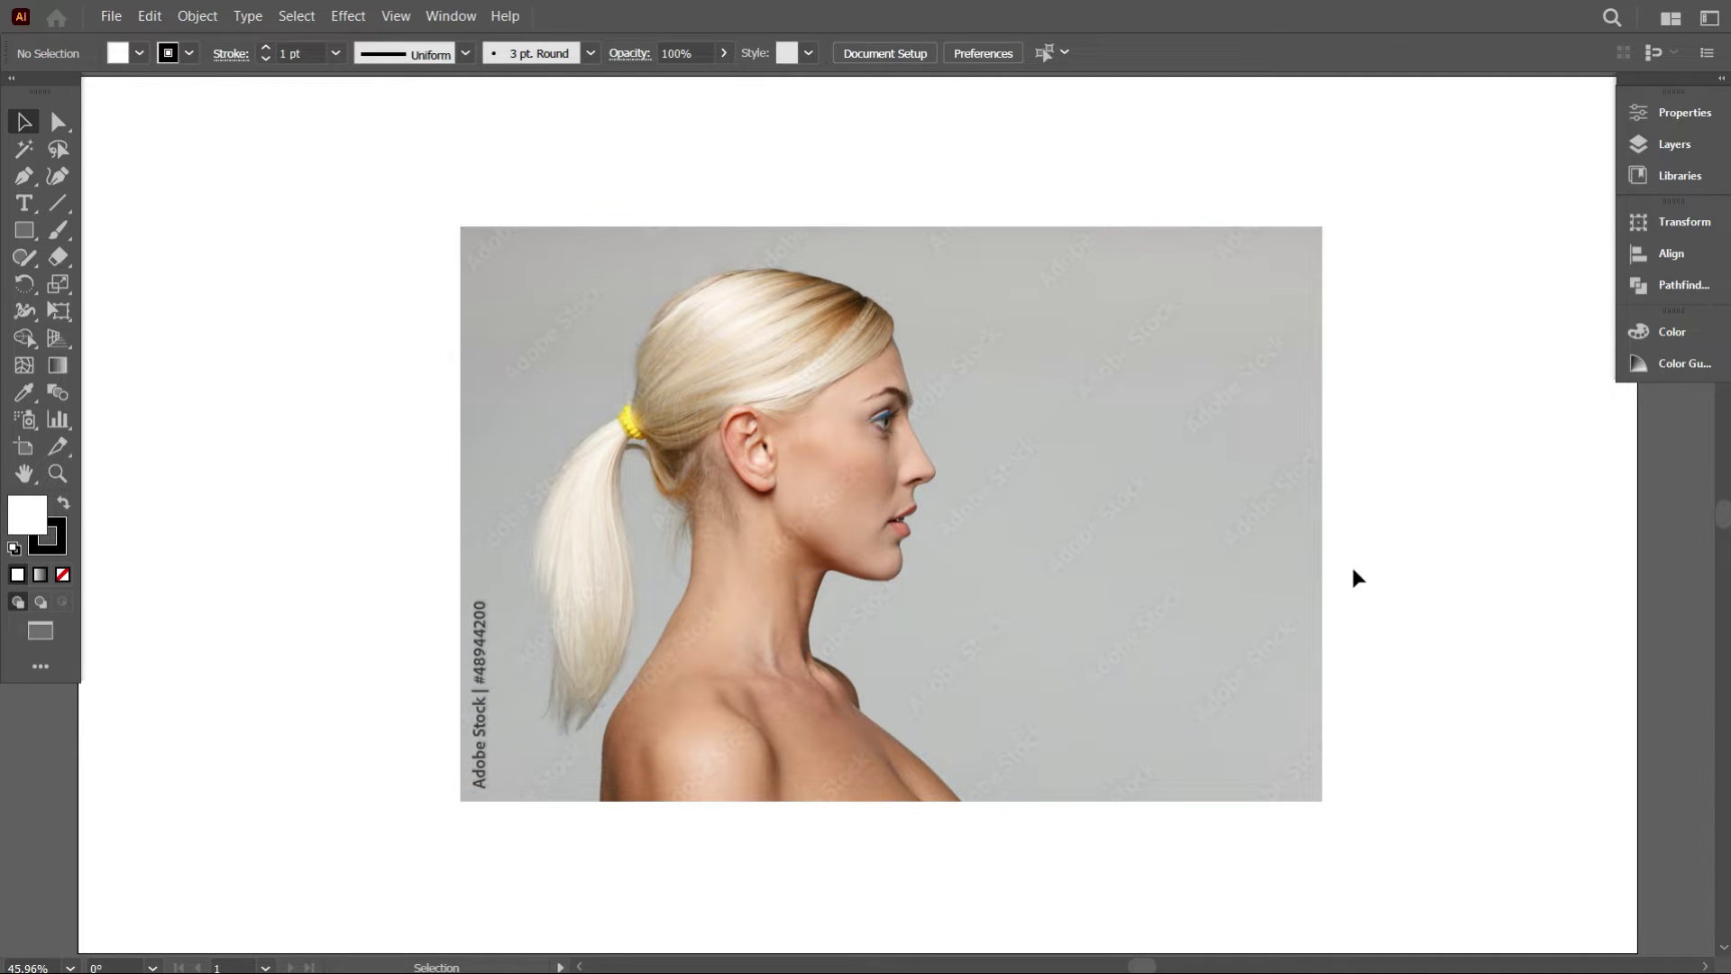
scroll(853, 553, up, 1)
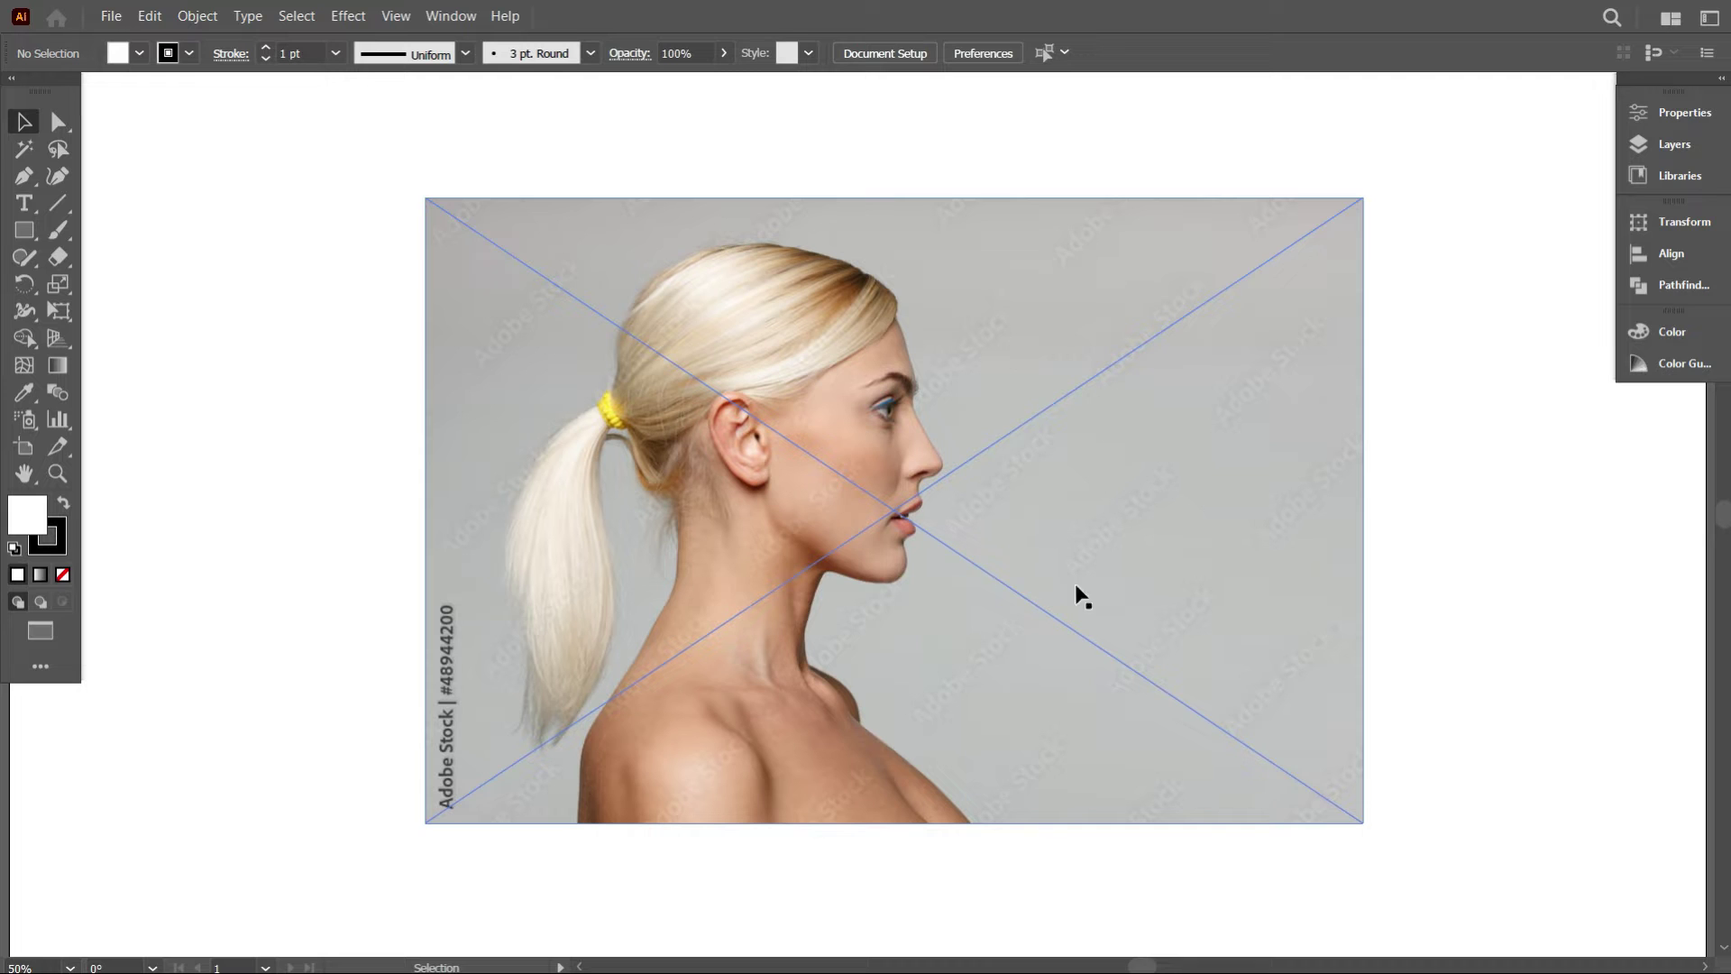
click(232, 456)
click(598, 451)
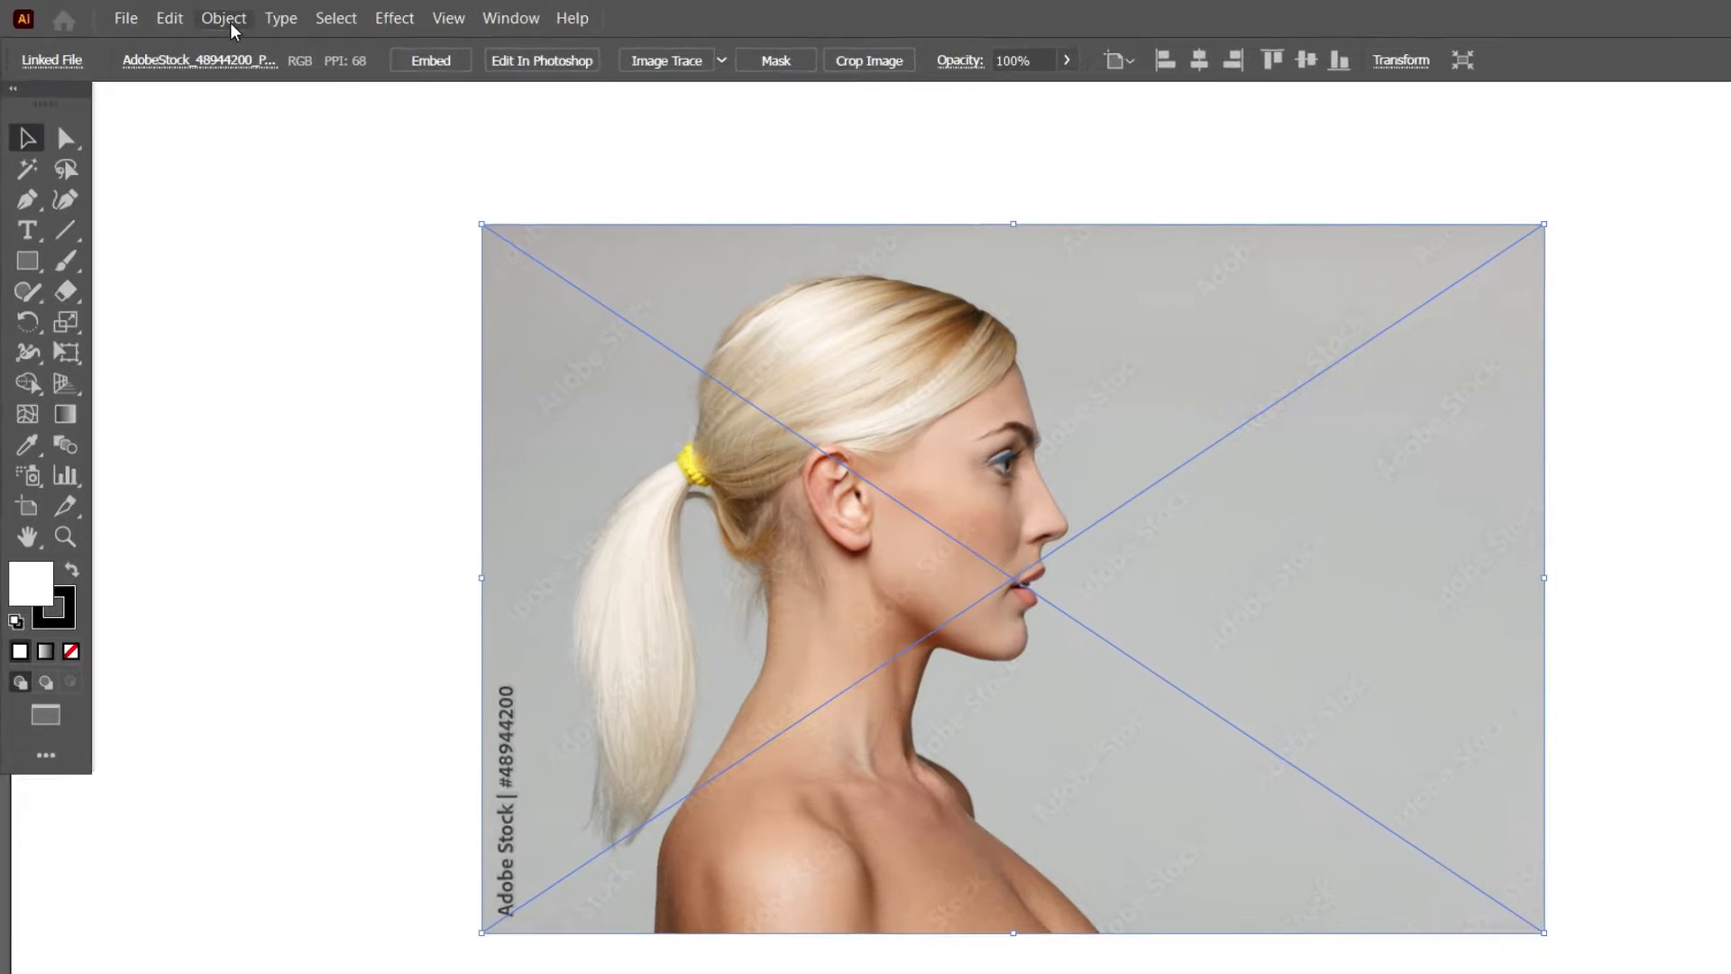
click(198, 16)
mouse_move(367, 255)
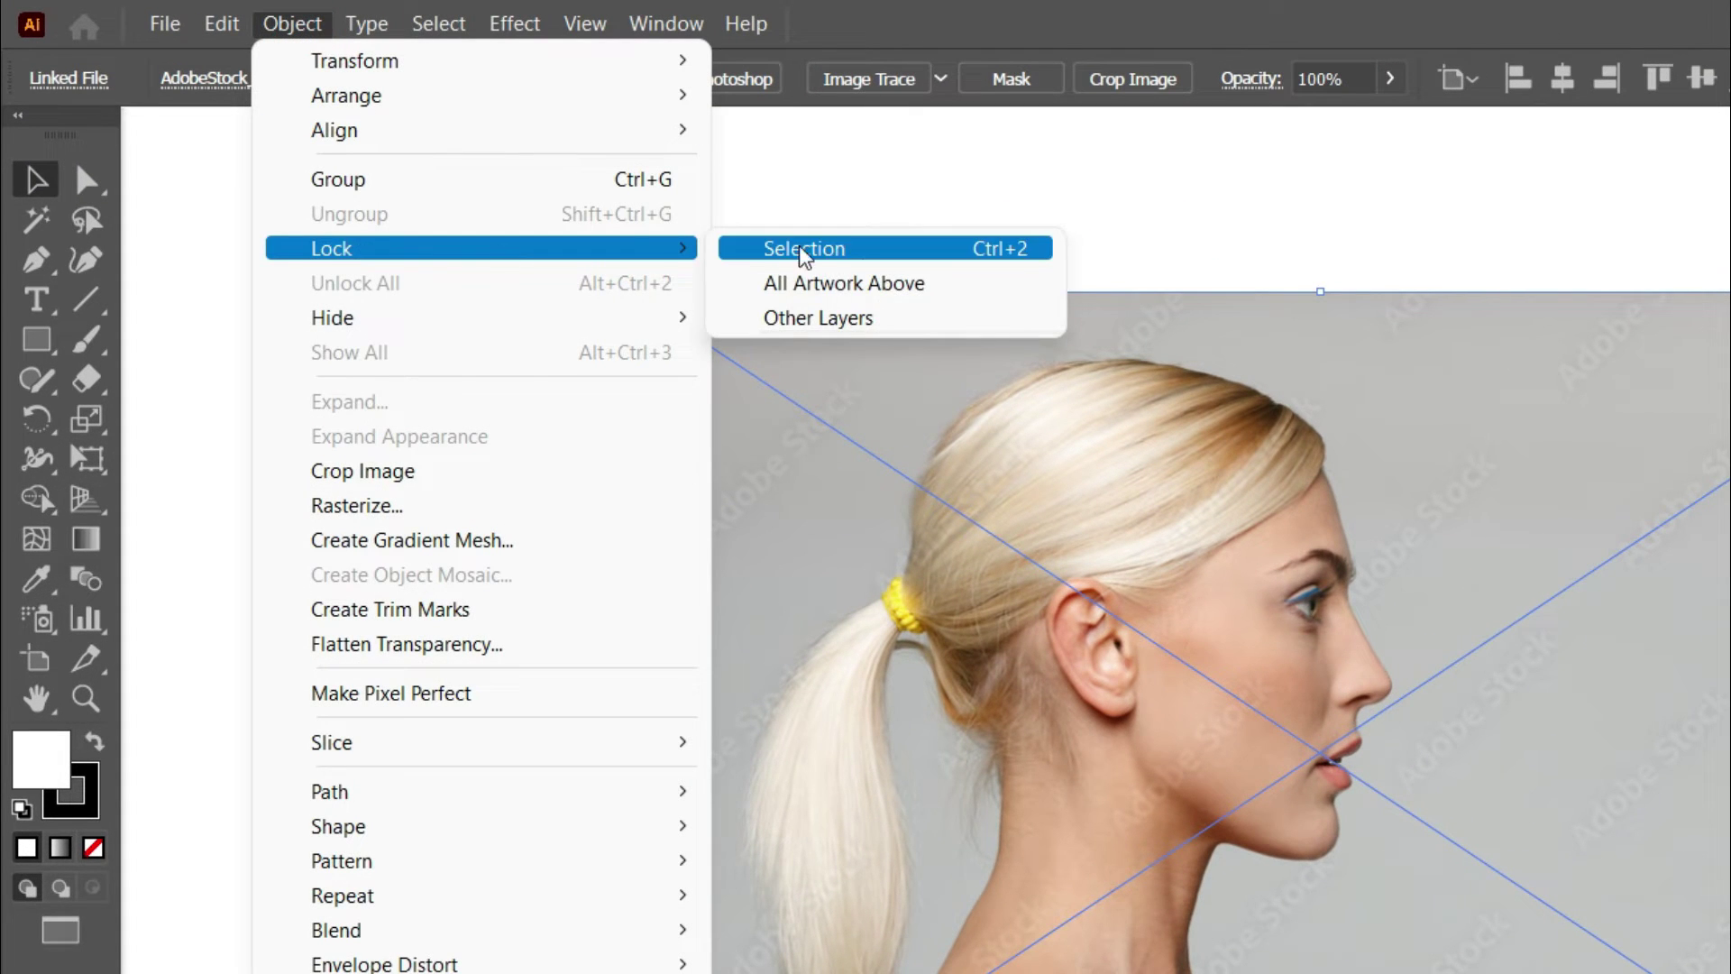
click(804, 249)
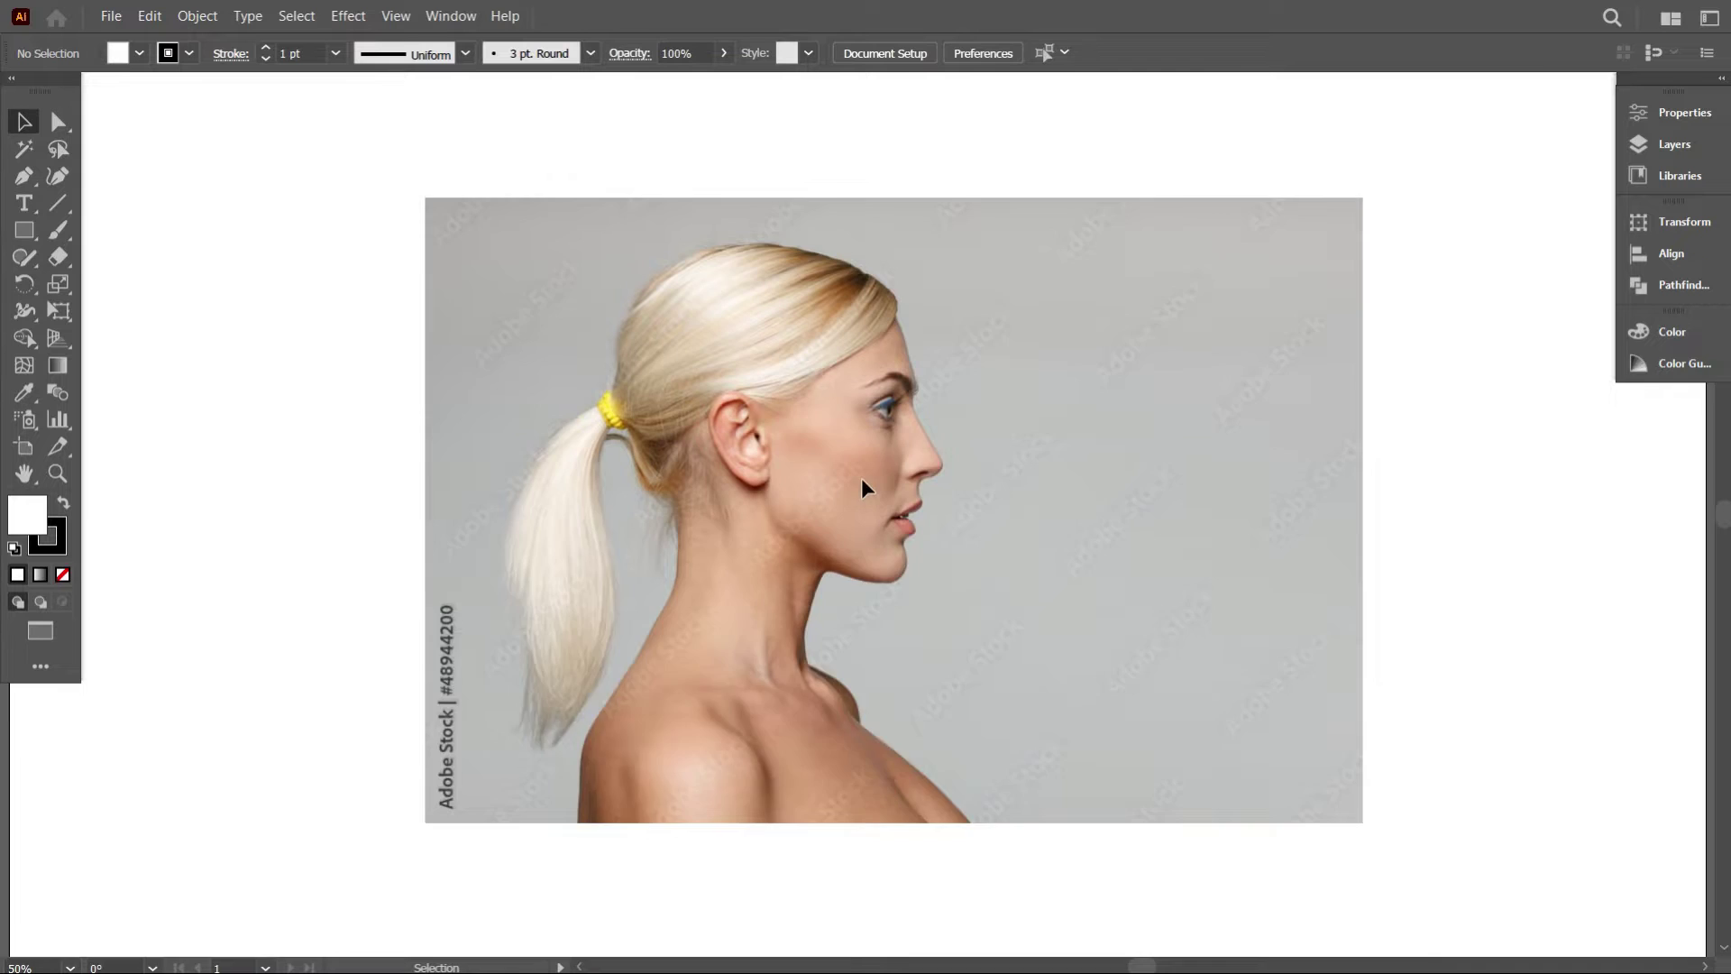
scroll(862, 478, up, 2)
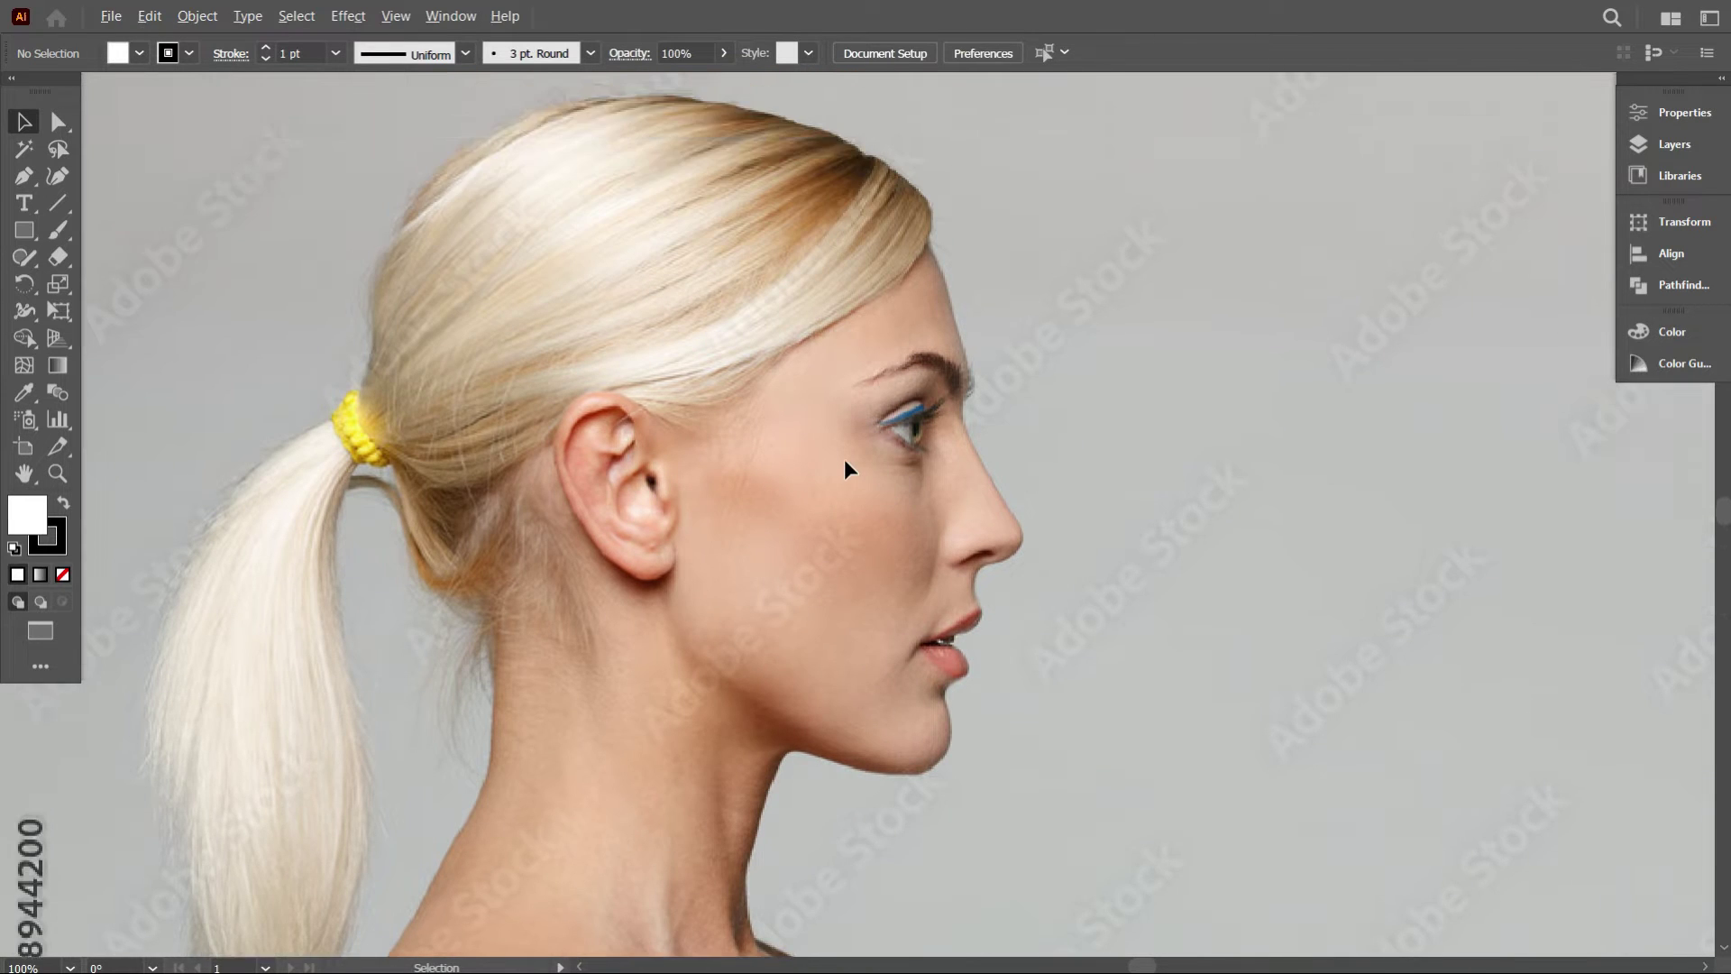
scroll(843, 458, down, 1)
scroll(824, 505, up, 1)
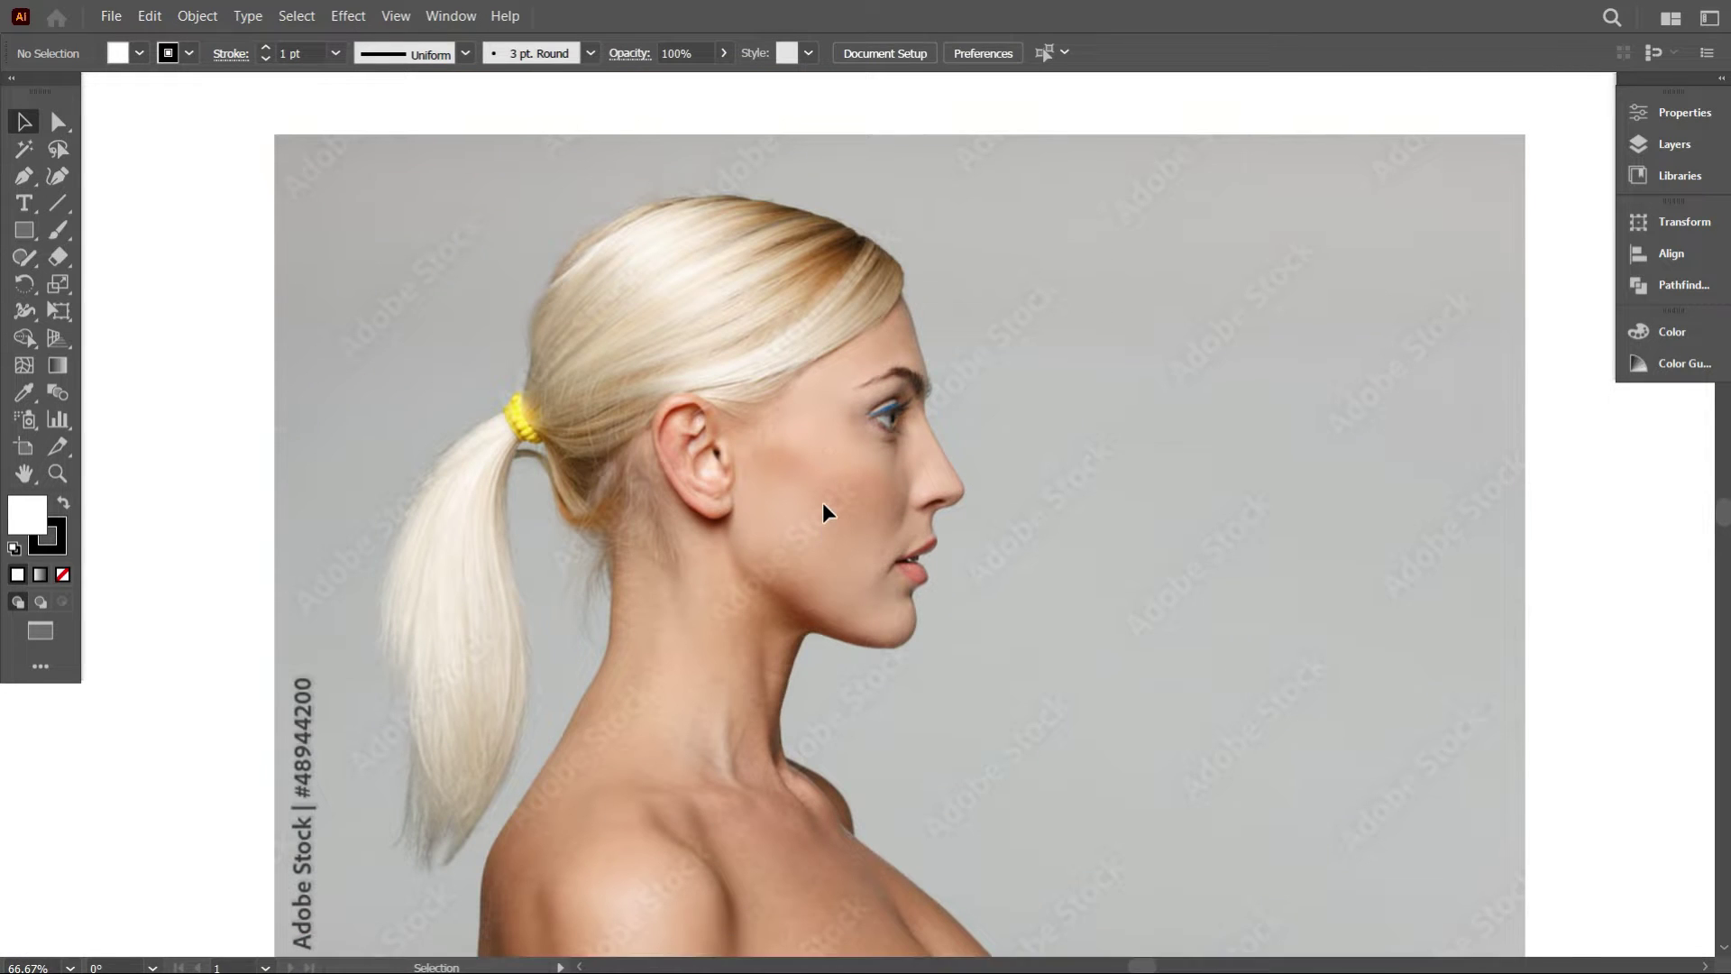
scroll(823, 505, down, 2)
scroll(824, 496, up, 1)
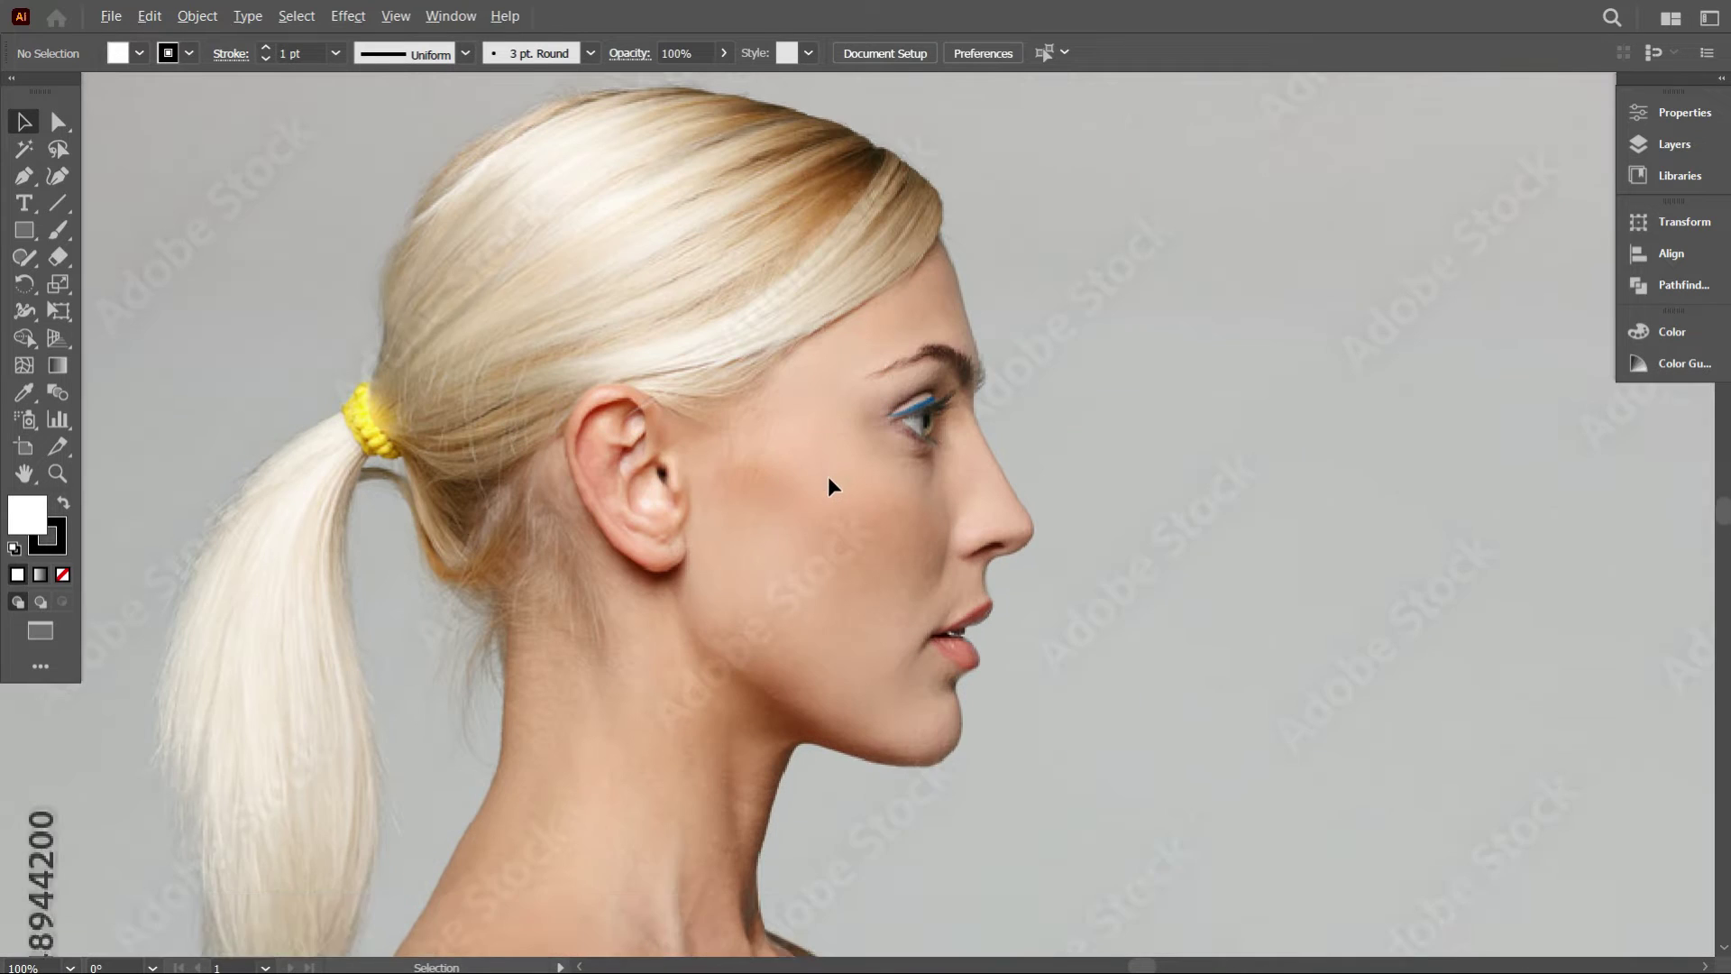
scroll(775, 473, down, 1)
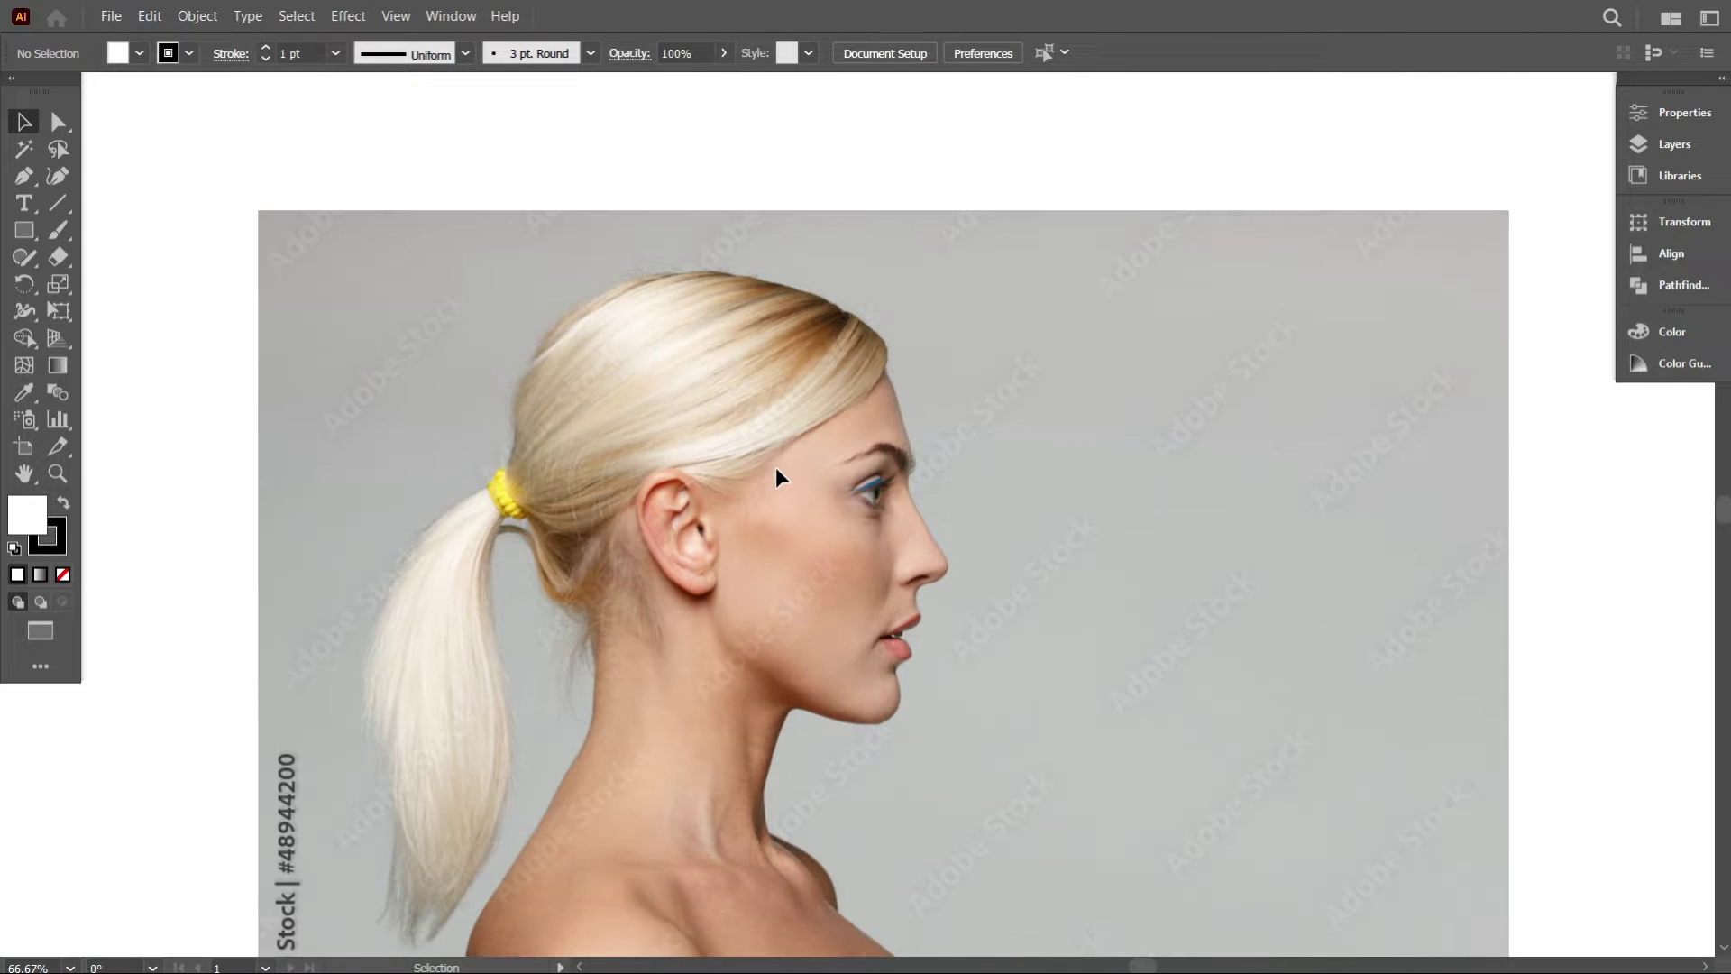
scroll(762, 467, down, 2)
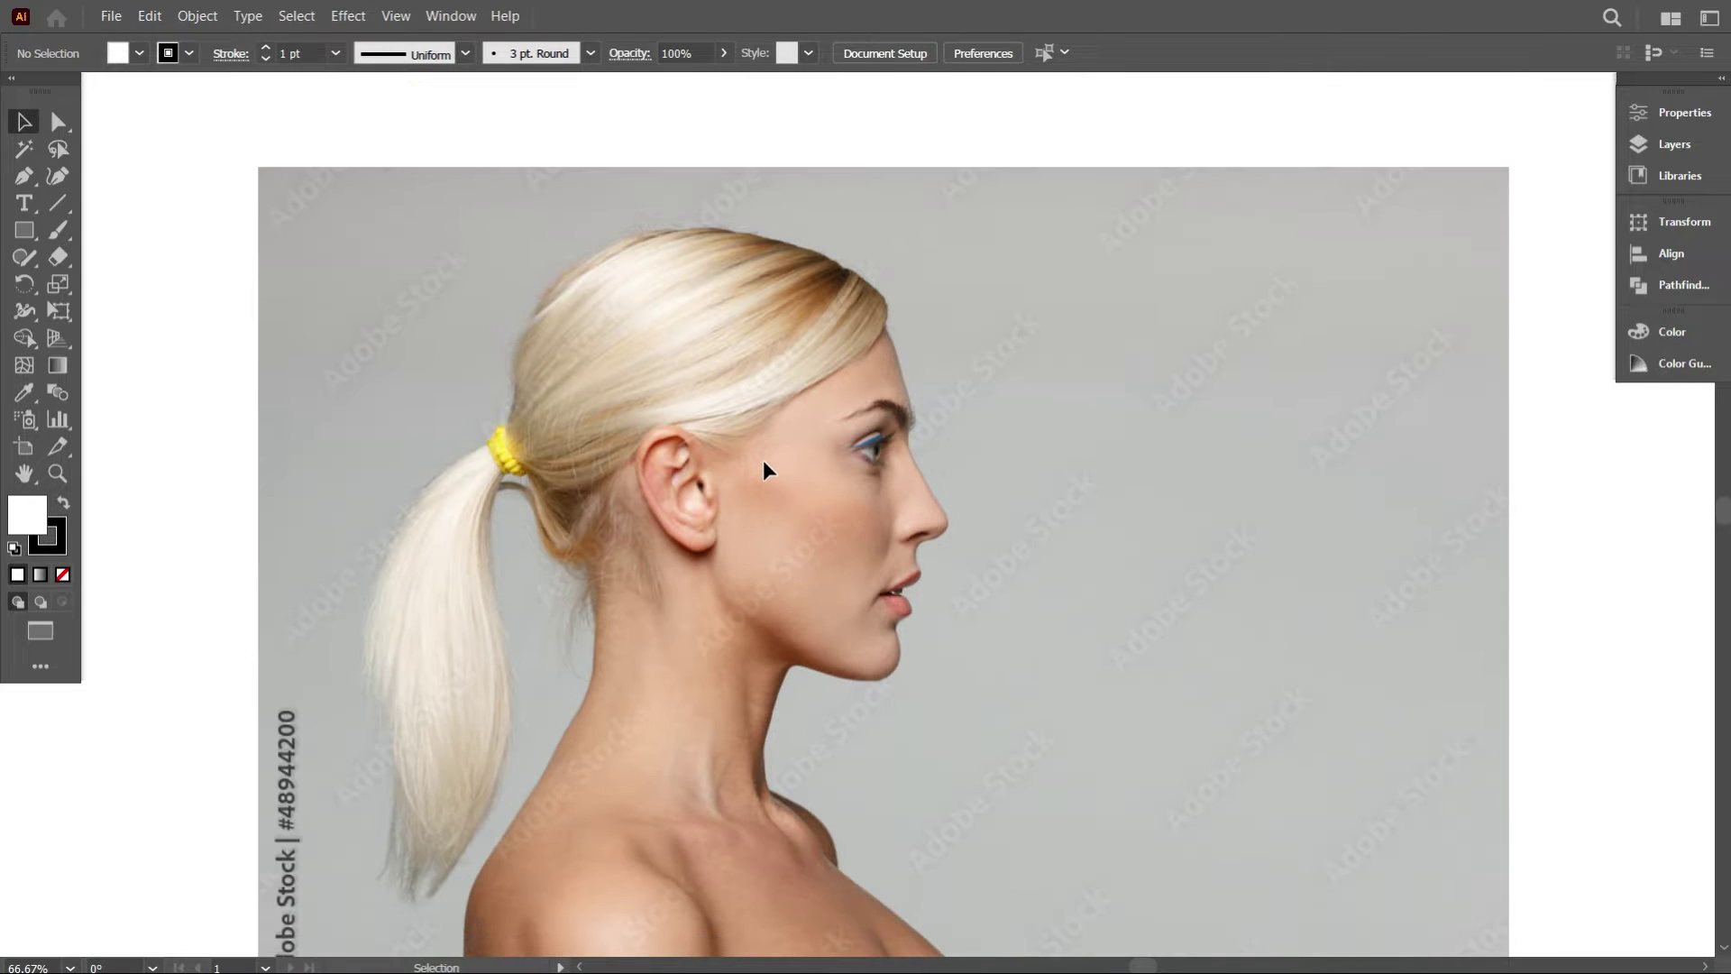
Start a Pen path at the back of the crown and curve it over the hair to the front hairline above the forehead.
click(25, 182)
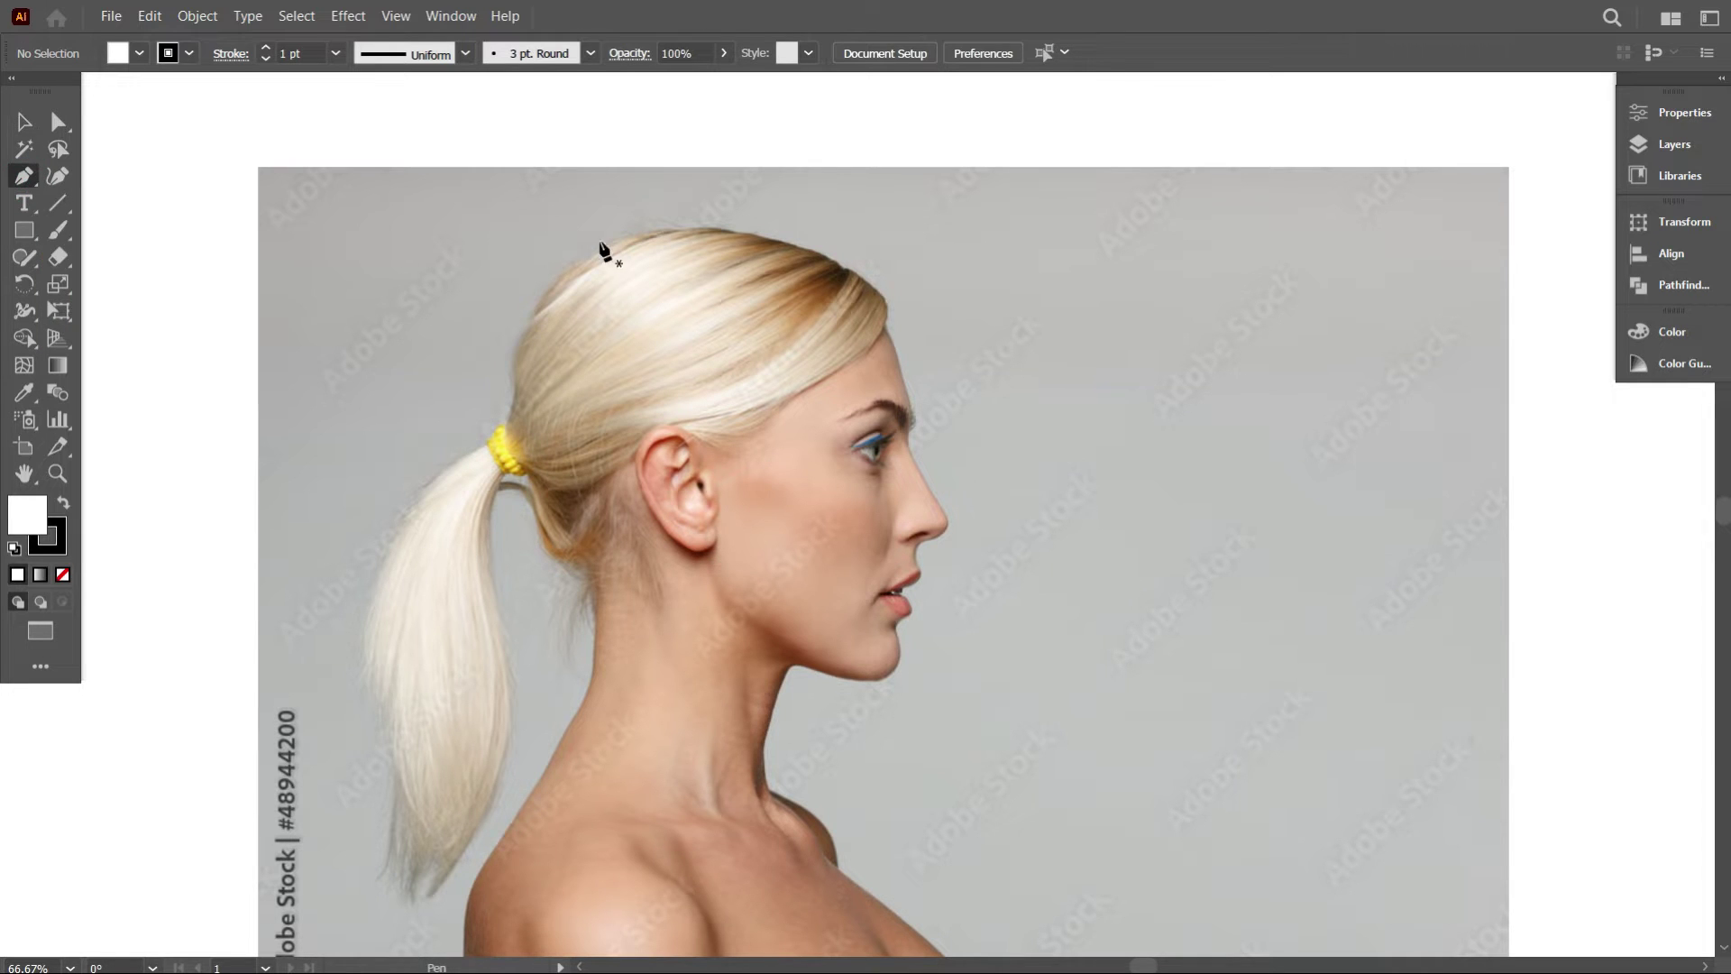
scroll(730, 361, up, 2)
scroll(758, 374, up, 1)
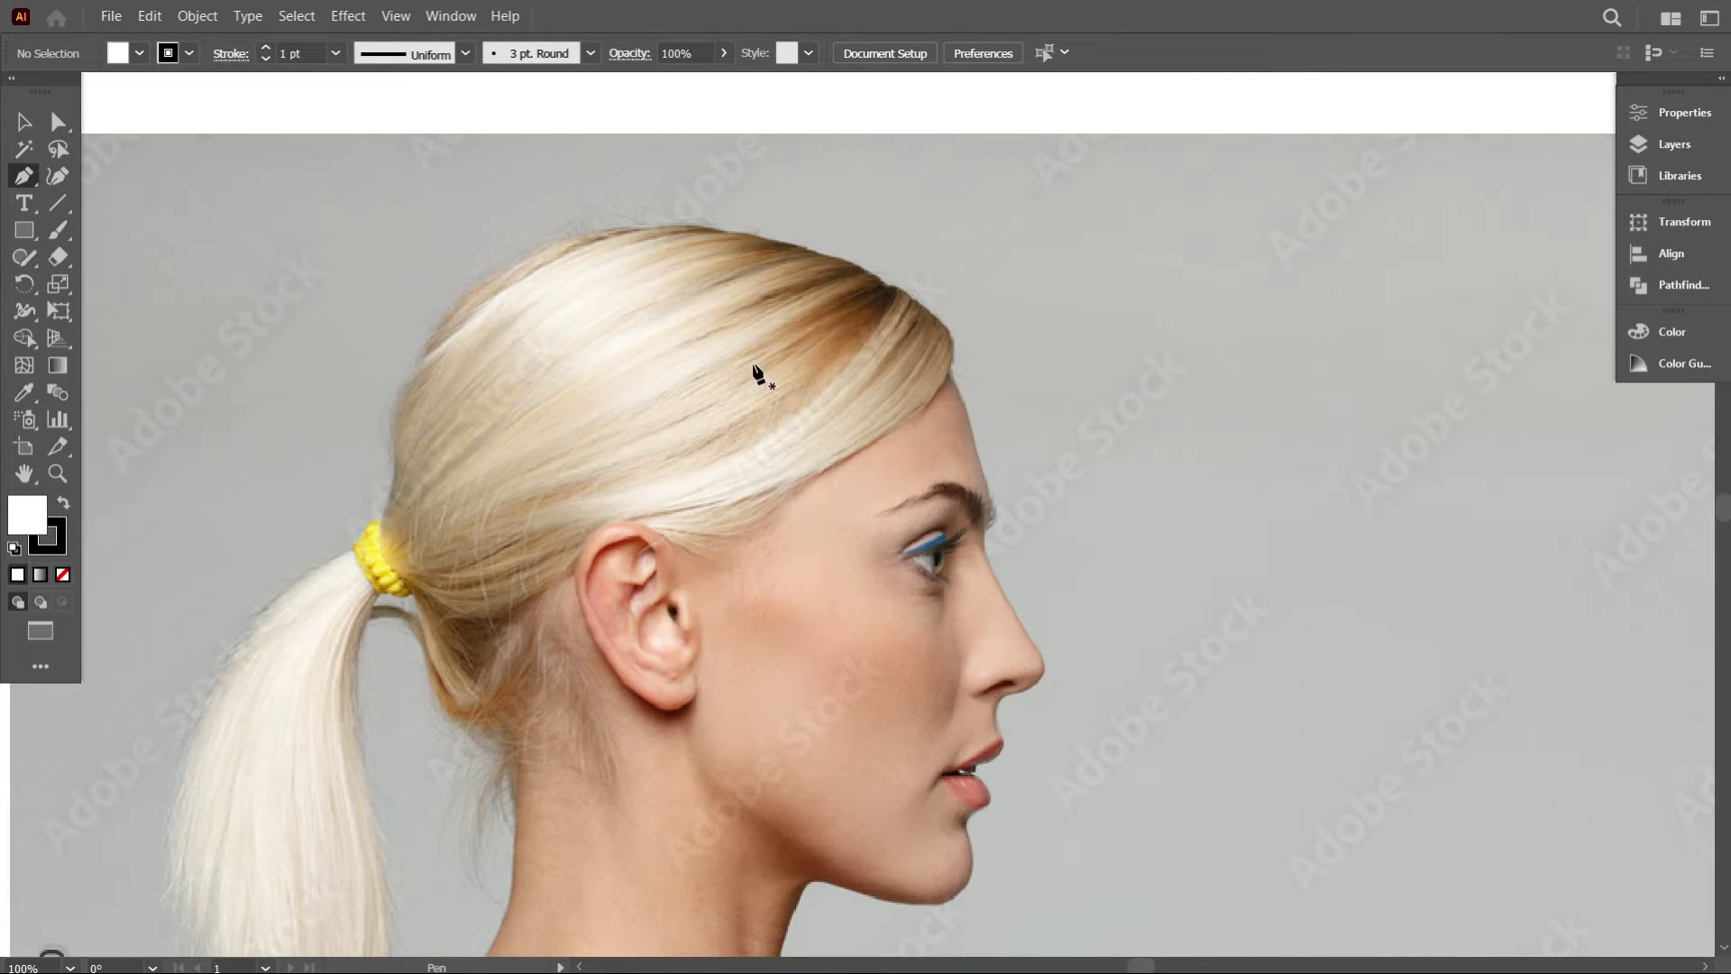
click(479, 286)
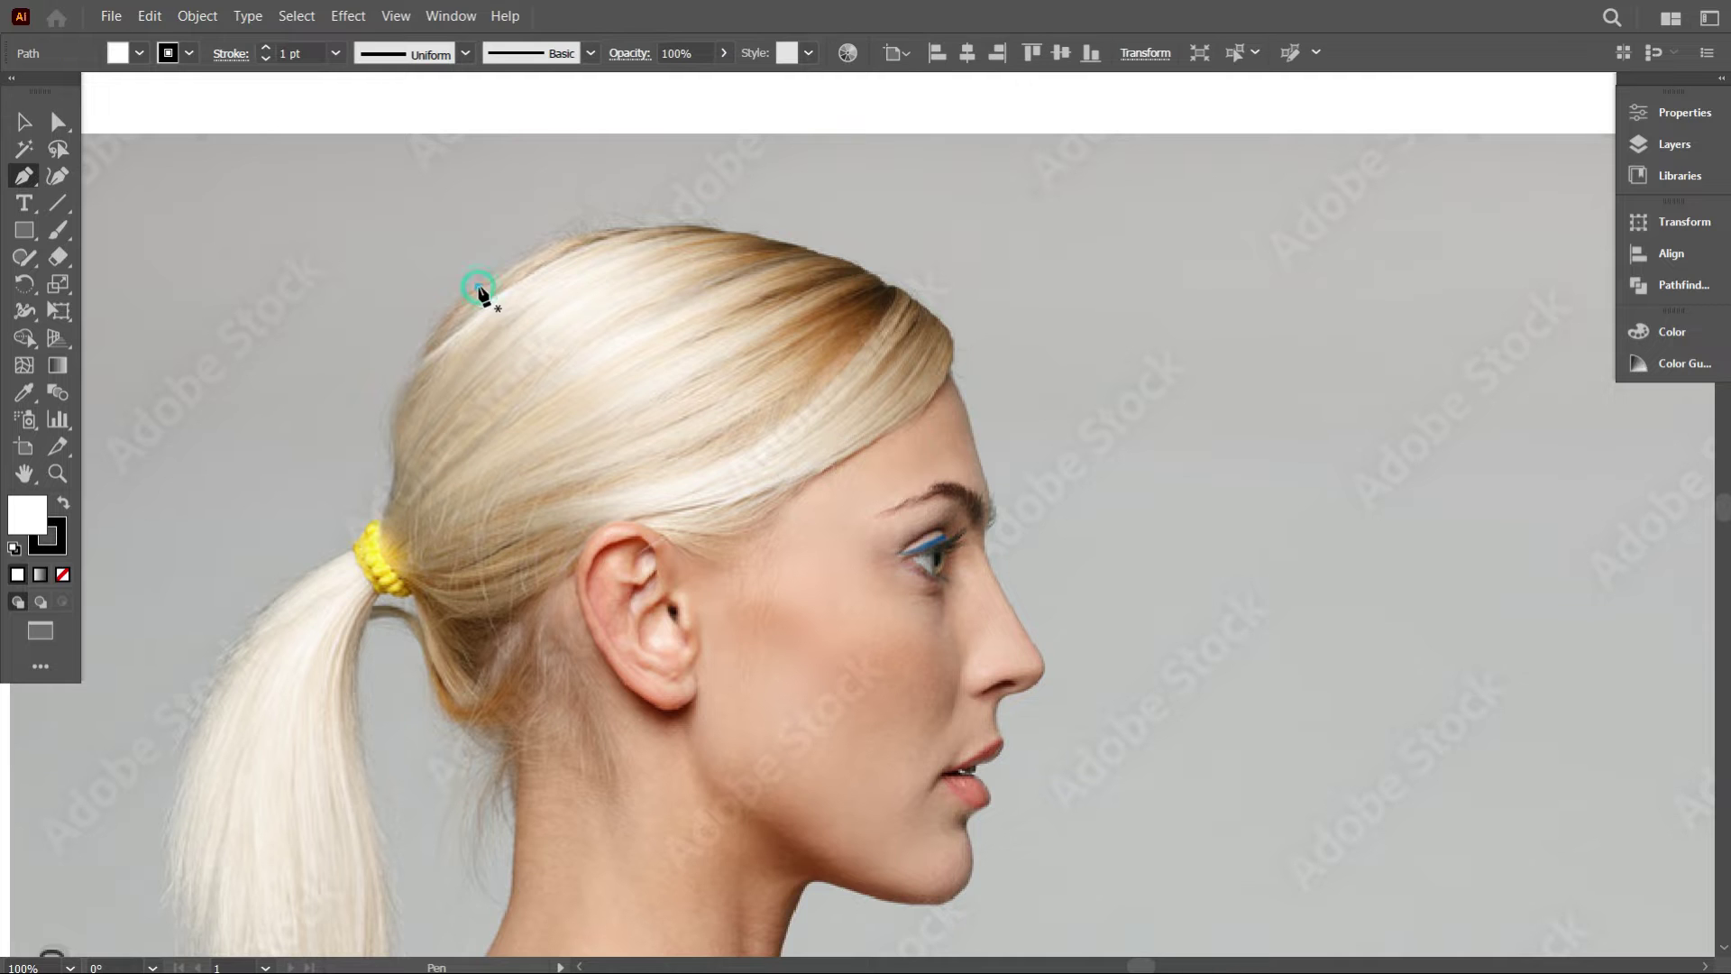
drag(940, 322, 1201, 517)
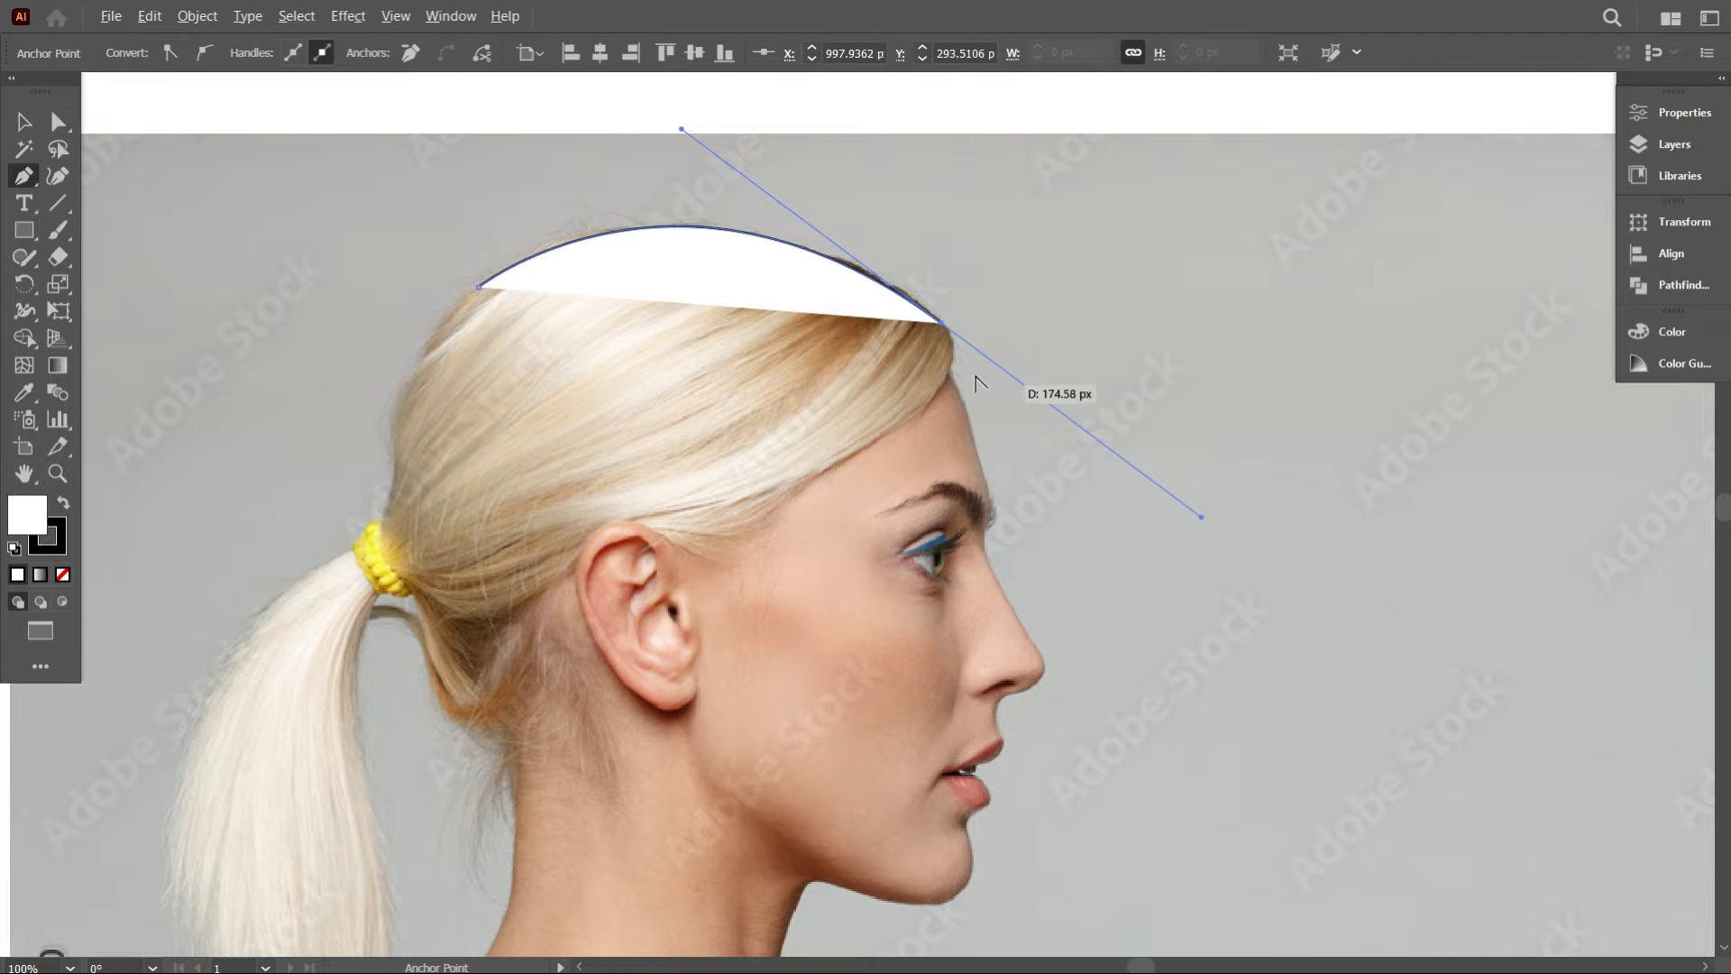
click(943, 324)
scroll(947, 325, up, 4)
drag(894, 299, 856, 423)
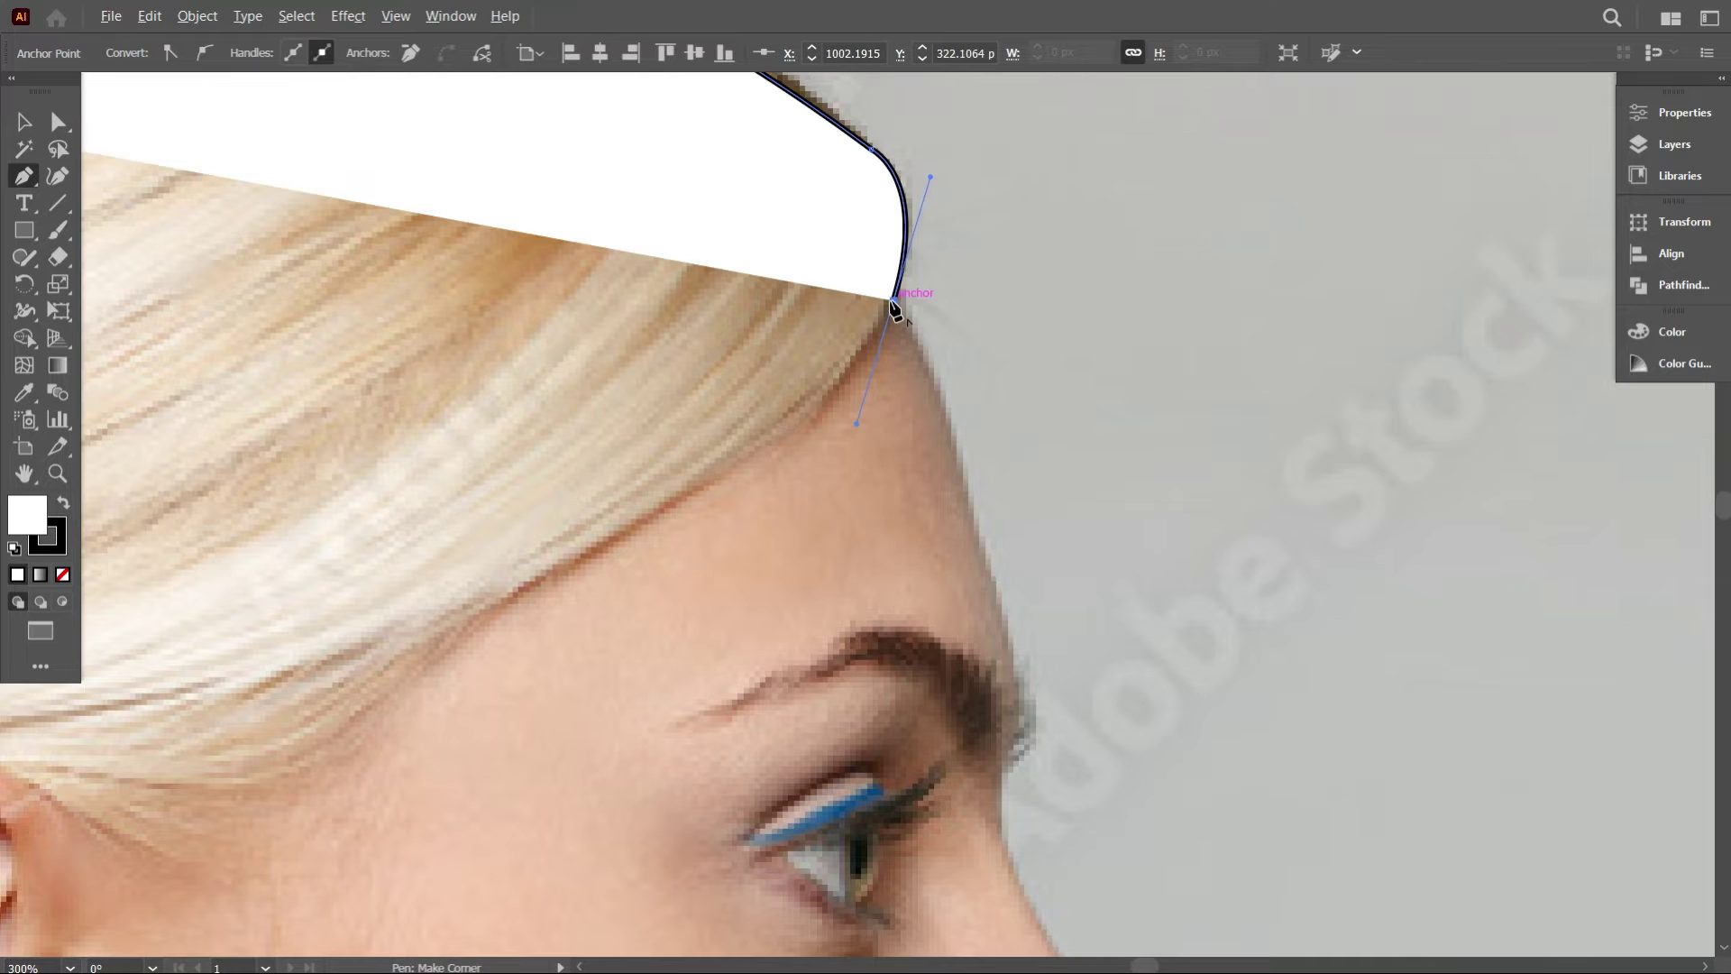
Continue the path down the forehead to a corner anchor at the eyebrow, and set the path's fill to none.
scroll(918, 363, down, 1)
drag(918, 364, 1014, 636)
drag(1002, 772, 1004, 790)
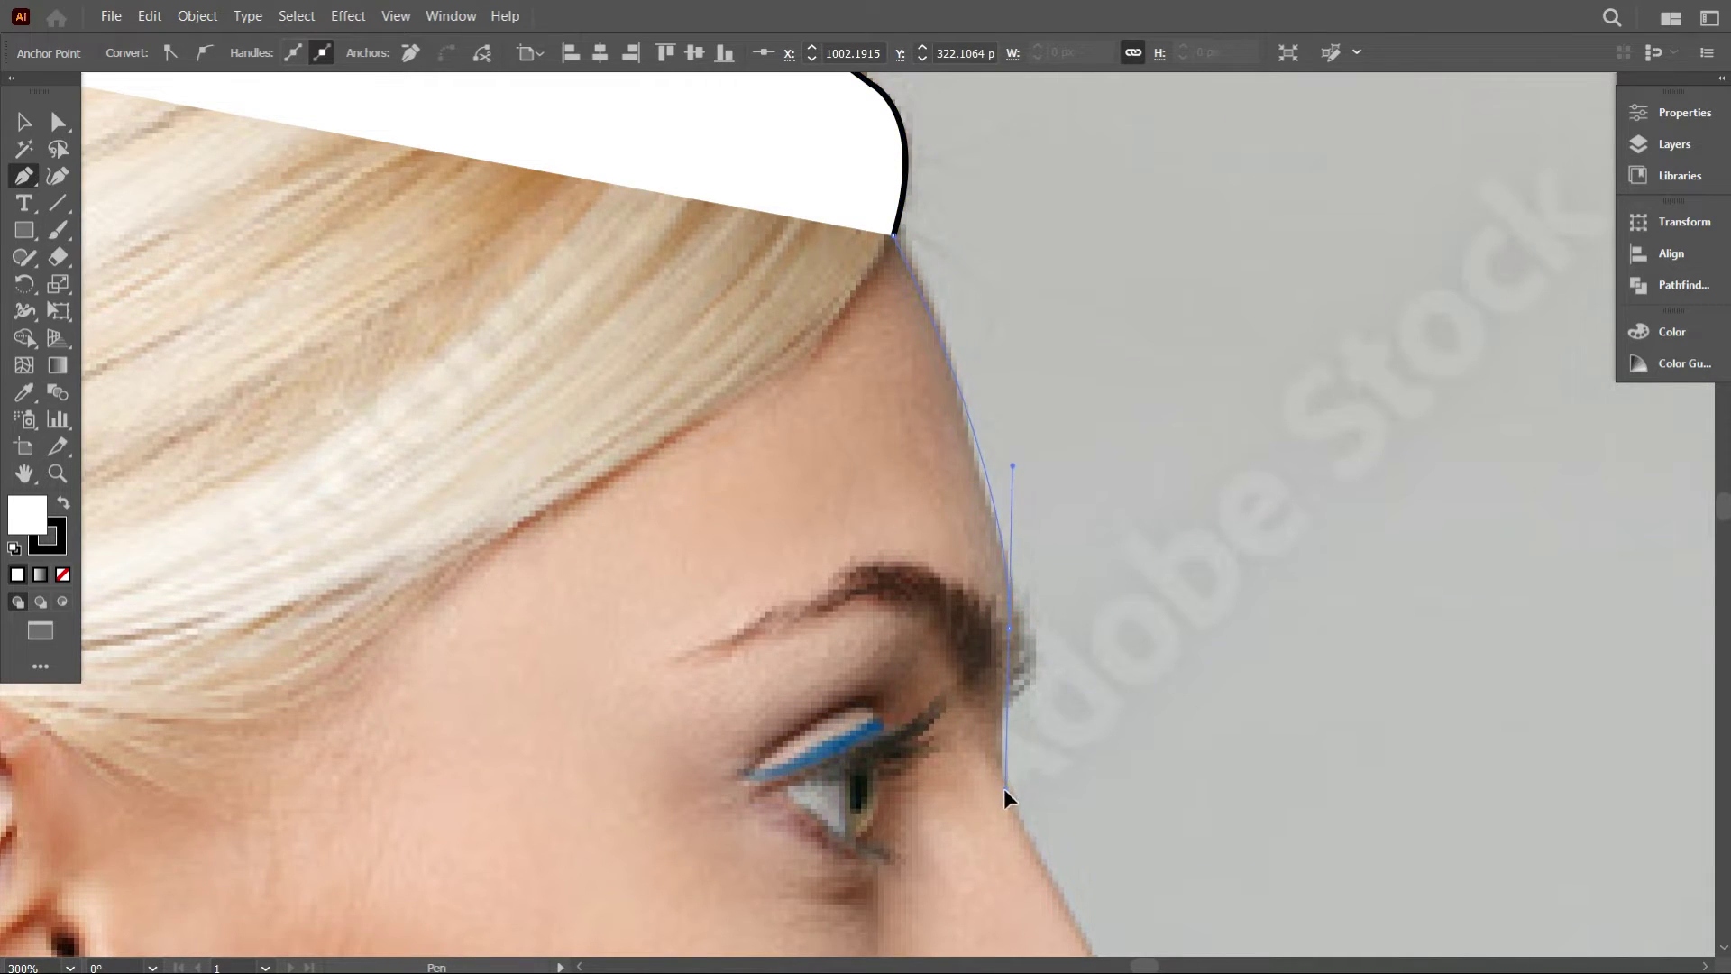
scroll(1022, 690, down, 1)
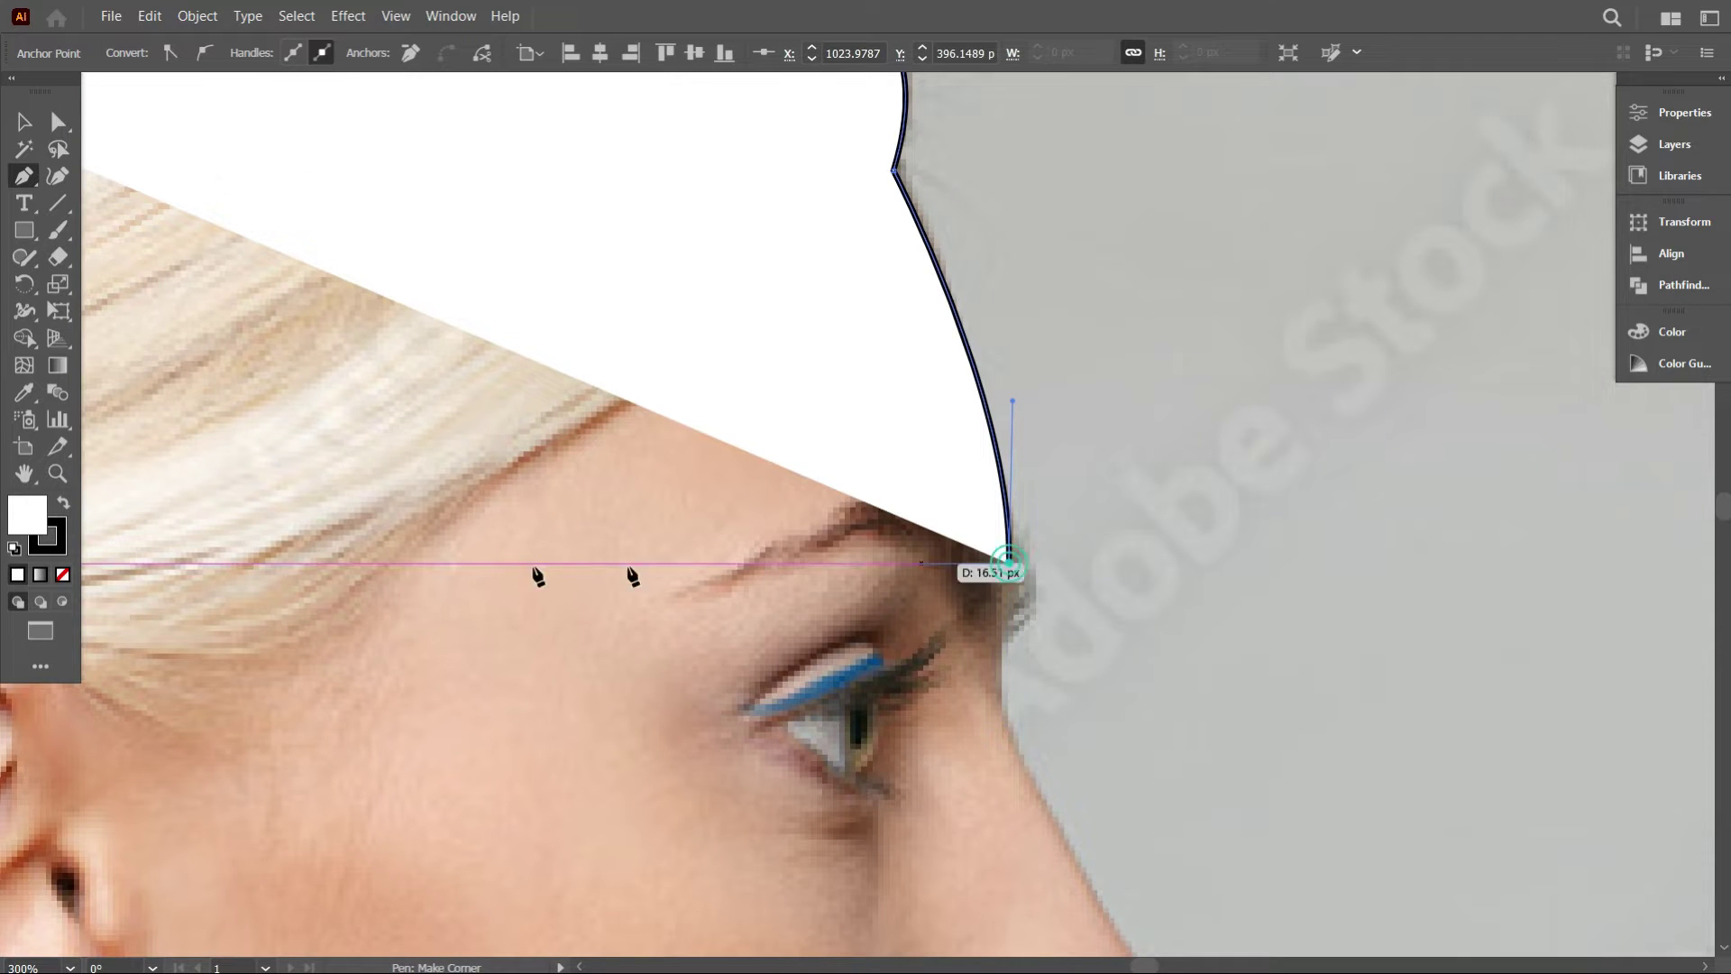
click(62, 576)
Trace the profile around the brow with a corner anchor below it, and continue onto the bridge of the nose.
key(ctrl+1)
scroll(542, 547, down, 1)
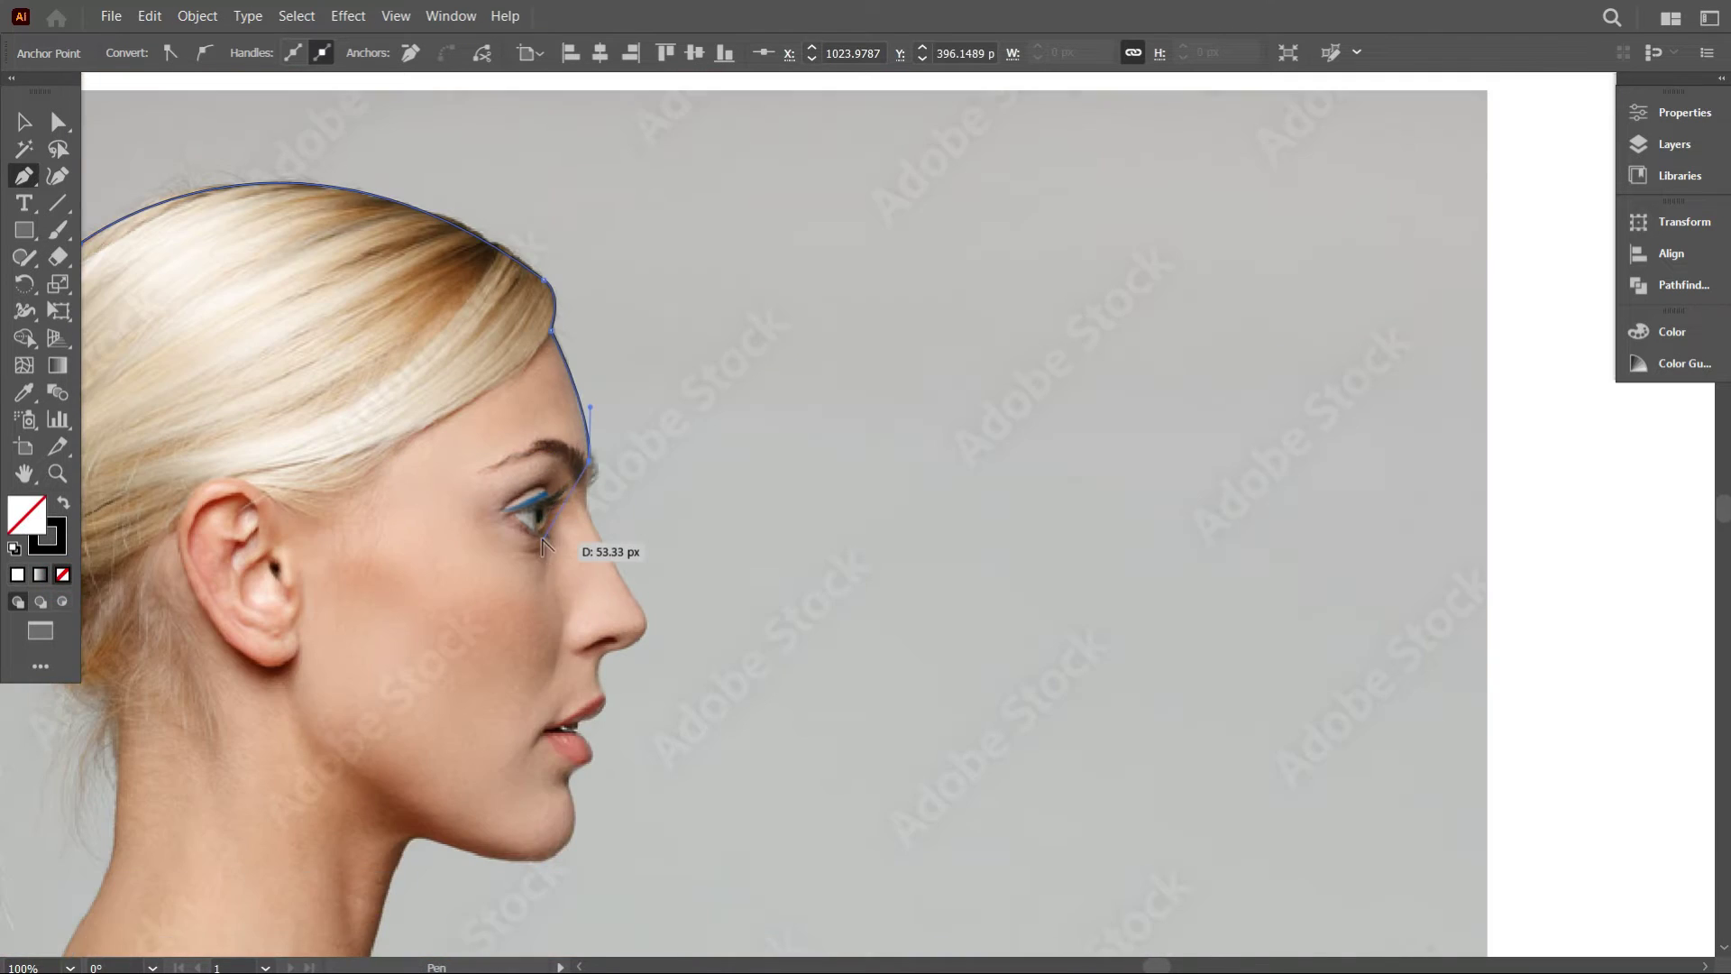
scroll(583, 553, up, 5)
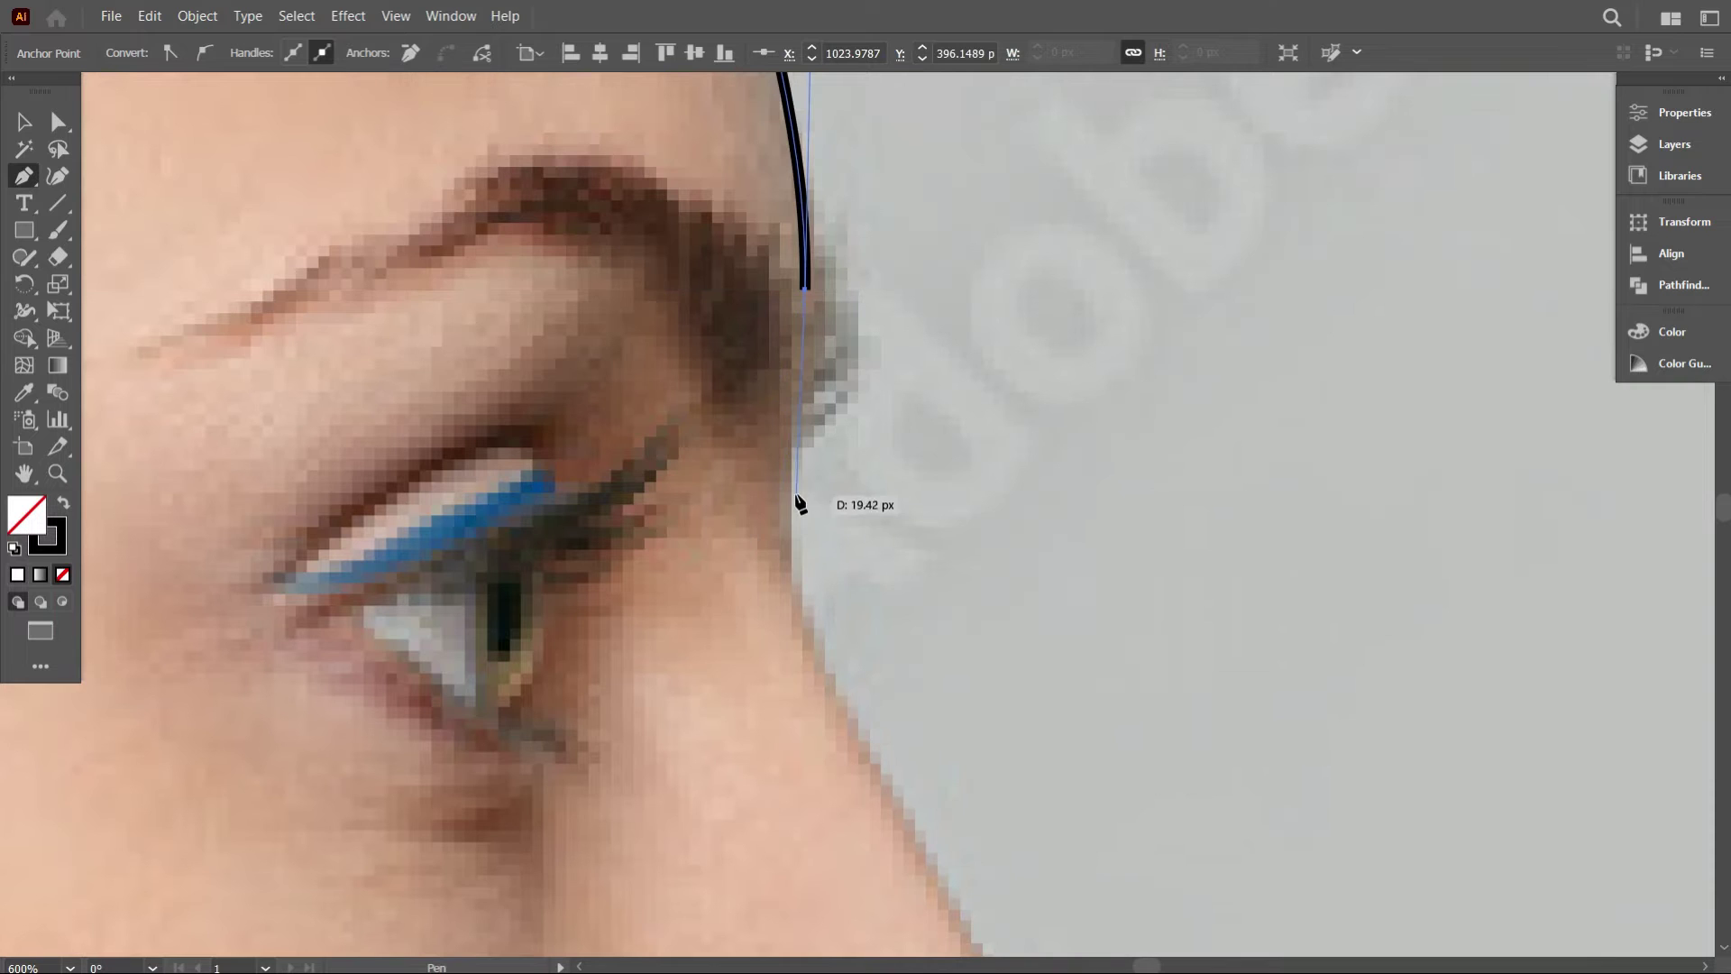
drag(794, 471, 741, 570)
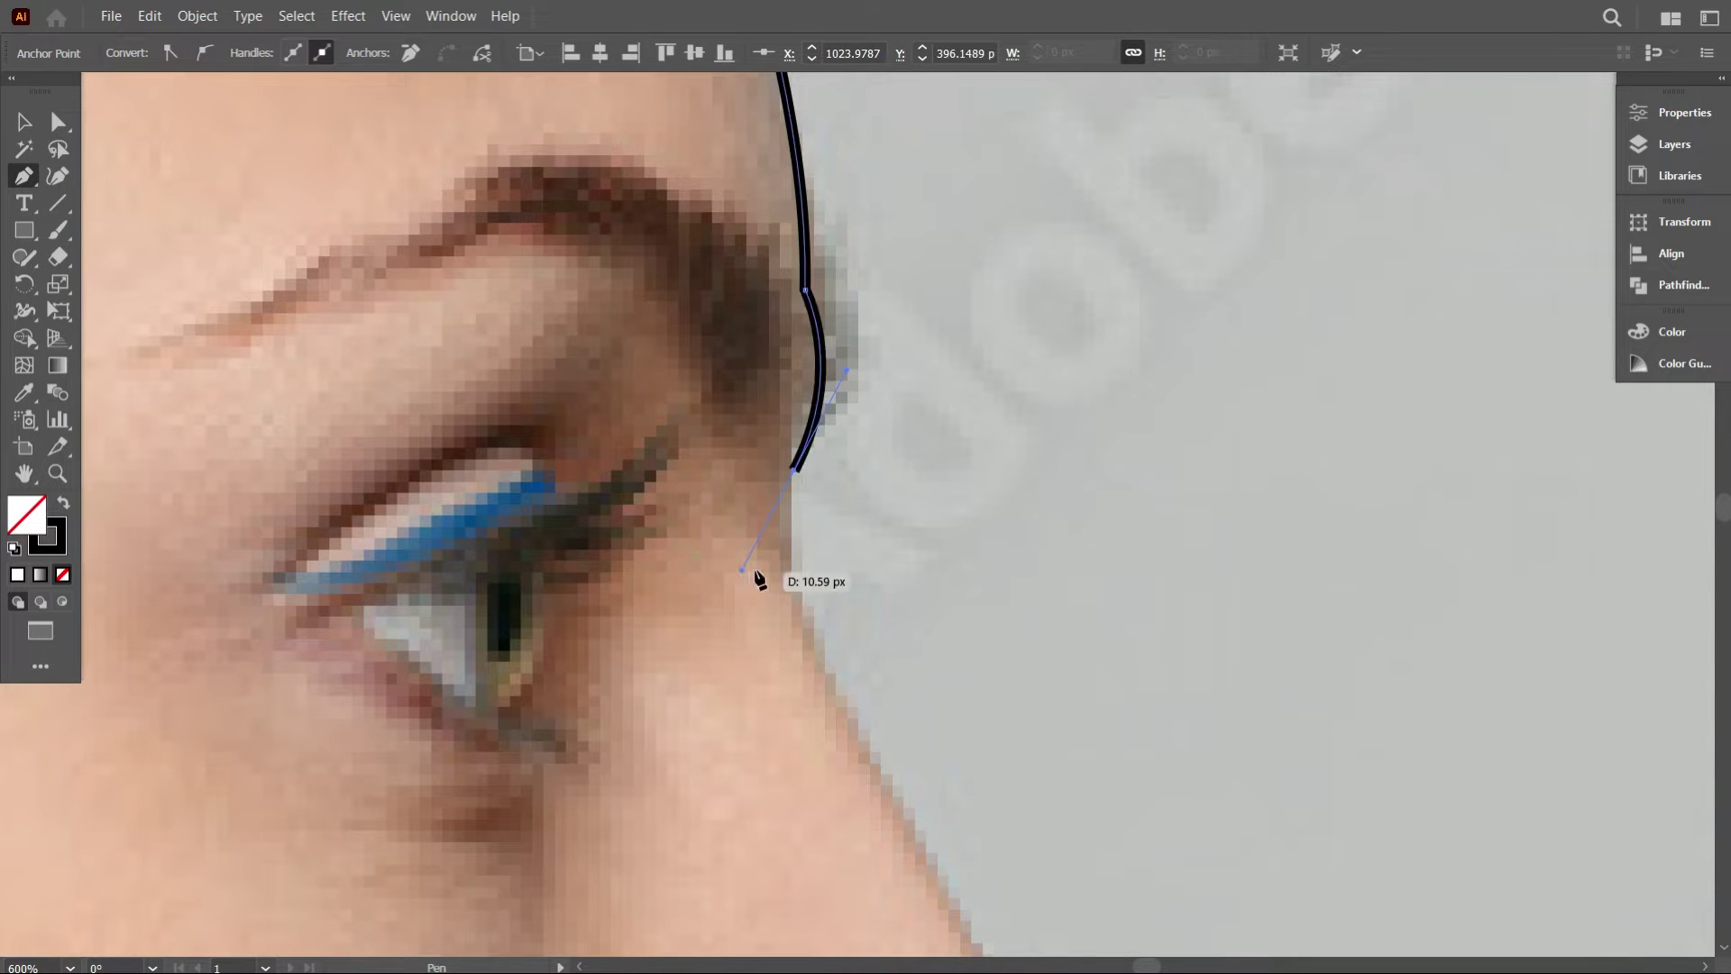
click(795, 471)
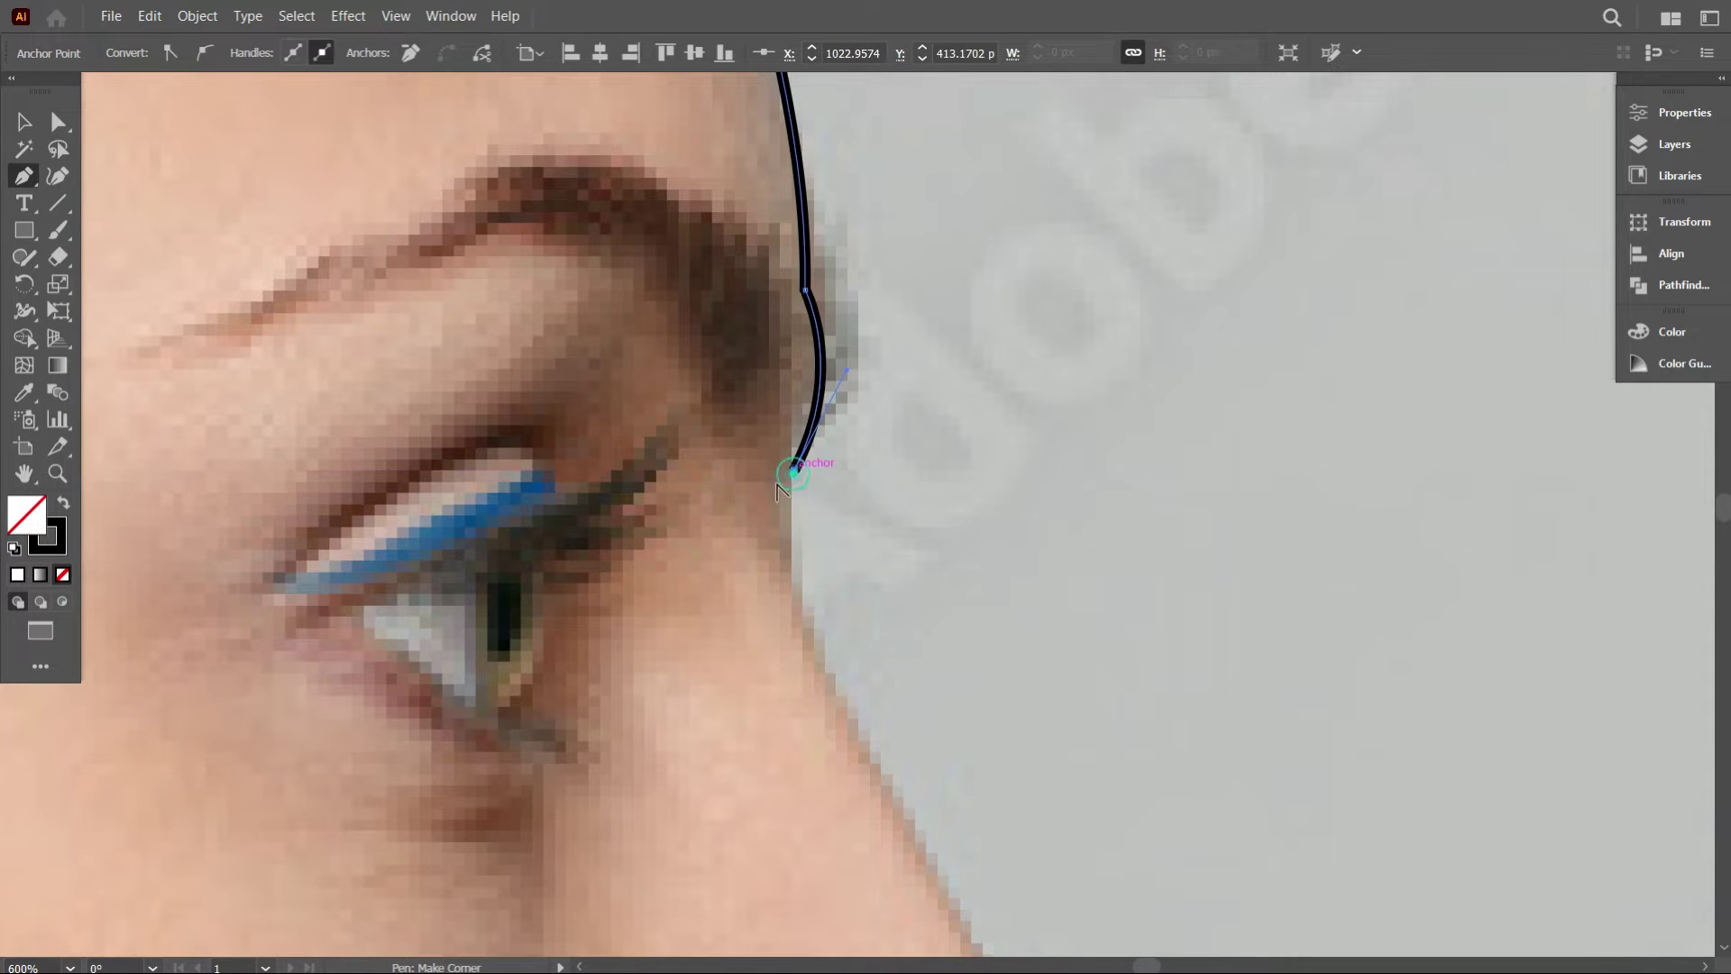
scroll(793, 505, down, 2)
drag(820, 556, 869, 617)
Trace the nose from the bridge around the tip and along its underside with curved segments.
scroll(873, 625, down, 2)
scroll(951, 646, down, 1)
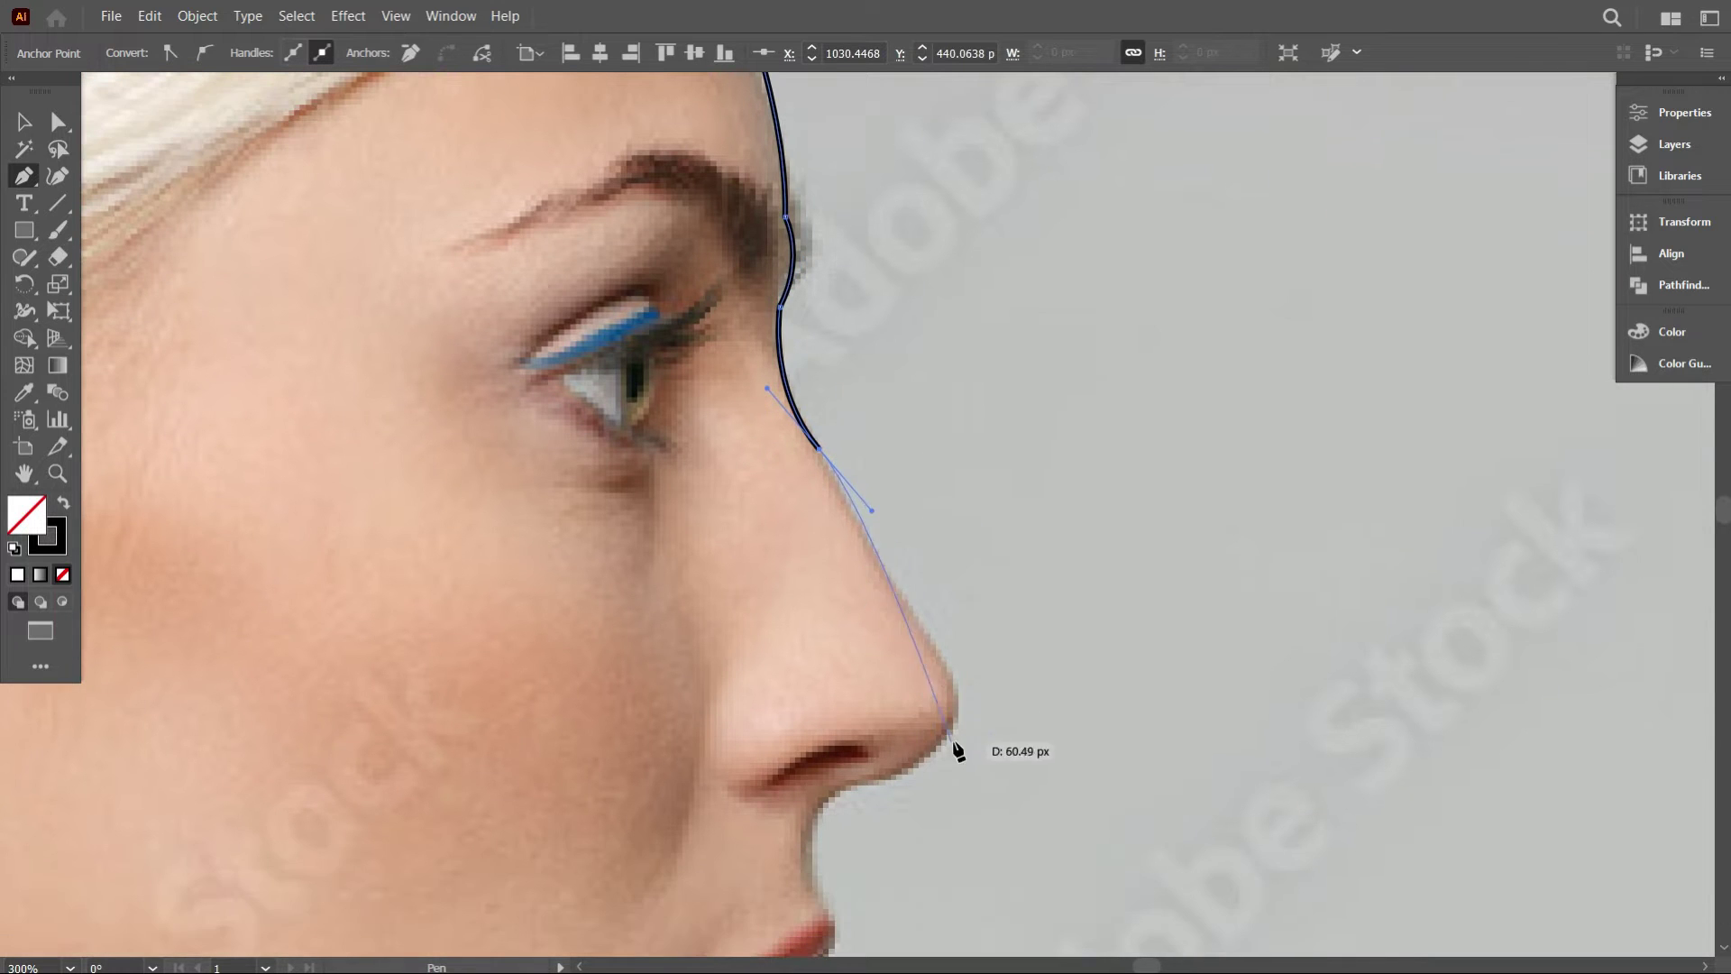
drag(954, 723, 927, 771)
scroll(927, 771, down, 3)
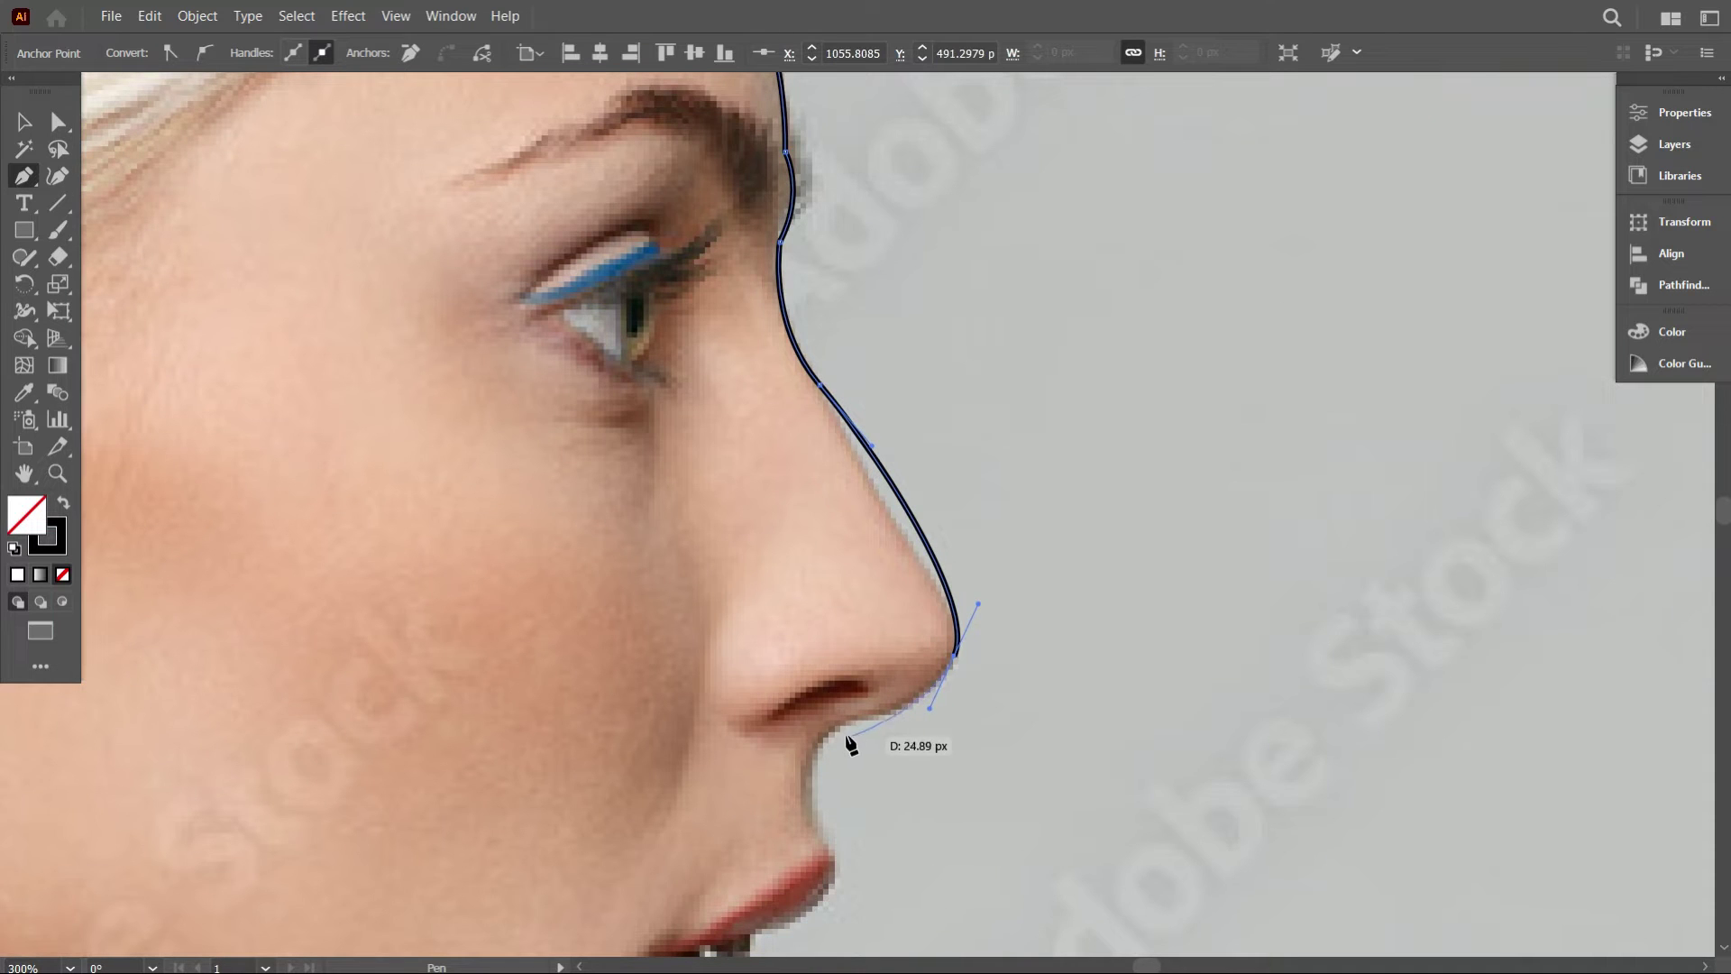
drag(852, 721, 819, 717)
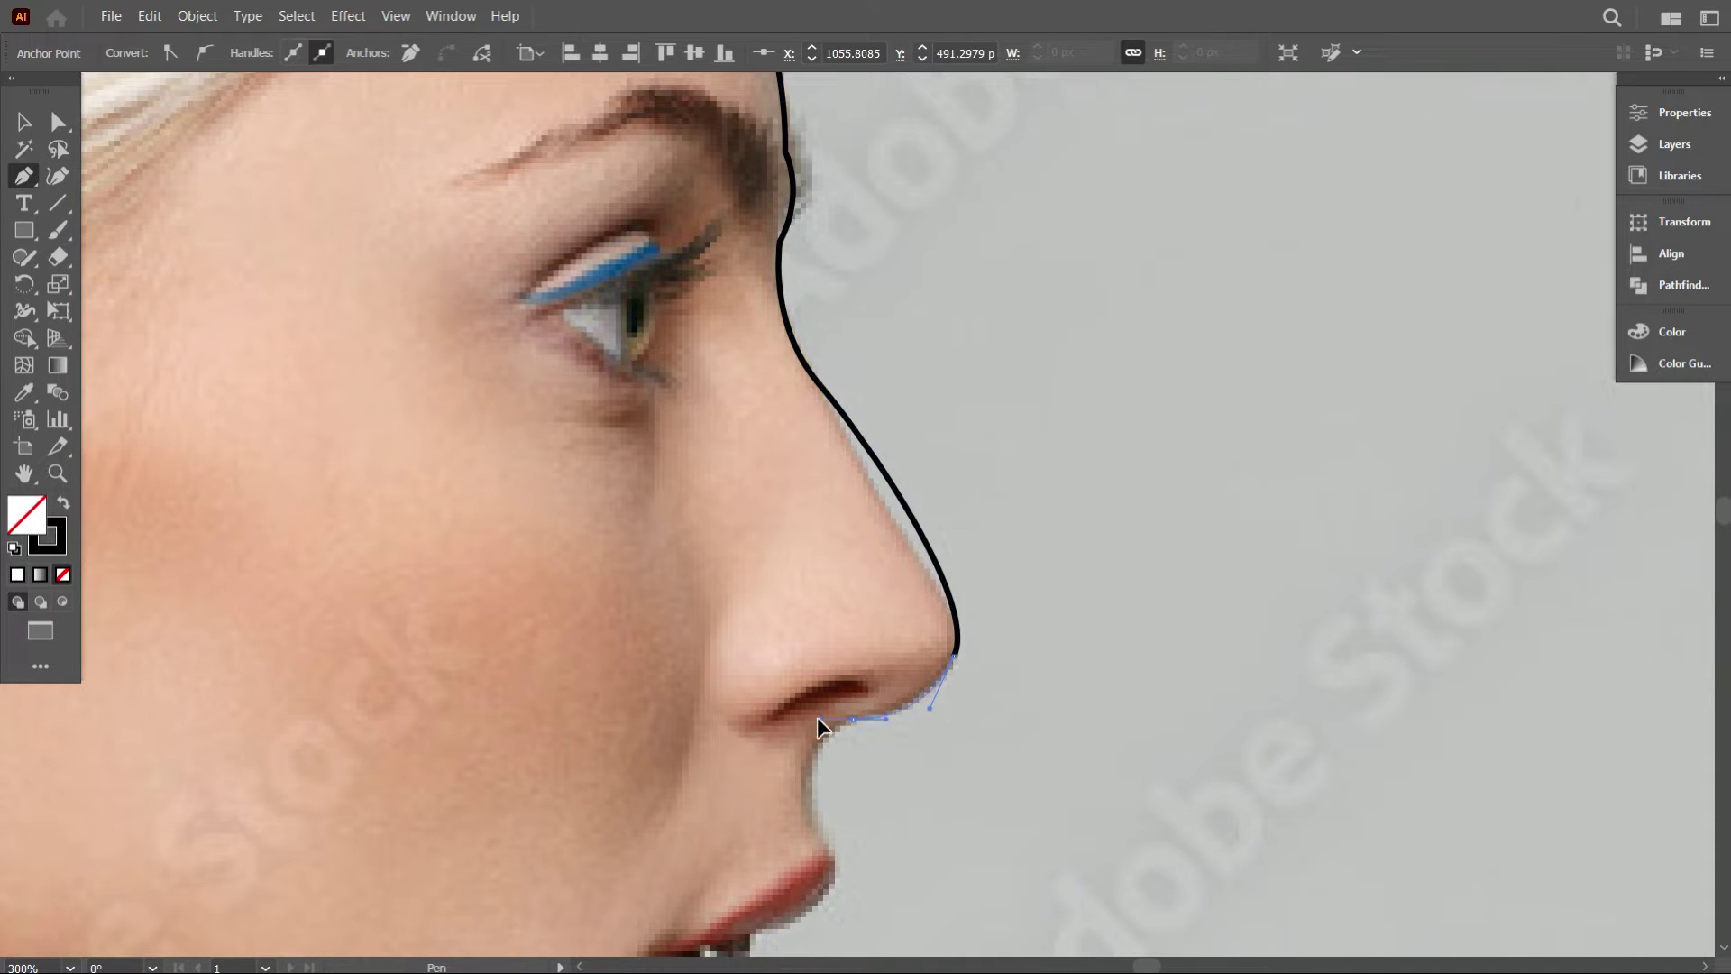
Continue the path from under the nose around the upper and lower lips to the hollow above the chin.
scroll(817, 717, down, 9)
drag(831, 662, 871, 707)
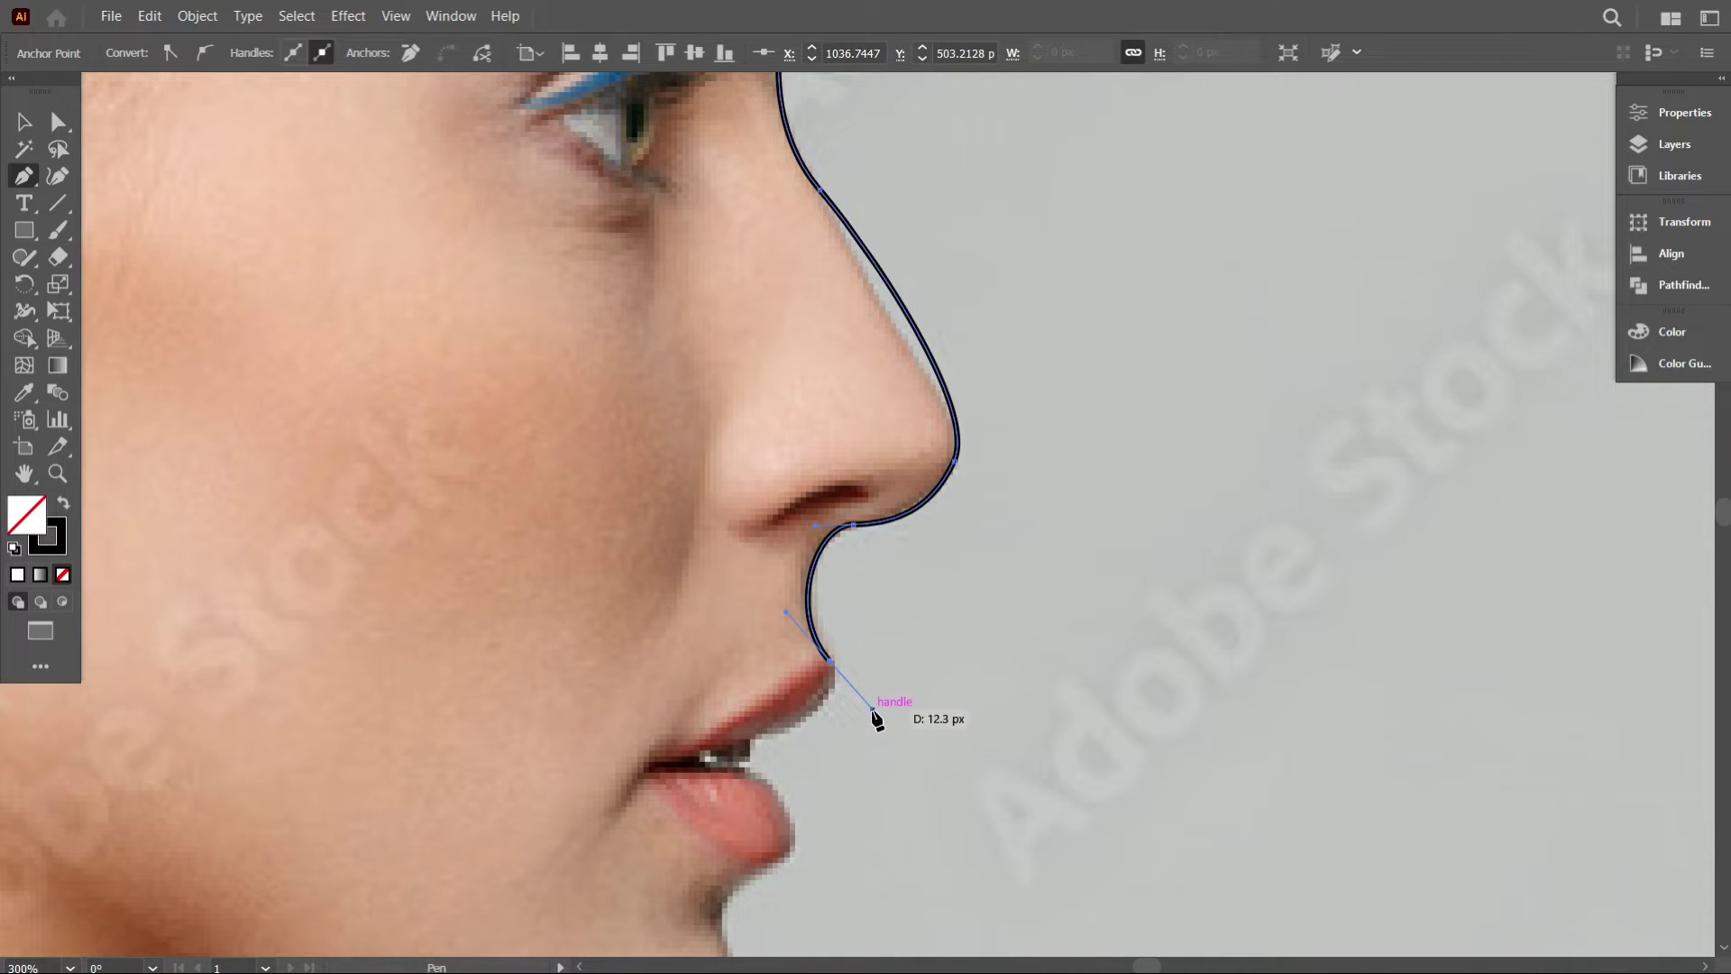
scroll(871, 707, down, 2)
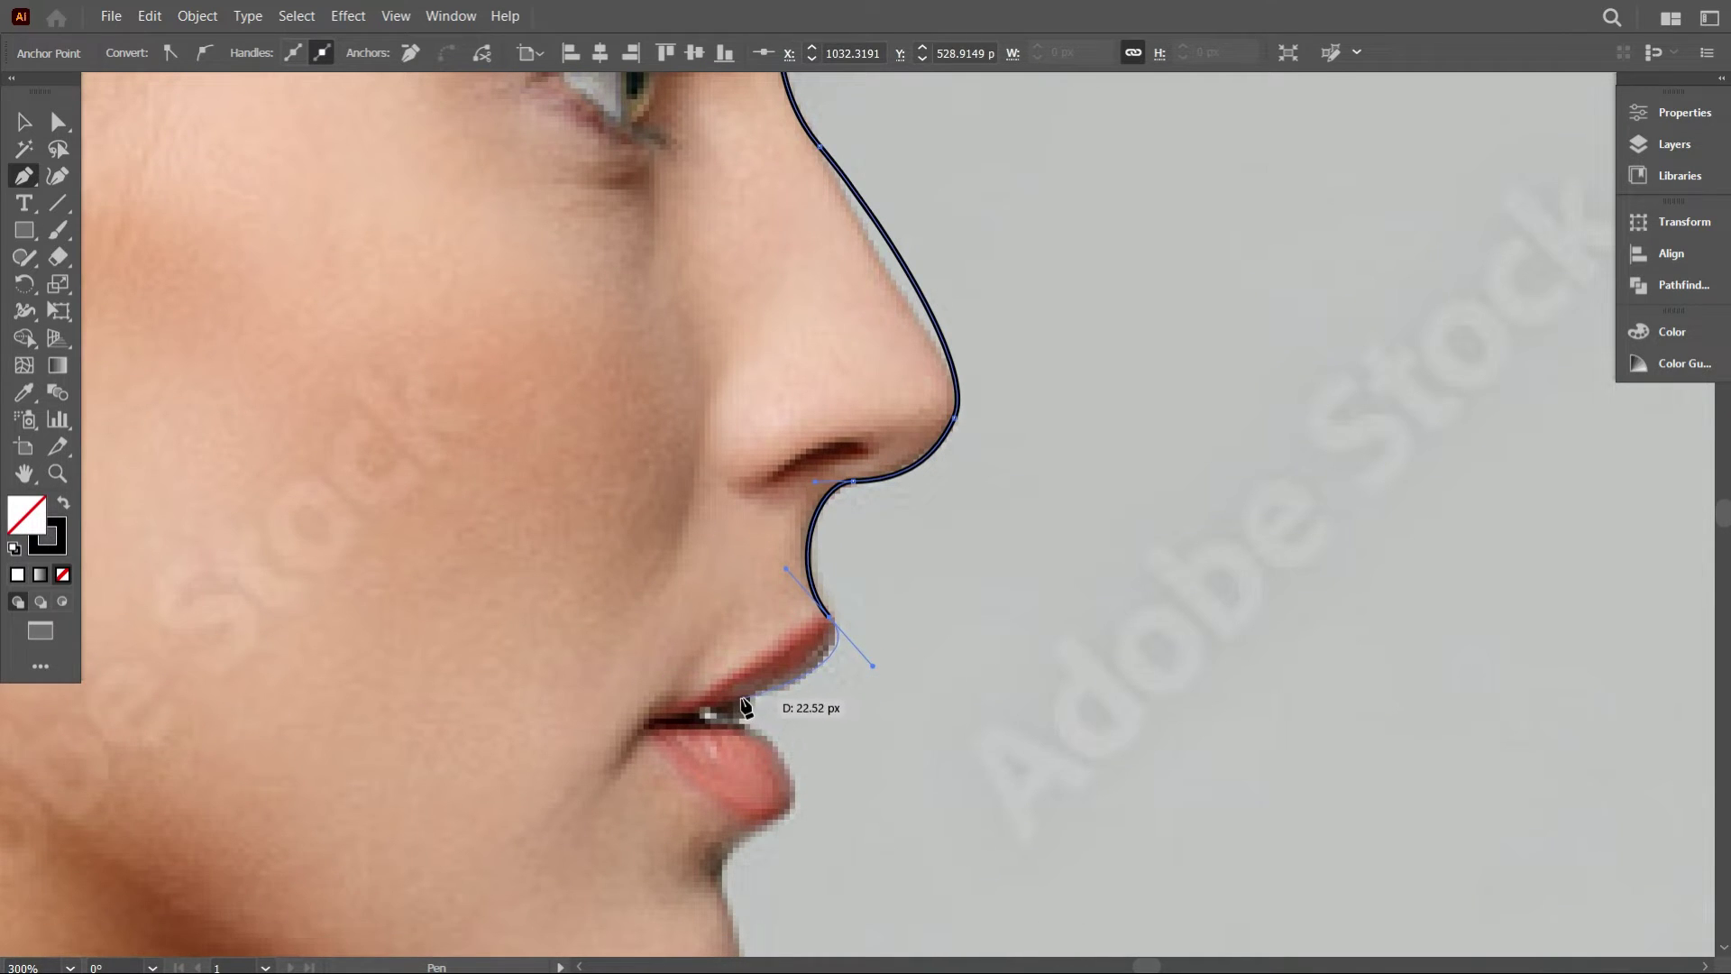
drag(740, 699, 777, 735)
scroll(786, 749, down, 2)
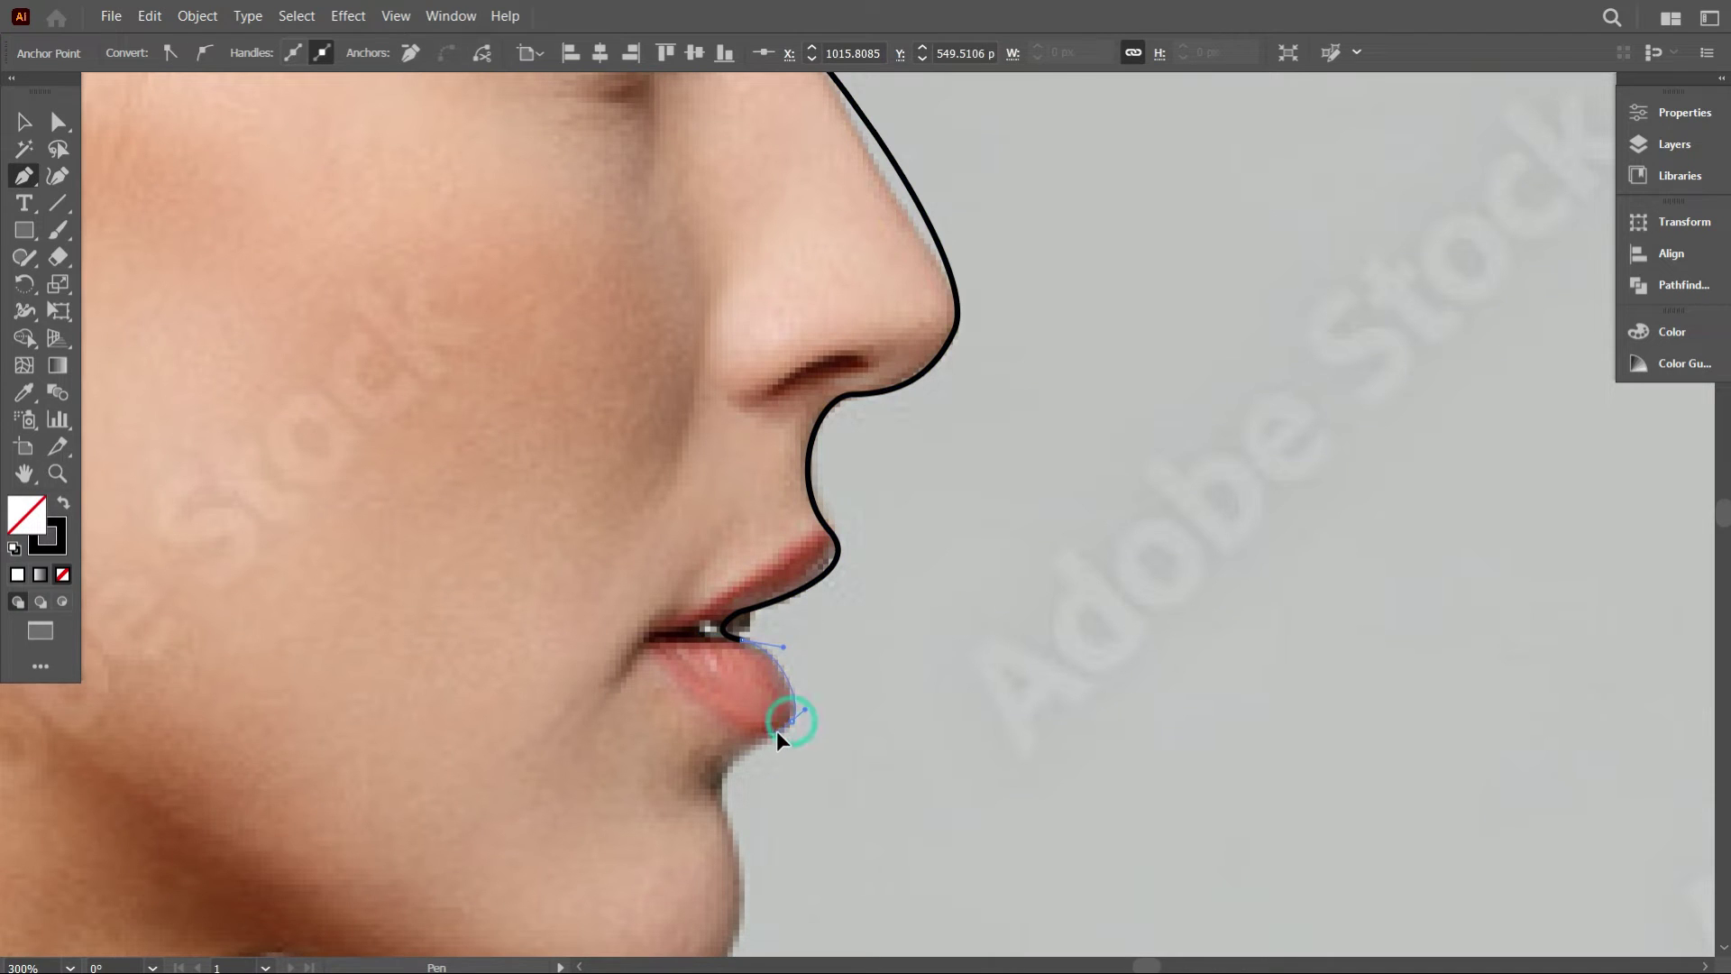
scroll(787, 728, down, 2)
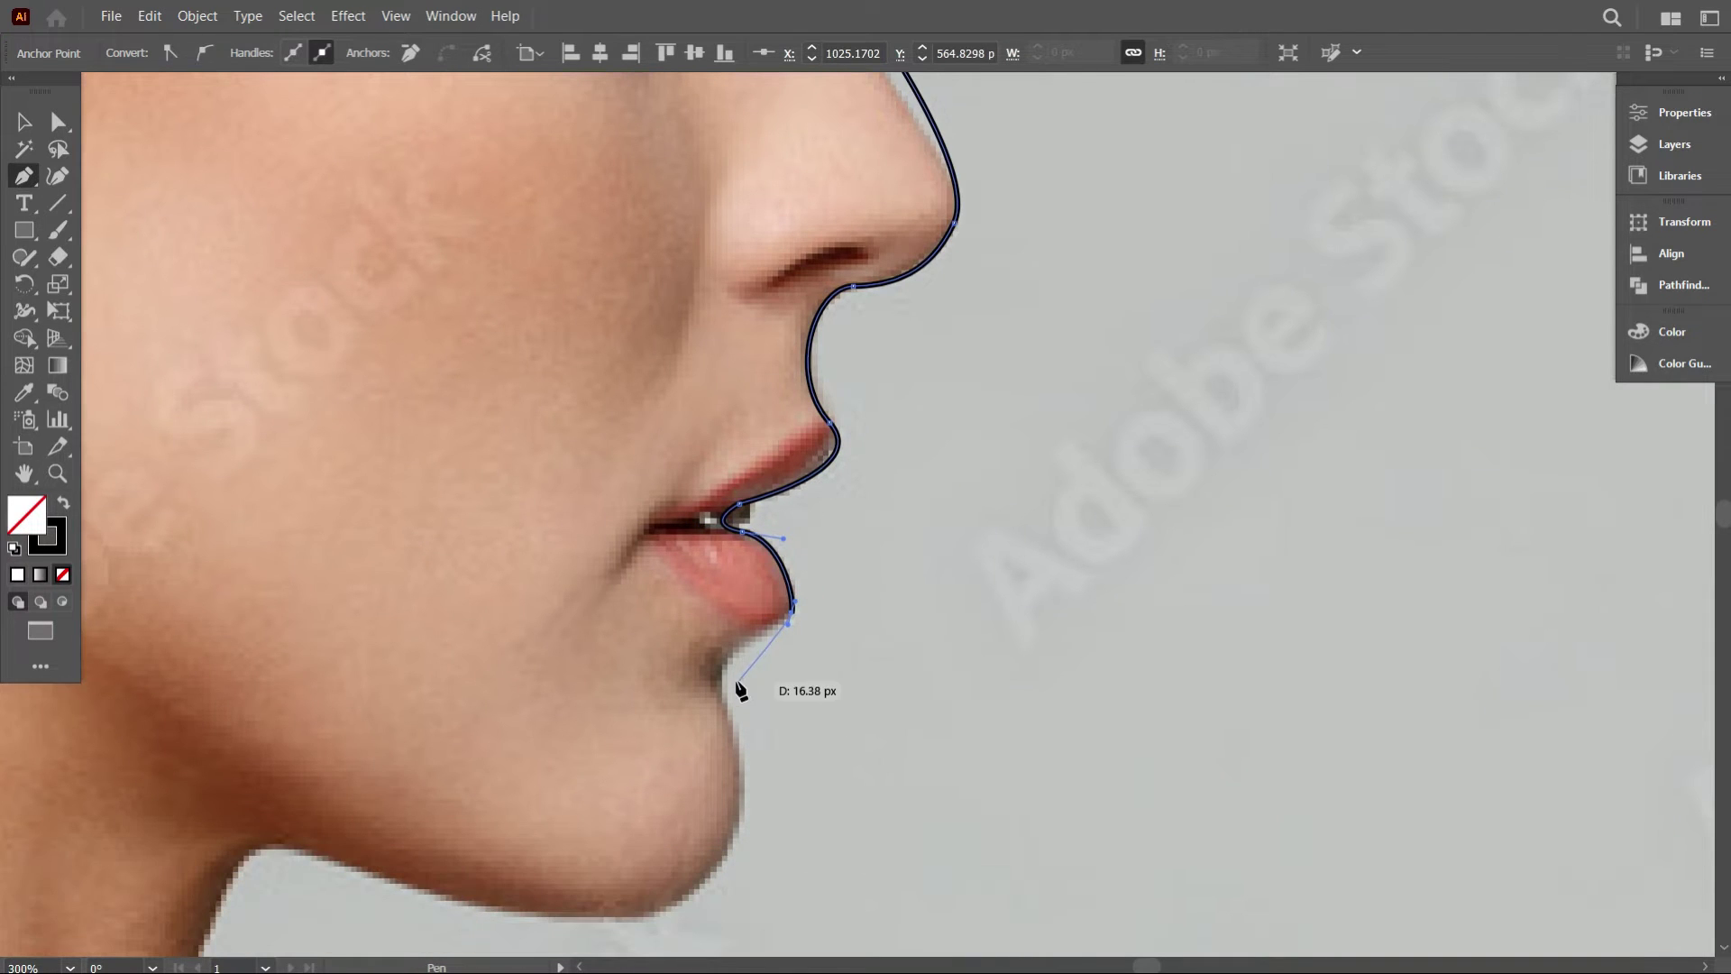
drag(726, 700, 762, 742)
scroll(762, 747, down, 3)
scroll(745, 744, up, 1)
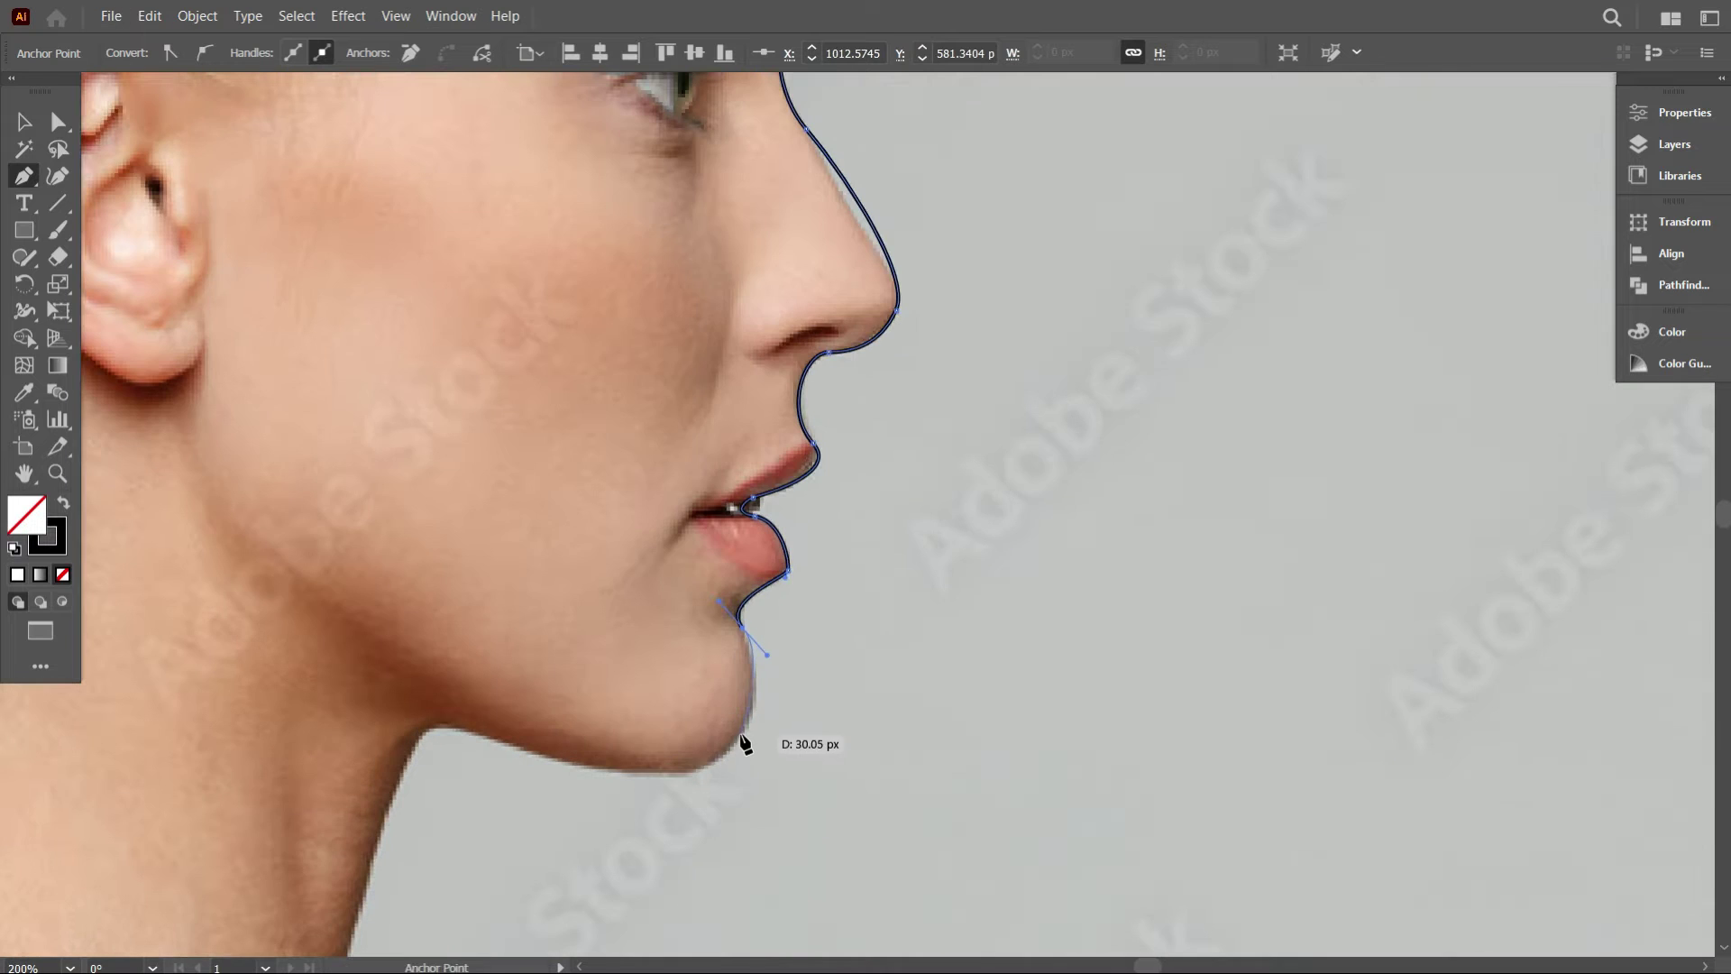
click(737, 738)
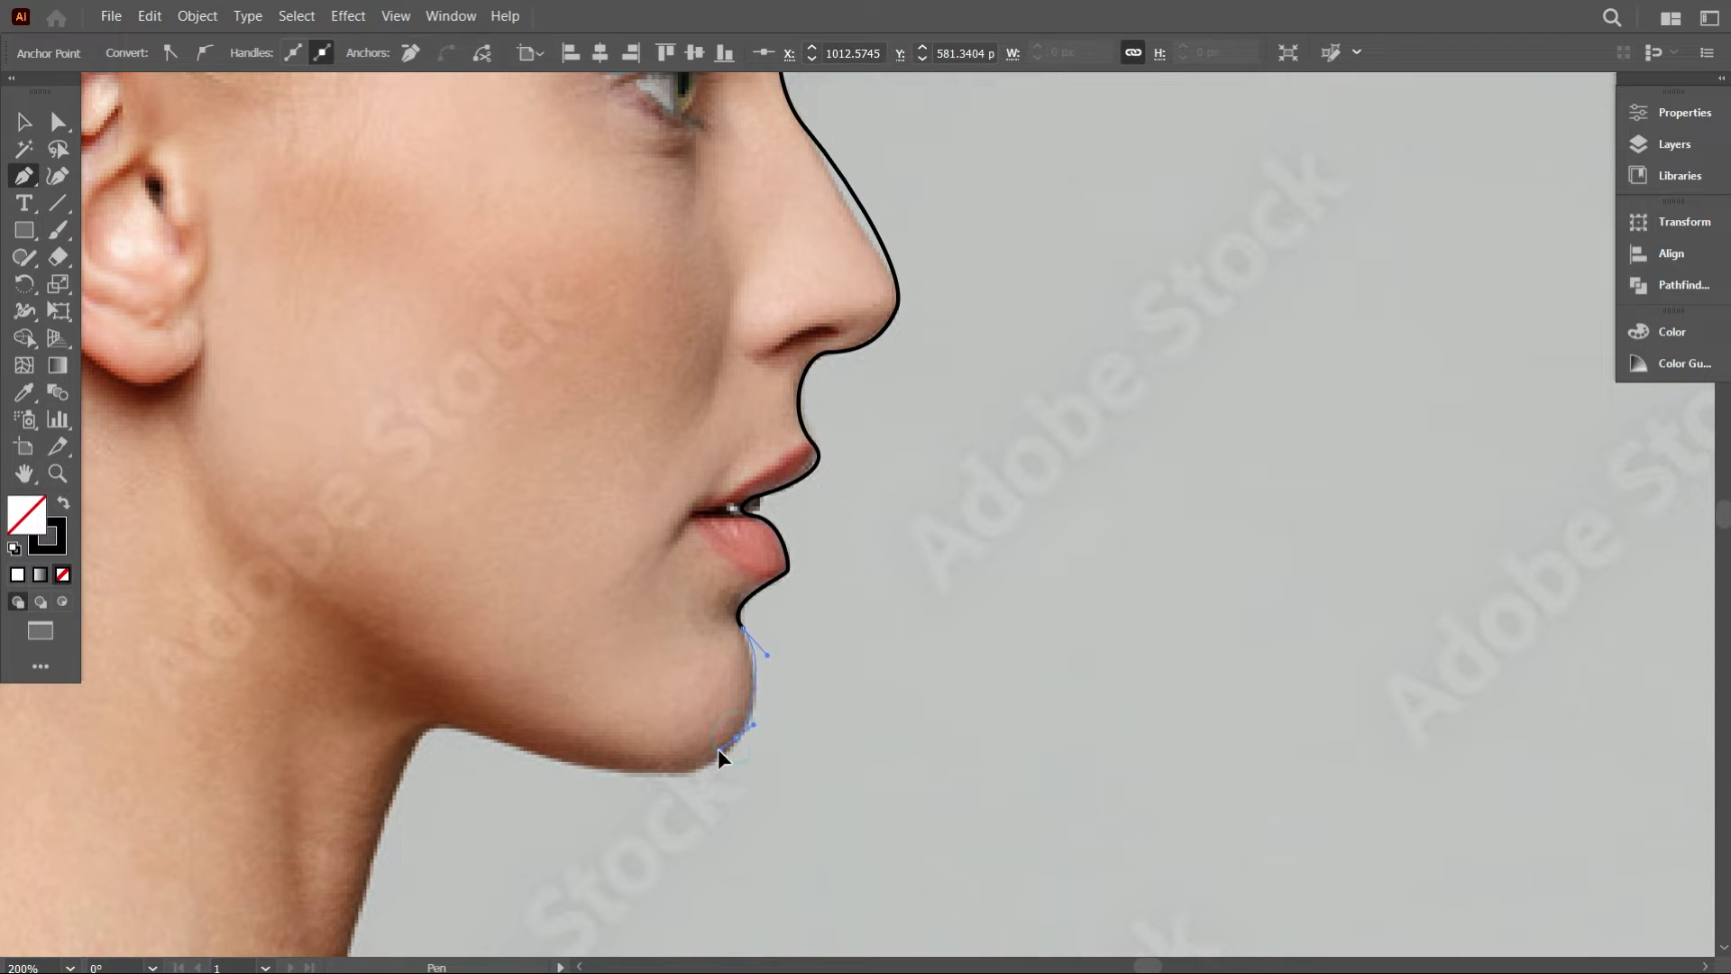
drag(737, 738, 773, 762)
scroll(792, 762, down, 1)
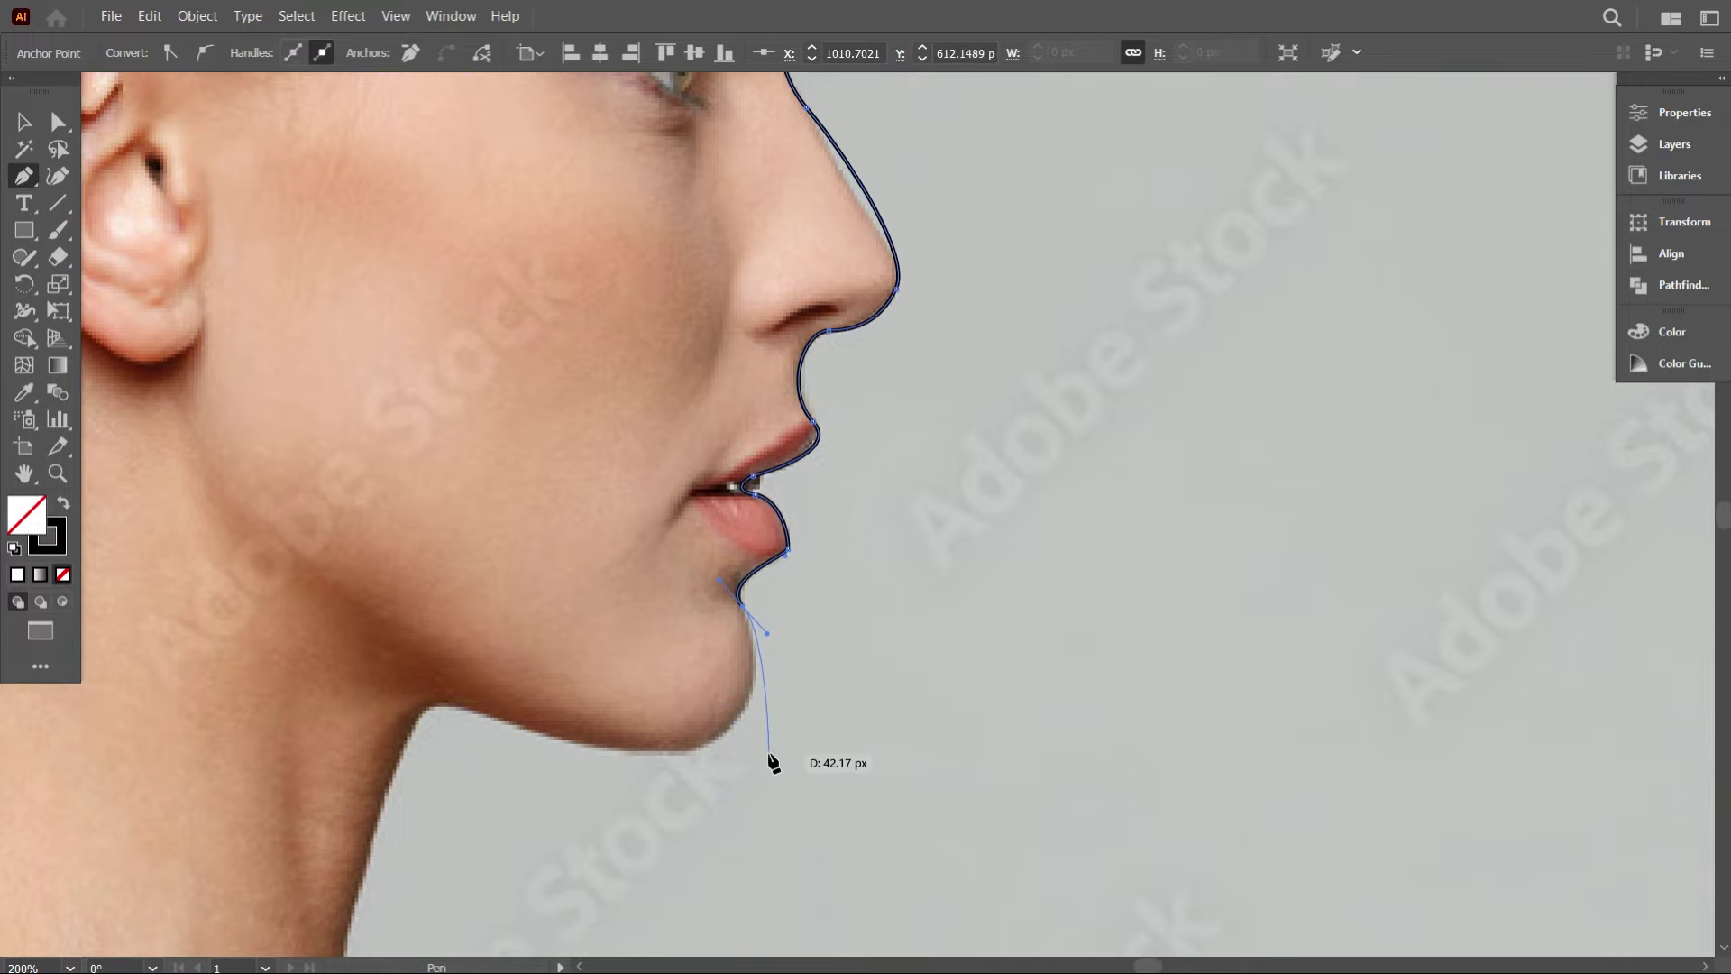
Trace the chin and the underside of the jaw with curved segments, turning the anchors into corners.
scroll(773, 762, down, 4)
scroll(733, 746, up, 5)
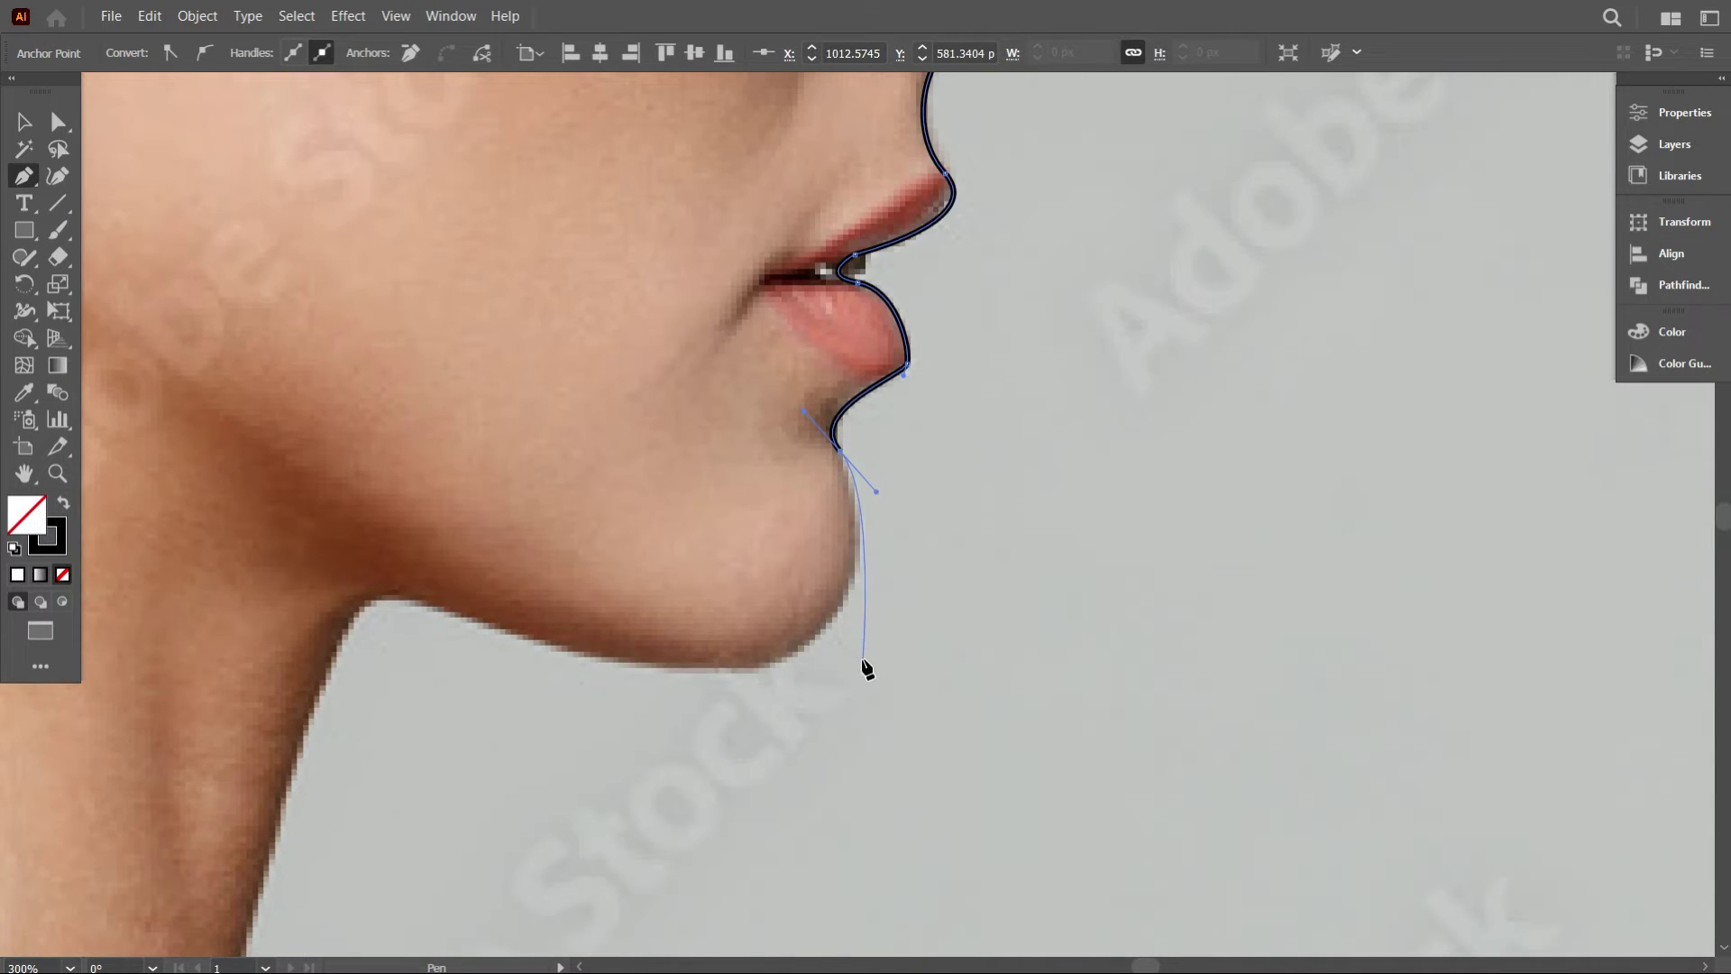
click(838, 451)
drag(784, 658, 672, 687)
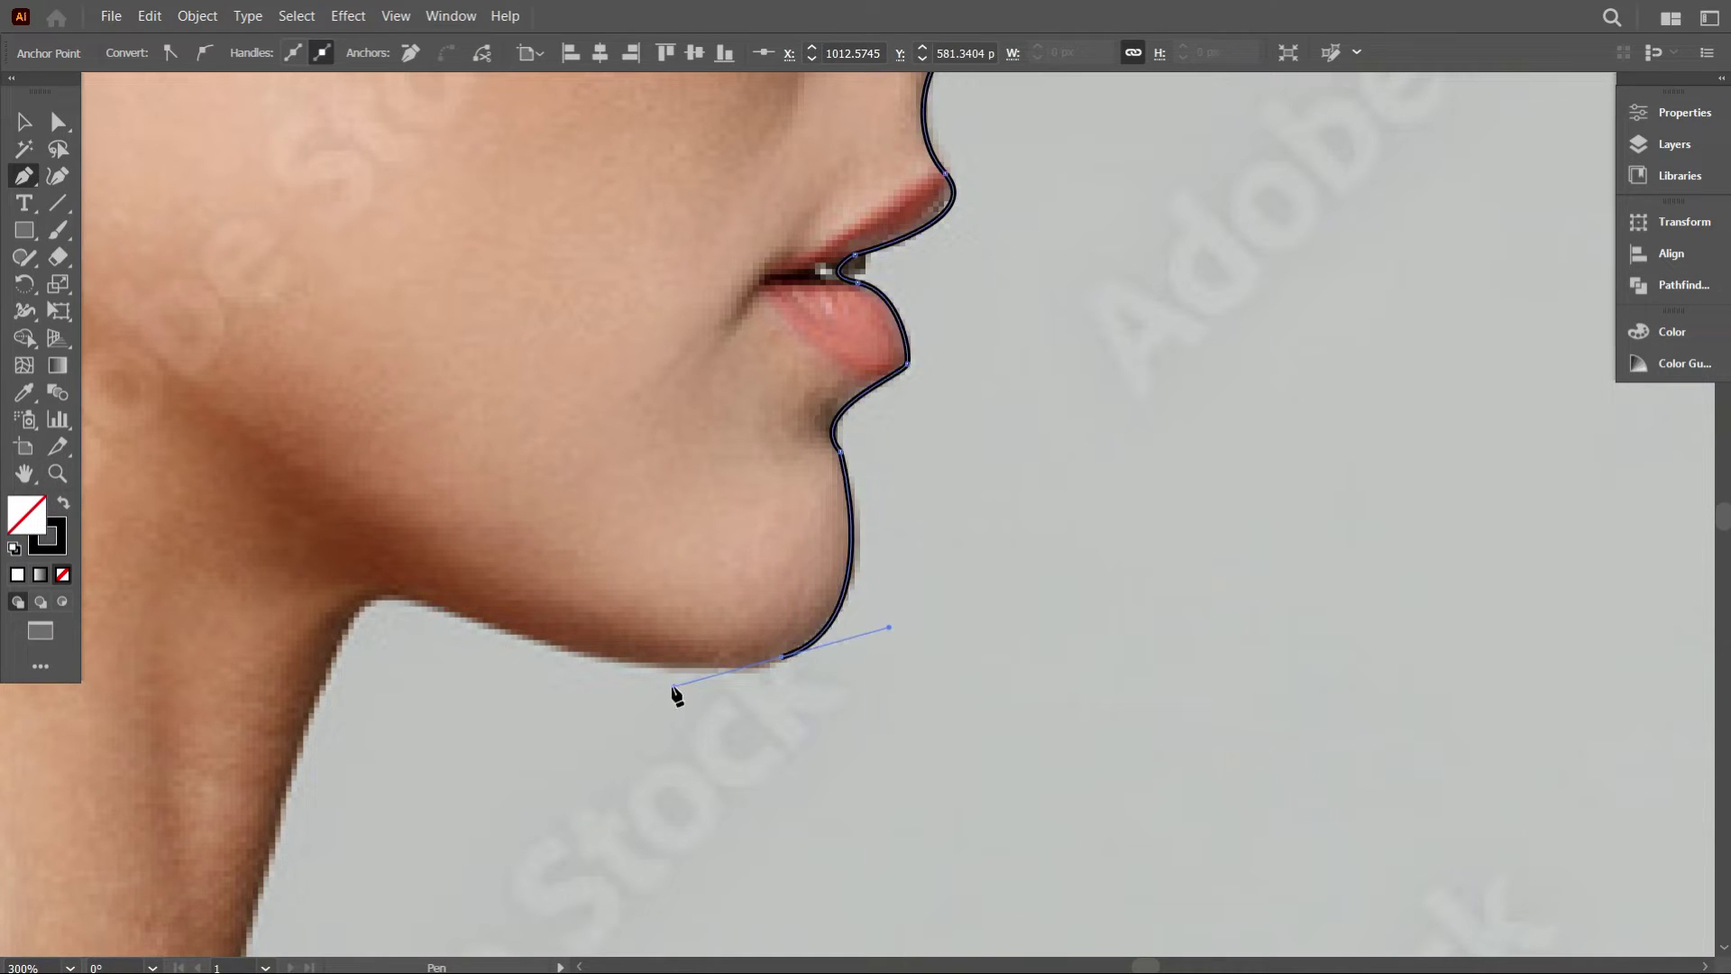
click(781, 656)
drag(442, 611, 213, 515)
click(443, 611)
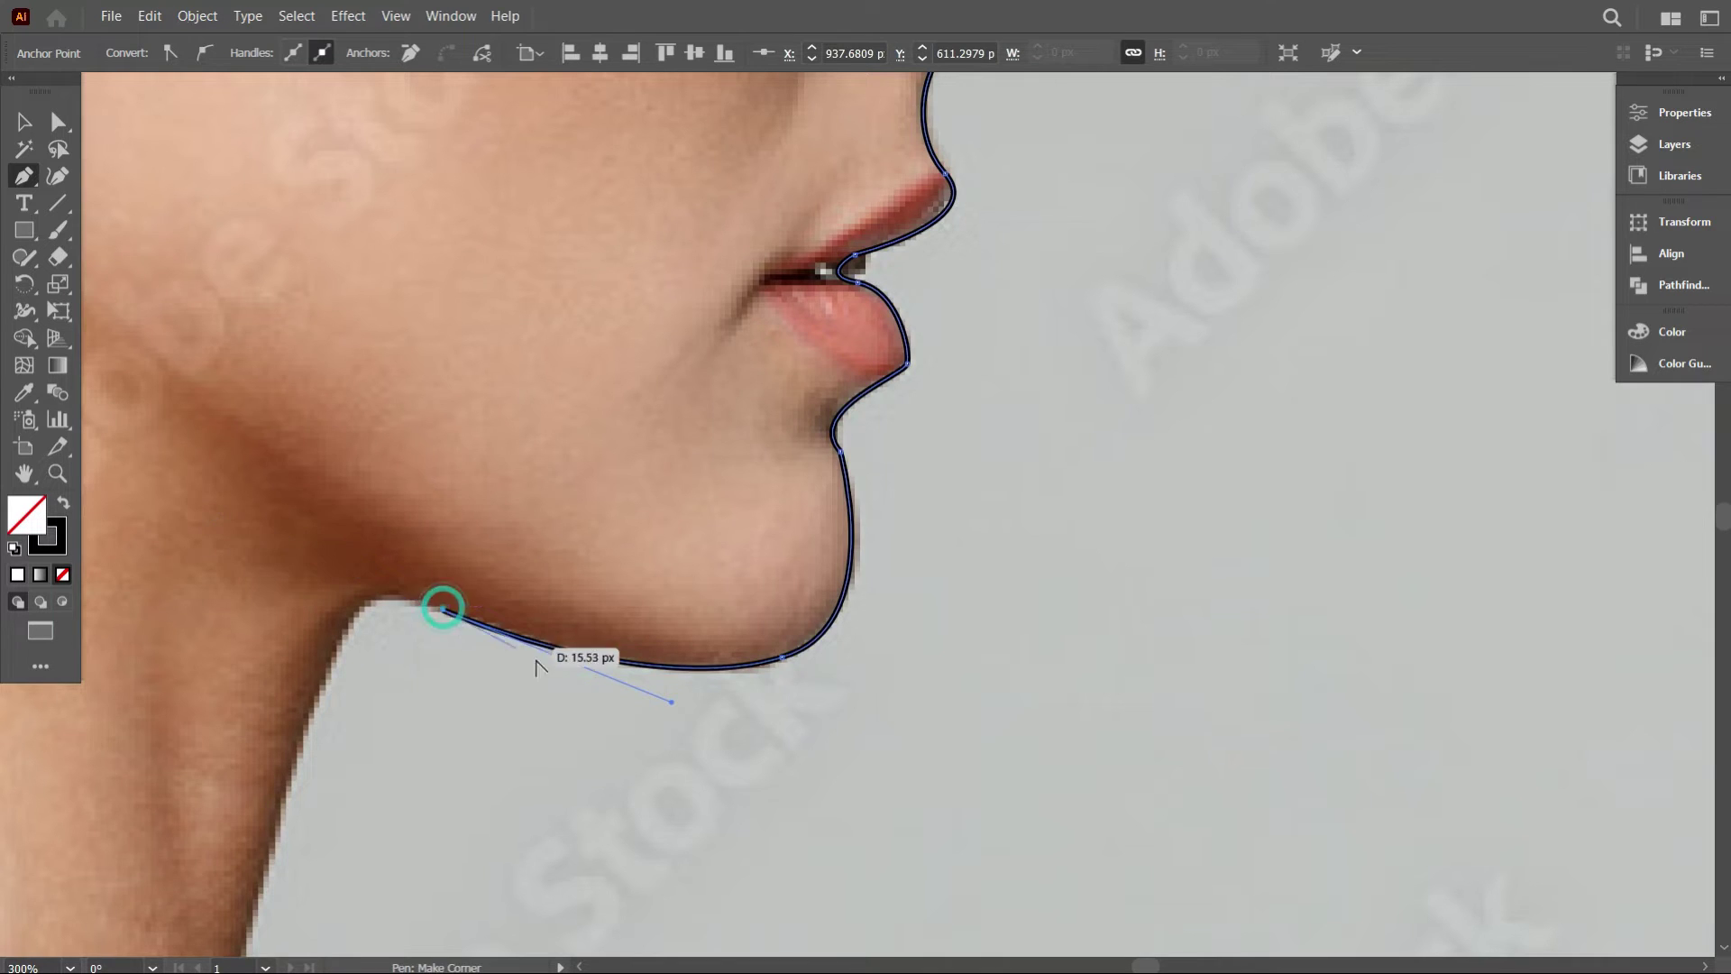
Trace the front of the neck below the jaw with a curved segment, turning its end anchor into a corner, and continue to the neck's base.
alt+scroll(502, 734, down, 5)
alt+scroll(502, 680, up, 4)
drag(511, 622, 475, 799)
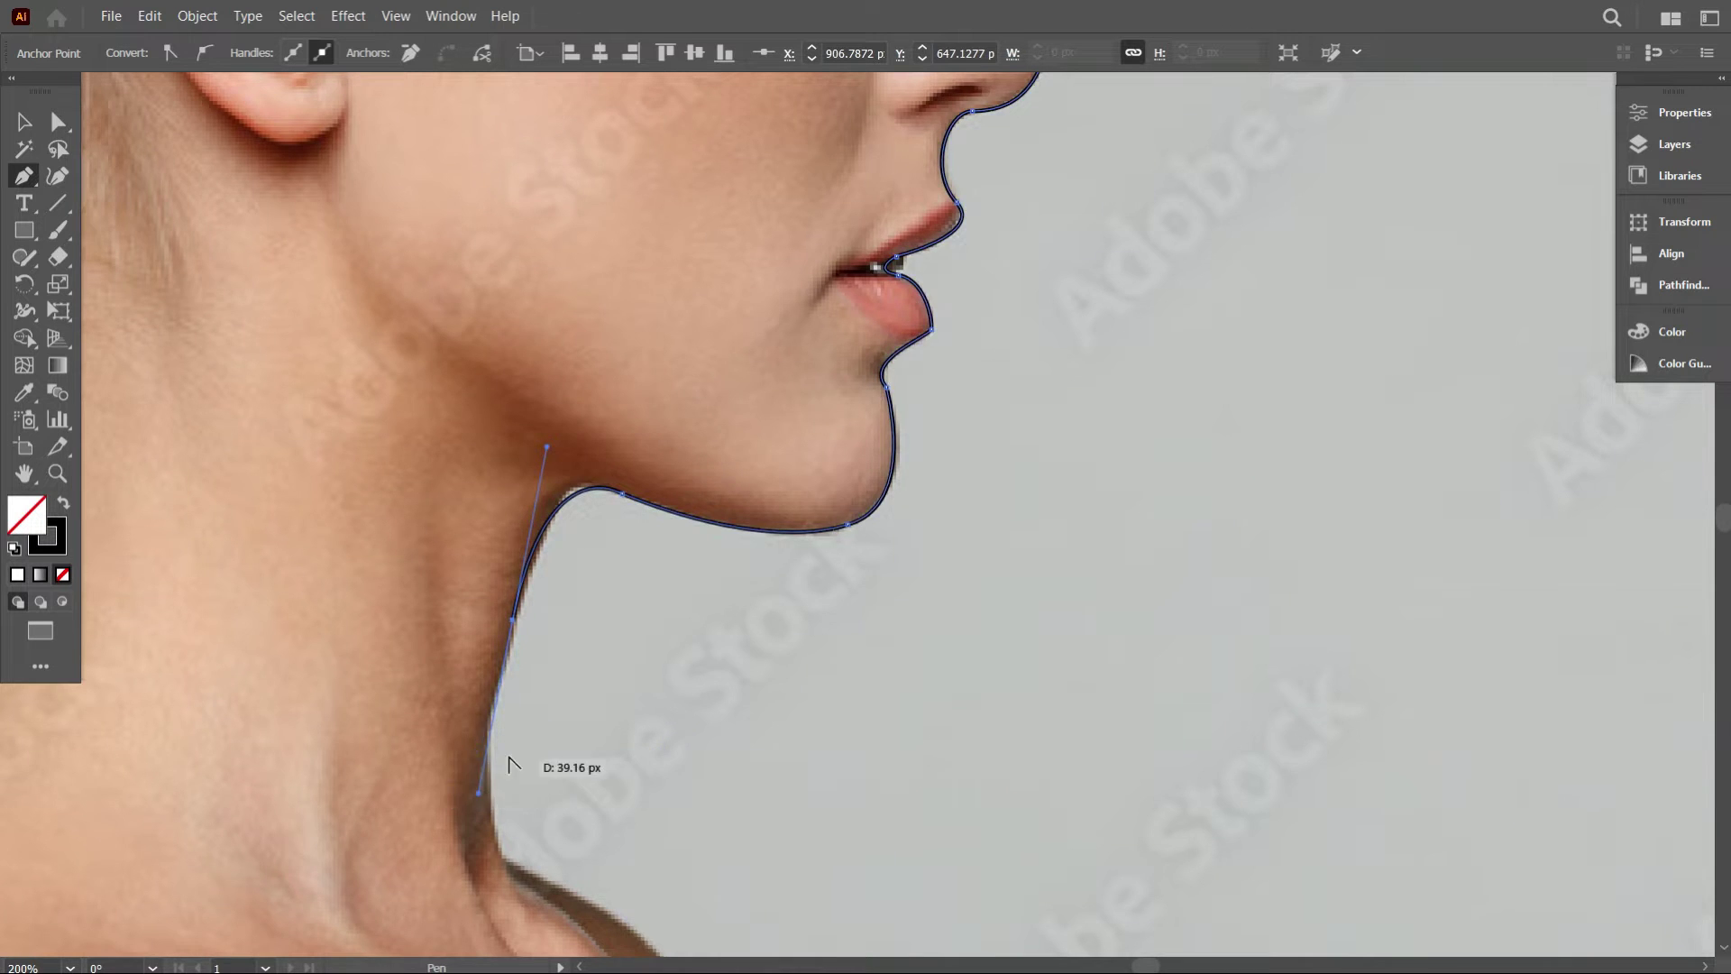
alt+scroll(502, 762, down, 2)
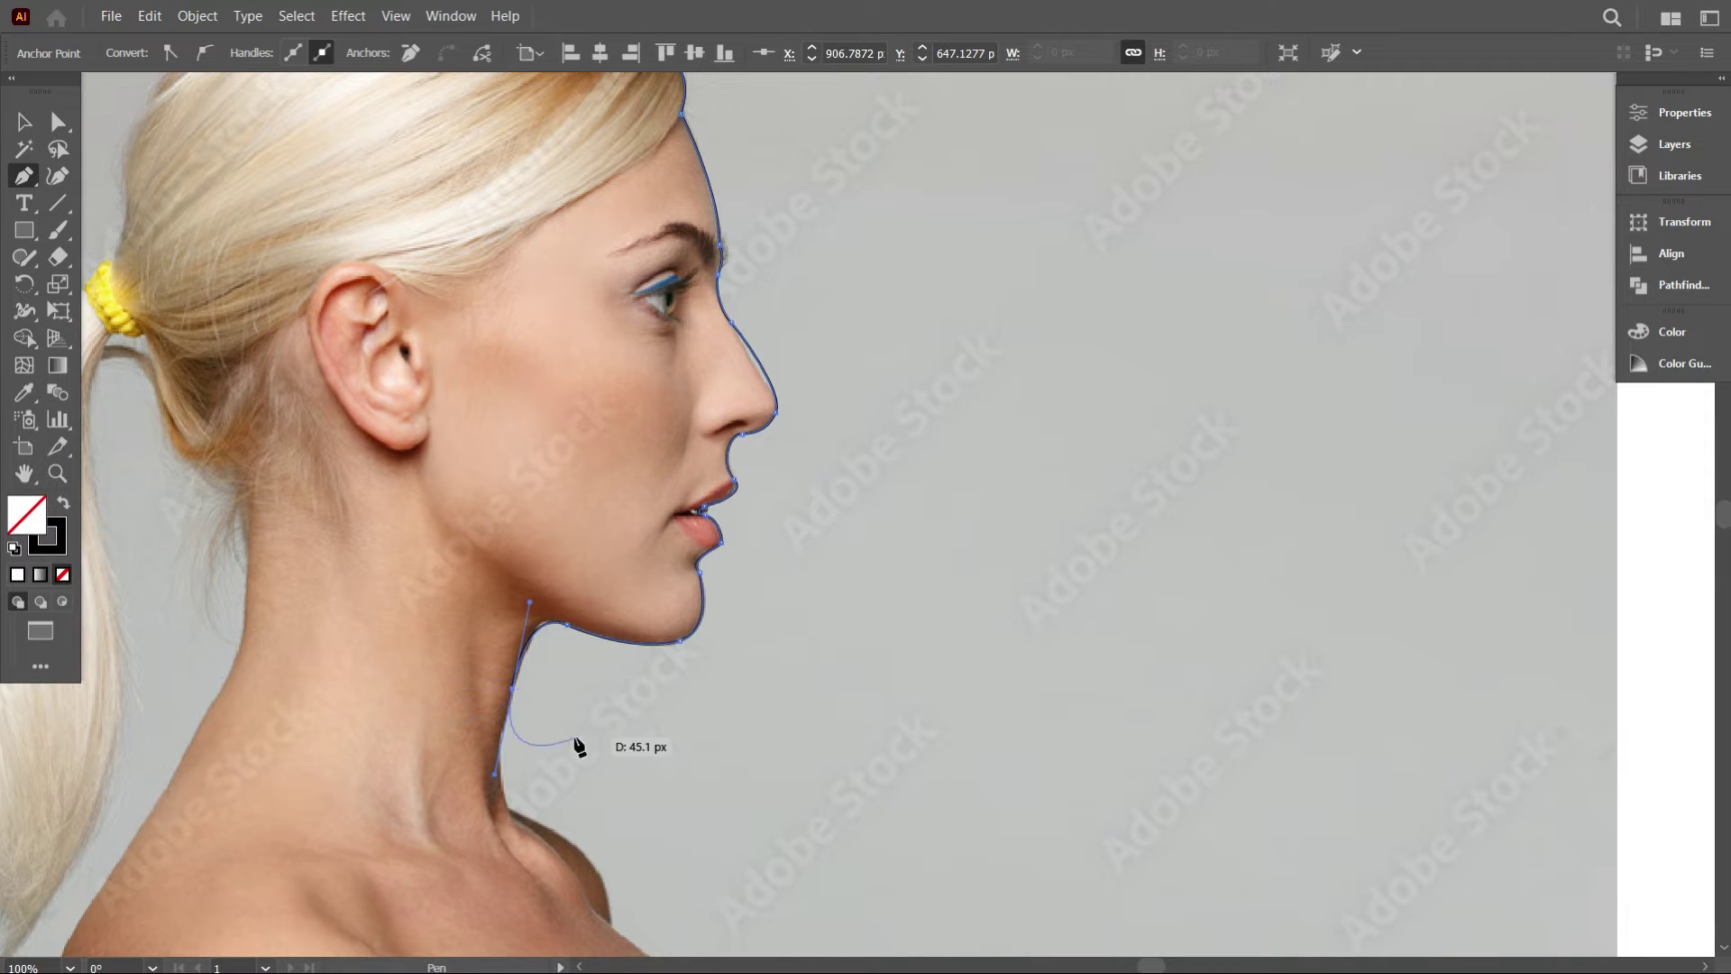
scroll(514, 737, up, 4)
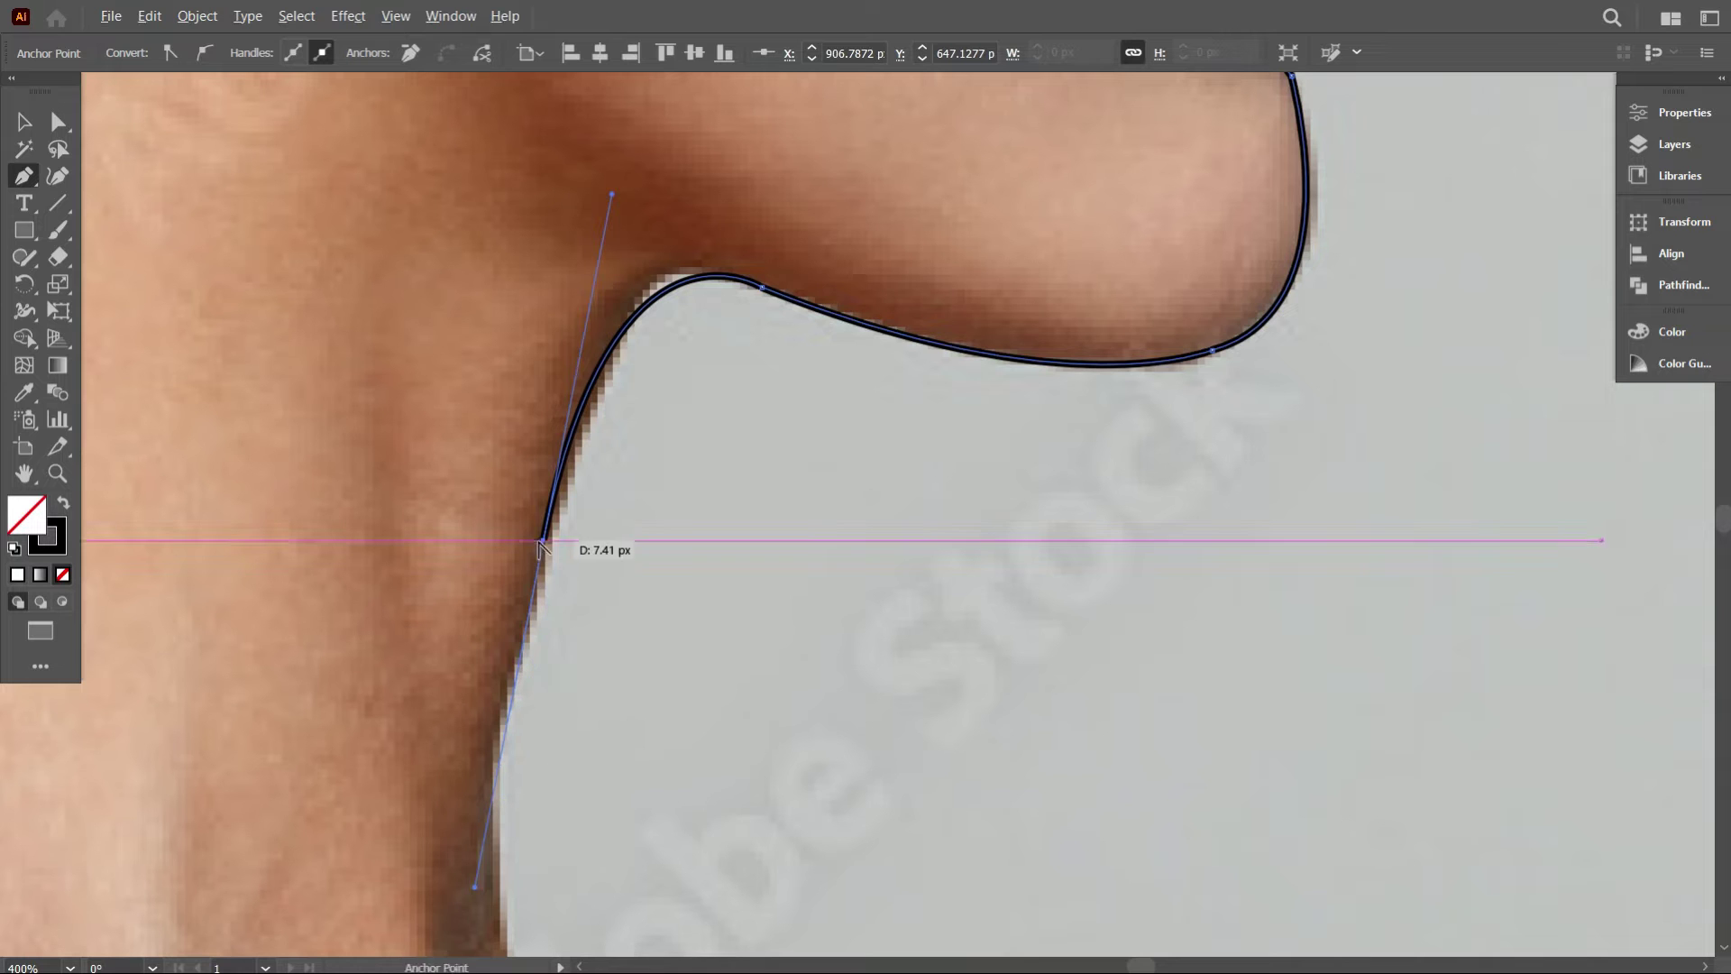
click(543, 539)
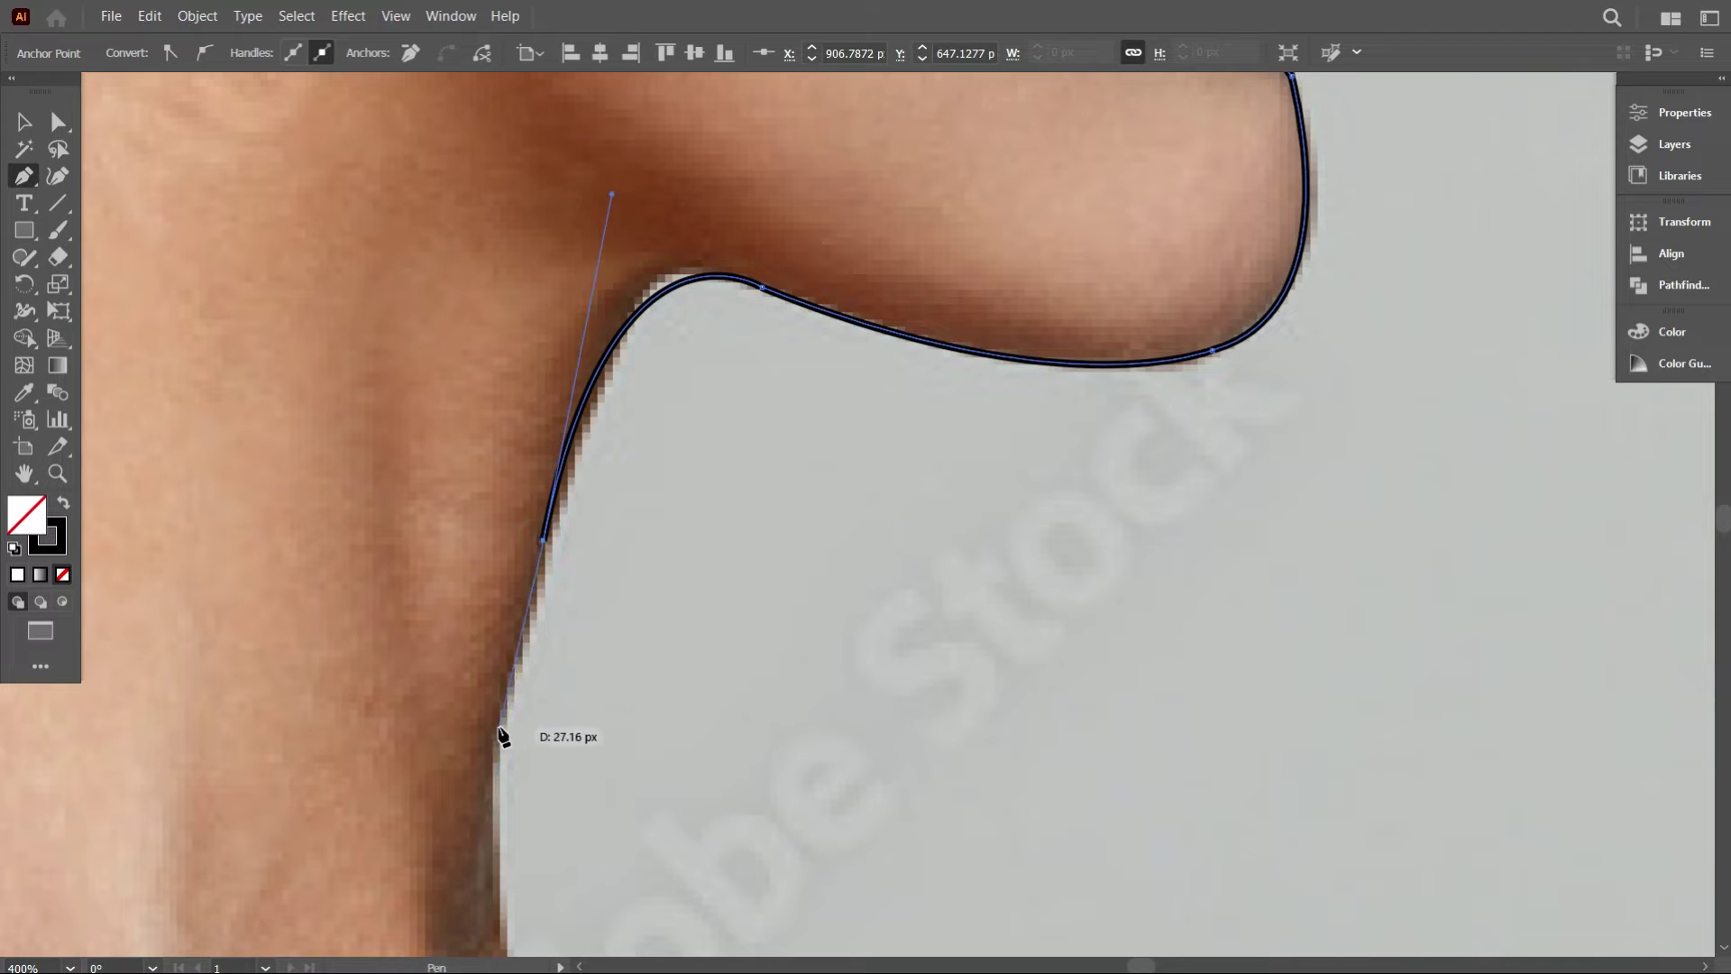
Run a straight segment across the neck's base, then curve up the back of the neck to the nape with a corner anchor.
scroll(541, 715, down, 5)
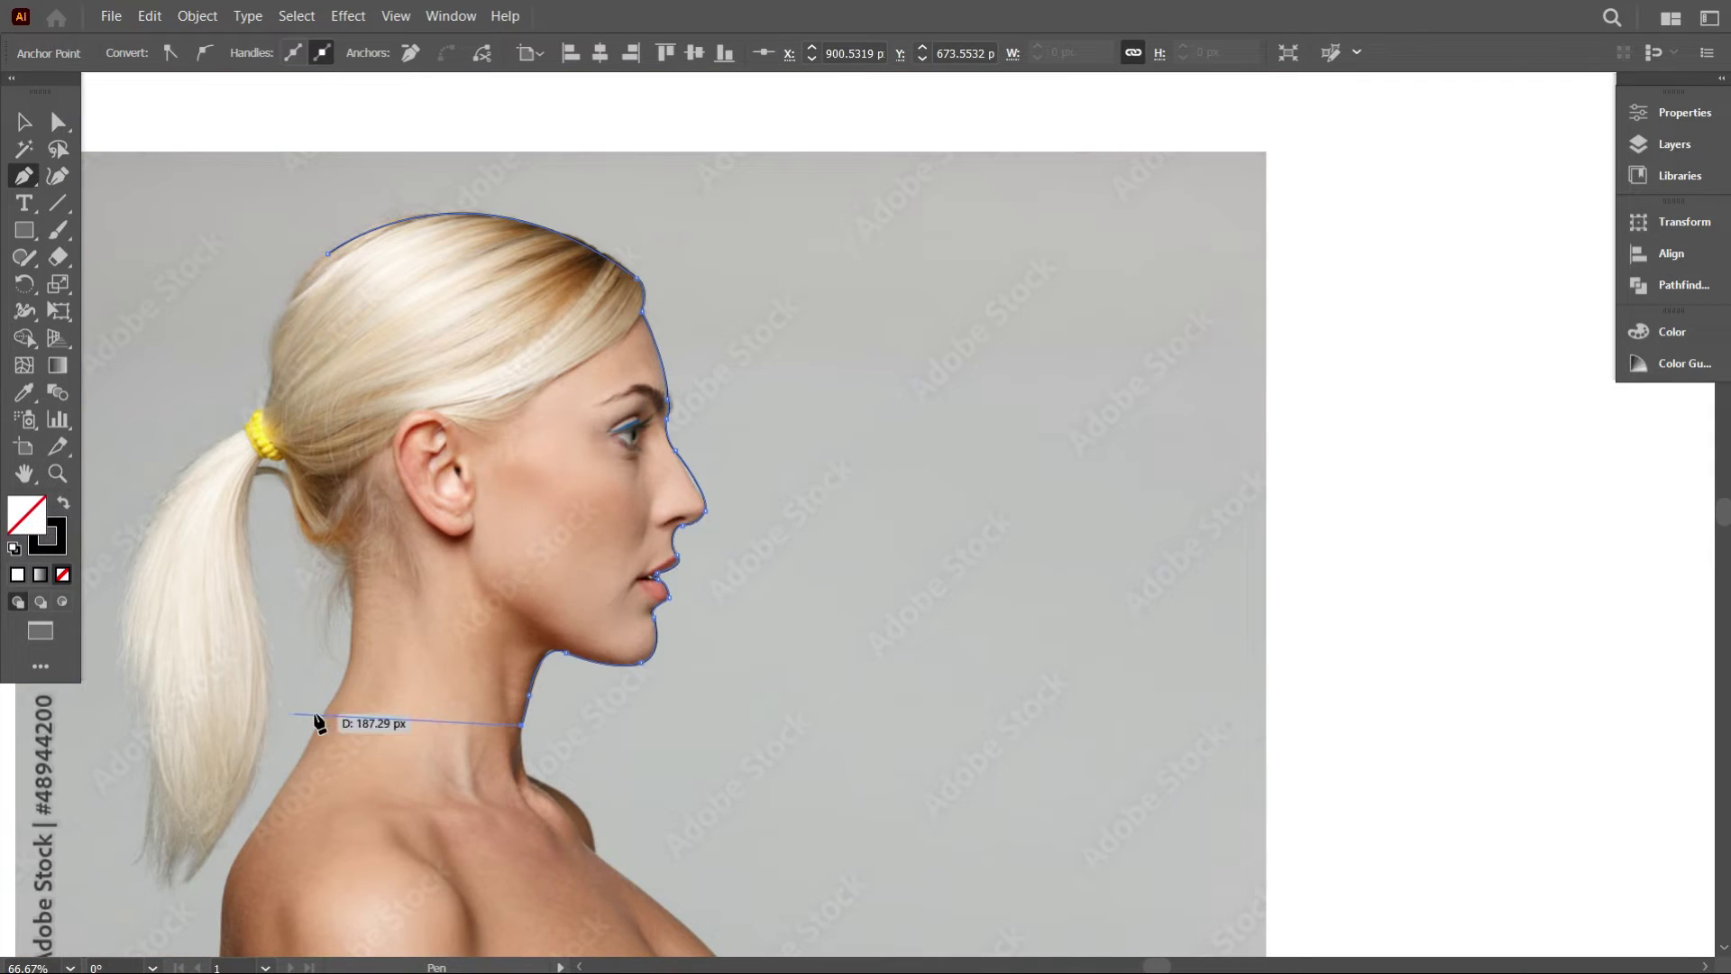
click(320, 726)
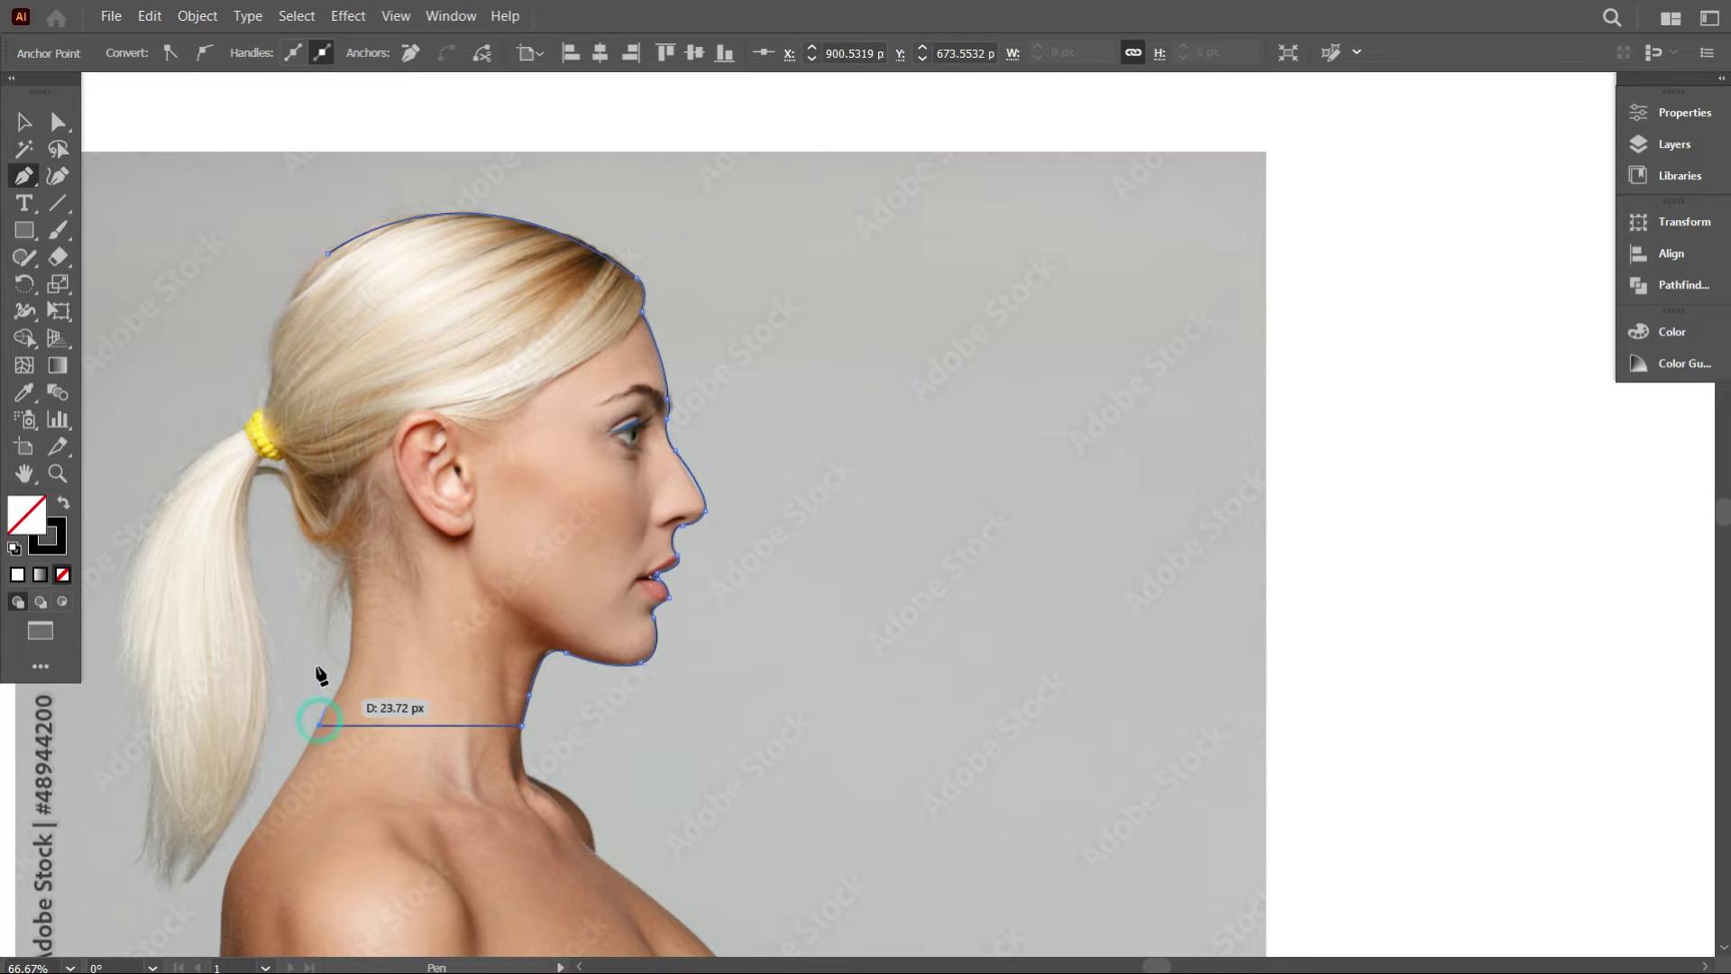
scroll(397, 646, up, 4)
drag(352, 571, 300, 365)
click(353, 572)
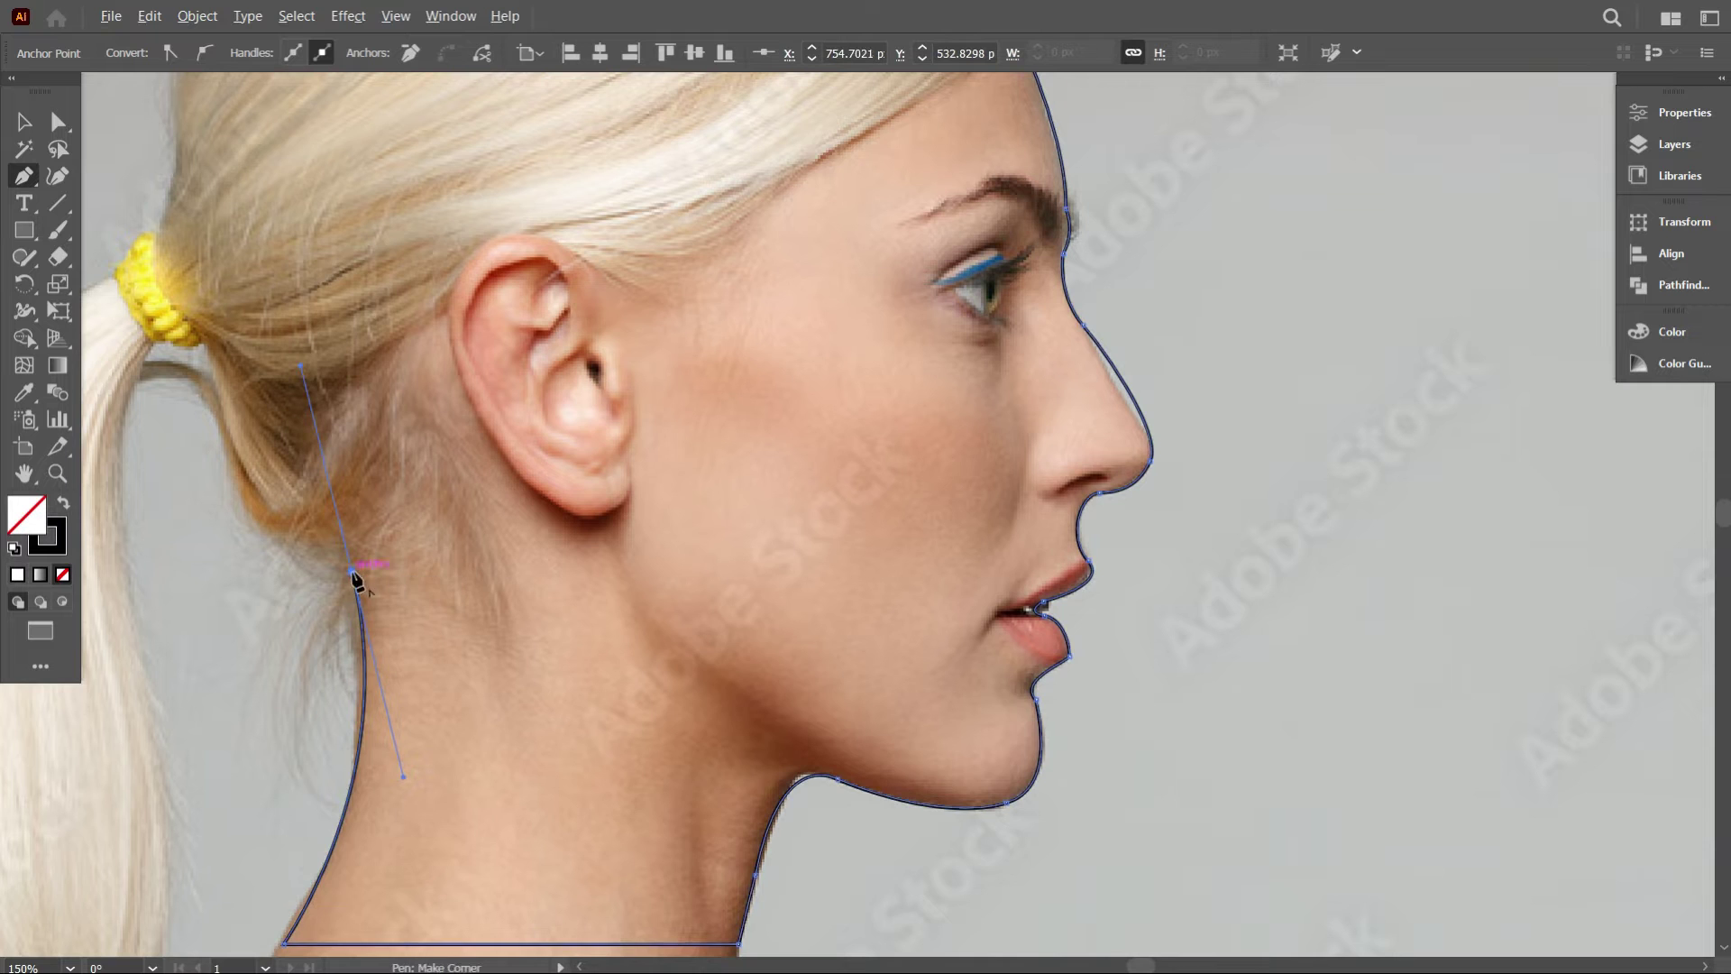
Trace the hair with a curved segment from the nape up to the yellow hair tie.
scroll(361, 586, down, 3)
scroll(415, 614, up, 2)
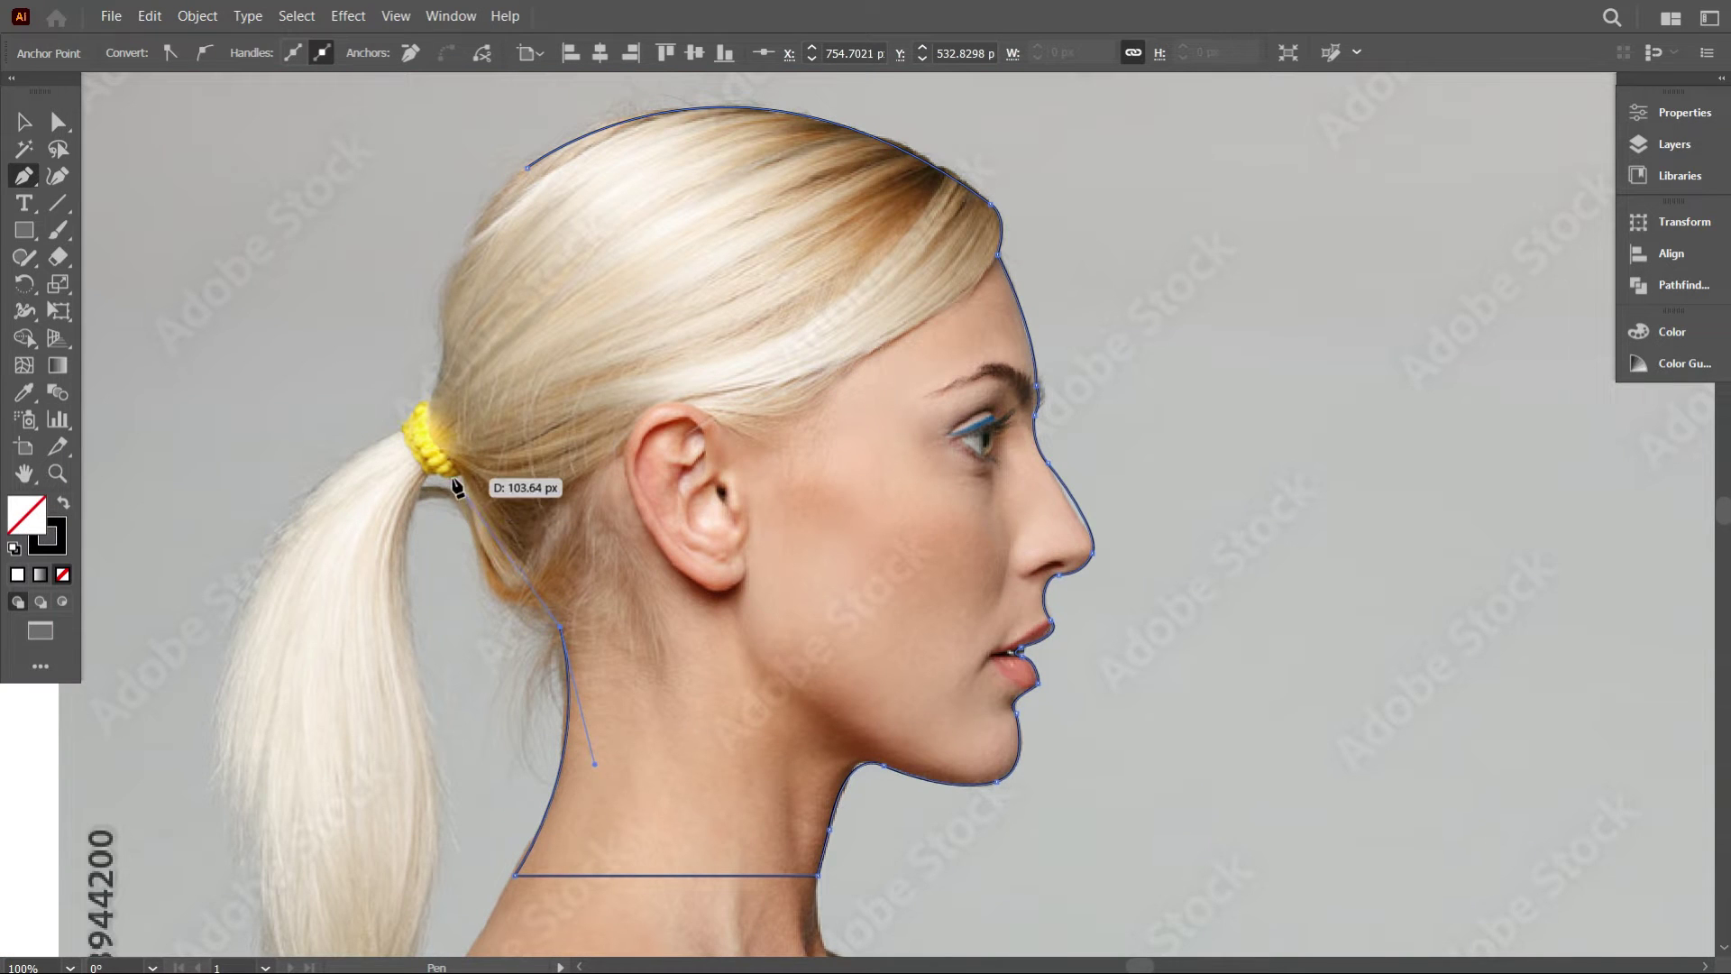
drag(456, 469, 445, 330)
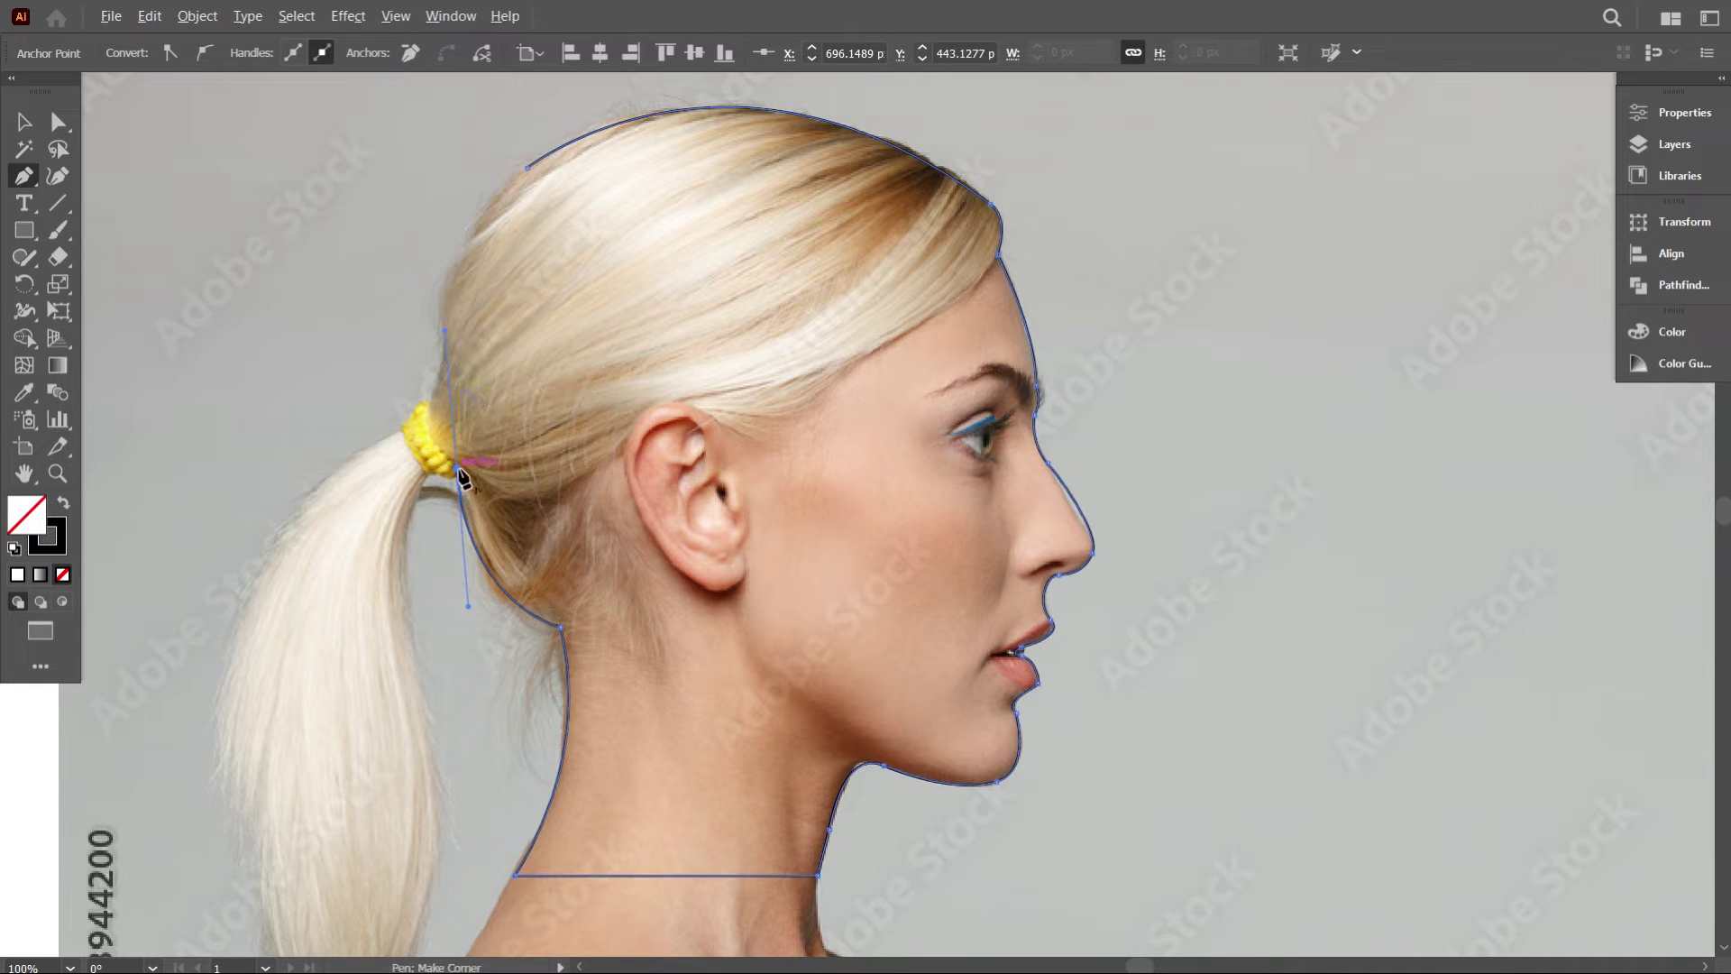
Close the path at its starting anchor on the crown, curving the last segment around the back of the head.
drag(527, 167, 707, 83)
scroll(750, 285, up, 6)
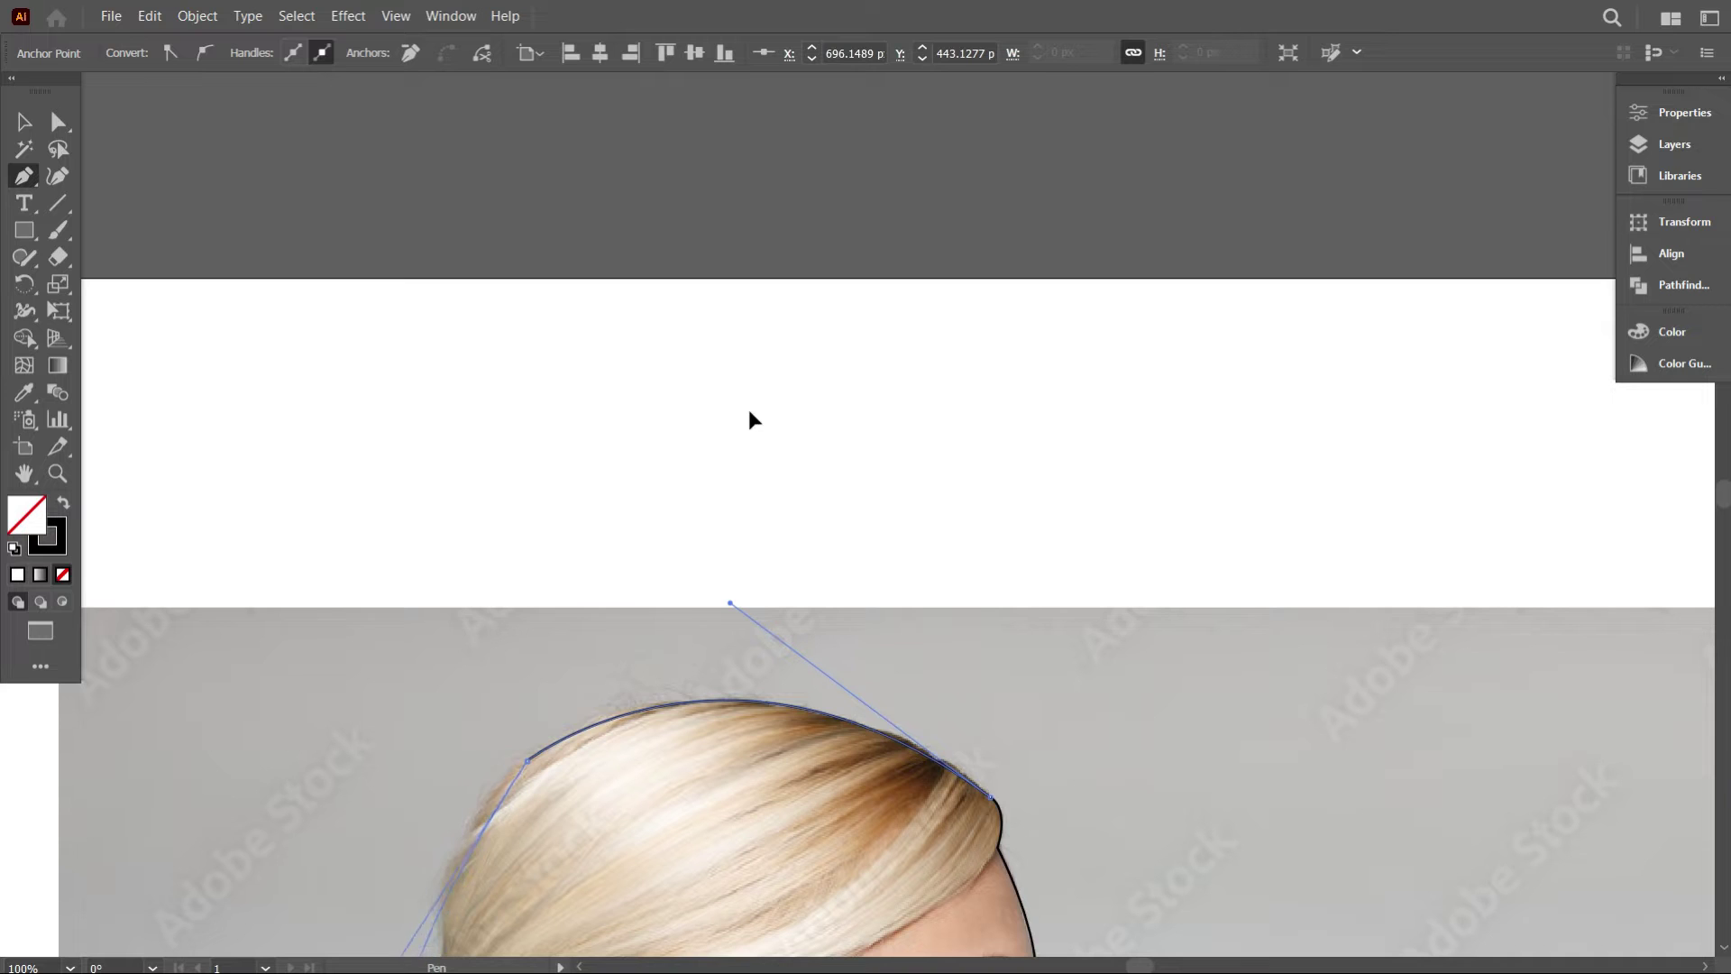
scroll(684, 541, down, 5)
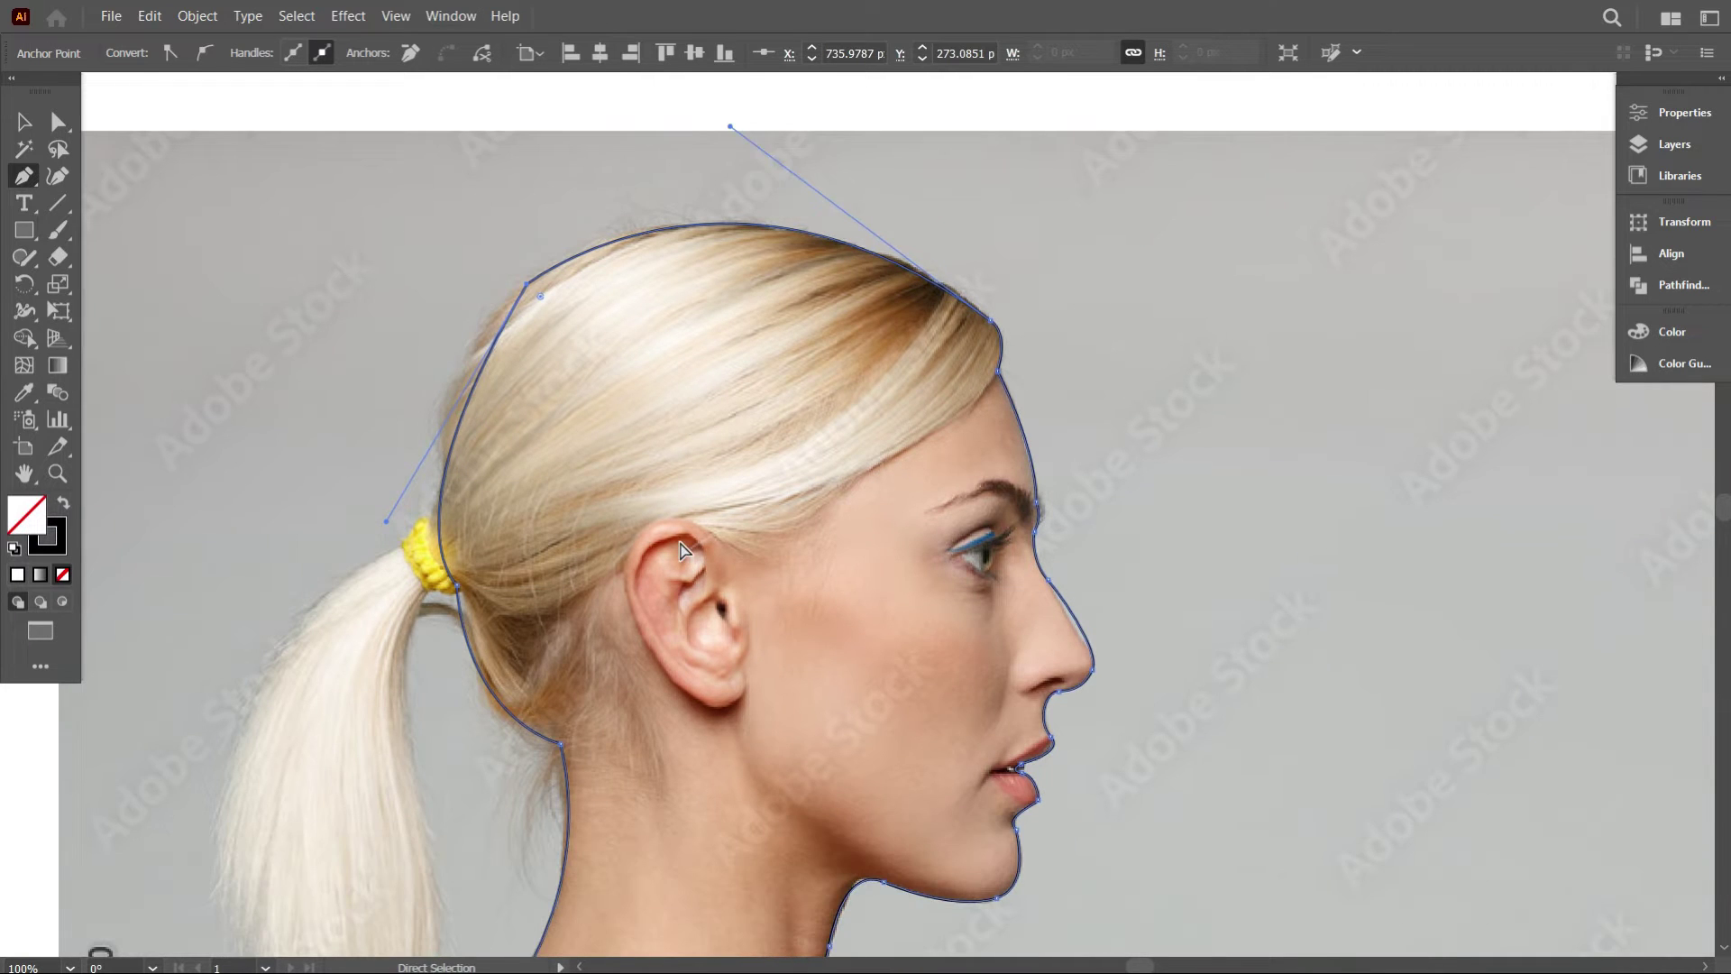
drag(527, 285, 581, 256)
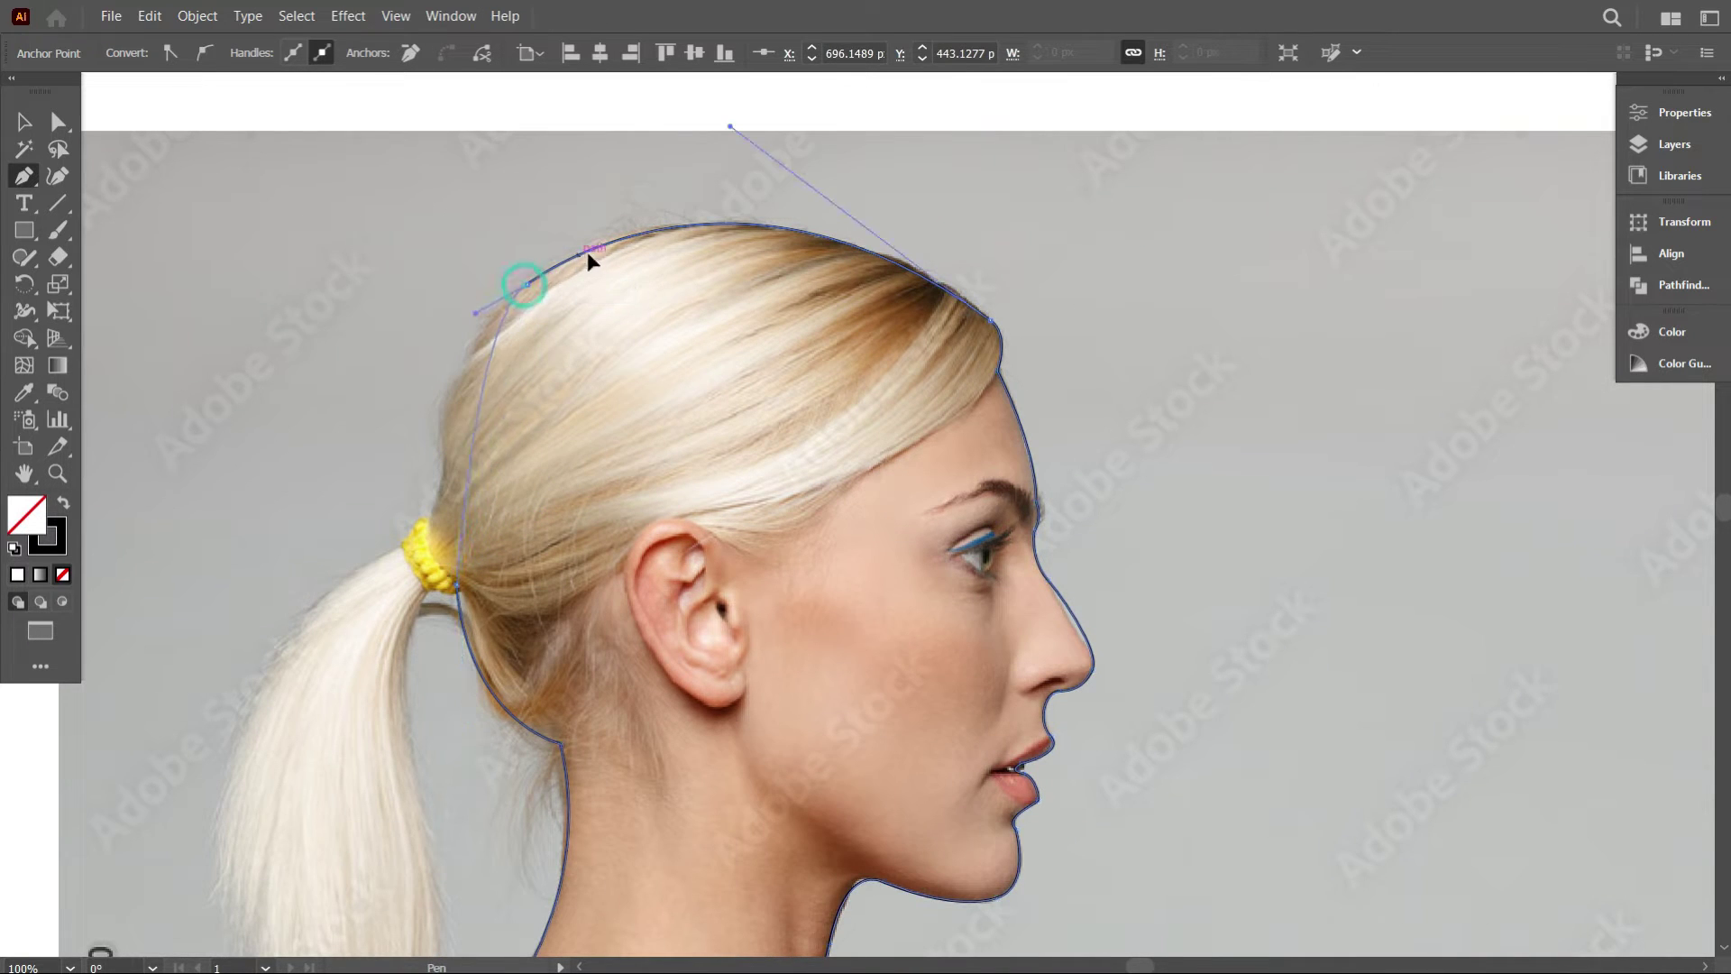
Swap the path's fill and stroke to make a solid black silhouette without a stroke, and deselect it.
key(ctrl+minus)
key(ctrl+minus)
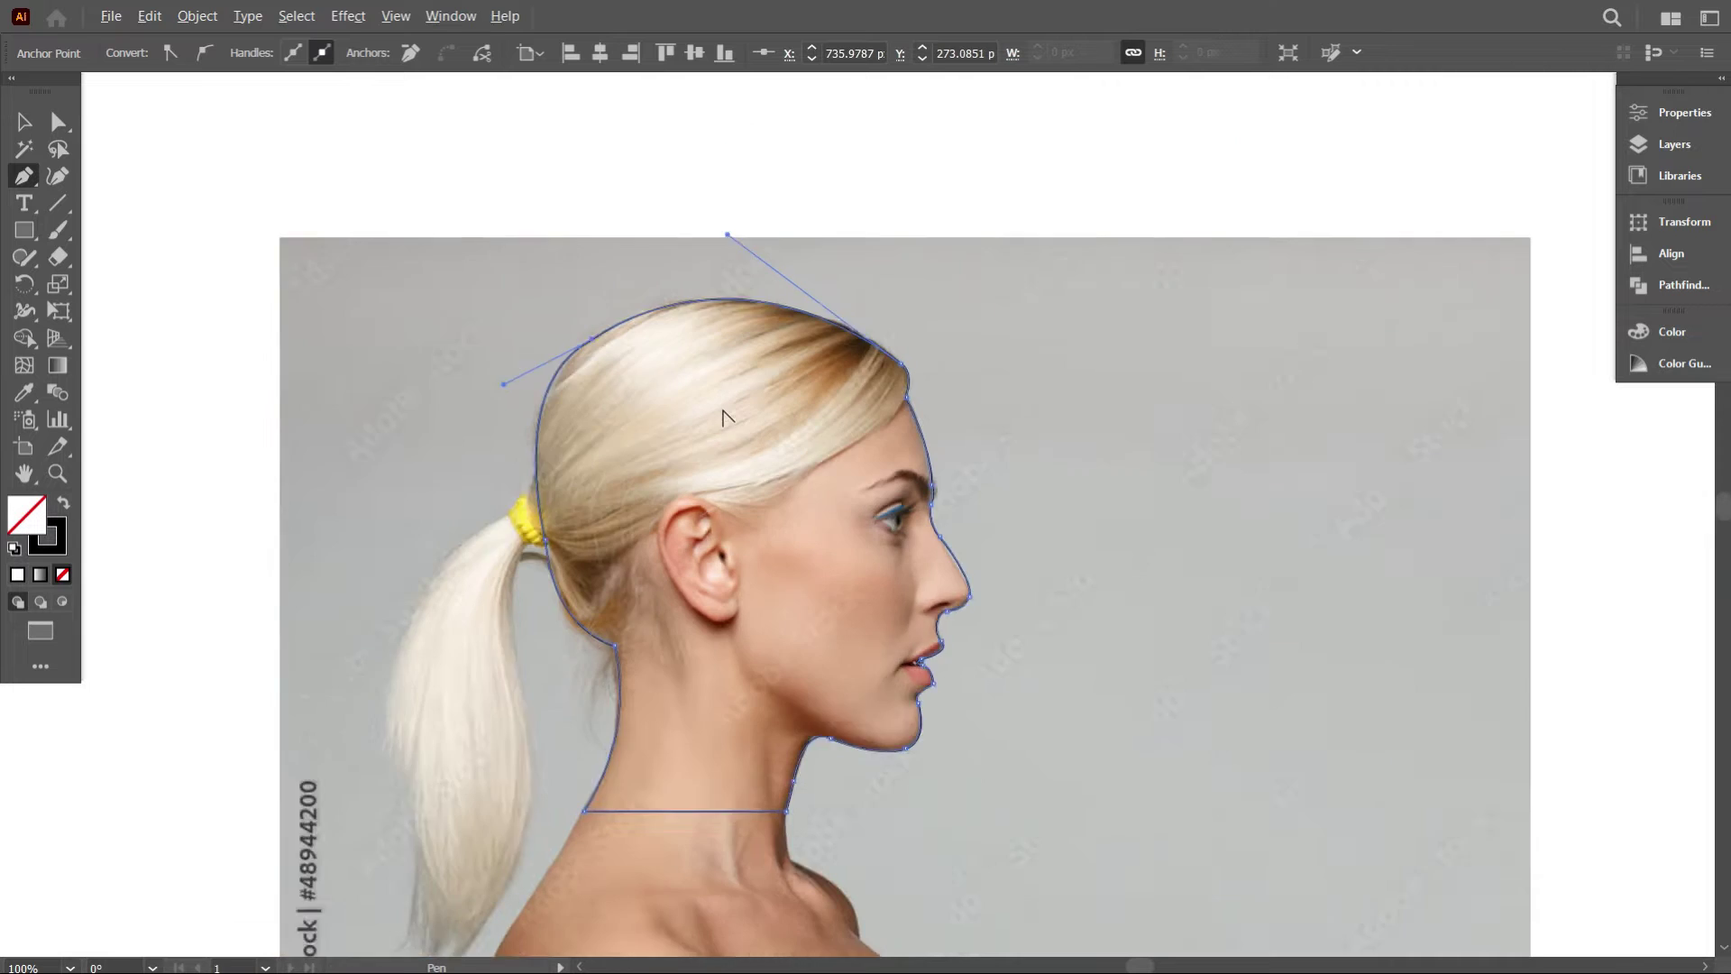
click(63, 504)
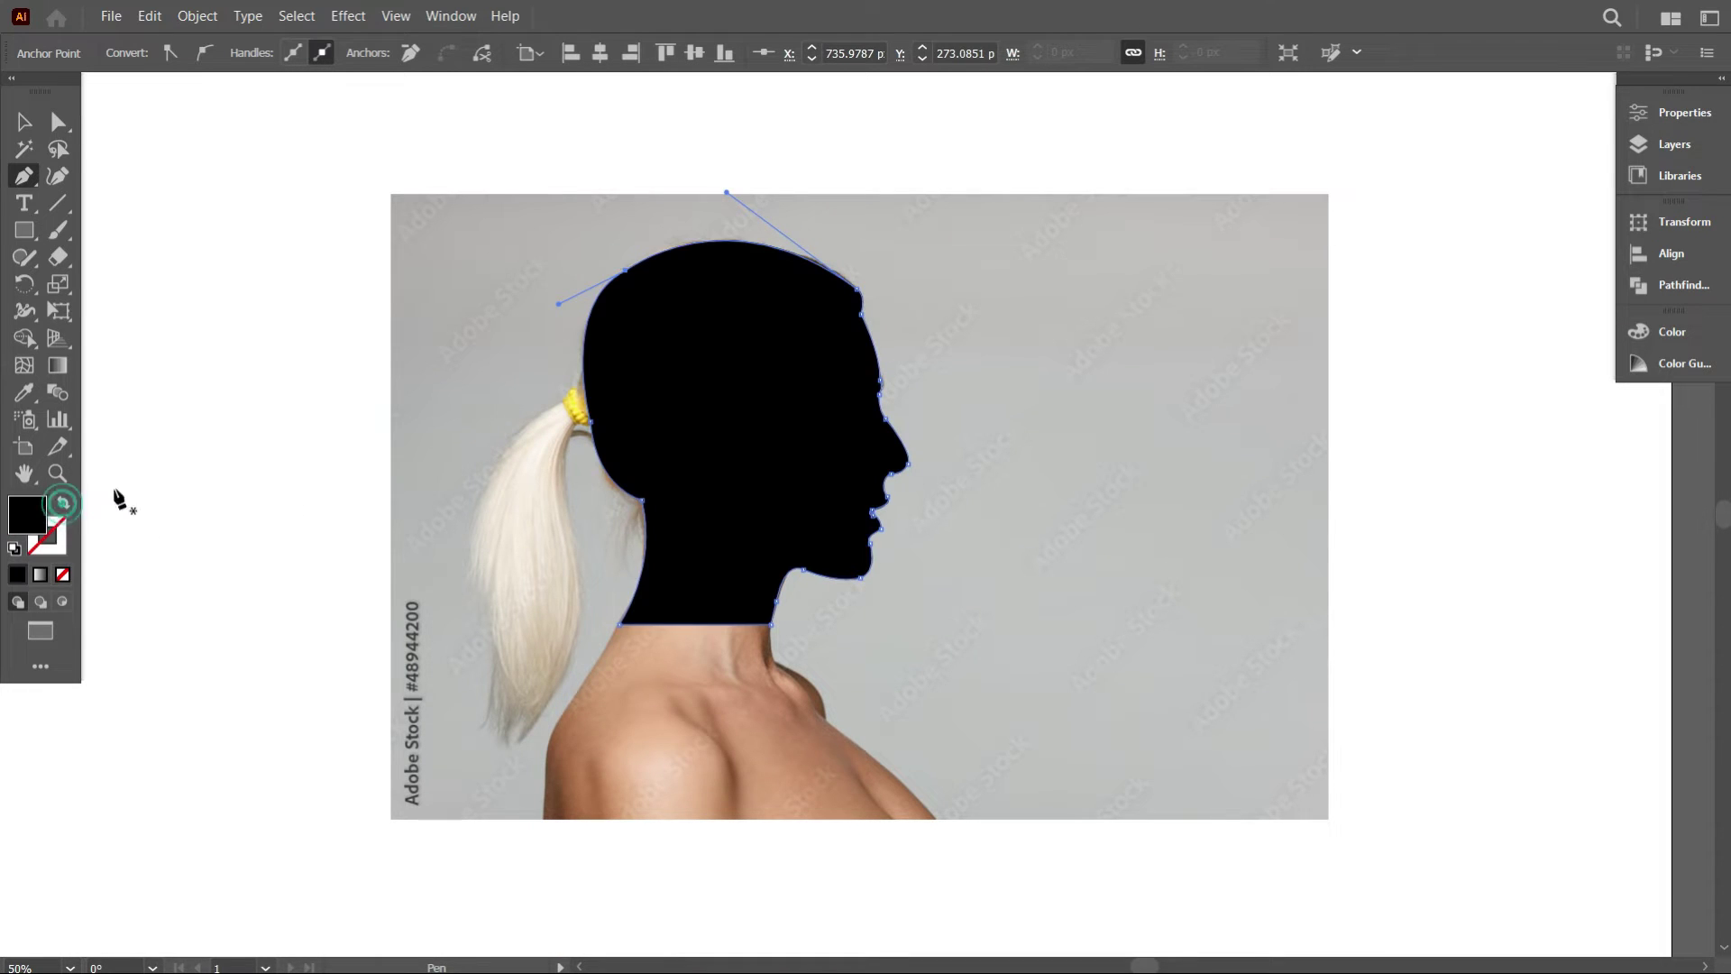
click(25, 122)
click(252, 270)
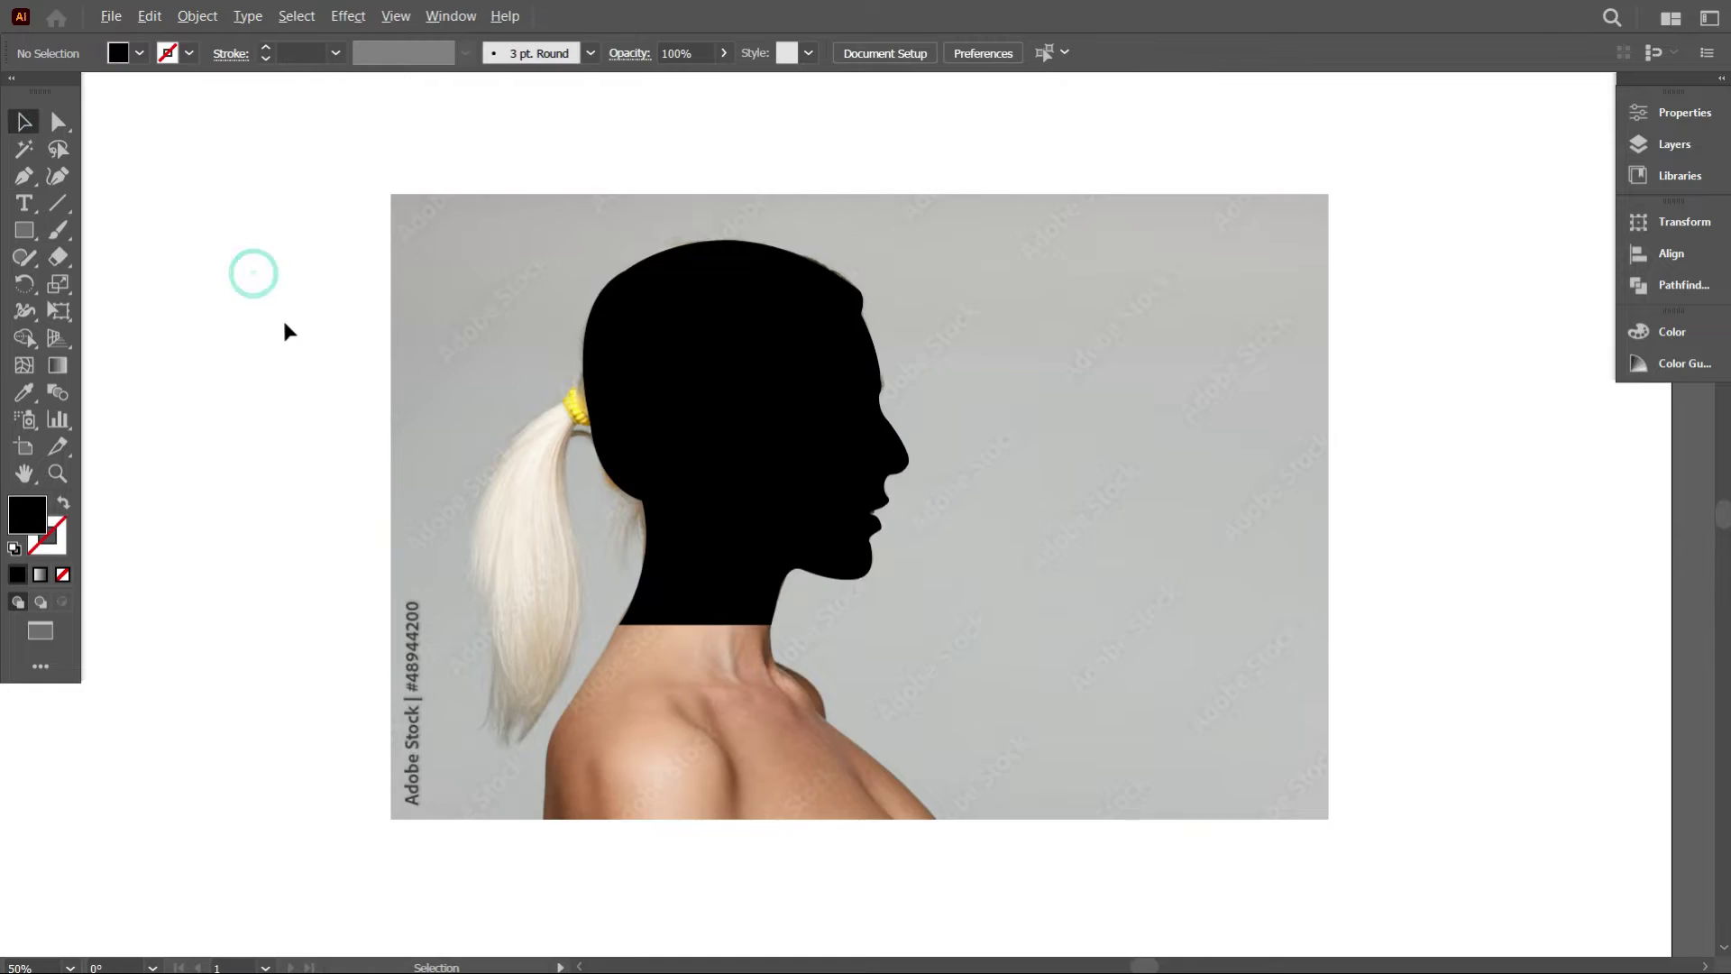
Move the black silhouette away from the woman's head onto the white part of the artboard and examine its outline up close.
key(ctrl+minus)
key(ctrl+plus)
drag(579, 413, 1265, 504)
click(1217, 730)
scroll(1486, 613, up, 1)
scroll(1442, 559, up, 5)
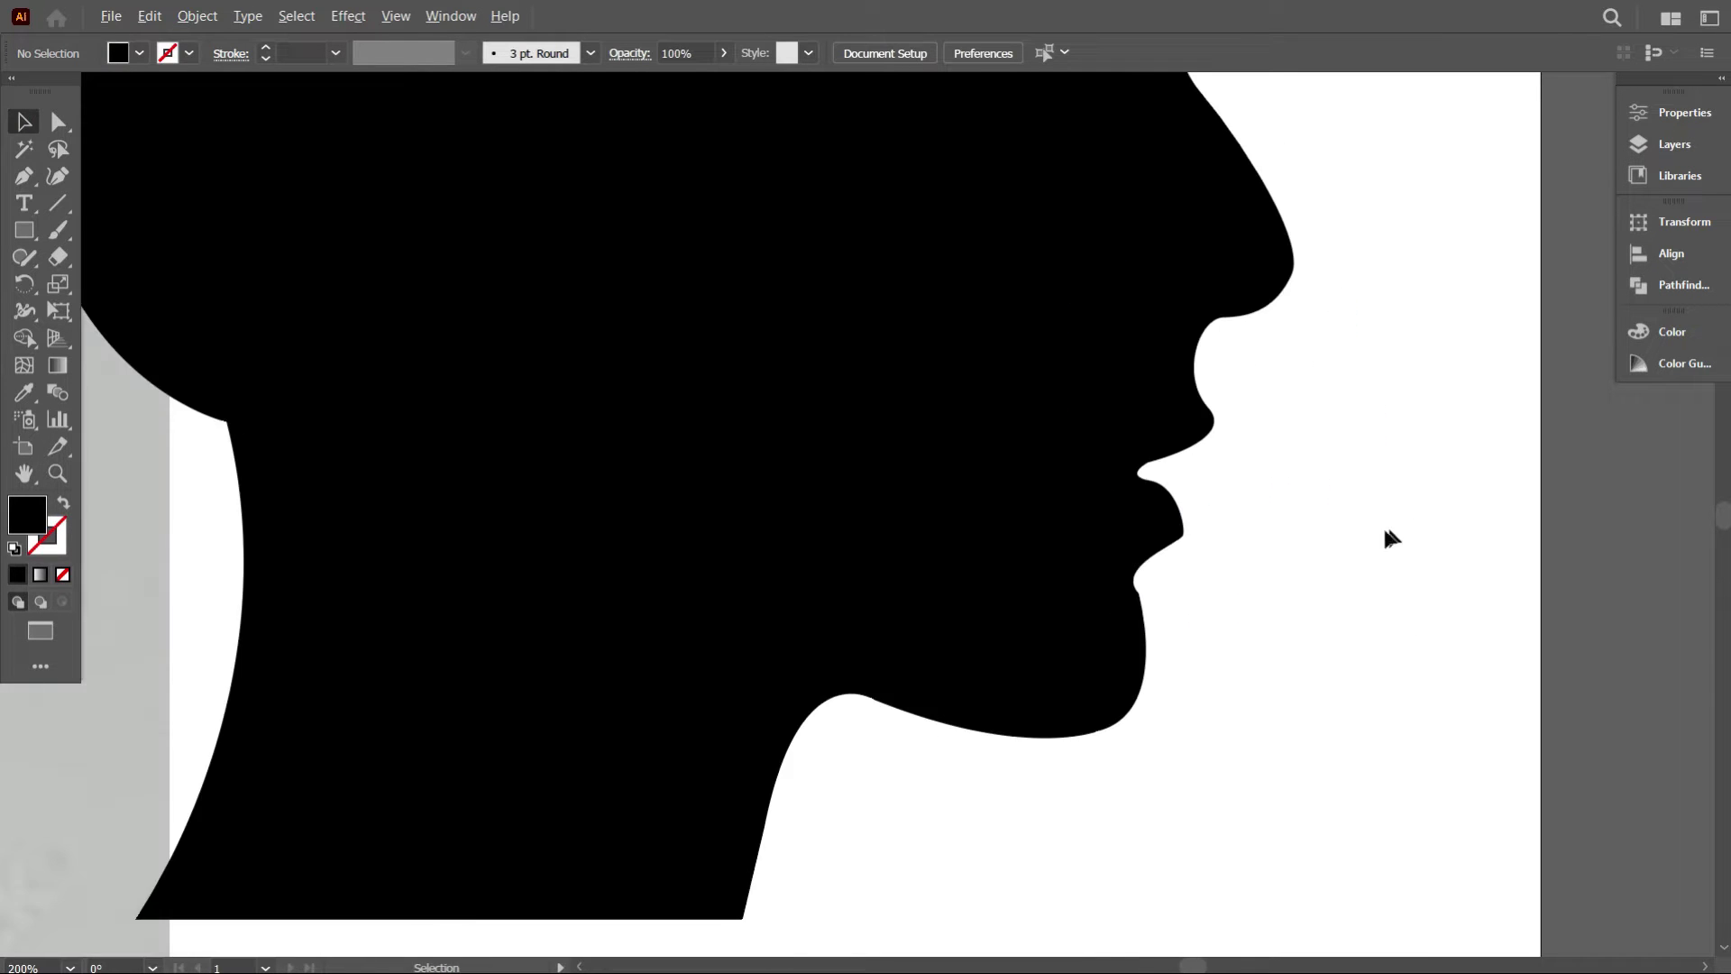
scroll(1308, 555, down, 5)
scroll(1262, 560, up, 5)
scroll(1262, 560, down, 6)
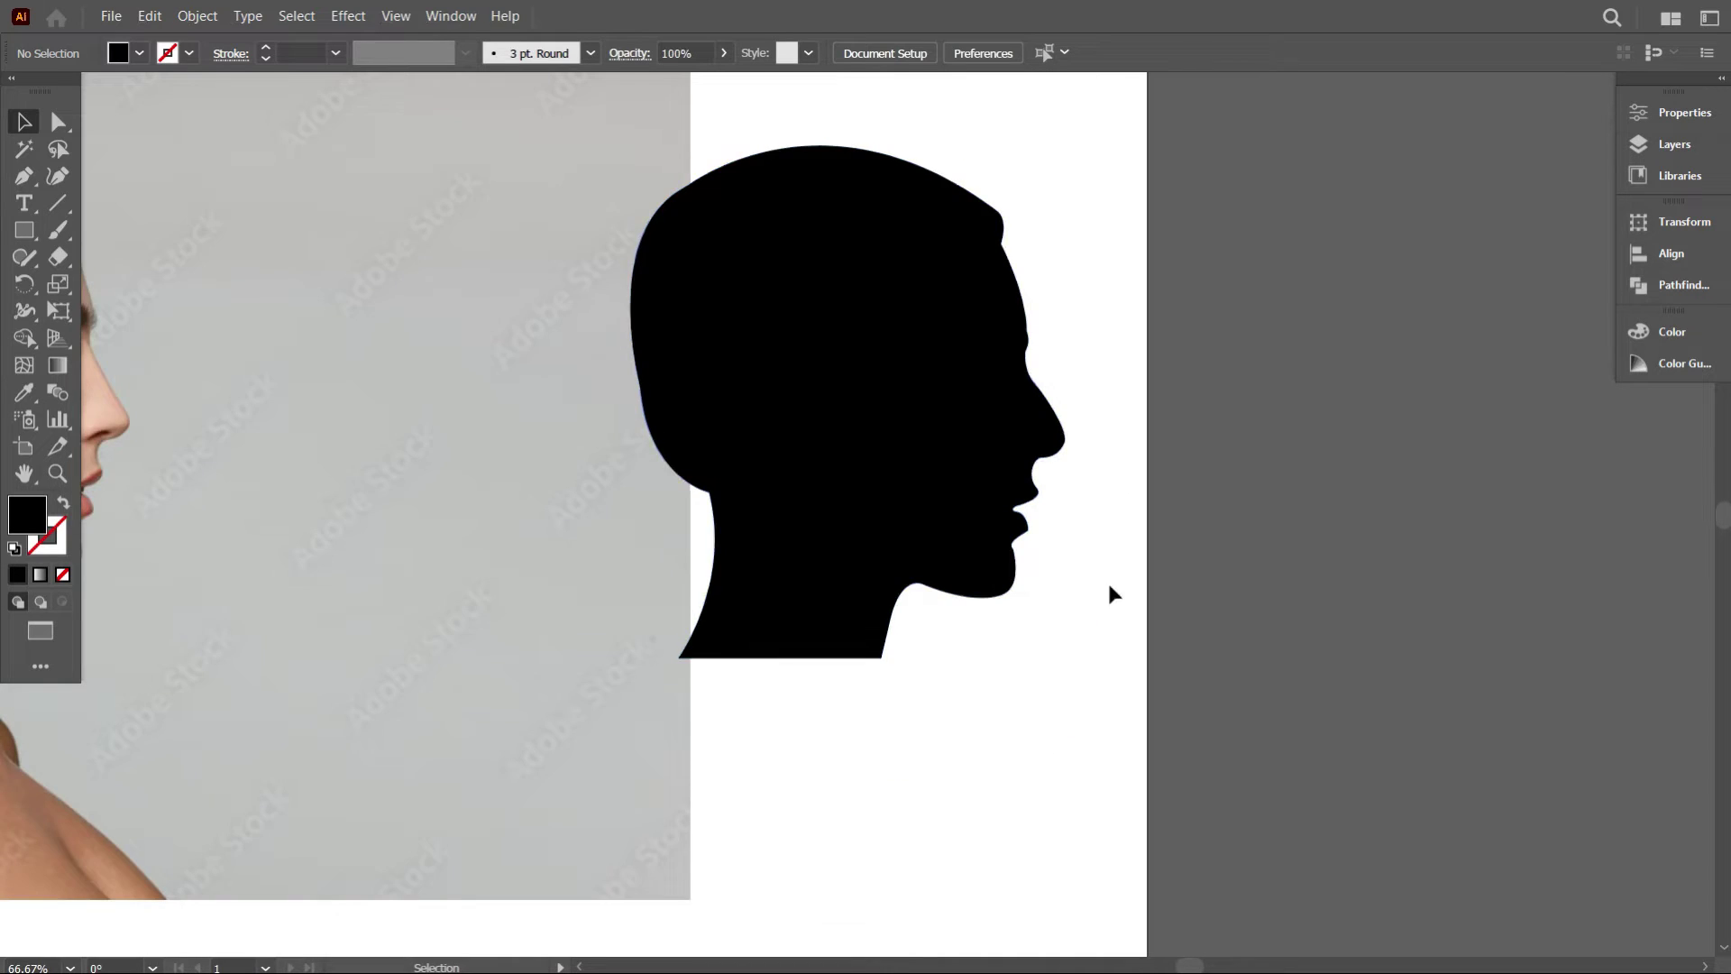
Move the silhouette off the artboard onto the empty canvas beside it and deselect it.
drag(965, 475, 1355, 461)
click(929, 568)
scroll(352, 439, up, 1)
scroll(458, 457, down, 1)
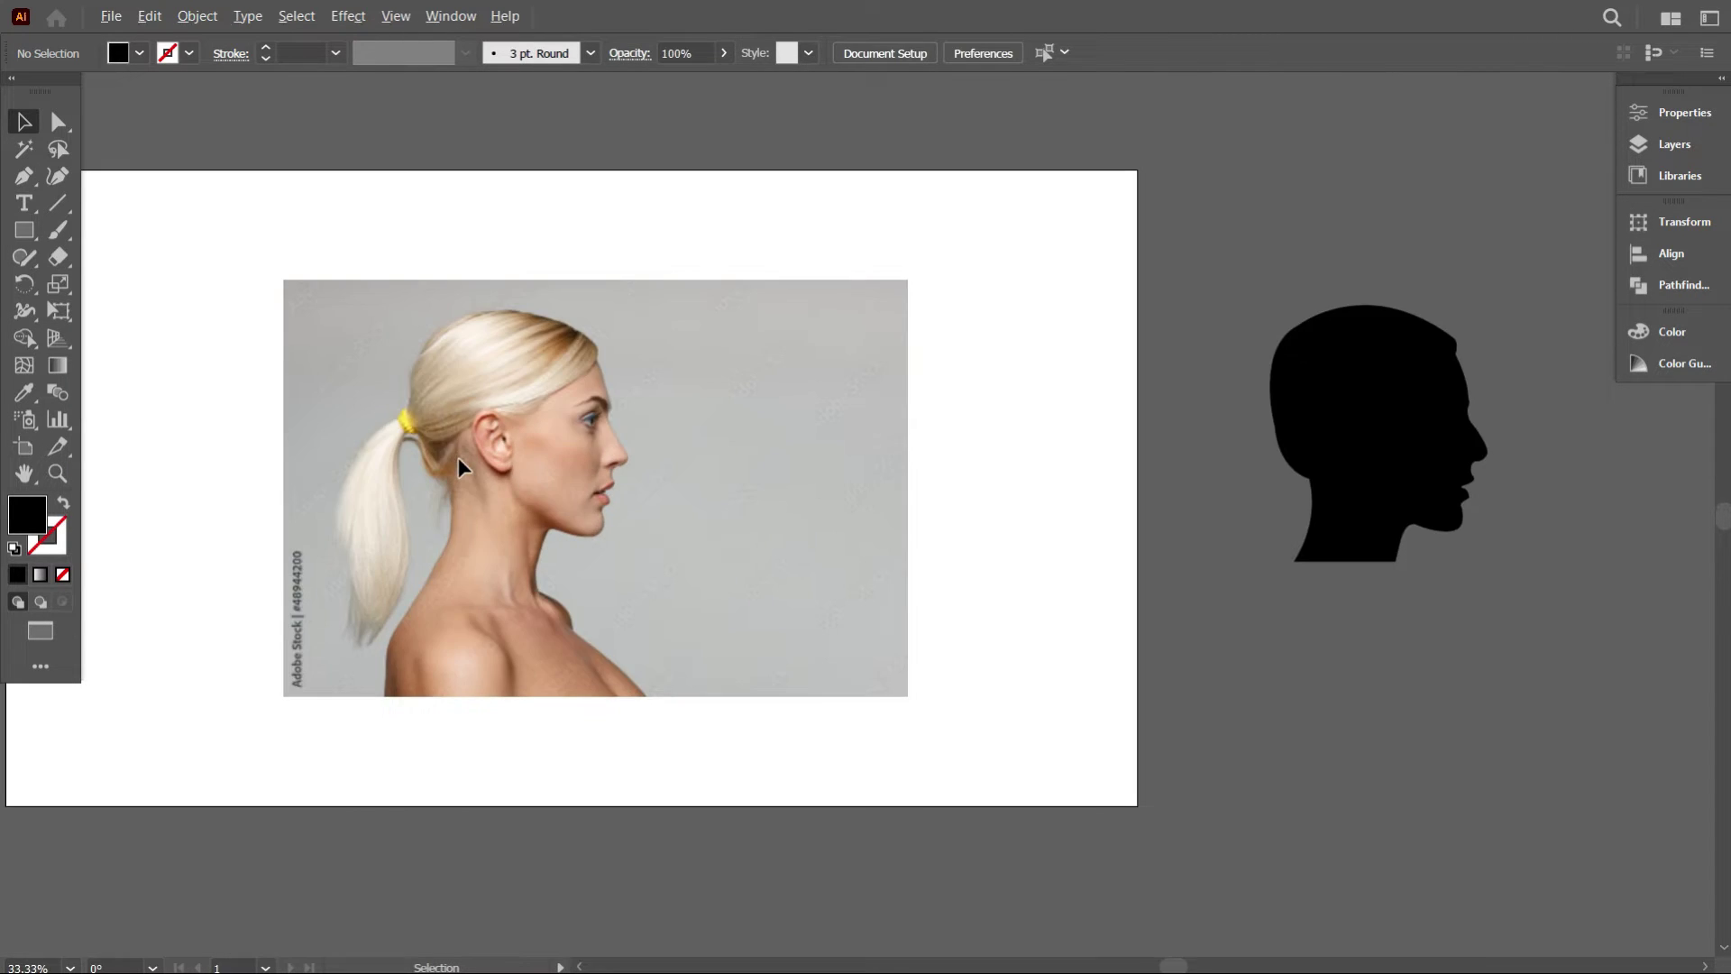
Start a new Pen path on the crown and trace the hair to the forehead's hairline with straight segments.
click(23, 177)
scroll(403, 360, up, 2)
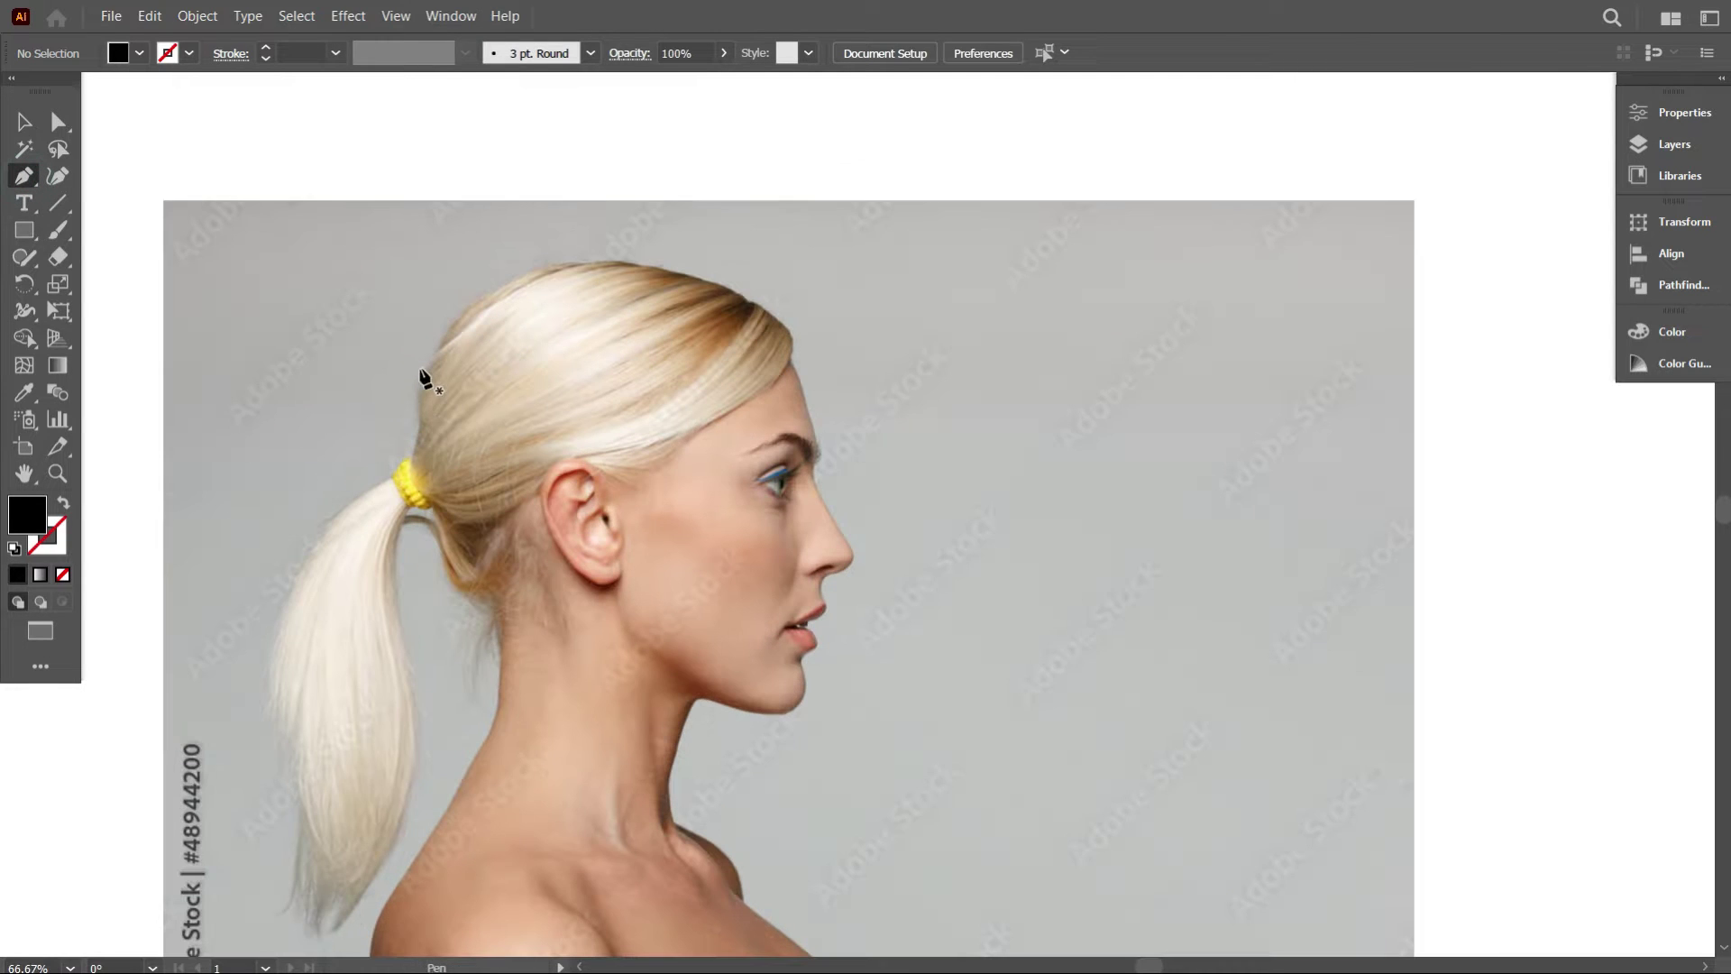
click(524, 274)
click(740, 293)
scroll(756, 332, up, 3)
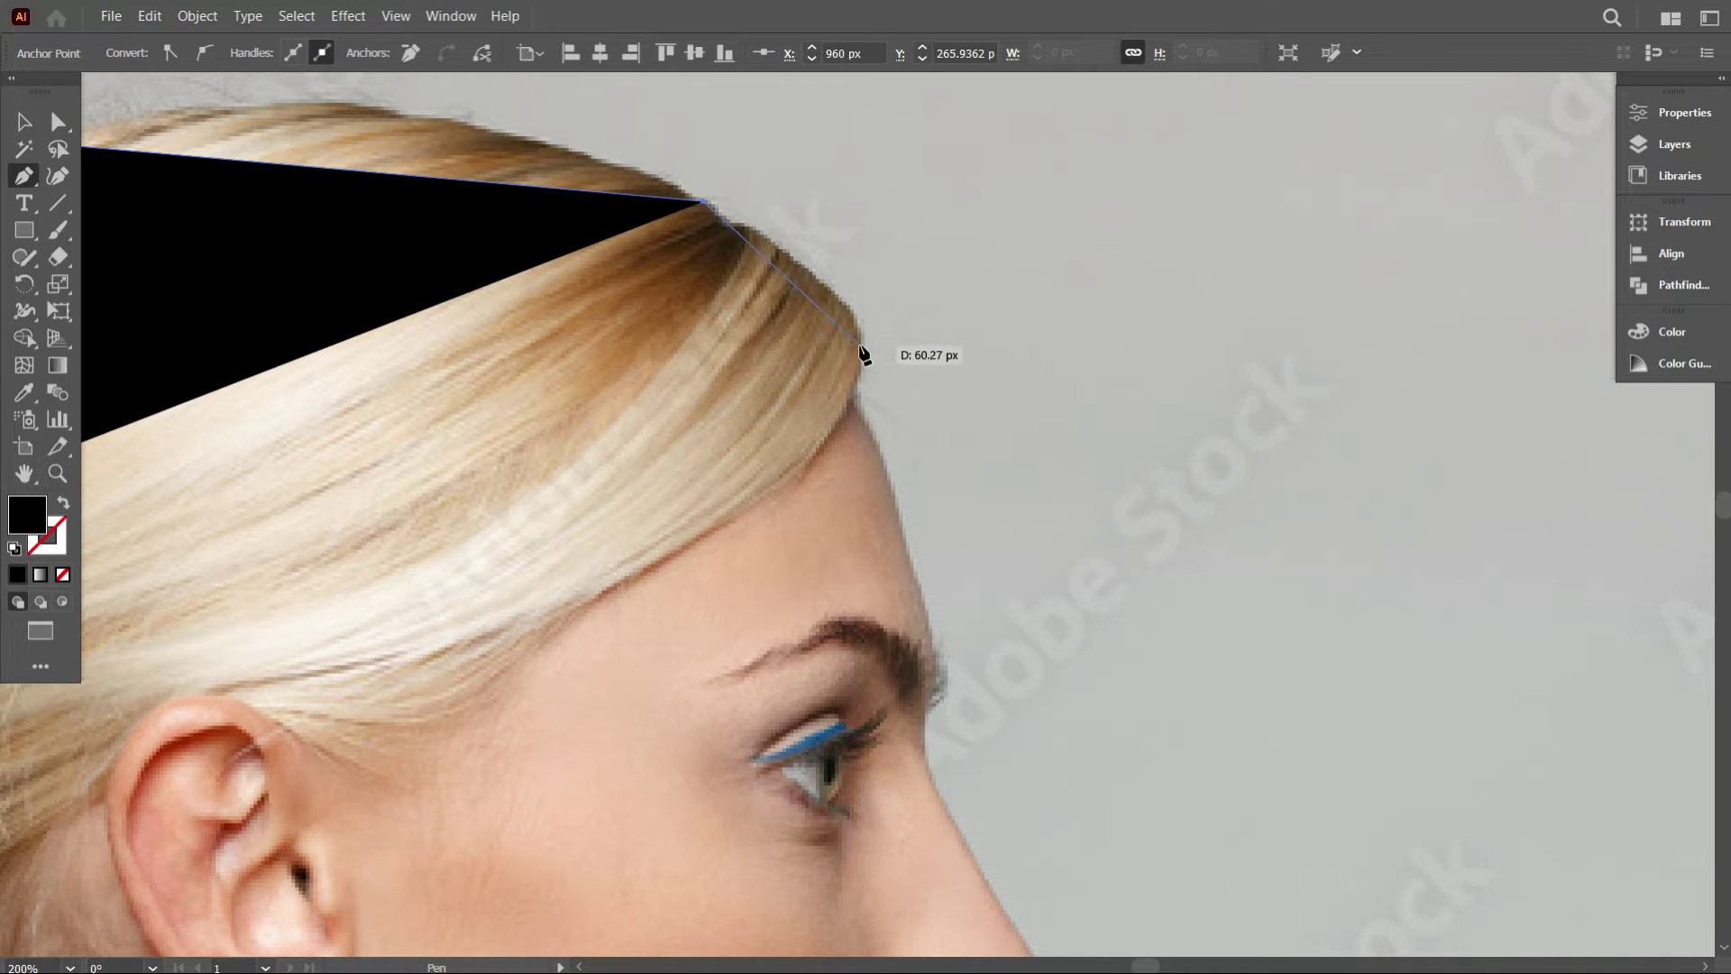
click(852, 315)
click(851, 400)
Continue the path with straight segments down the forehead and past the brow to the nose bridge, and swap fill and stroke to a black outline.
scroll(941, 564, down, 2)
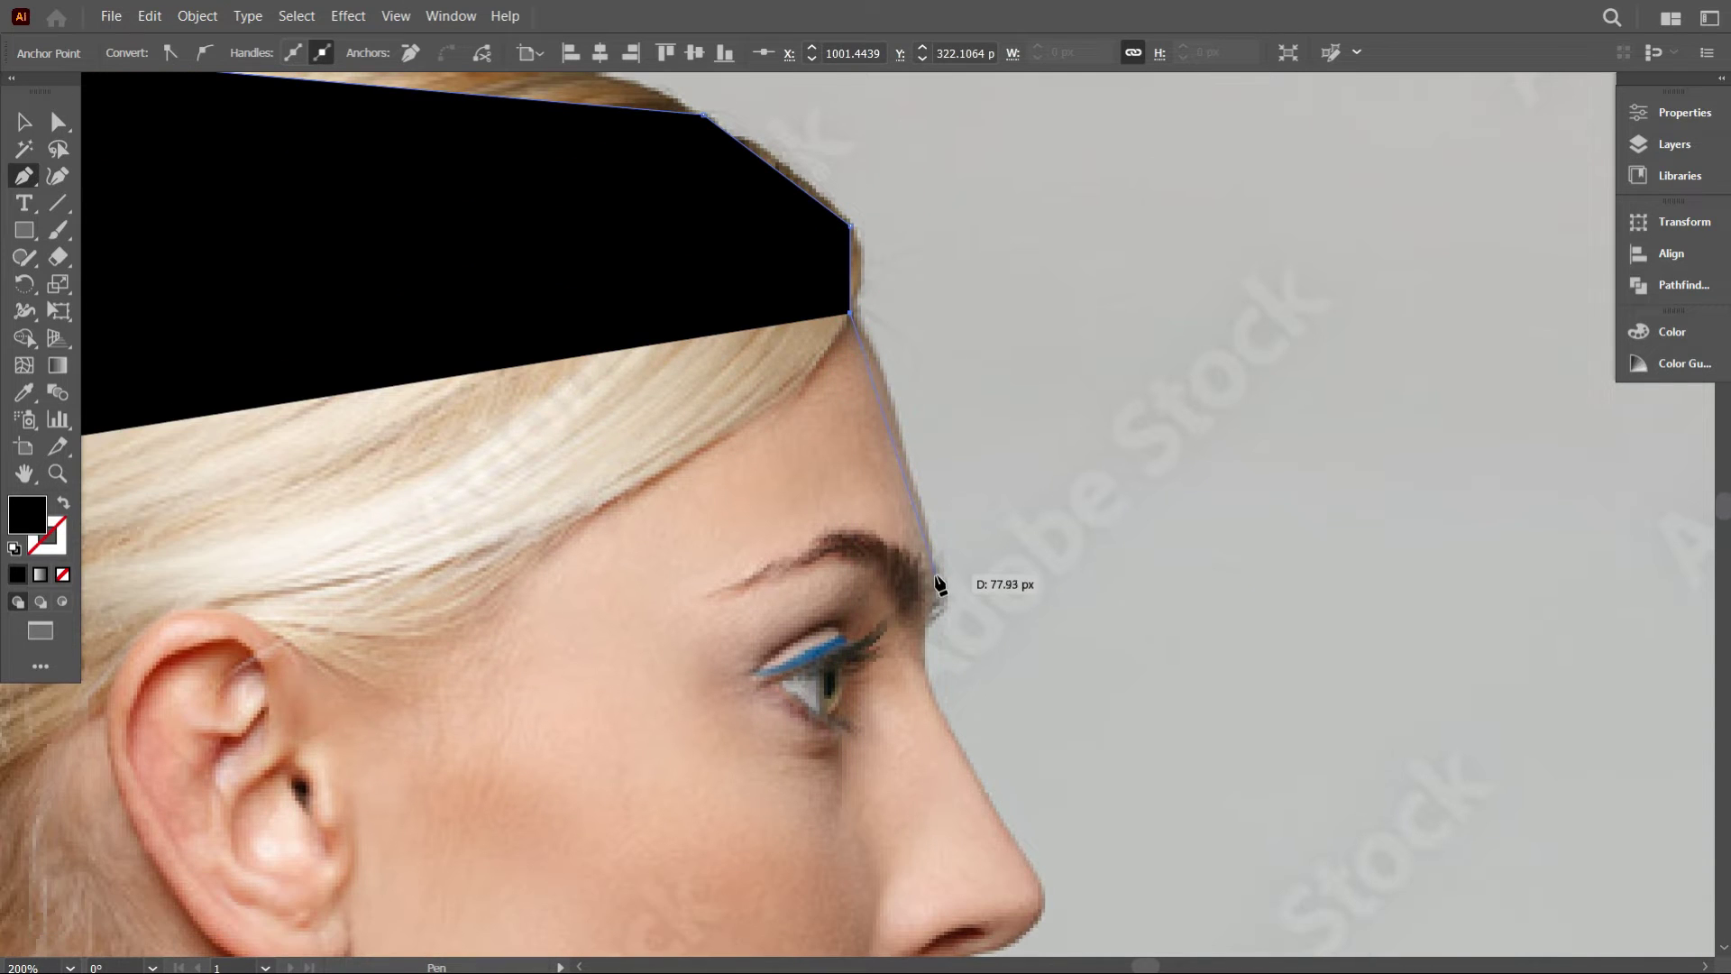
click(933, 575)
scroll(934, 577, down, 2)
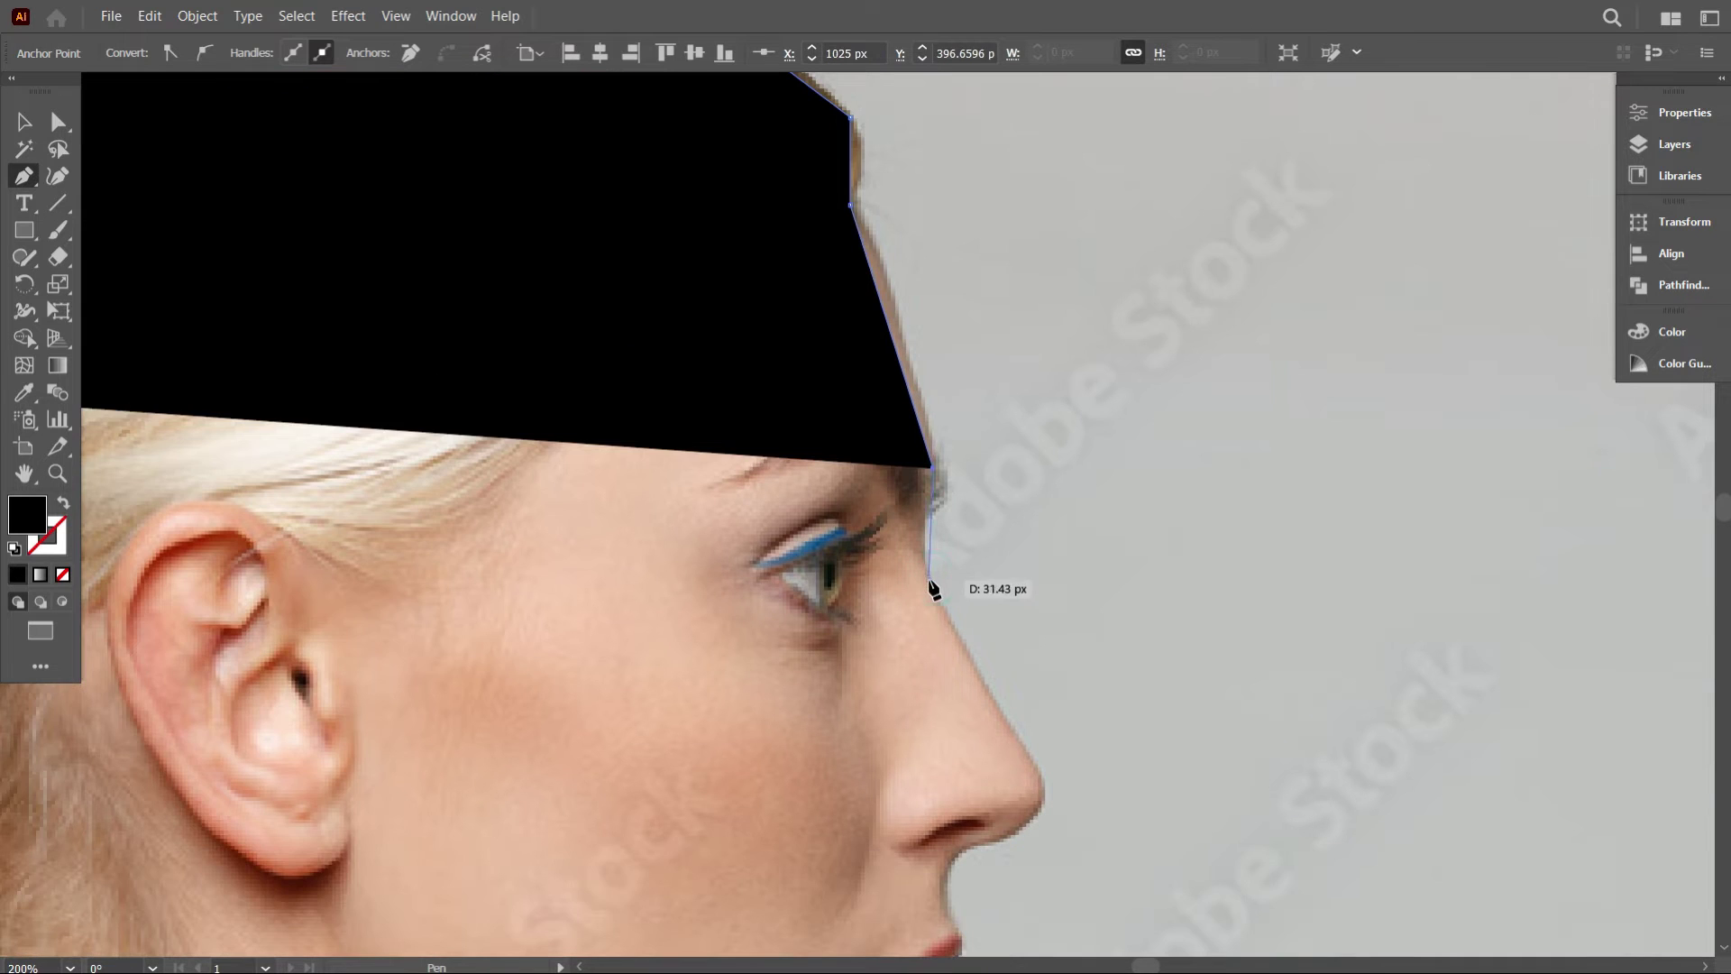
click(933, 578)
scroll(934, 582, down, 1)
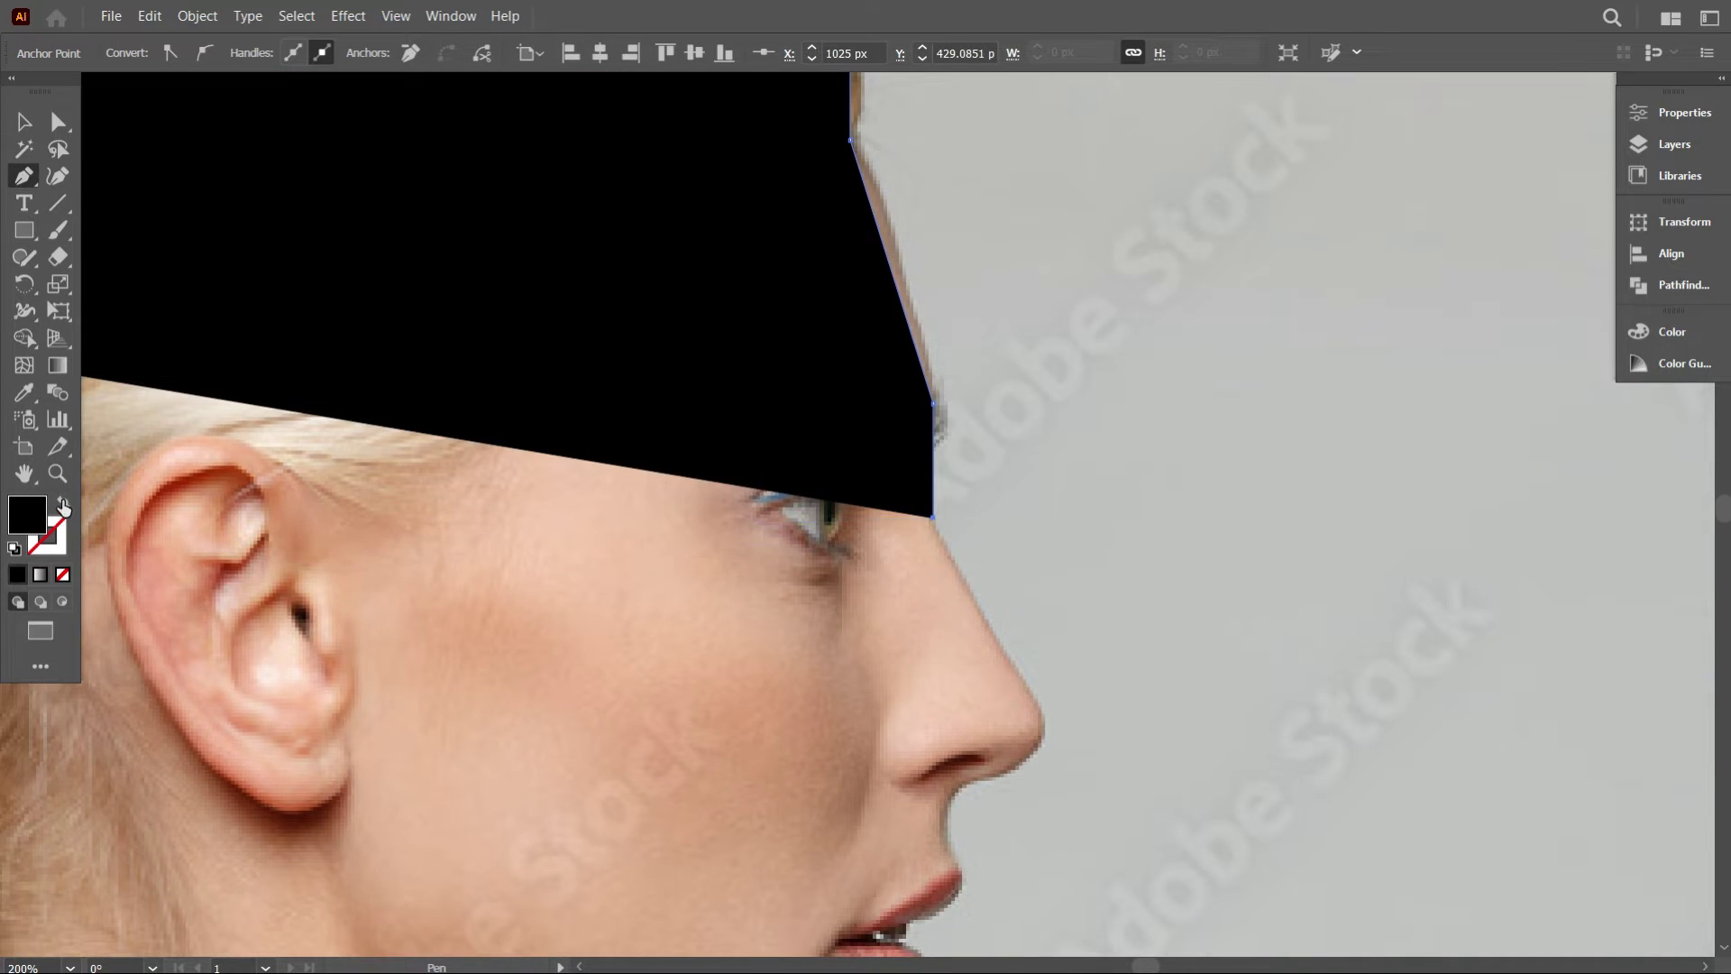
click(63, 502)
Trace the nose with straight segments from the bridge over the tip and underside to the hollow above the upper lip.
scroll(1046, 708, down, 1)
scroll(1037, 716, up, 2)
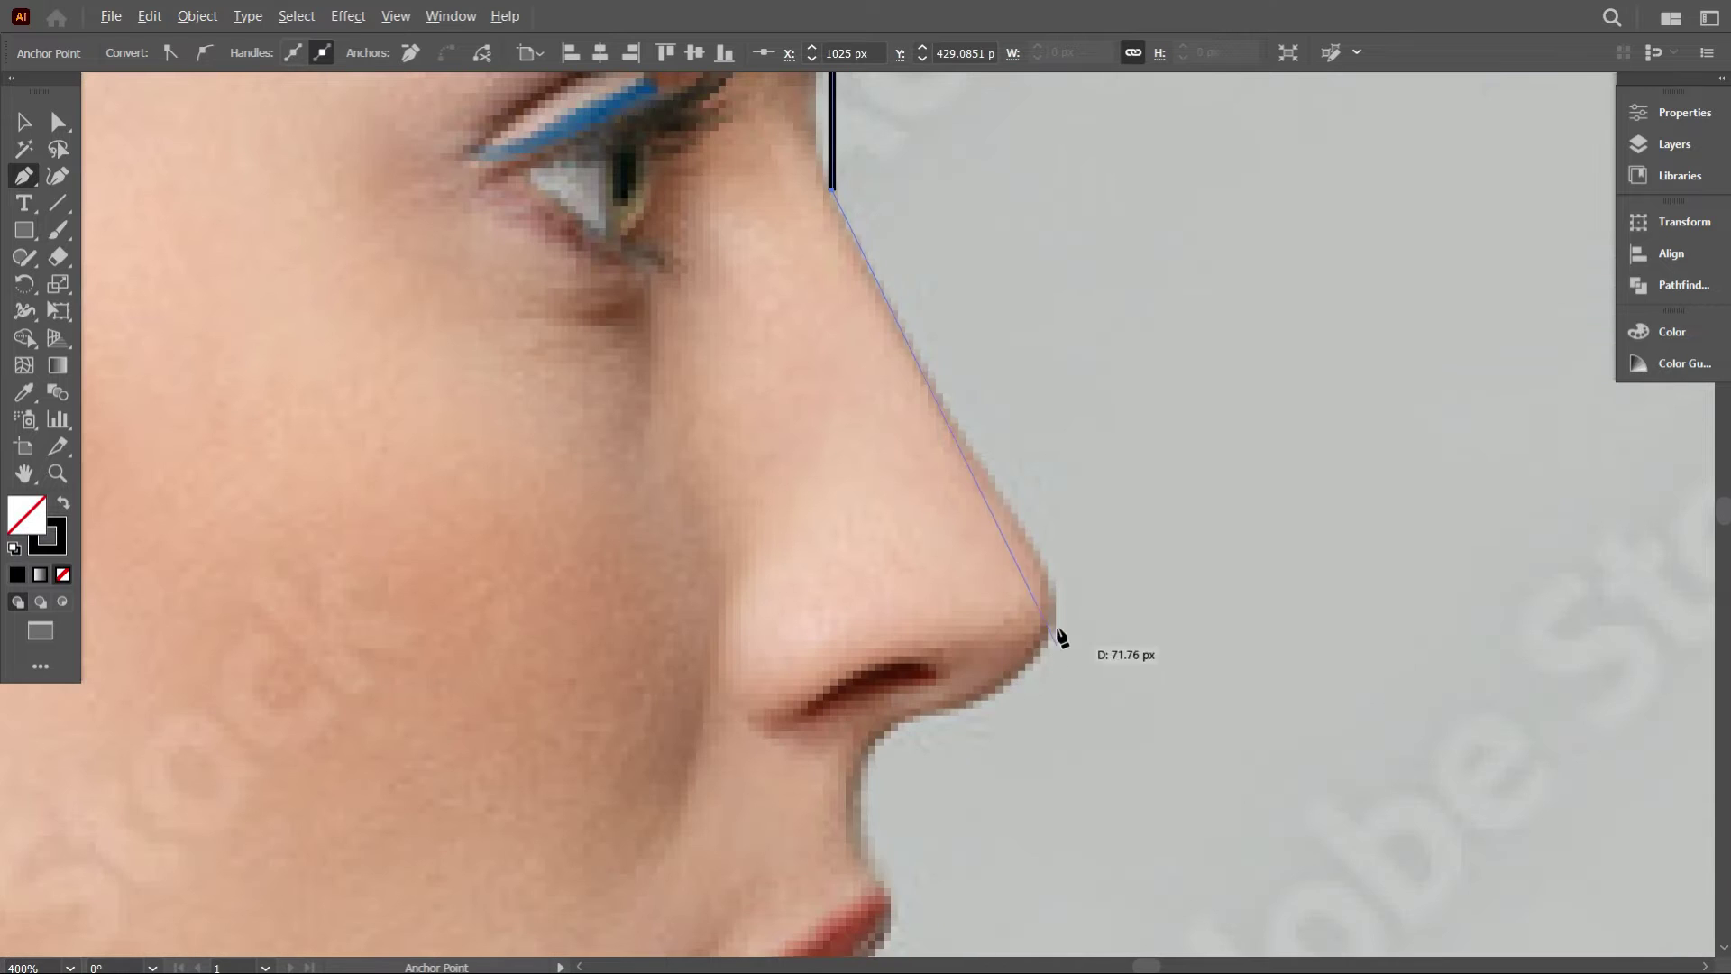
click(1046, 574)
click(949, 706)
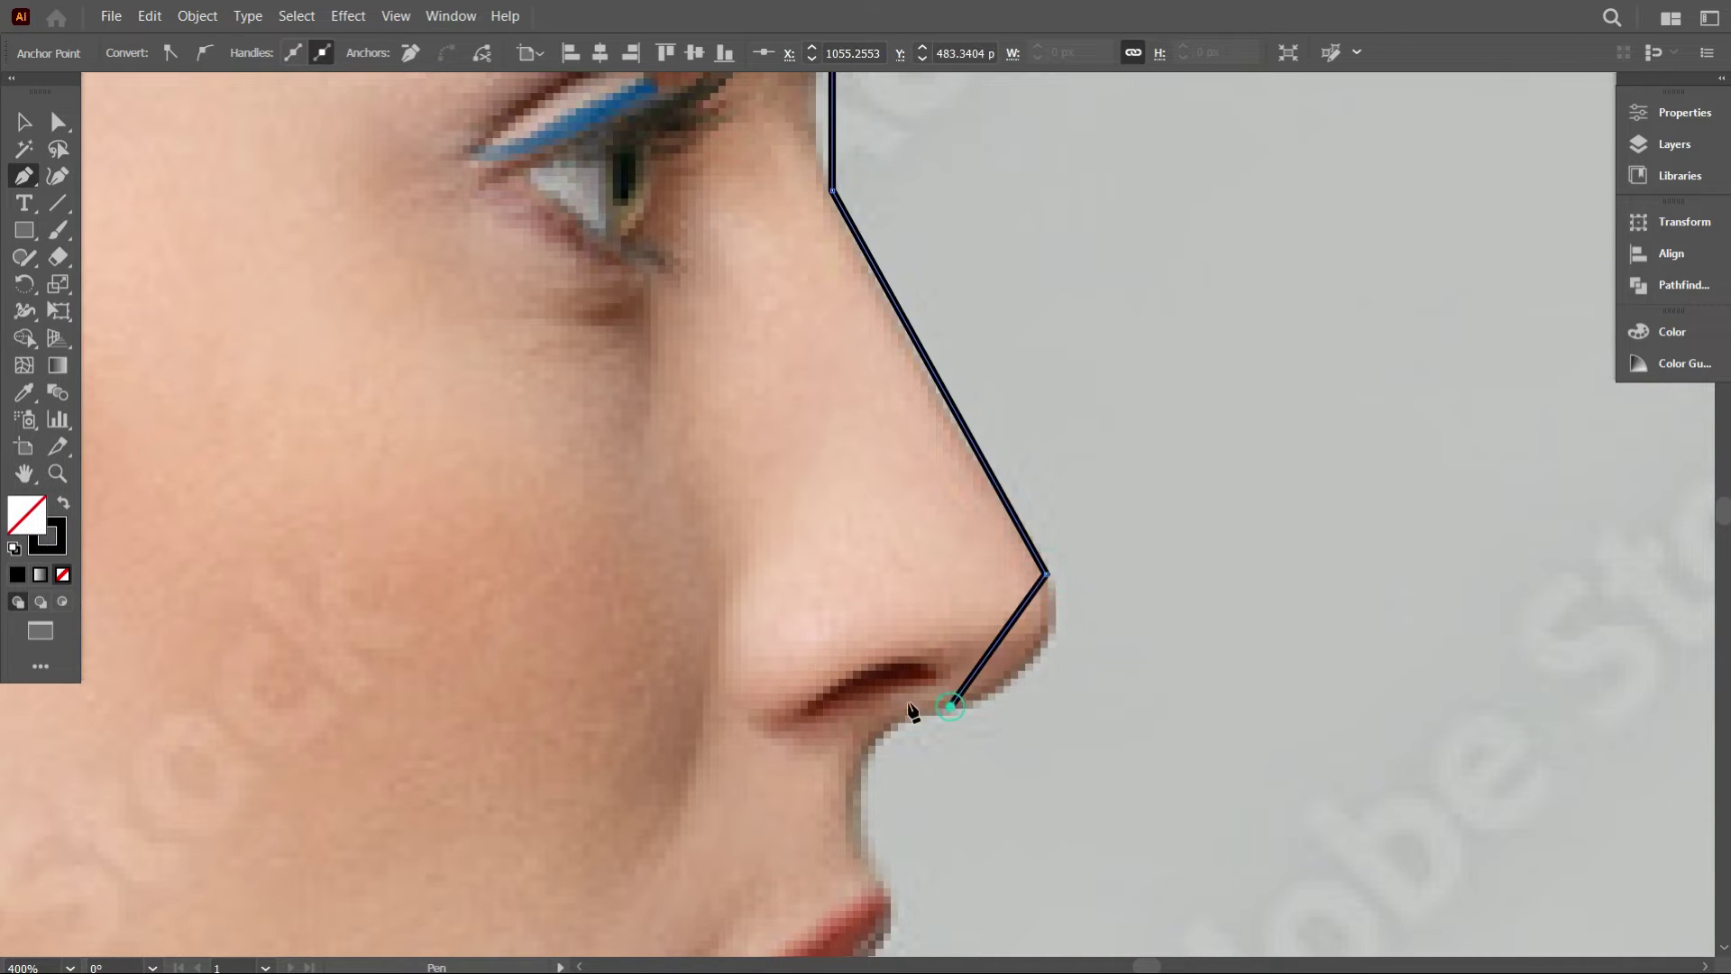
scroll(913, 712, down, 3)
click(858, 622)
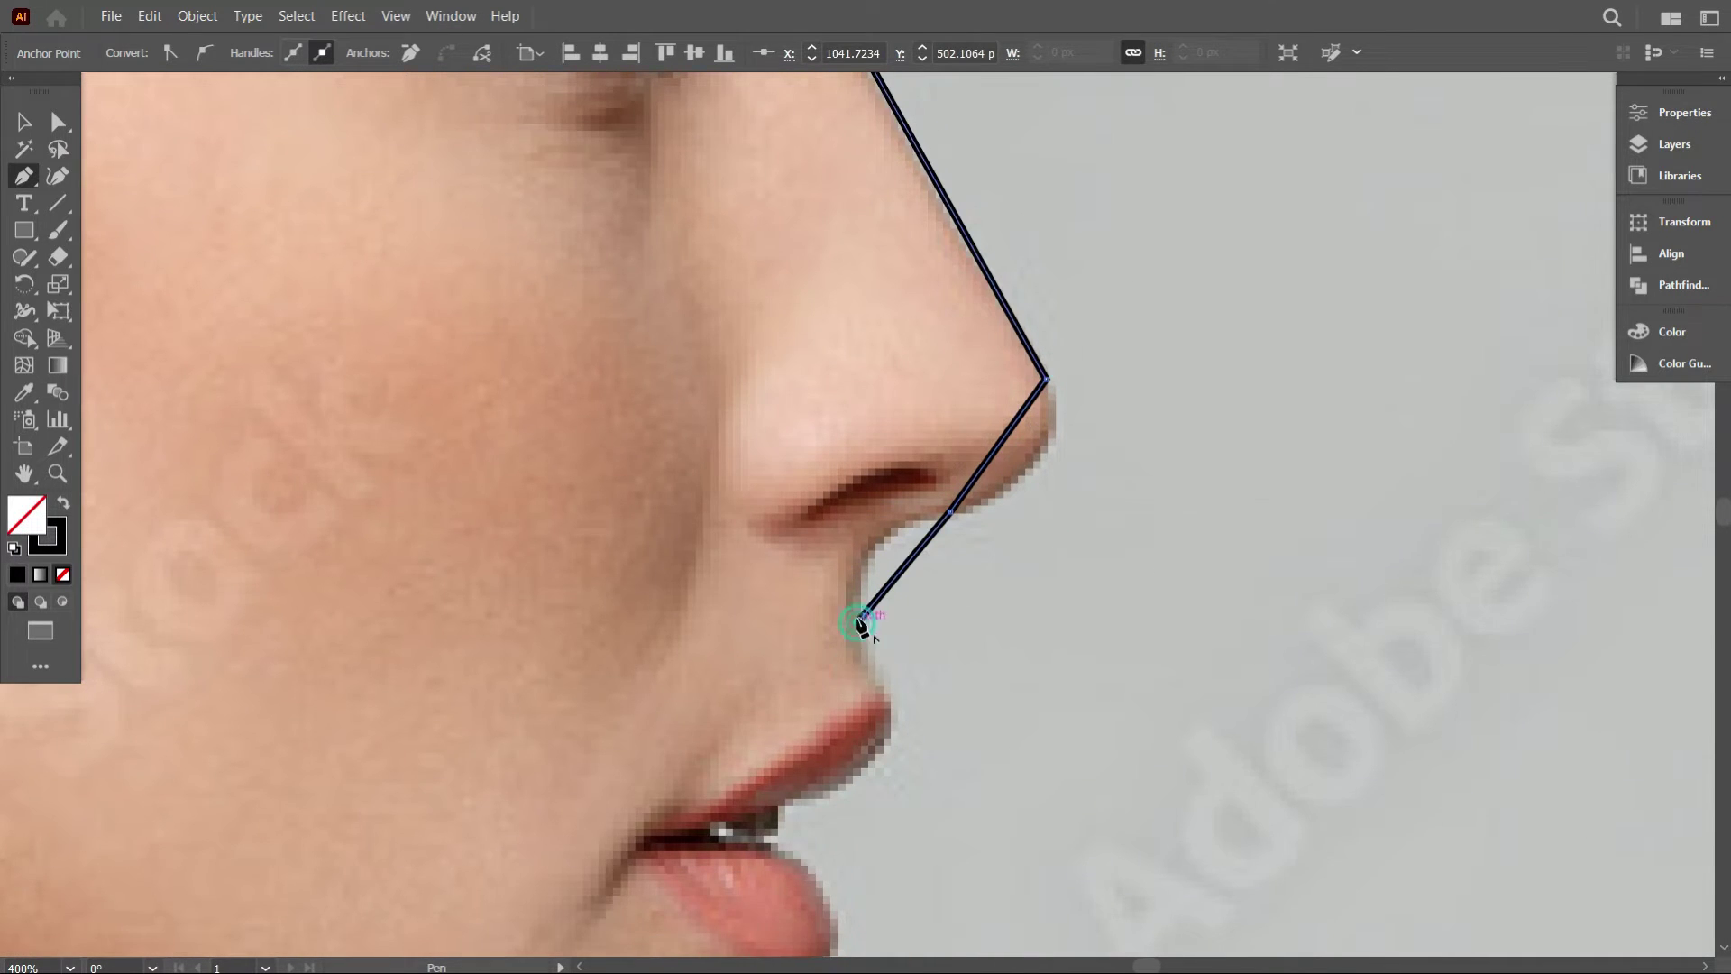
Trace the upper lip, mouth opening and lower lip with straight segments, ending in the hollow above the chin.
scroll(866, 631, down, 1)
click(893, 622)
scroll(856, 668, down, 1)
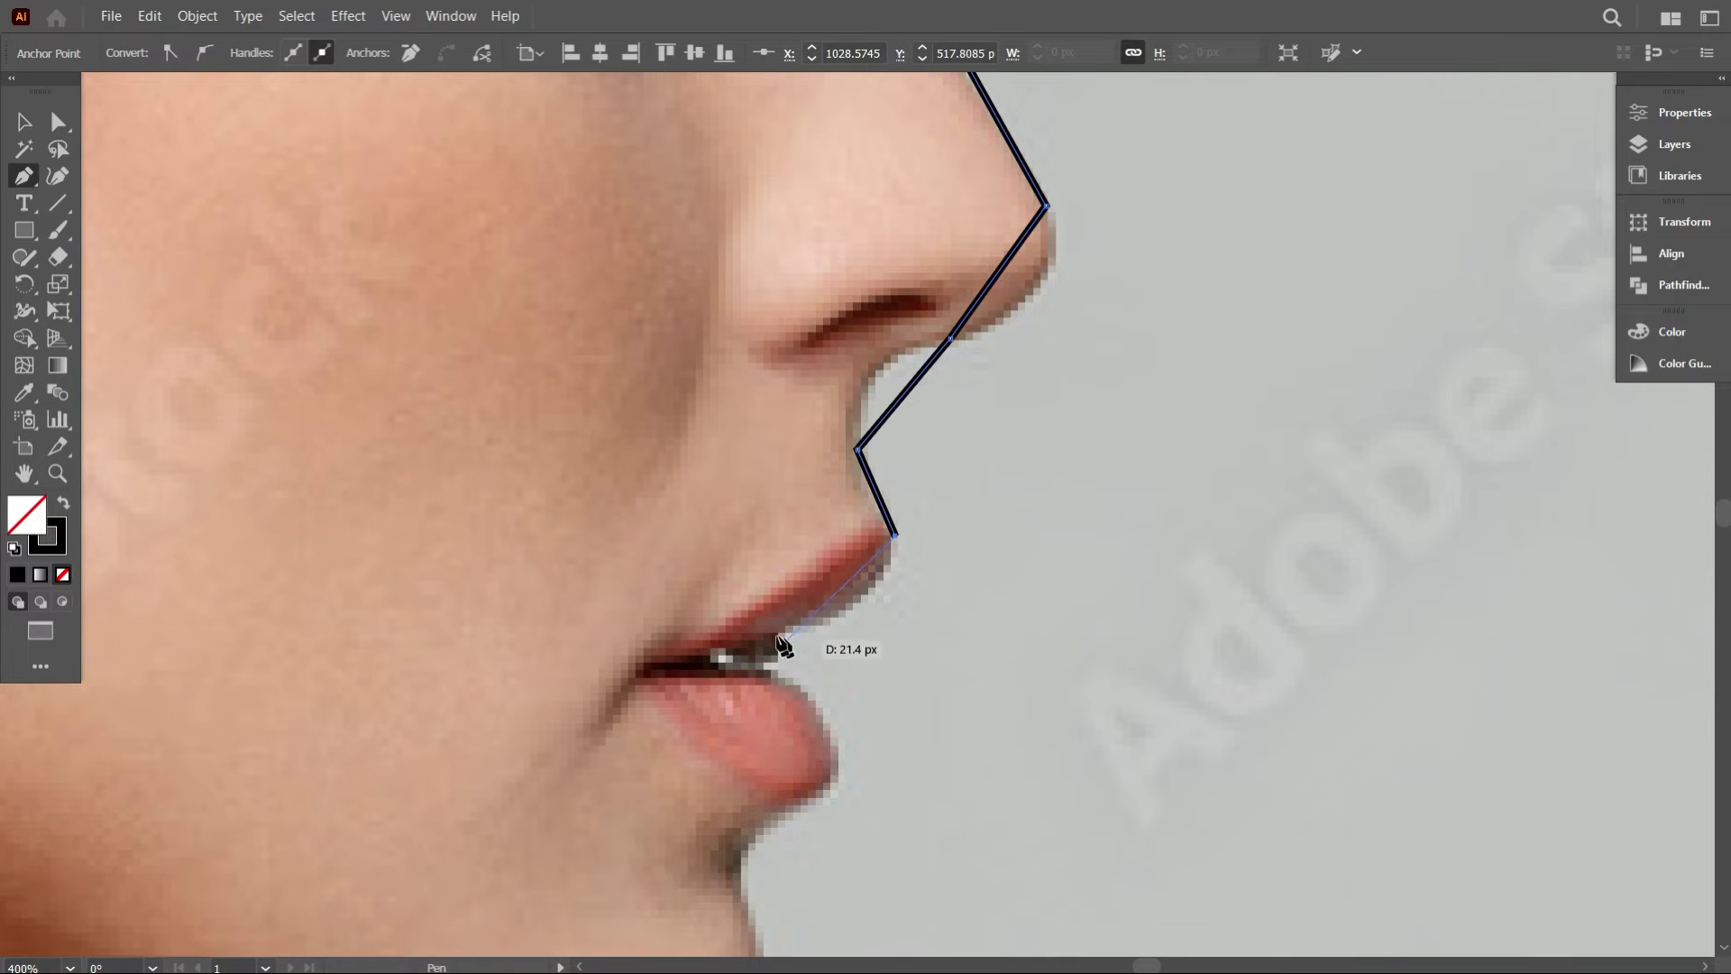
click(767, 638)
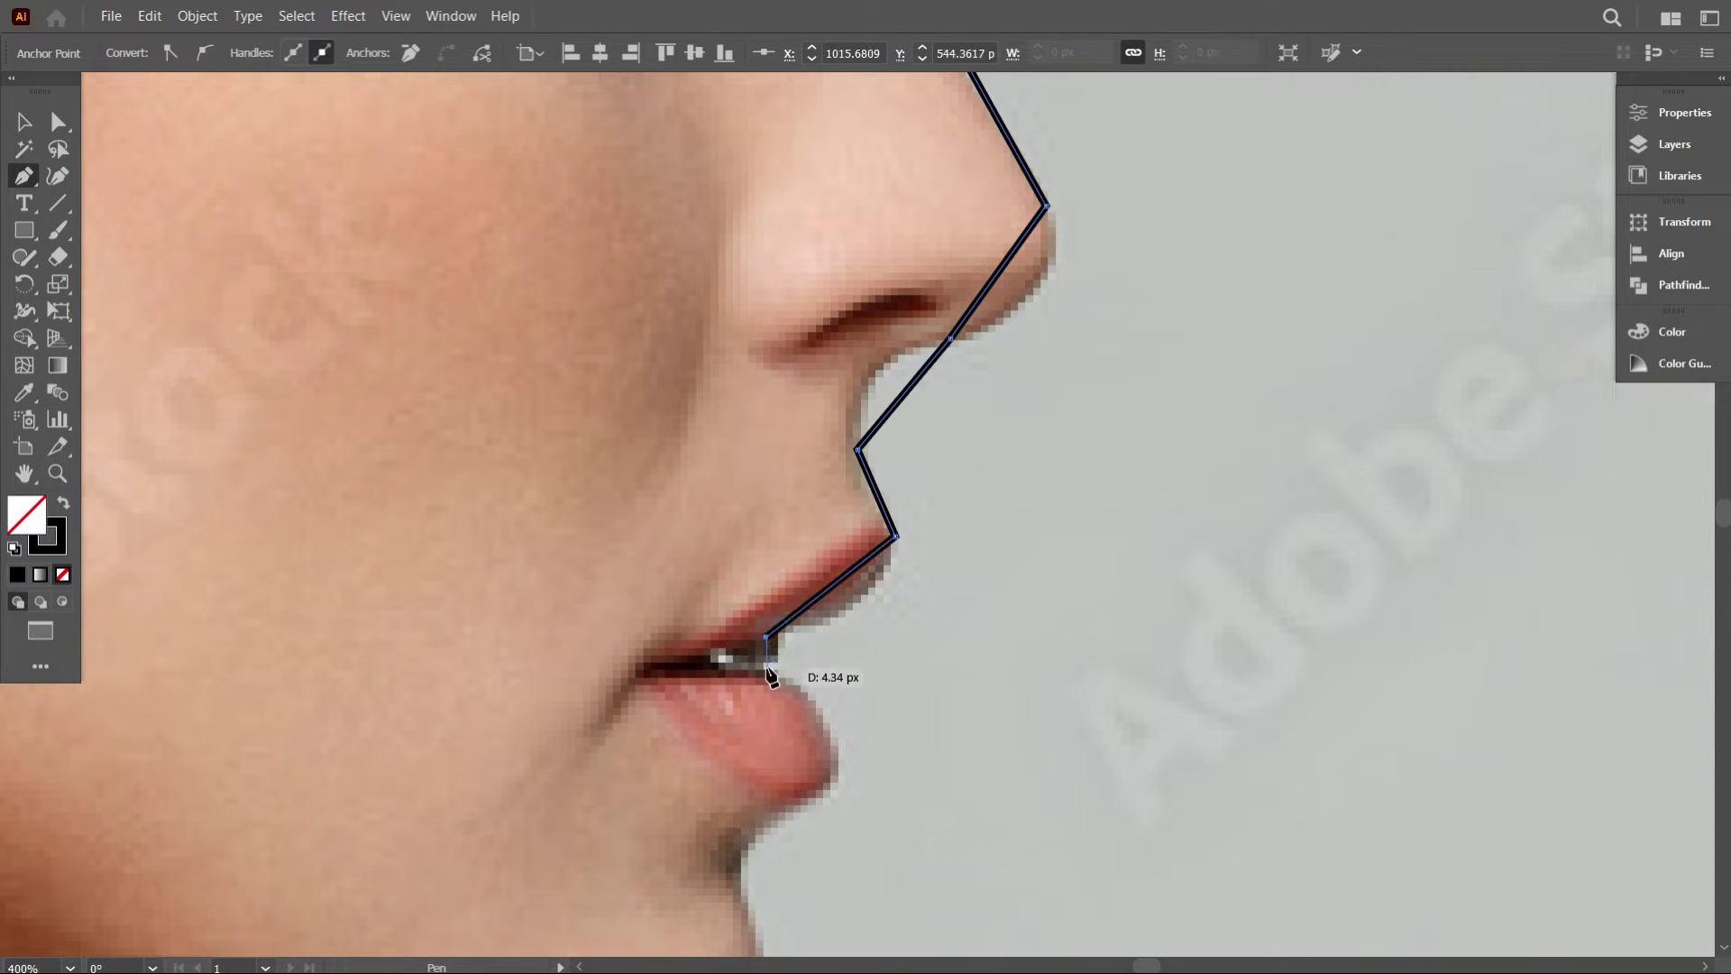
click(767, 669)
scroll(811, 676, down, 1)
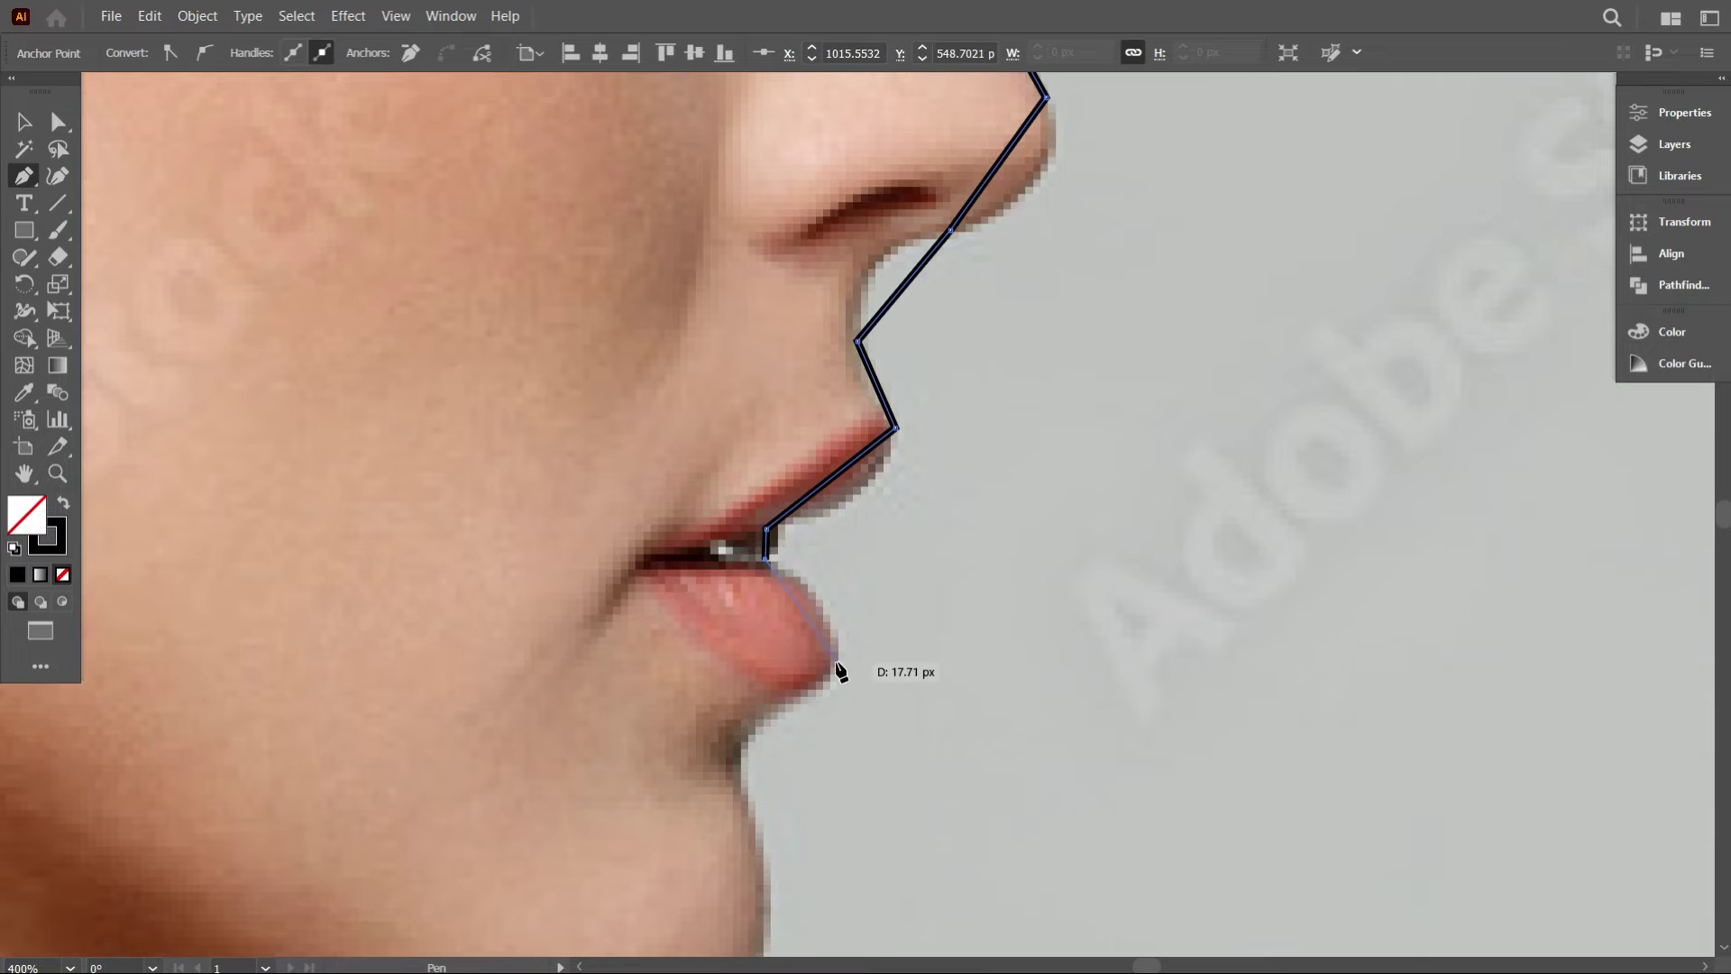
click(837, 662)
scroll(811, 664, down, 1)
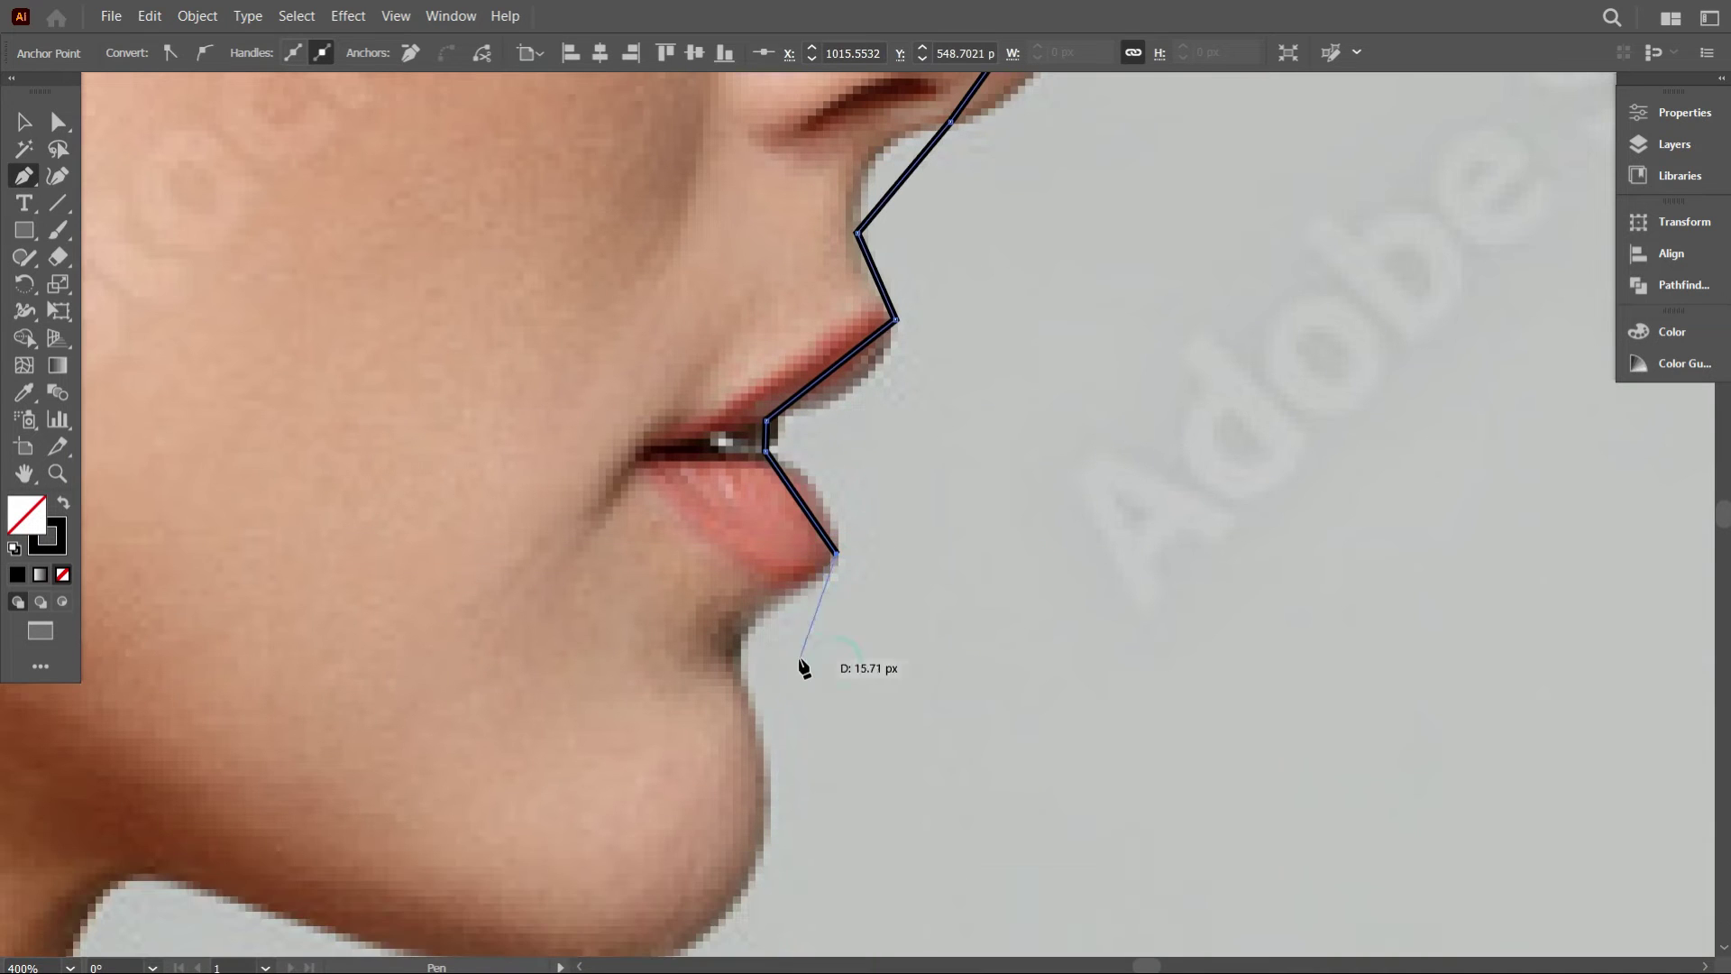
click(743, 625)
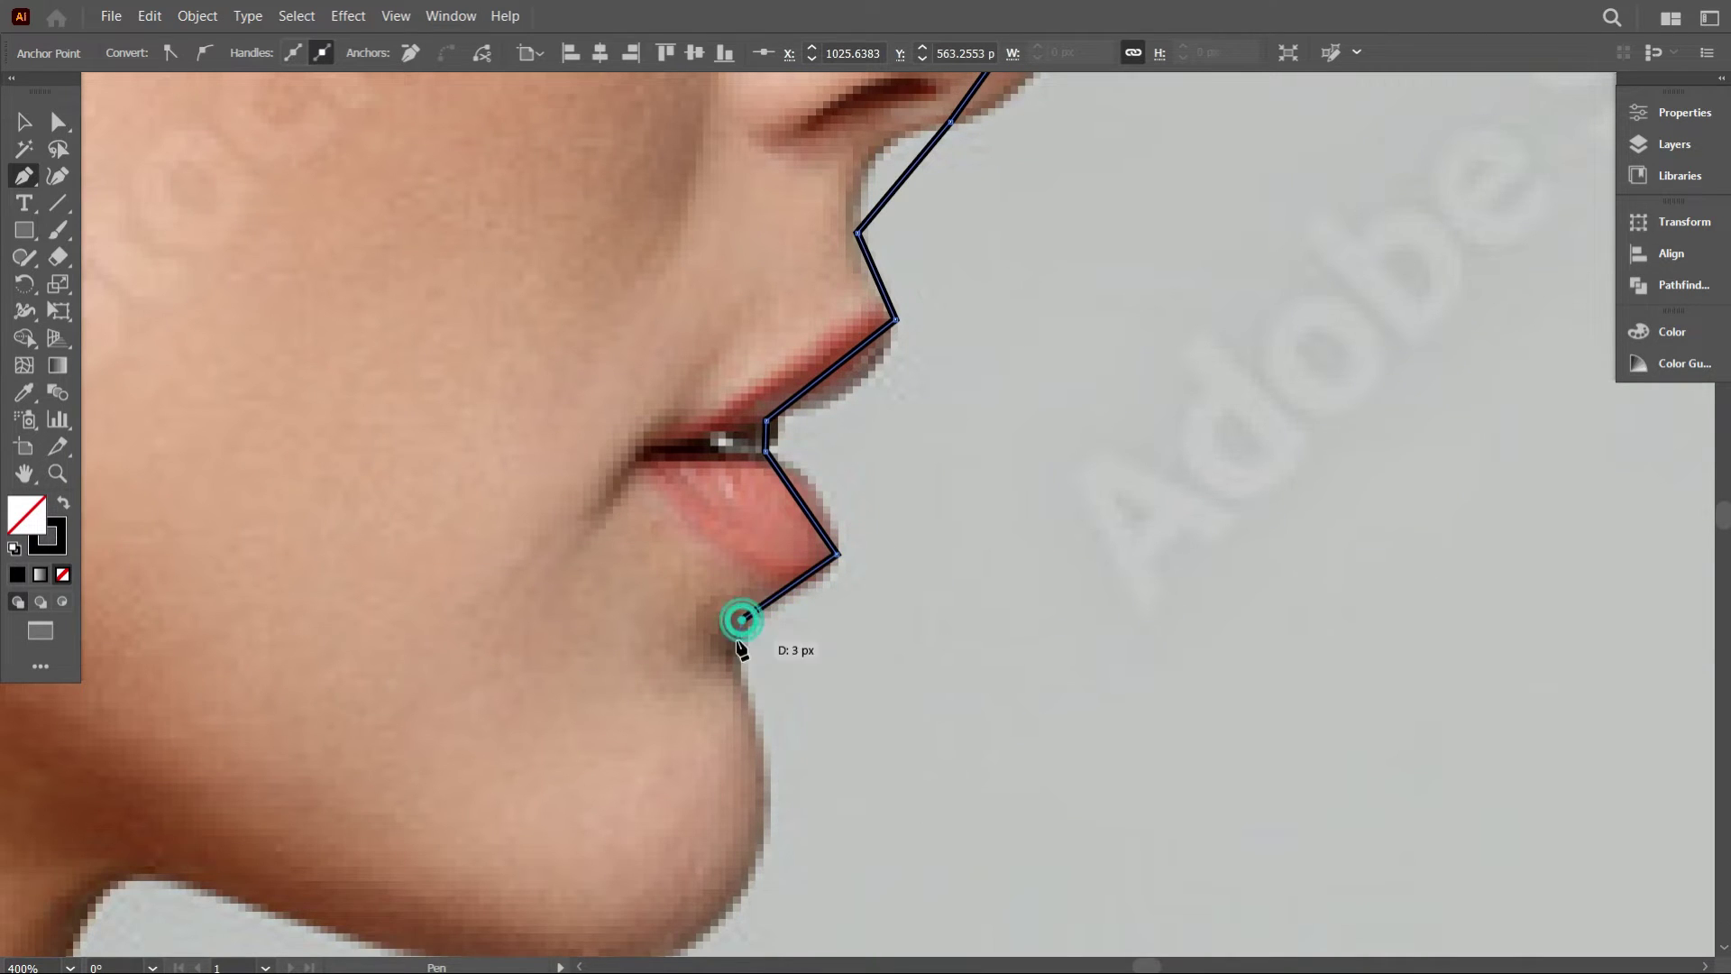
Trace the chin and the underside of the jaw with straight segments up to the top of the neck.
scroll(753, 636, down, 1)
click(763, 659)
scroll(776, 662, down, 2)
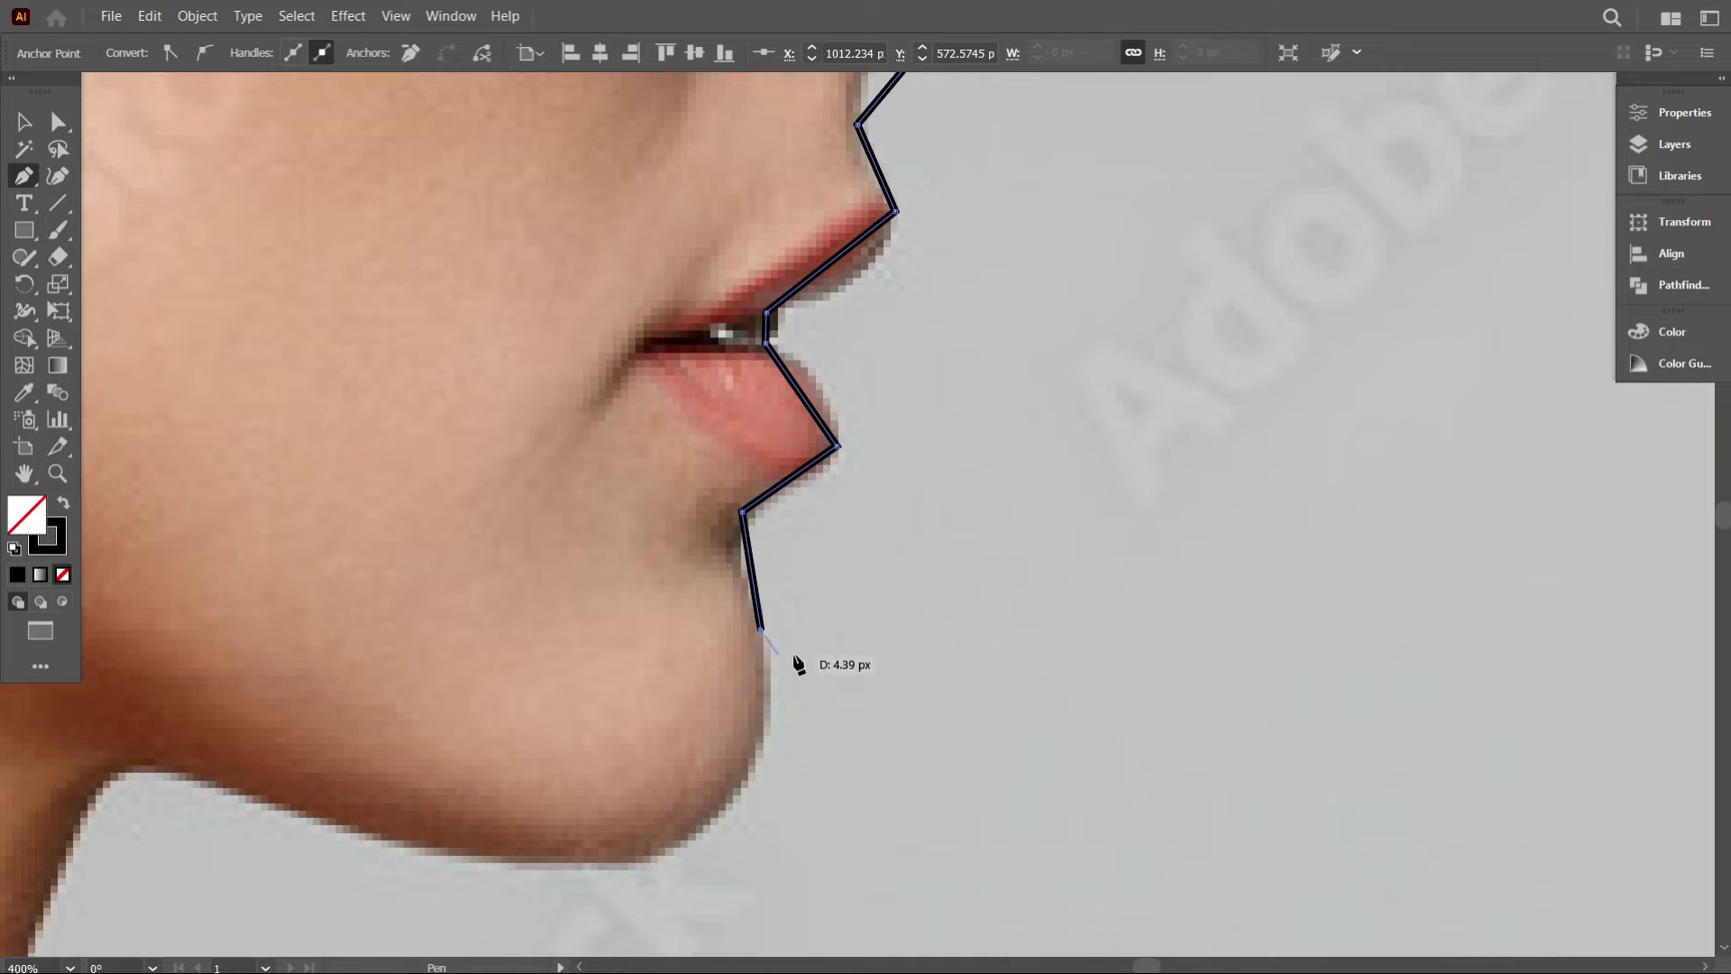
drag(656, 658, 763, 667)
scroll(553, 695, down, 3)
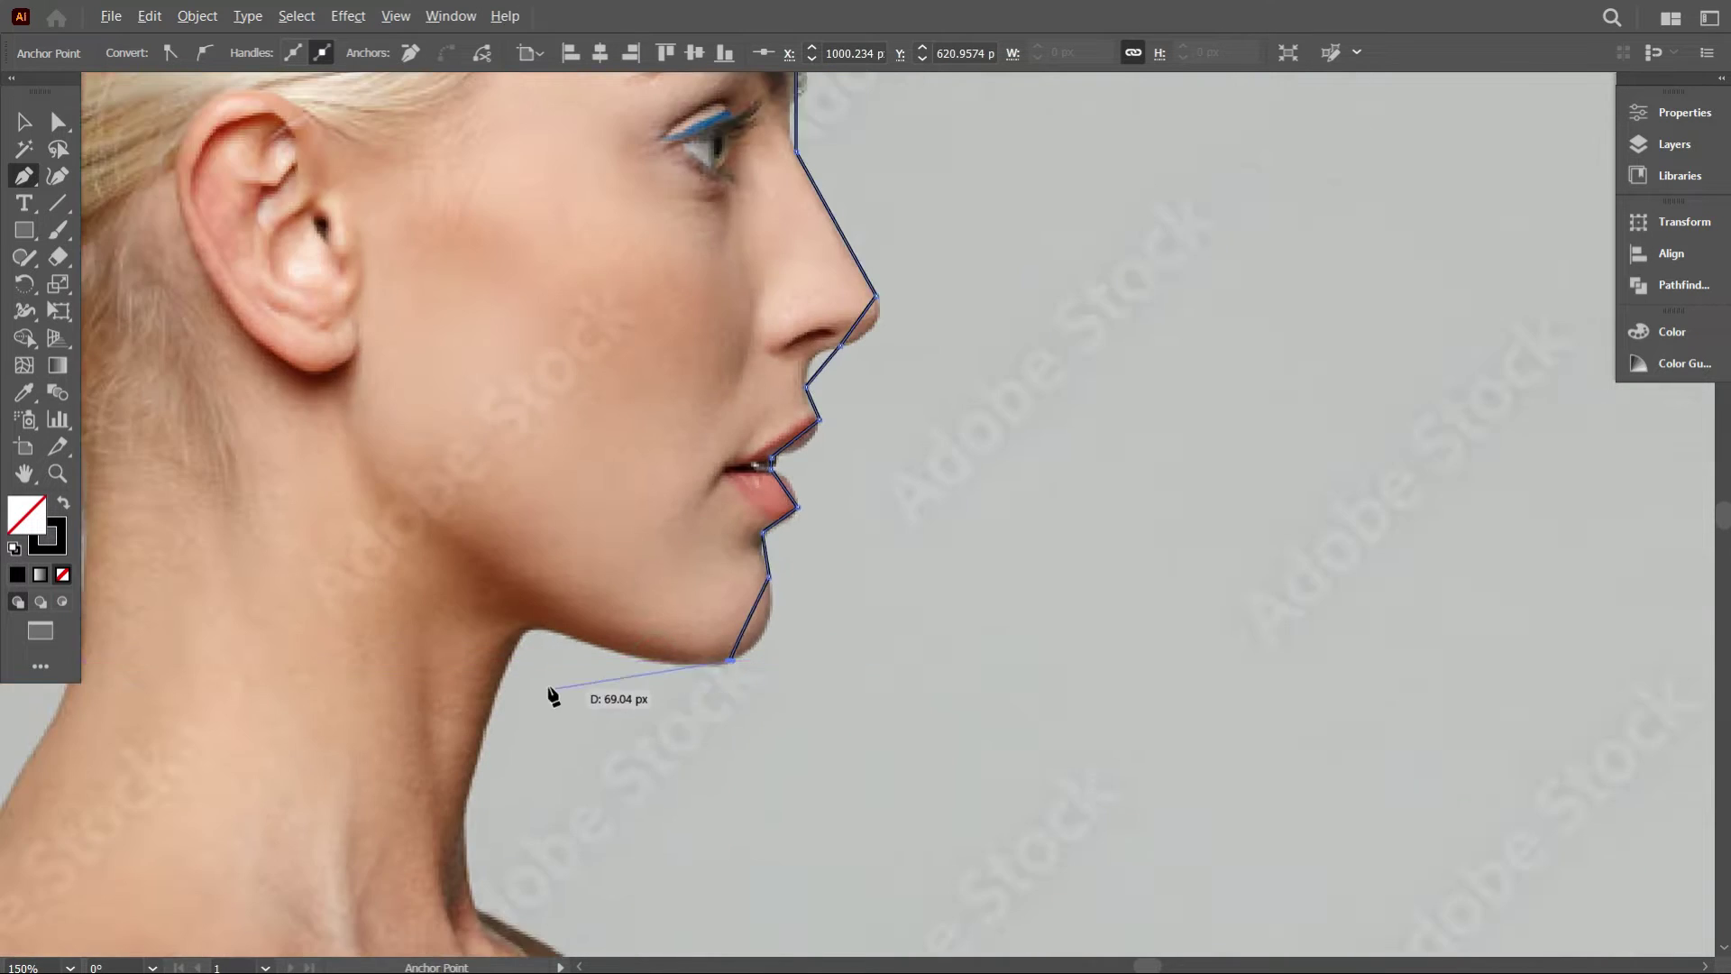
scroll(637, 610, up, 3)
click(633, 592)
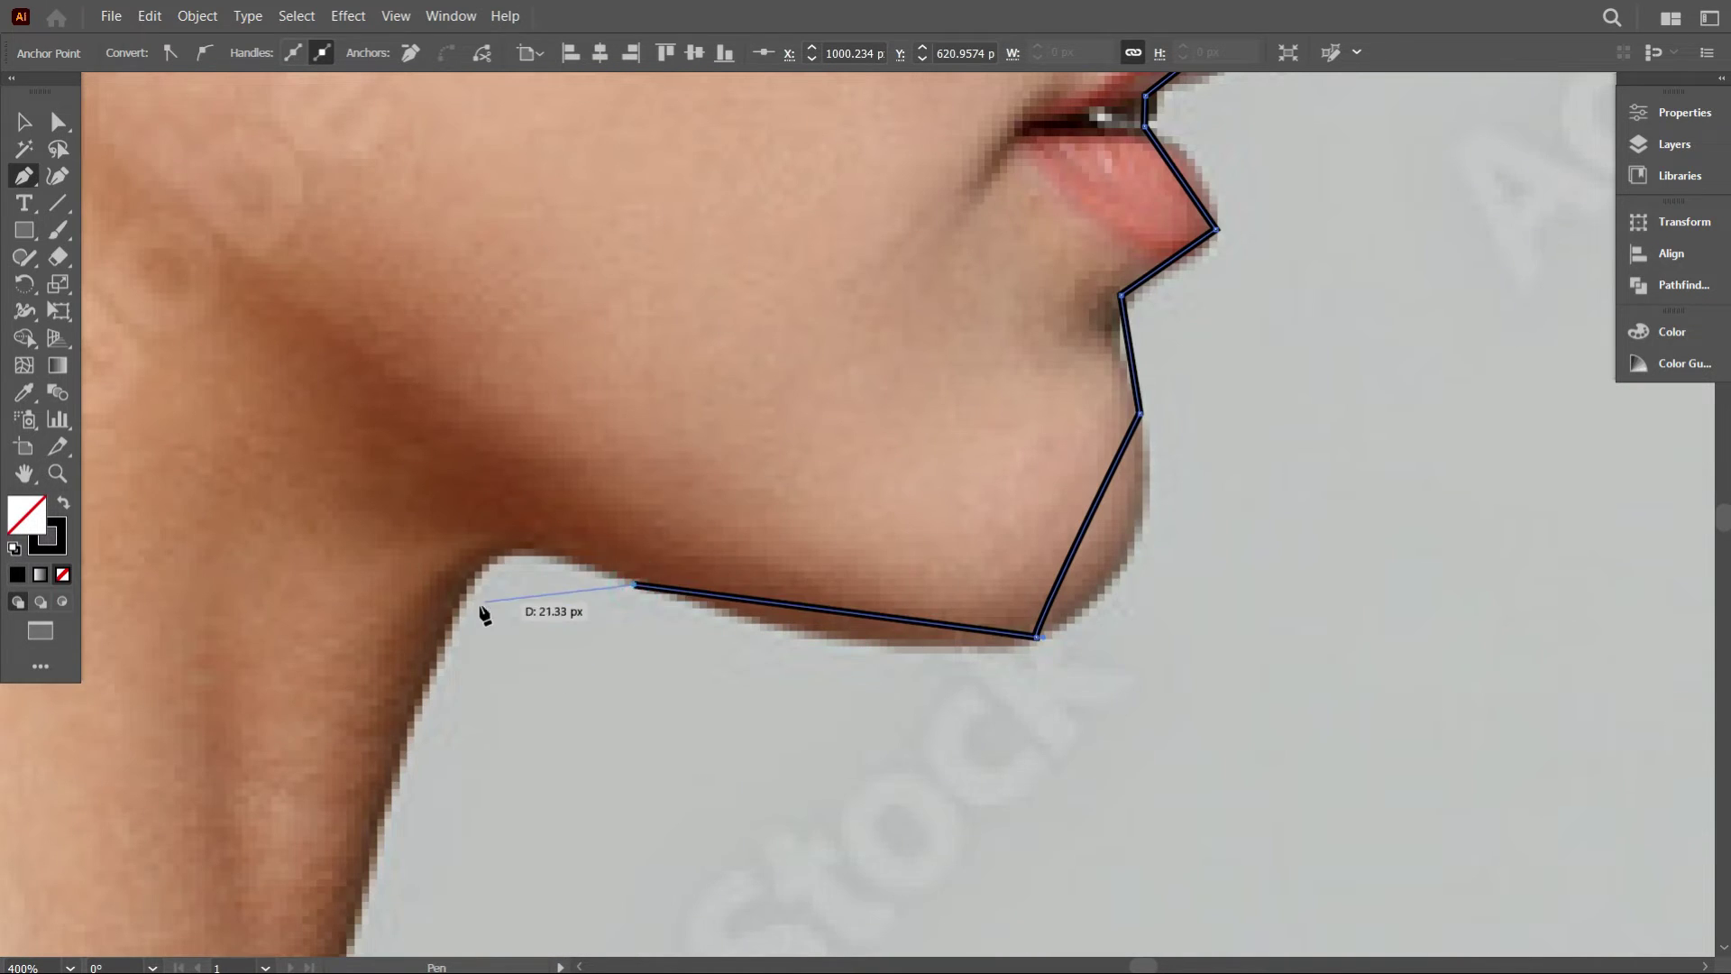
click(456, 607)
scroll(502, 622, down, 5)
scroll(503, 692, up, 3)
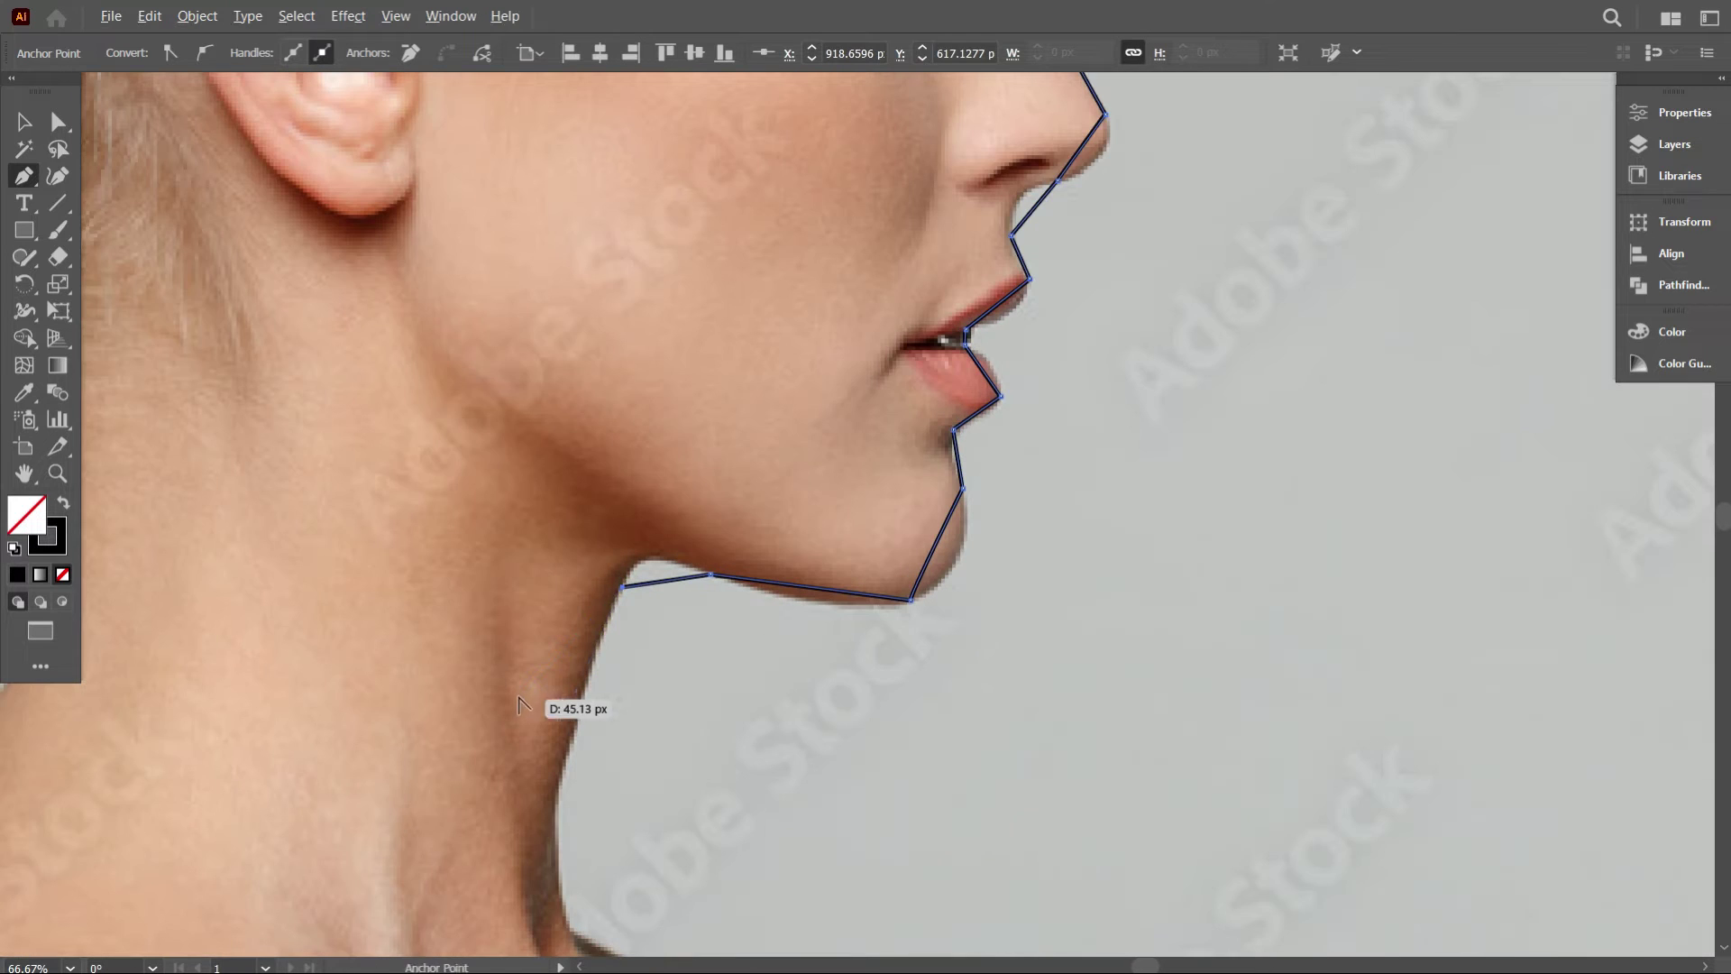
Complete the straight-segment outline down the front of the neck, across its base and up the nape, closing it at the back of the head.
click(573, 752)
scroll(573, 752, down, 3)
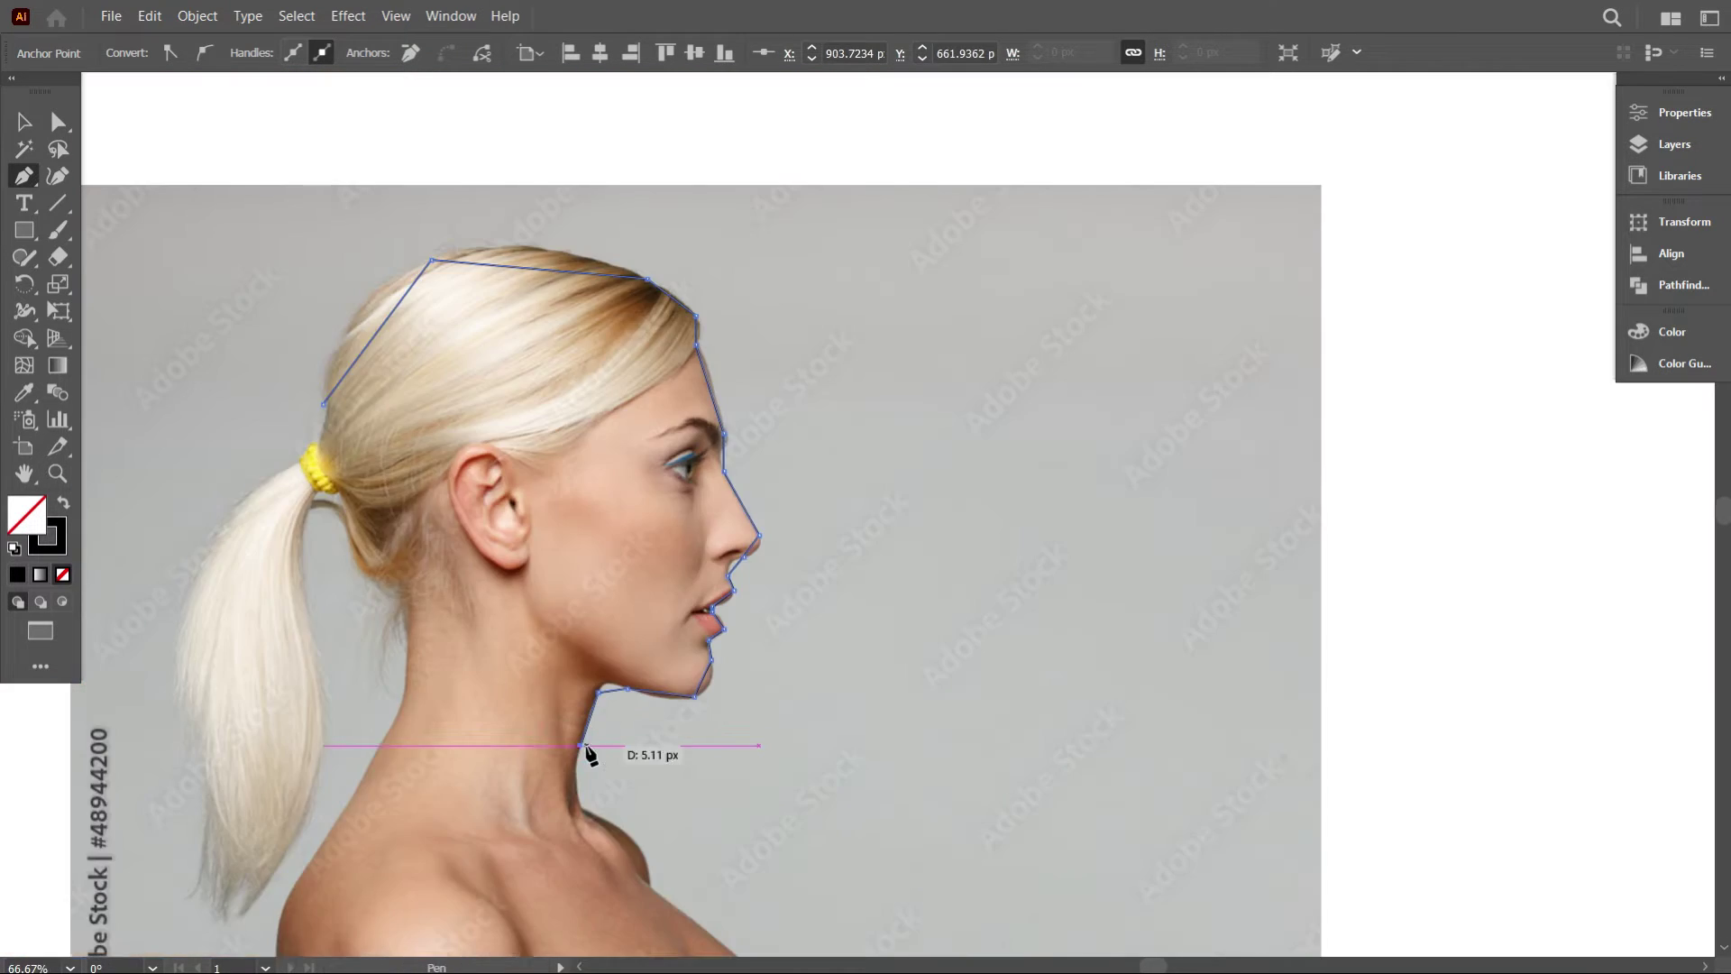
click(379, 682)
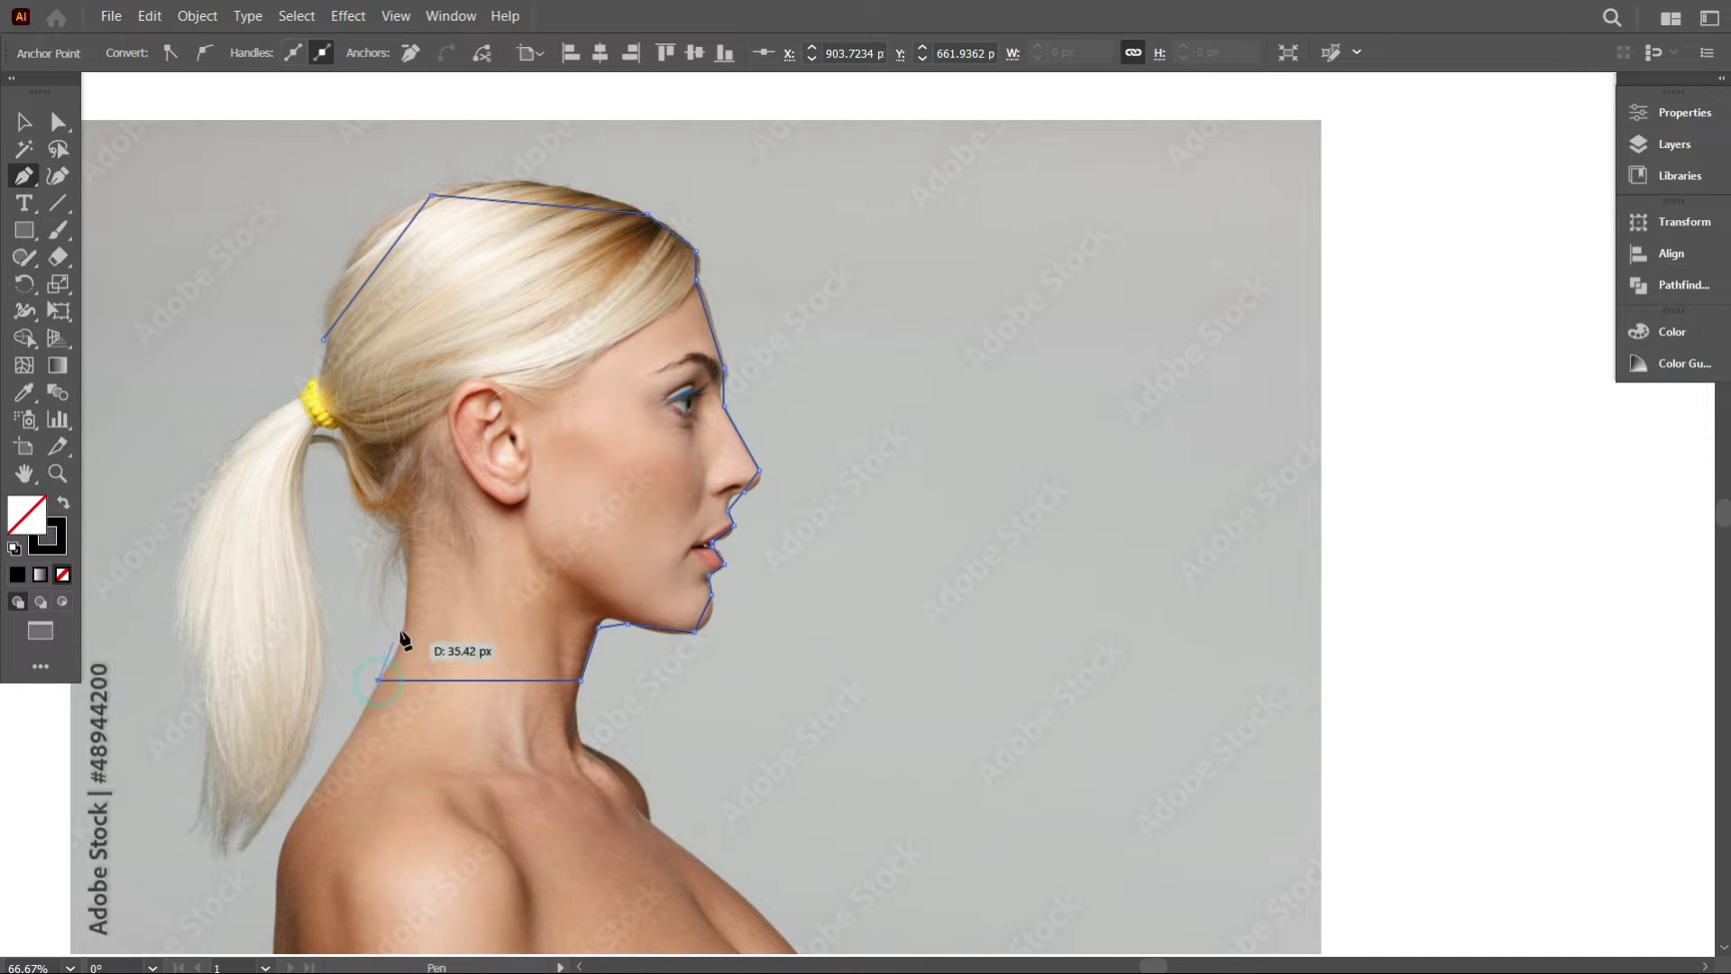
click(408, 620)
click(404, 536)
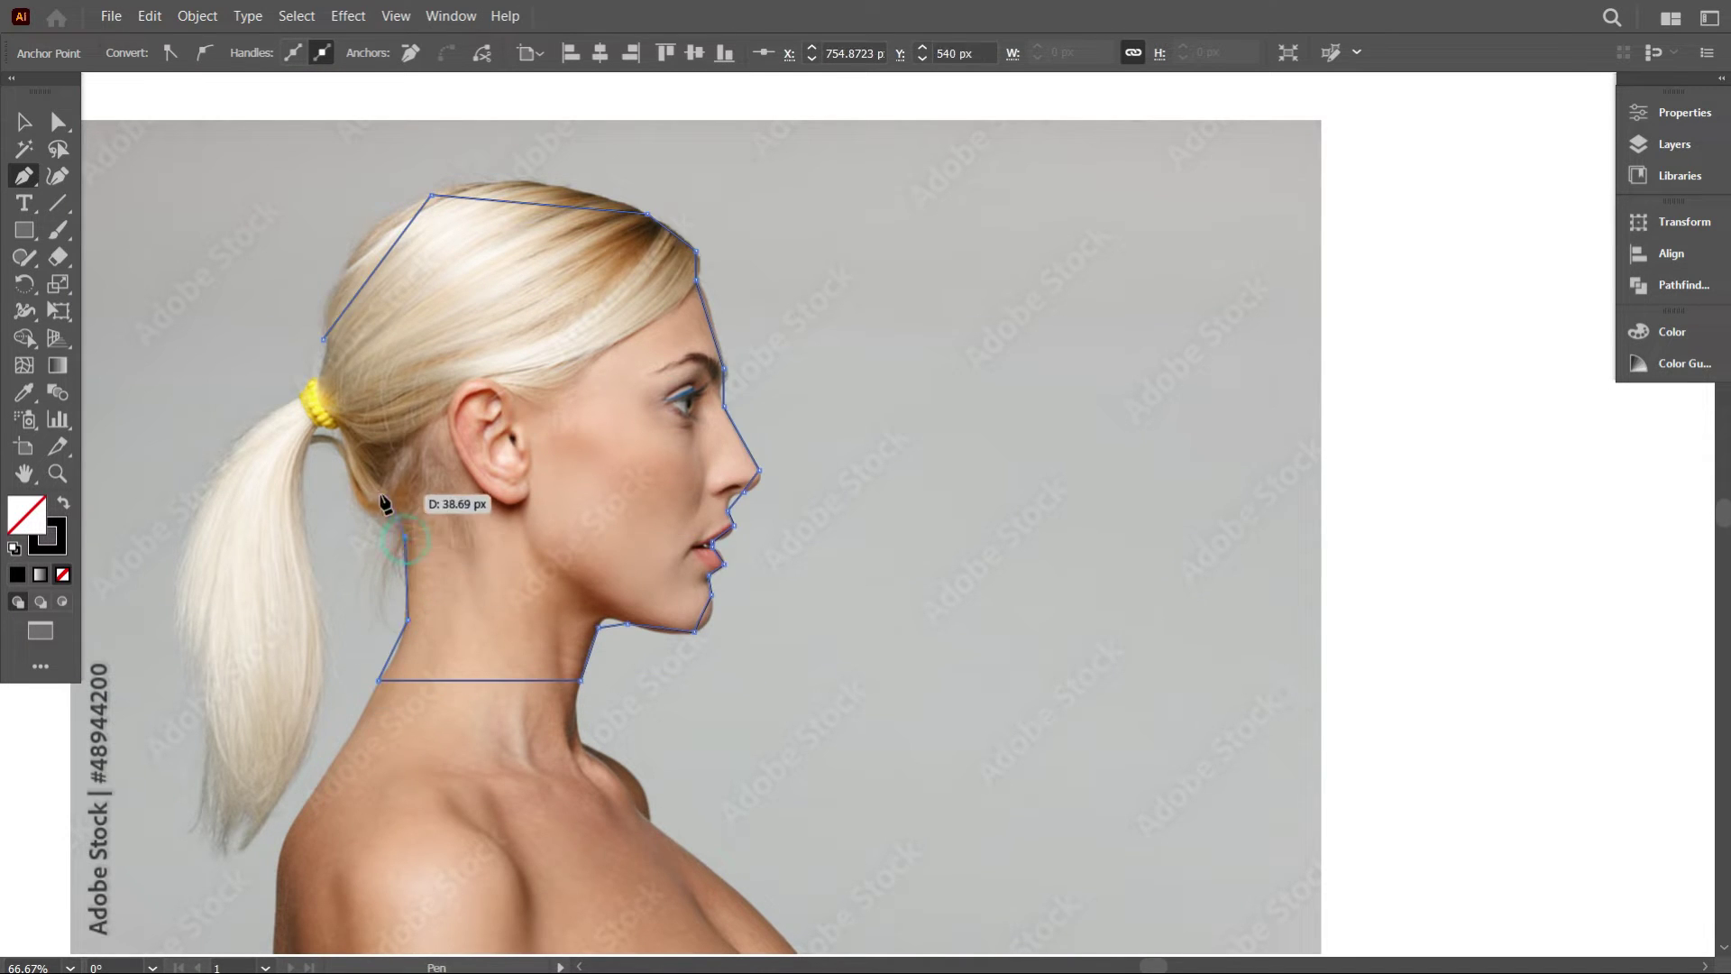
click(348, 470)
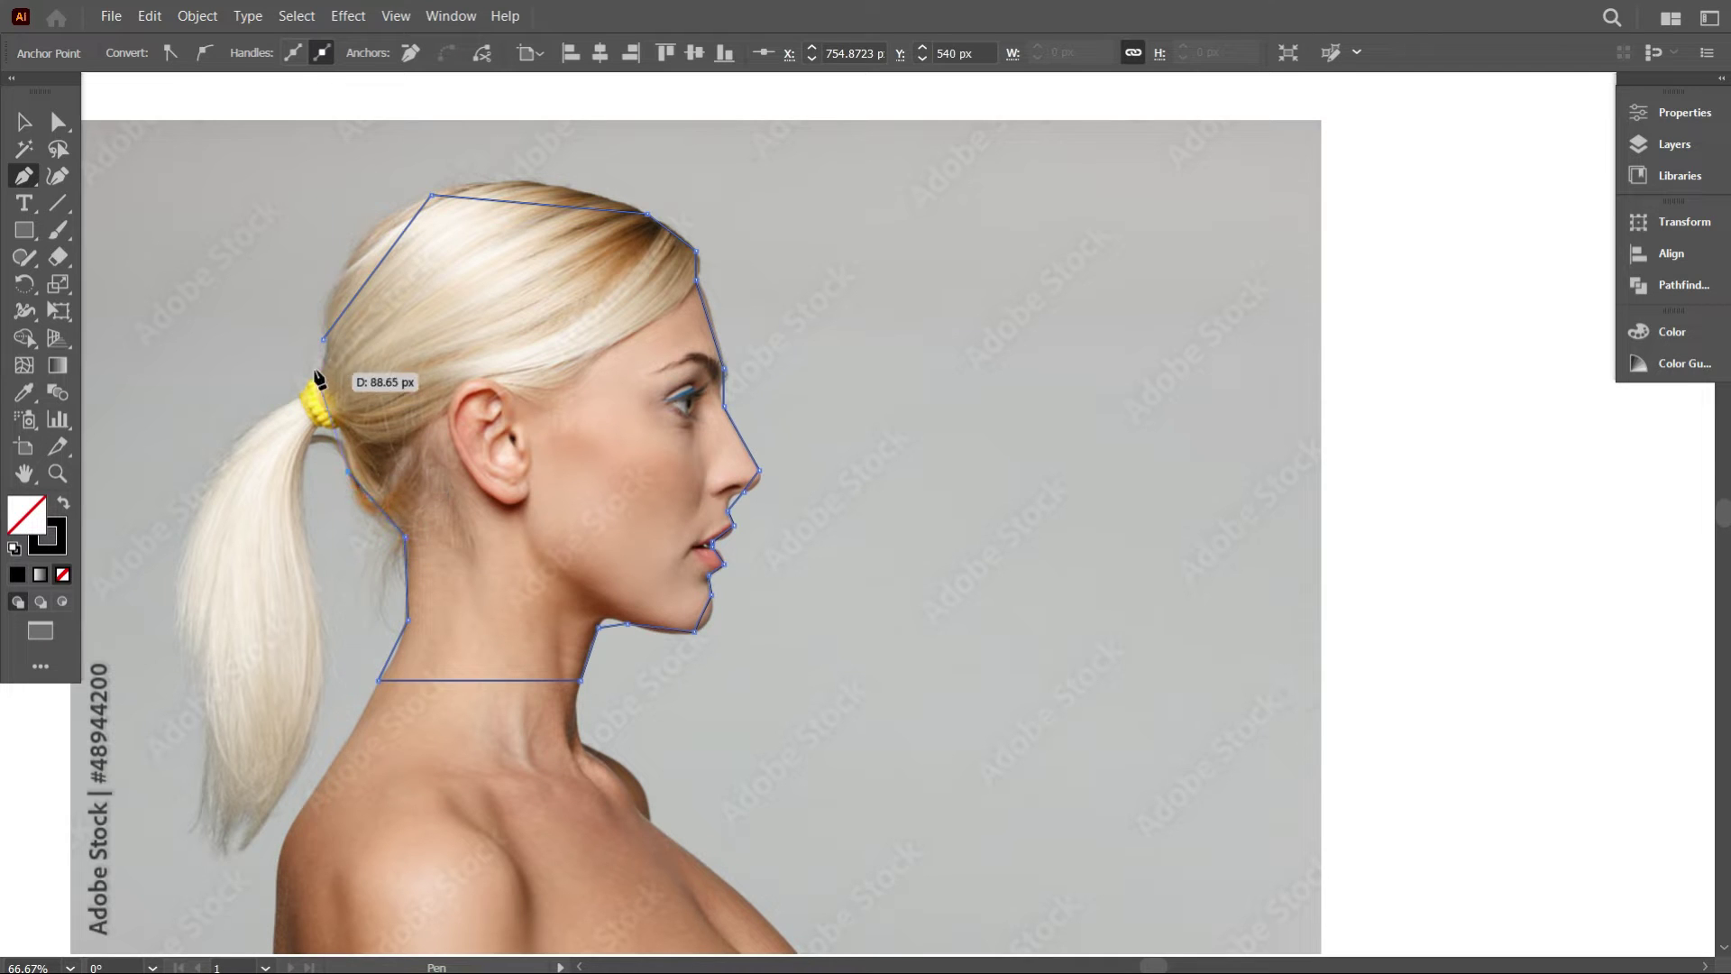
click(324, 339)
scroll(889, 587, up, 1)
scroll(901, 587, down, 1)
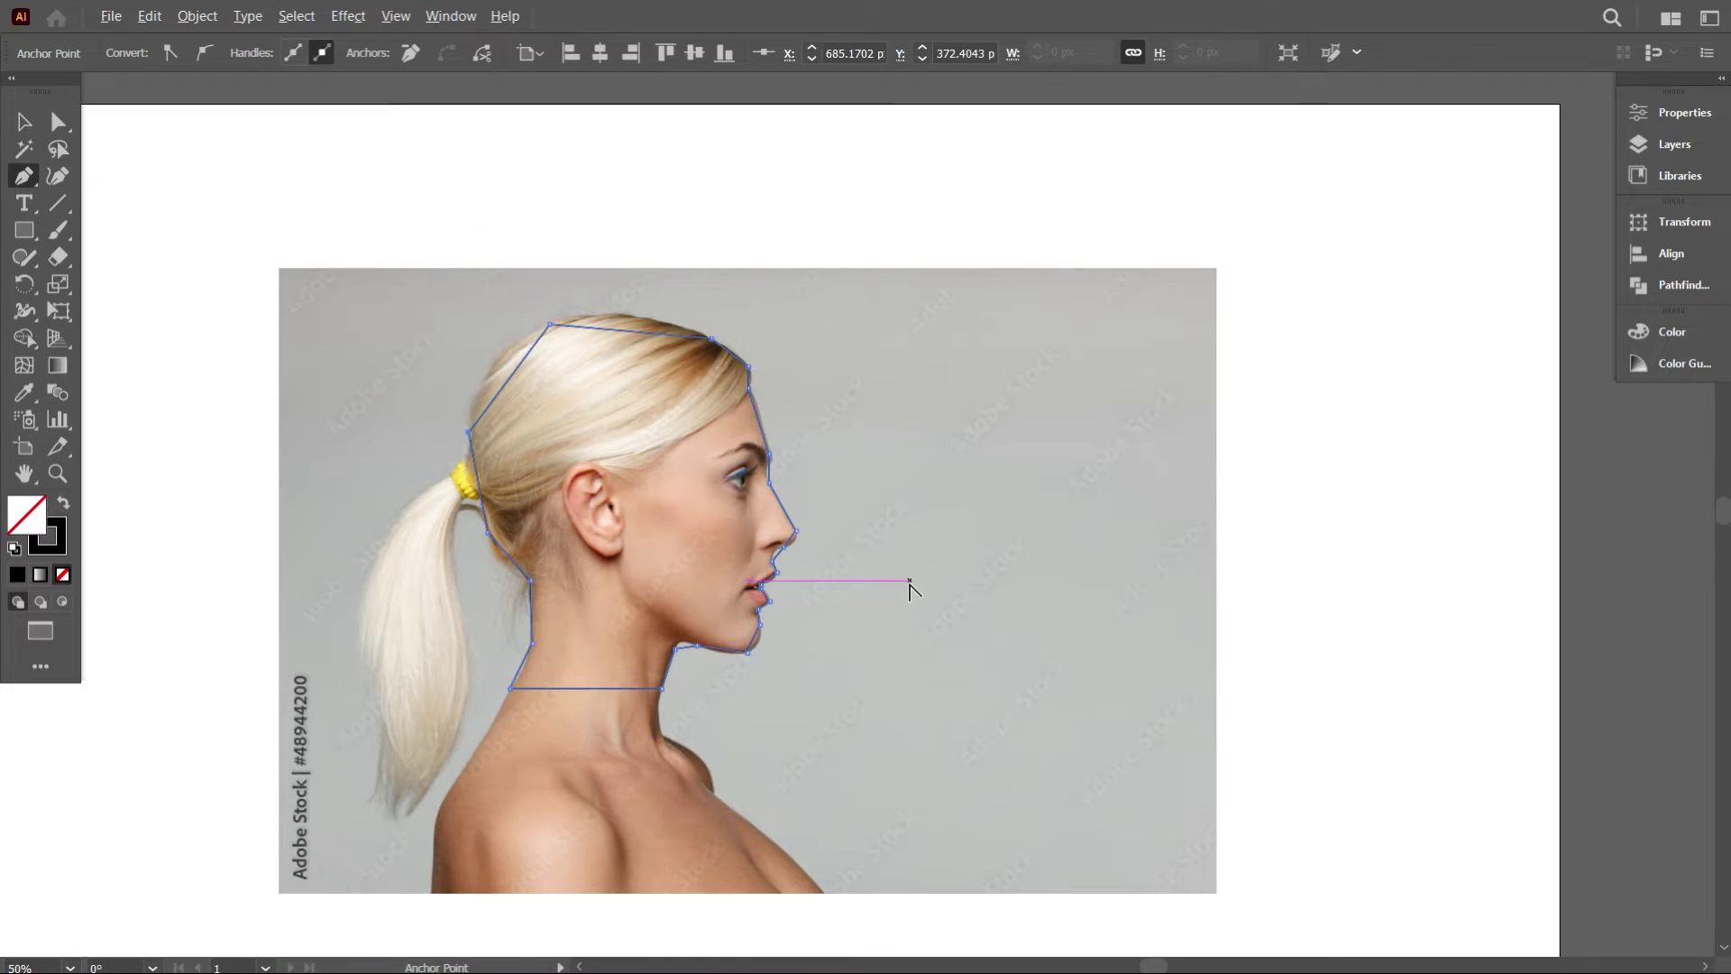
Deselect the closed head outline and examine how it fits the photo.
click(18, 127)
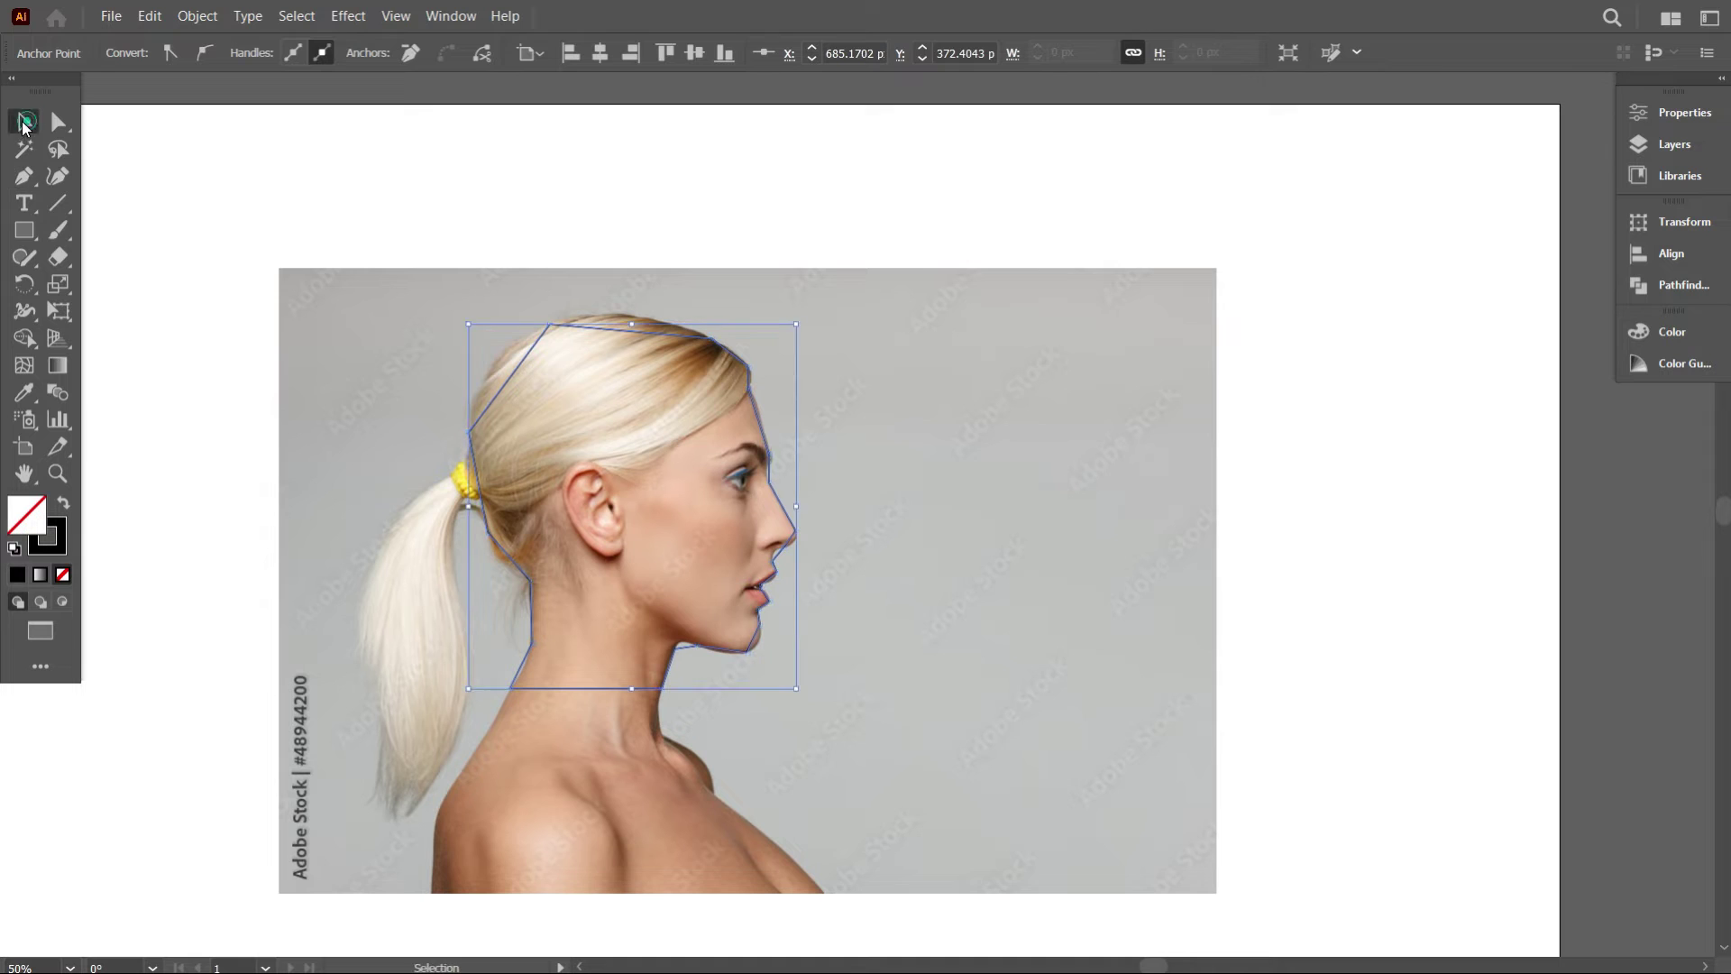
click(359, 388)
scroll(428, 540, down, 2)
scroll(428, 539, up, 1)
scroll(424, 504, down, 1)
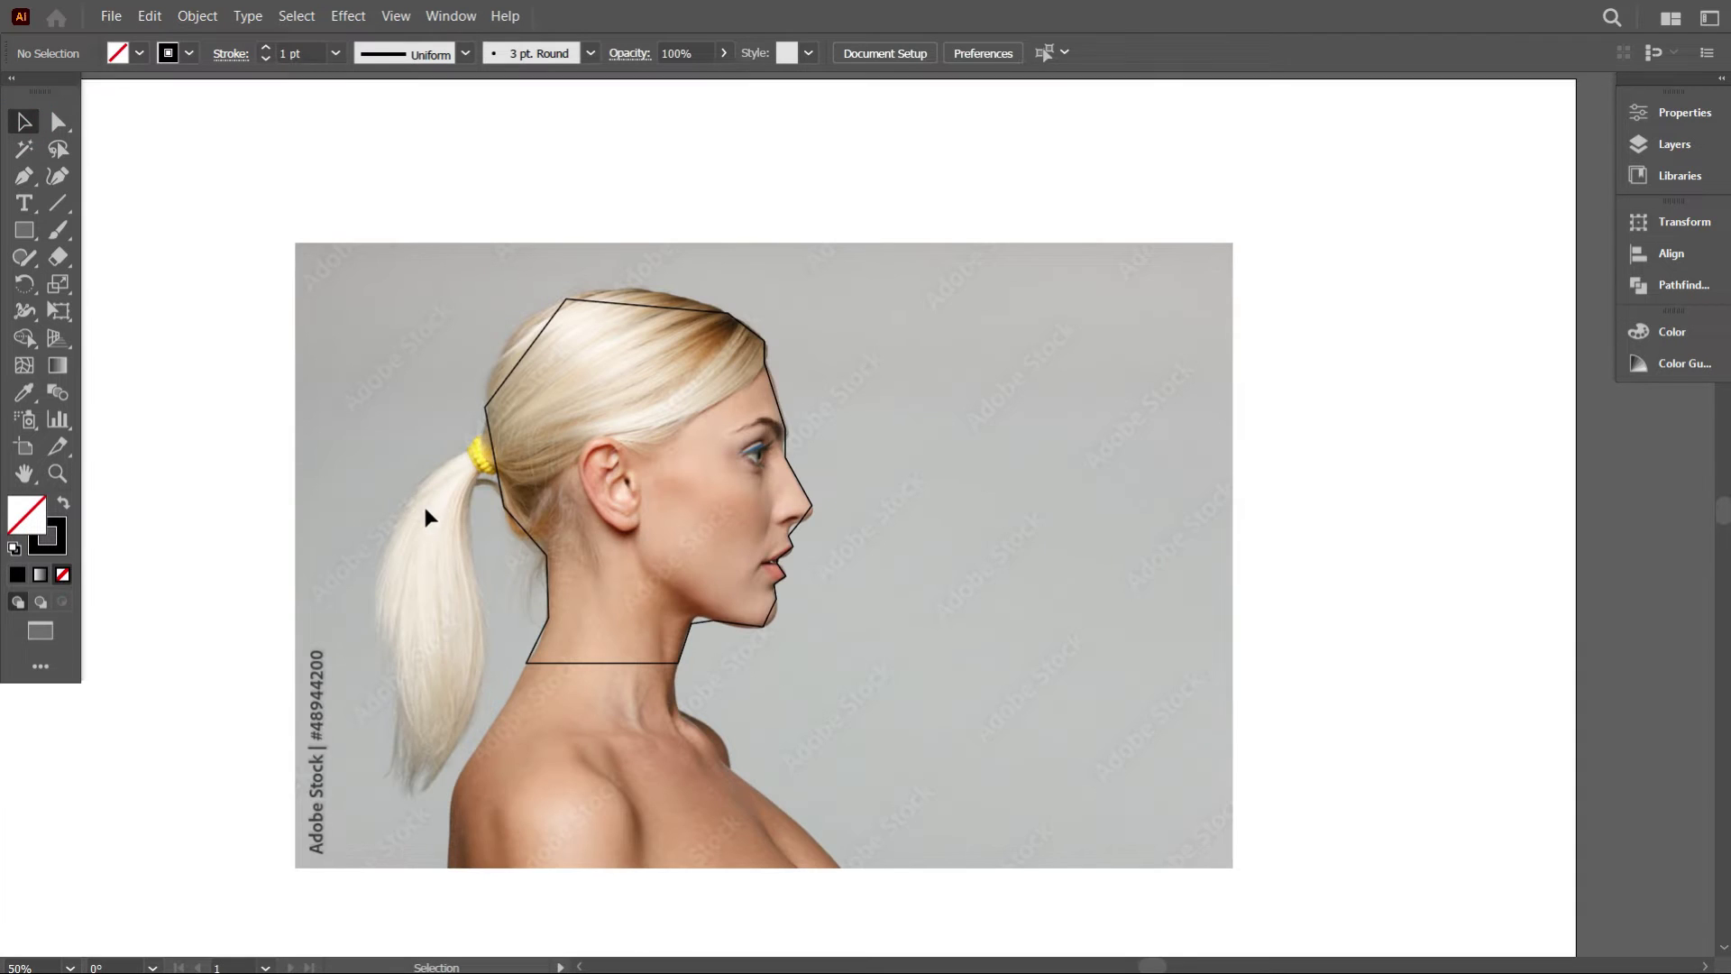
scroll(451, 437, up, 1)
scroll(406, 418, up, 1)
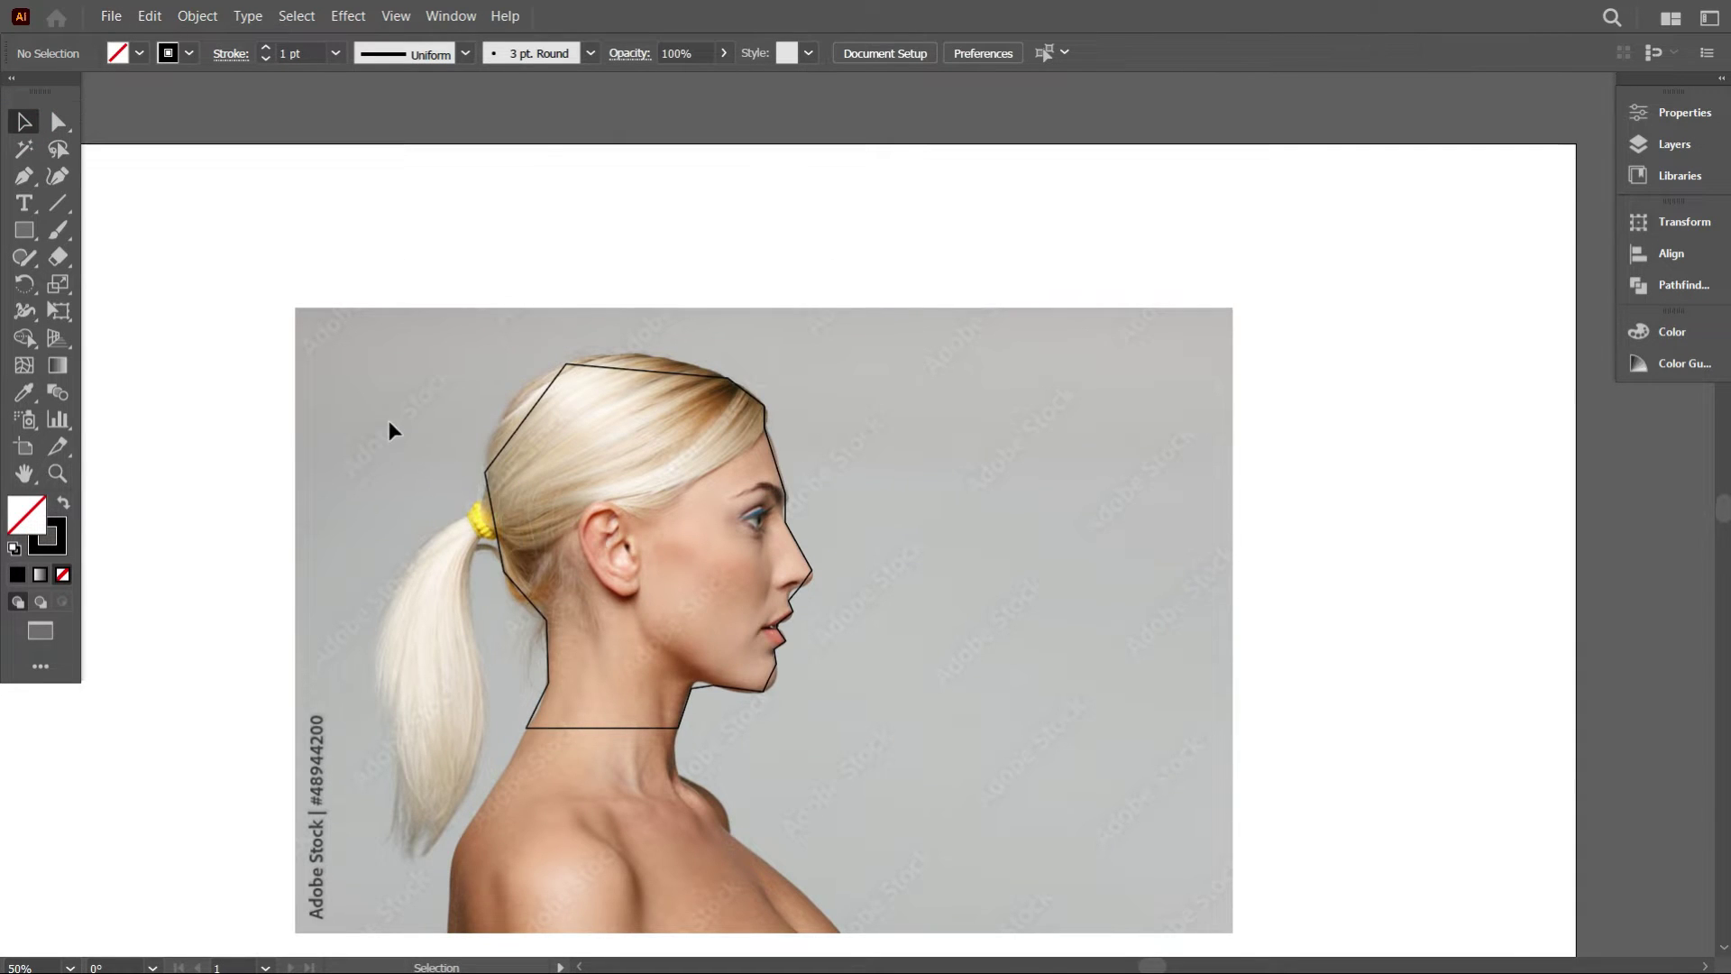
scroll(388, 420, up, 2)
Select the head outline and bend its back-of-head and crown segments to the hair contour with the Anchor Point tool.
drag(541, 324, 711, 463)
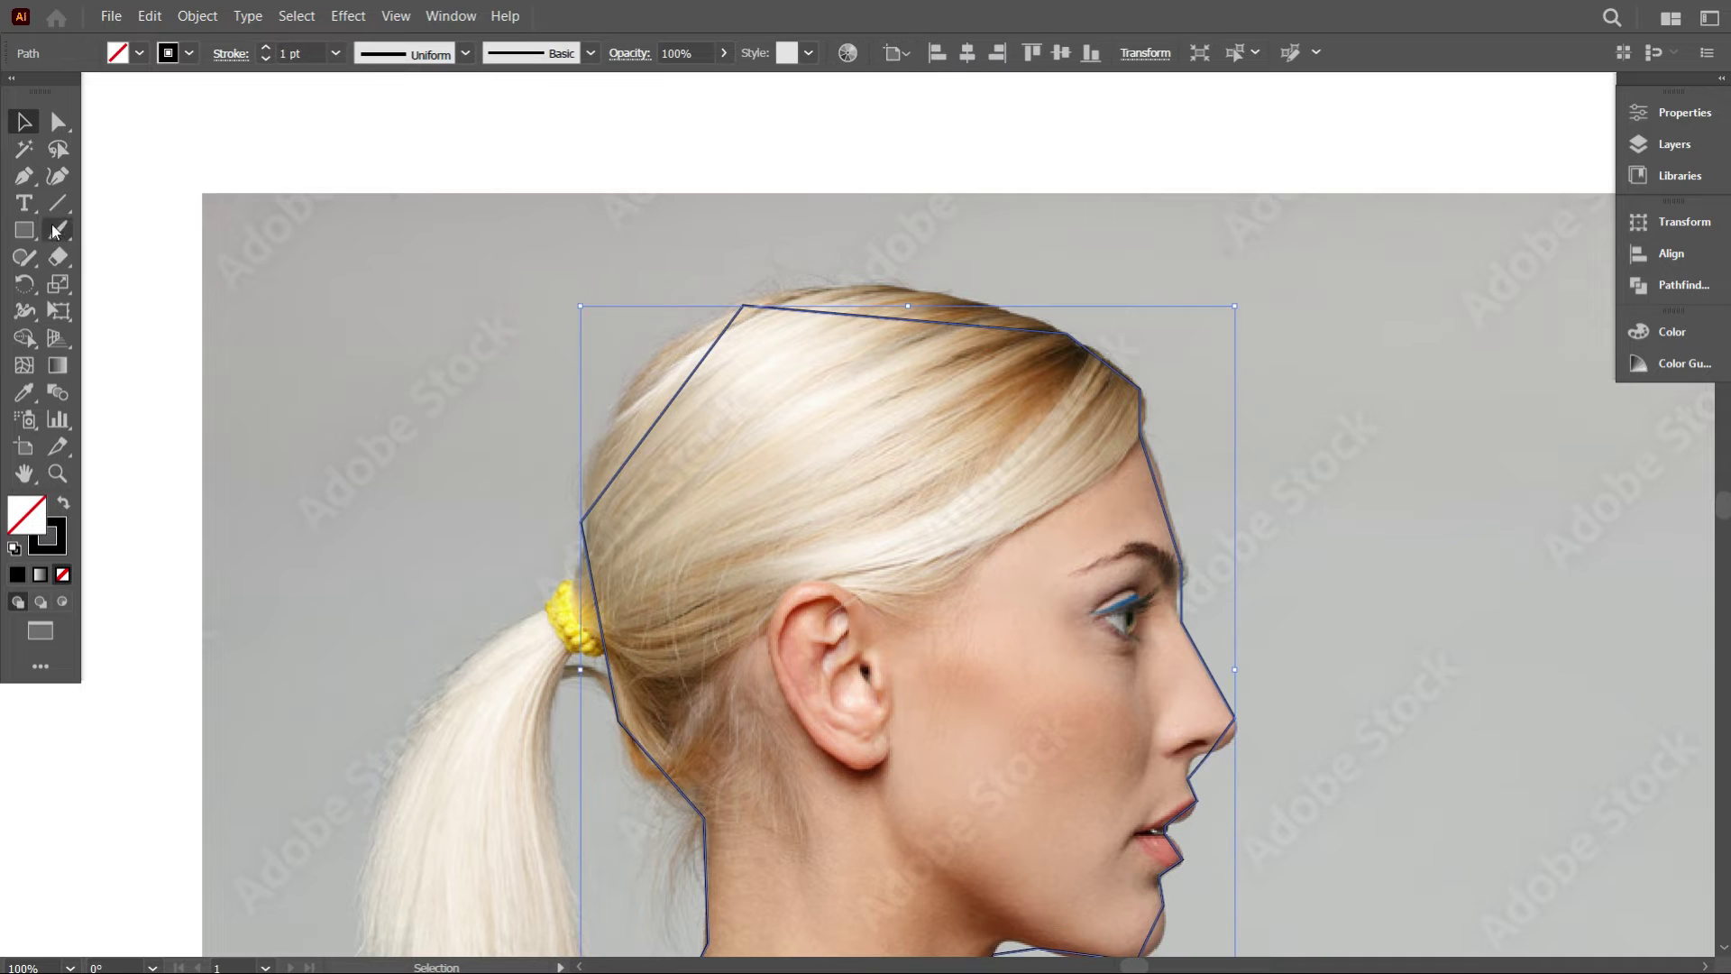
click(25, 203)
click(26, 175)
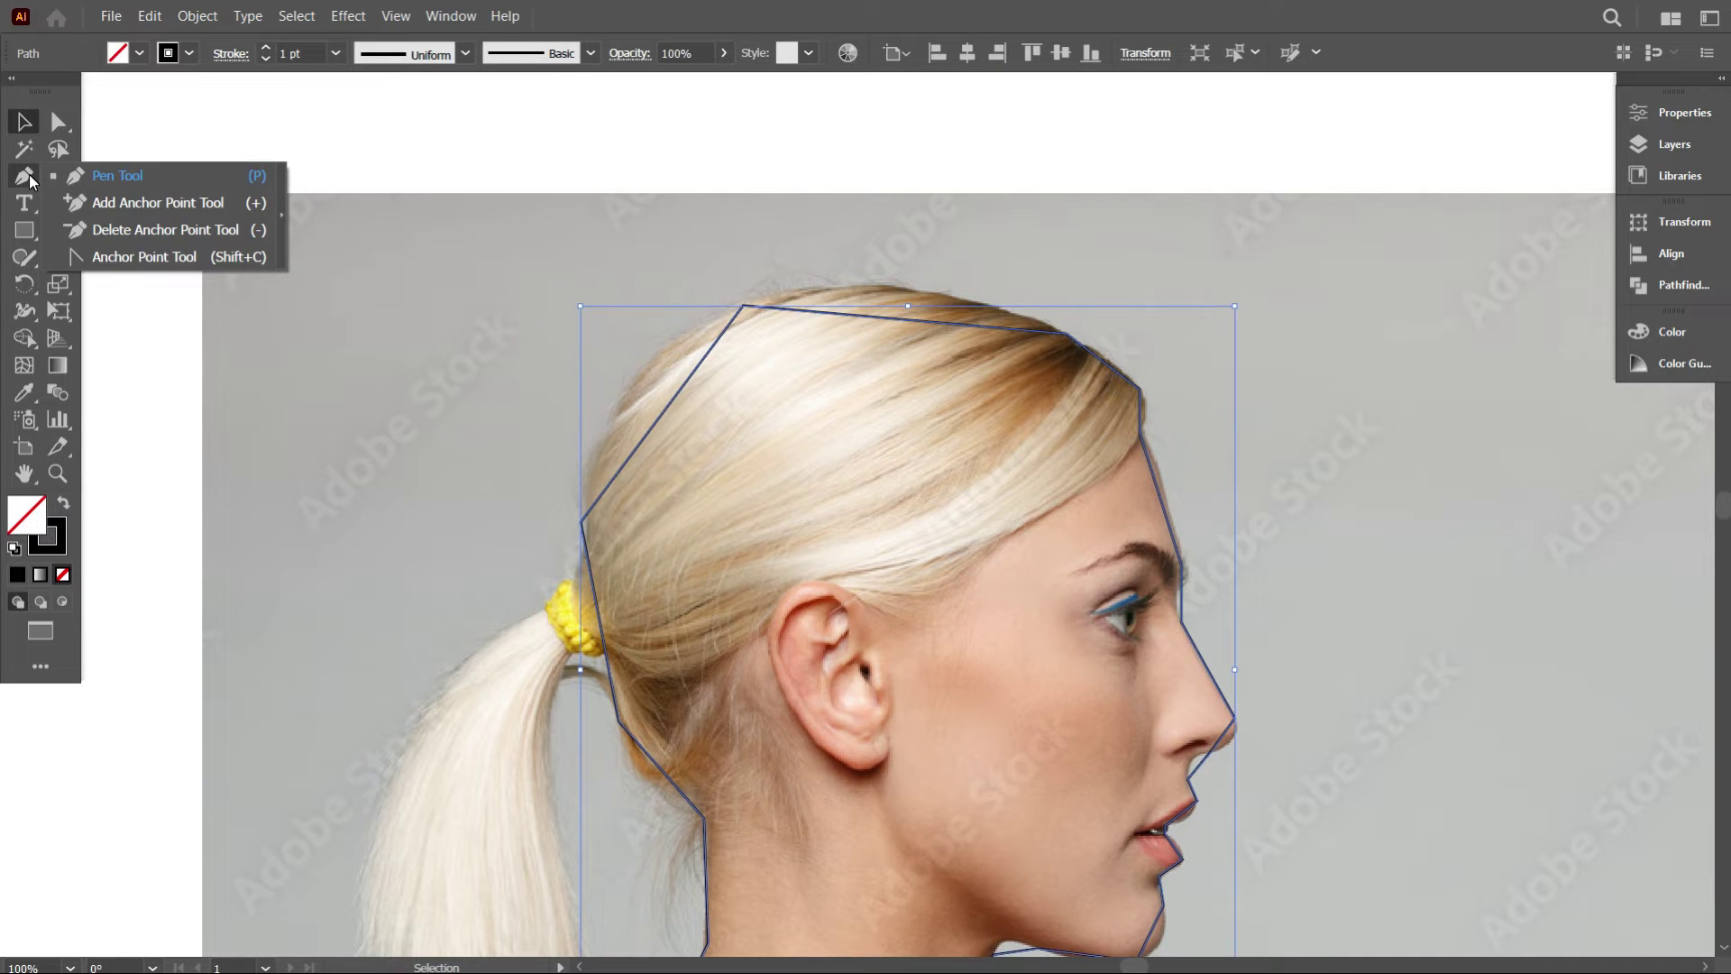
click(137, 257)
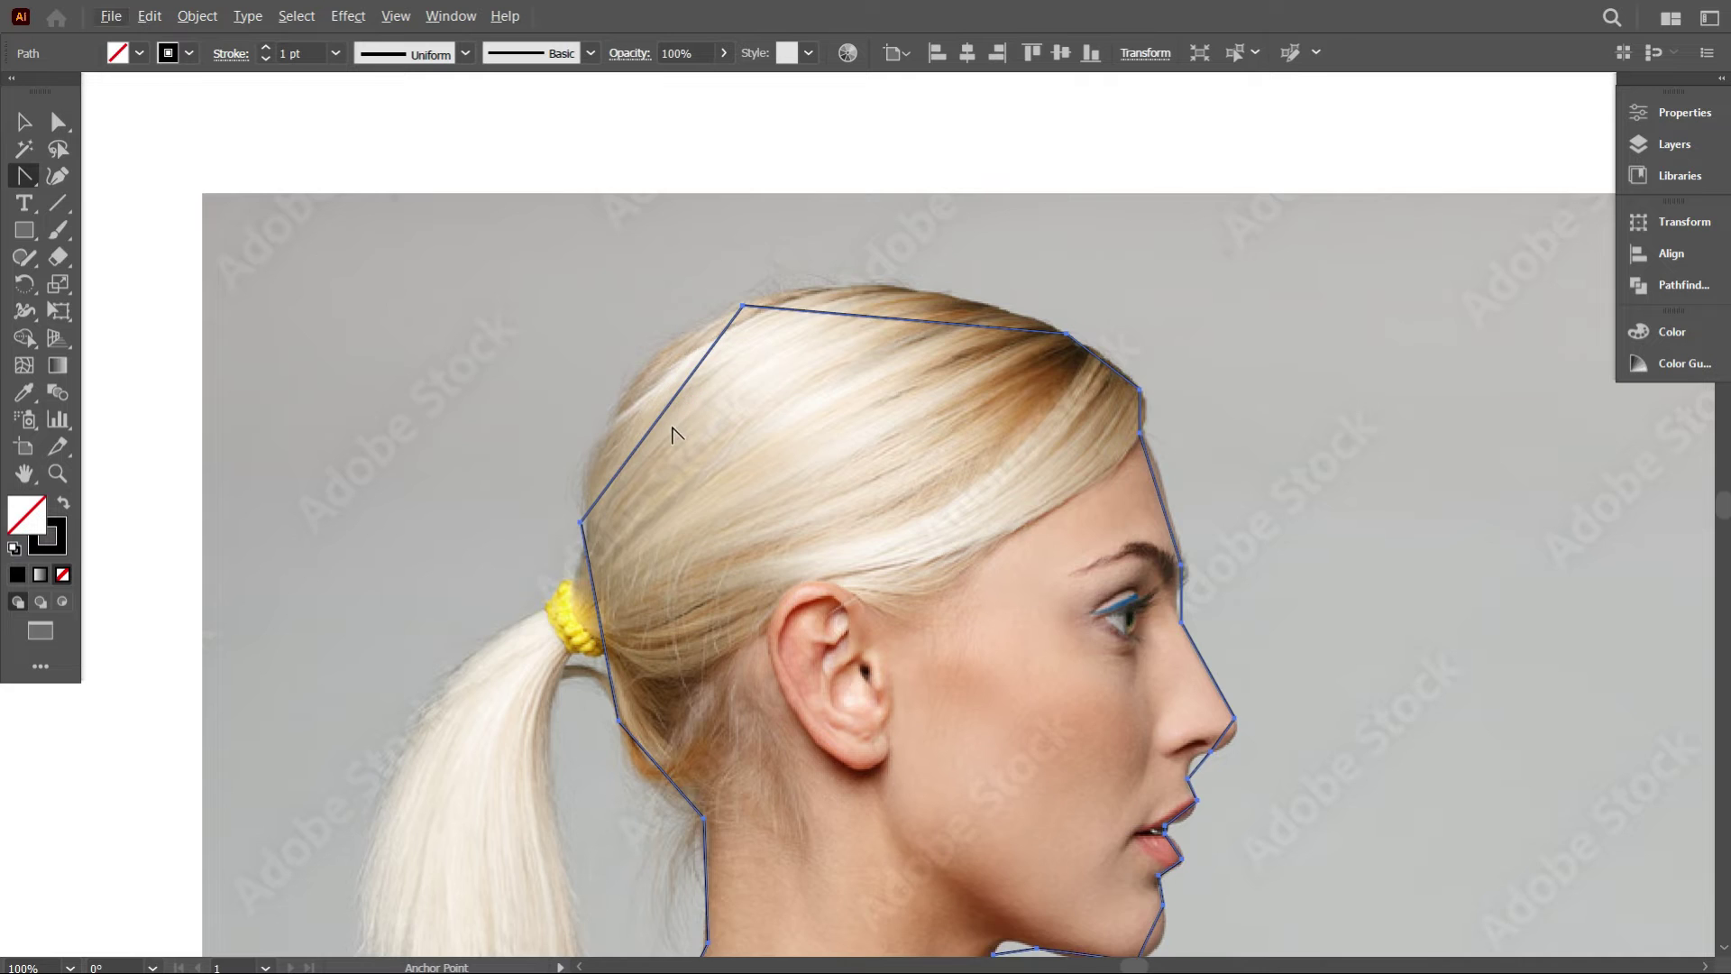
scroll(673, 433, up, 2)
drag(649, 404, 582, 355)
scroll(1024, 379, up, 3)
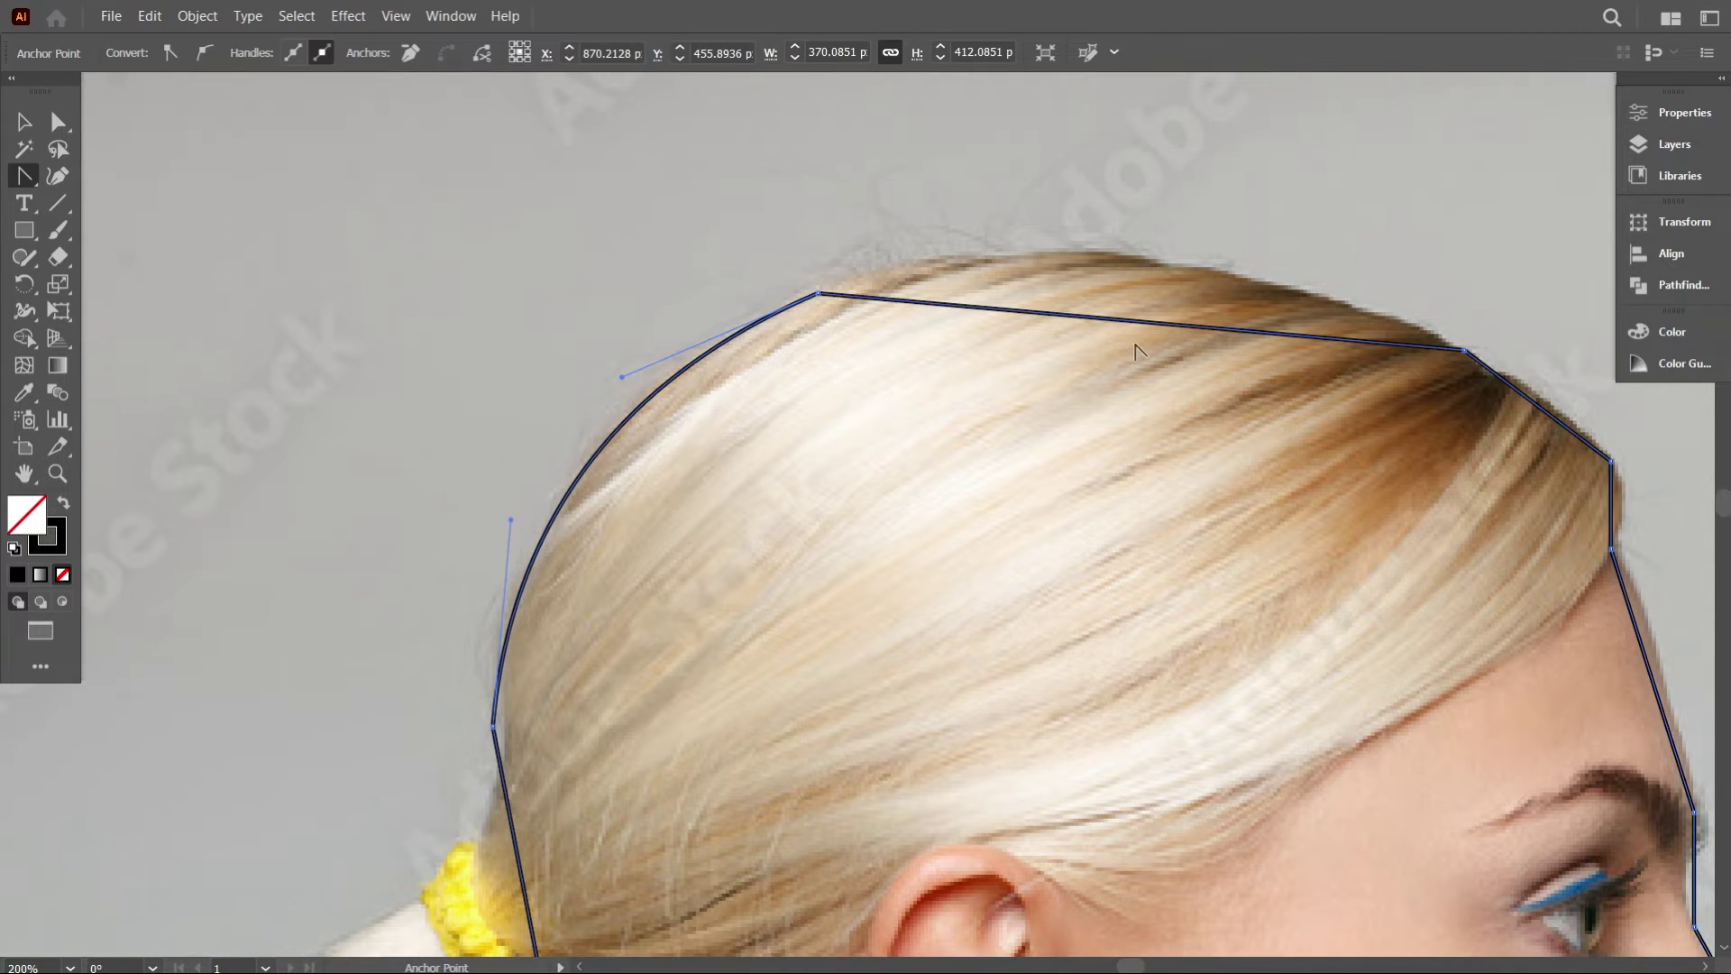
drag(1145, 323, 1133, 245)
key(ctrl+minus)
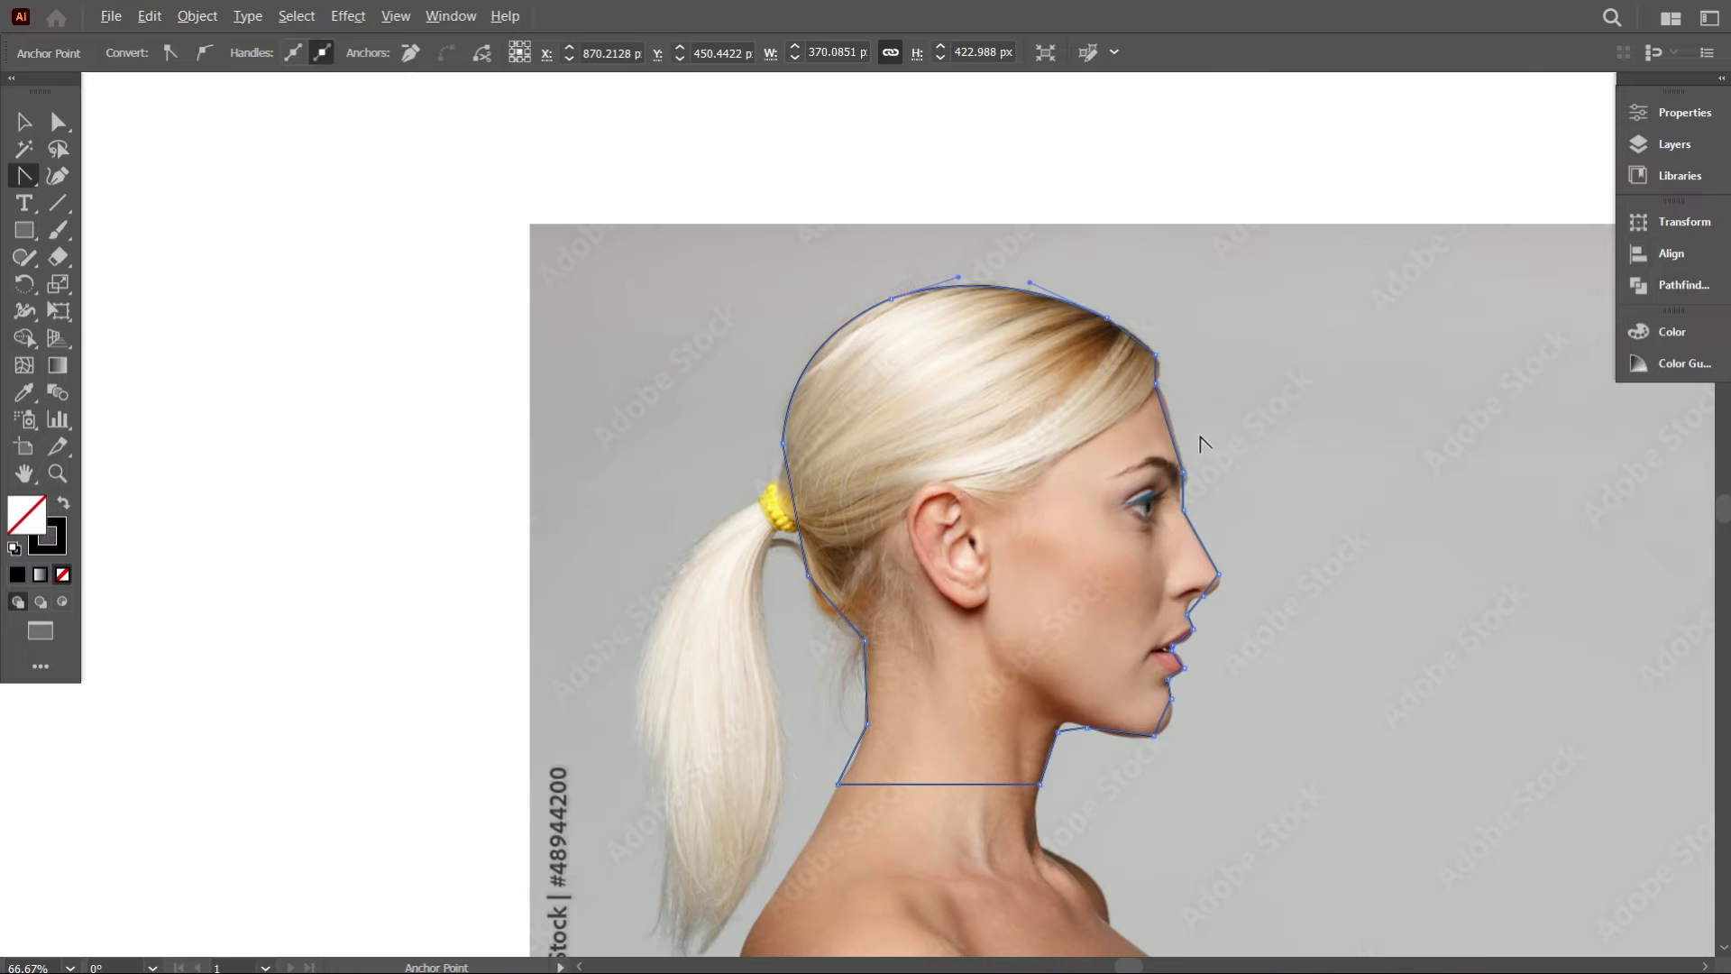
Curve the two short segments over the front of the hair to match the hairline edge above the forehead.
scroll(1204, 444, up, 5)
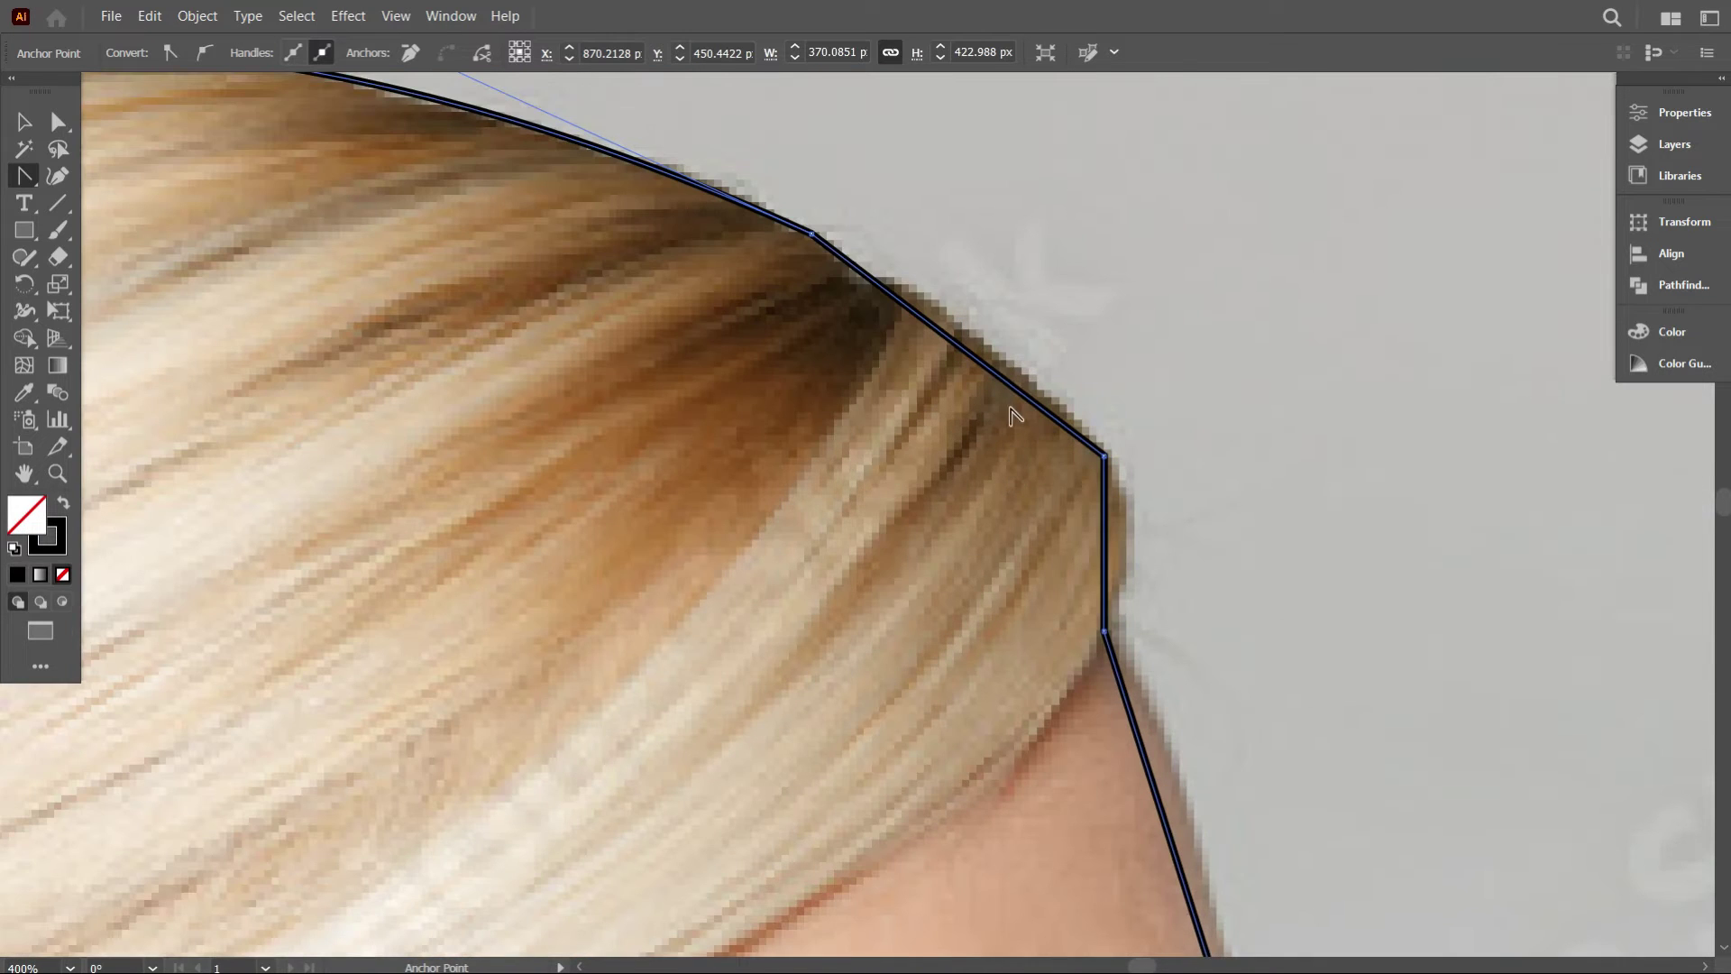
drag(992, 370, 1008, 371)
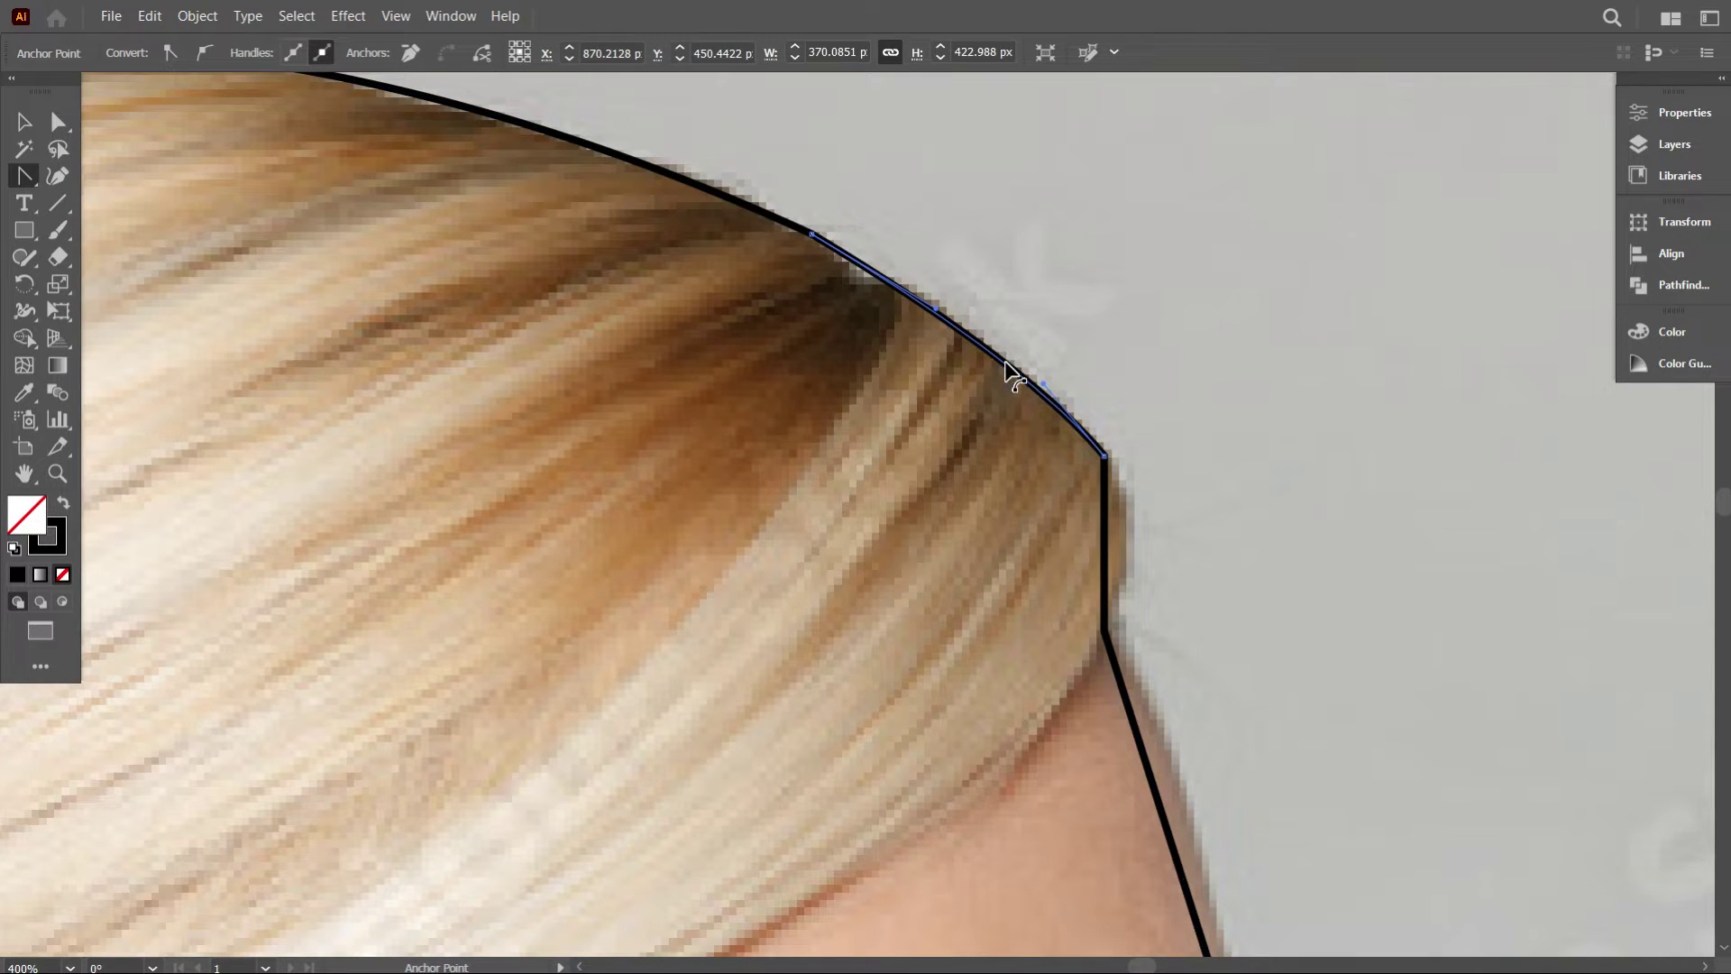
scroll(1098, 442, down, 2)
drag(1102, 450, 1132, 463)
Bend the forehead segment outward and the segment between brow and nose bridge inward to follow the face.
scroll(1107, 456, down, 2)
alt+scroll(1107, 455, down, 2)
scroll(1163, 485, down, 2)
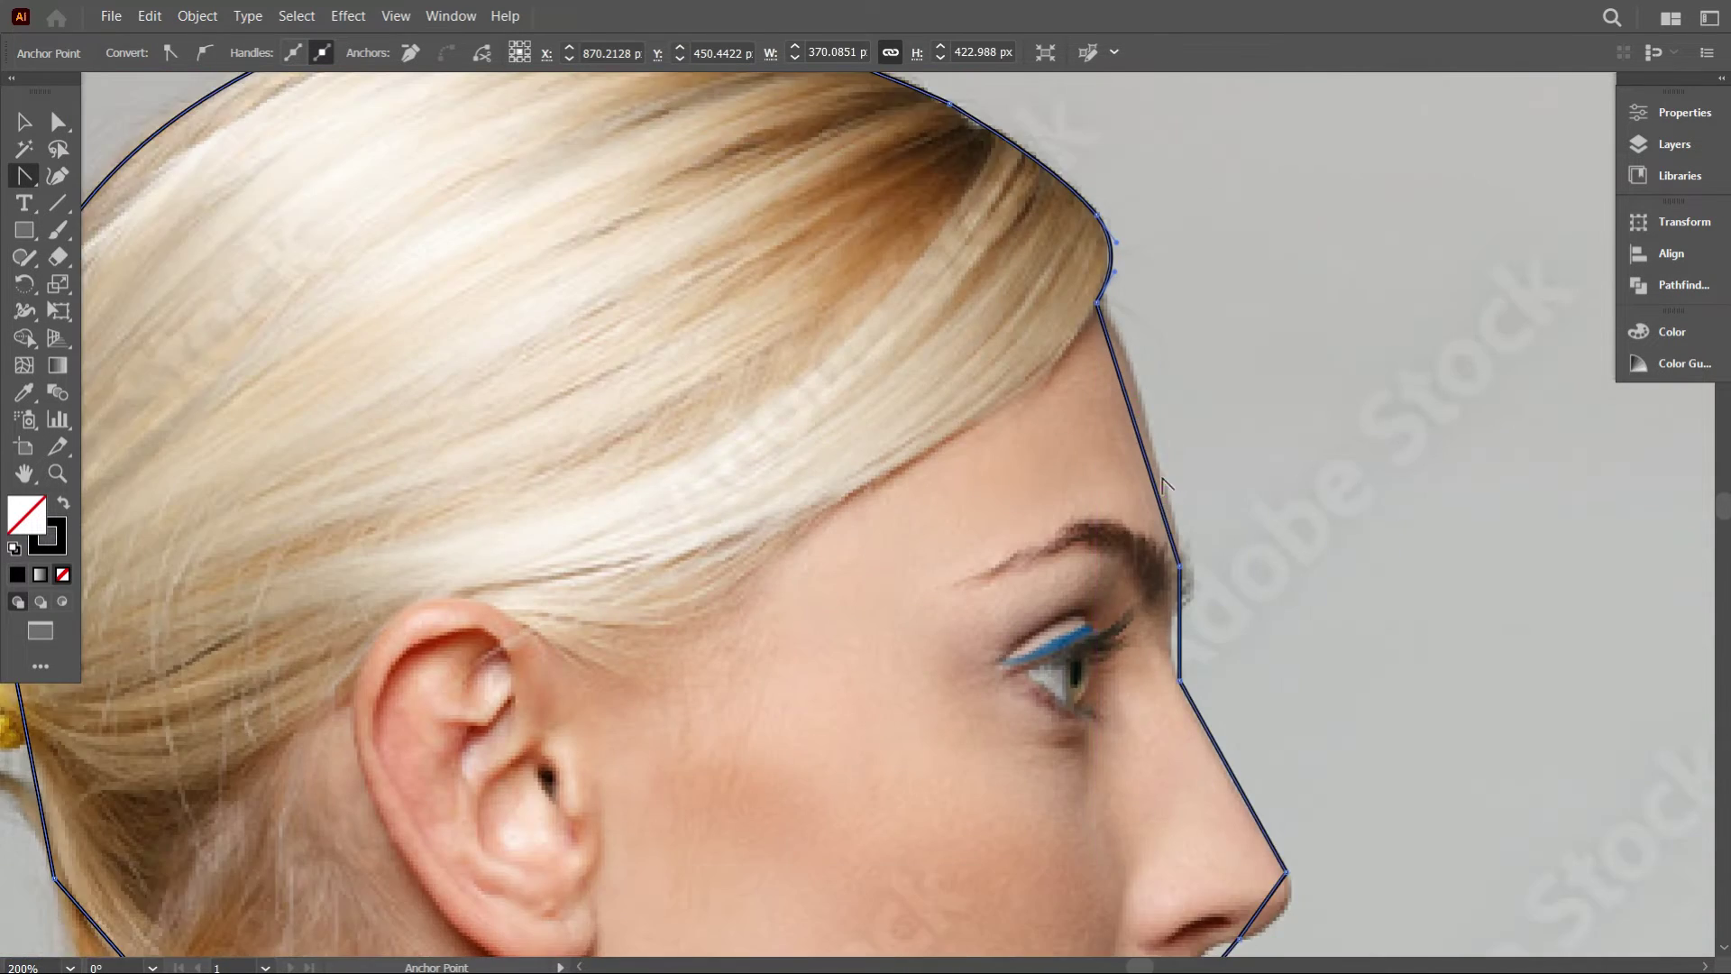
drag(1138, 445, 1158, 447)
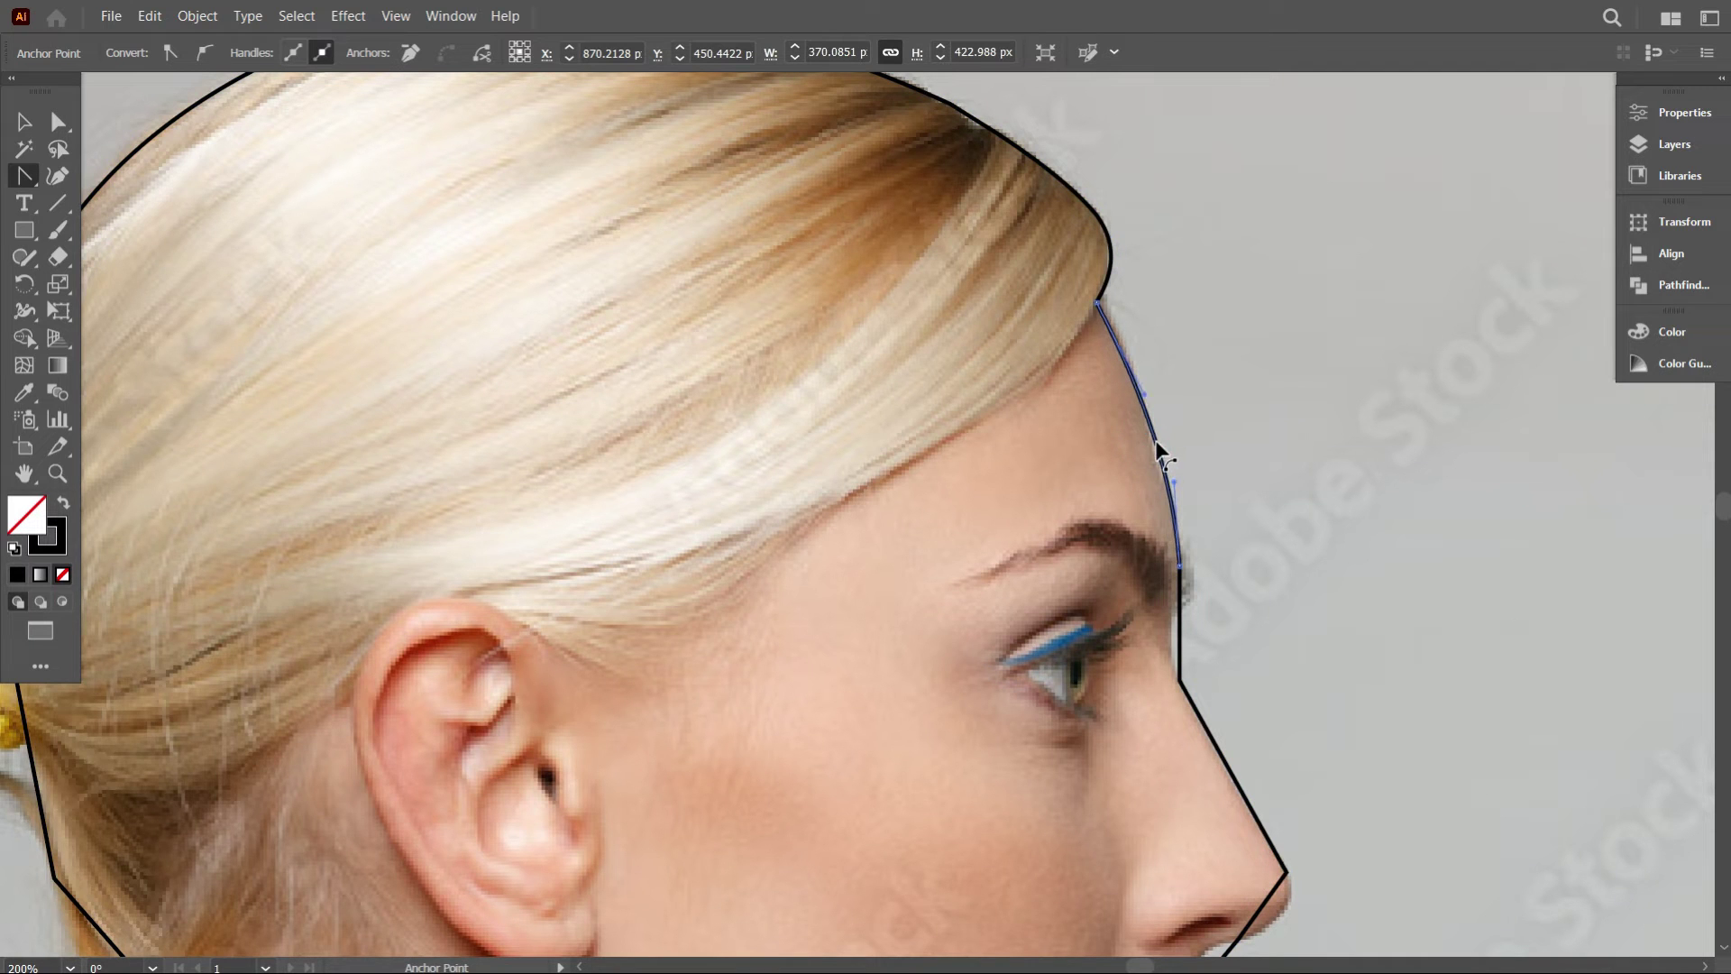
scroll(1163, 451, down, 4)
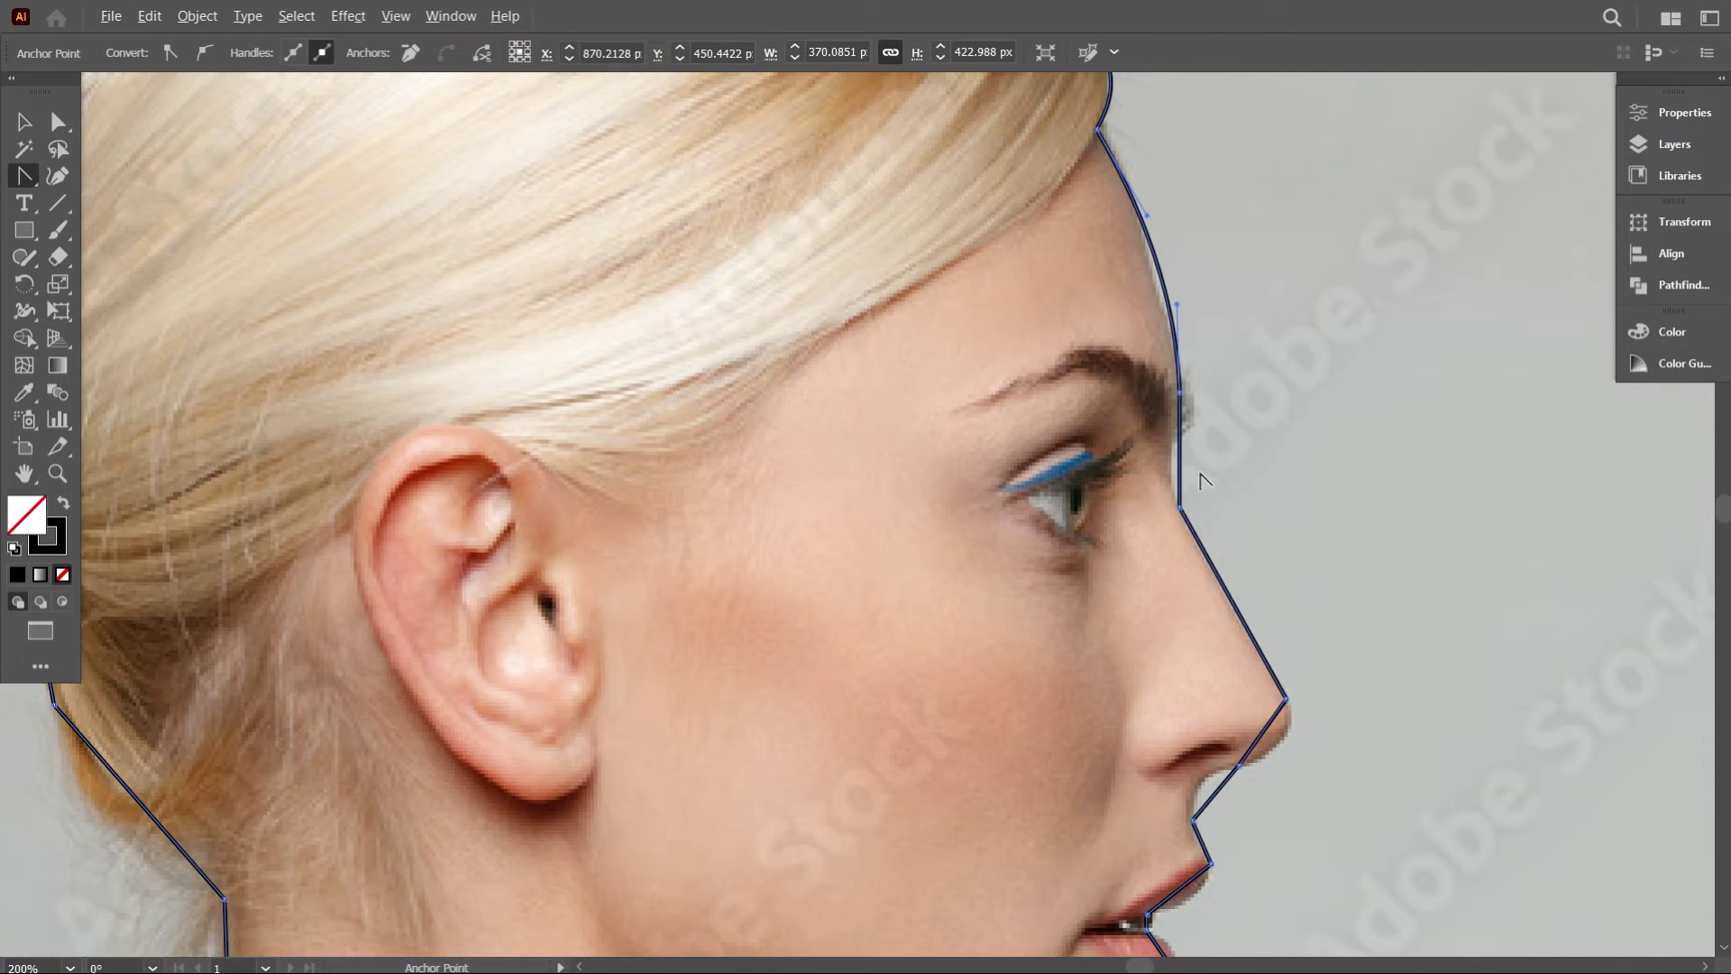
alt+scroll(1192, 479, up, 2)
drag(1168, 446, 1151, 455)
alt+scroll(1086, 463, down, 1)
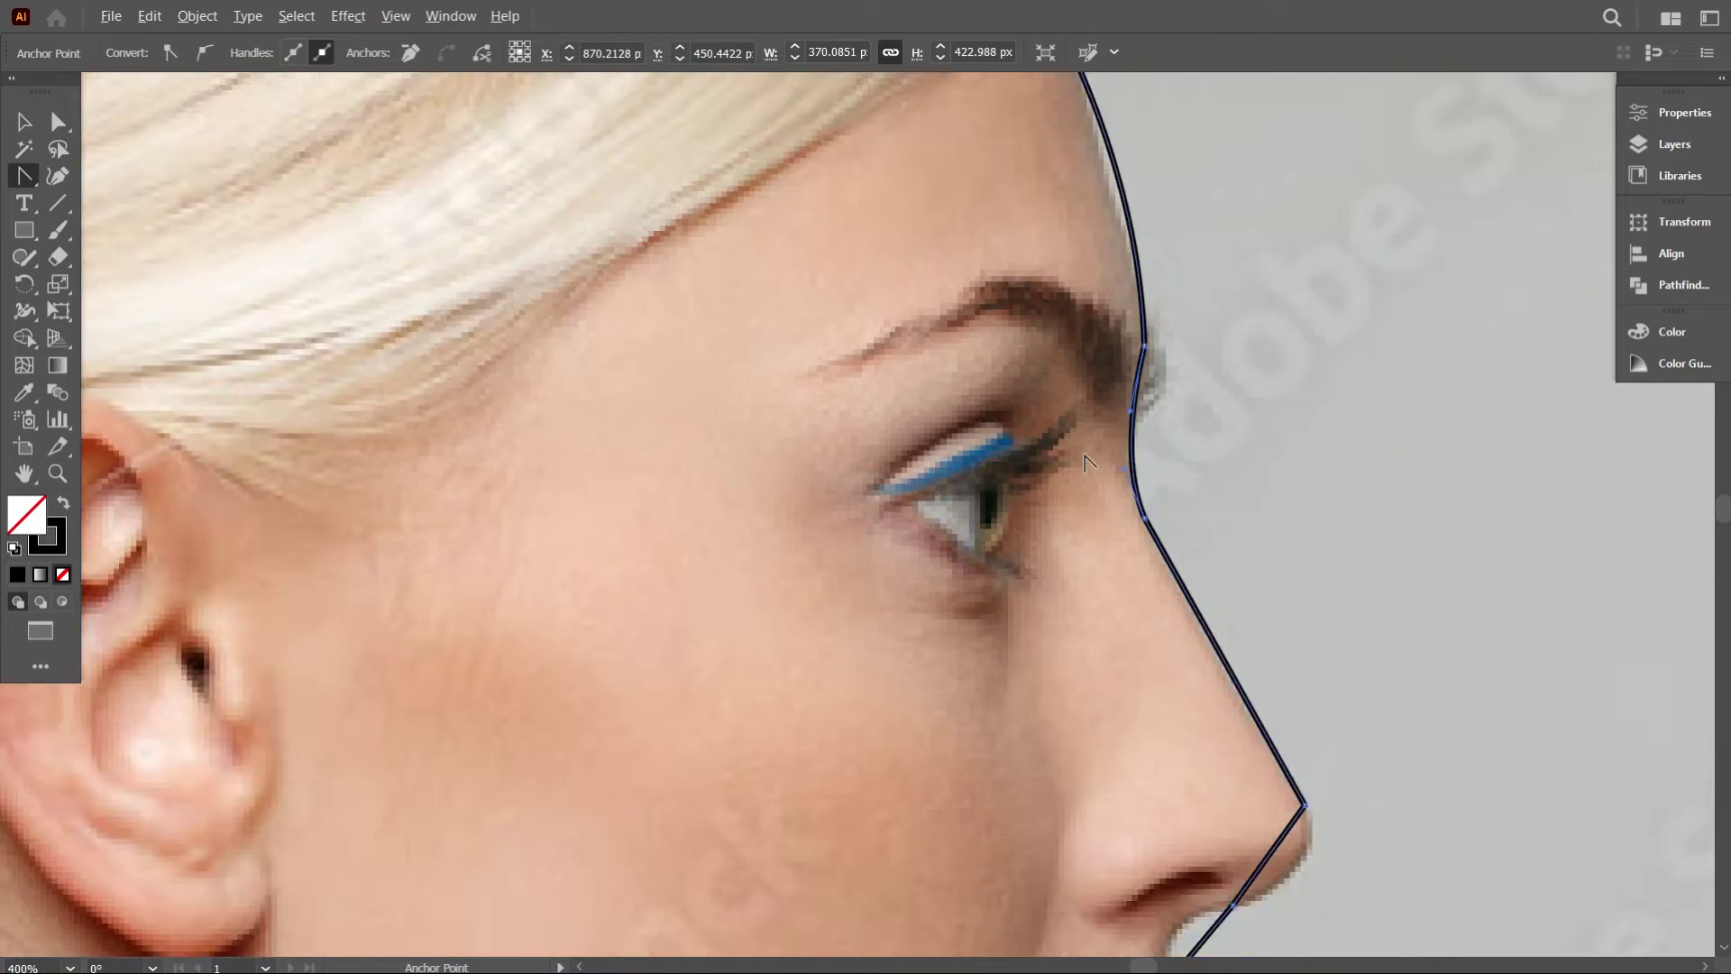
Round the nose tip segment outward and curve the segment from the nose underside into the hollow above the upper lip.
alt+scroll(1163, 529, down, 4)
alt+scroll(1163, 532, up, 3)
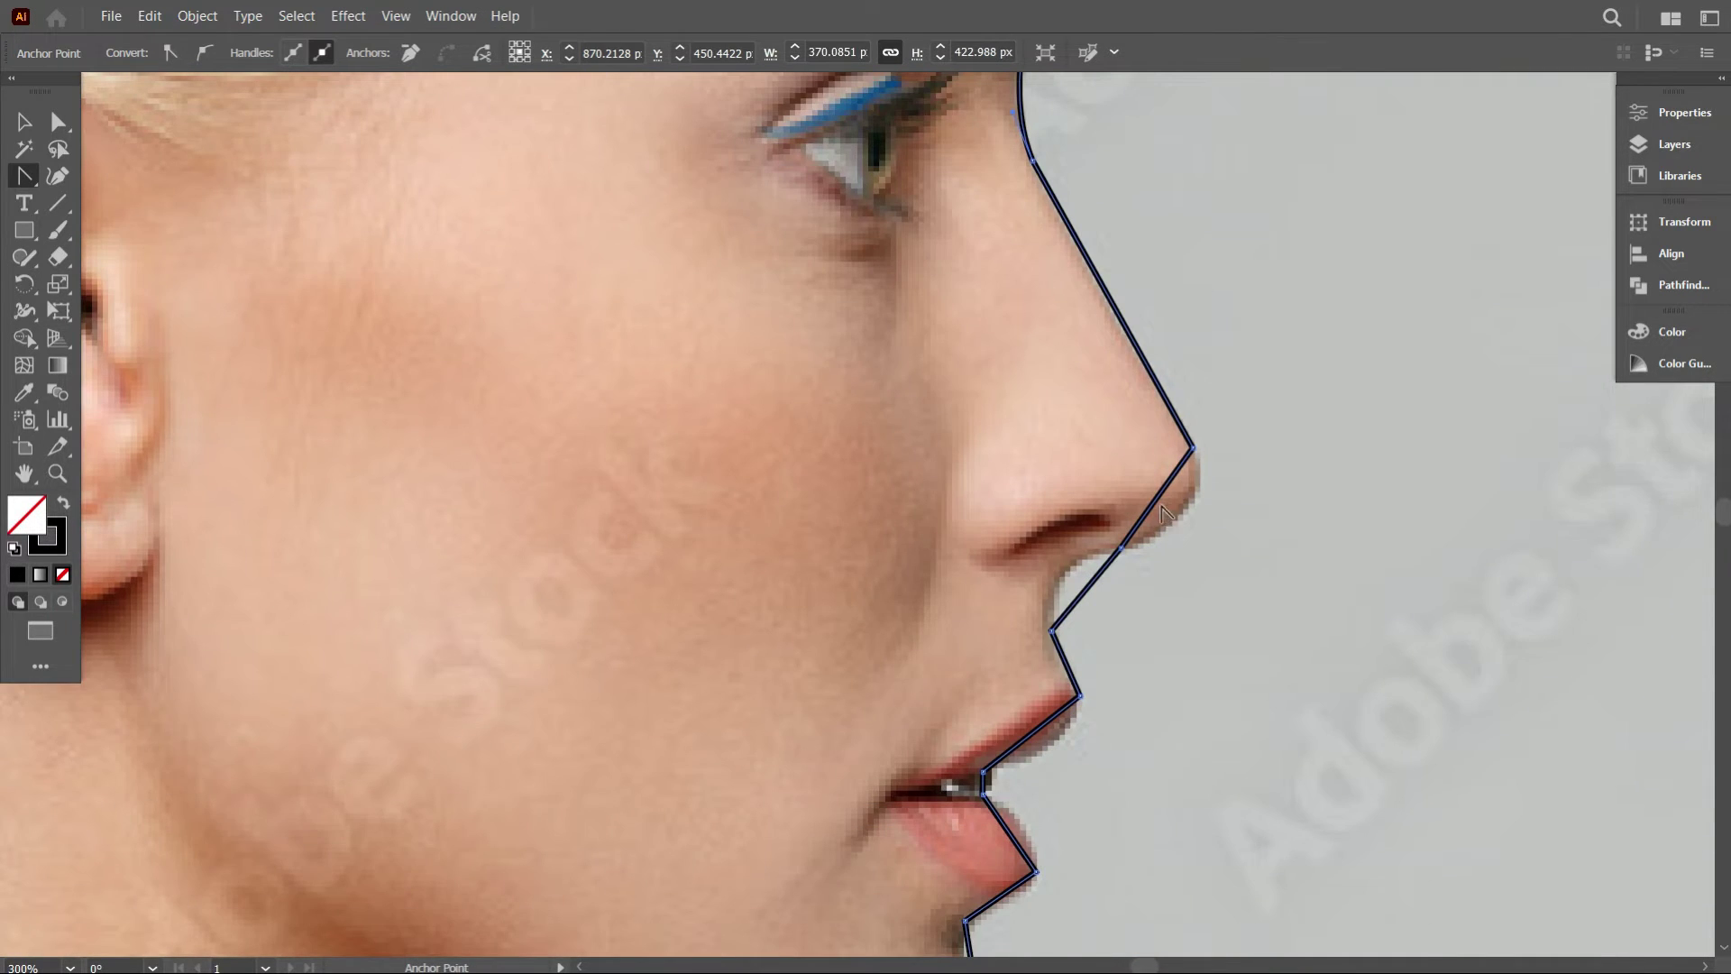
drag(1158, 505, 1195, 512)
scroll(1121, 514, down, 3)
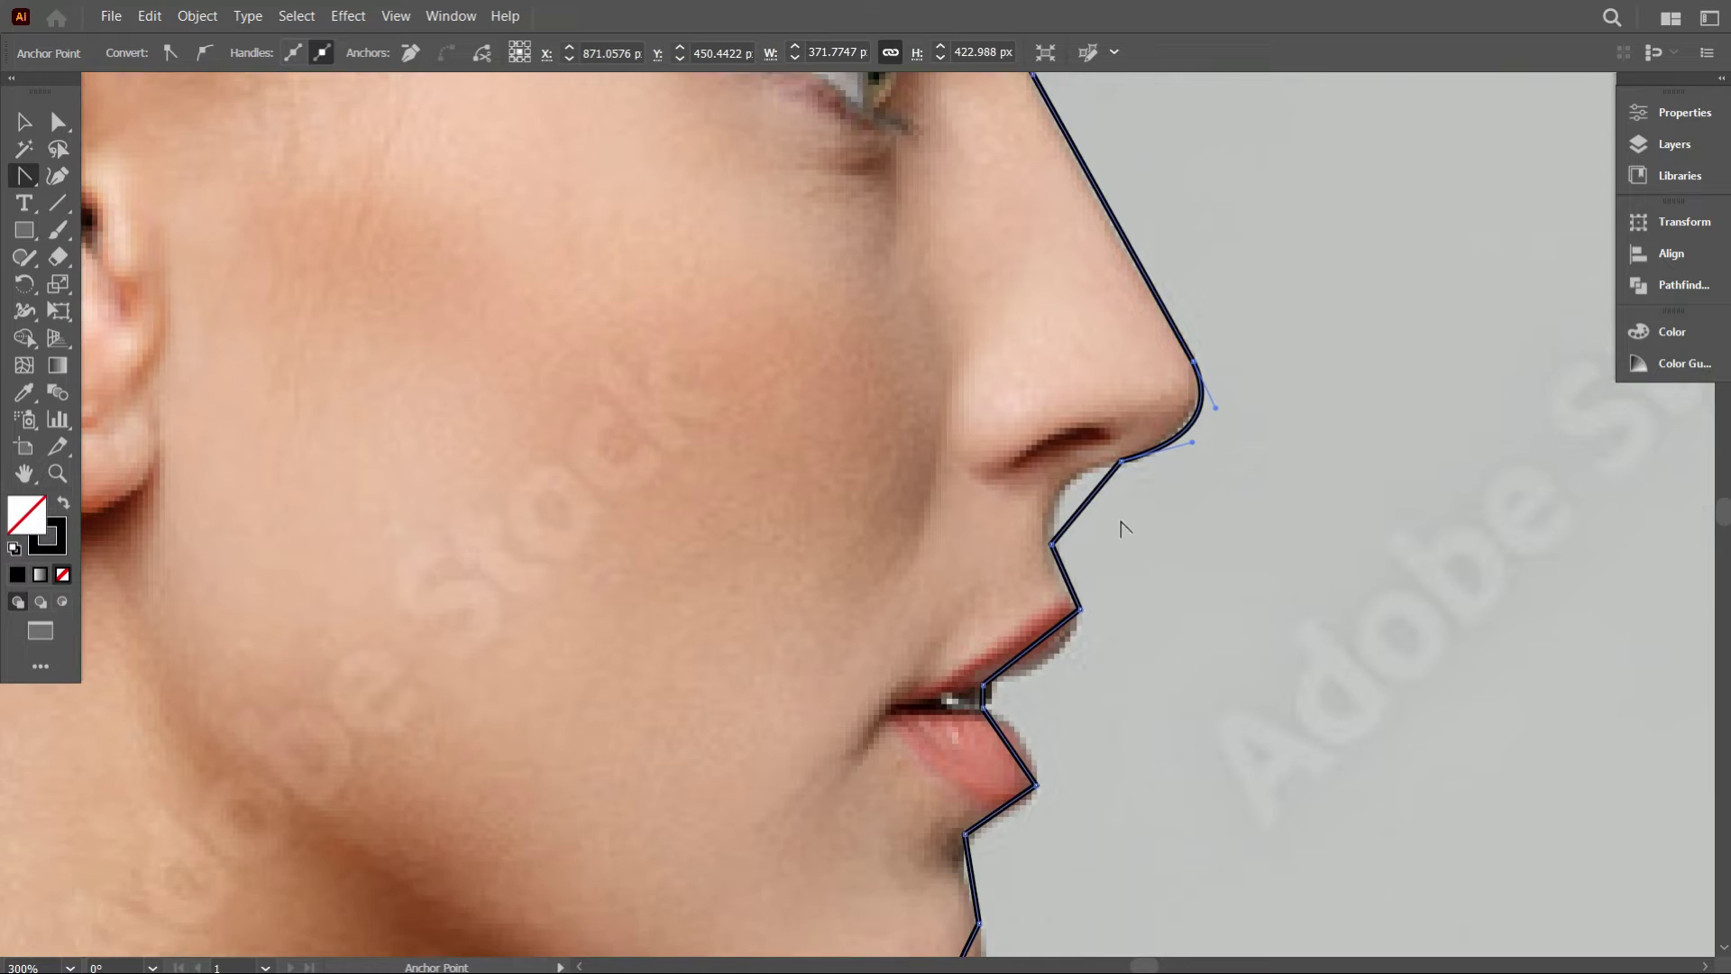
scroll(1110, 530, up, 2)
drag(1057, 437, 1005, 412)
scroll(990, 423, down, 3)
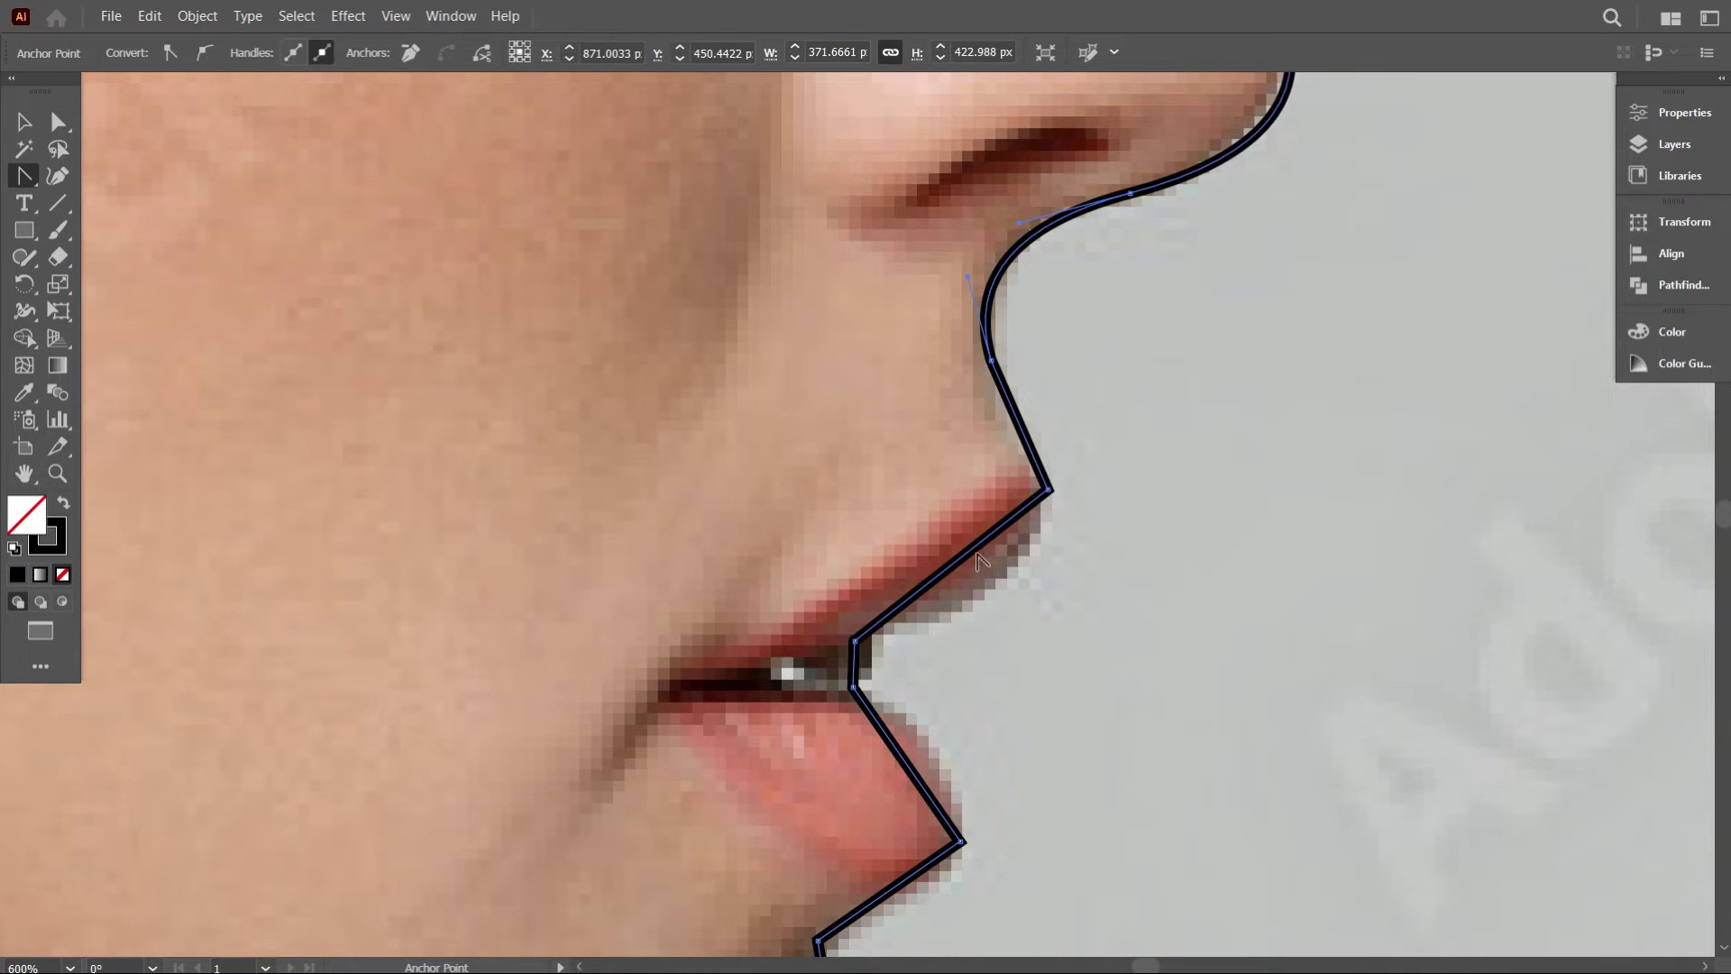
Curve the upper lip, mouth opening and lower lip segments to match the lip contours.
drag(967, 549, 1028, 572)
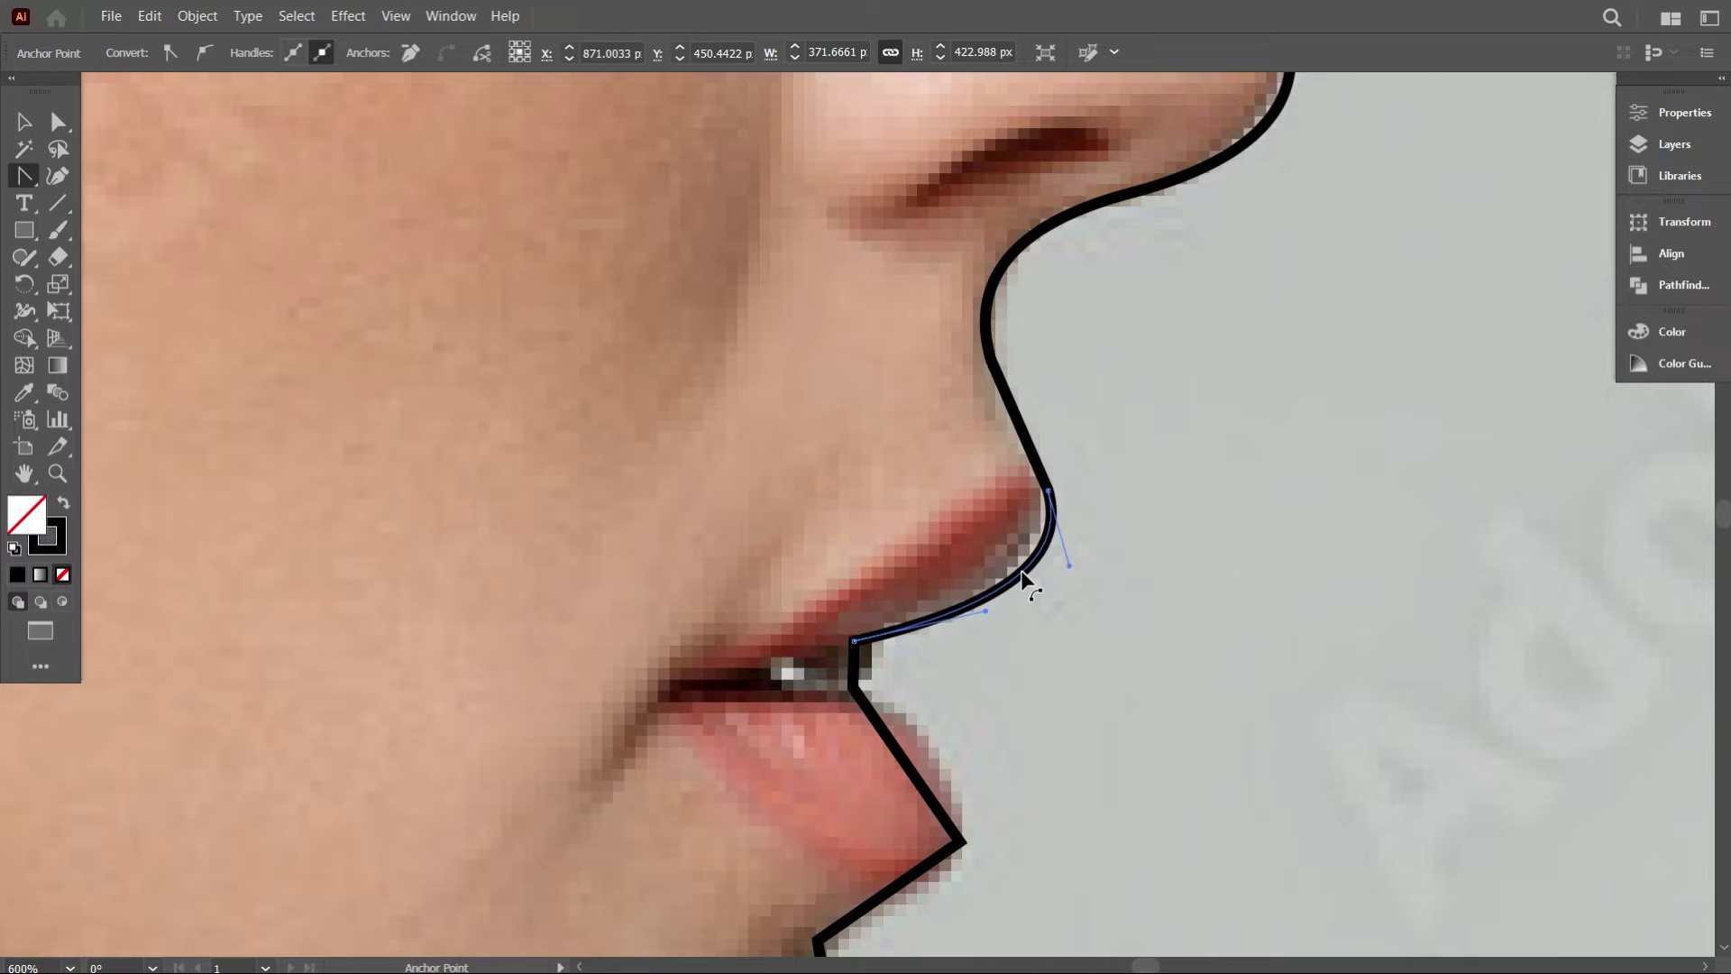
scroll(895, 607, down, 2)
click(853, 561)
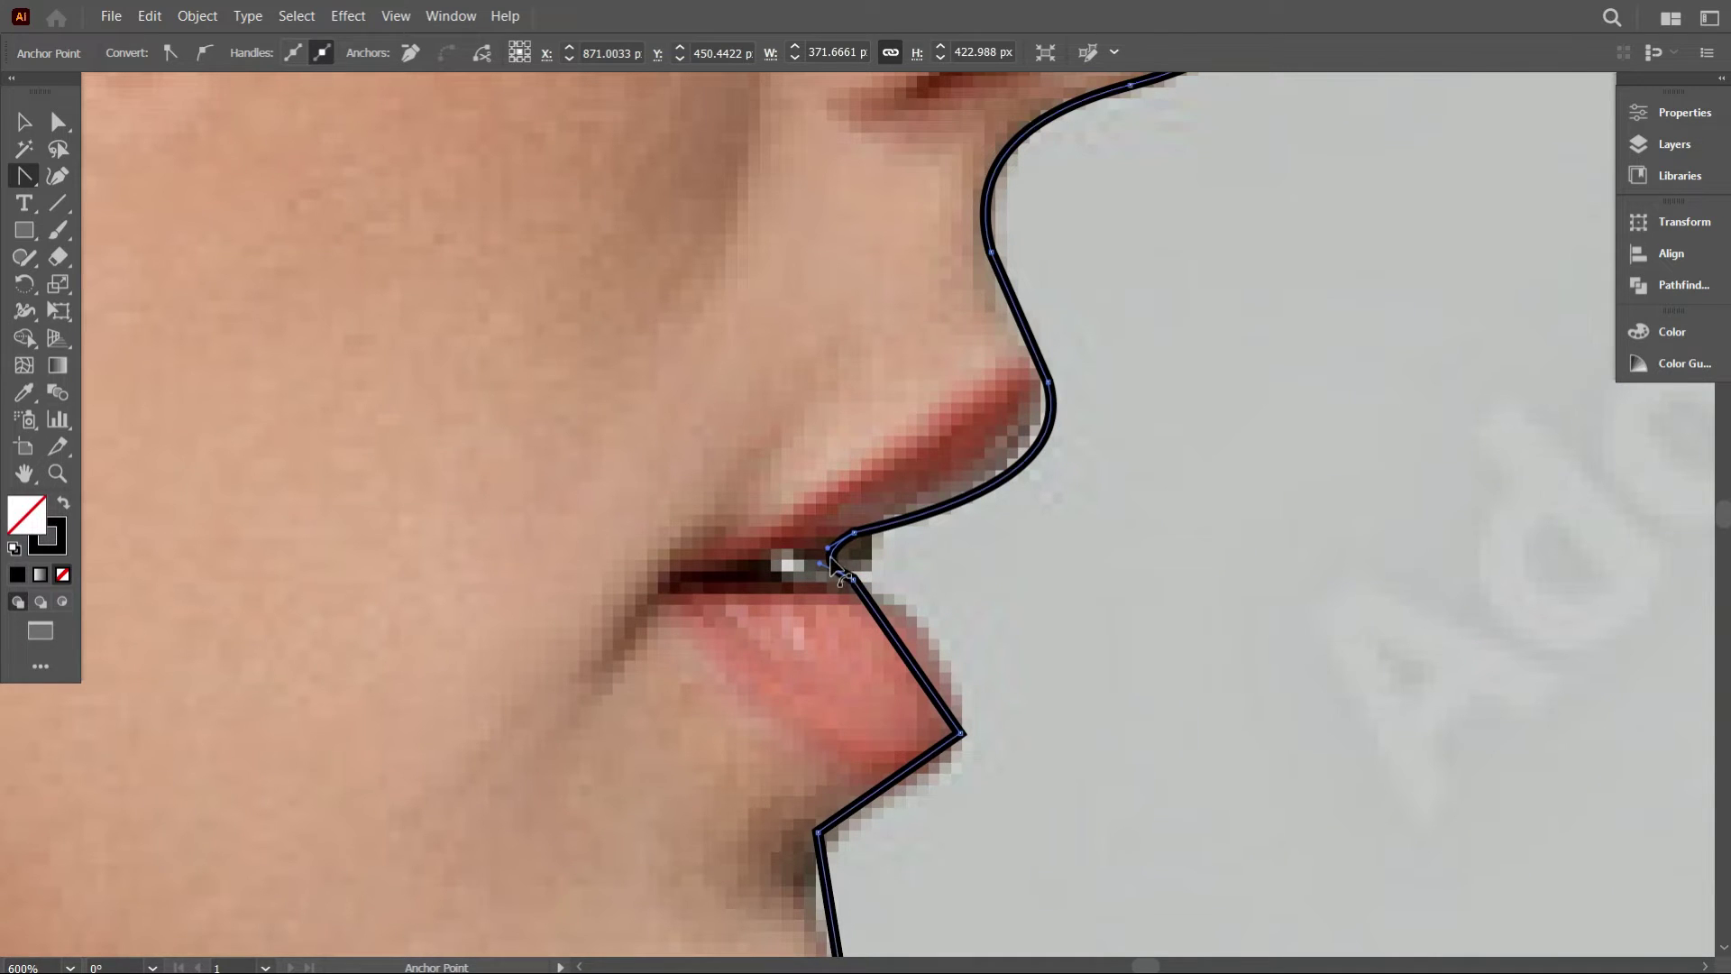
scroll(884, 586, down, 1)
drag(919, 613, 920, 573)
scroll(928, 621, down, 2)
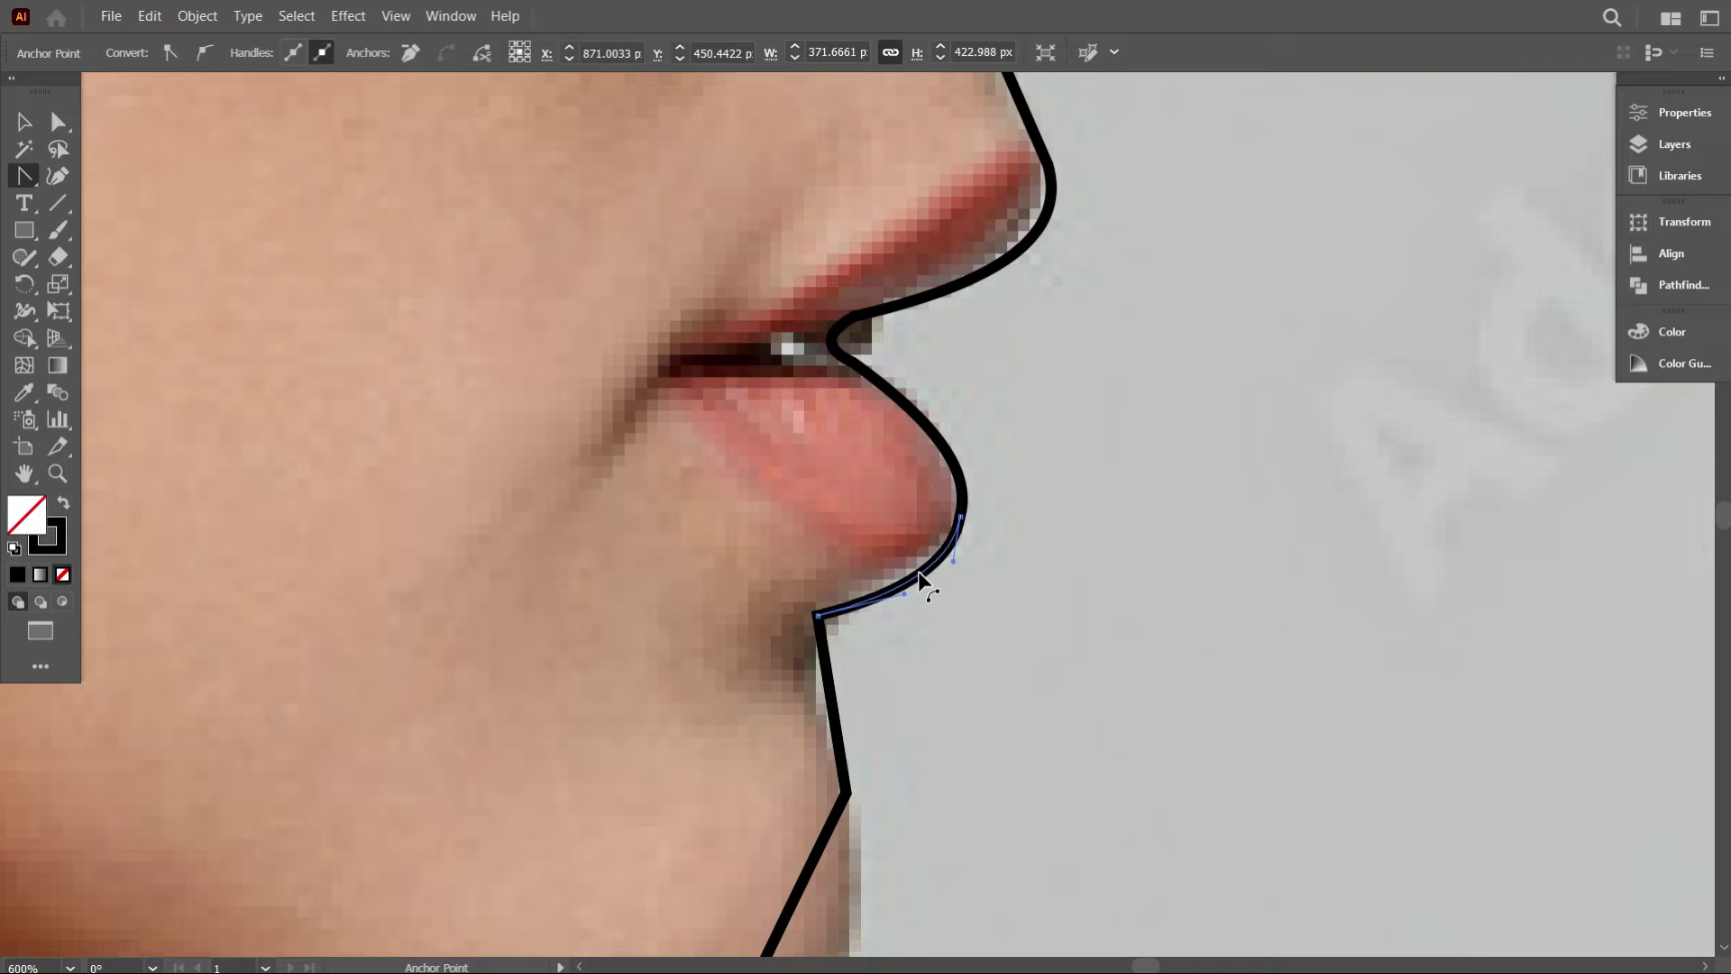
Bend the segment below the lower lip inward and round the chin segment outward, adjusting its handles to fit the chin.
scroll(852, 568, down, 2)
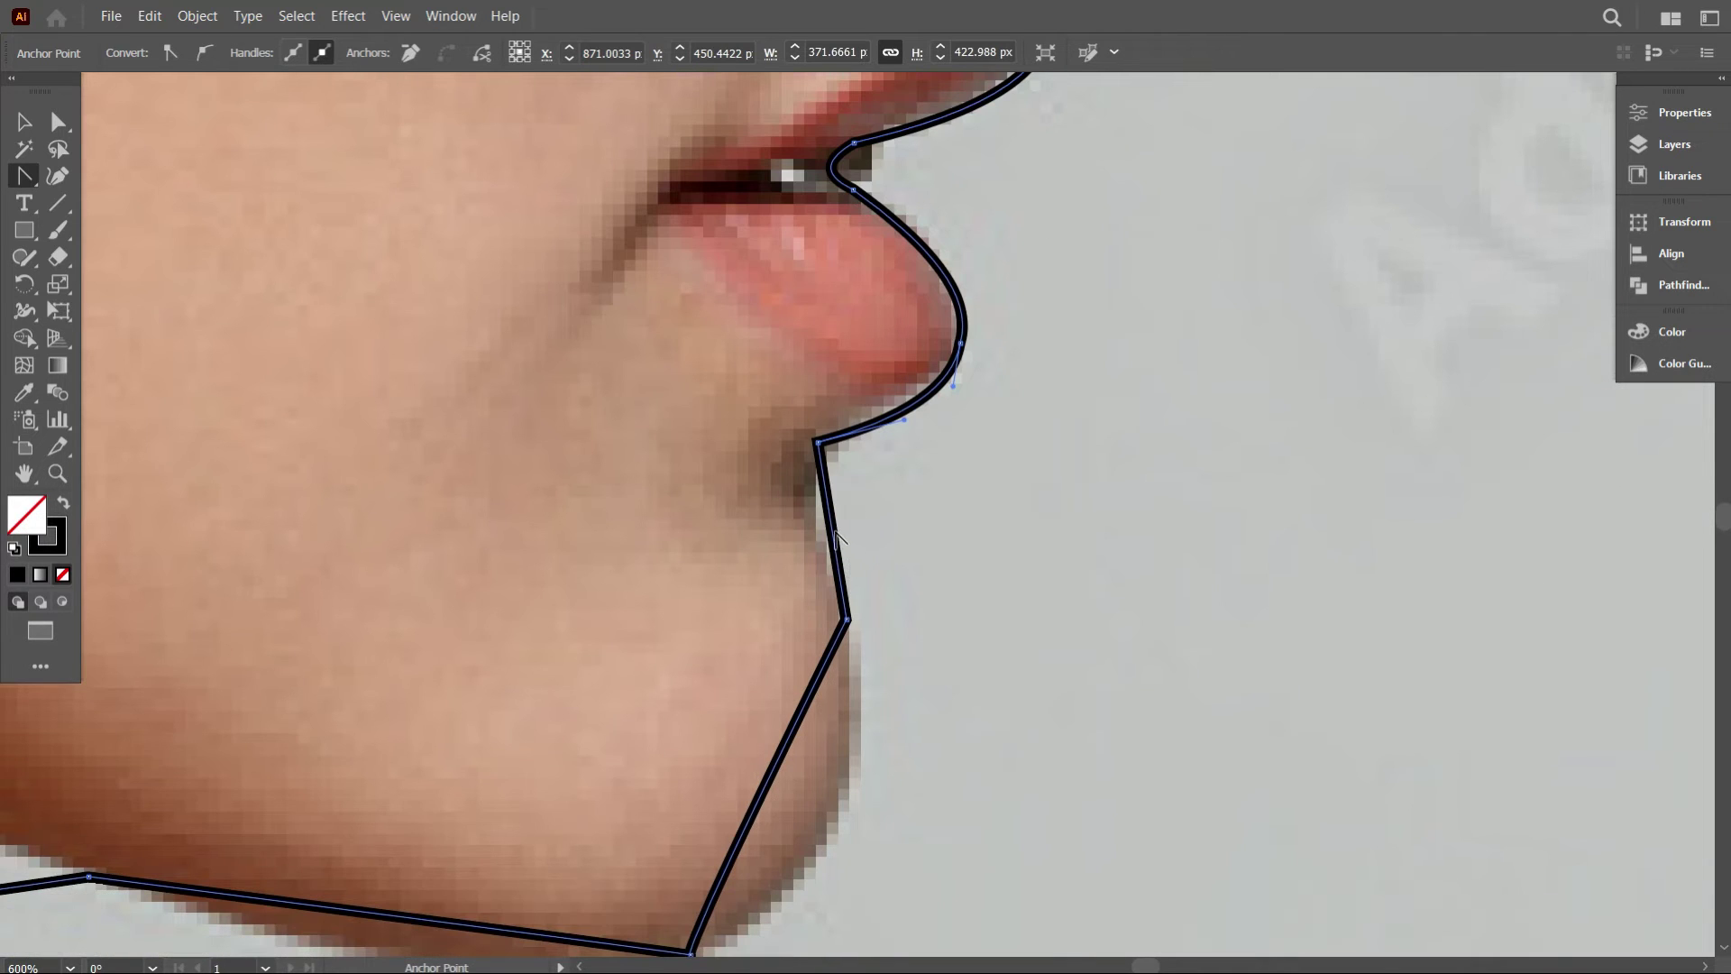
drag(831, 530, 811, 523)
scroll(816, 534, down, 3)
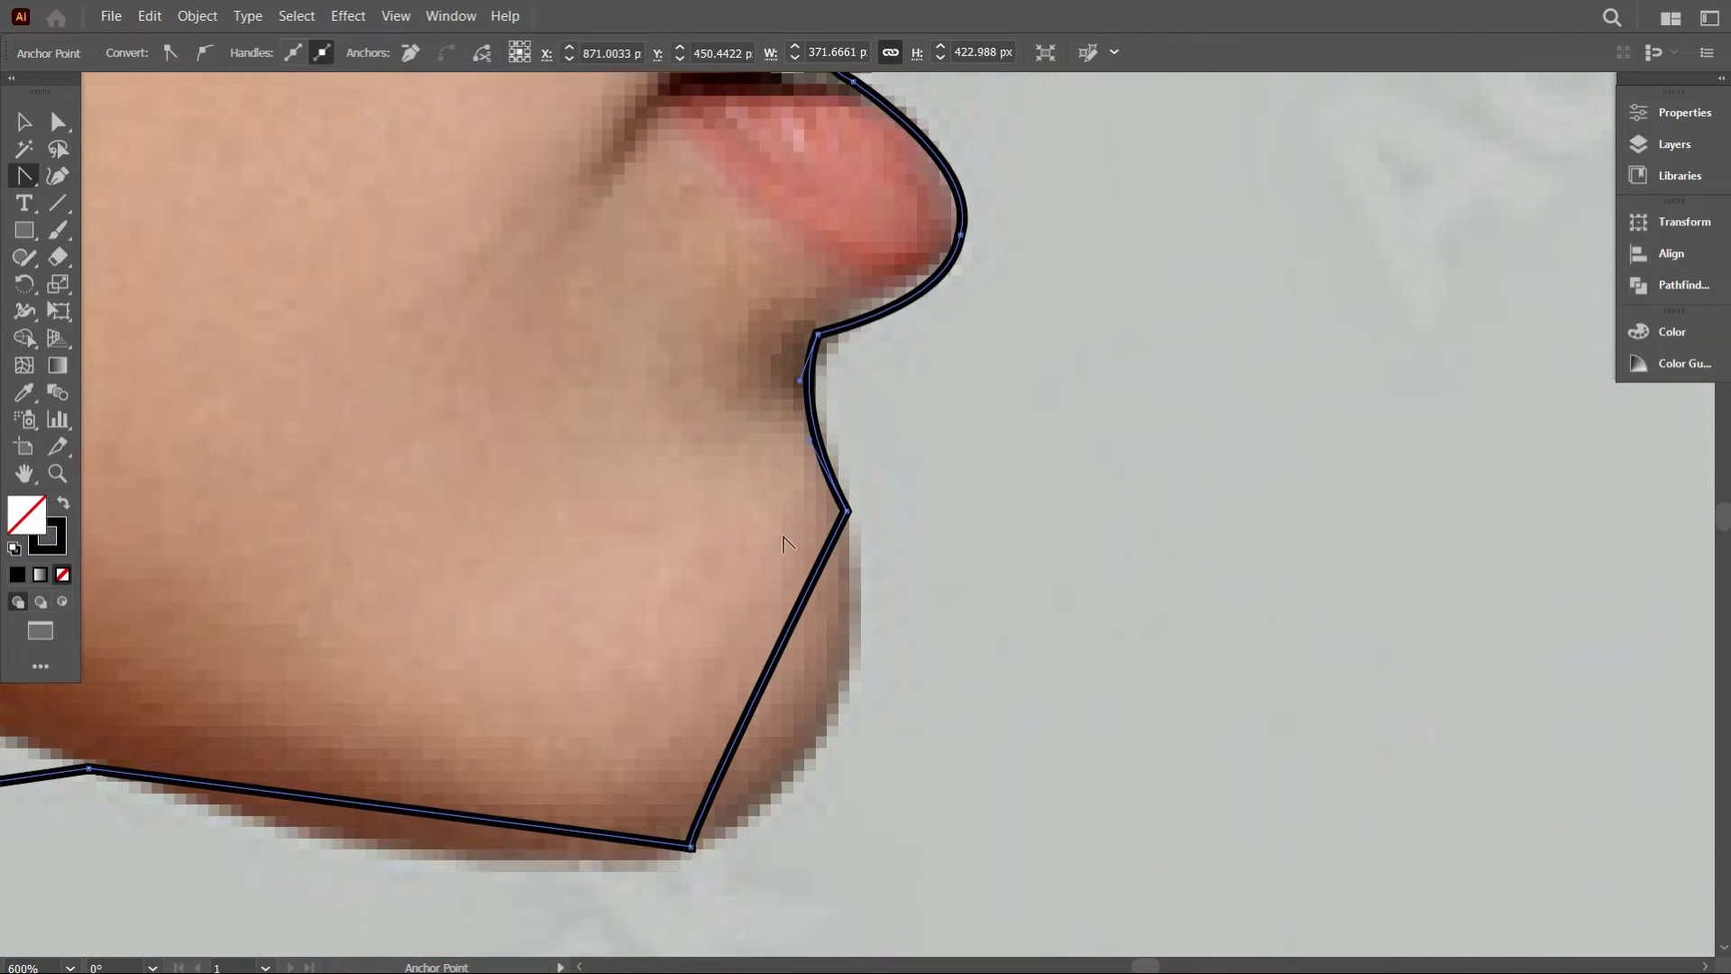
mouse_move(784, 512)
mouse_down()
mouse_move(827, 529)
mouse_move(818, 595)
mouse_move(831, 580)
mouse_move(781, 533)
mouse_move(850, 559)
mouse_move(769, 533)
mouse_up()
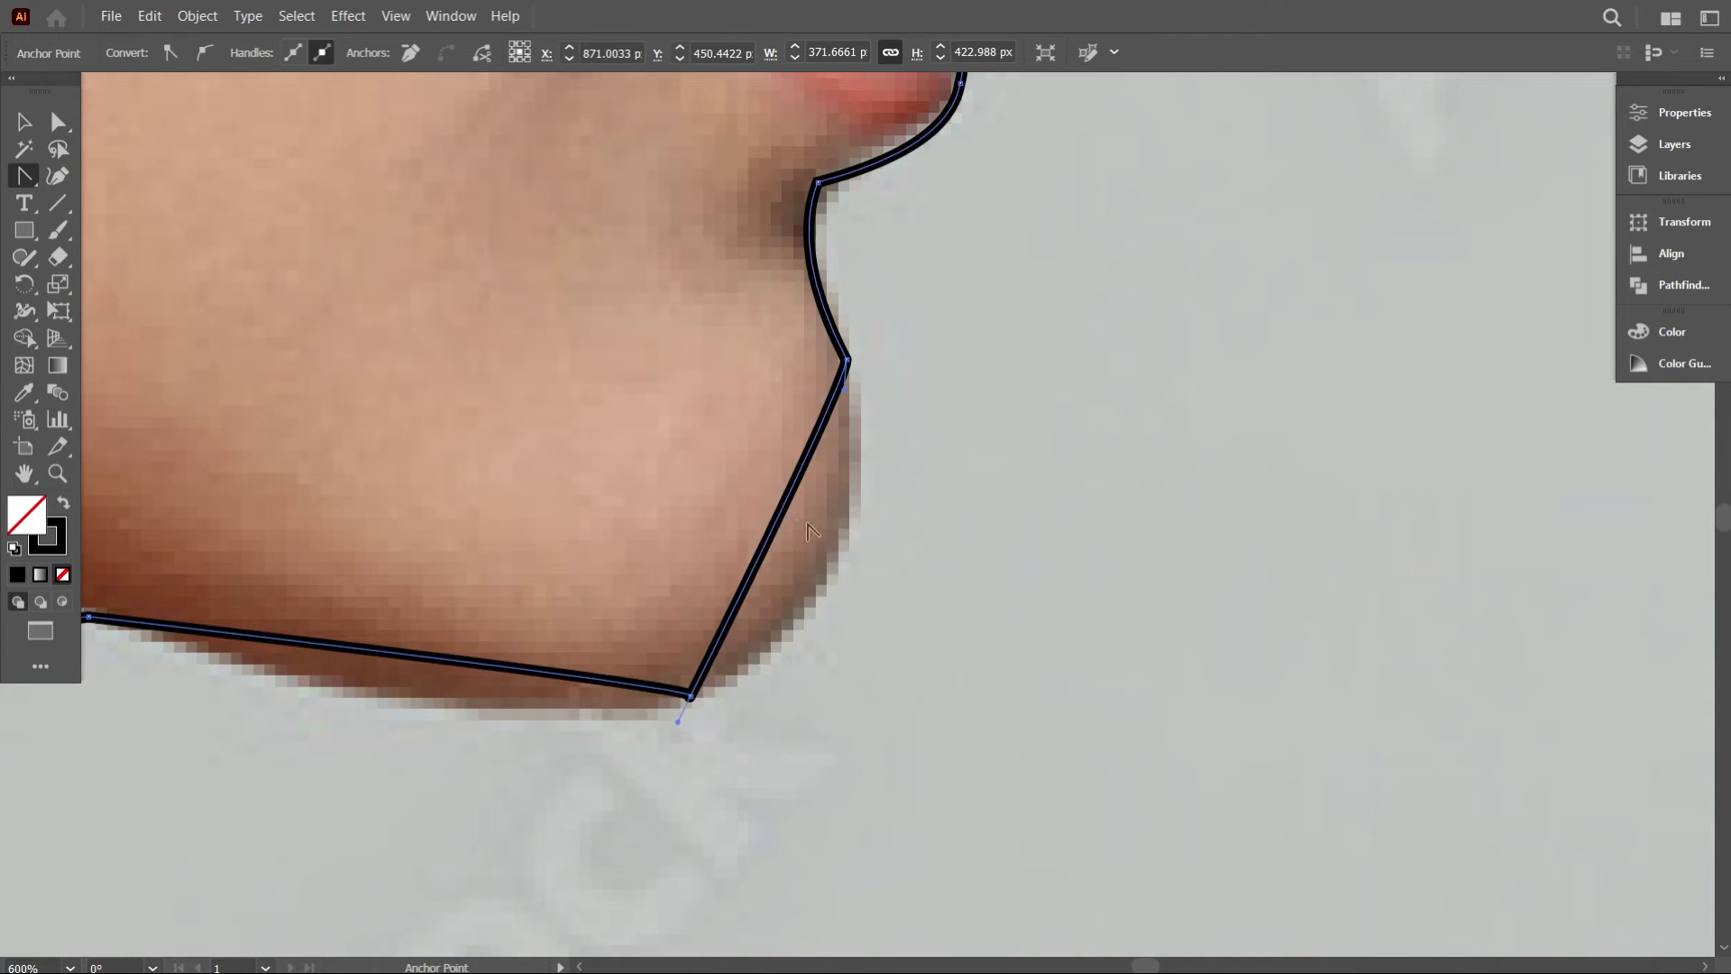
drag(799, 473, 840, 565)
scroll(746, 703, down, 1)
drag(716, 714, 739, 591)
click(914, 455)
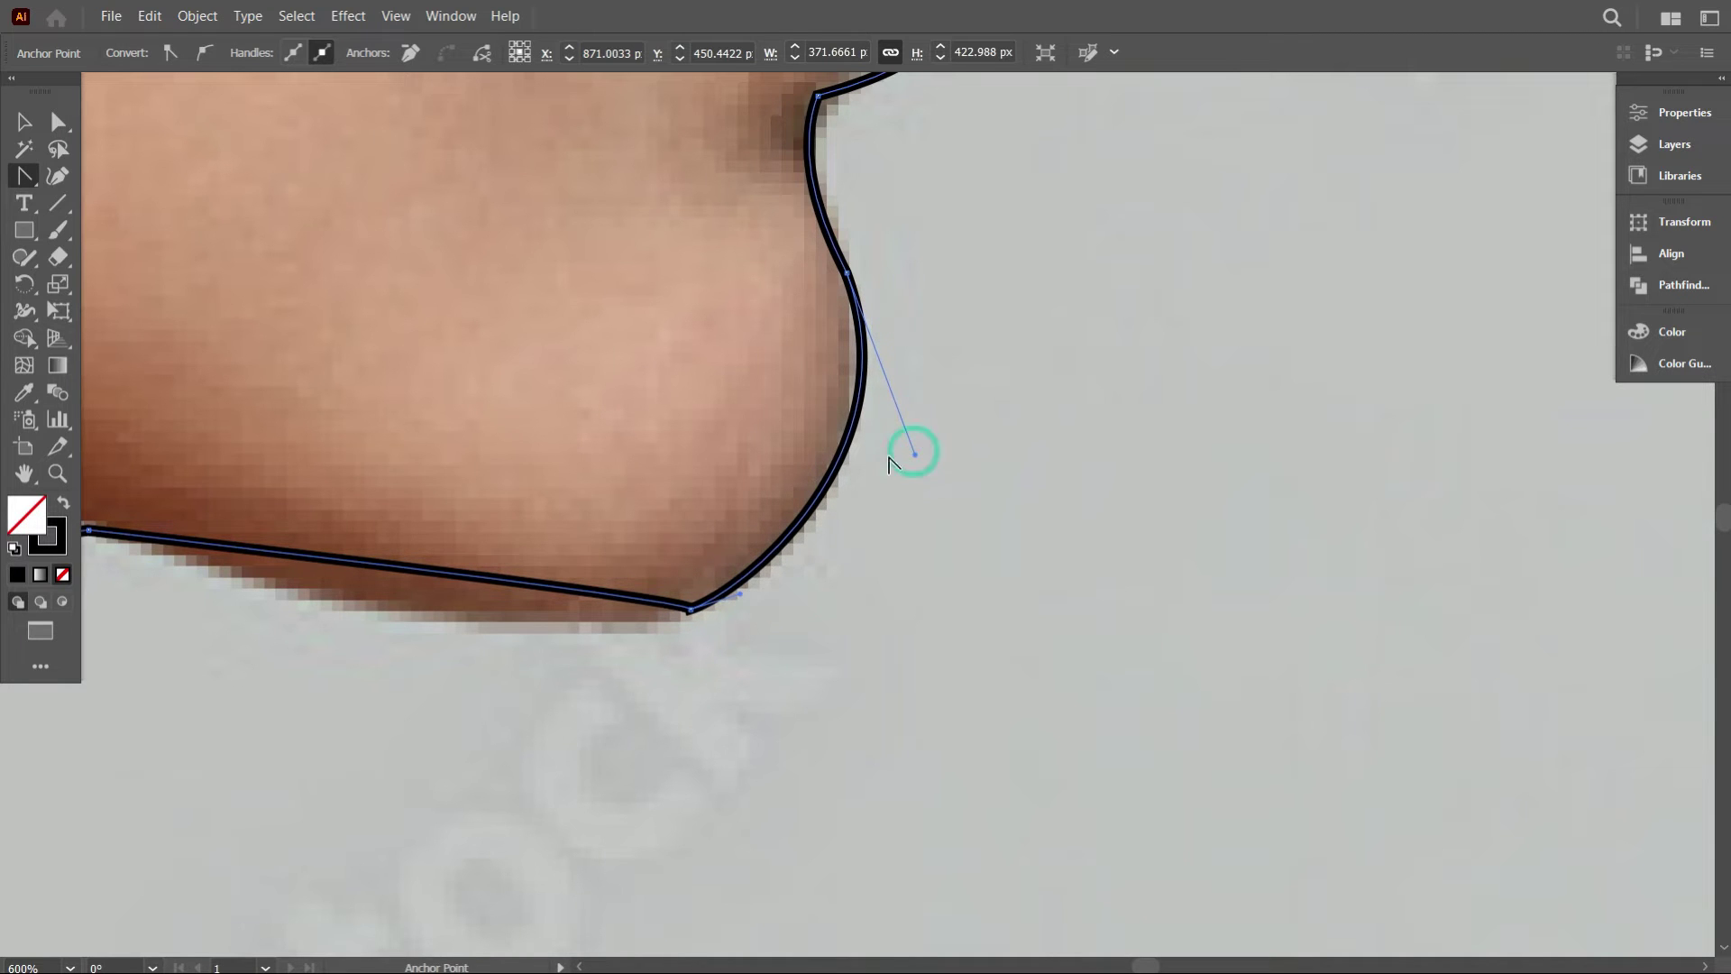
drag(913, 455, 899, 487)
Curve the segment along the underside of the jaw and reposition its handle at the neck end to follow the jawline.
scroll(824, 363, down, 3)
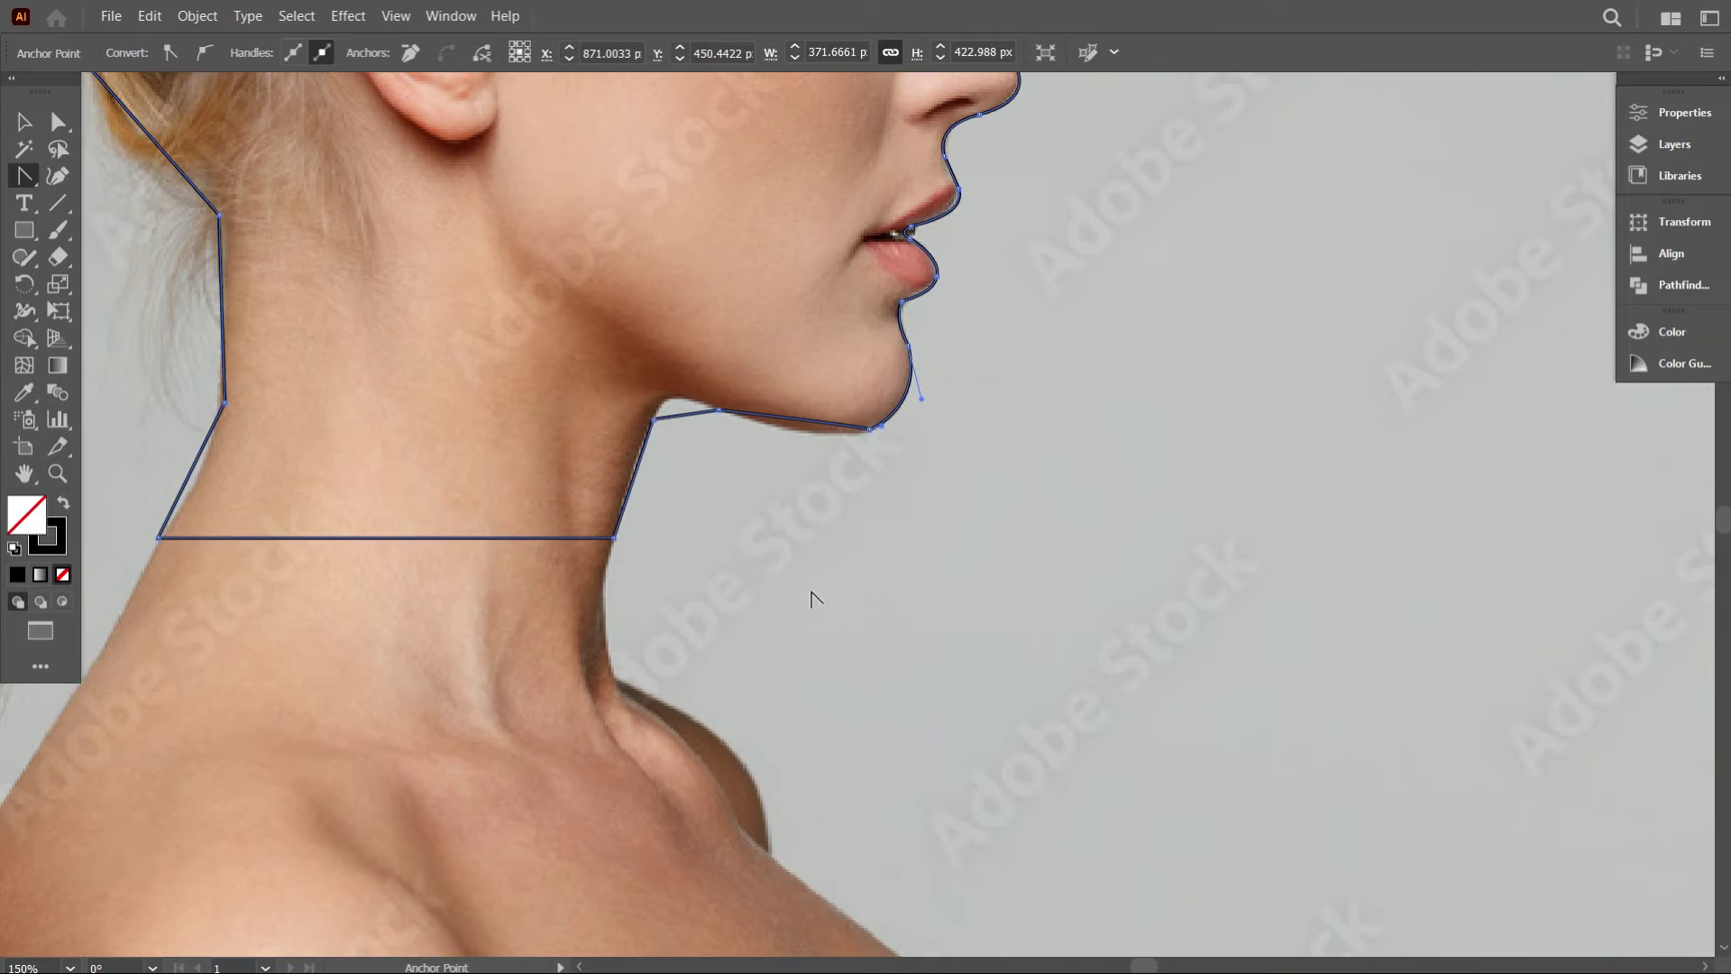
scroll(811, 598, up, 4)
drag(908, 422, 873, 457)
scroll(771, 444, up, 1)
scroll(771, 454, up, 2)
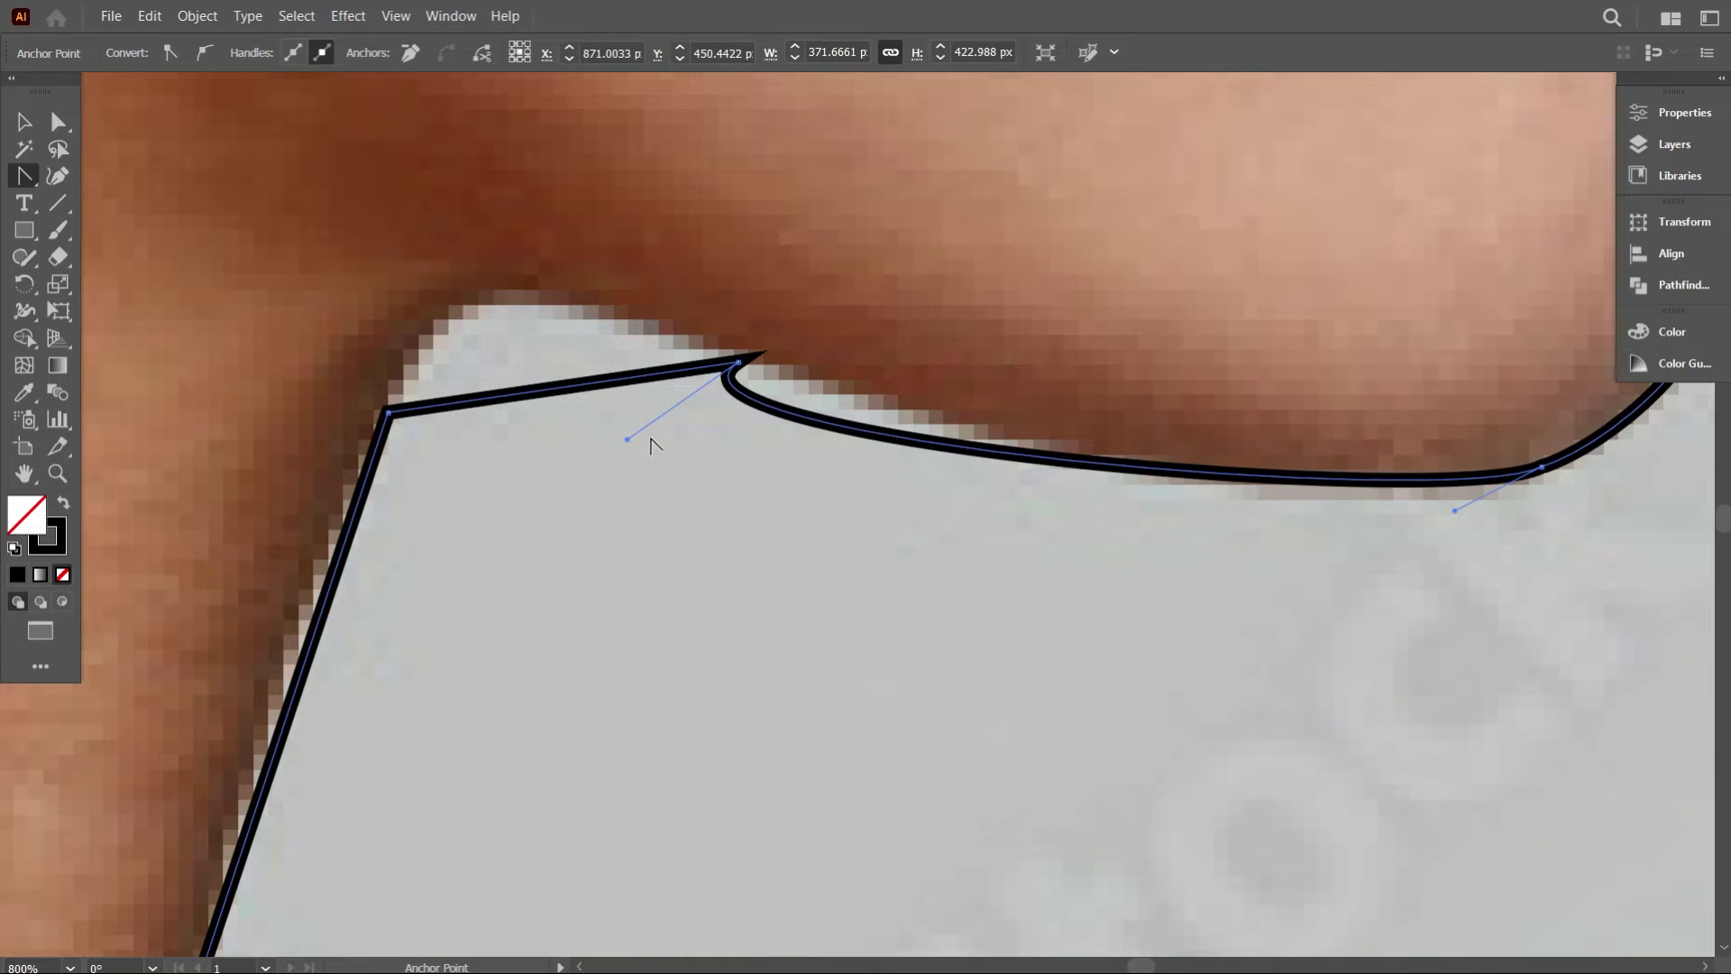
drag(626, 440, 1006, 468)
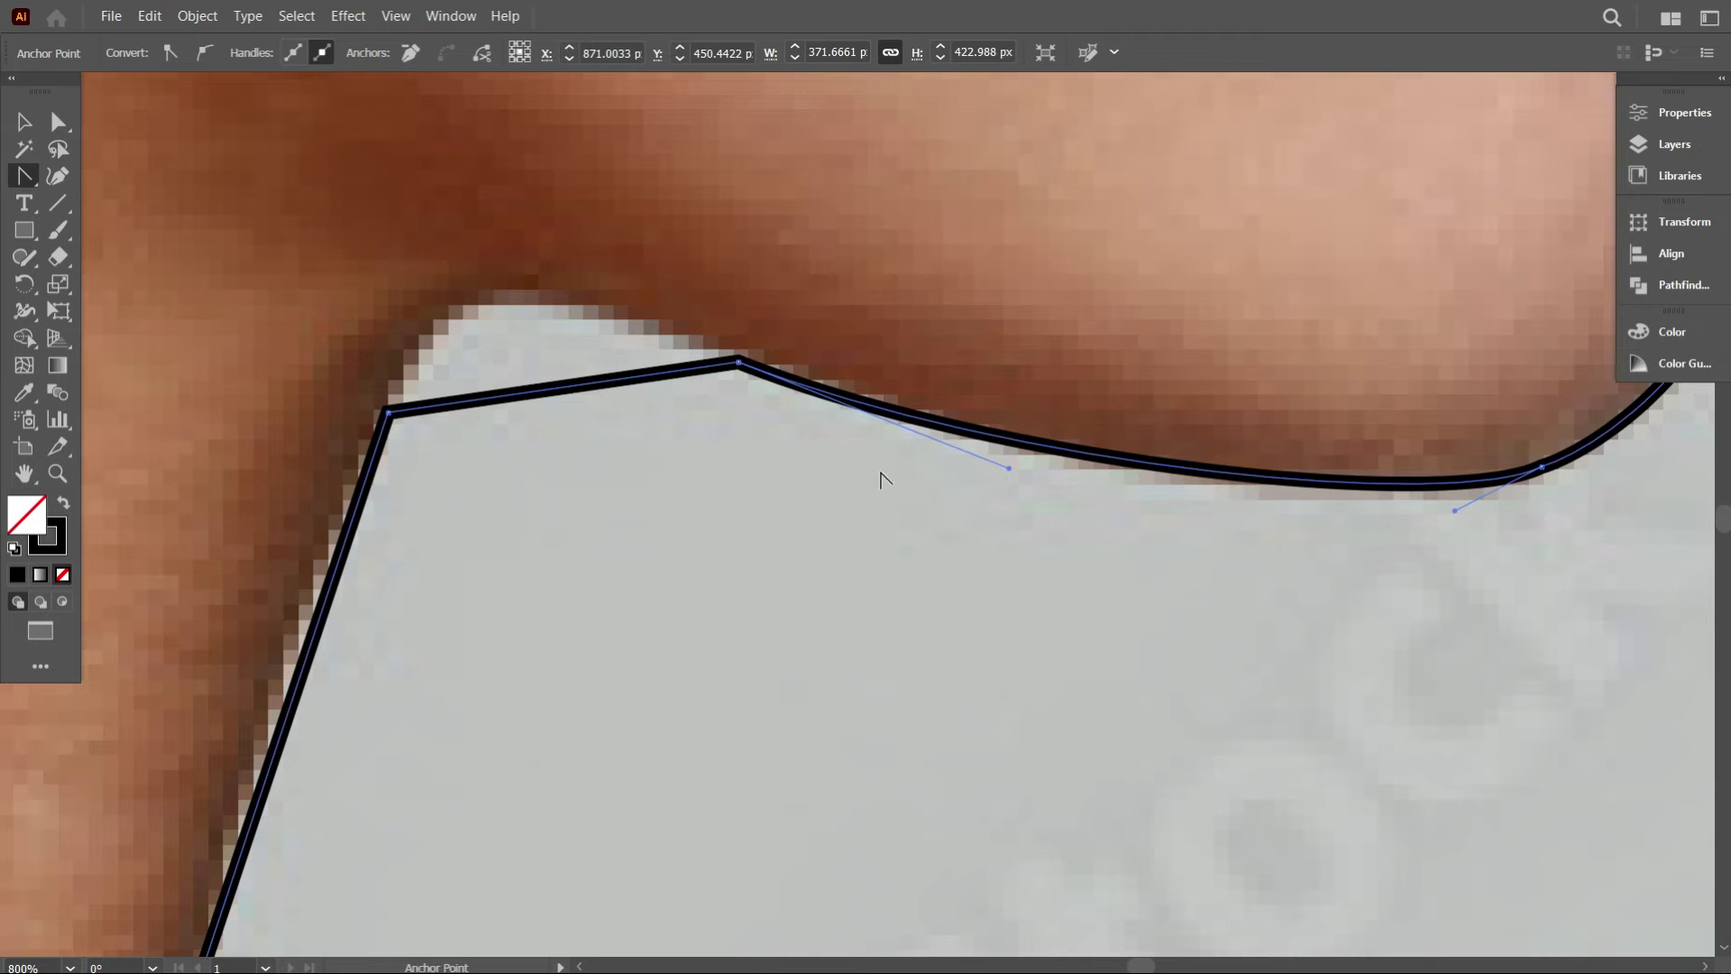
Round the segment where the jaw meets the neck and bend the front neck segment slightly inward.
drag(565, 387, 510, 309)
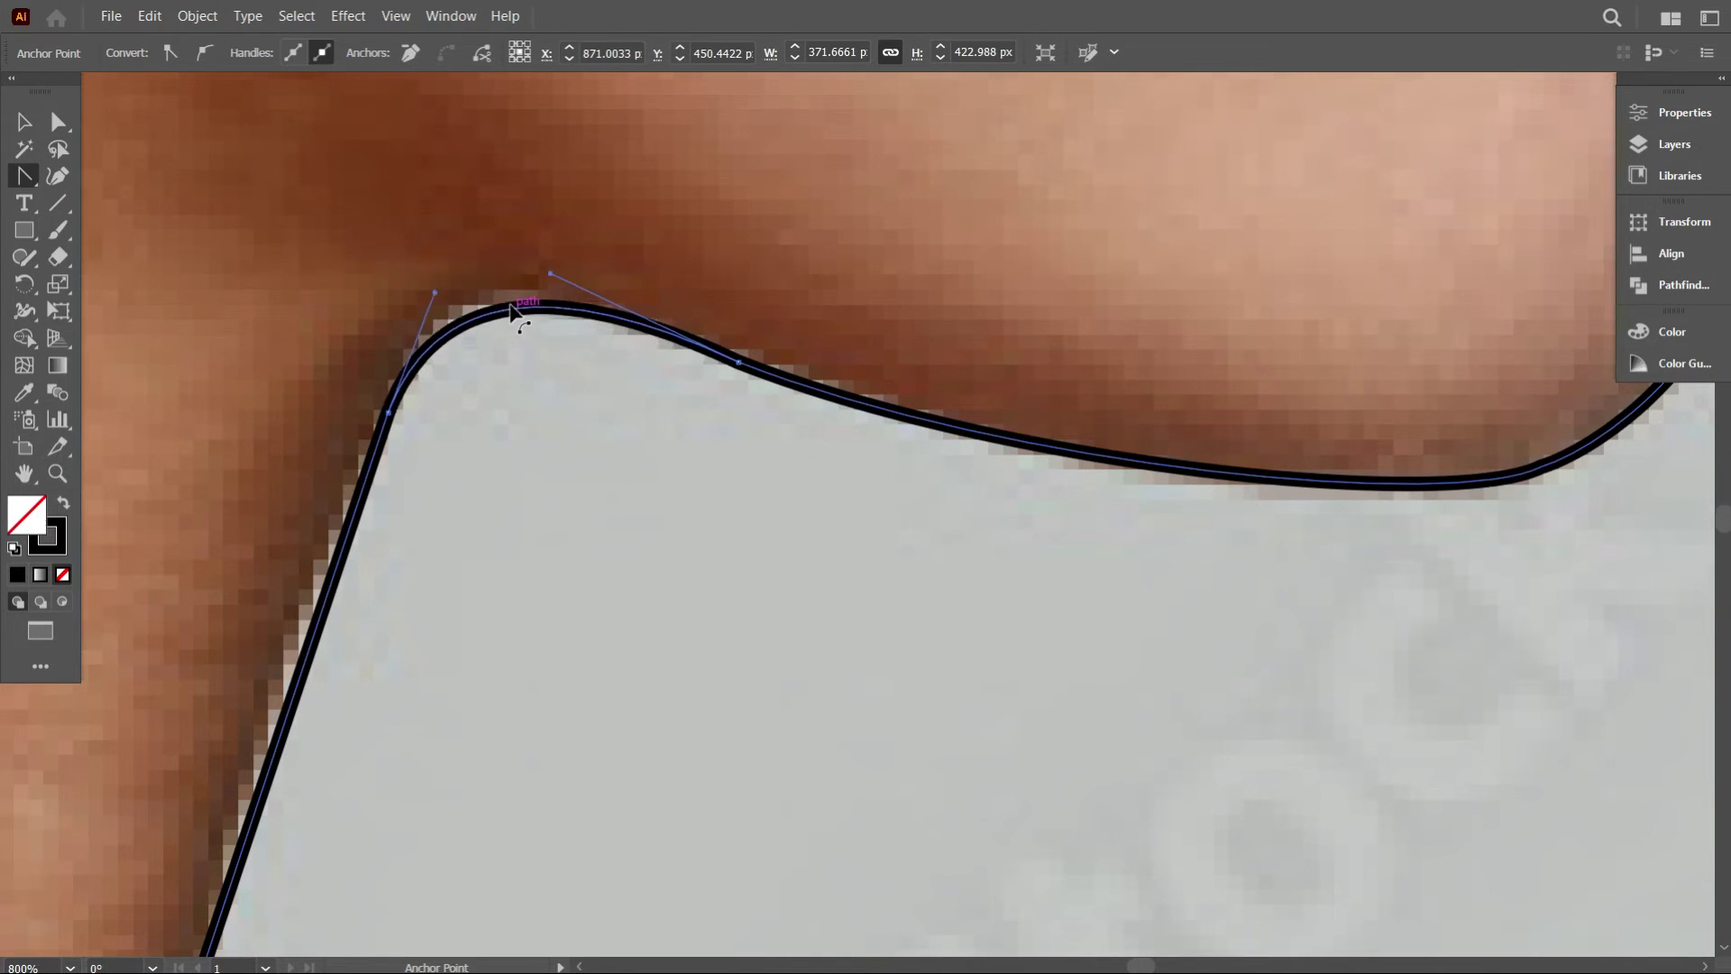
scroll(834, 500, down, 3)
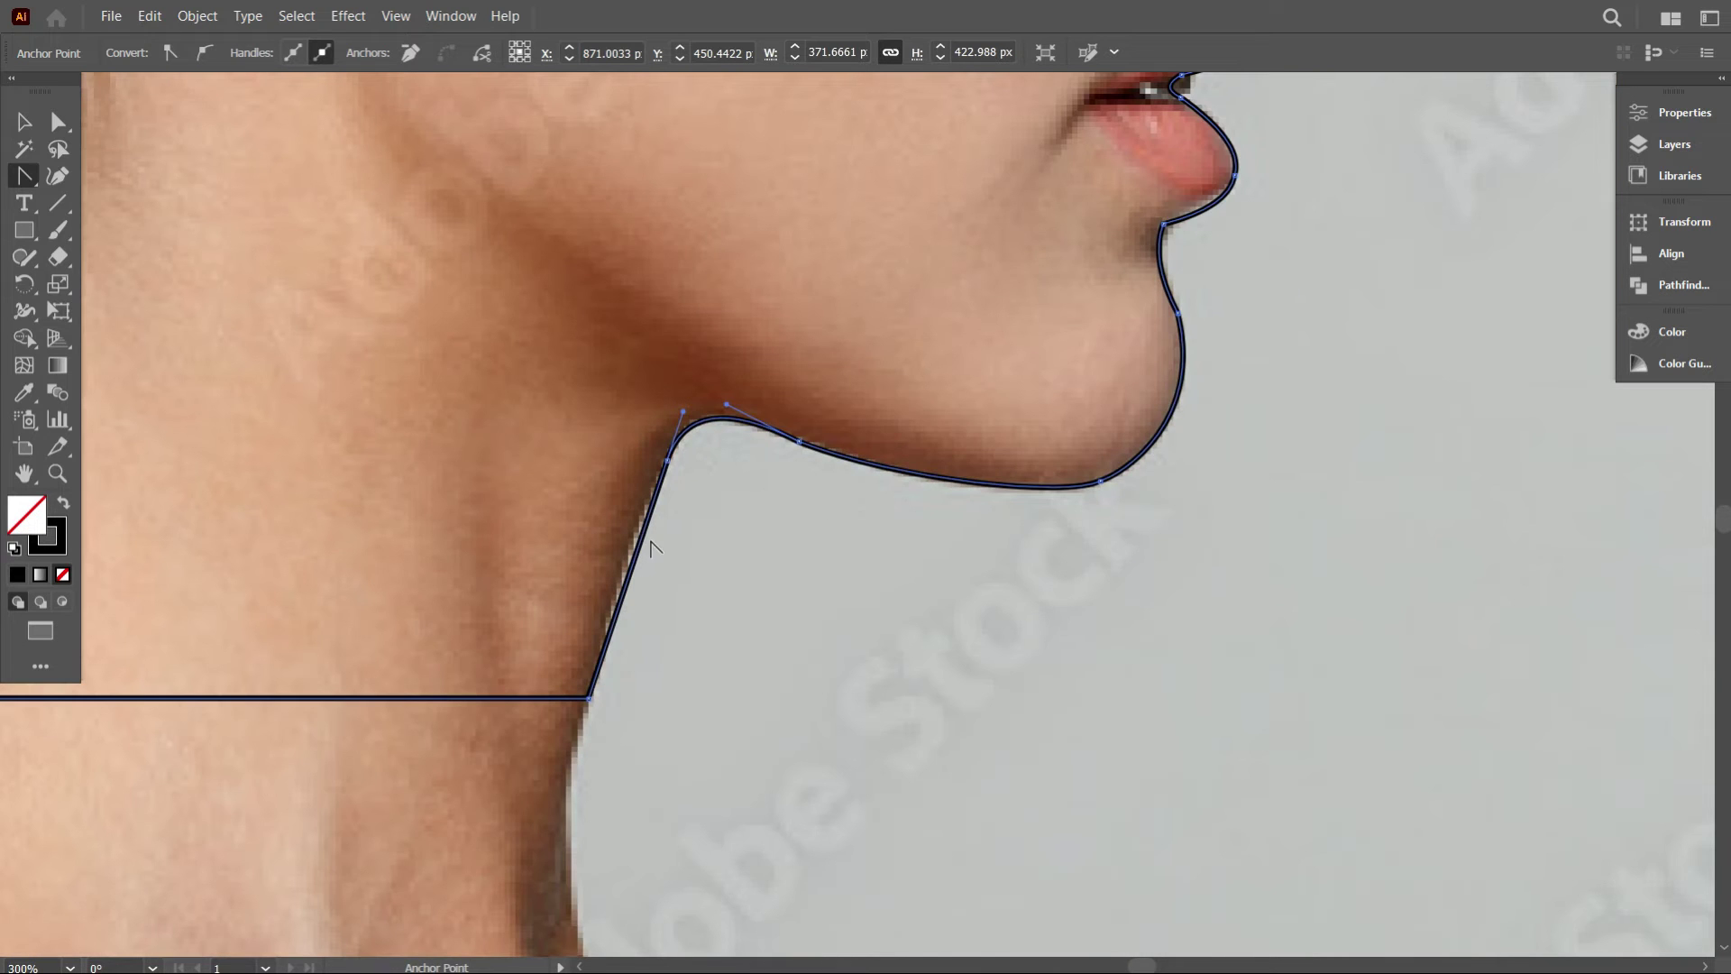
drag(636, 540, 625, 545)
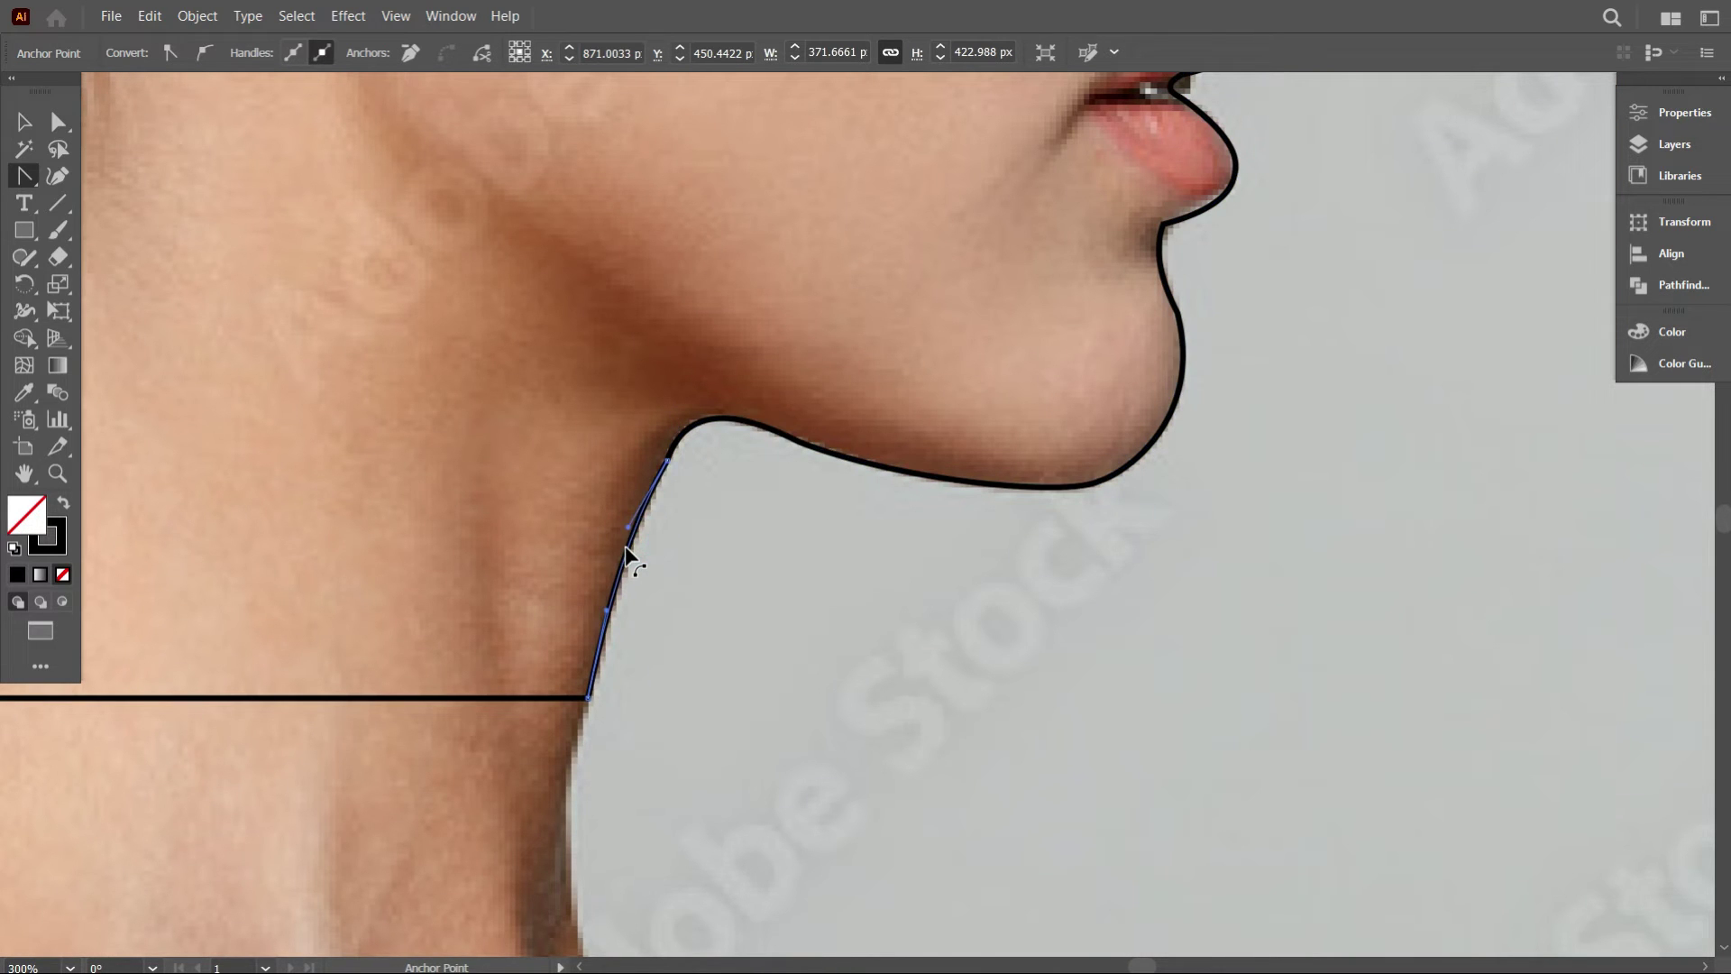
Bend the lower and upper segments along the back of the neck to follow the neck contour.
scroll(629, 554, down, 4)
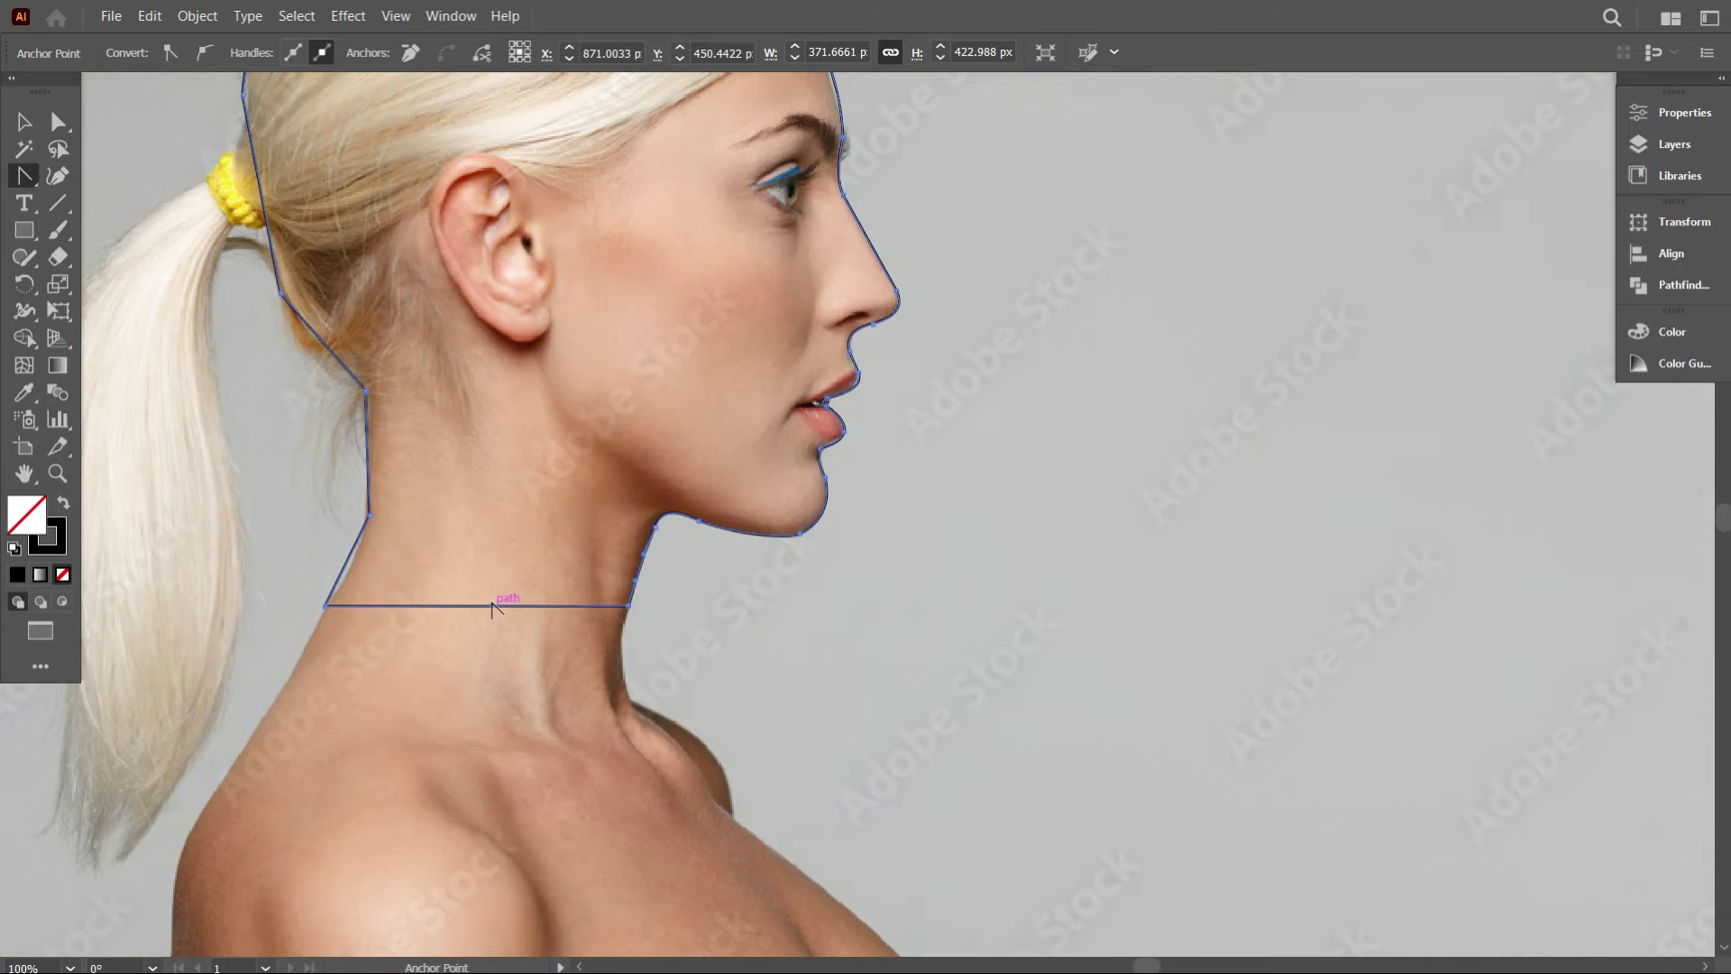
scroll(492, 606, down, 3)
scroll(444, 587, up, 5)
mouse_move(434, 643)
mouse_down()
mouse_move(442, 659)
mouse_move(456, 636)
mouse_up()
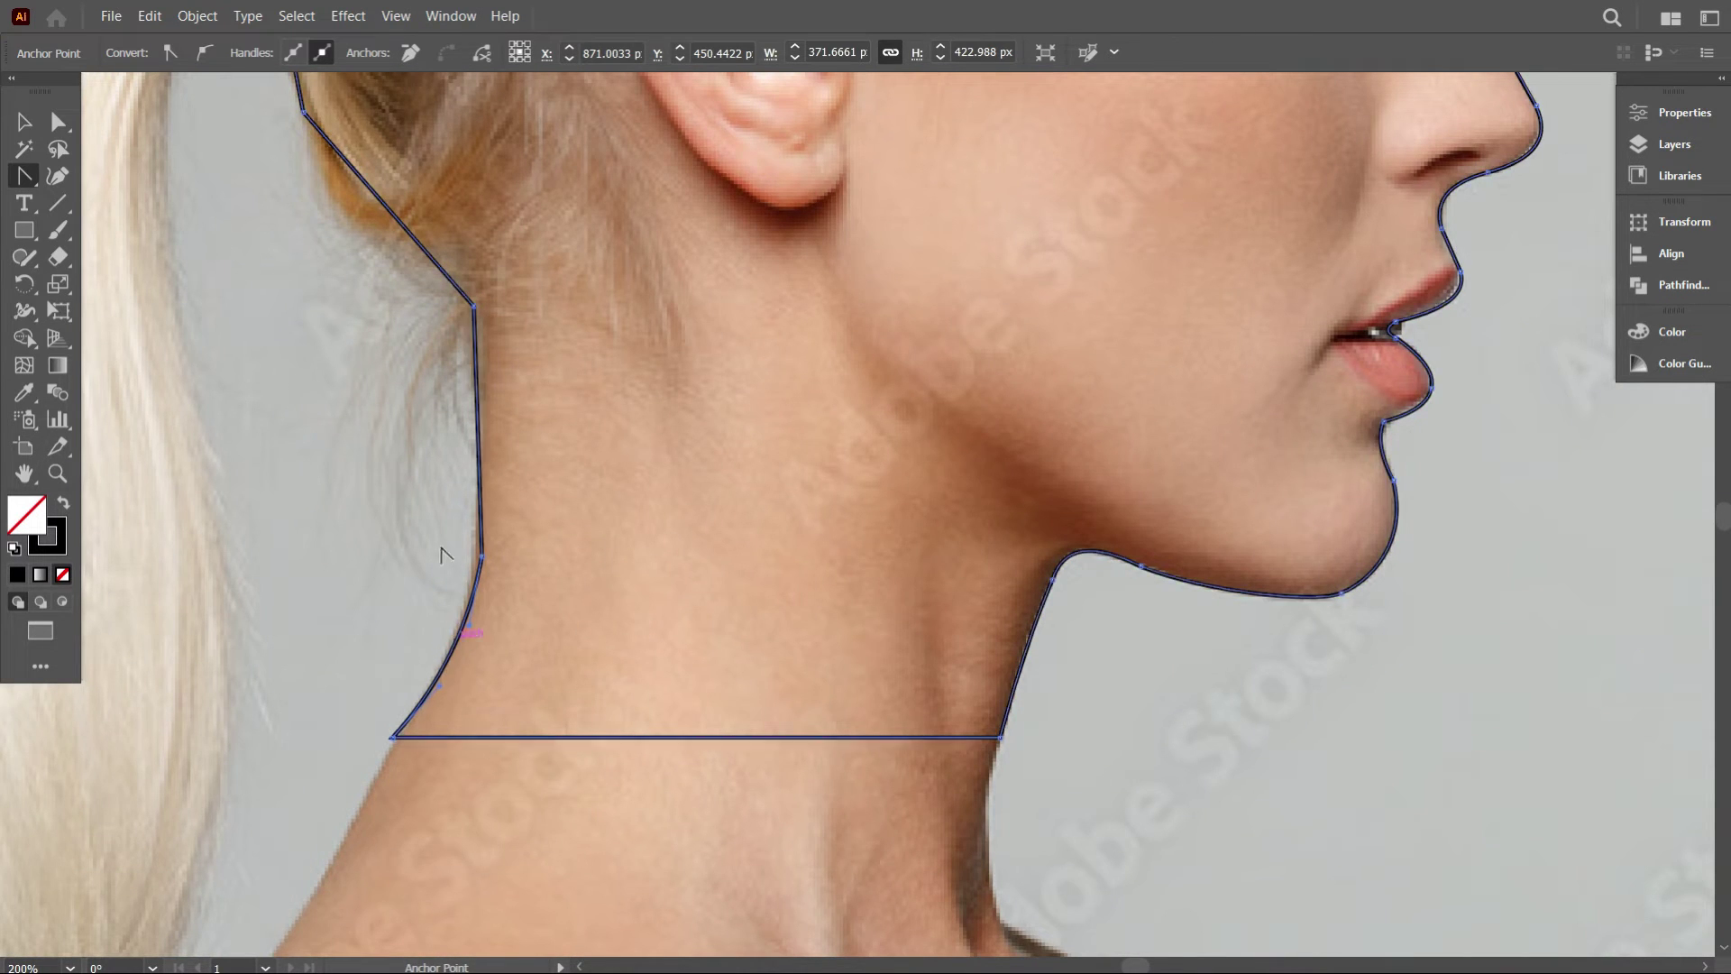
scroll(460, 514, up, 2)
click(473, 480)
drag(481, 476, 484, 473)
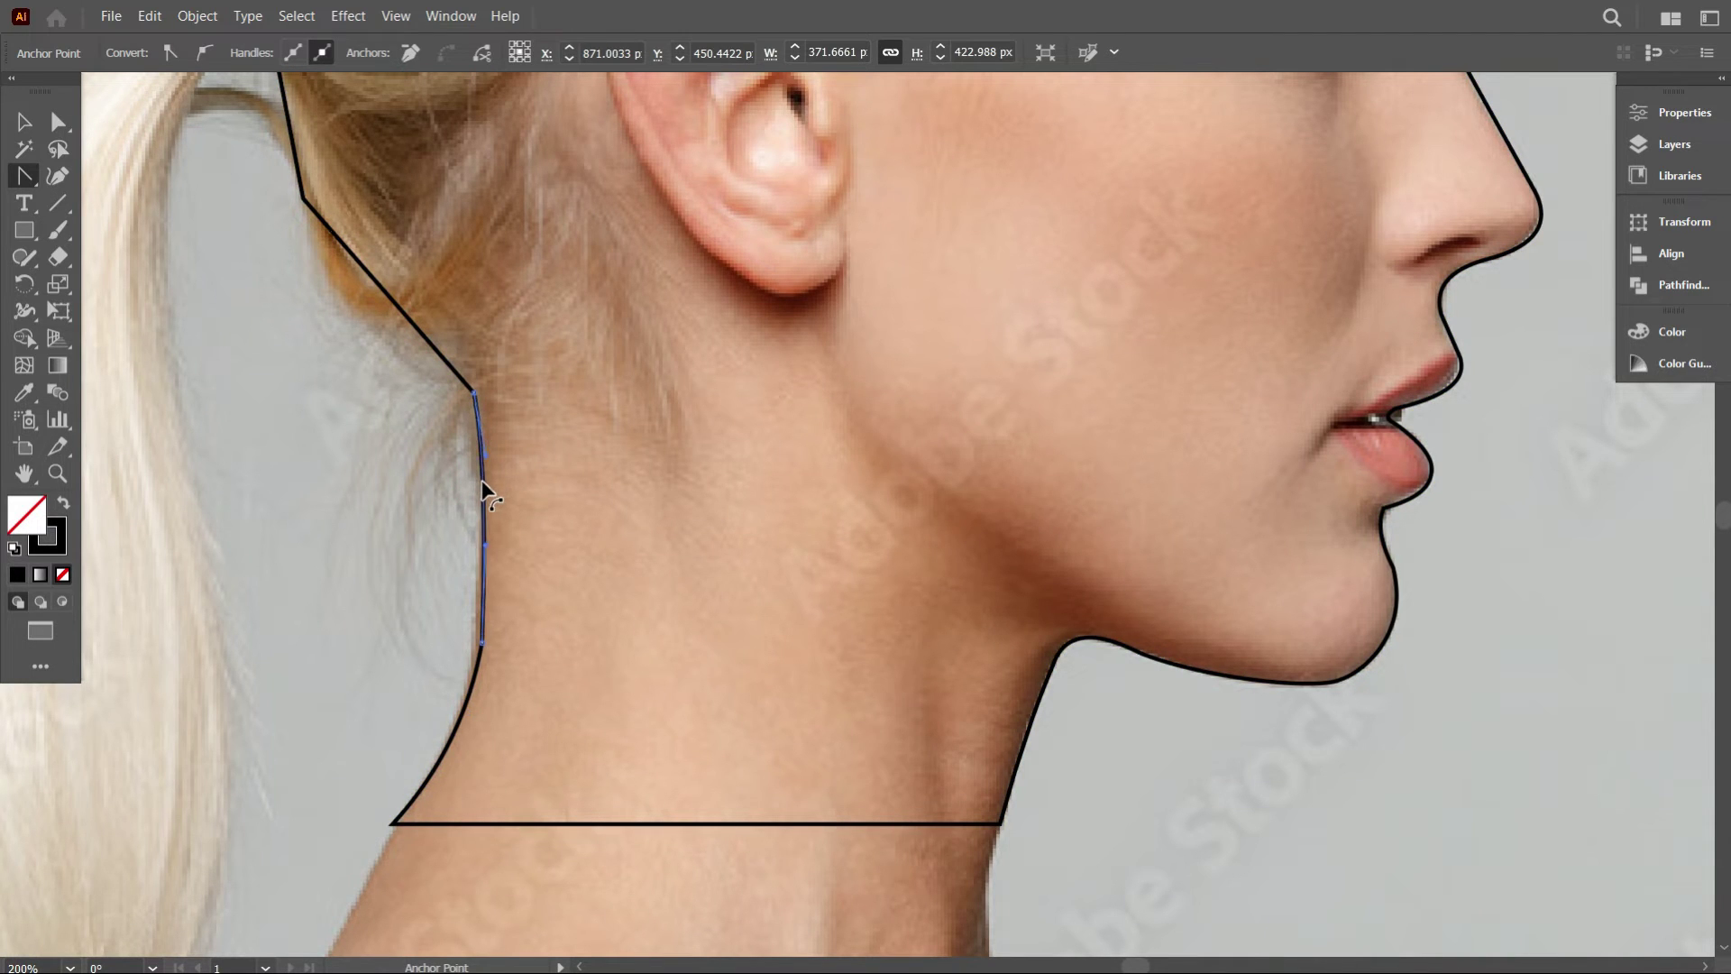
Curve the segment below the ponytail and bend the back-of-head segment beside the hair tie outward.
scroll(484, 494, up, 3)
drag(400, 416, 406, 404)
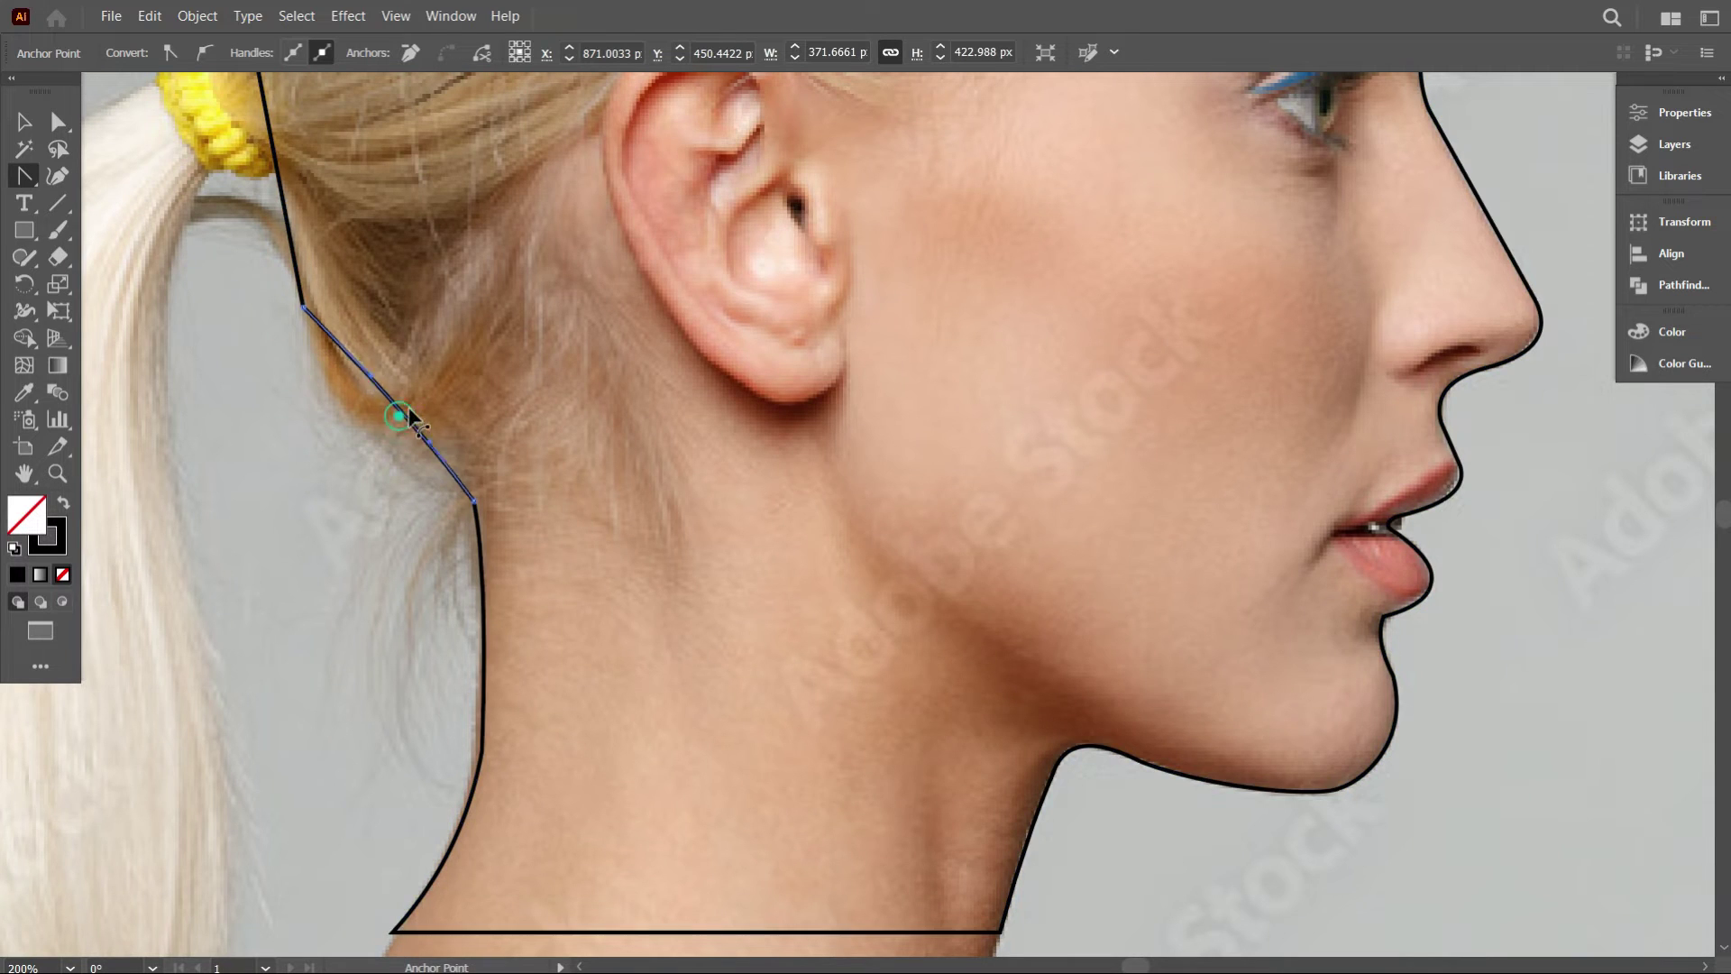
scroll(405, 404, up, 4)
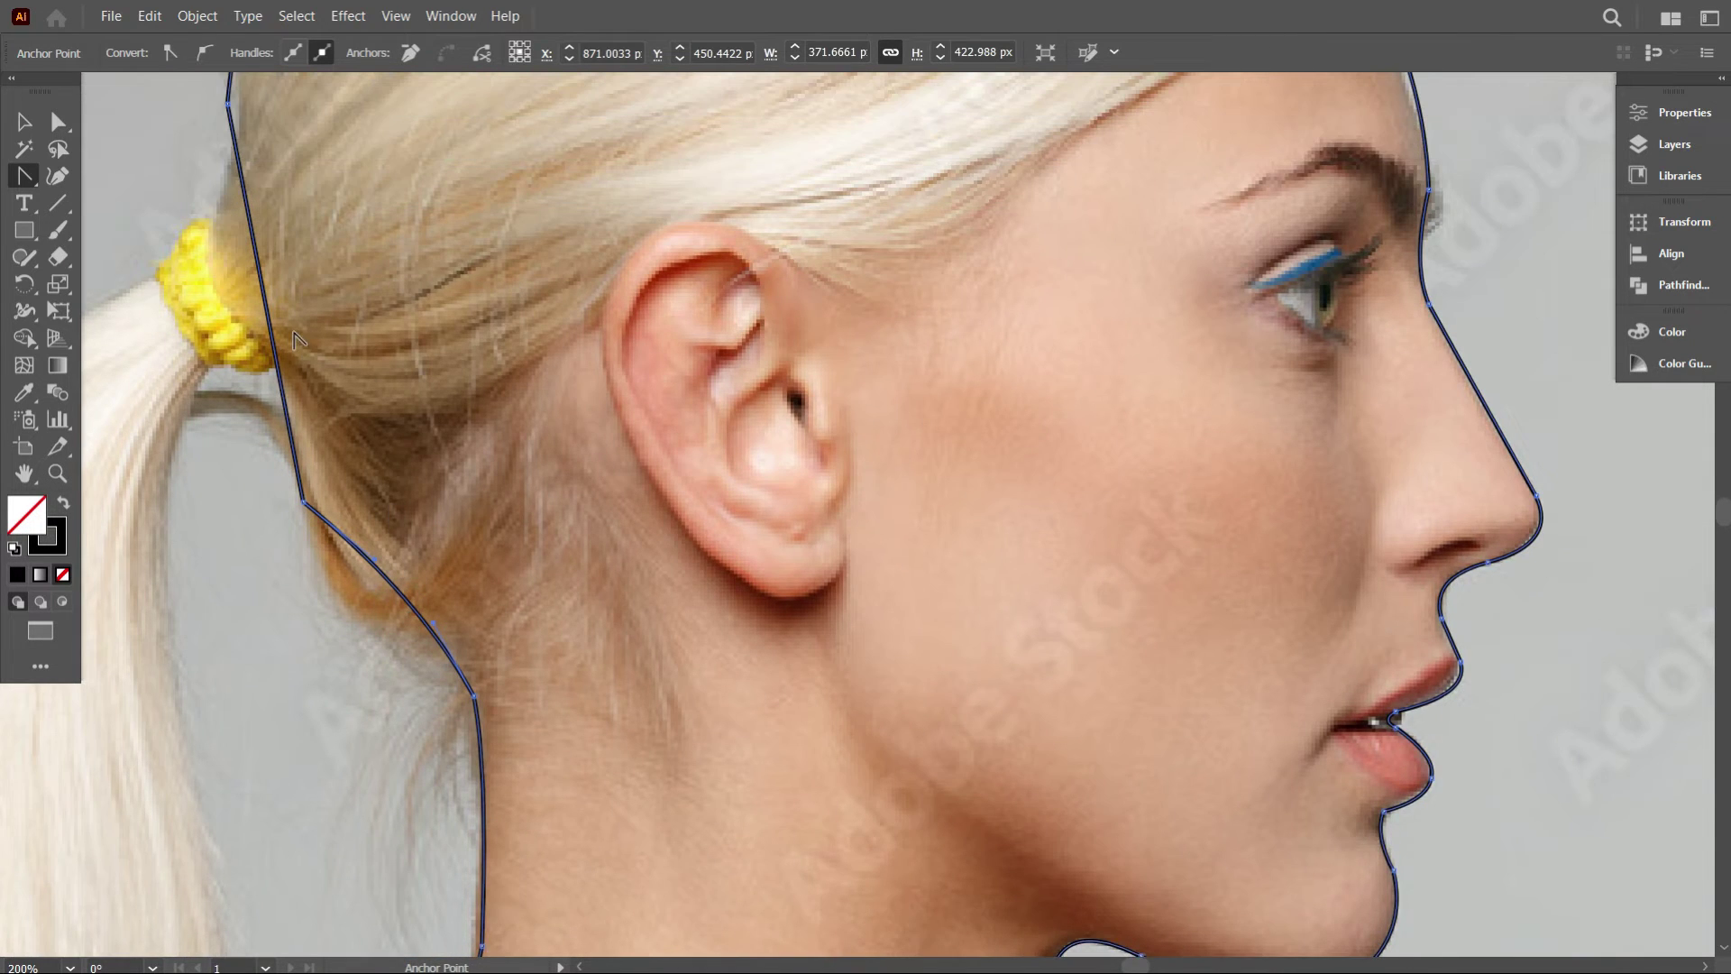
scroll(293, 338, down, 1)
scroll(302, 365, up, 1)
drag(267, 347, 233, 353)
scroll(347, 462, down, 1)
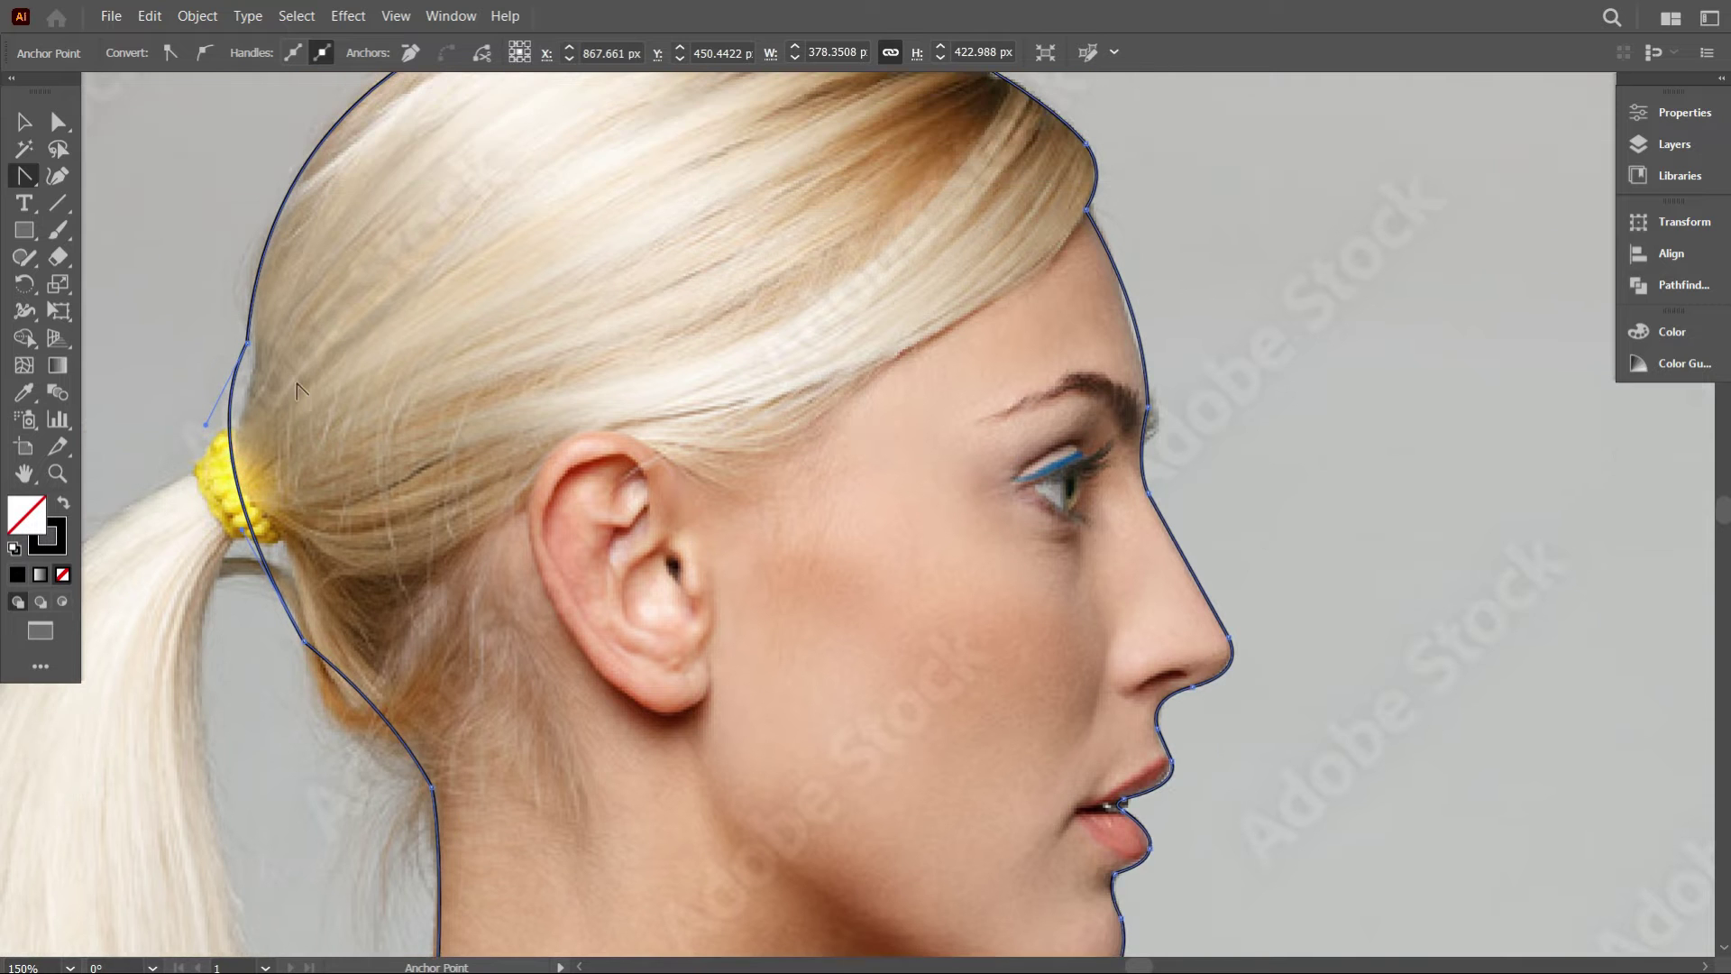
Adjust the handles of the curve beside the hair tie so it flows smoothly down the back of the head.
scroll(277, 461, up, 3)
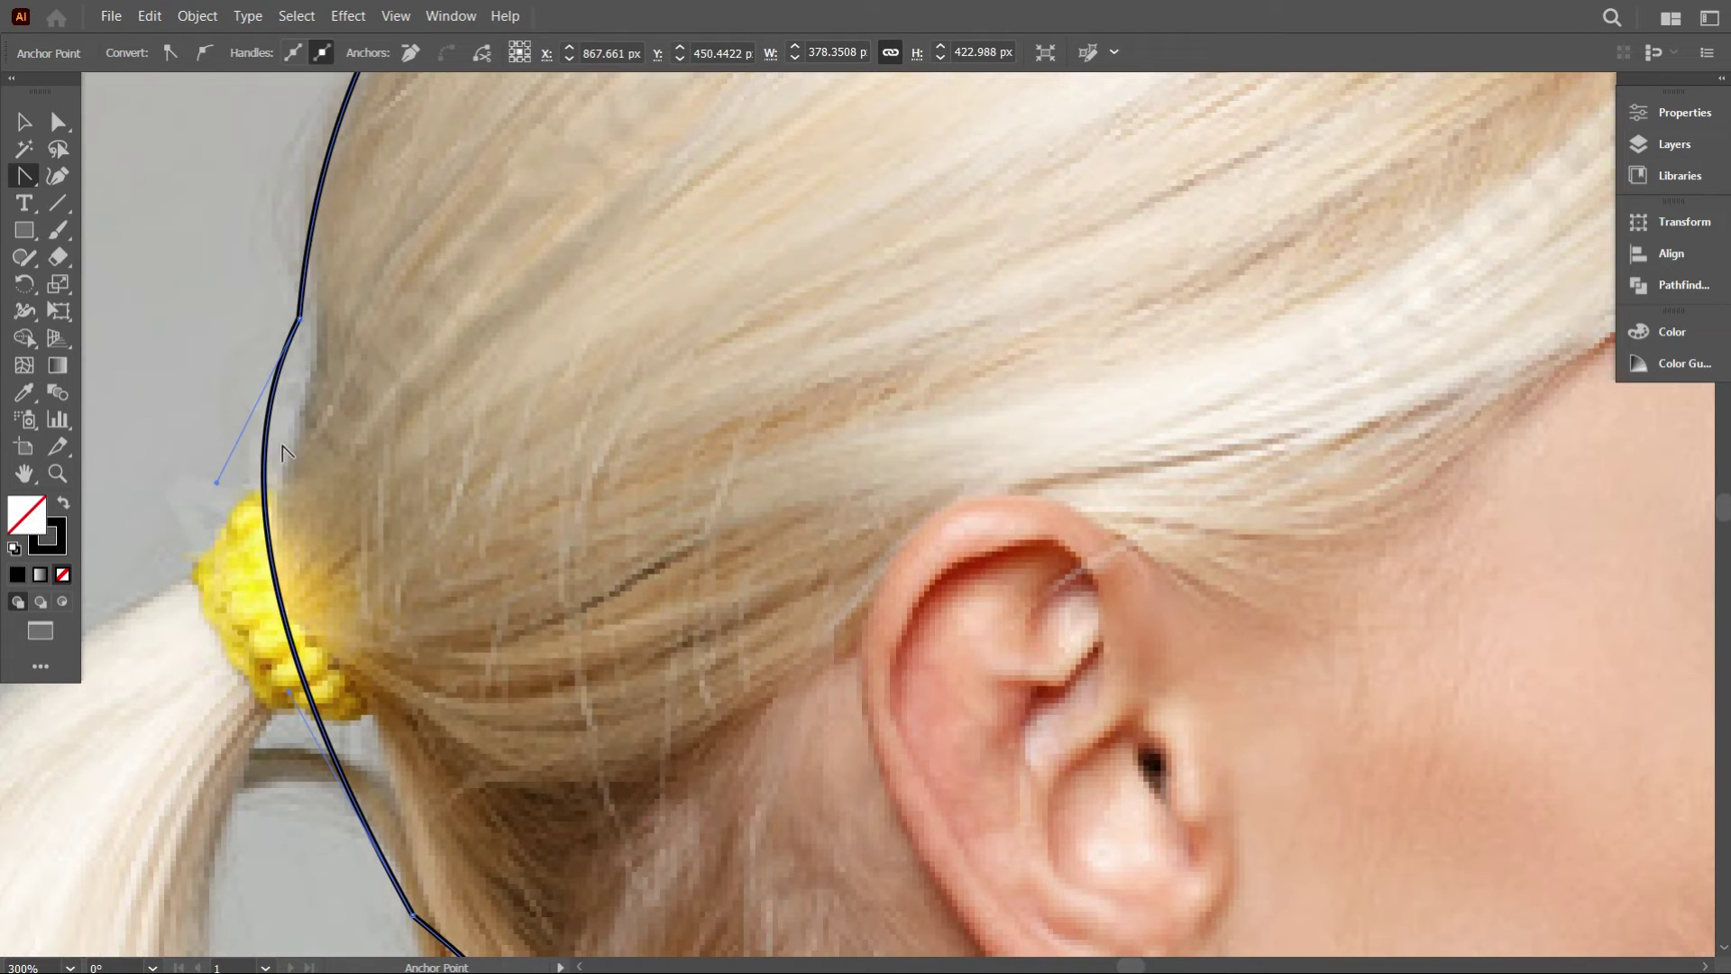
drag(214, 488, 277, 575)
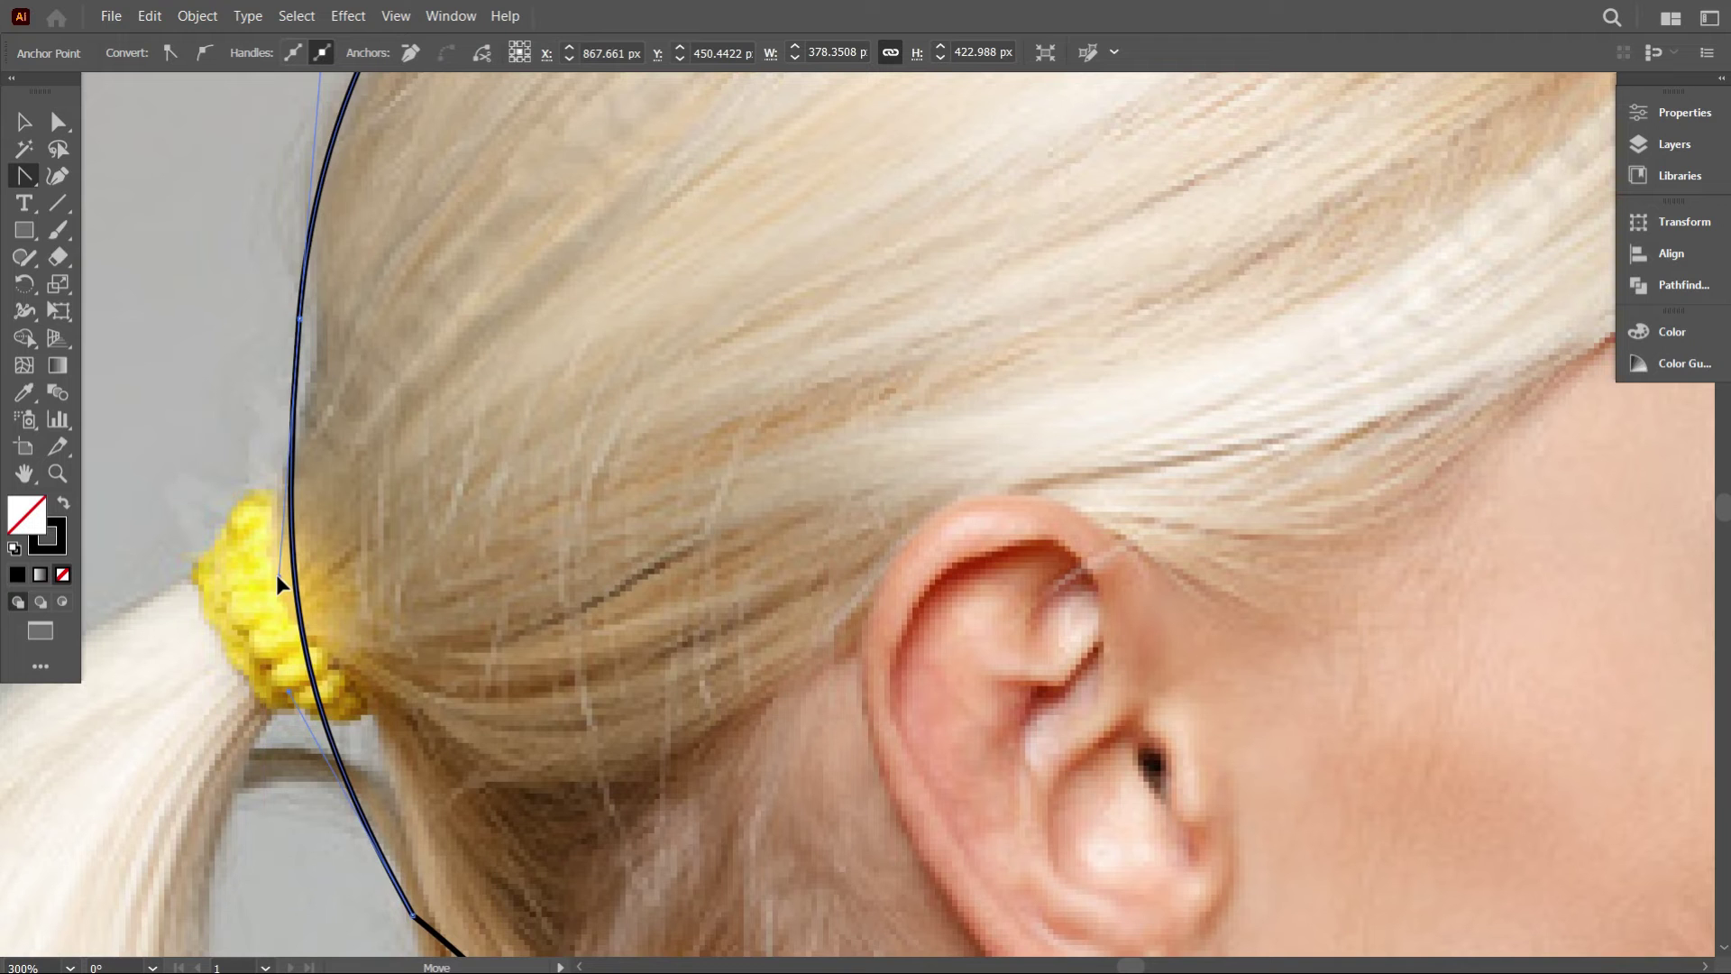
scroll(502, 538, down, 3)
scroll(502, 538, down, 1)
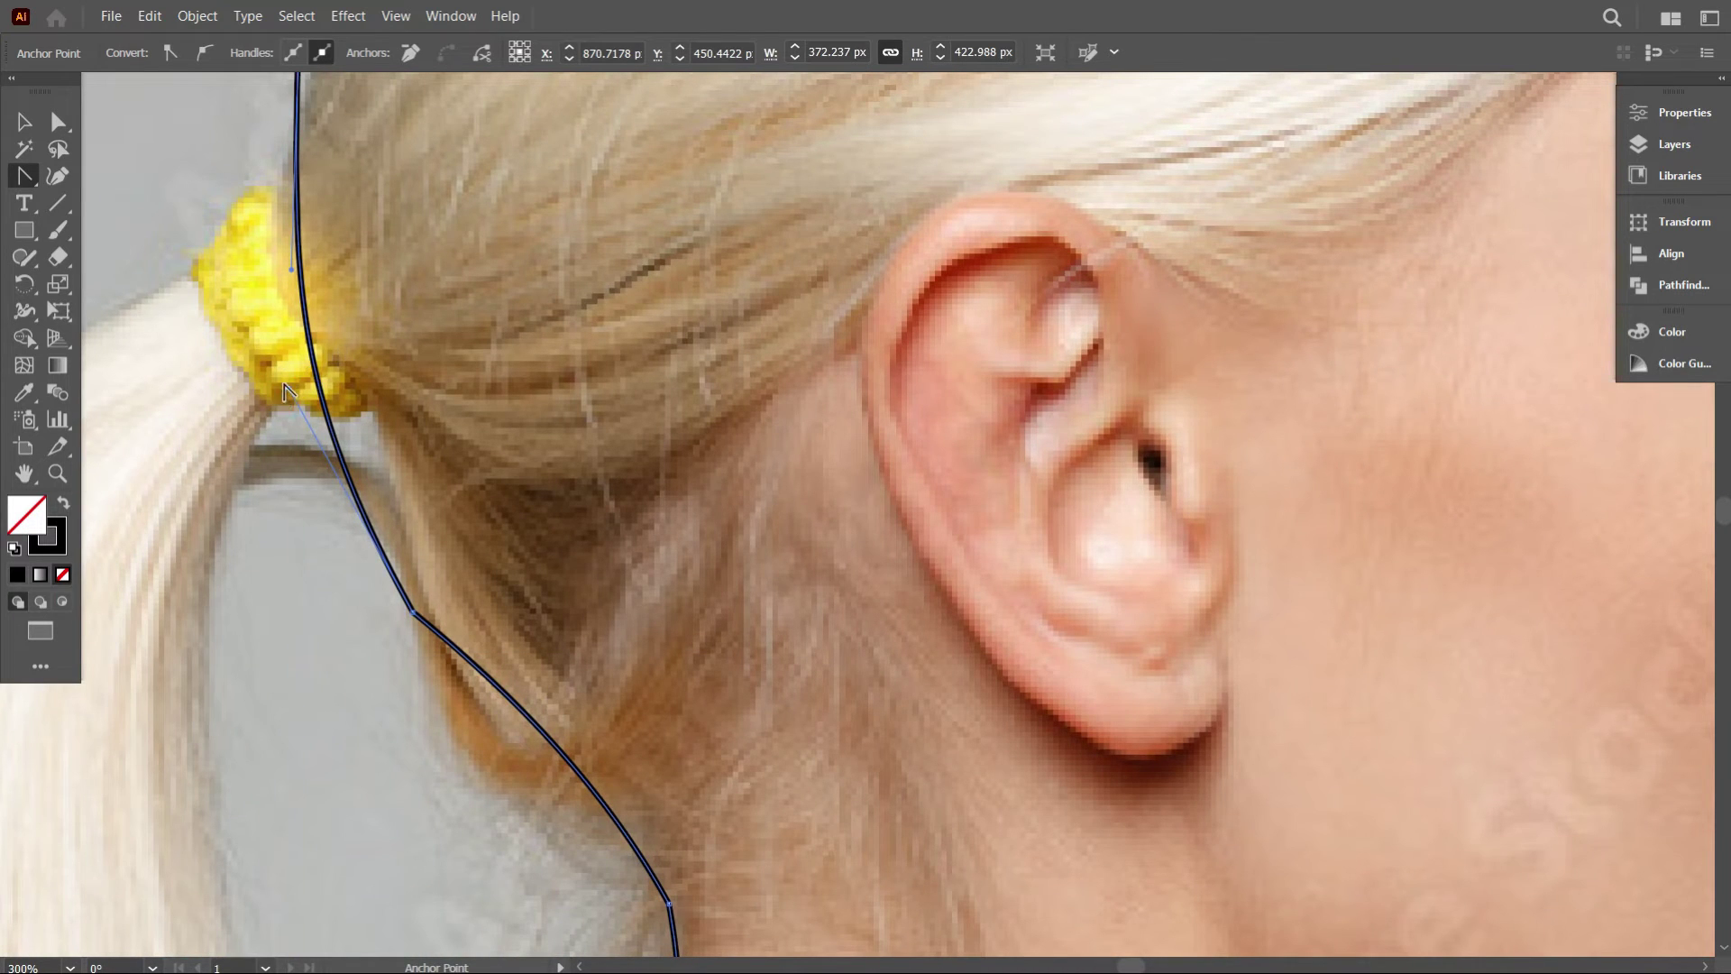
drag(289, 395, 294, 386)
Rebend the segment between the ponytail and the nape outward to follow the lower edge of the hair.
scroll(577, 609, down, 3)
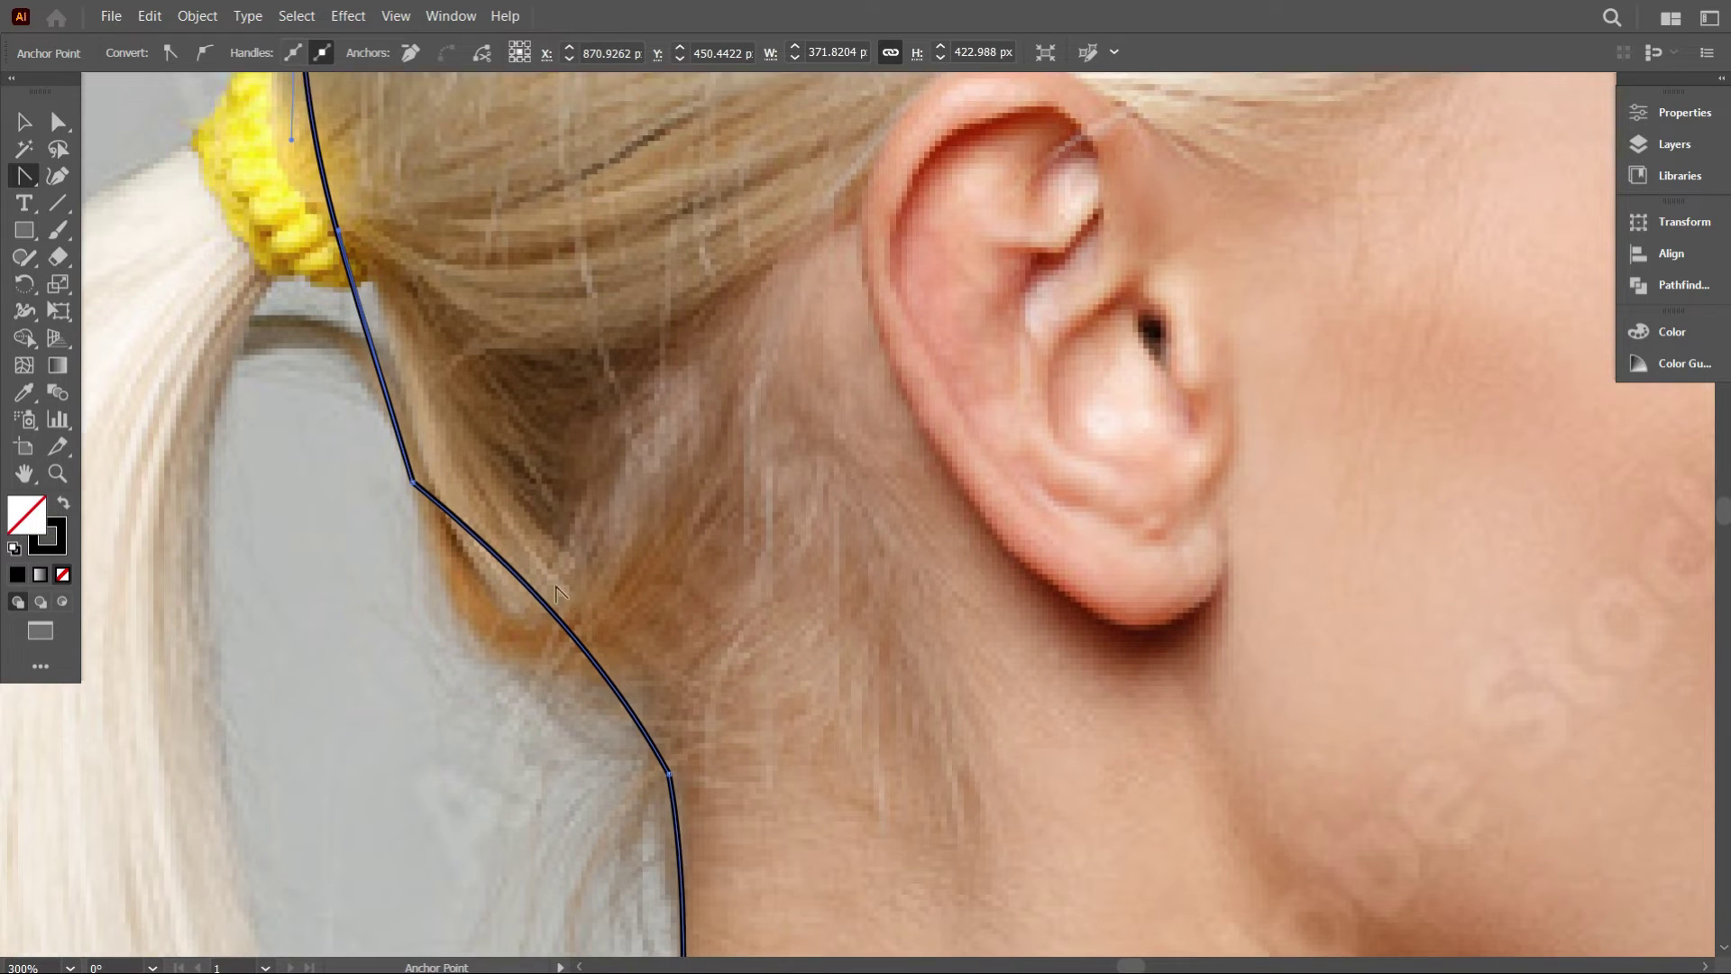
drag(575, 594, 545, 641)
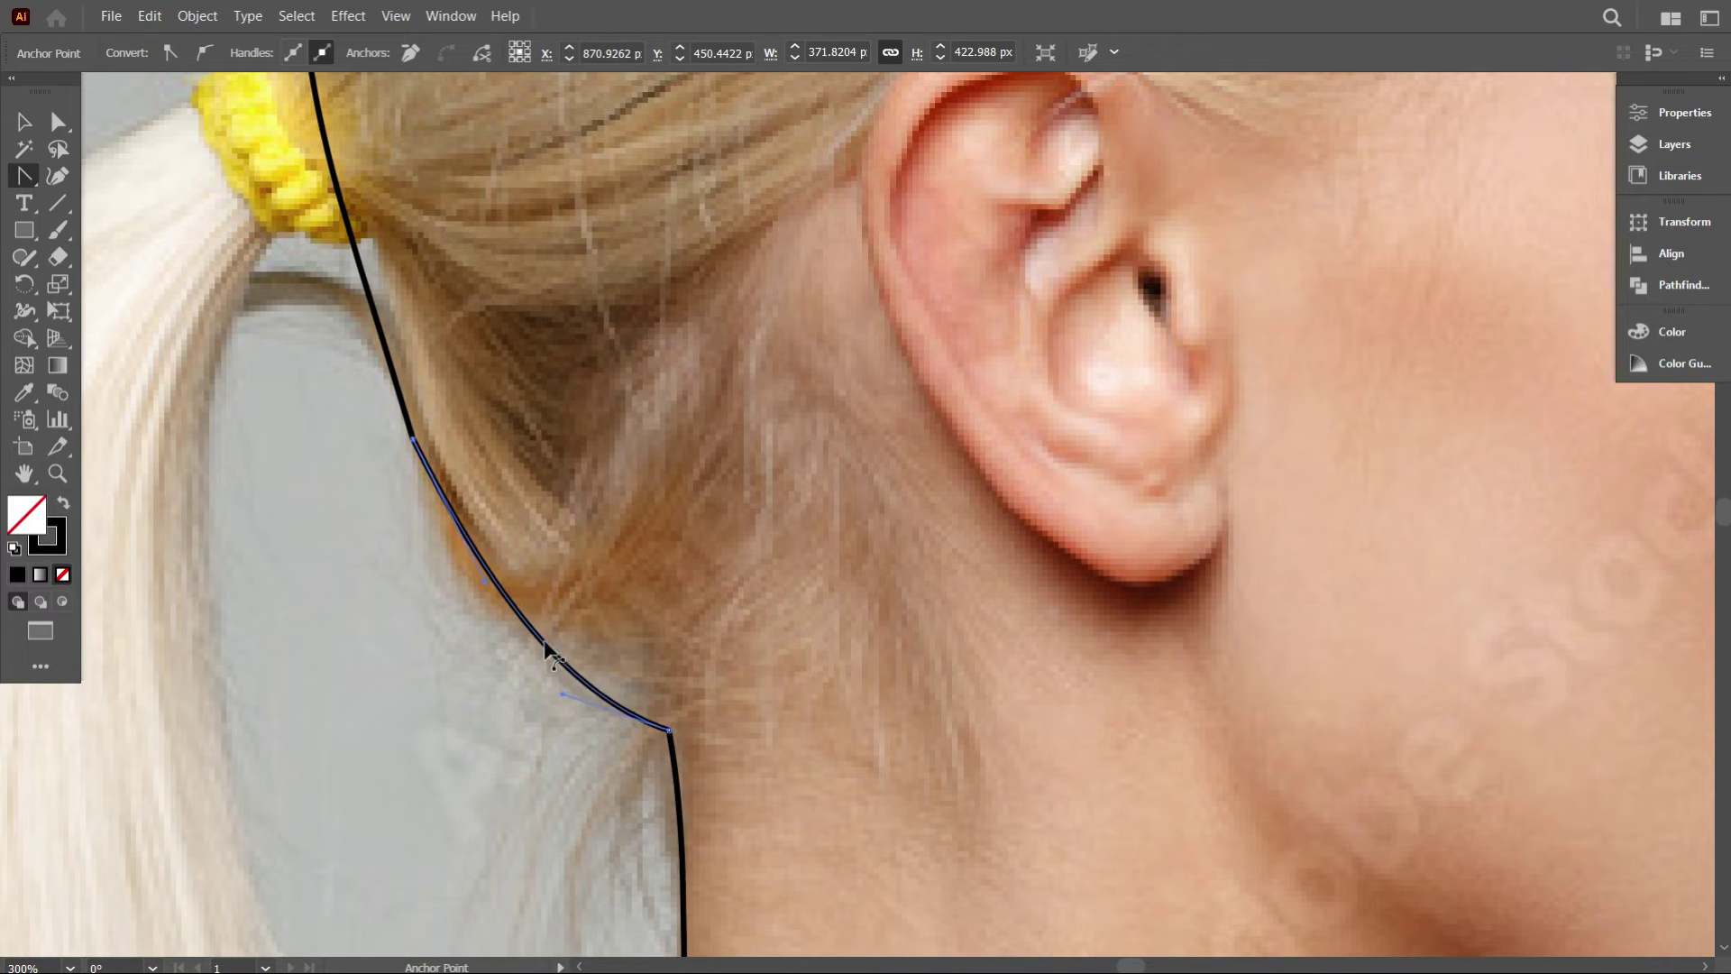
scroll(575, 620, down, 2)
Swap the traced outline's fill and stroke to make a solid black head, and move it off the artboard beside the earlier silhouette.
key(ctrl+0)
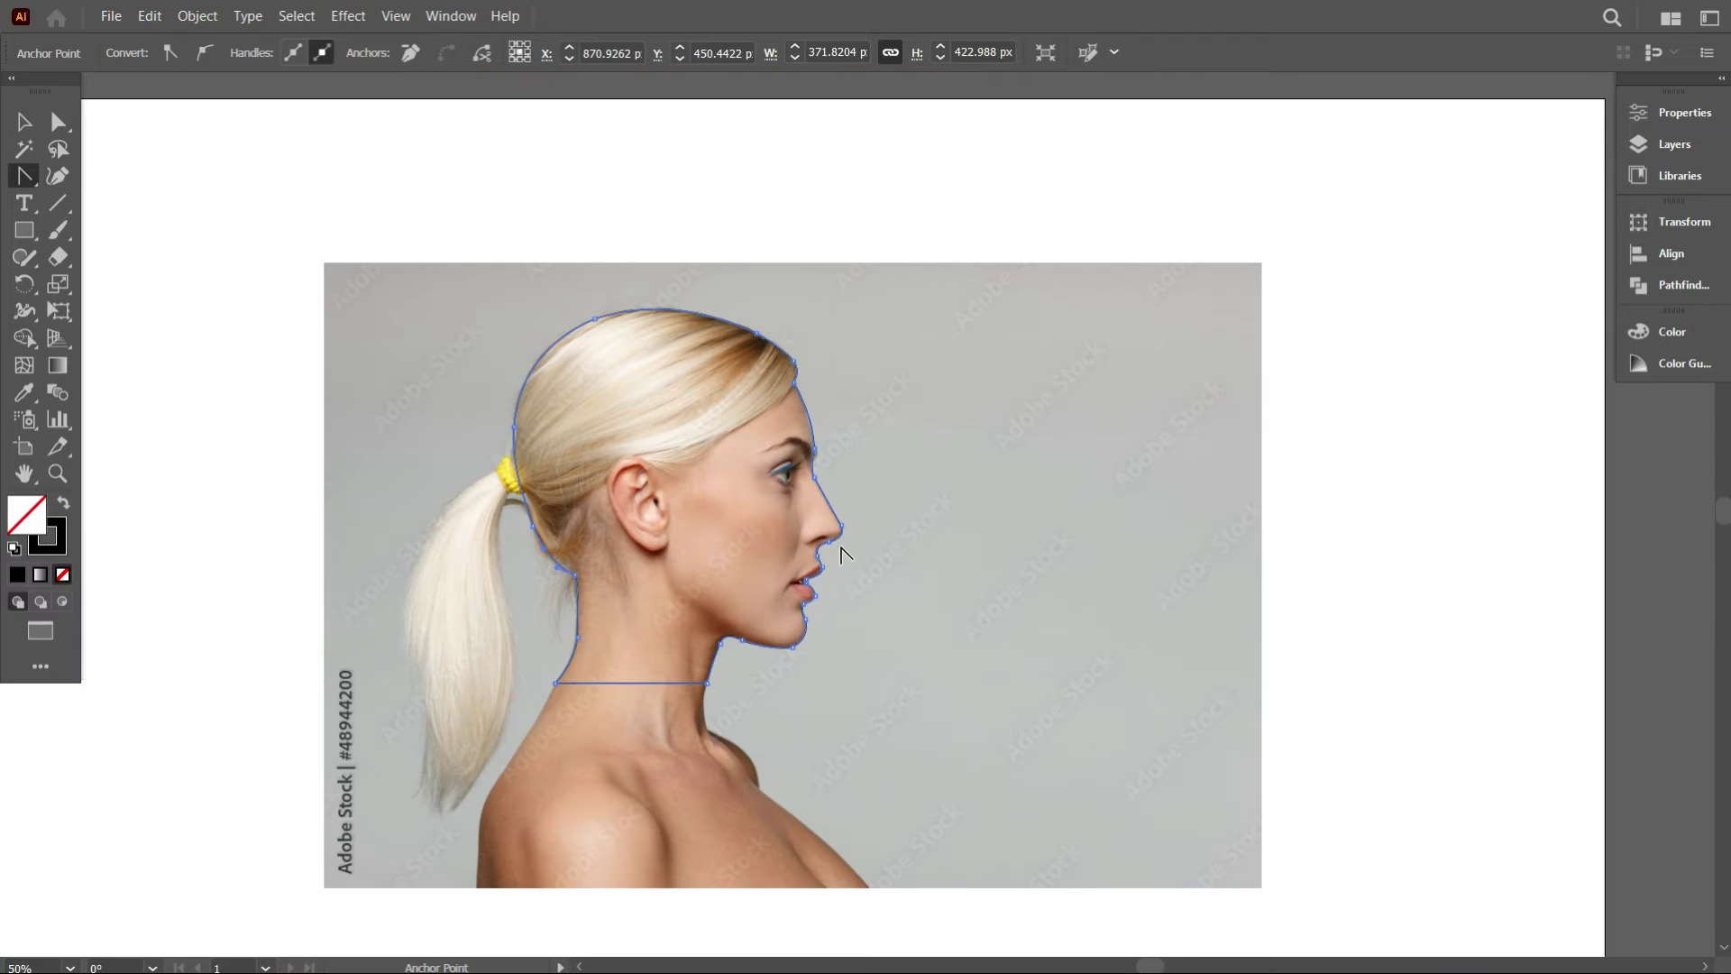
scroll(858, 549, up, 5)
scroll(863, 547, down, 3)
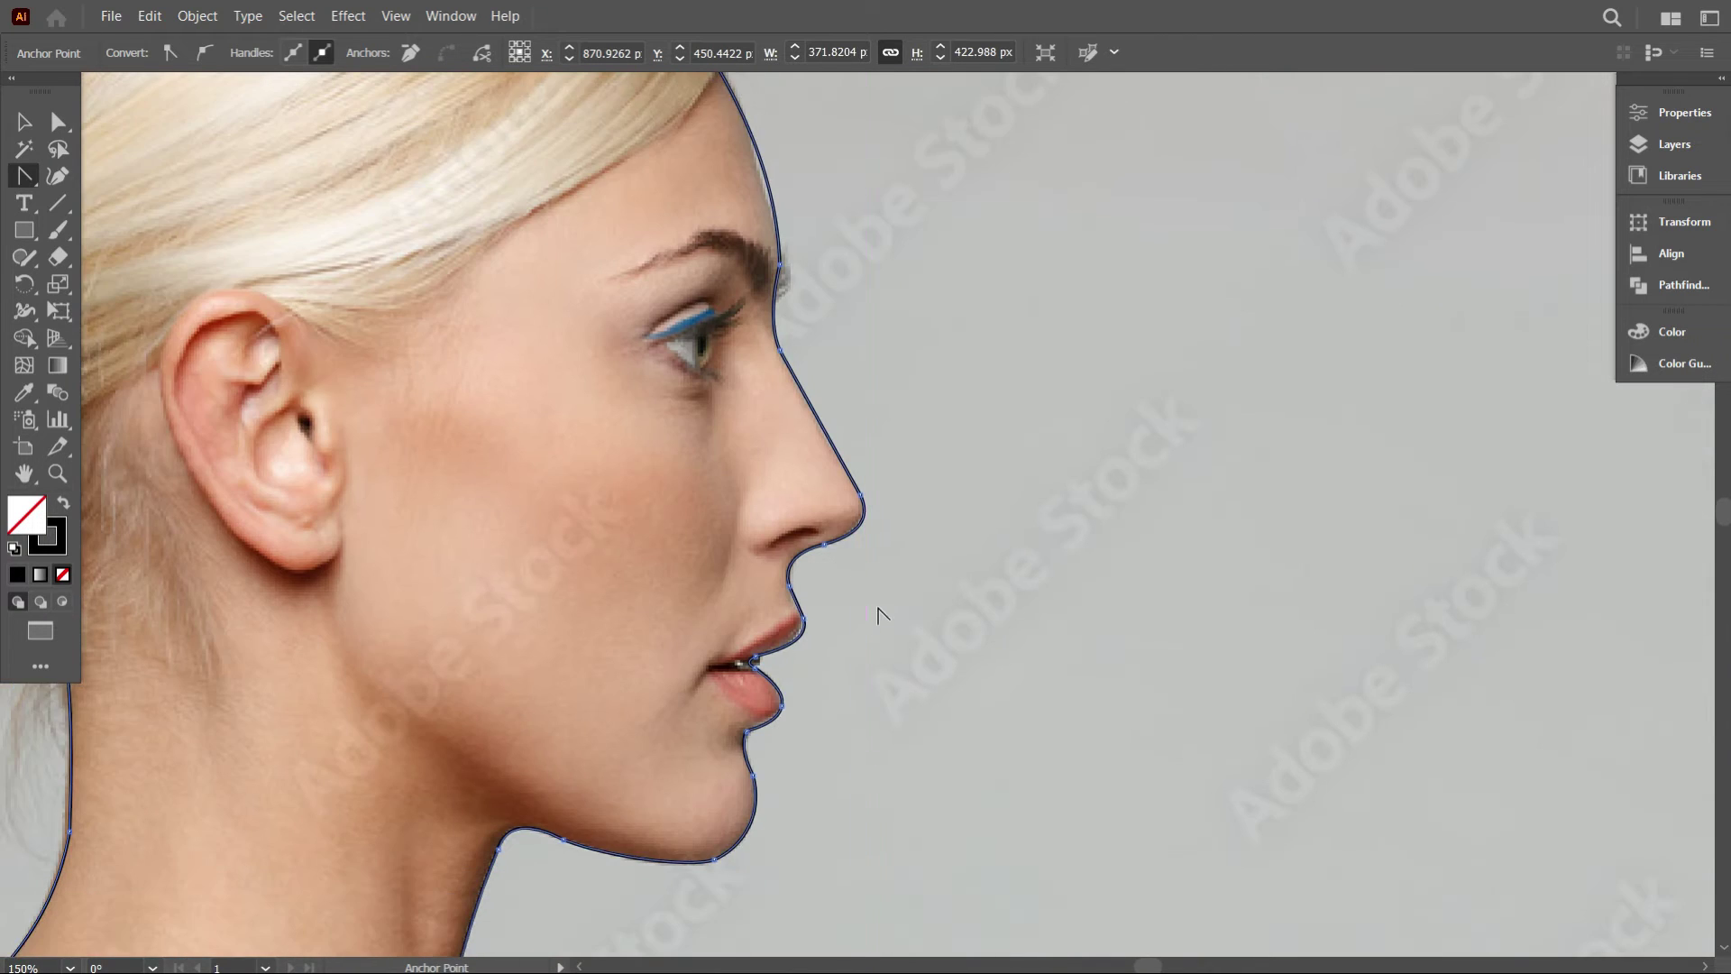
scroll(882, 610, down, 2)
key(ctrl+0)
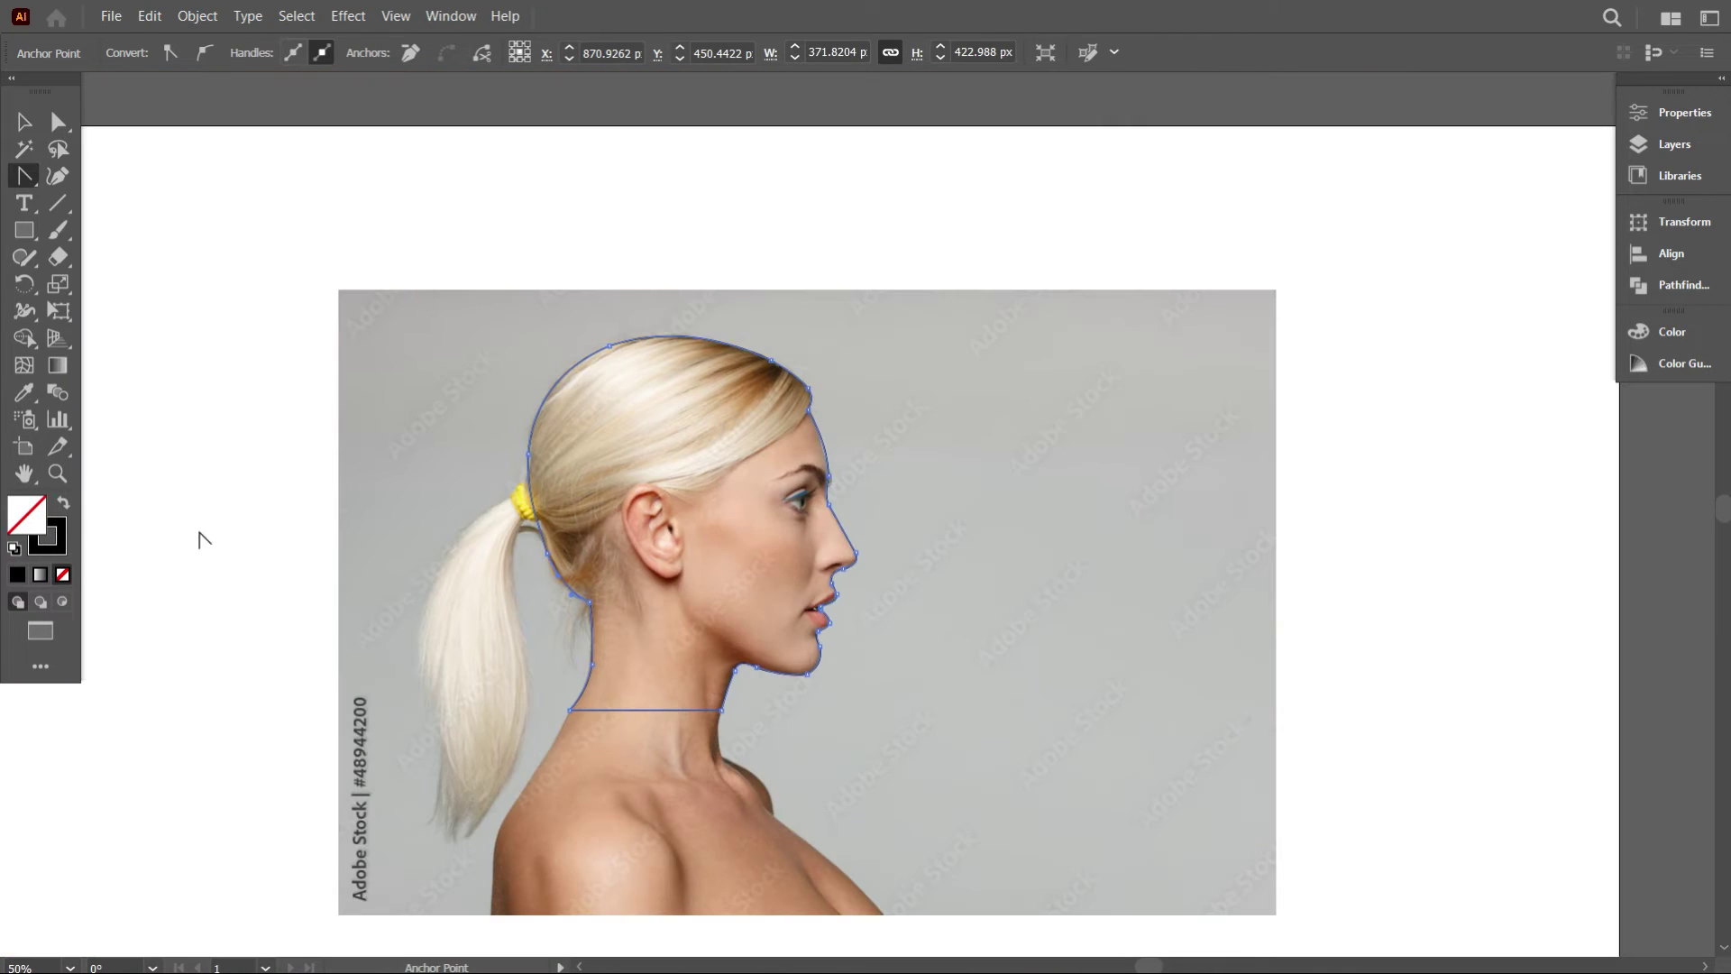
click(62, 507)
scroll(216, 541, down, 3)
key(v)
click(335, 279)
alt+scroll(442, 599, up, 2)
drag(421, 526, 1478, 510)
alt+scroll(1637, 674, up, 1)
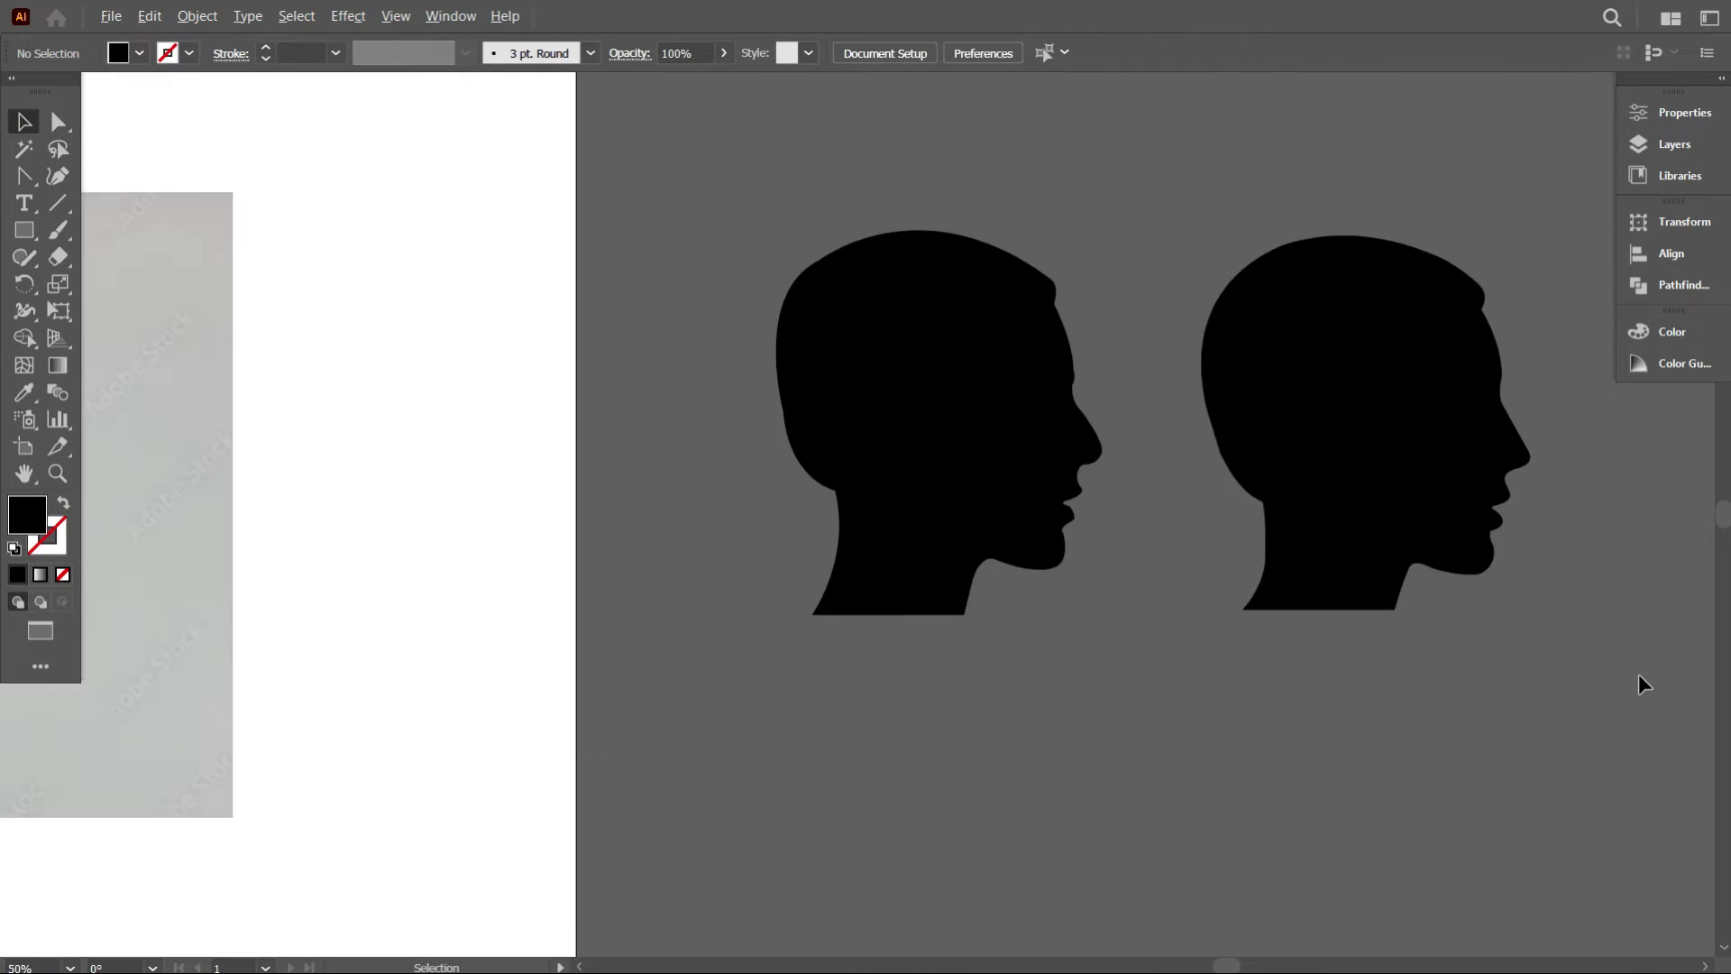
Select both black head silhouettes and move them together back onto the artboard.
drag(1637, 675, 1424, 696)
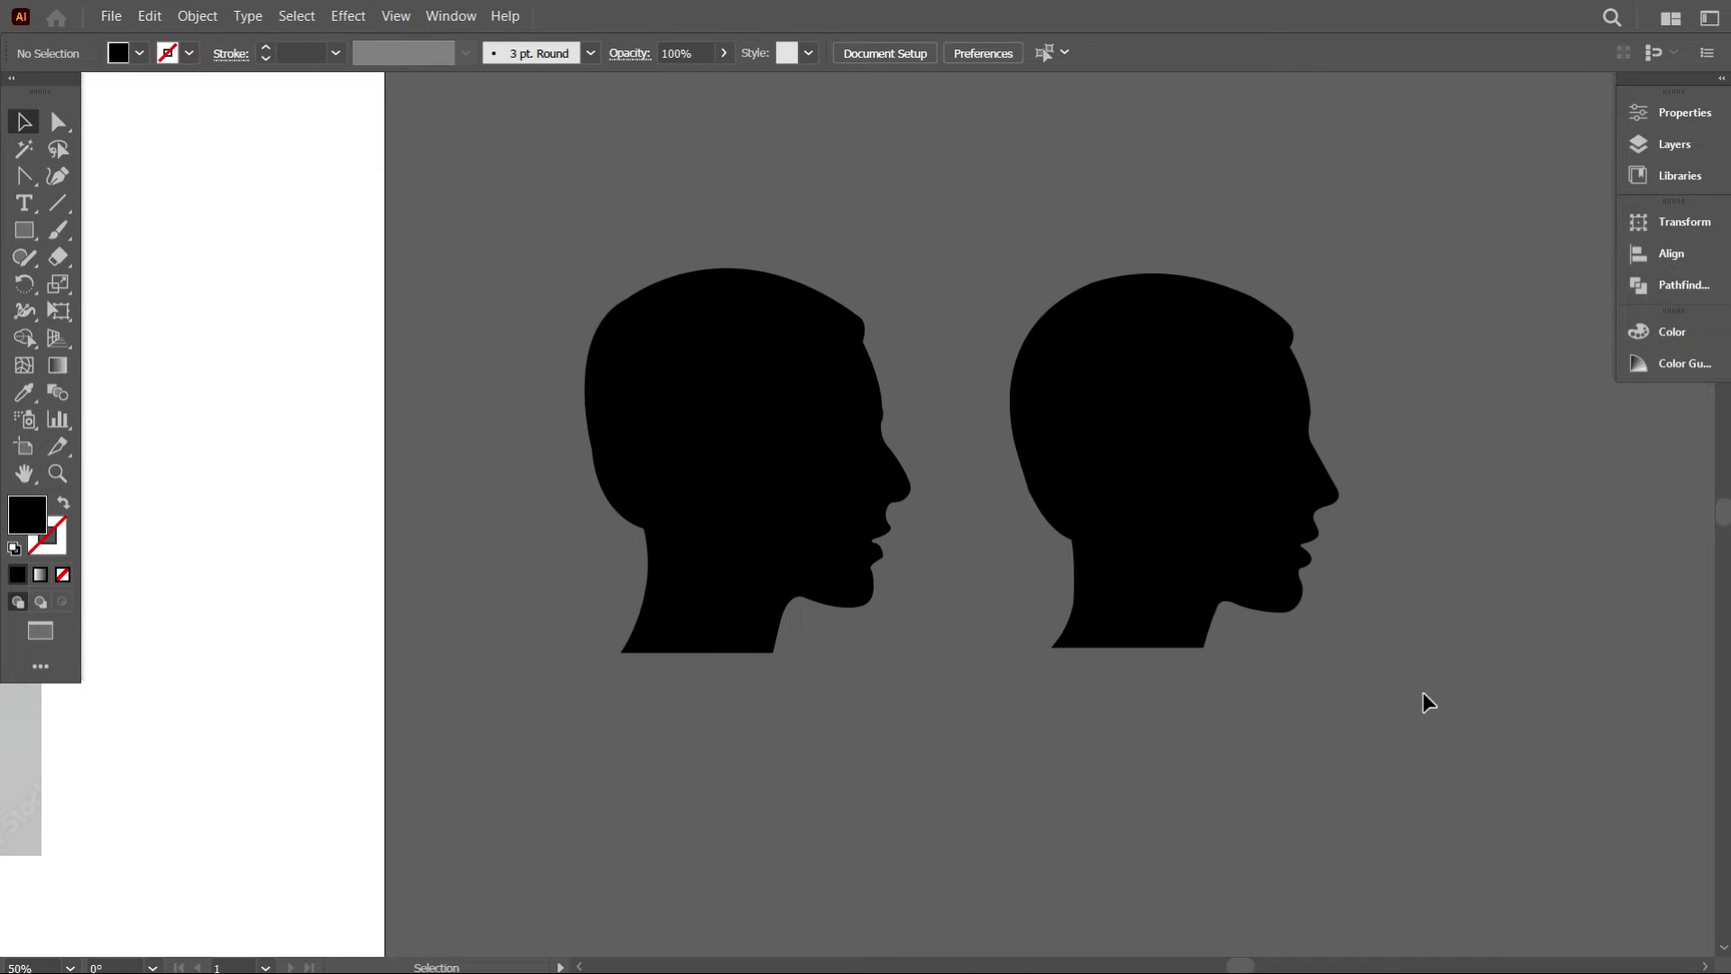
alt+scroll(1414, 692, down, 2)
drag(998, 452, 1352, 622)
drag(1333, 581, 817, 602)
alt+scroll(647, 718, up, 2)
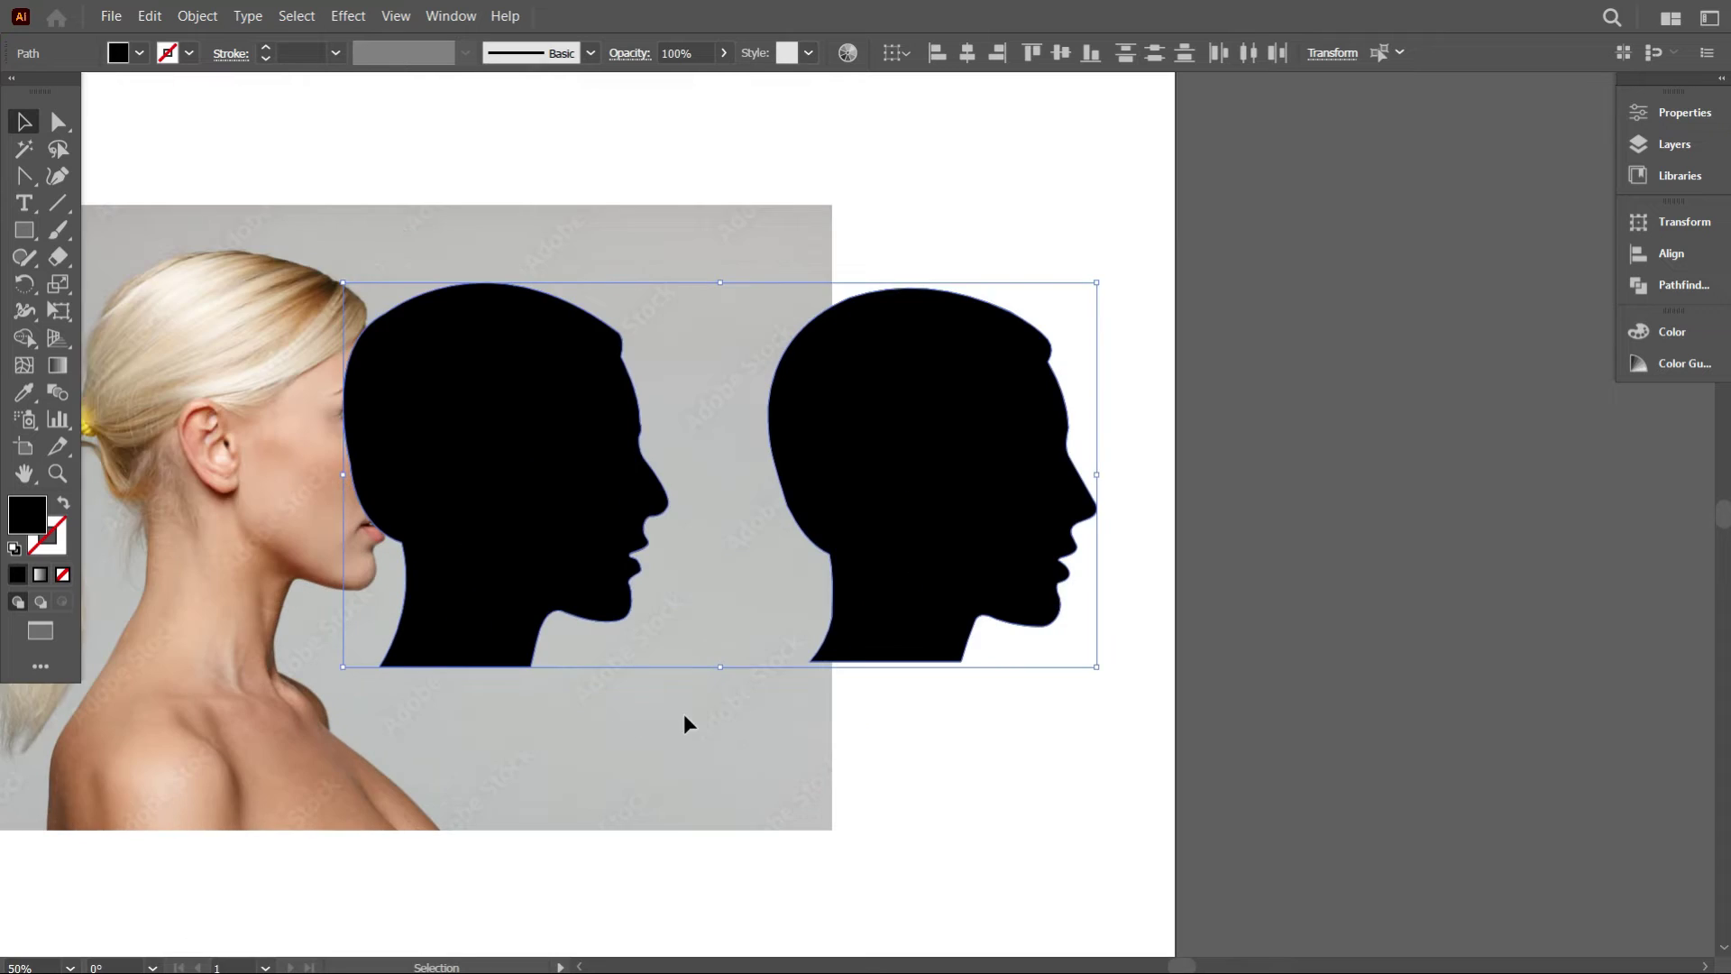
drag(685, 717, 932, 685)
click(1121, 706)
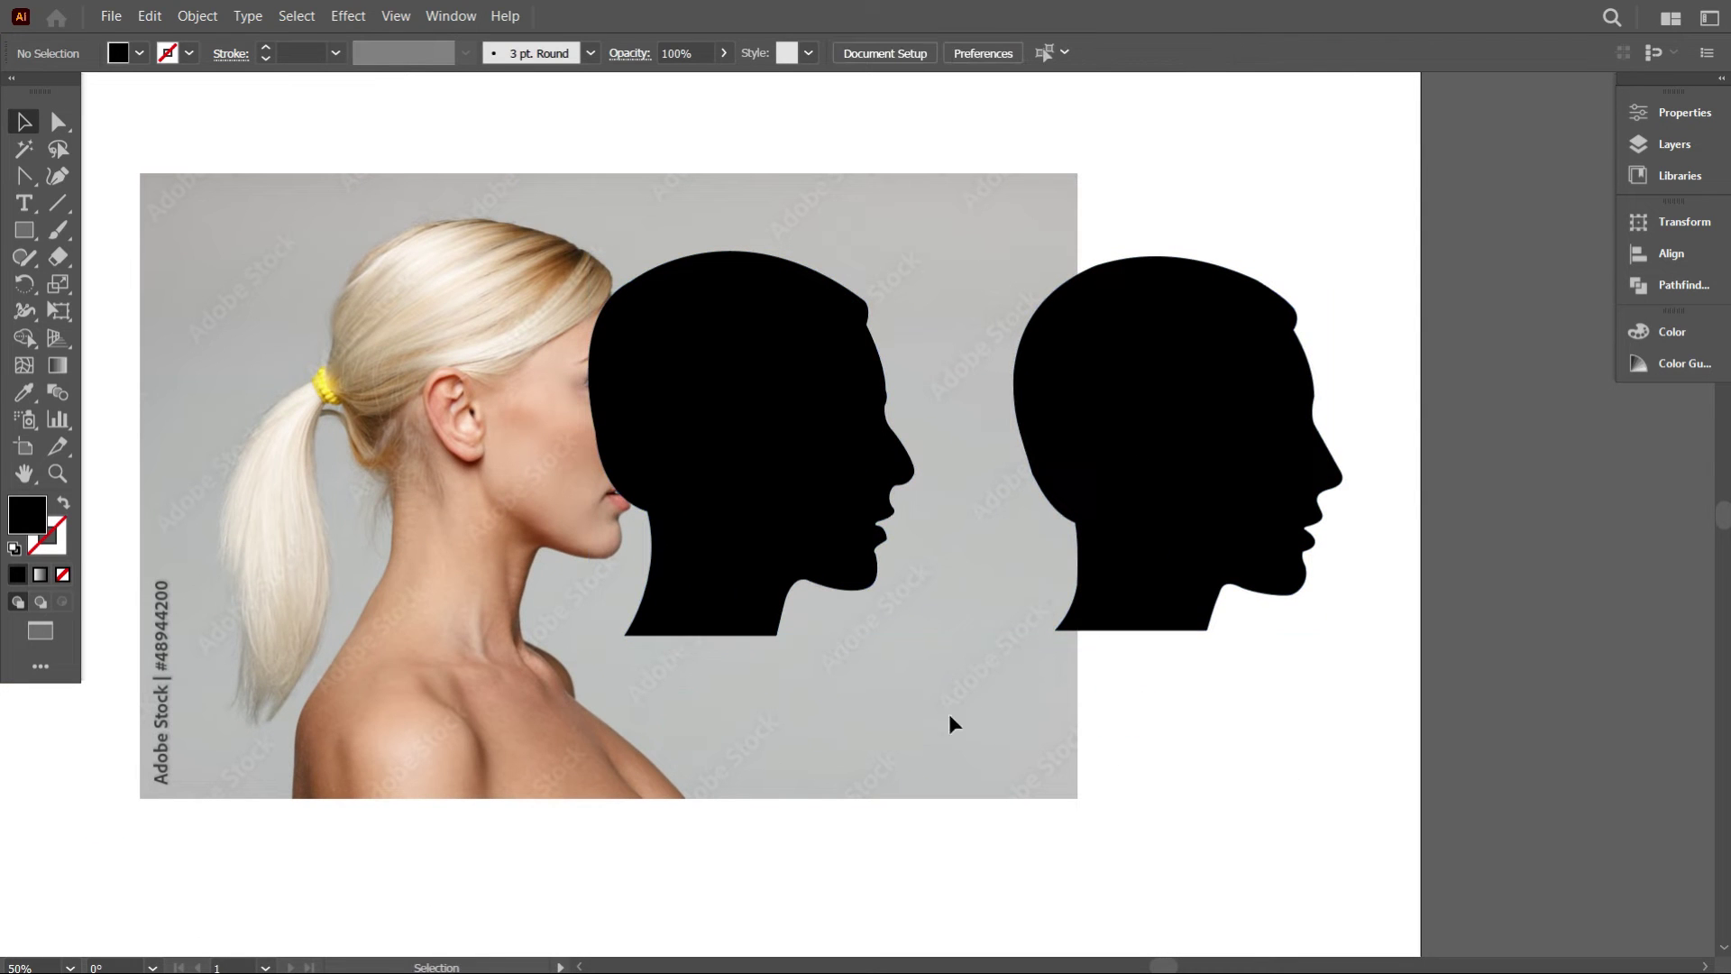
Delete the earlier head silhouette that overlaps the photo.
click(1170, 467)
click(1213, 811)
click(752, 502)
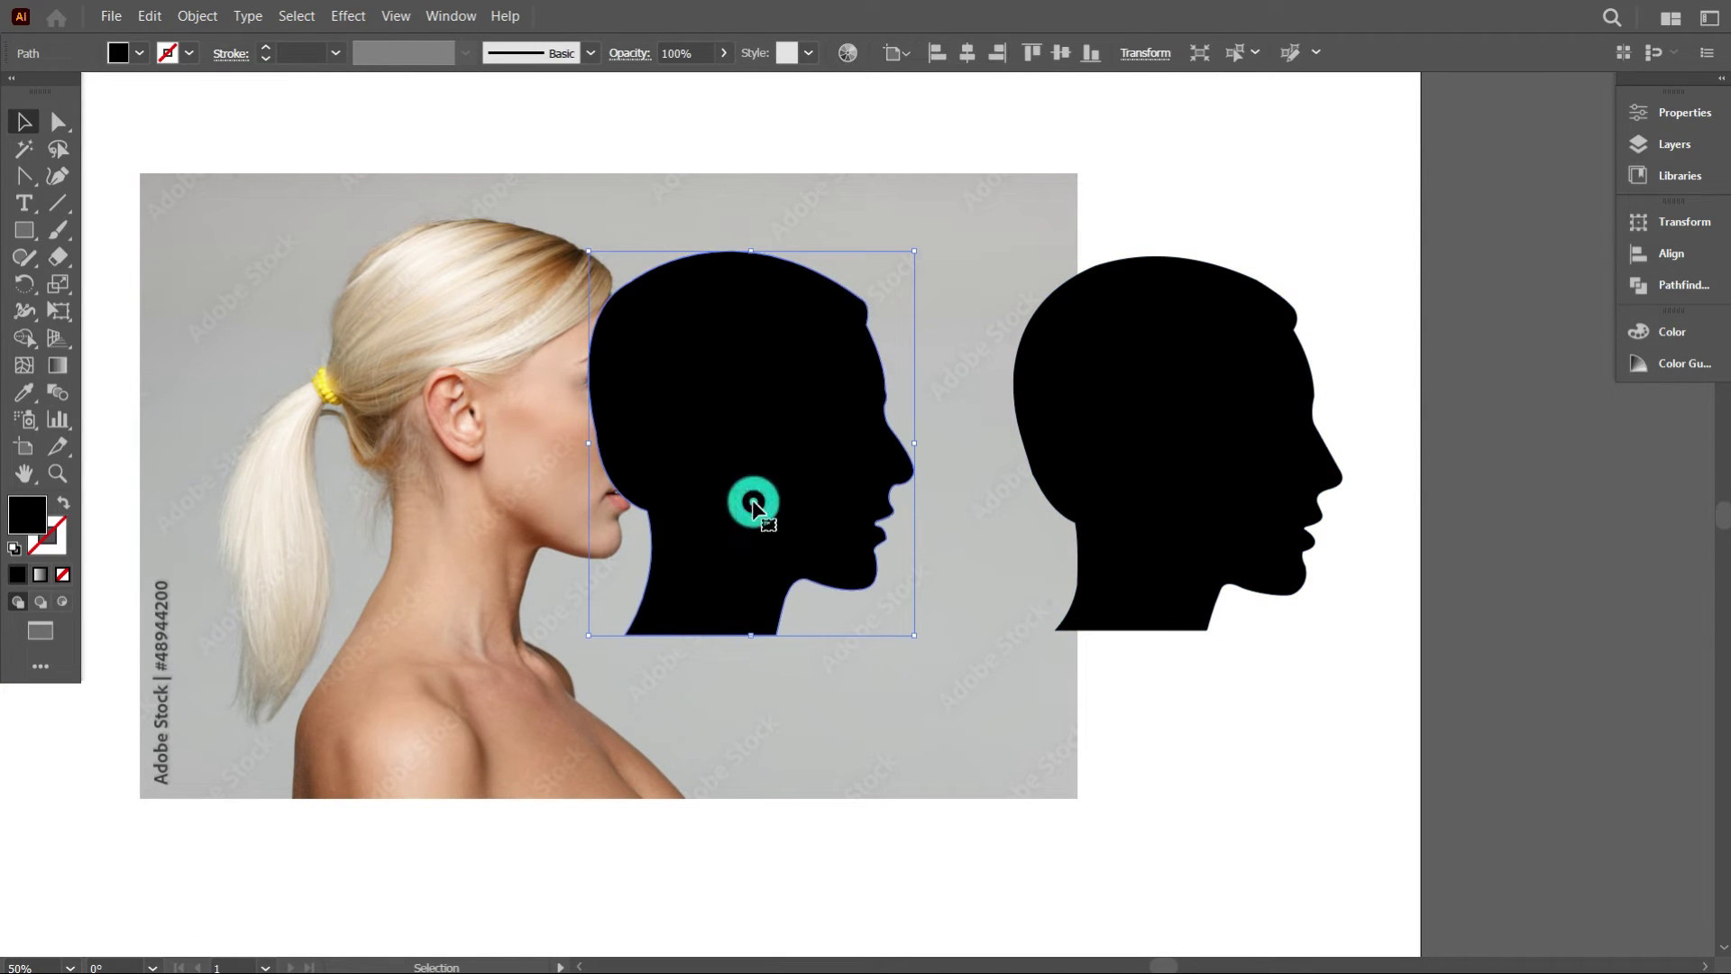
key(Delete)
scroll(586, 429, up, 1)
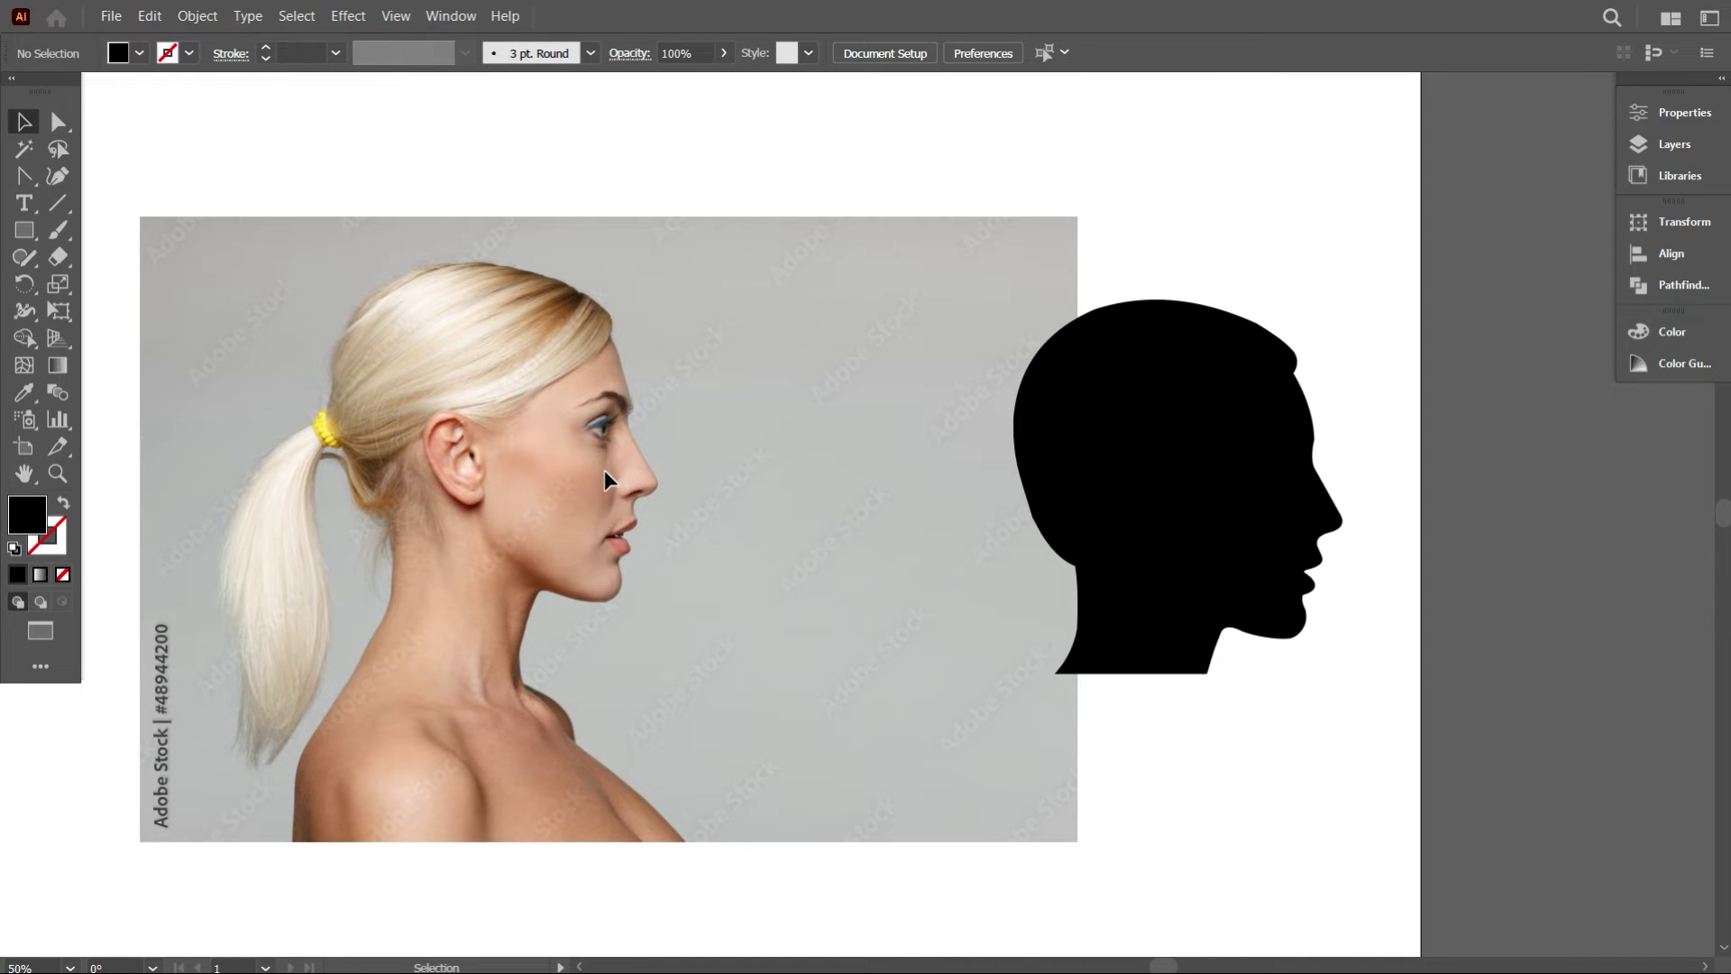
Unlock all objects and delete the reference photo.
click(206, 22)
click(253, 181)
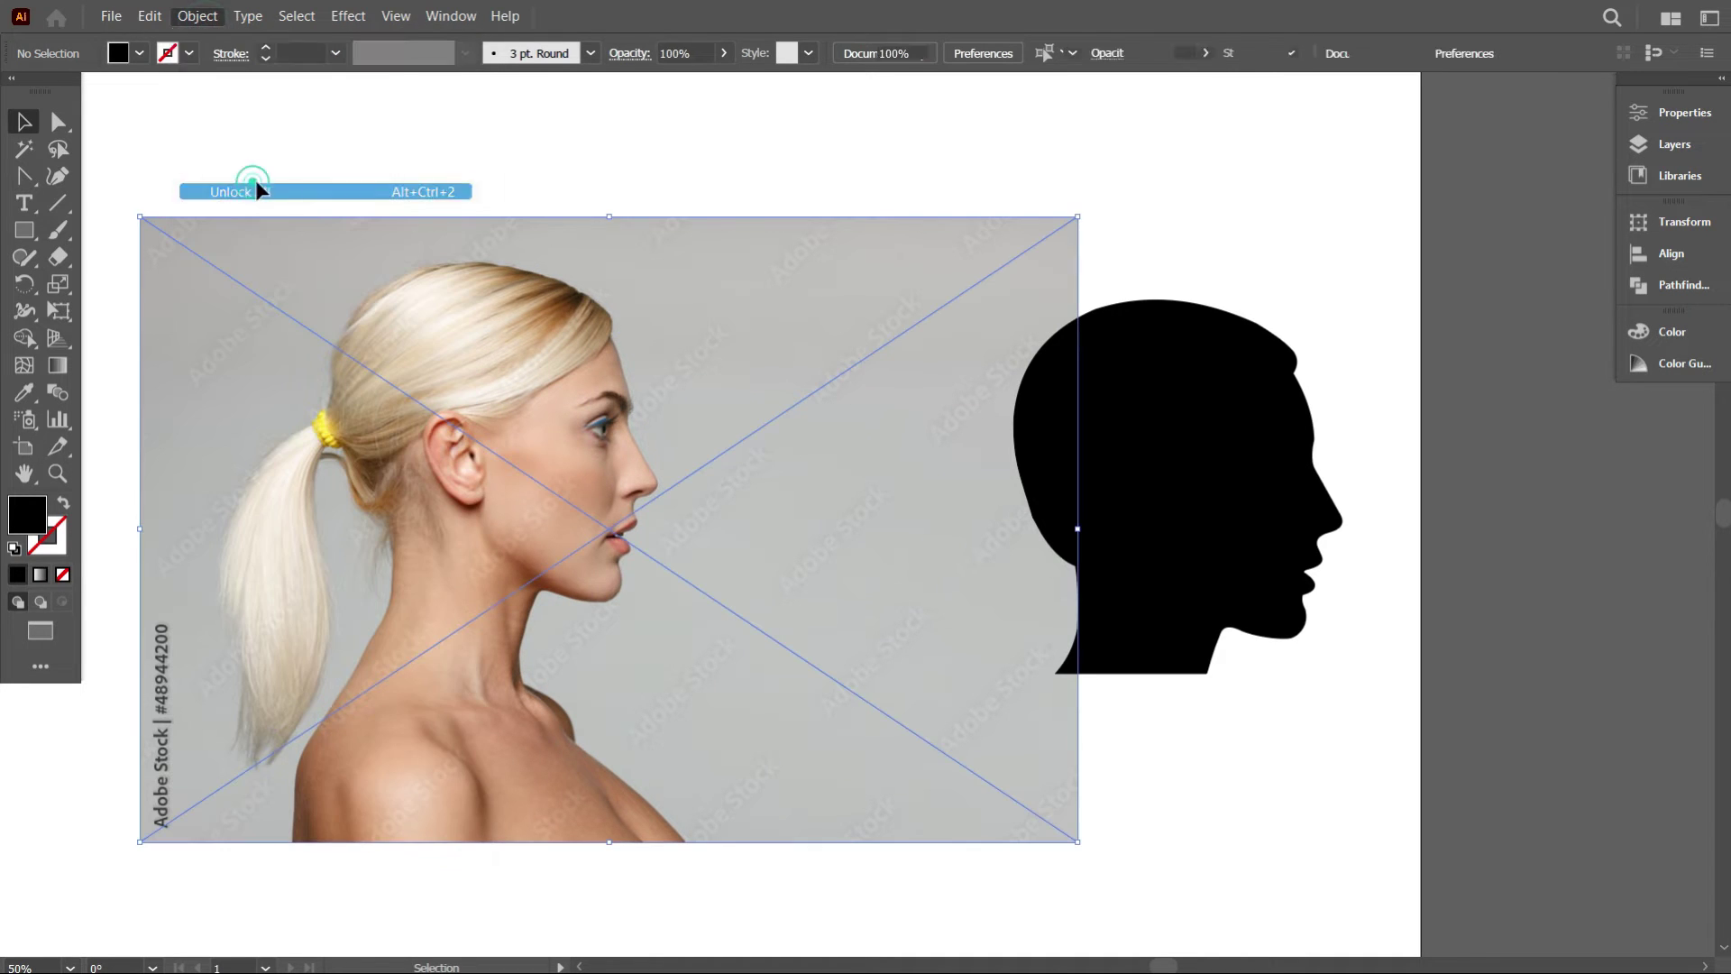
click(552, 320)
key(Delete)
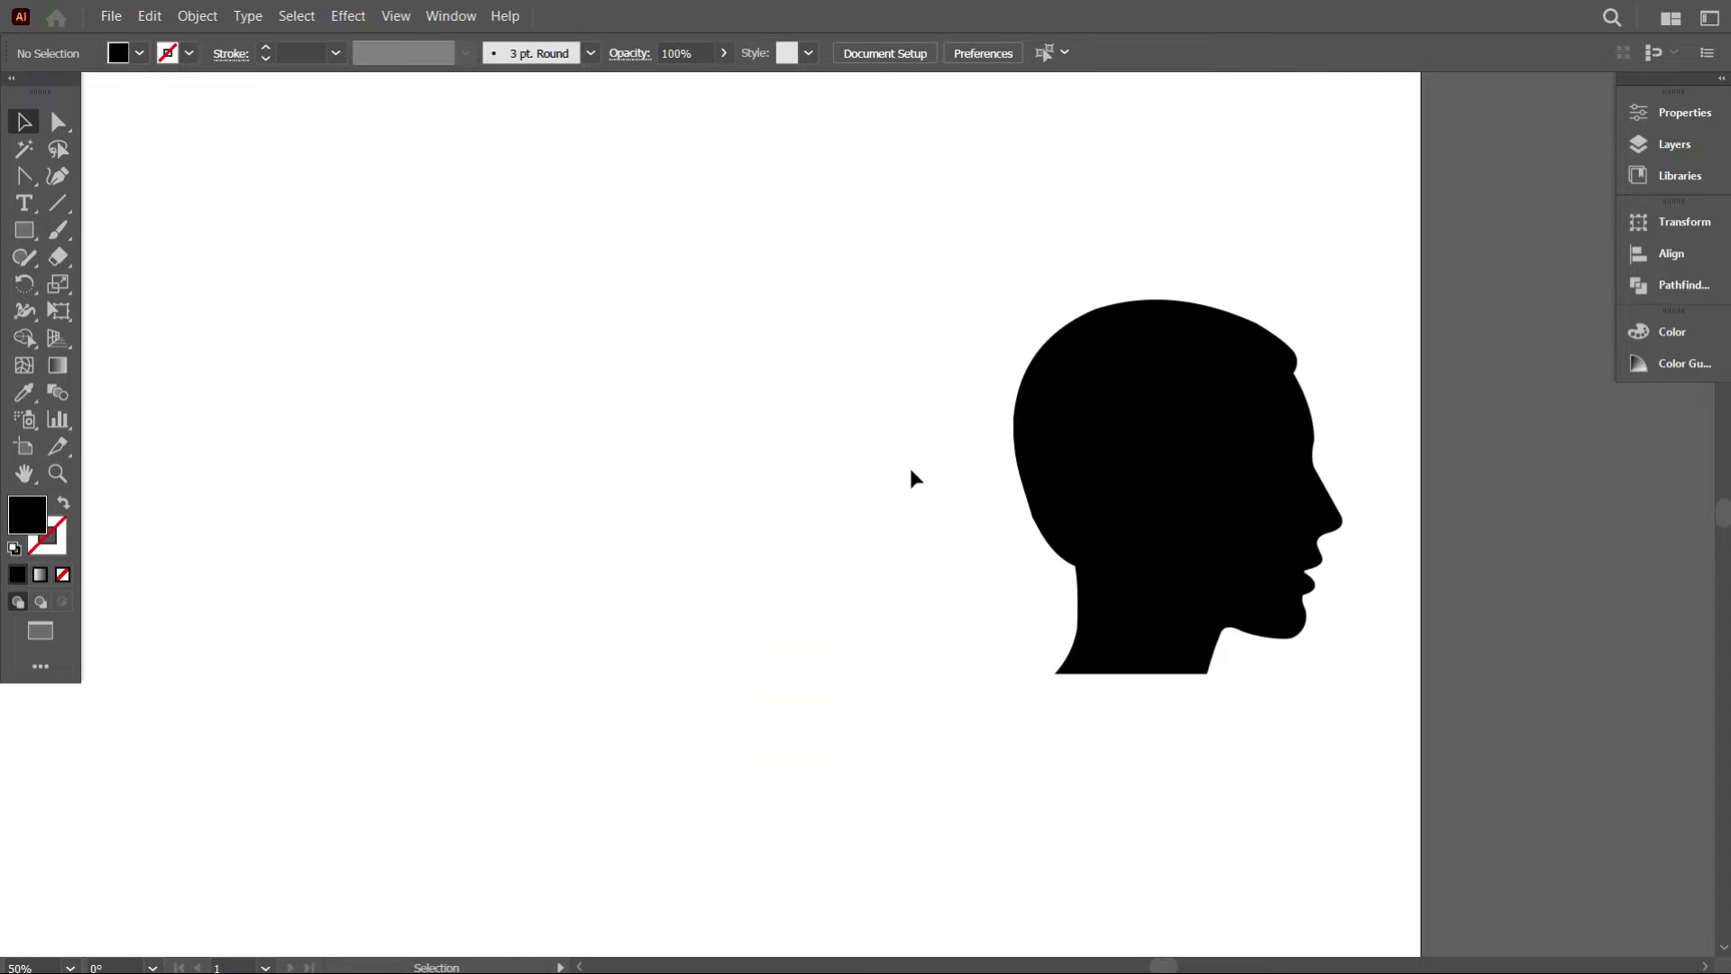
Move the remaining head silhouette to the middle of the artboard and scale it up.
drag(1210, 501, 652, 444)
scroll(652, 444, down, 2)
scroll(557, 527, up, 1)
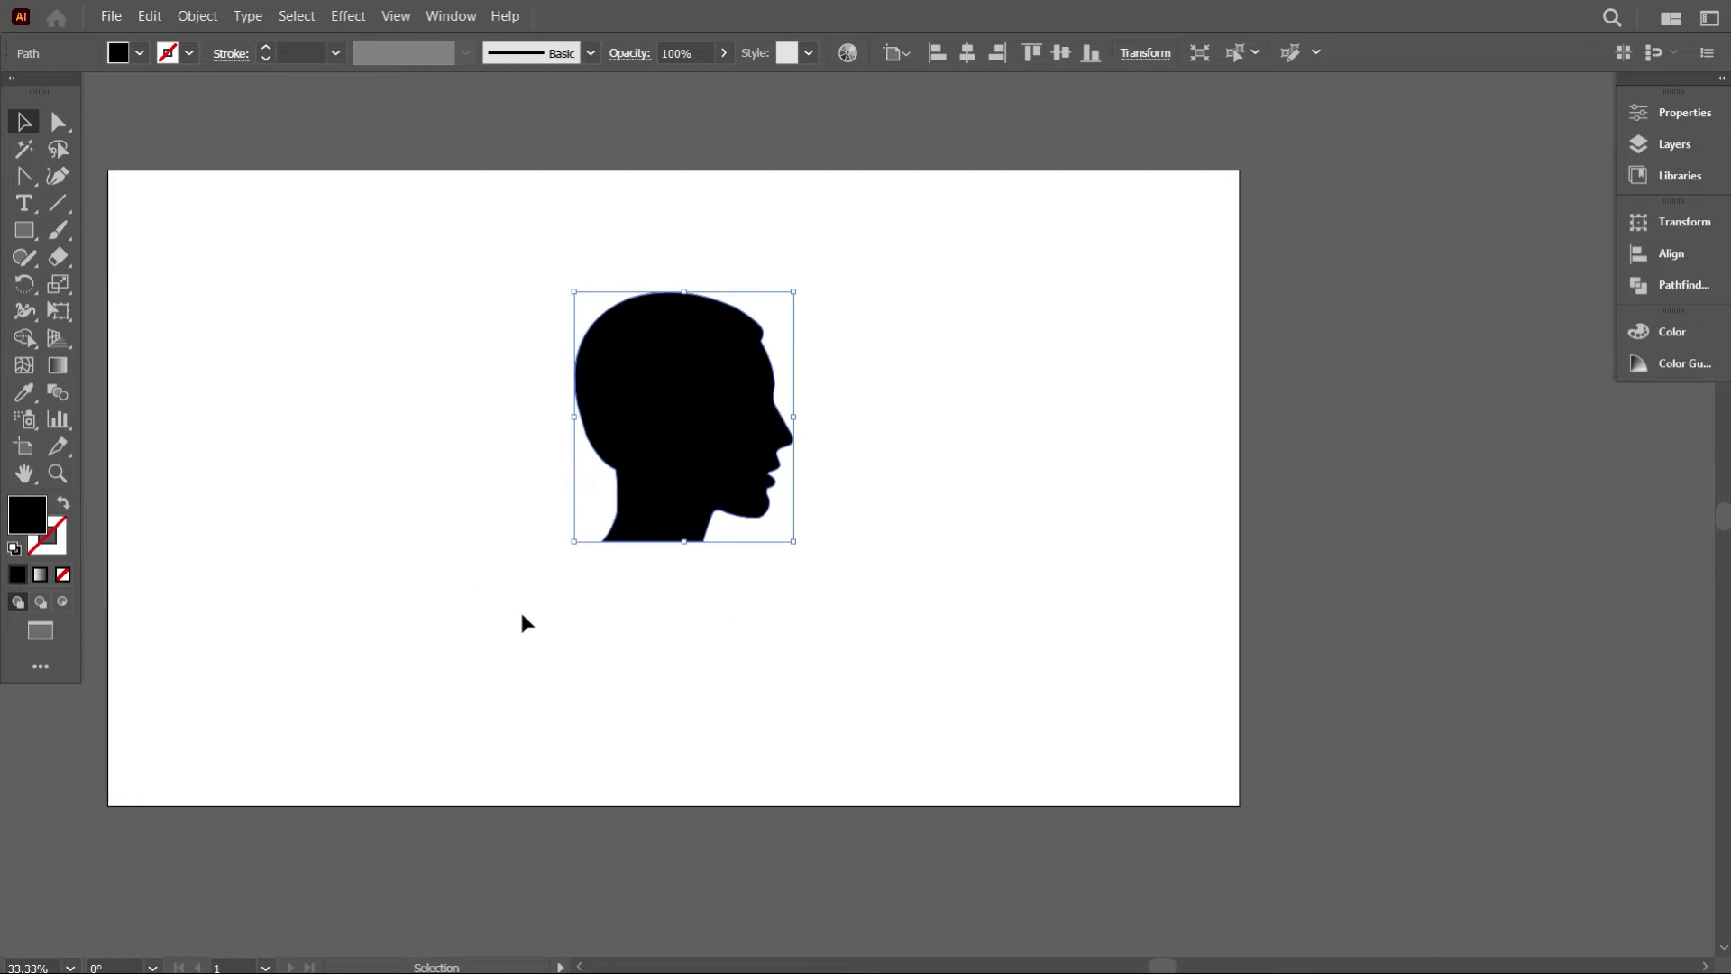
scroll(519, 609, left, 3)
drag(1089, 534, 1172, 642)
click(1264, 634)
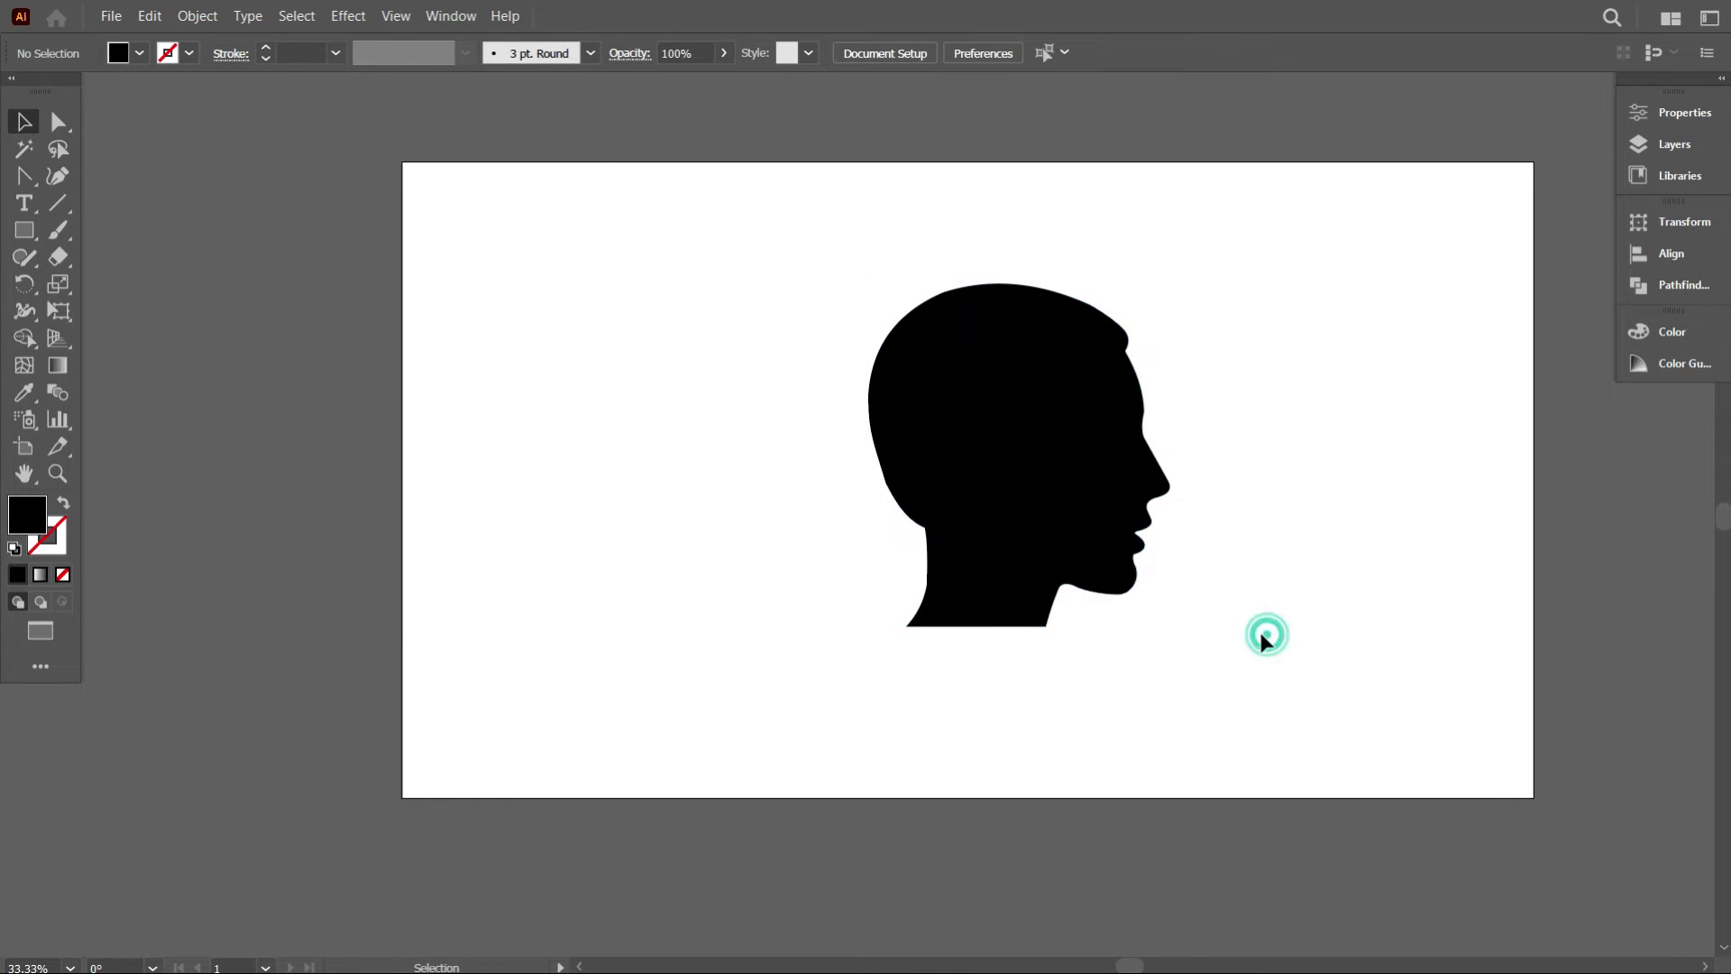
Move the head silhouette toward the artboard's right side, leaving free space behind it.
scroll(1261, 627, up, 1)
scroll(1260, 622, up, 2)
scroll(1330, 605, left, 2)
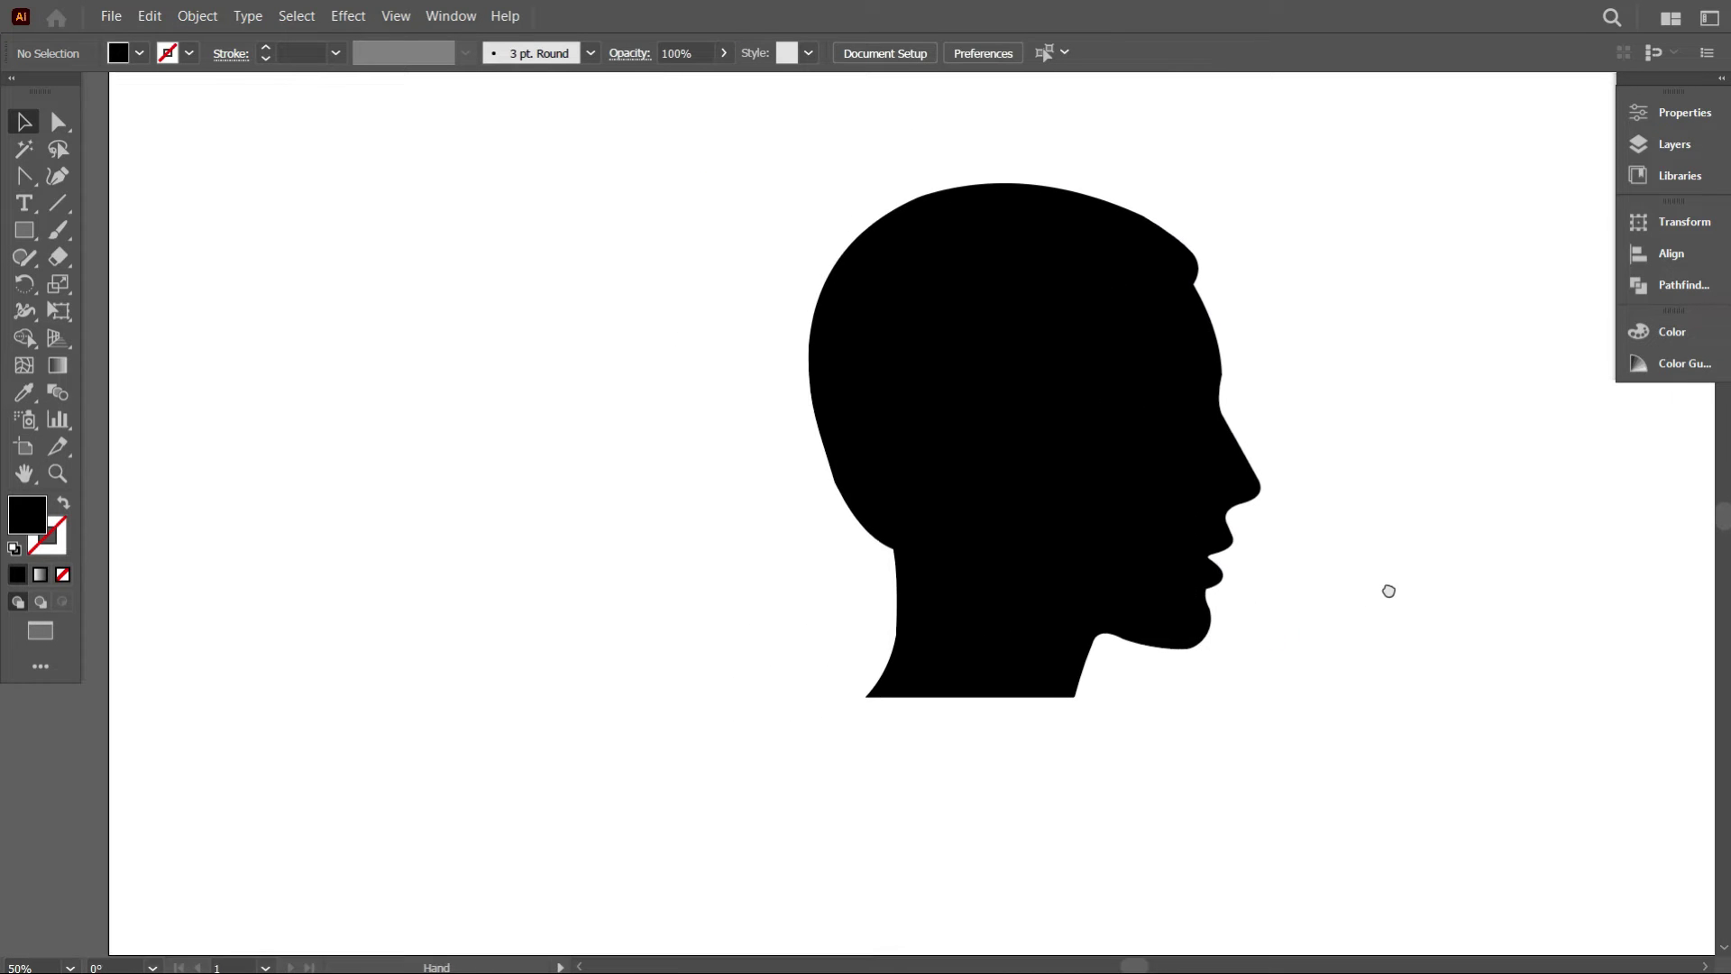
drag(1066, 541, 1314, 550)
click(583, 506)
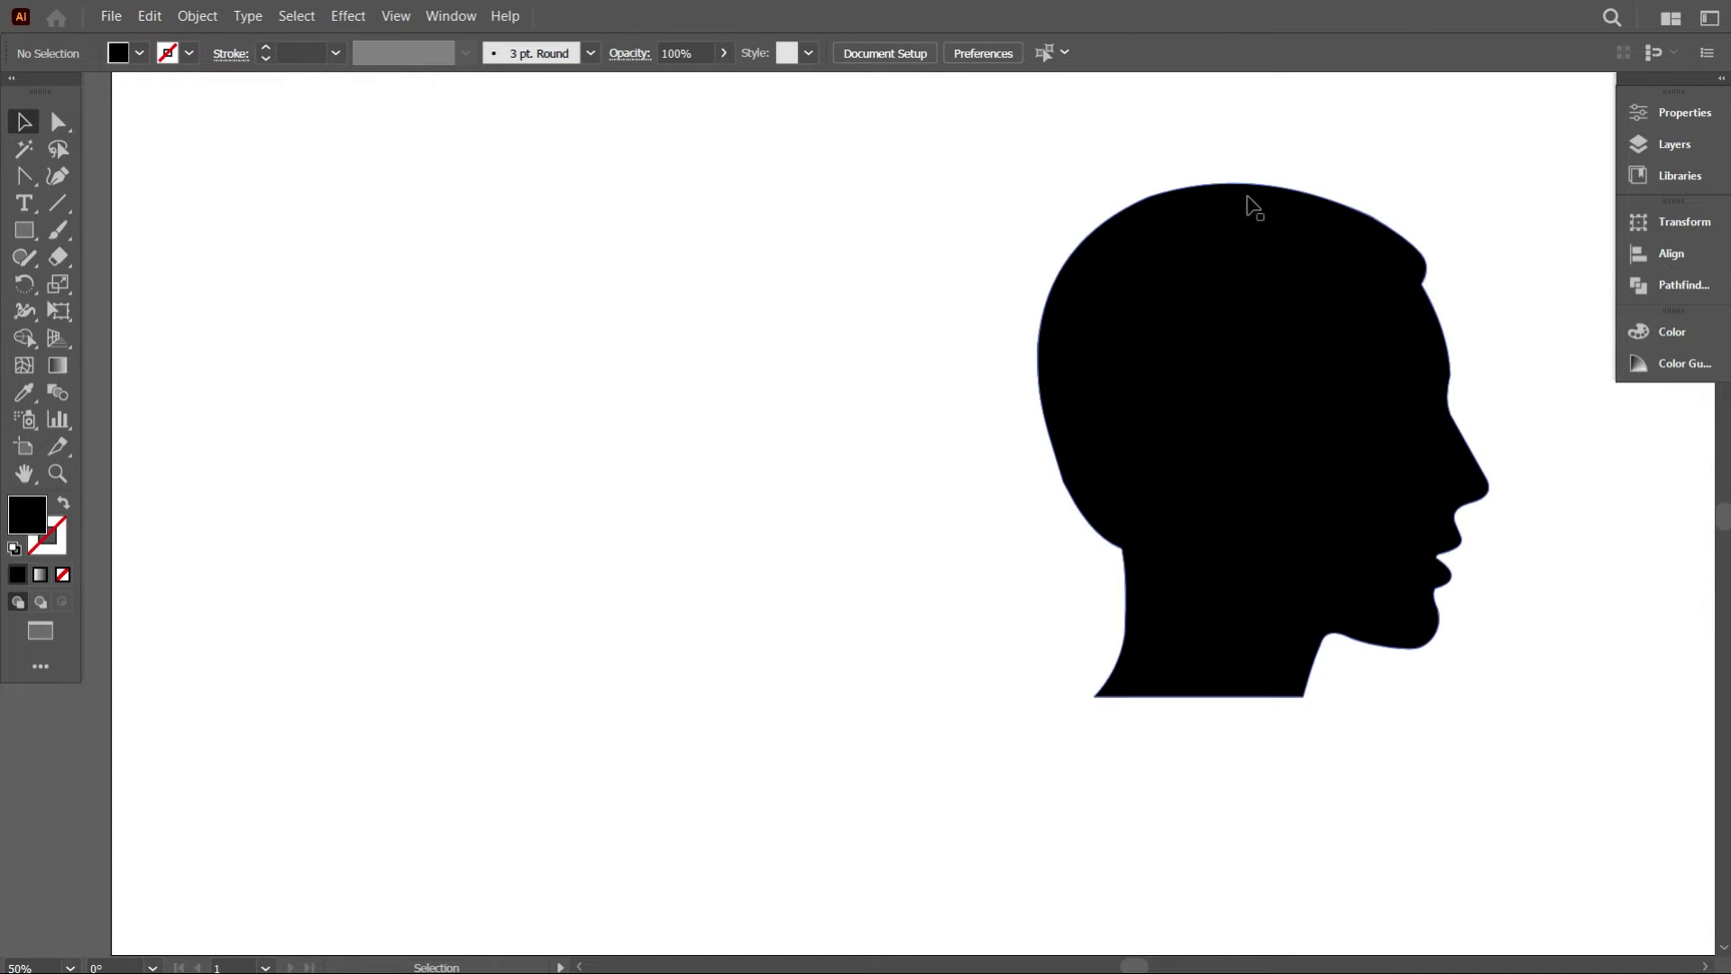
Draw a long, thin horizontal rectangle in the space behind the head, with no fill and a 1 pt black stroke.
scroll(1307, 207, up, 4)
scroll(1307, 227, down, 3)
scroll(1227, 320, up, 1)
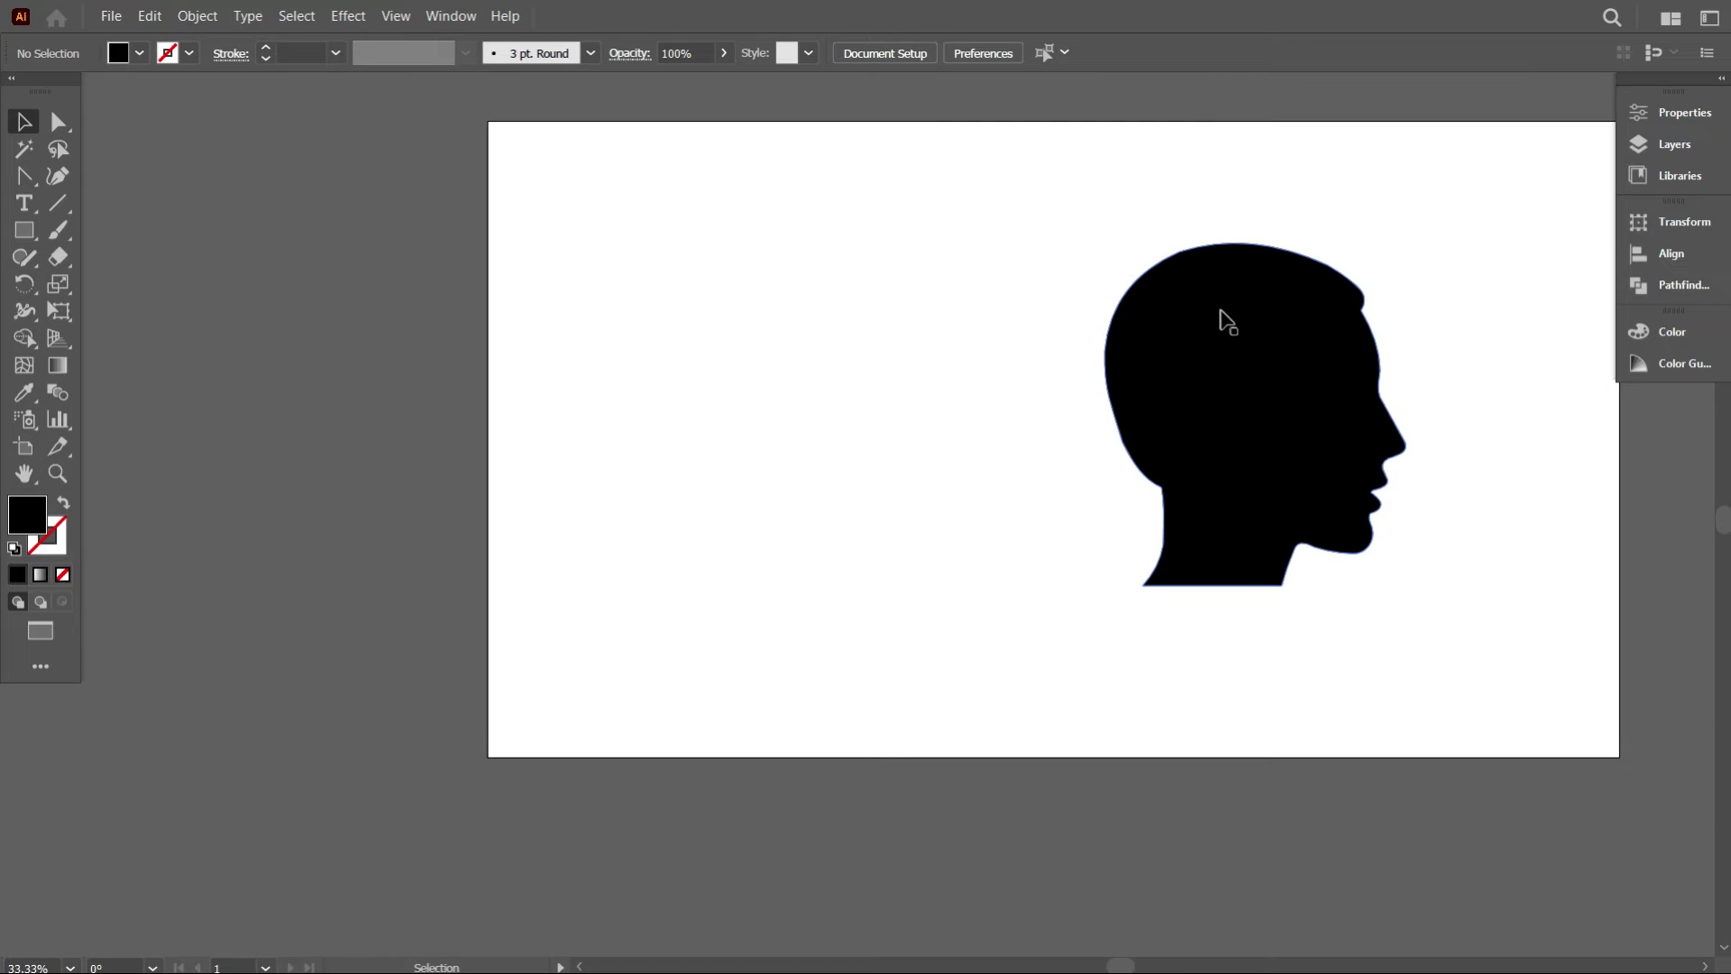
scroll(1233, 325, up, 2)
key(space)
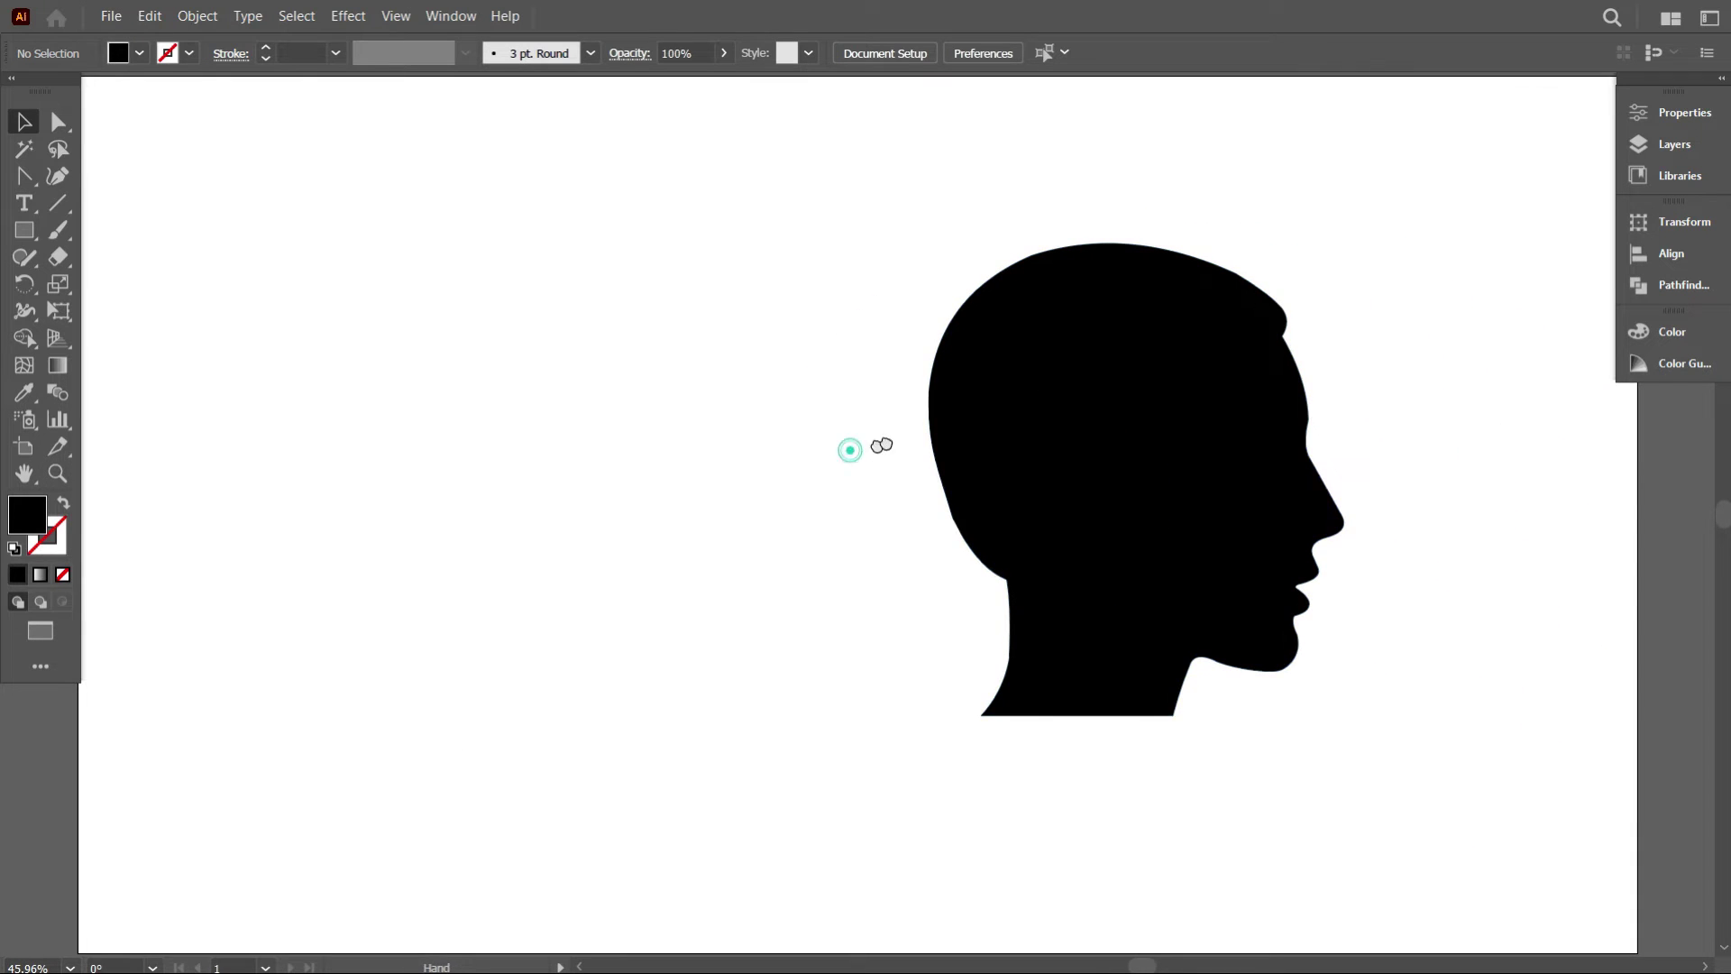
drag(850, 448, 919, 451)
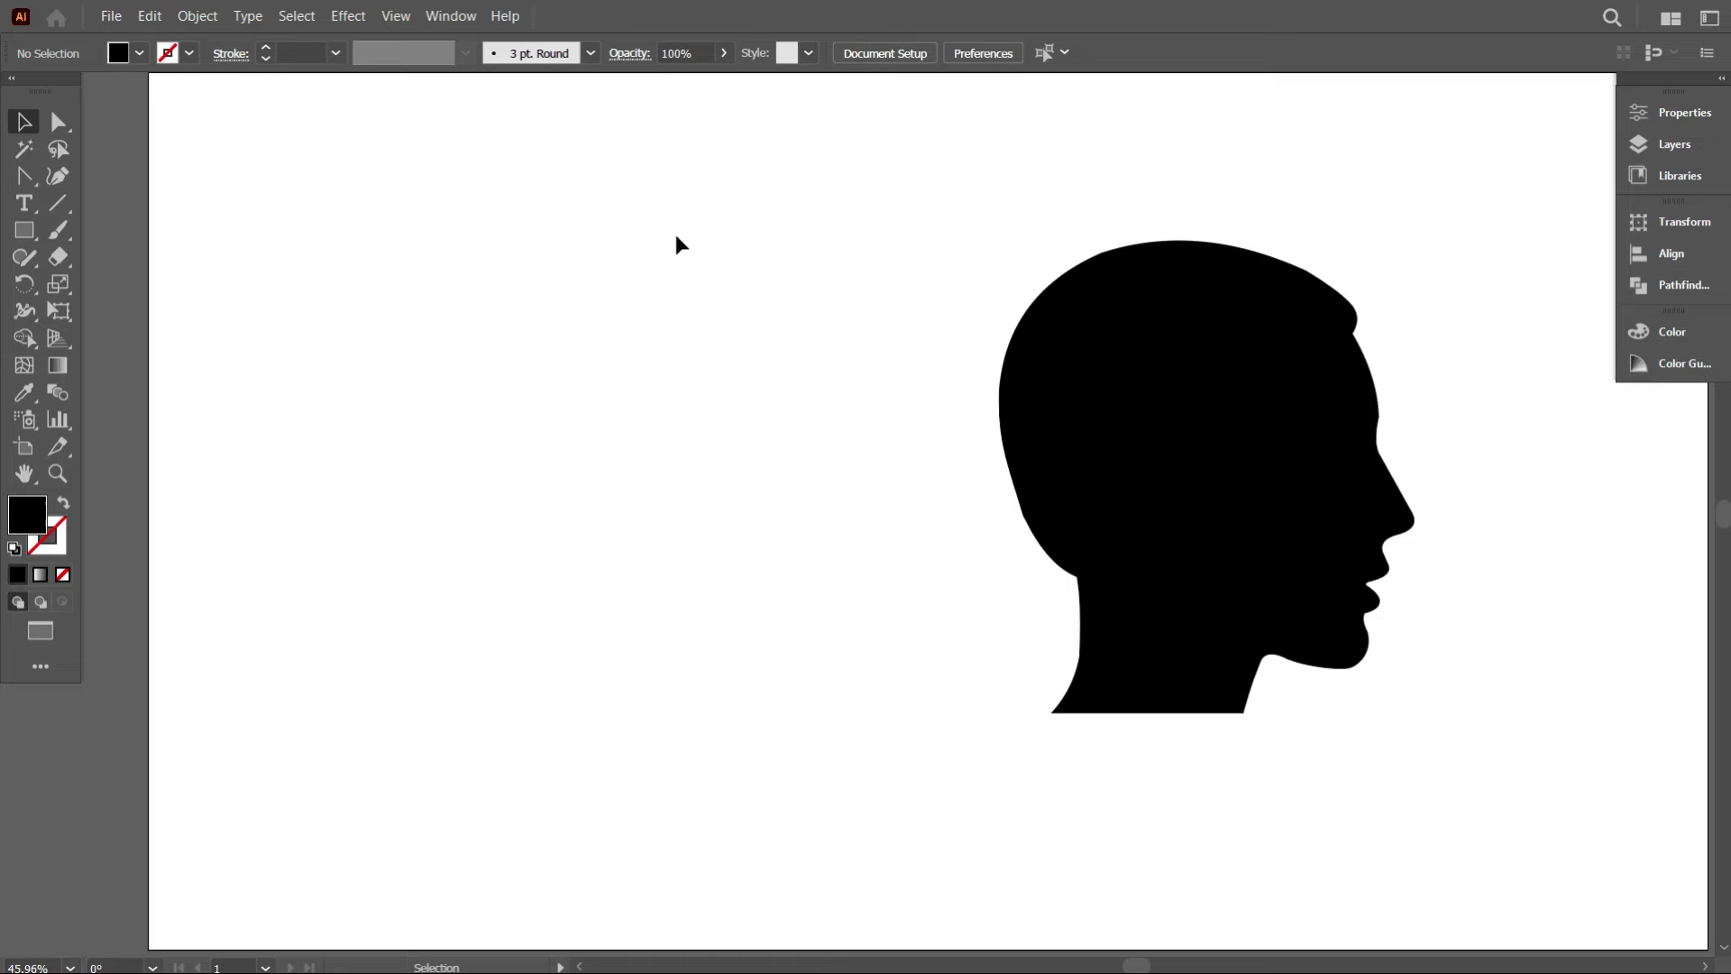
click(30, 229)
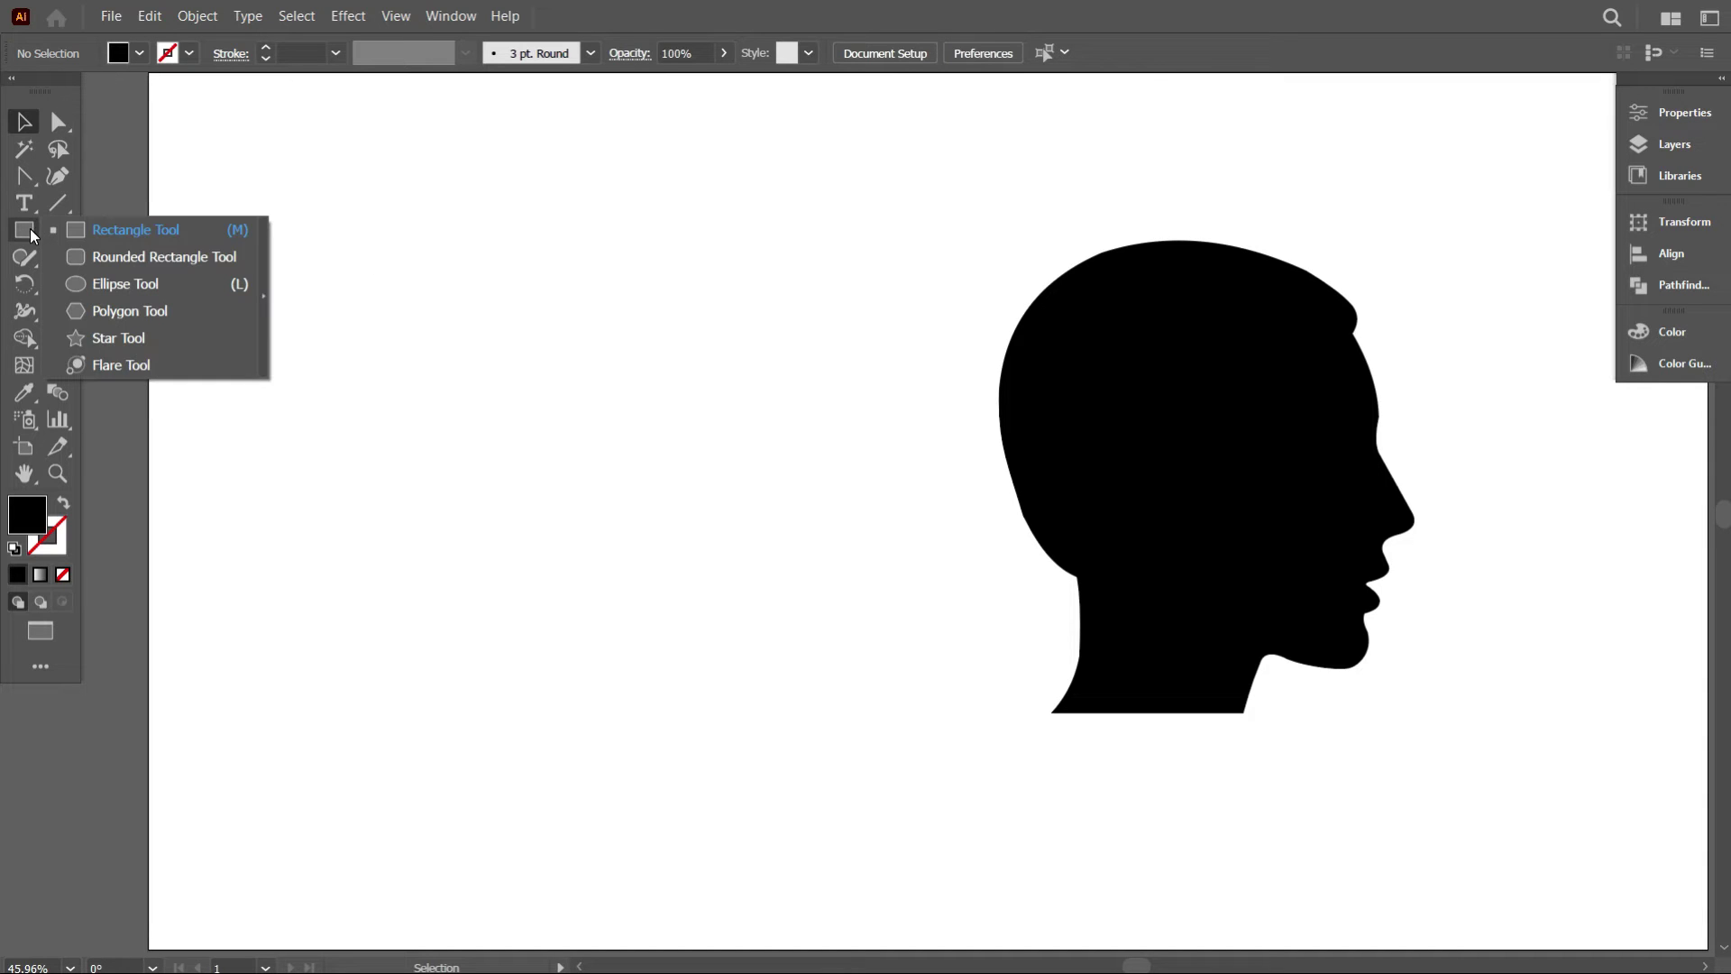
click(72, 226)
drag(316, 280, 925, 320)
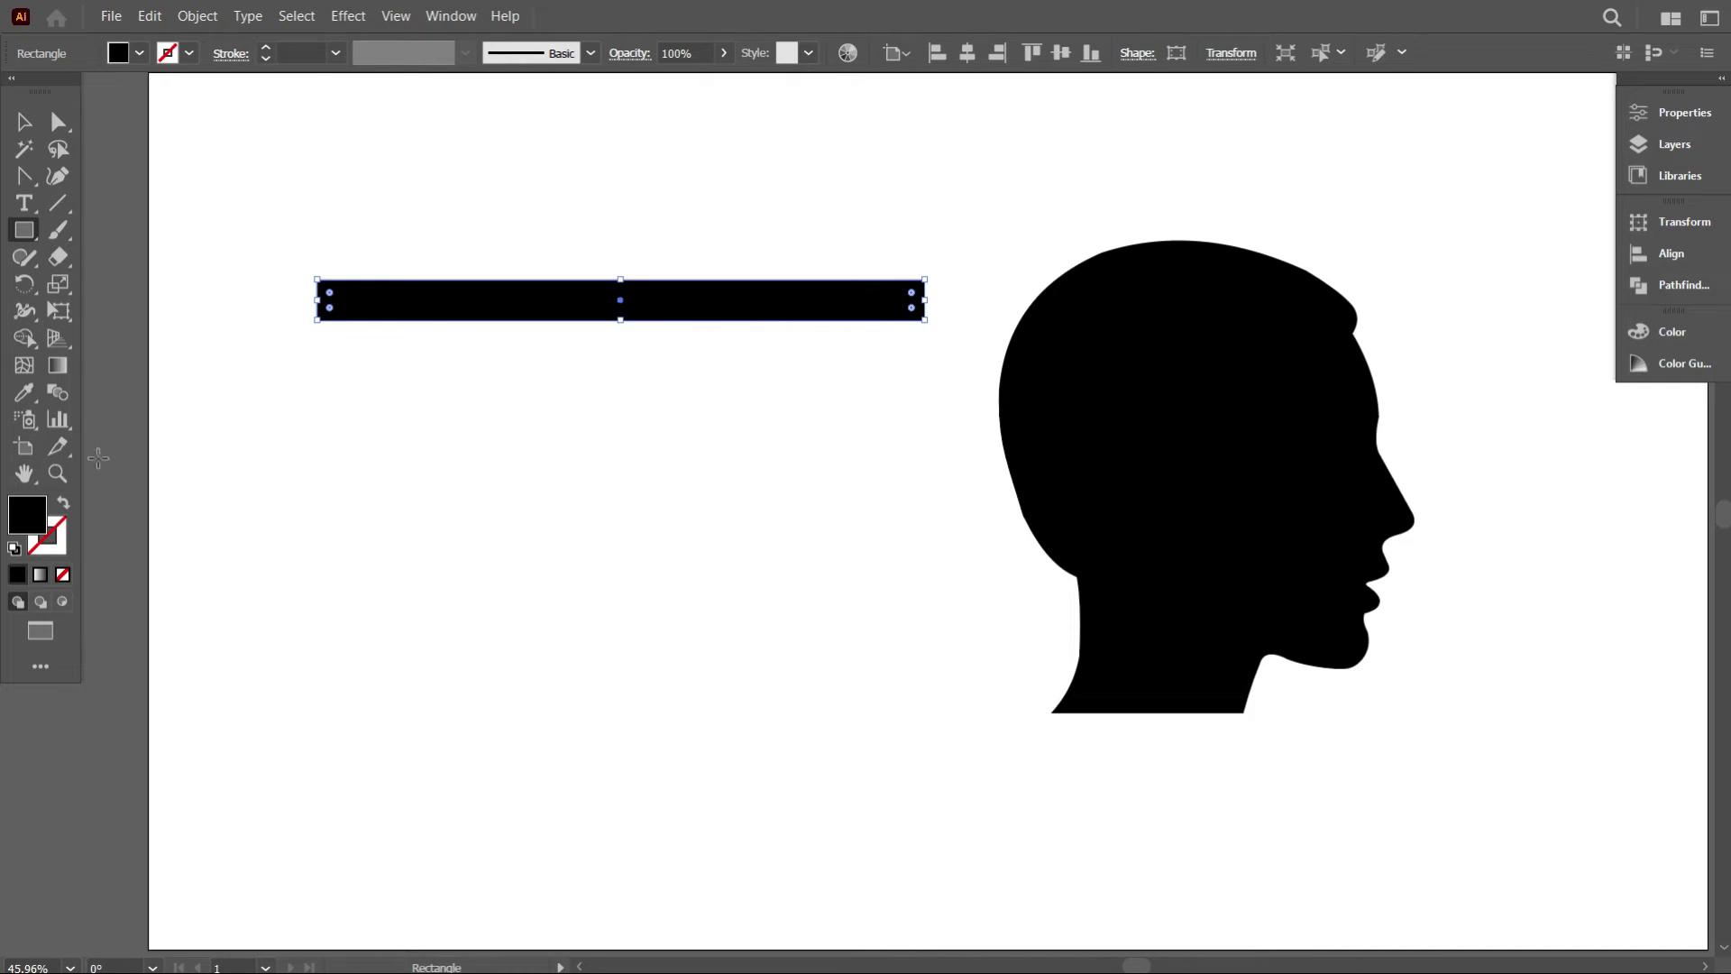
click(64, 505)
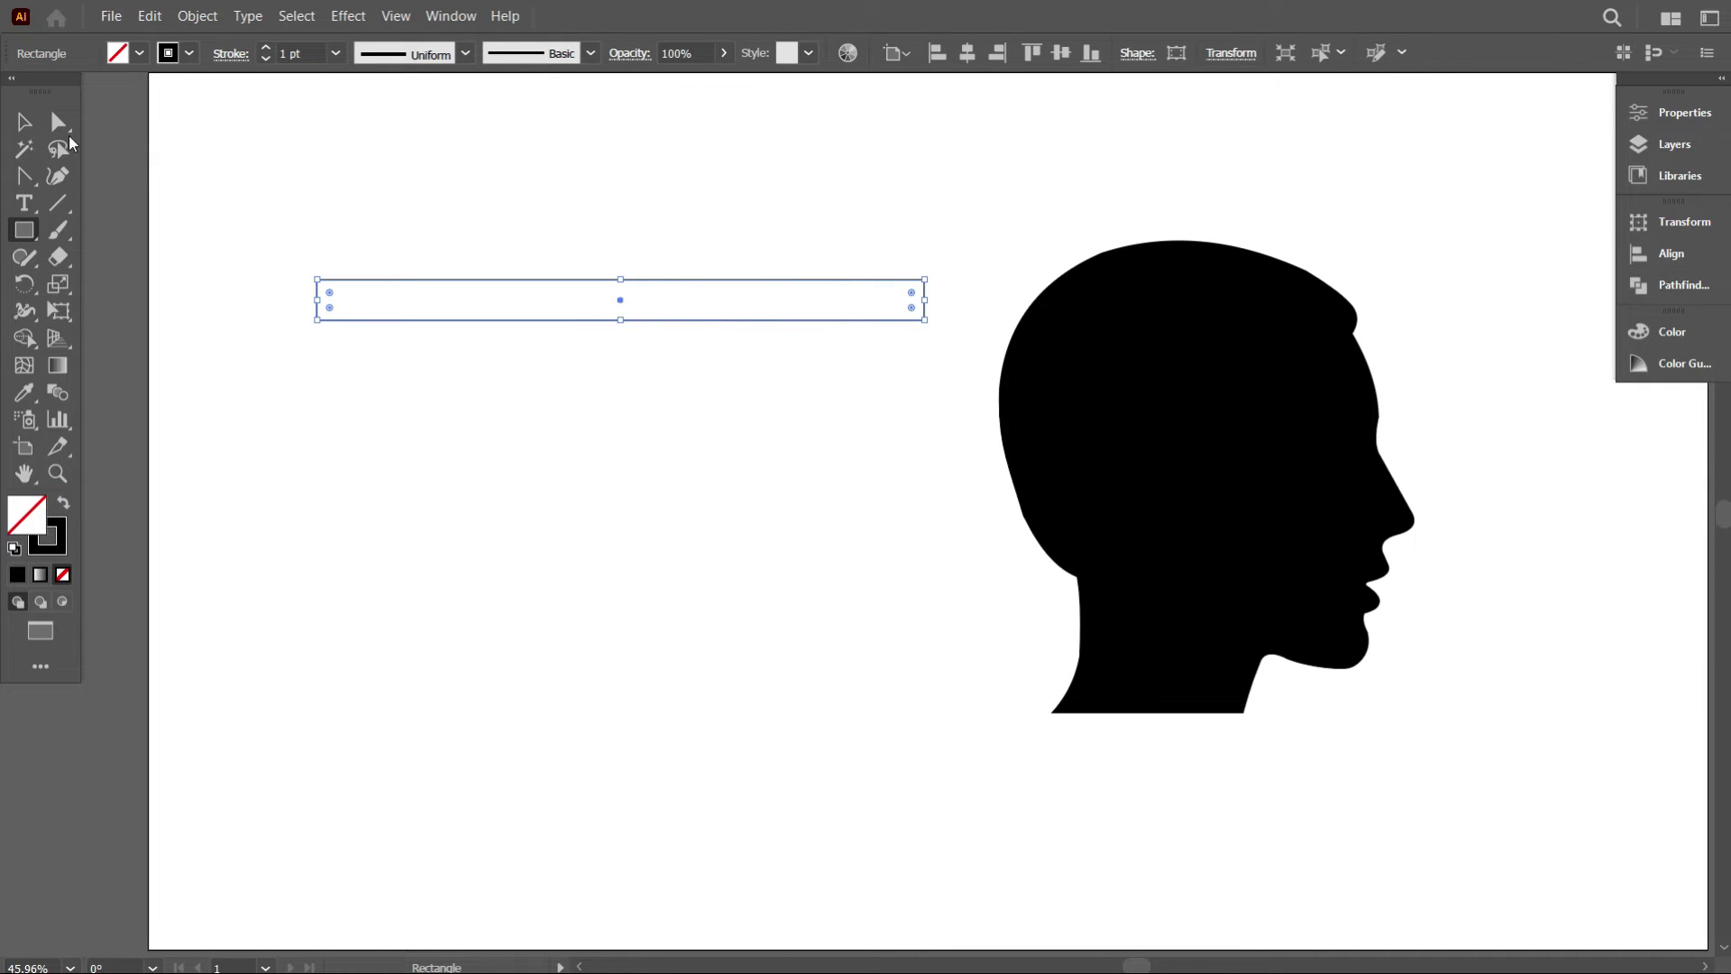
click(24, 121)
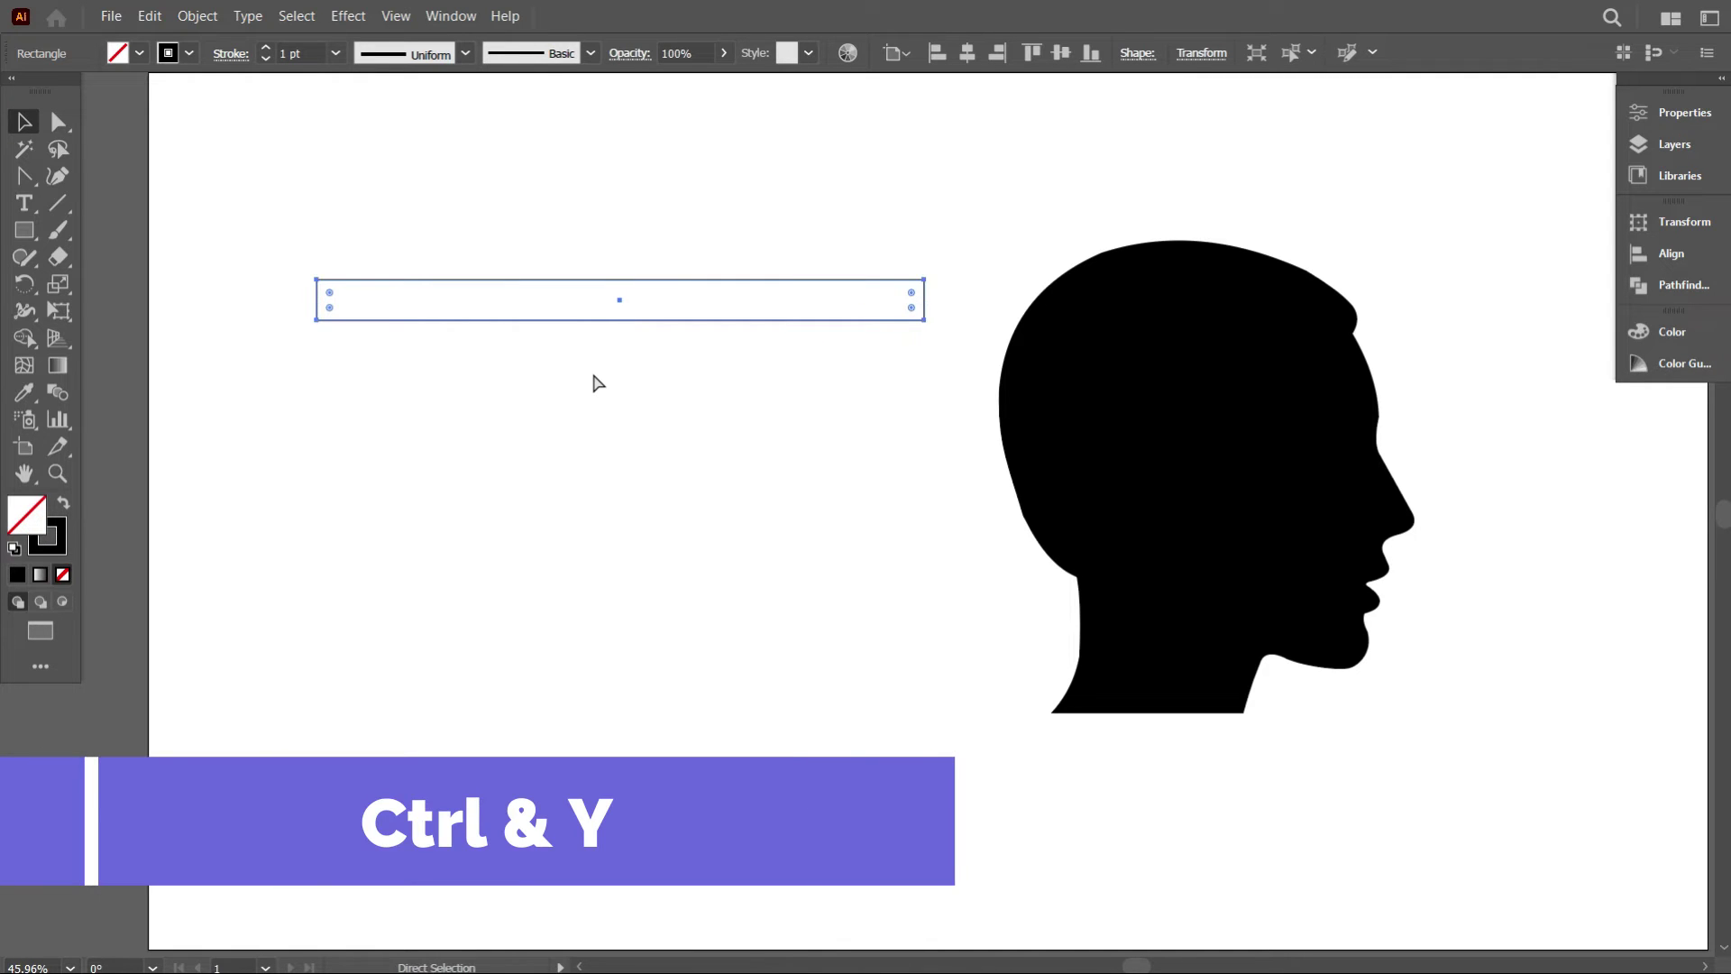
Switch to Outline view and place a copy of the rectangle directly below the original, edges touching.
key(ctrl+y)
key(ctrl+equal)
drag(531, 340, 533, 385)
key(ctrl)
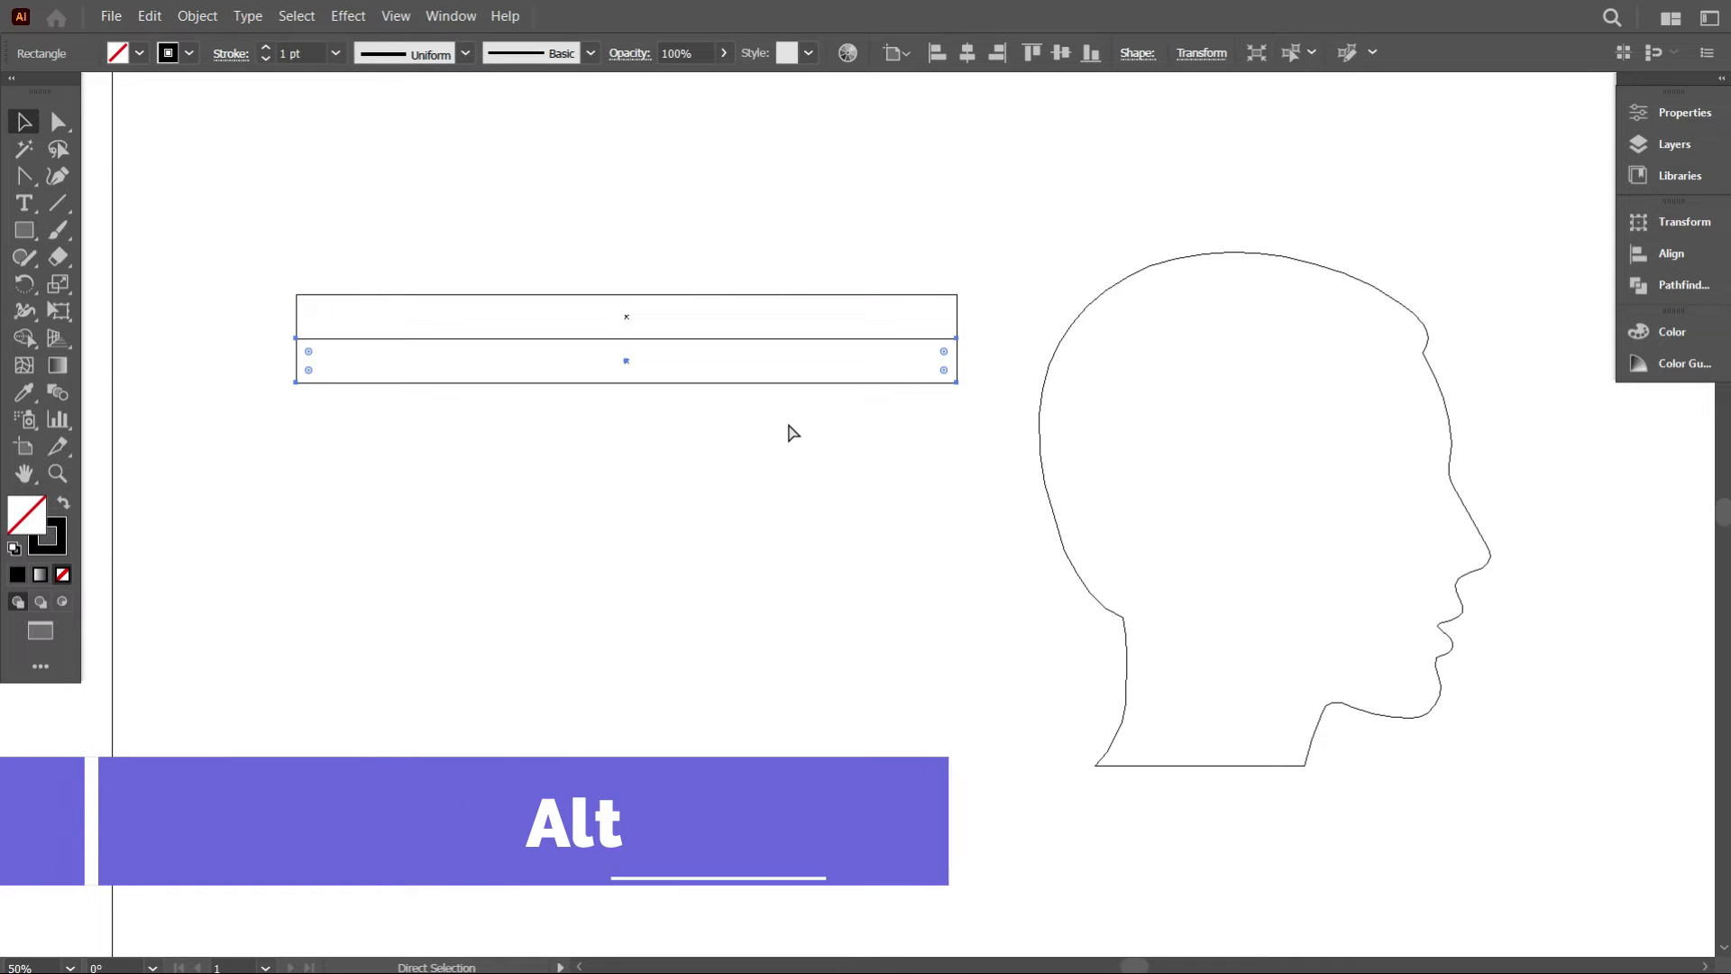
Repeat the last rectangle duplication downward until twelve touching strips form a stack.
key(ctrl+d)
key(ctrl+d)
key(ctrl+d)
key(ctrl+d)
key(ctrl+d)
key(ctrl+d)
key(ctrl+d)
key(ctrl+d)
key(ctrl+d)
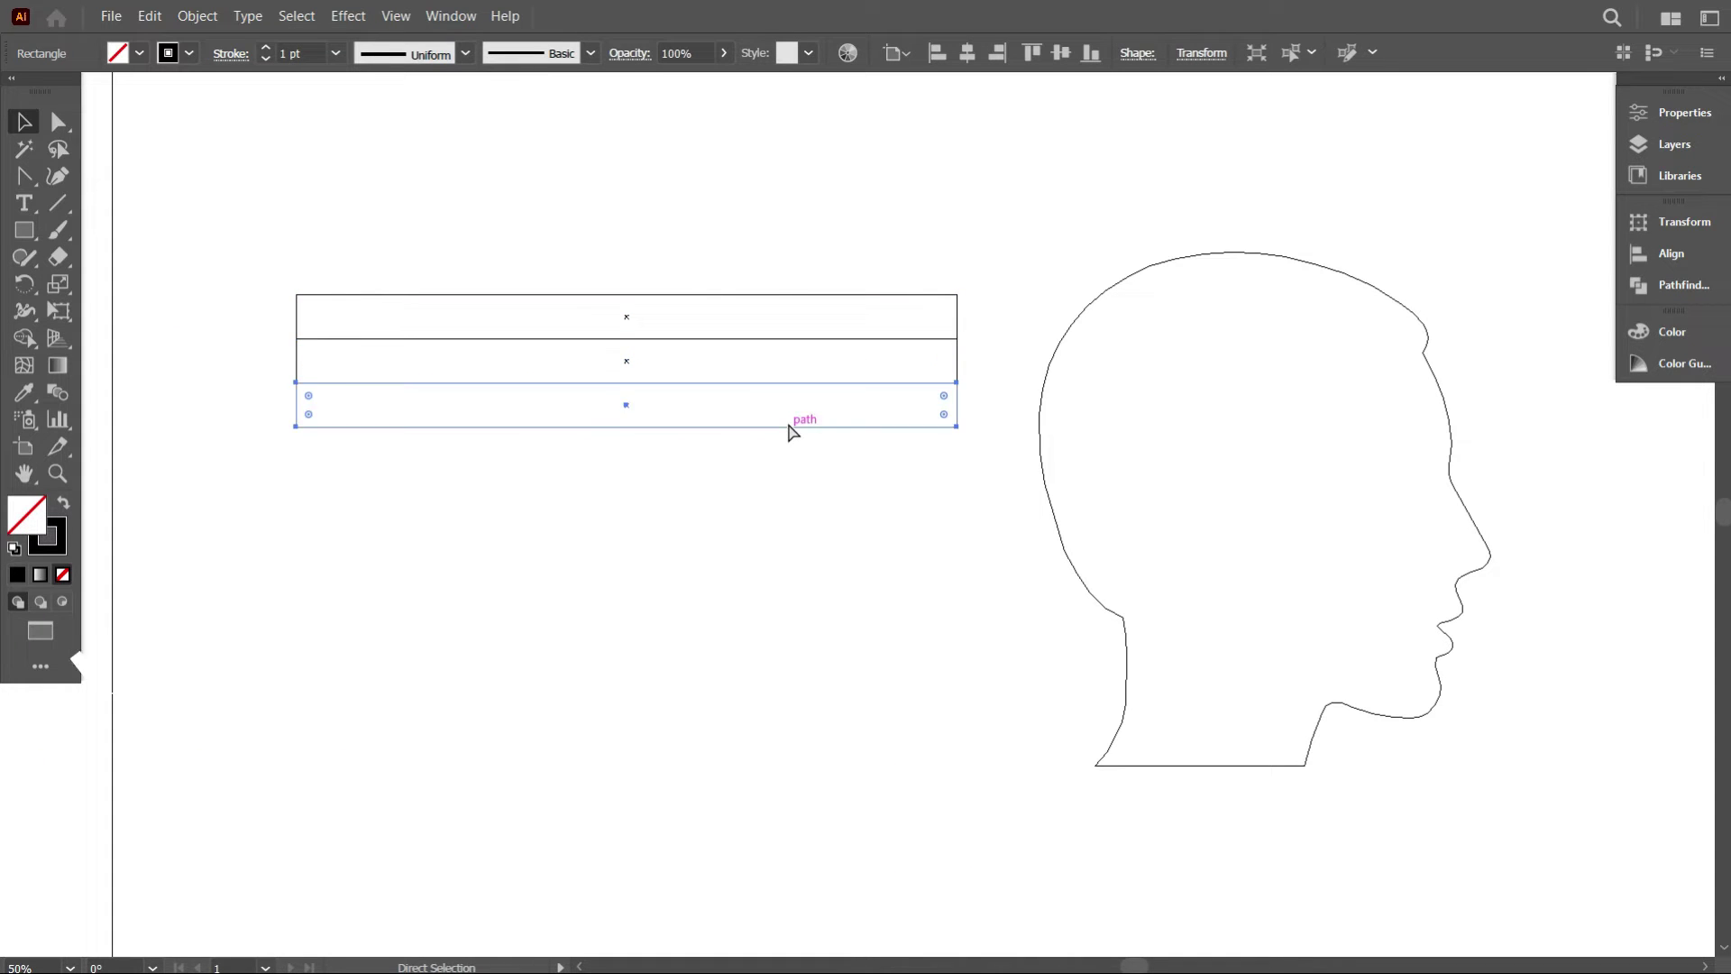
key(ctrl+d)
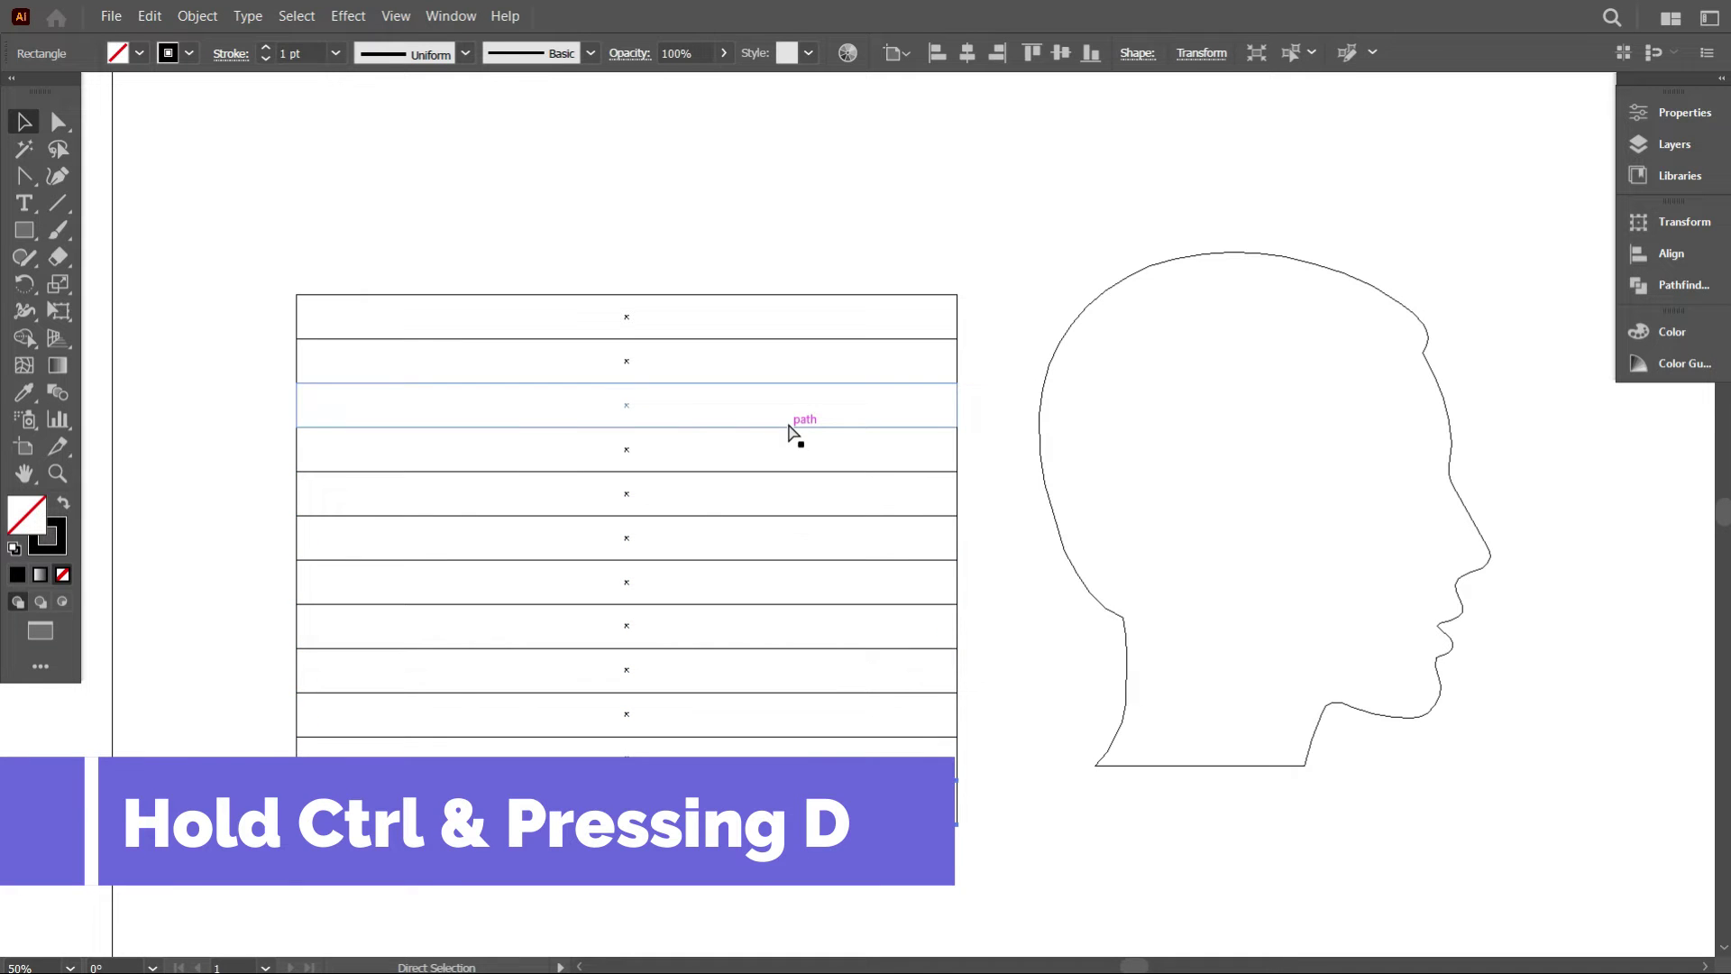
click(564, 252)
Leave Outline view and set the stroke weight of all twelve strips to 30 pt.
scroll(564, 256, down, 1)
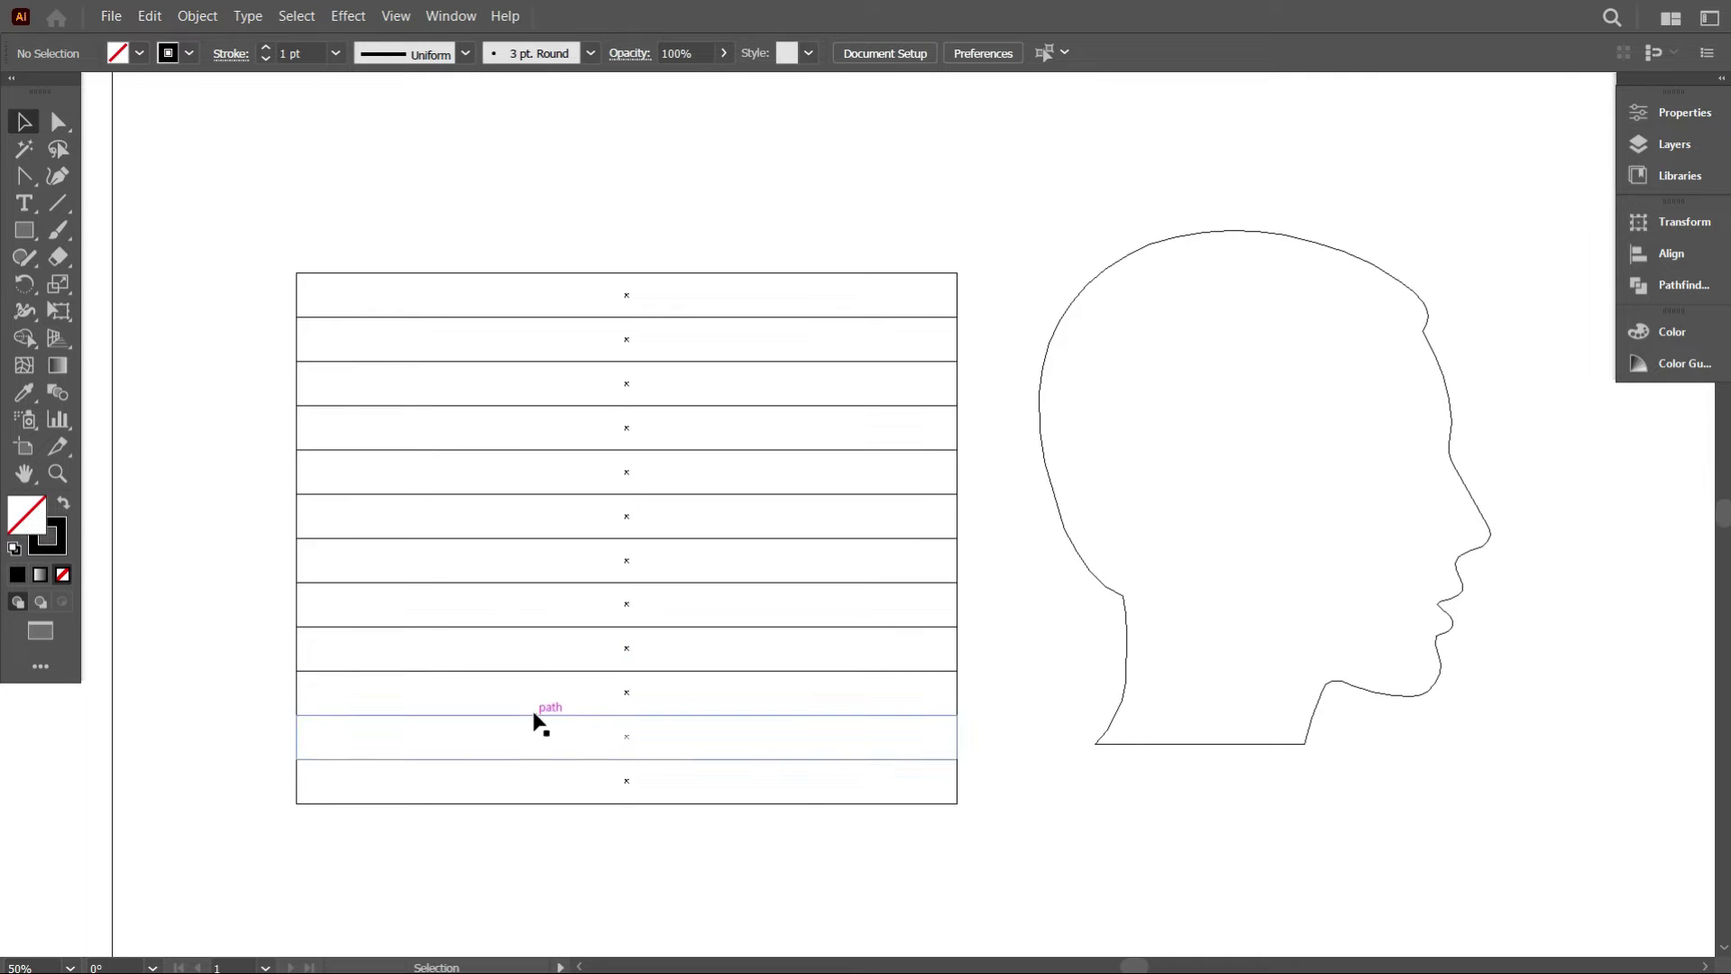
scroll(531, 759, down, 2)
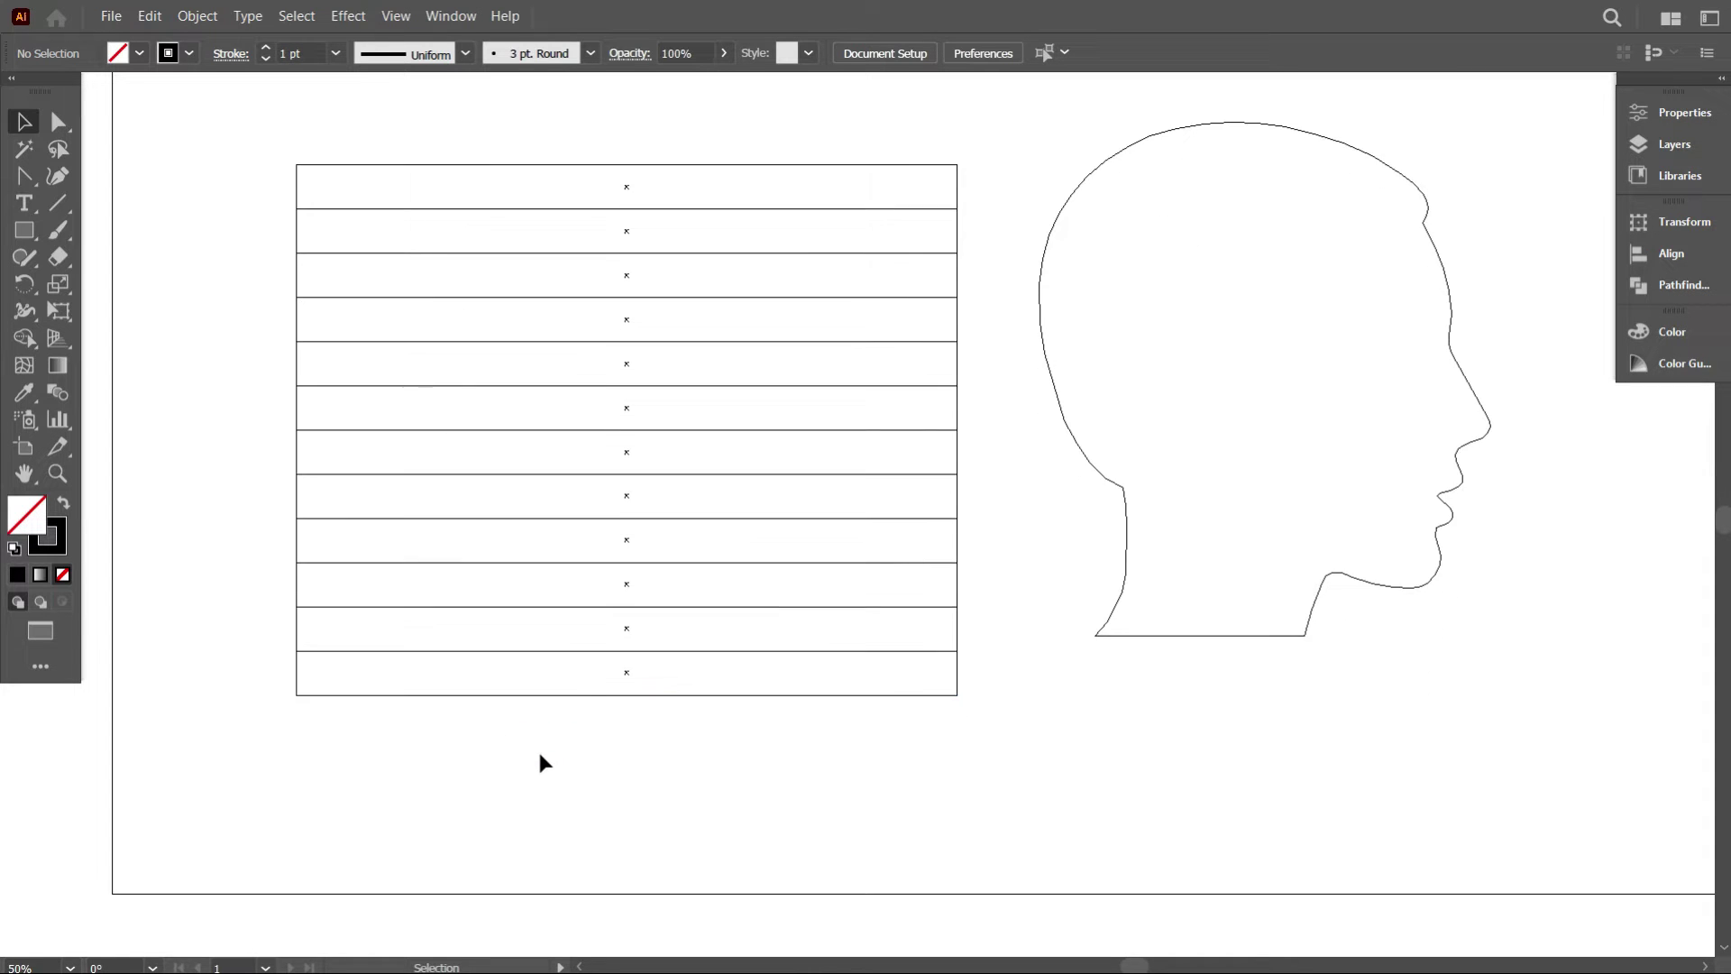
scroll(616, 676, down, 1)
scroll(739, 627, down, 2)
key(ctrl+y)
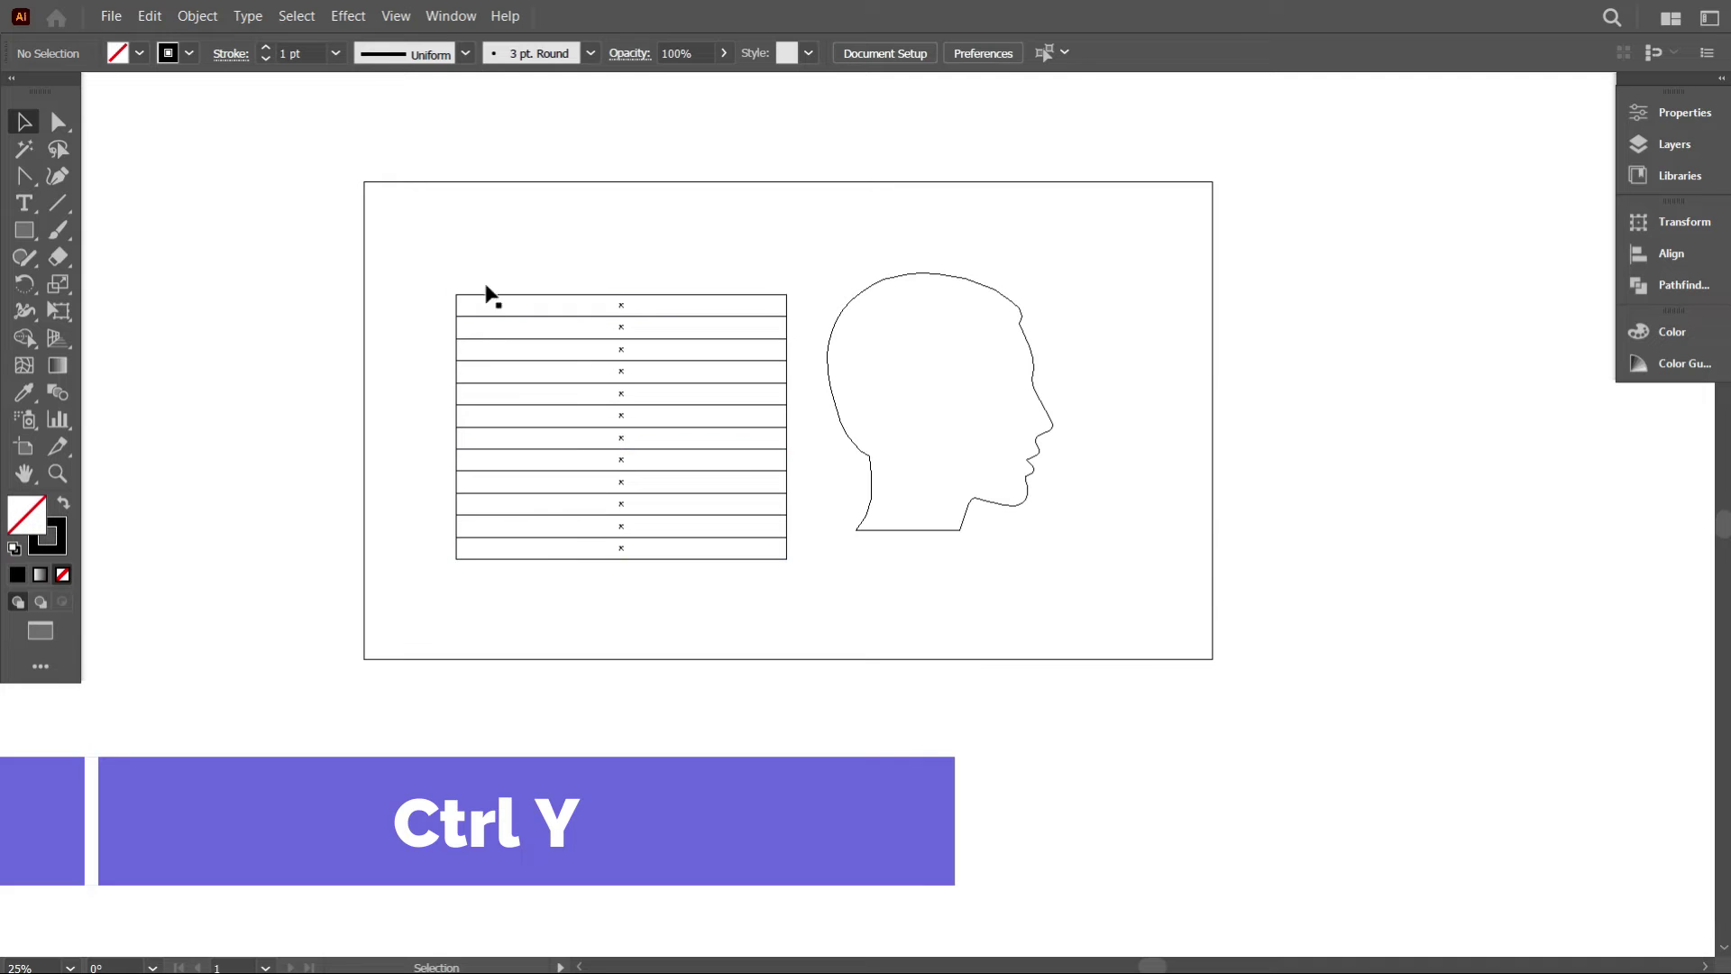
key(ctrl+y)
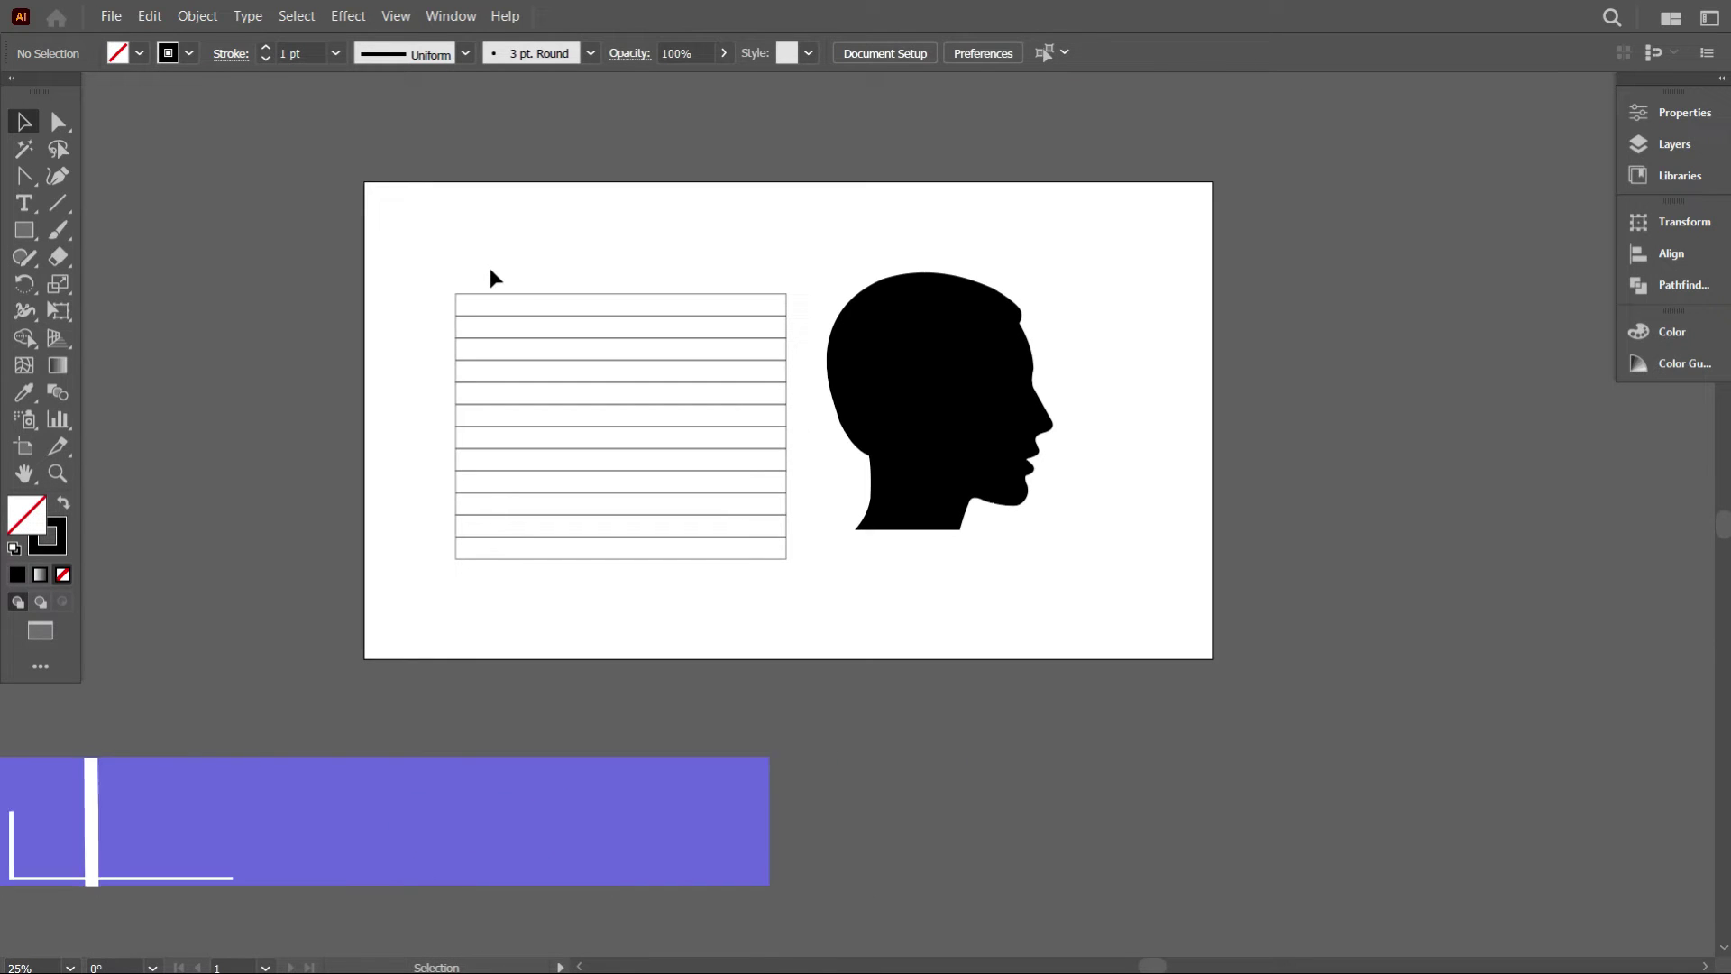
drag(575, 257, 748, 616)
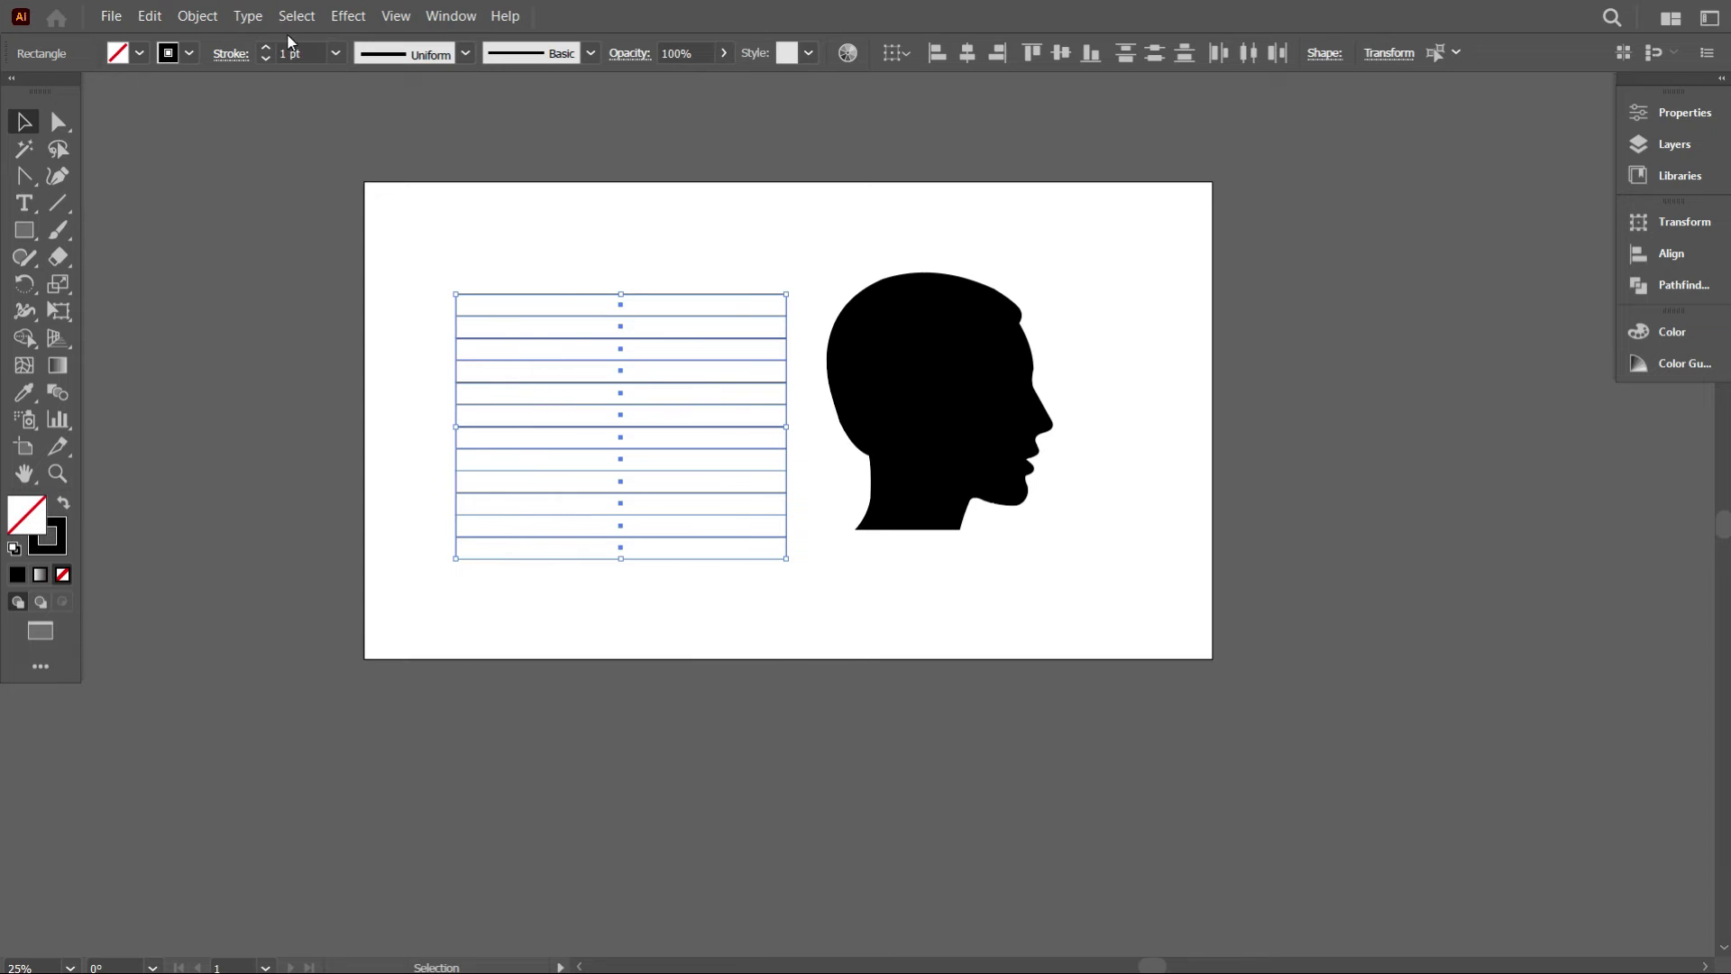
scroll(301, 46, up, 15)
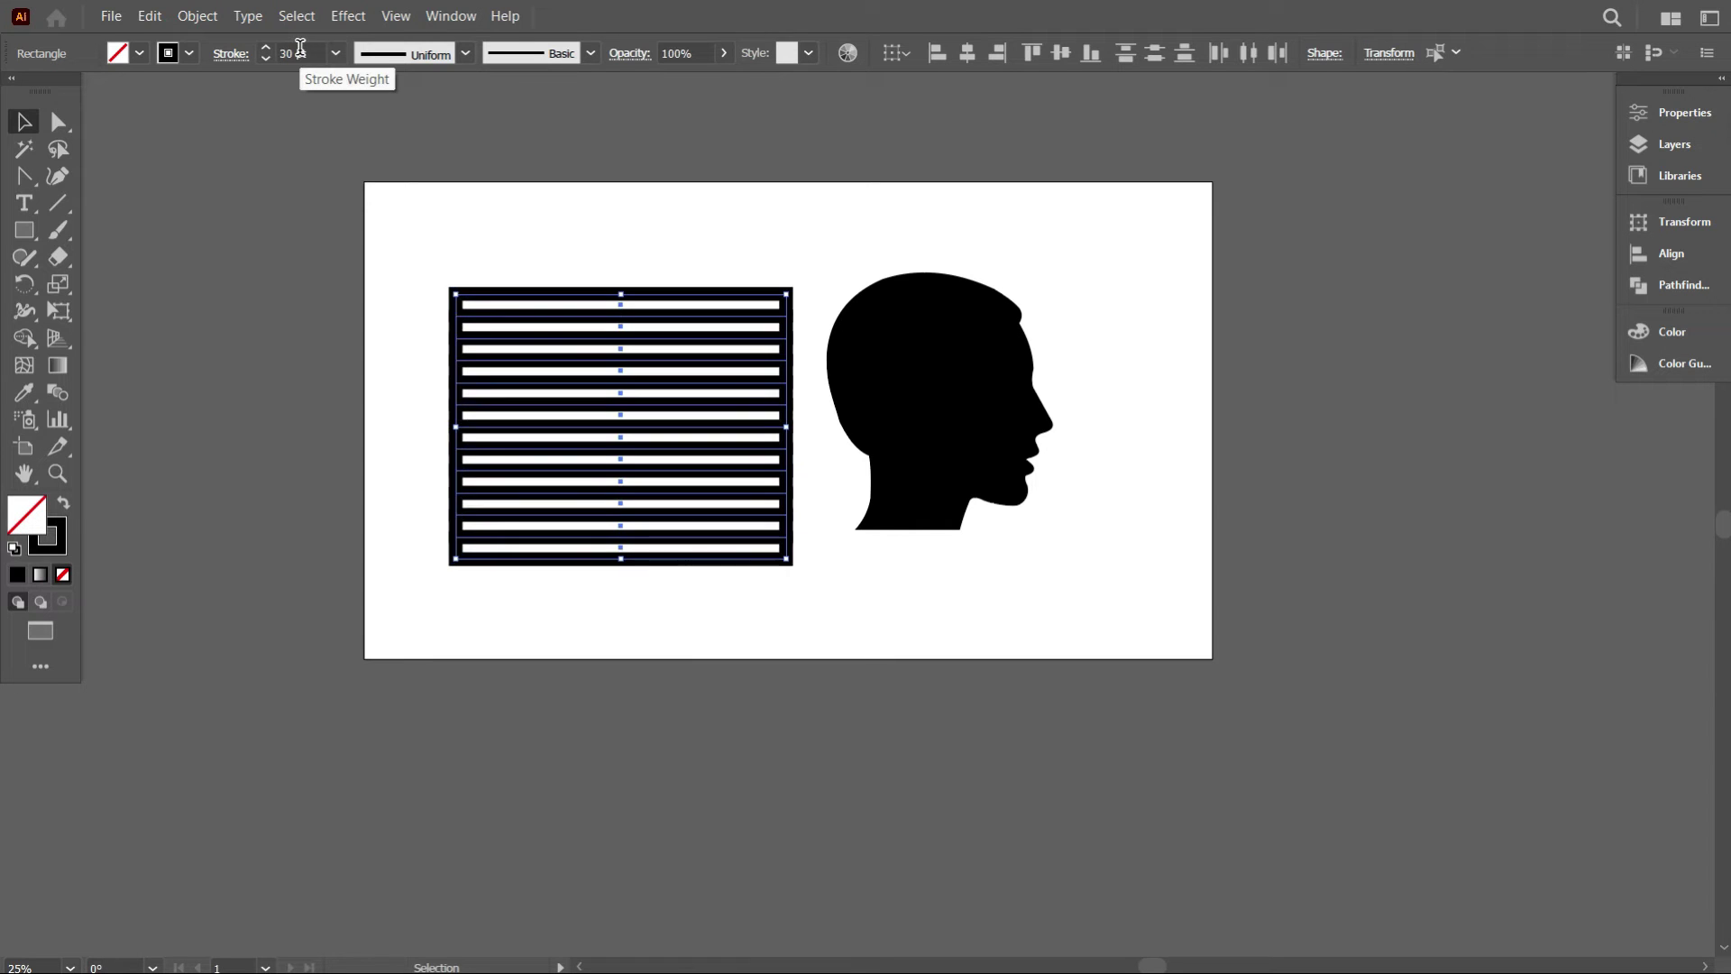
Turn the head silhouette into an unfilled outline with a red 6 pt stroke.
click(988, 415)
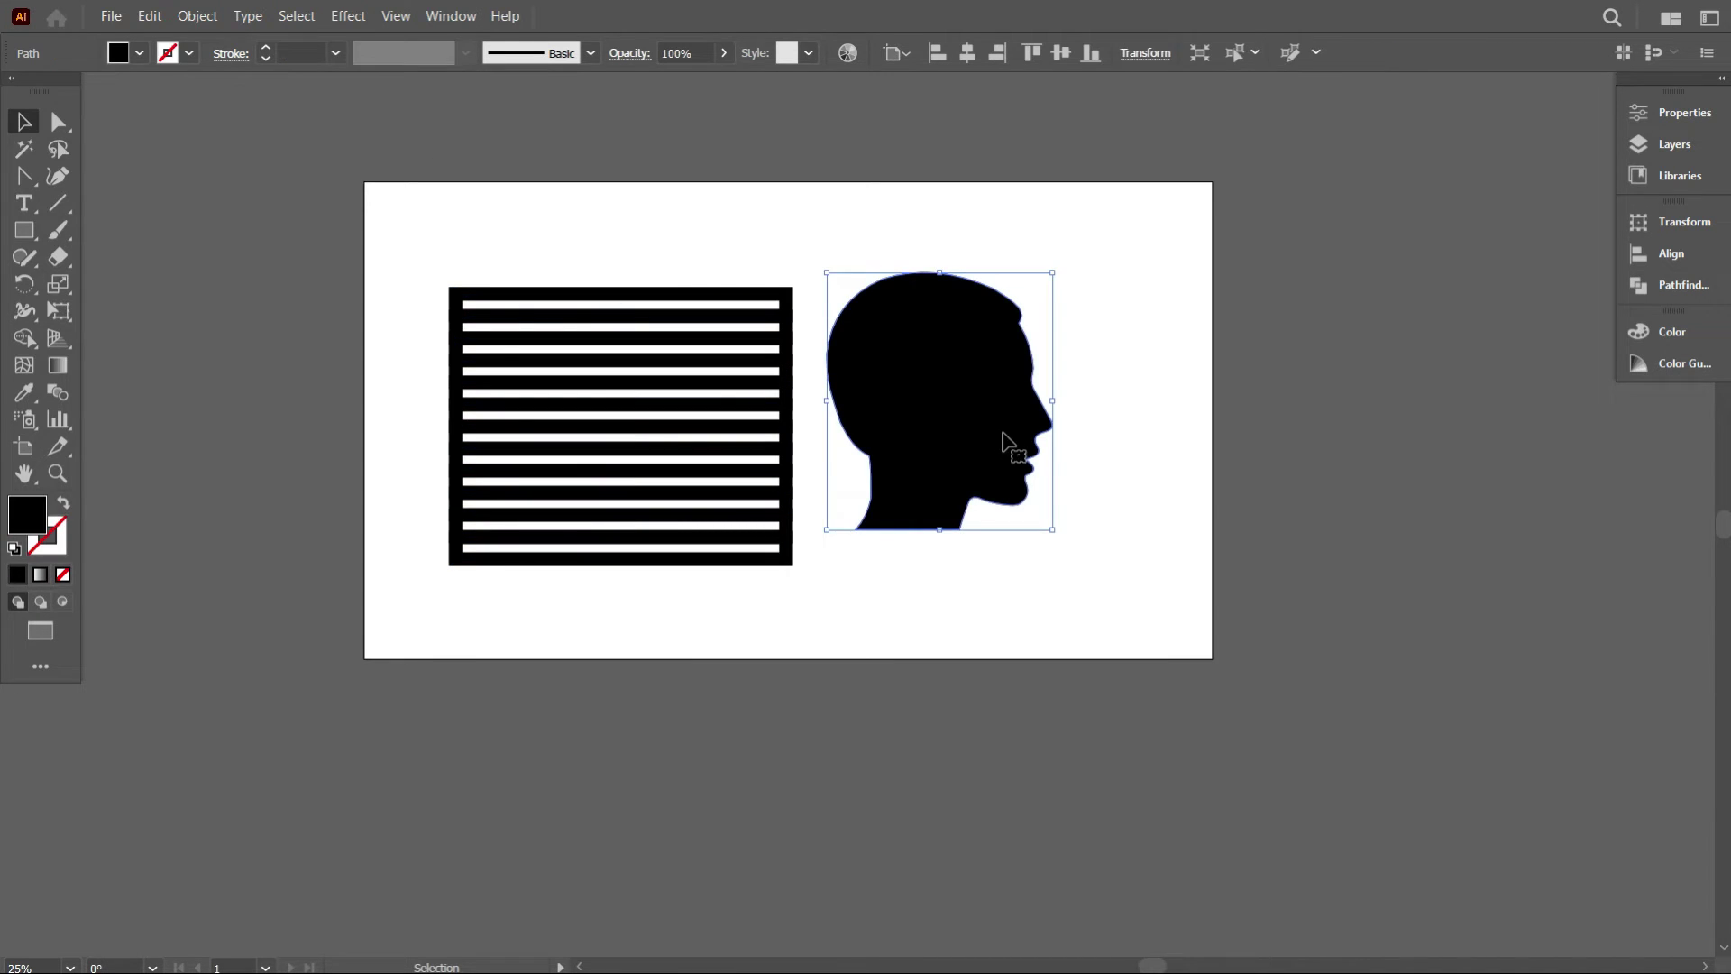
click(63, 503)
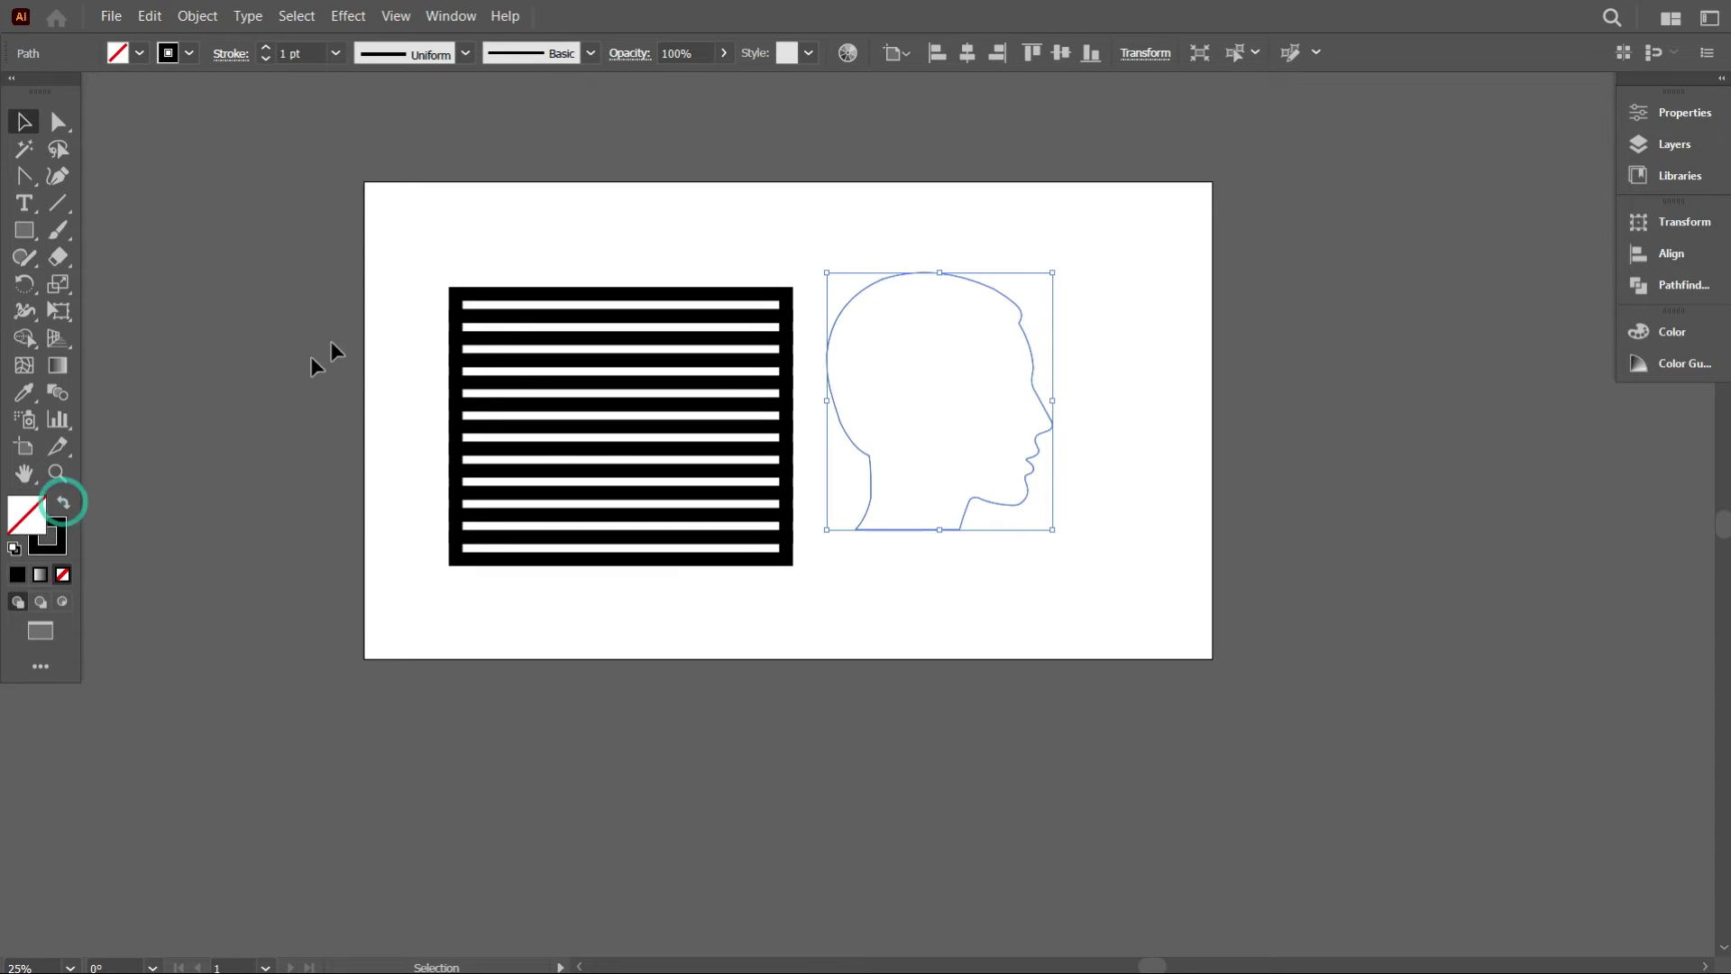
click(348, 293)
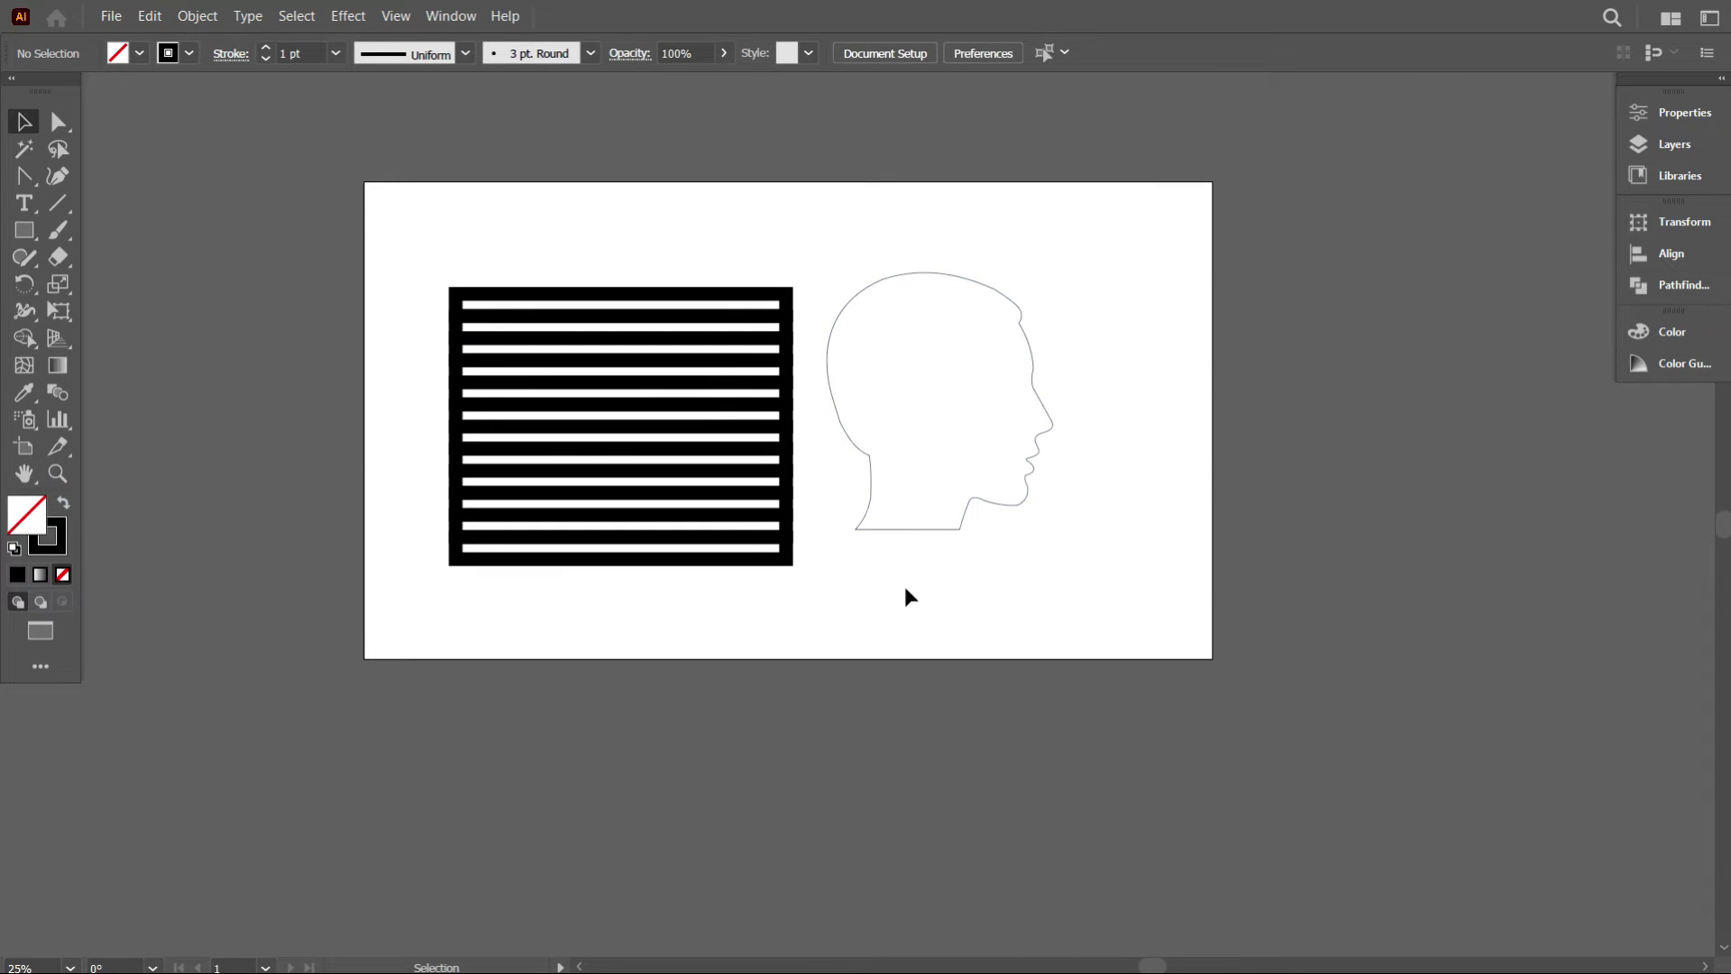
drag(909, 241, 961, 318)
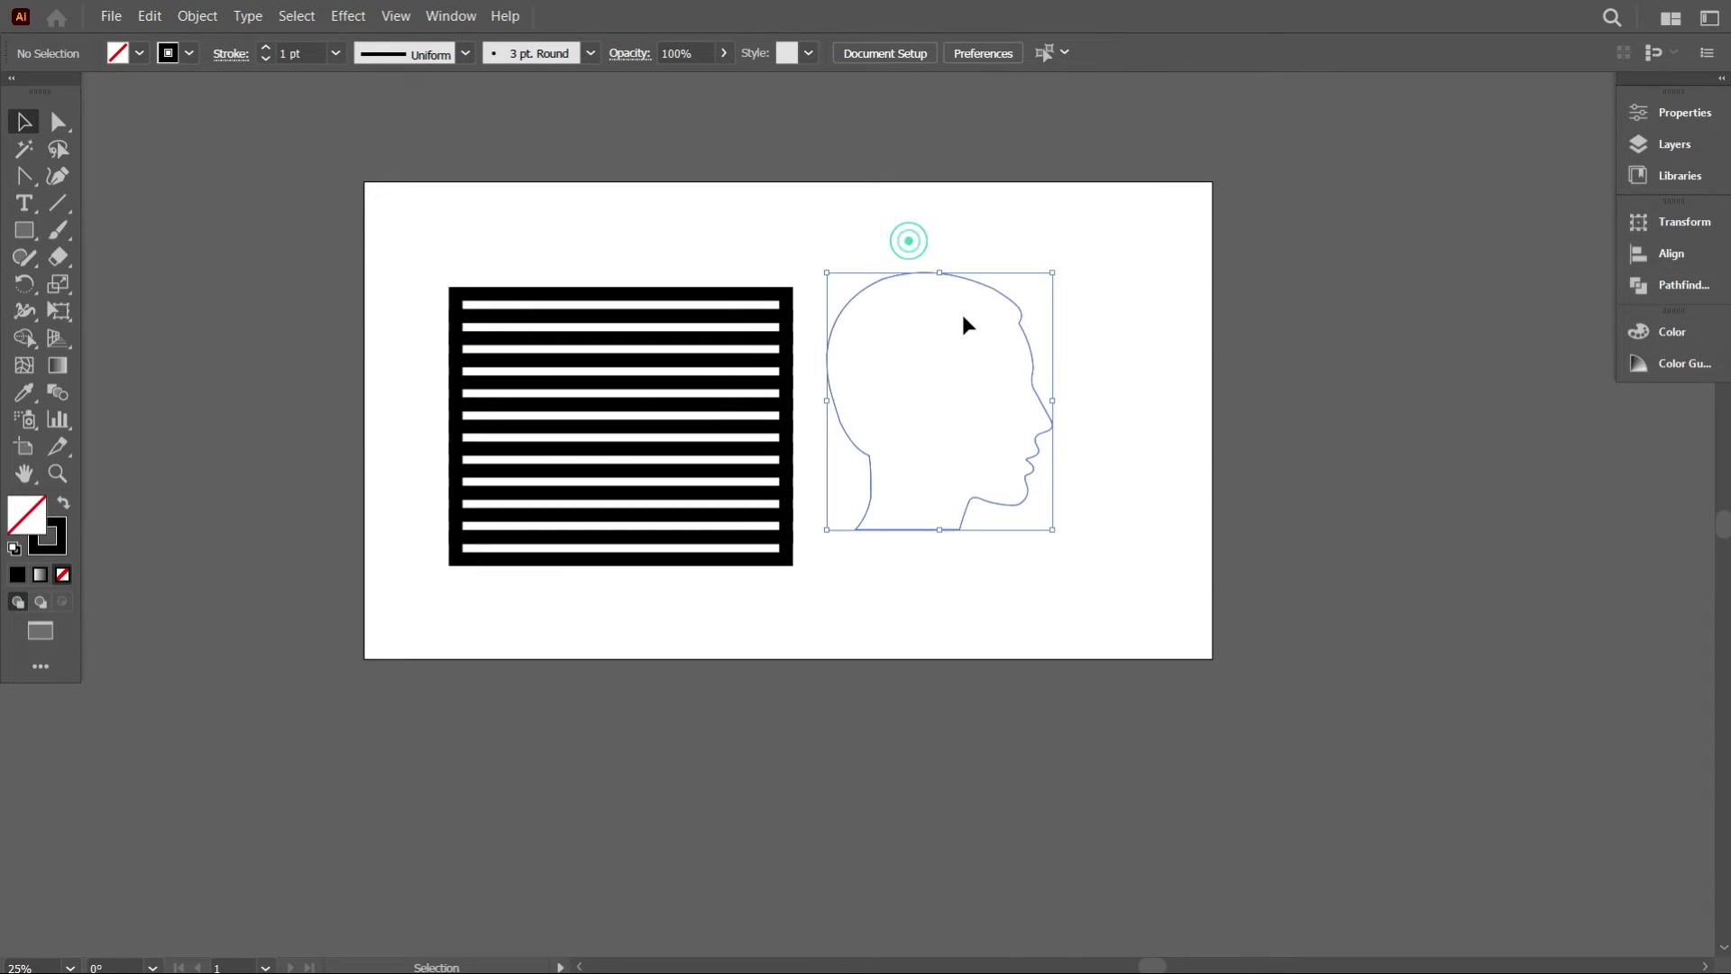
click(190, 53)
click(79, 93)
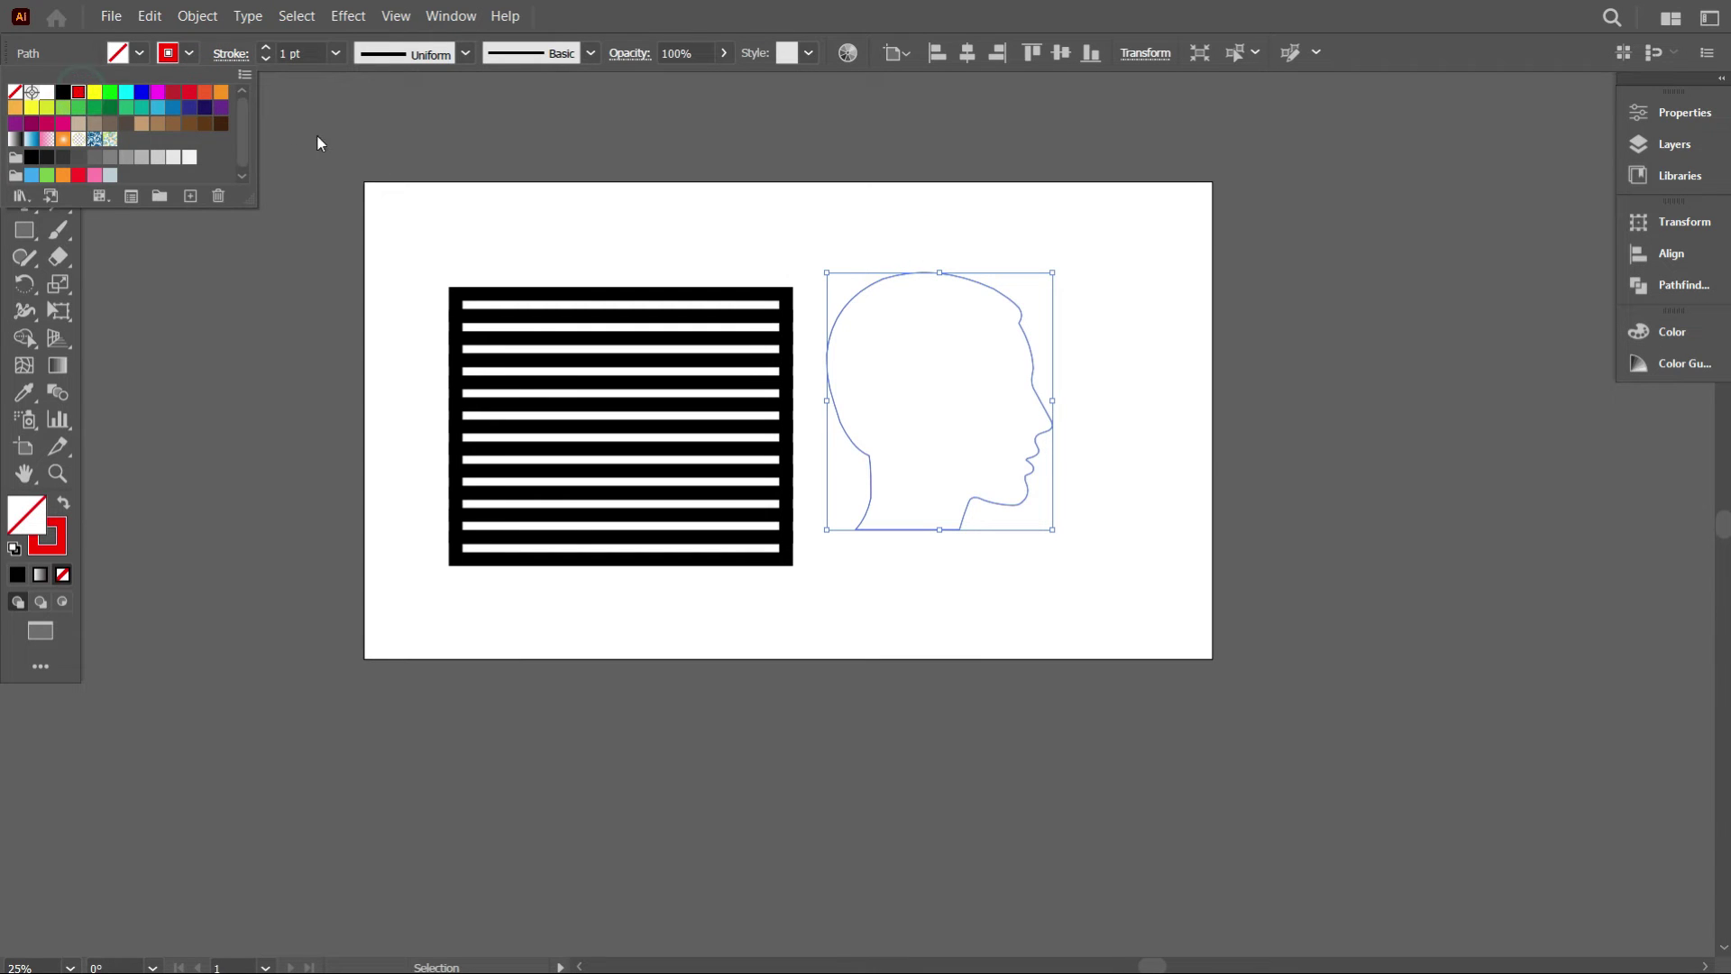
click(308, 54)
scroll(308, 54, up, 5)
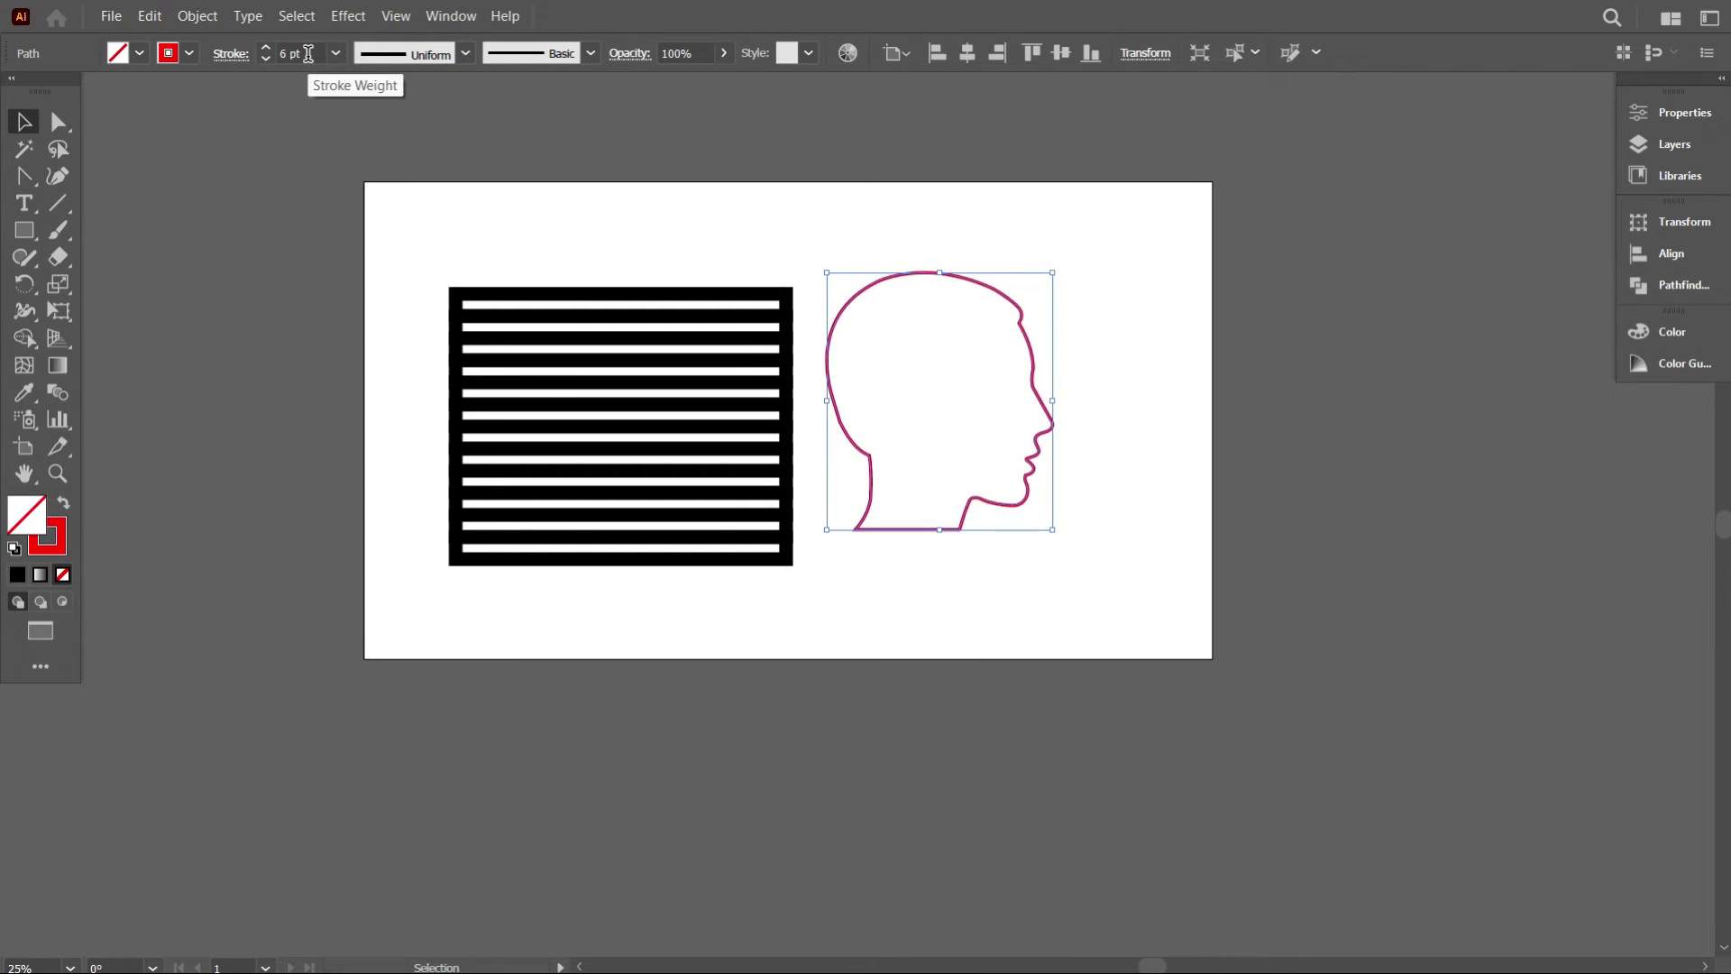
click(548, 150)
Move the whole stack of strips over the red head outline so it covers the head.
drag(510, 185, 802, 649)
drag(757, 479, 1064, 464)
scroll(1064, 465, up, 1)
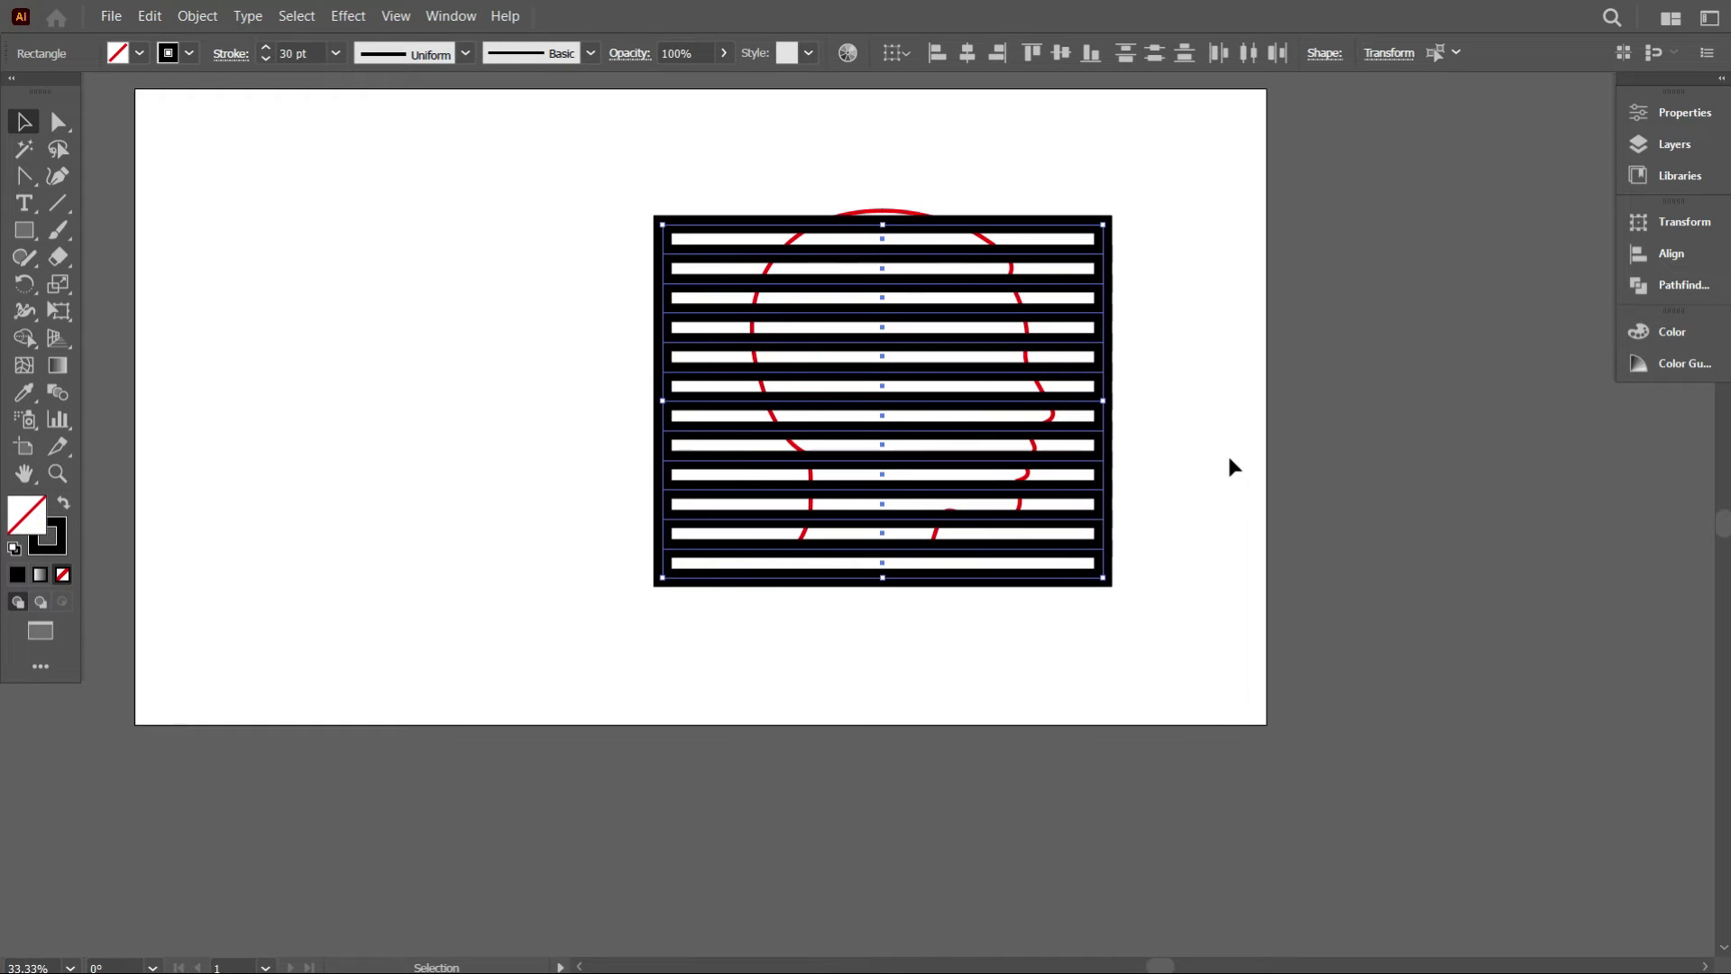
Scale the strip stack proportionally about its vertical axis so its height roughly matches the head, from the base up to the crown.
scroll(1189, 456, up, 1)
scroll(1190, 461, up, 1)
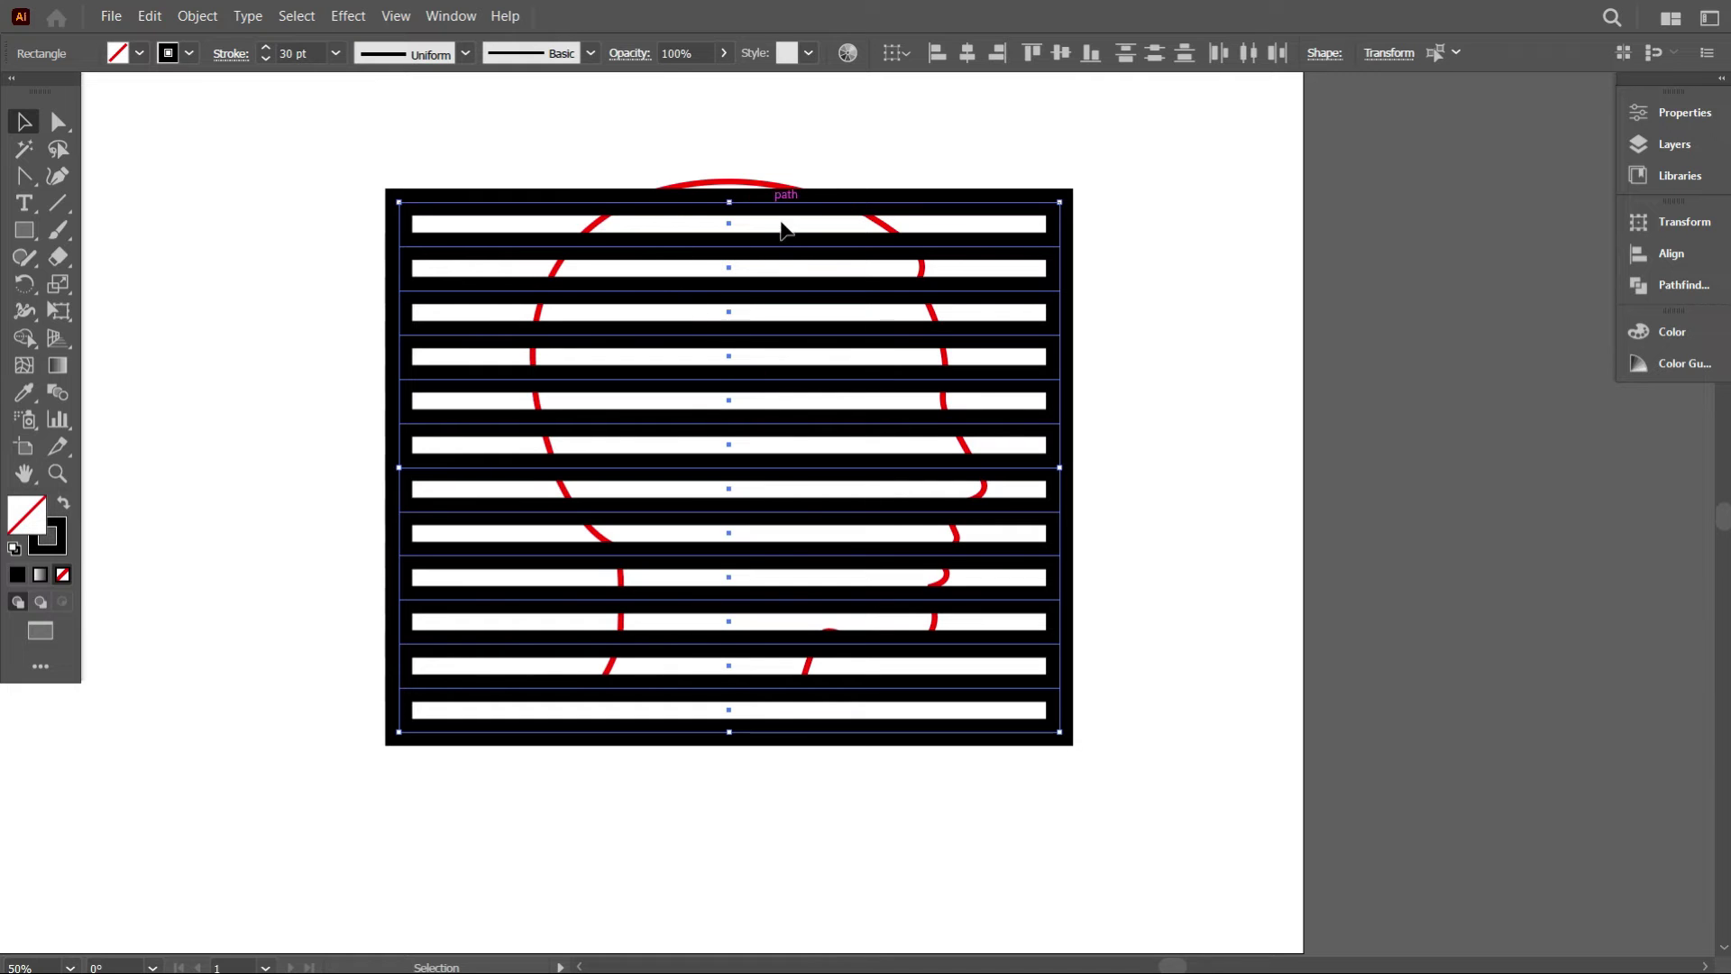
scroll(781, 228, down, 2)
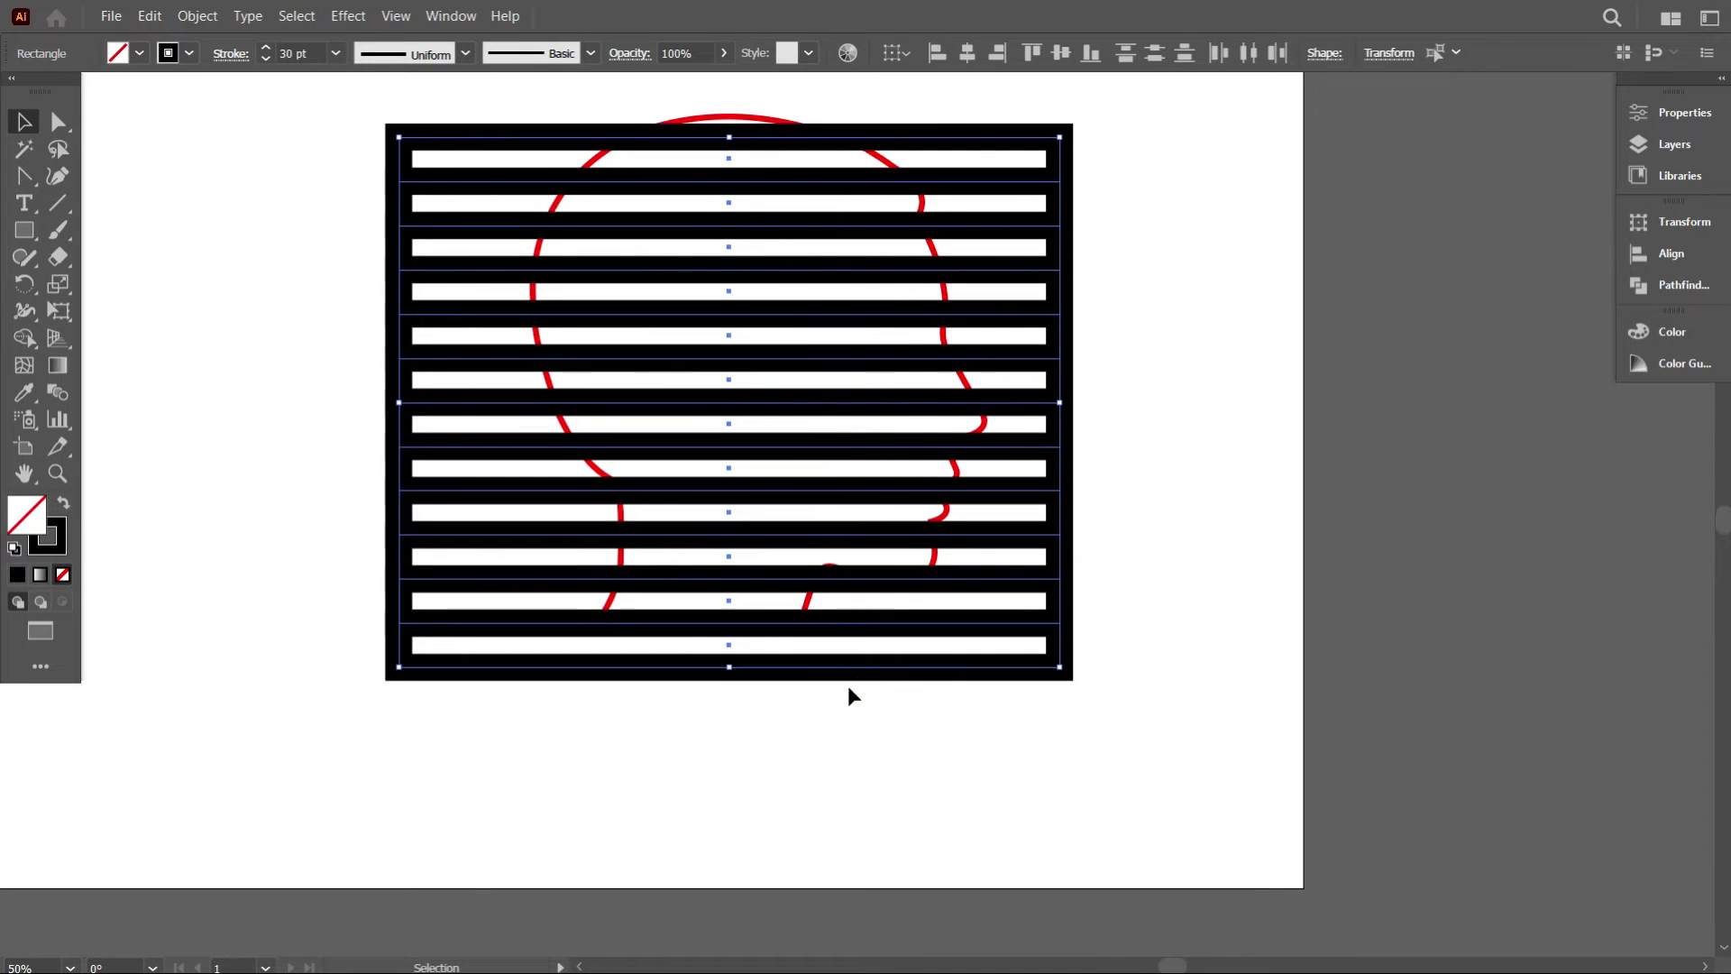
drag(730, 672, 750, 637)
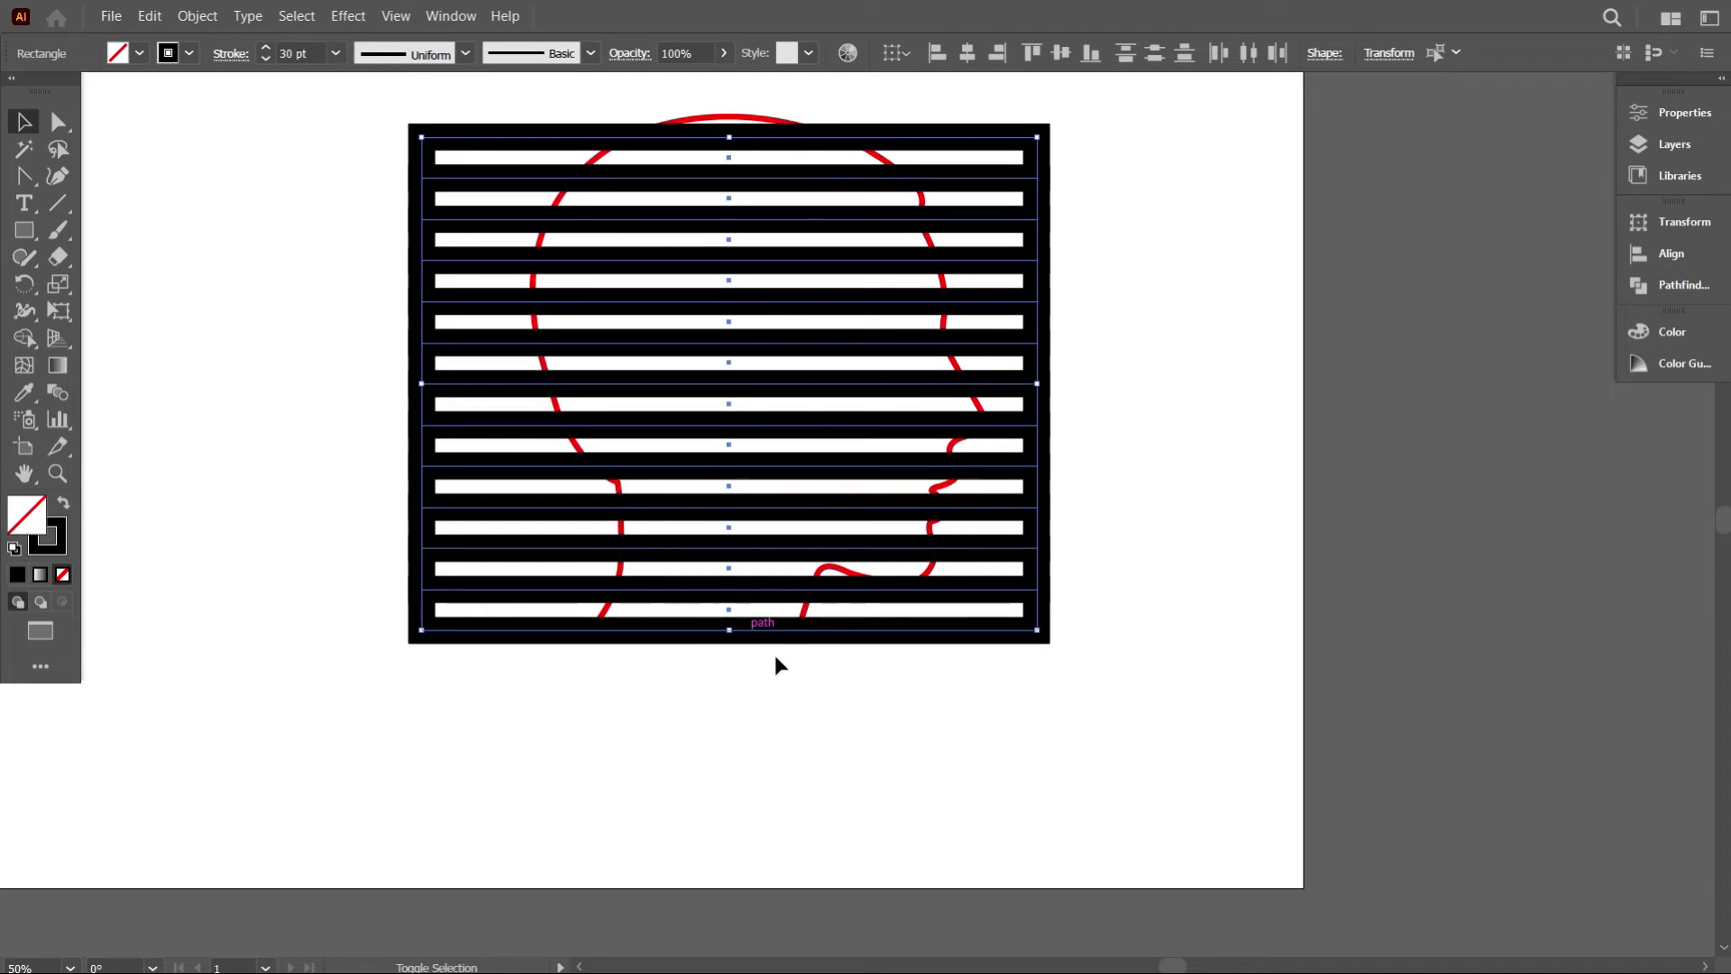
scroll(961, 700, up, 1)
click(1074, 752)
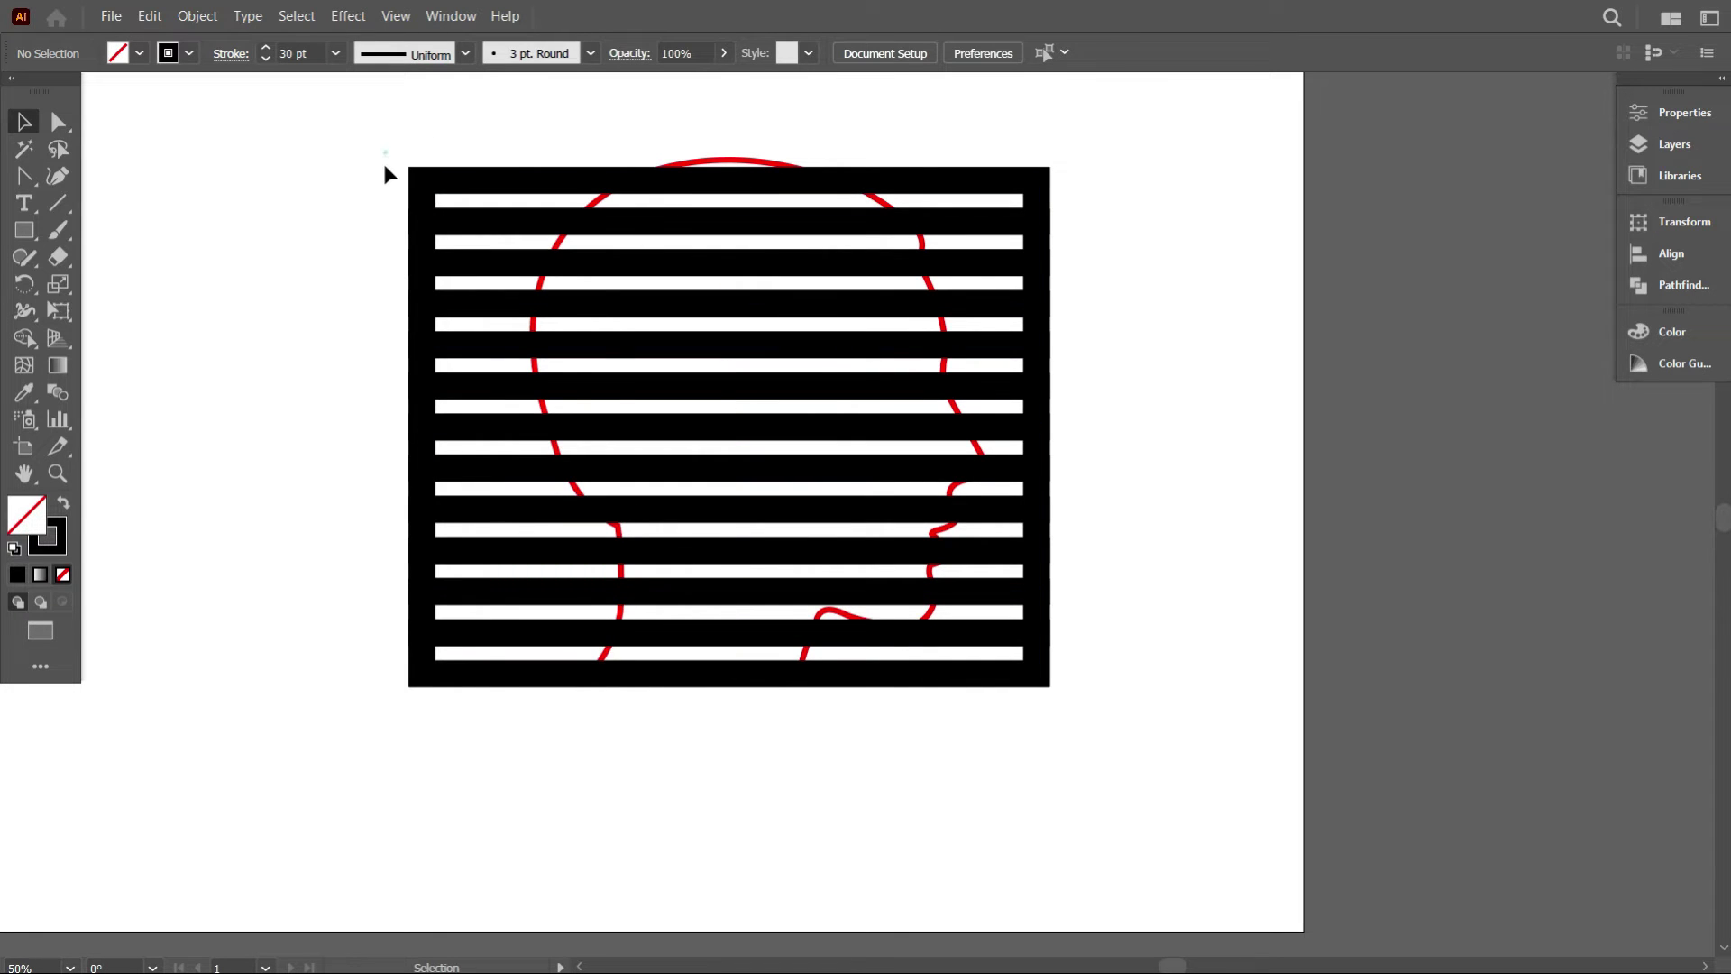
click(756, 273)
drag(727, 187, 729, 167)
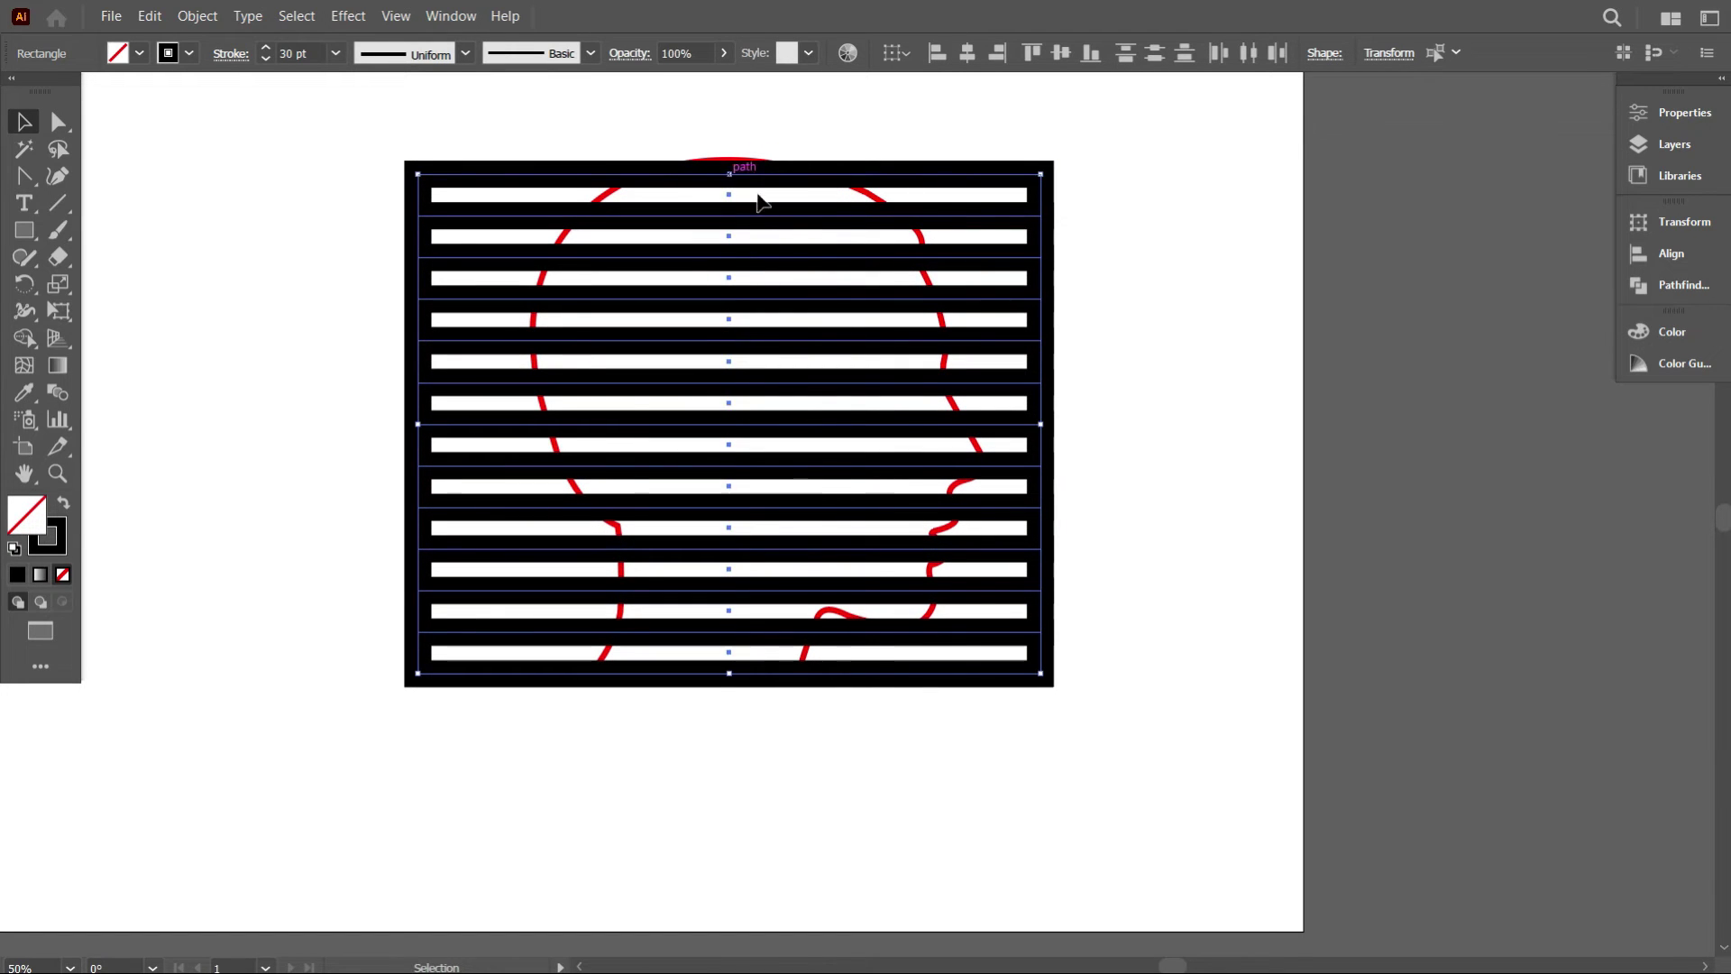
click(1116, 384)
Set the stroke weight of all strips to 25 pt and check the black and white bar widths up close.
drag(1019, 145, 1120, 740)
scroll(315, 52, down, 5)
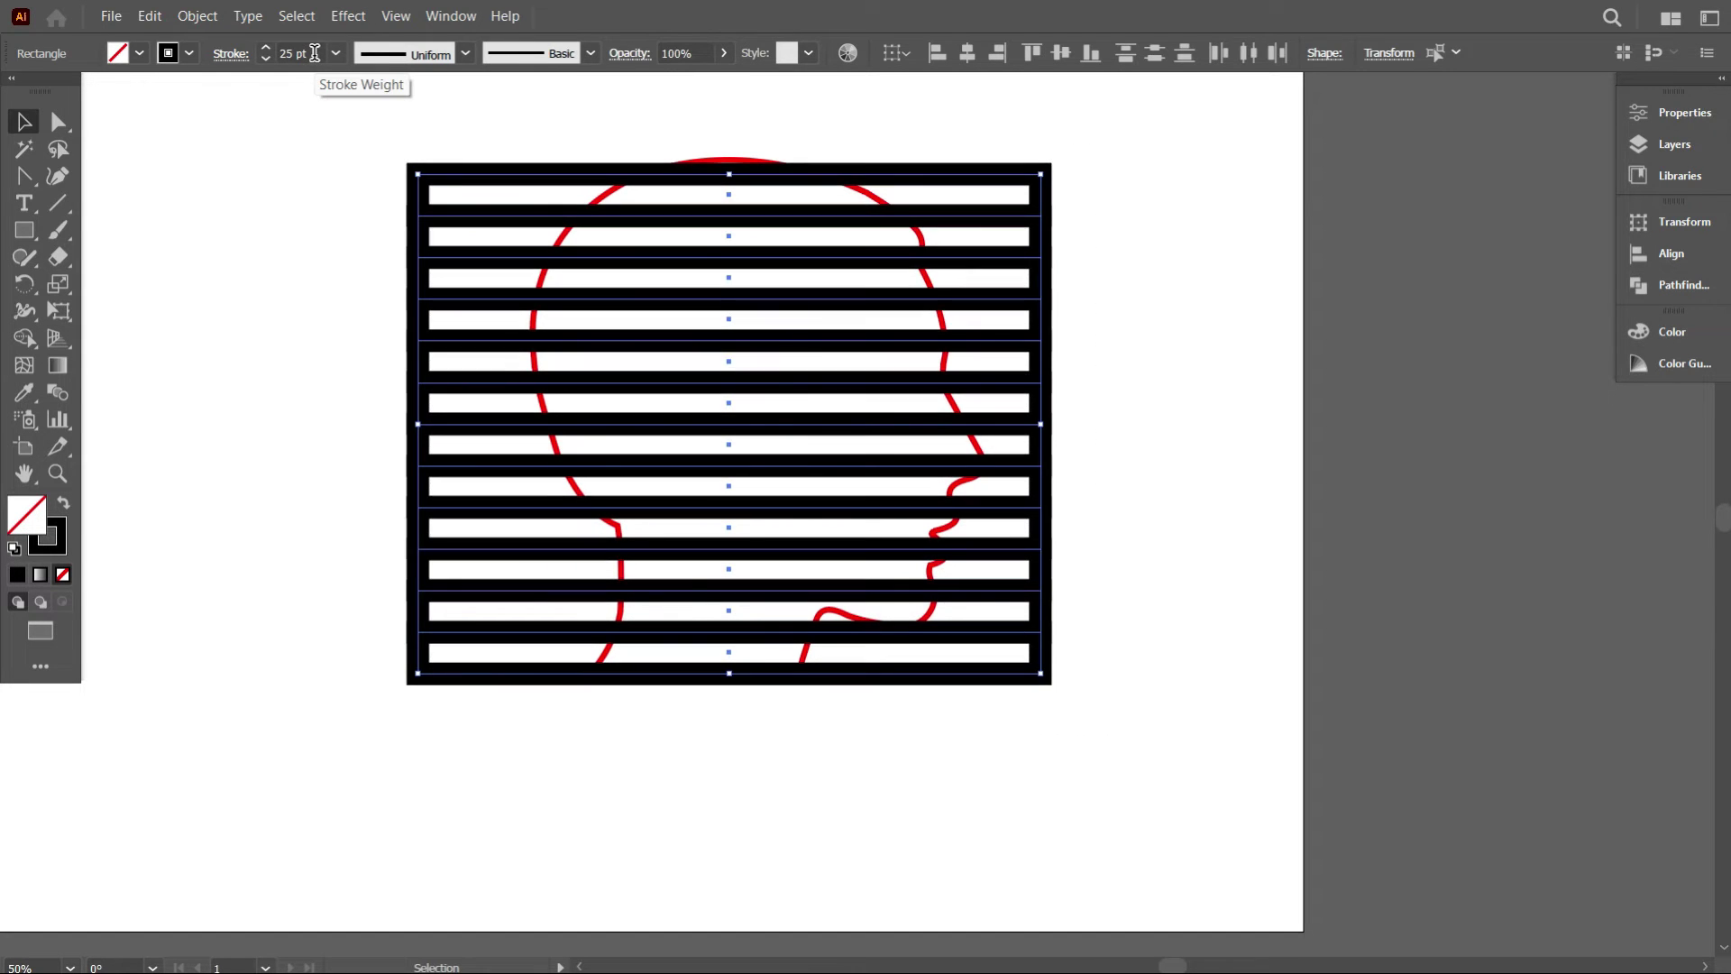
scroll(315, 52, up, 2)
scroll(315, 52, down, 2)
click(294, 200)
scroll(388, 155, up, 3)
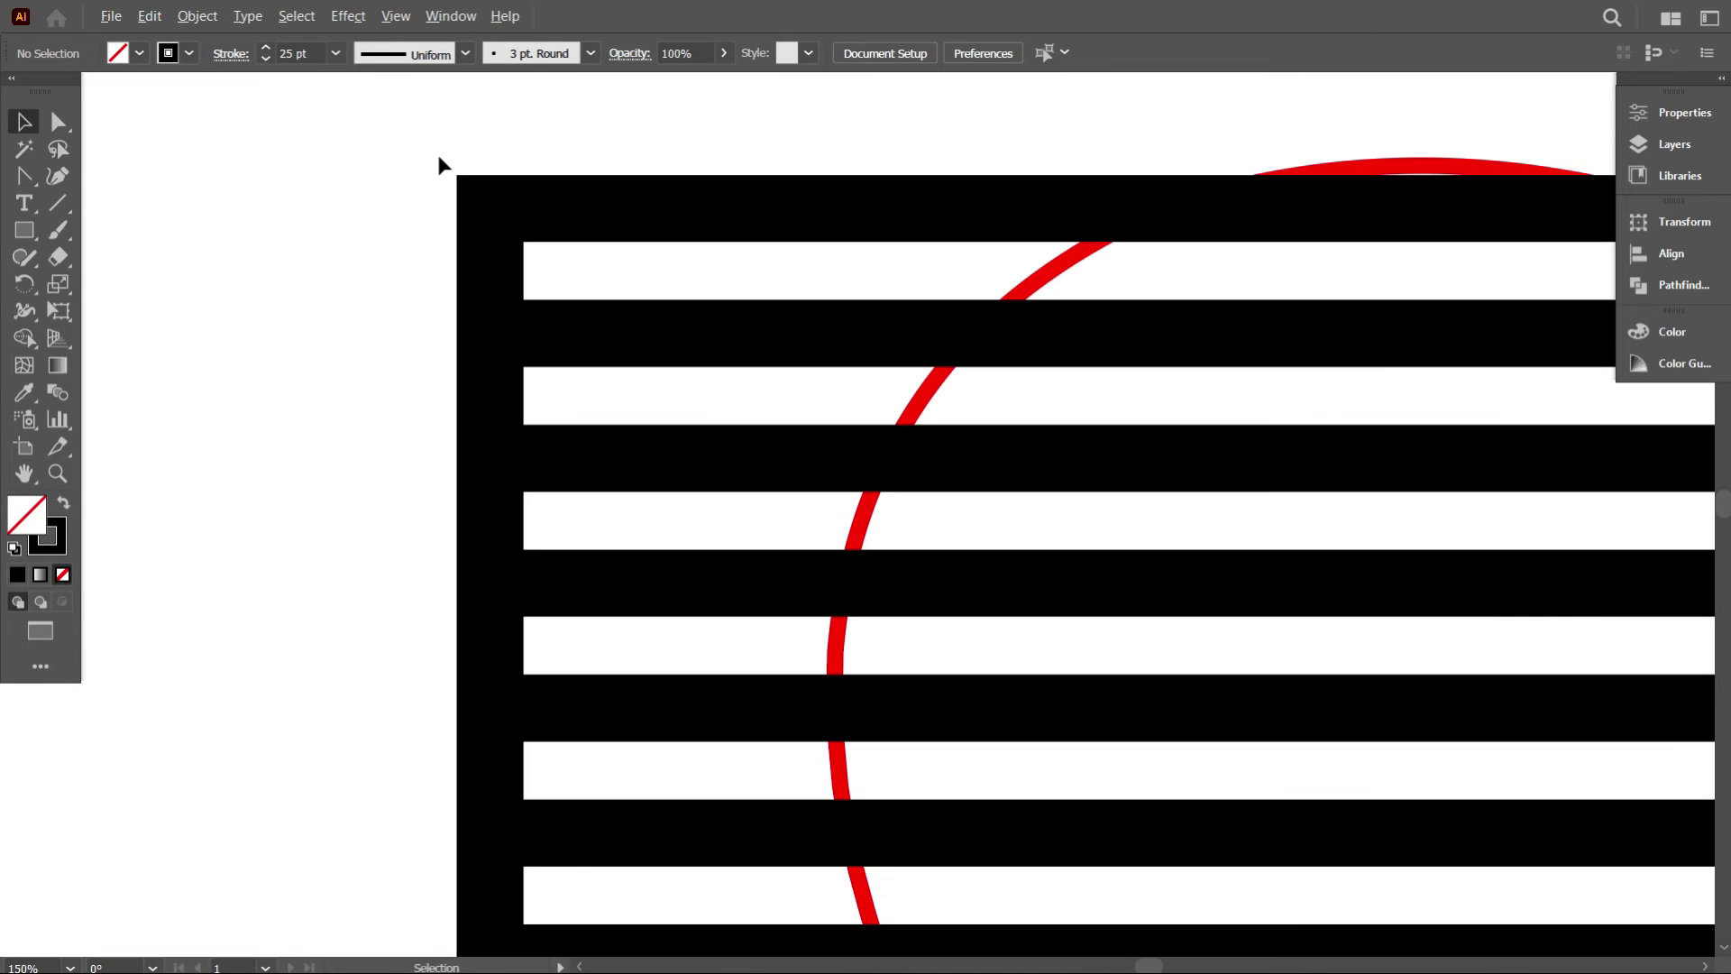
scroll(460, 209, down, 3)
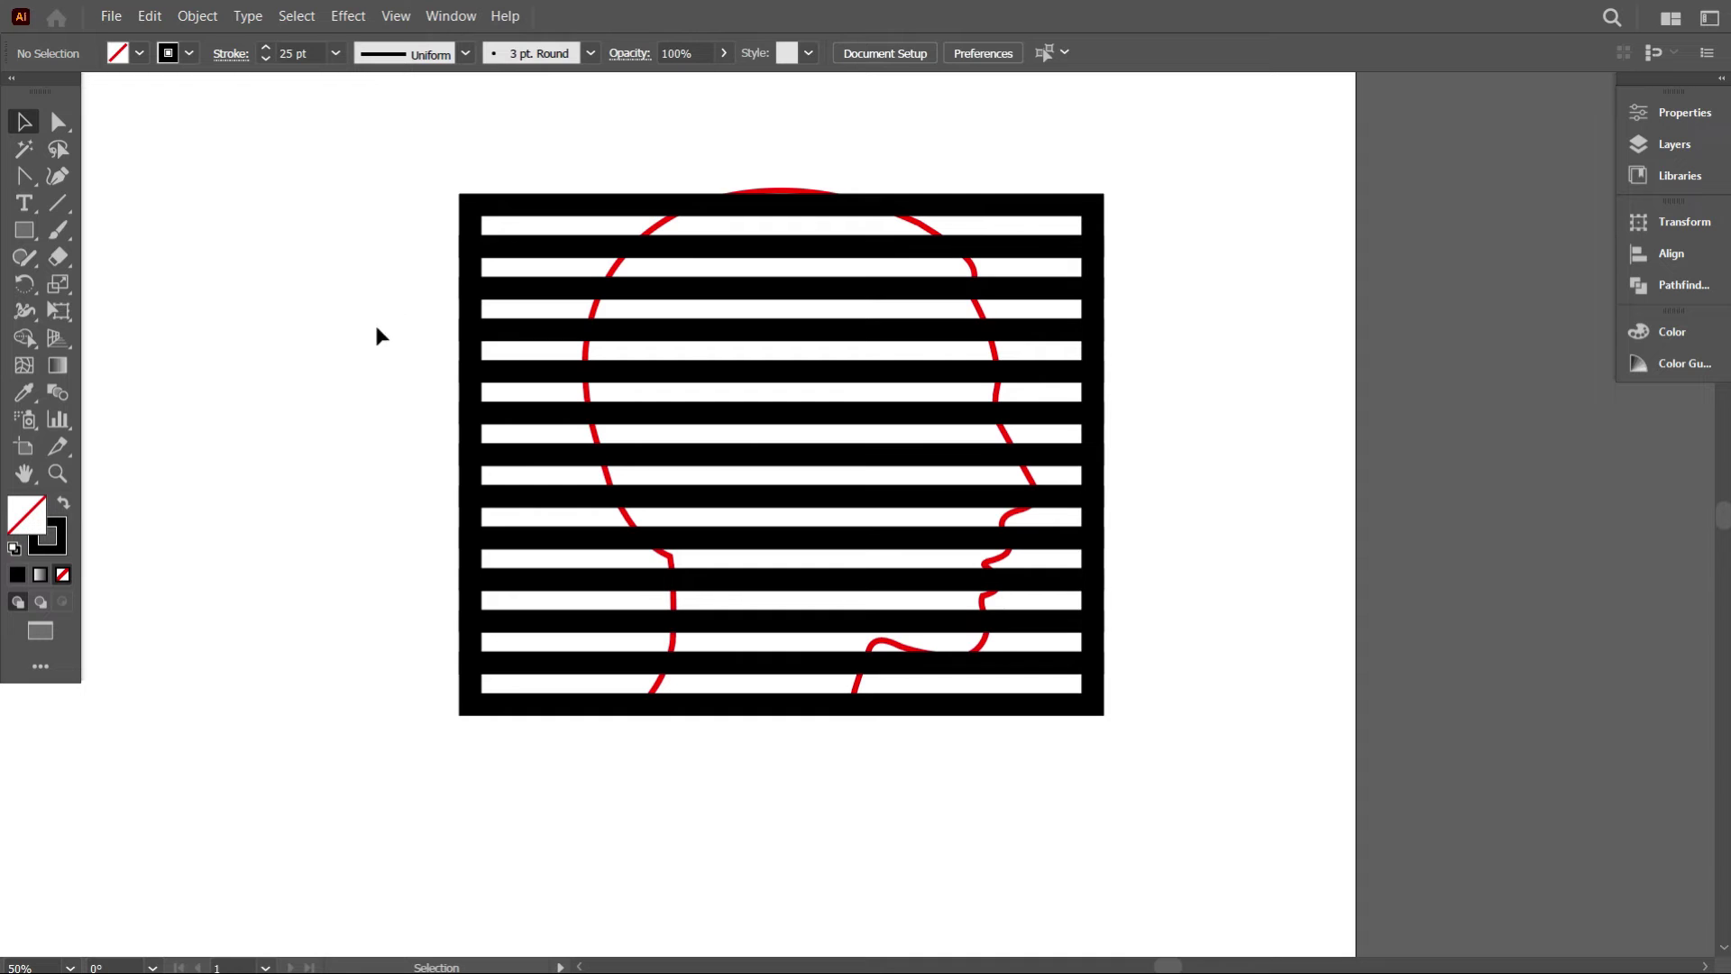
Set the stroke weight of all strips to 28 pt.
drag(424, 165, 495, 685)
scroll(321, 51, up, 2)
scroll(322, 51, up, 1)
click(329, 270)
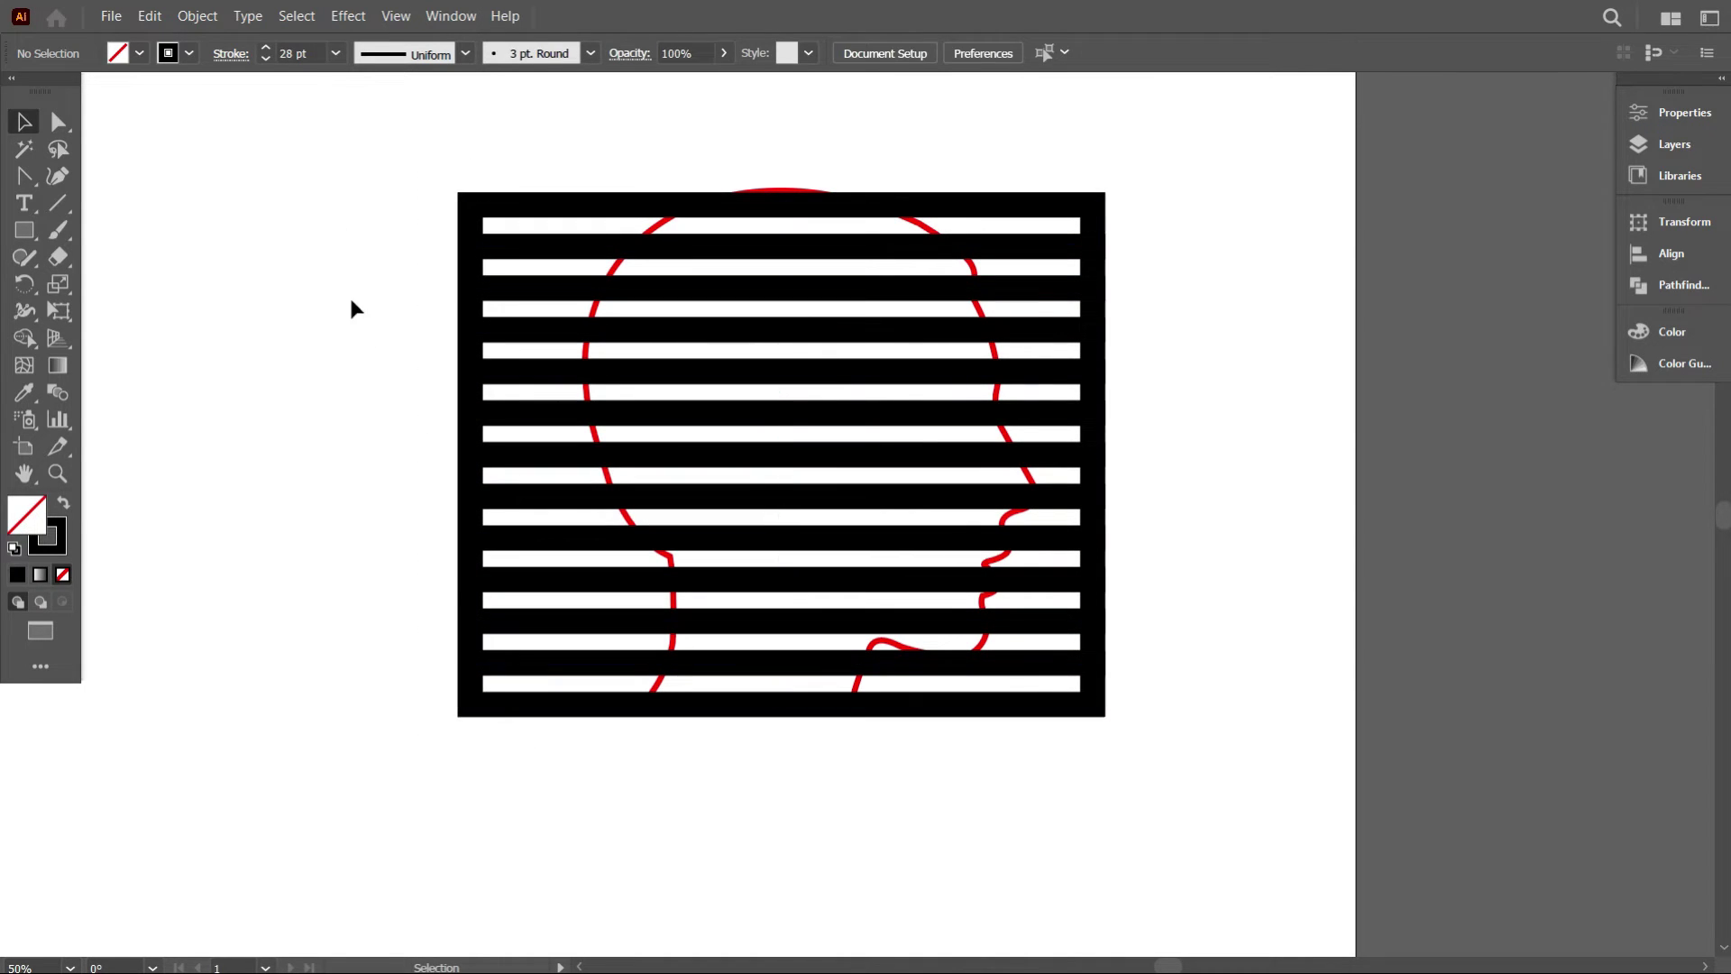
Set the red head outline's stroke weight to 28 pt to match the strips.
click(595, 316)
scroll(303, 53, up, 20)
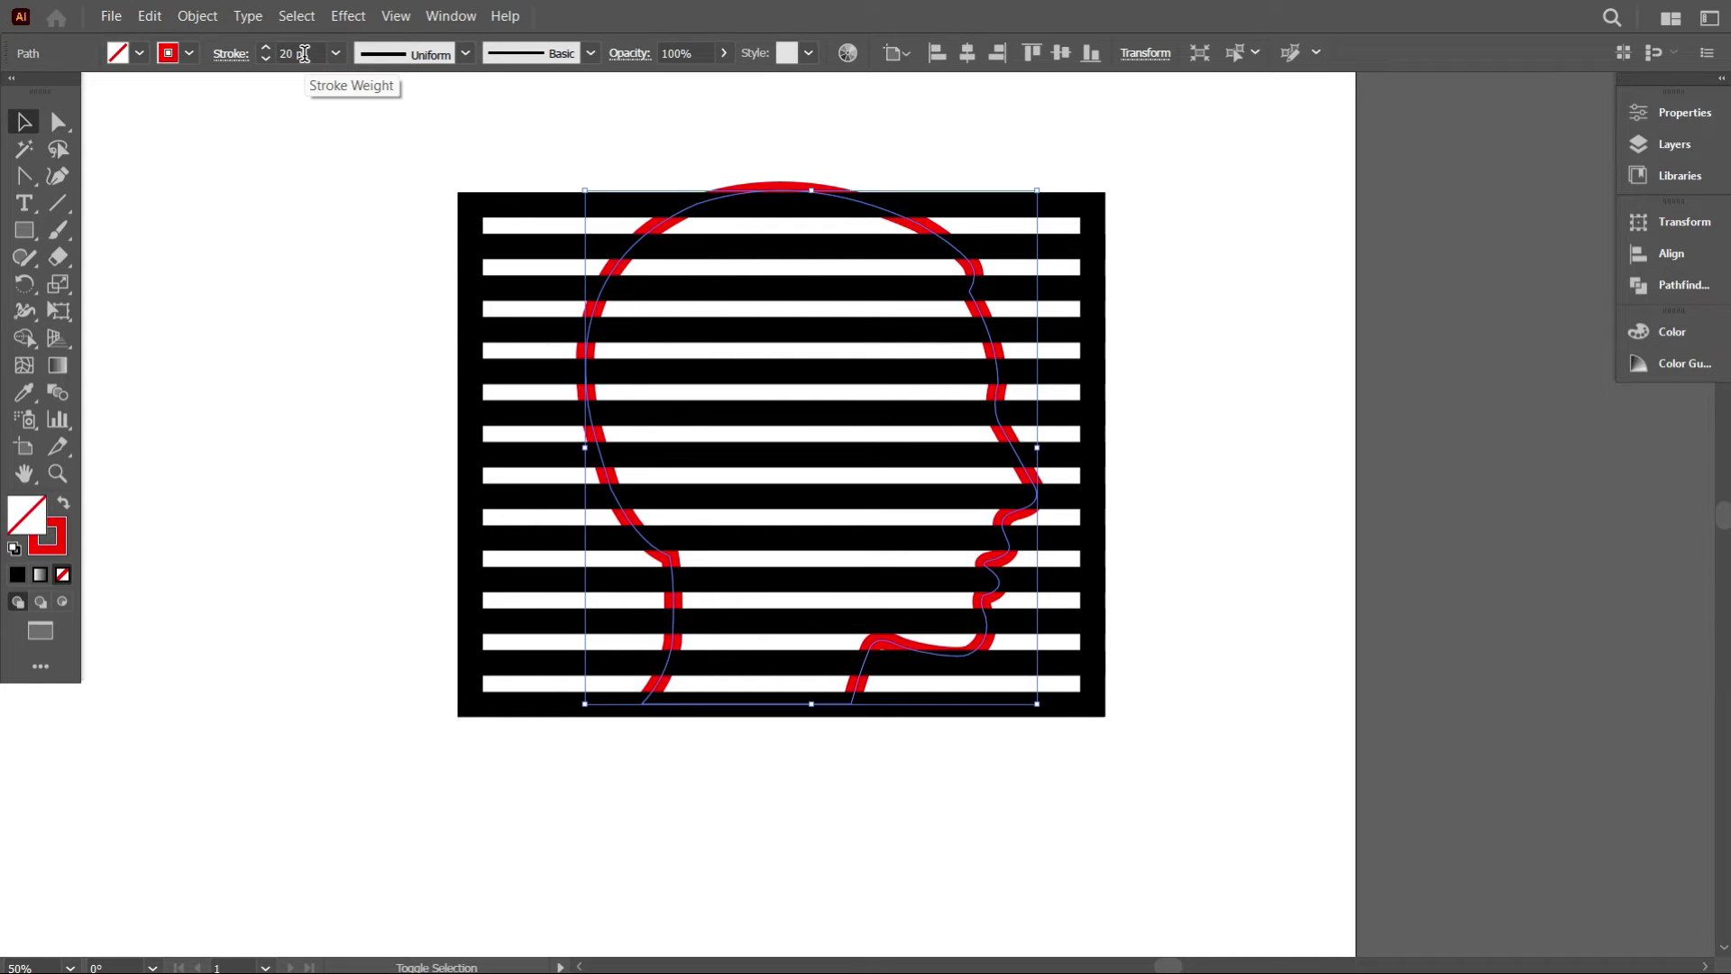
scroll(303, 53, up, 1)
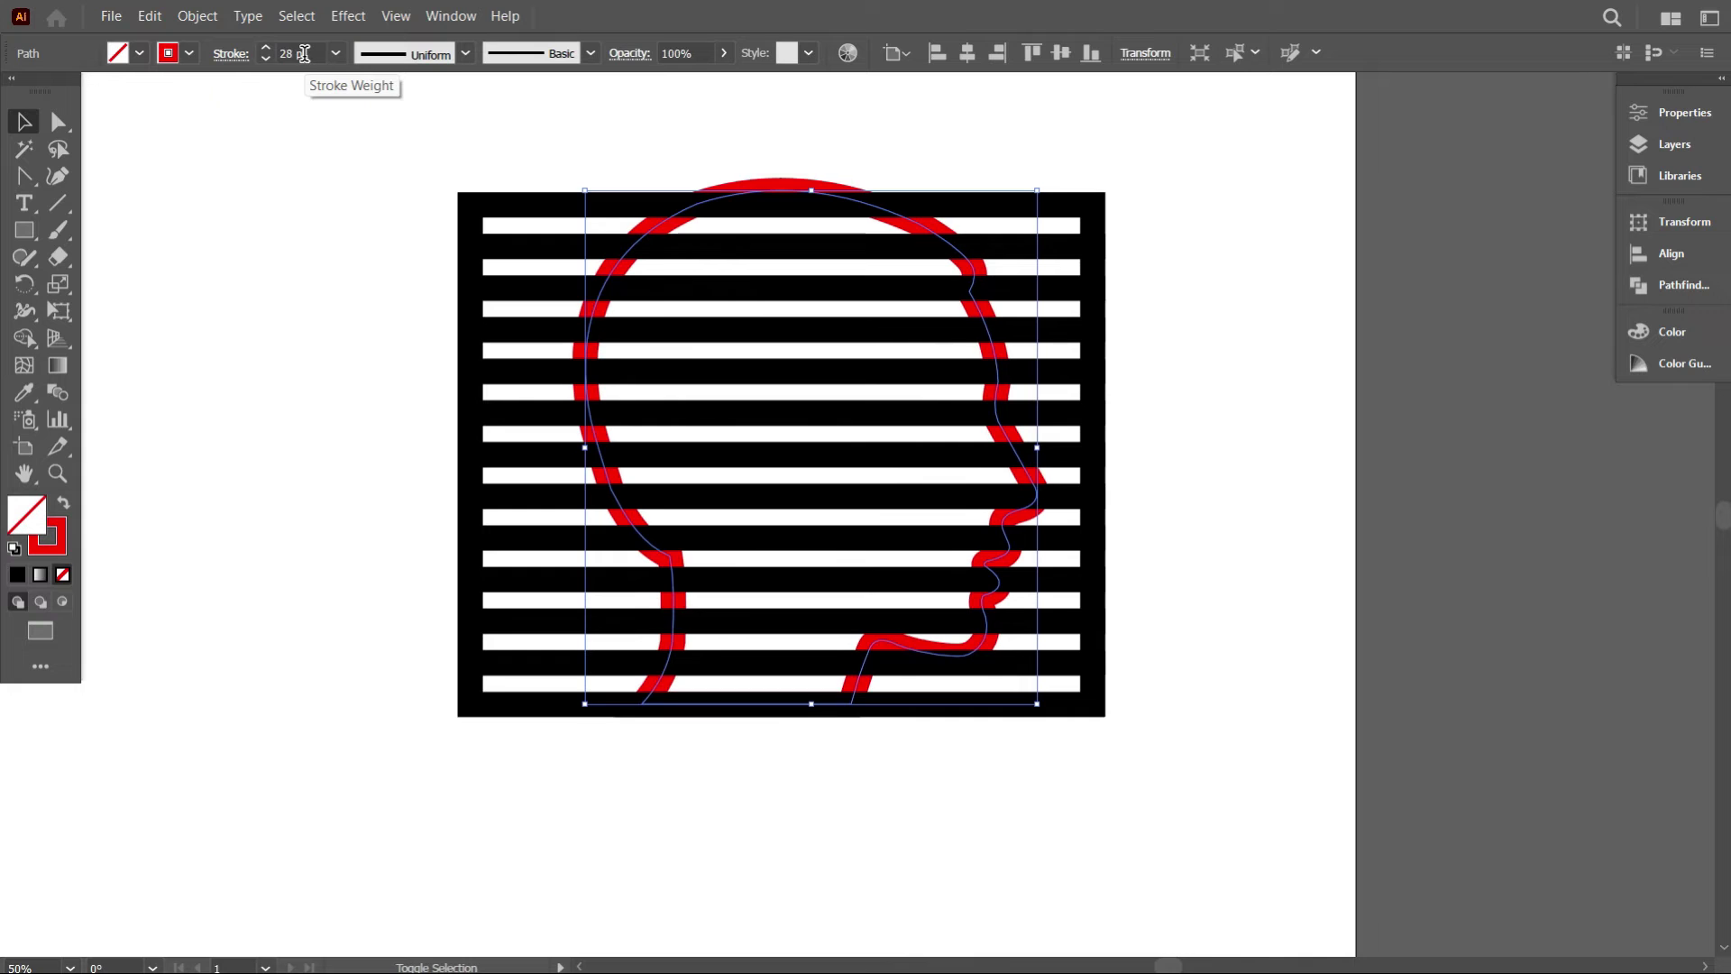
click(321, 189)
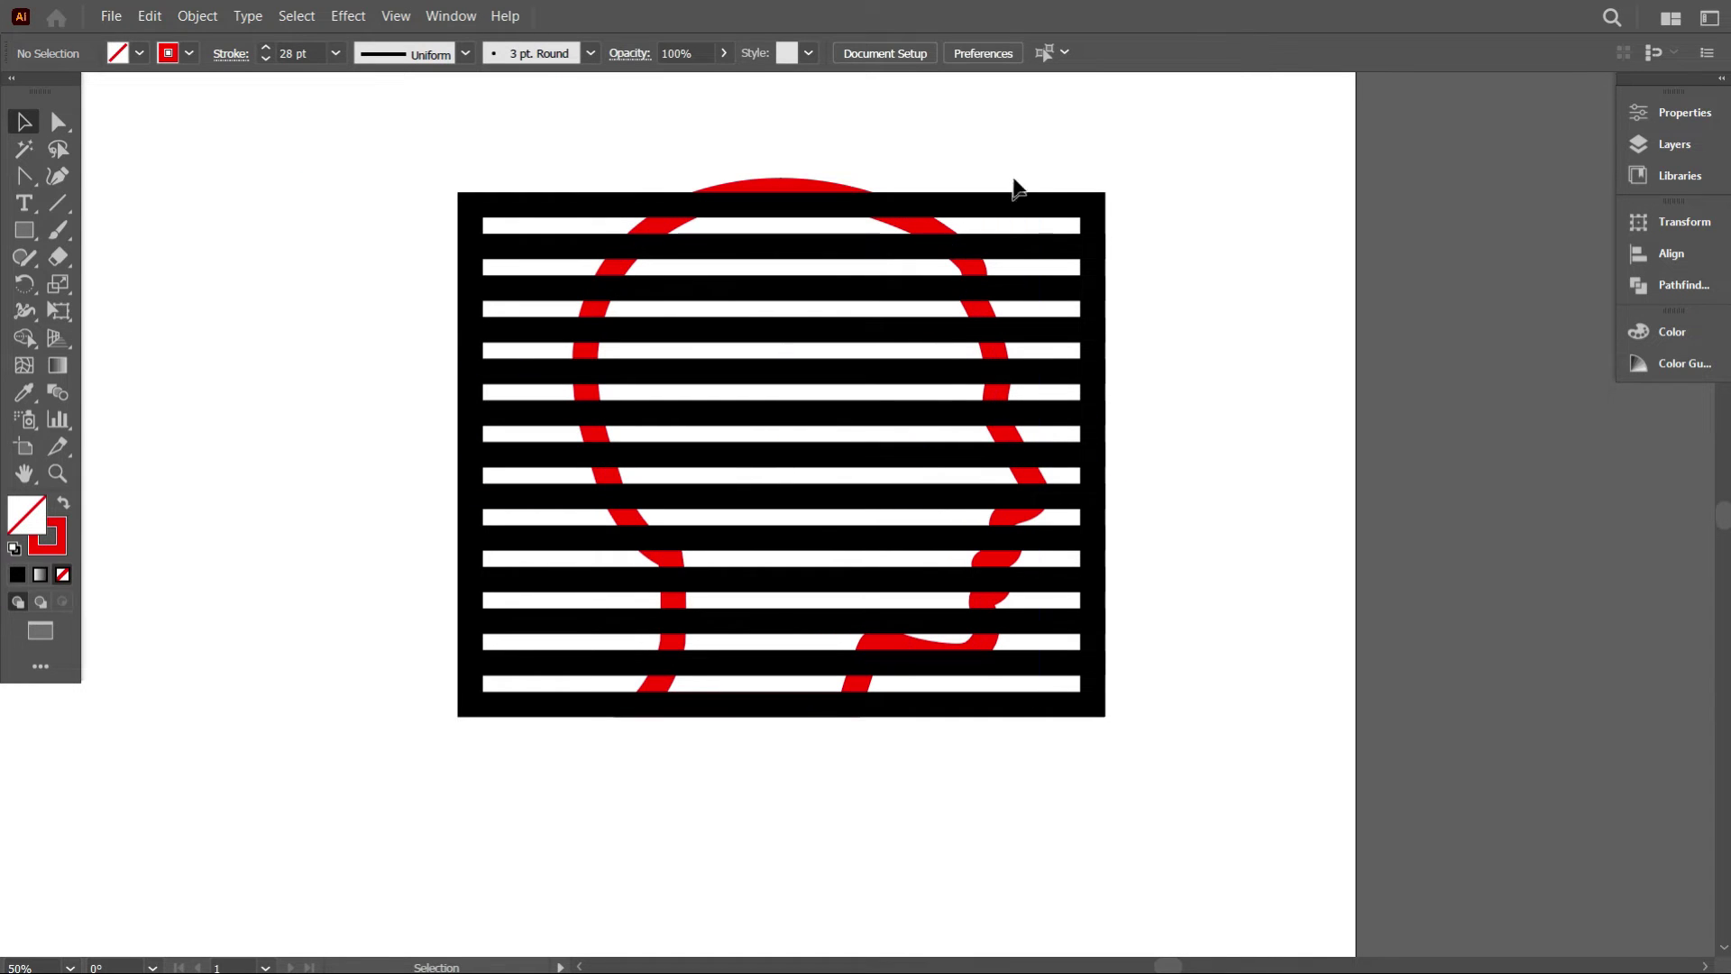
Enlarge the strip stack slightly upward so its top path lines up with the top of the head outline.
drag(1039, 149, 1210, 880)
drag(1175, 761, 1074, 187)
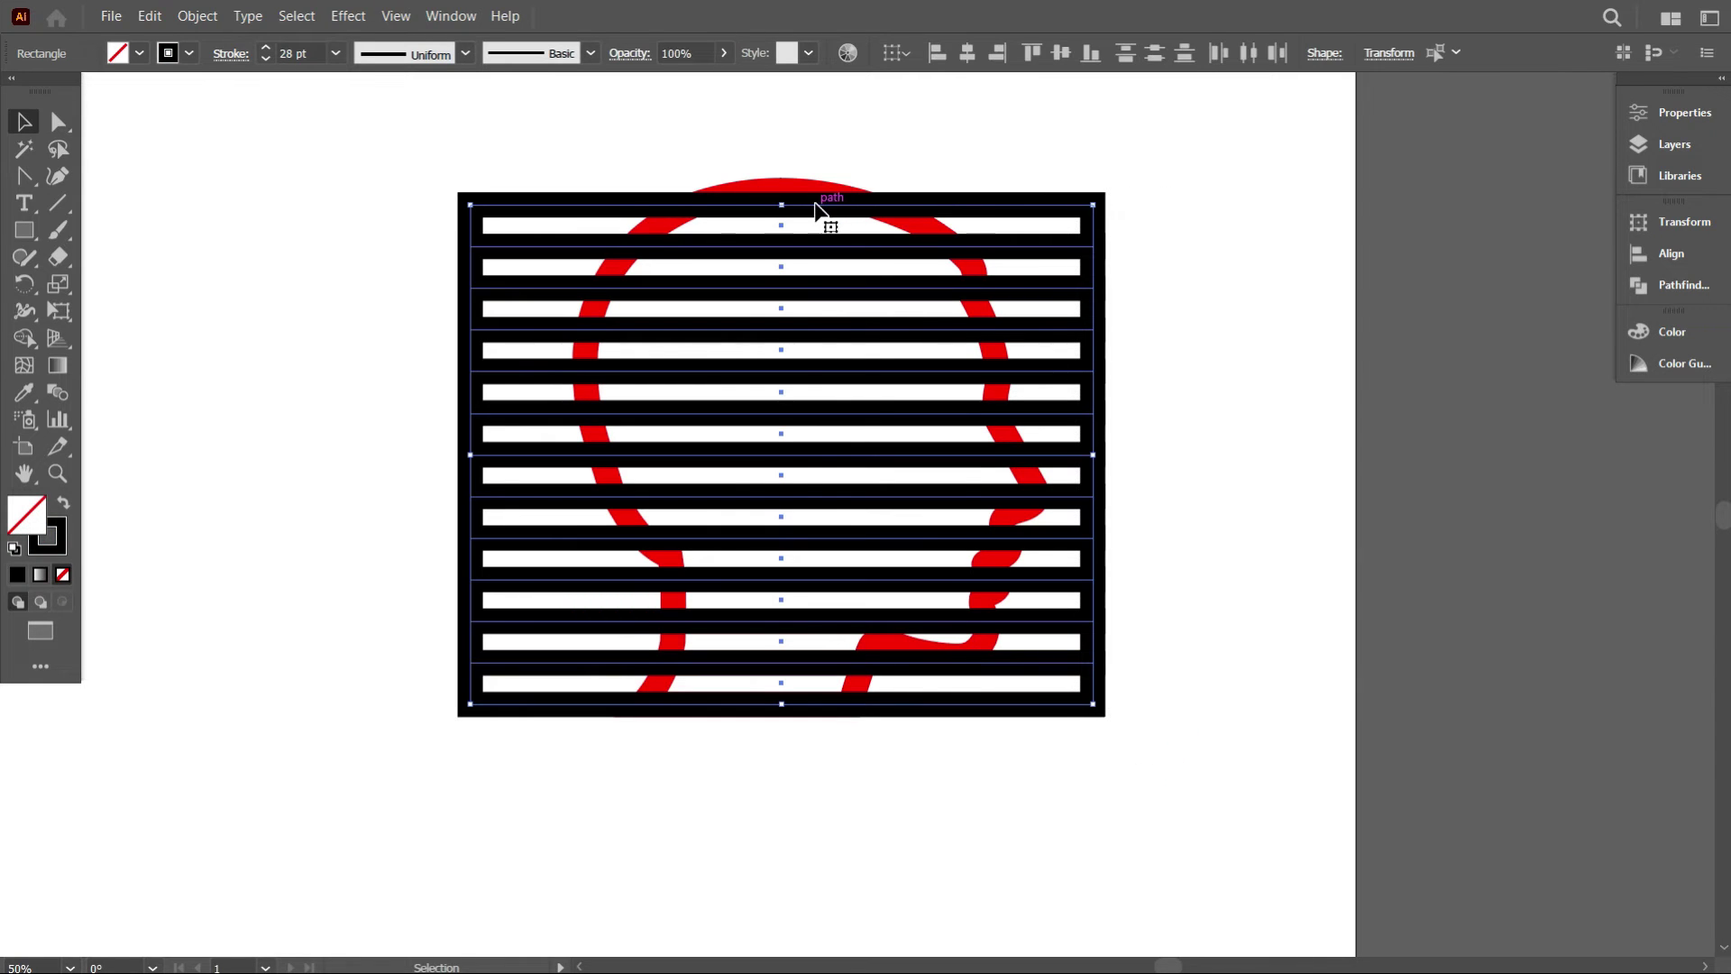
drag(785, 208, 781, 194)
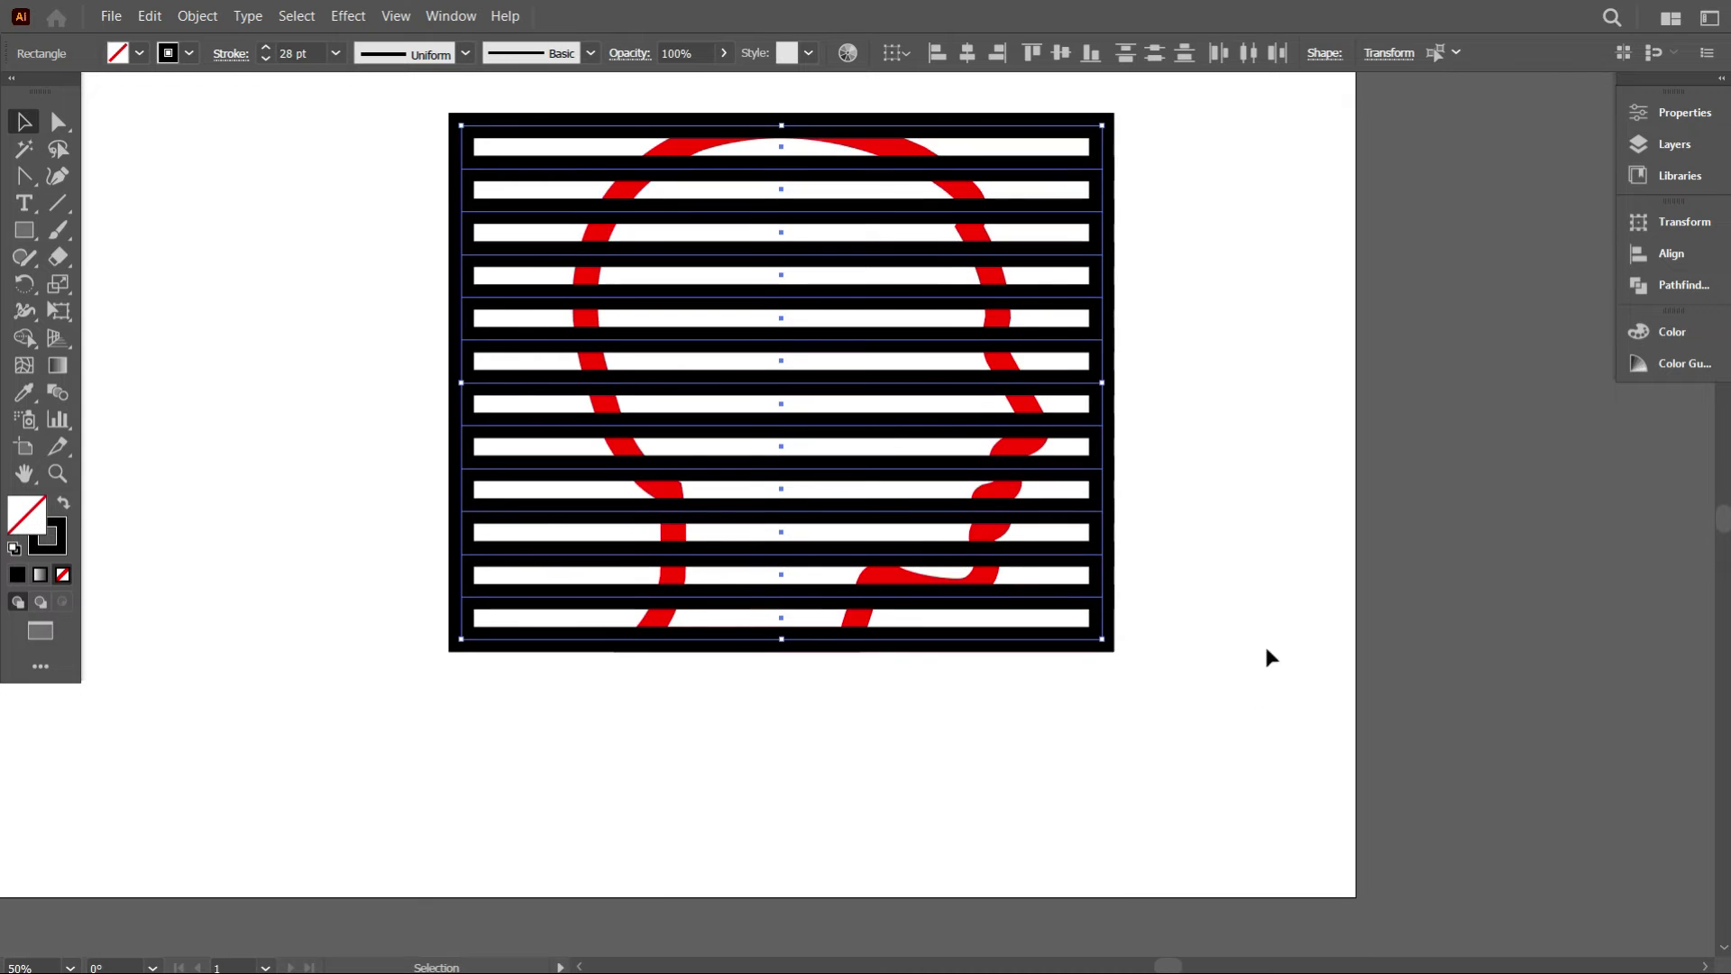
click(1232, 777)
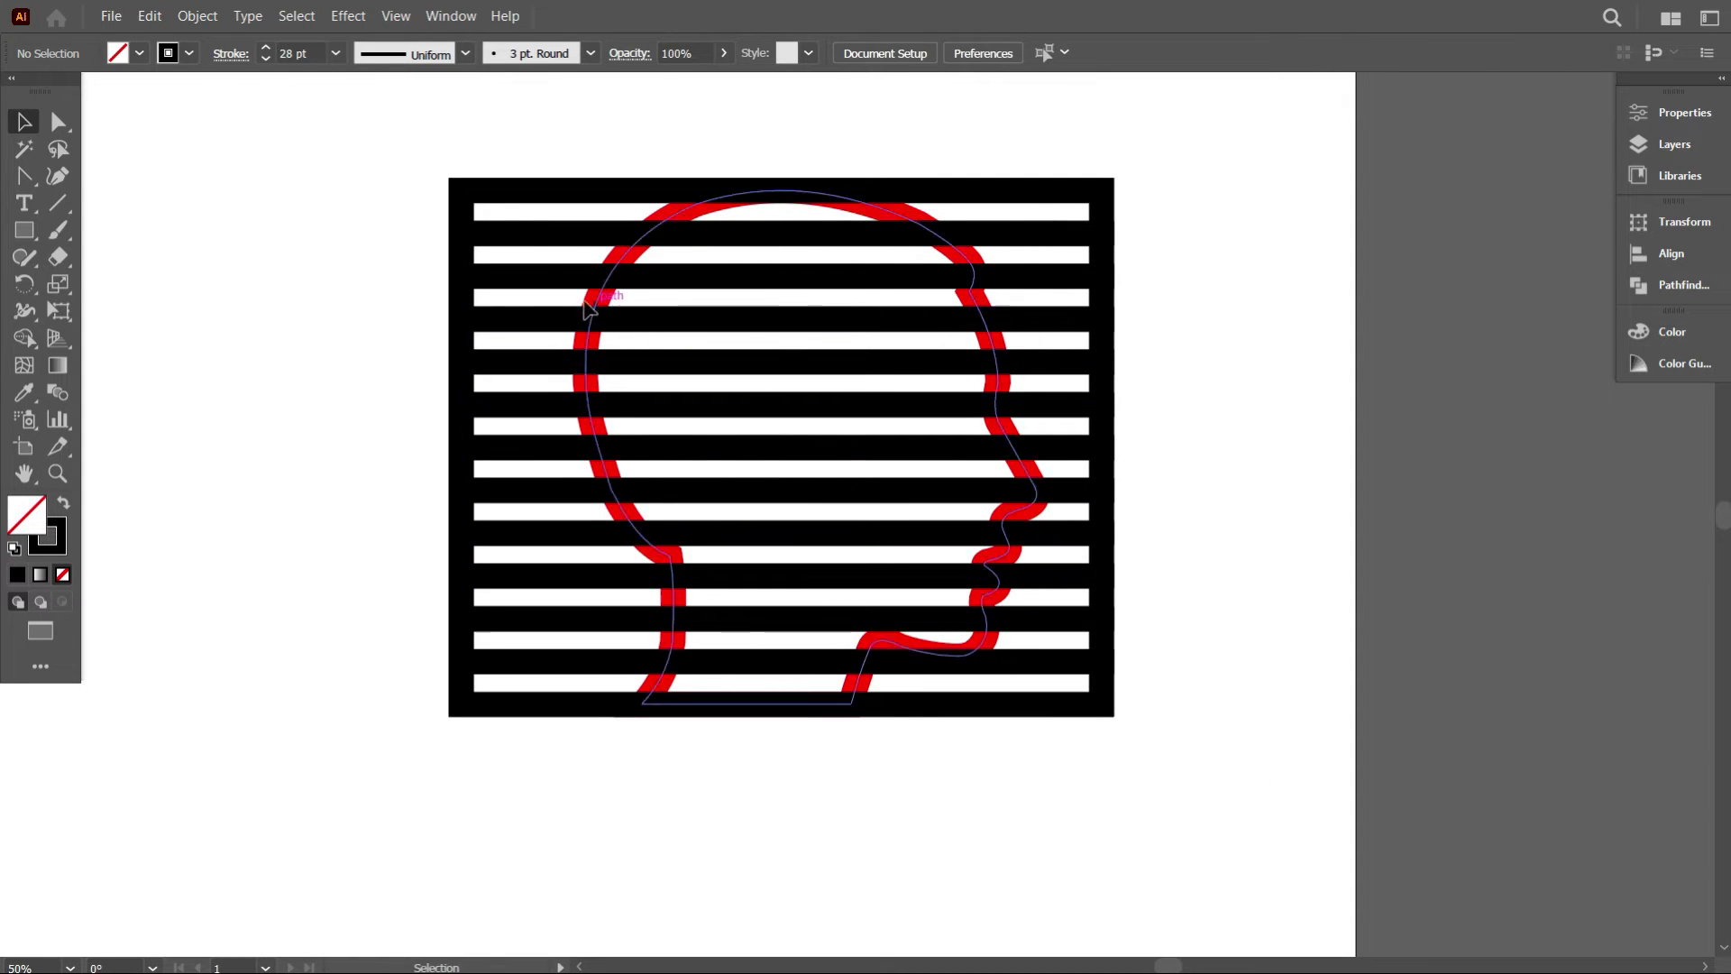
Fully round the corners of the first and third strips and shorten their back-of-head ends to just inside the head outline.
click(469, 216)
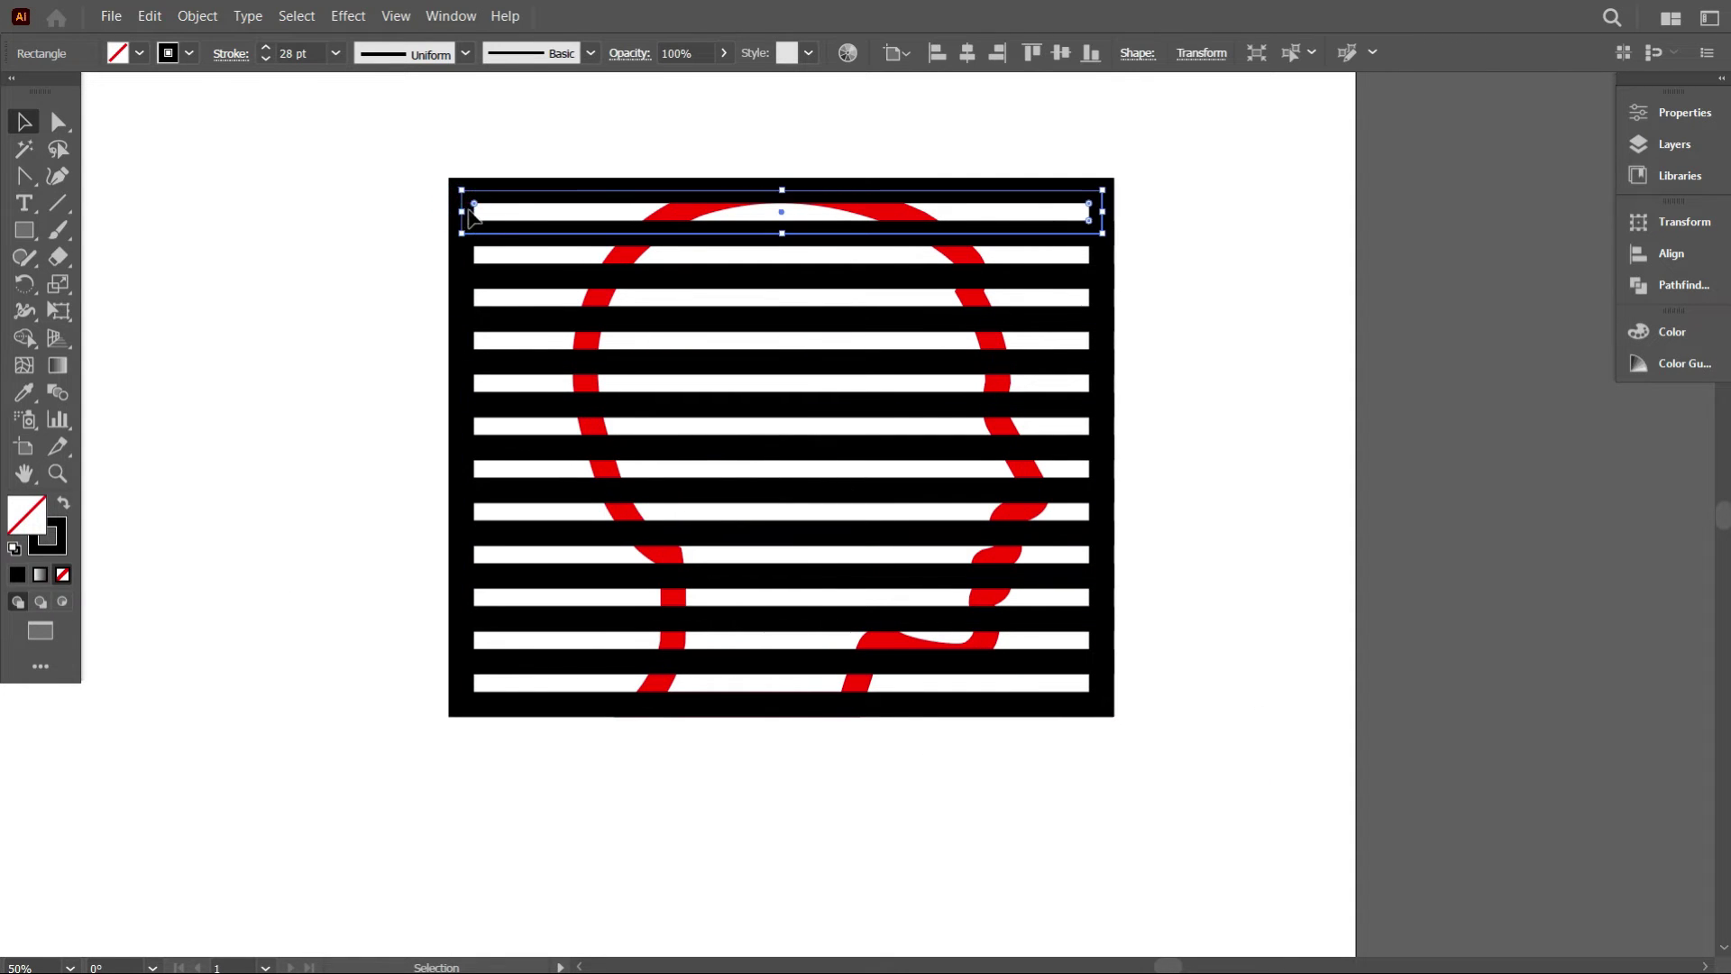
drag(466, 213, 788, 262)
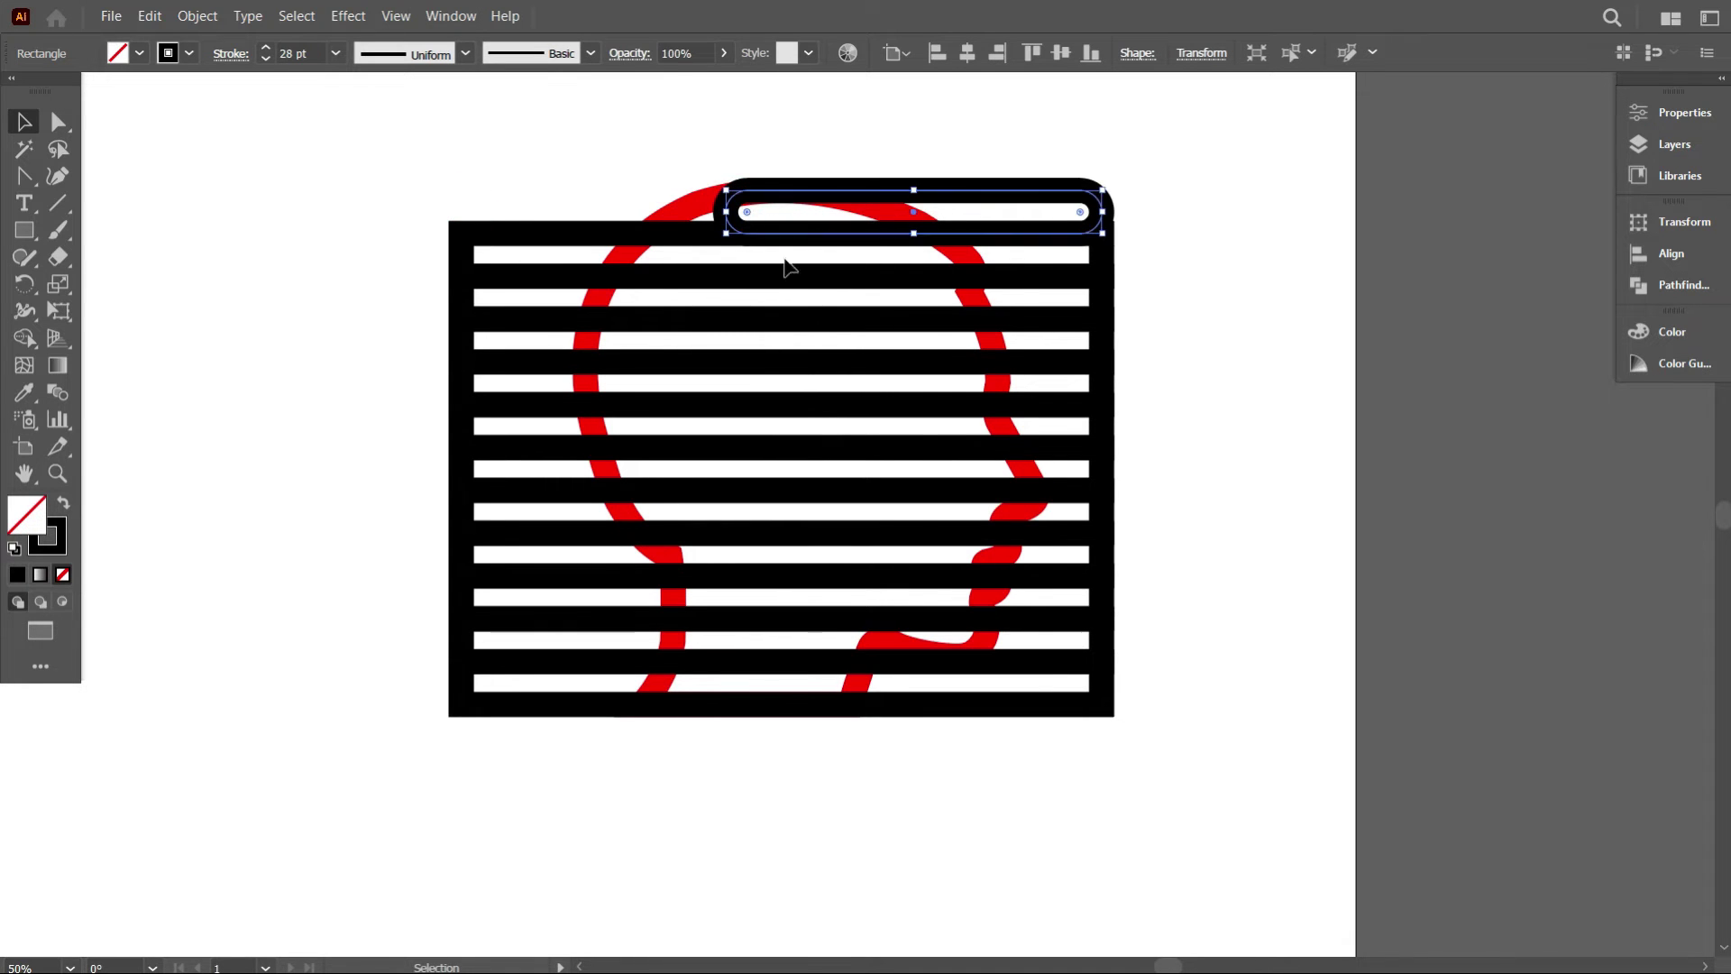
click(471, 298)
drag(472, 298, 719, 336)
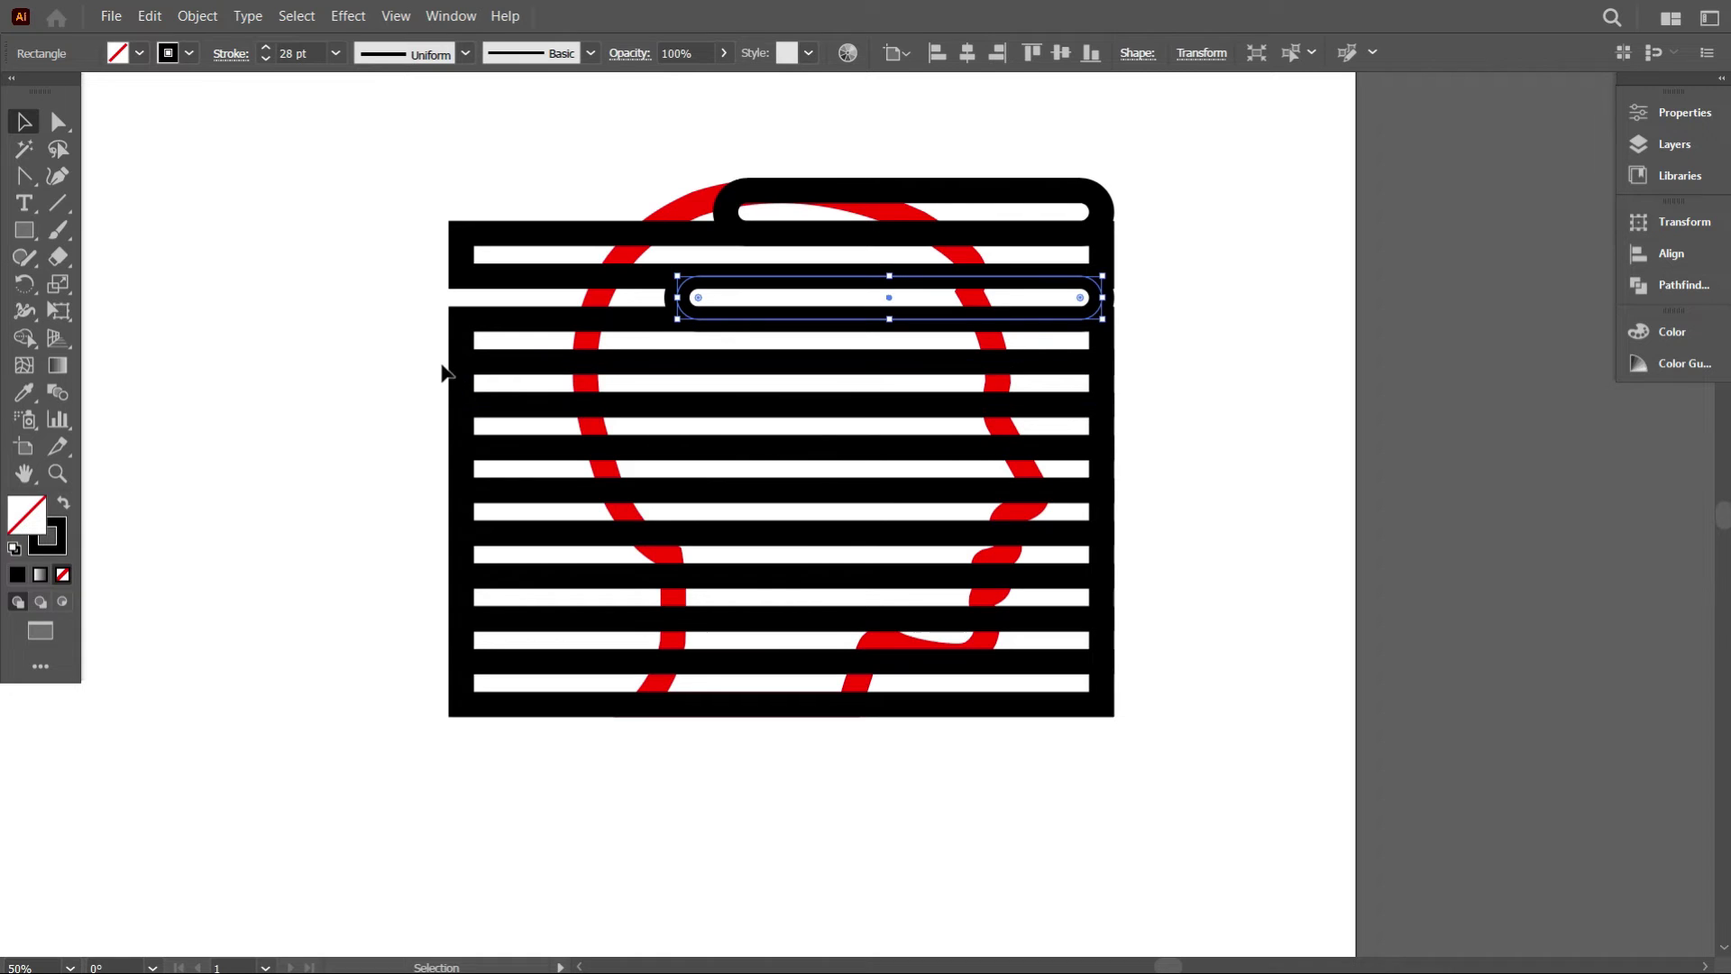
Fully round the fifth and seventh strips and shorten their back-of-head ends to follow the curve of the head.
click(473, 389)
drag(461, 384, 610, 408)
click(427, 428)
click(483, 471)
drag(461, 470, 538, 518)
Fully round the ninth and eleventh strips and shorten their ends to the nape and neck of the outline.
click(437, 553)
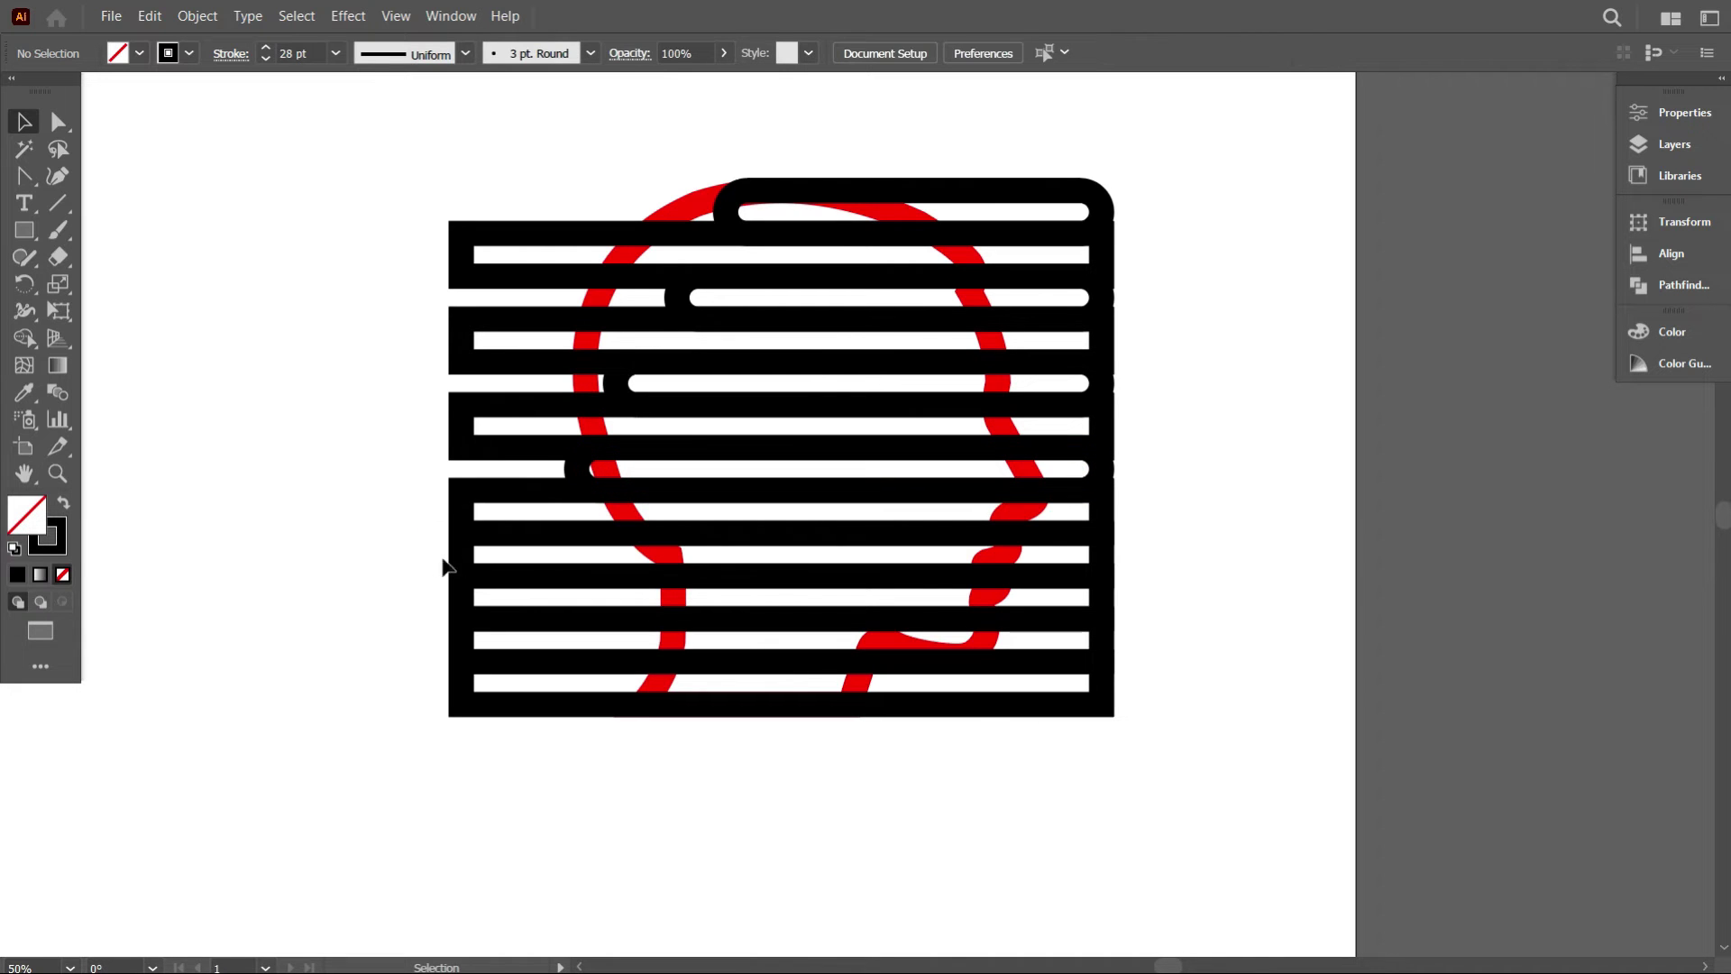
drag(429, 553, 789, 640)
click(484, 650)
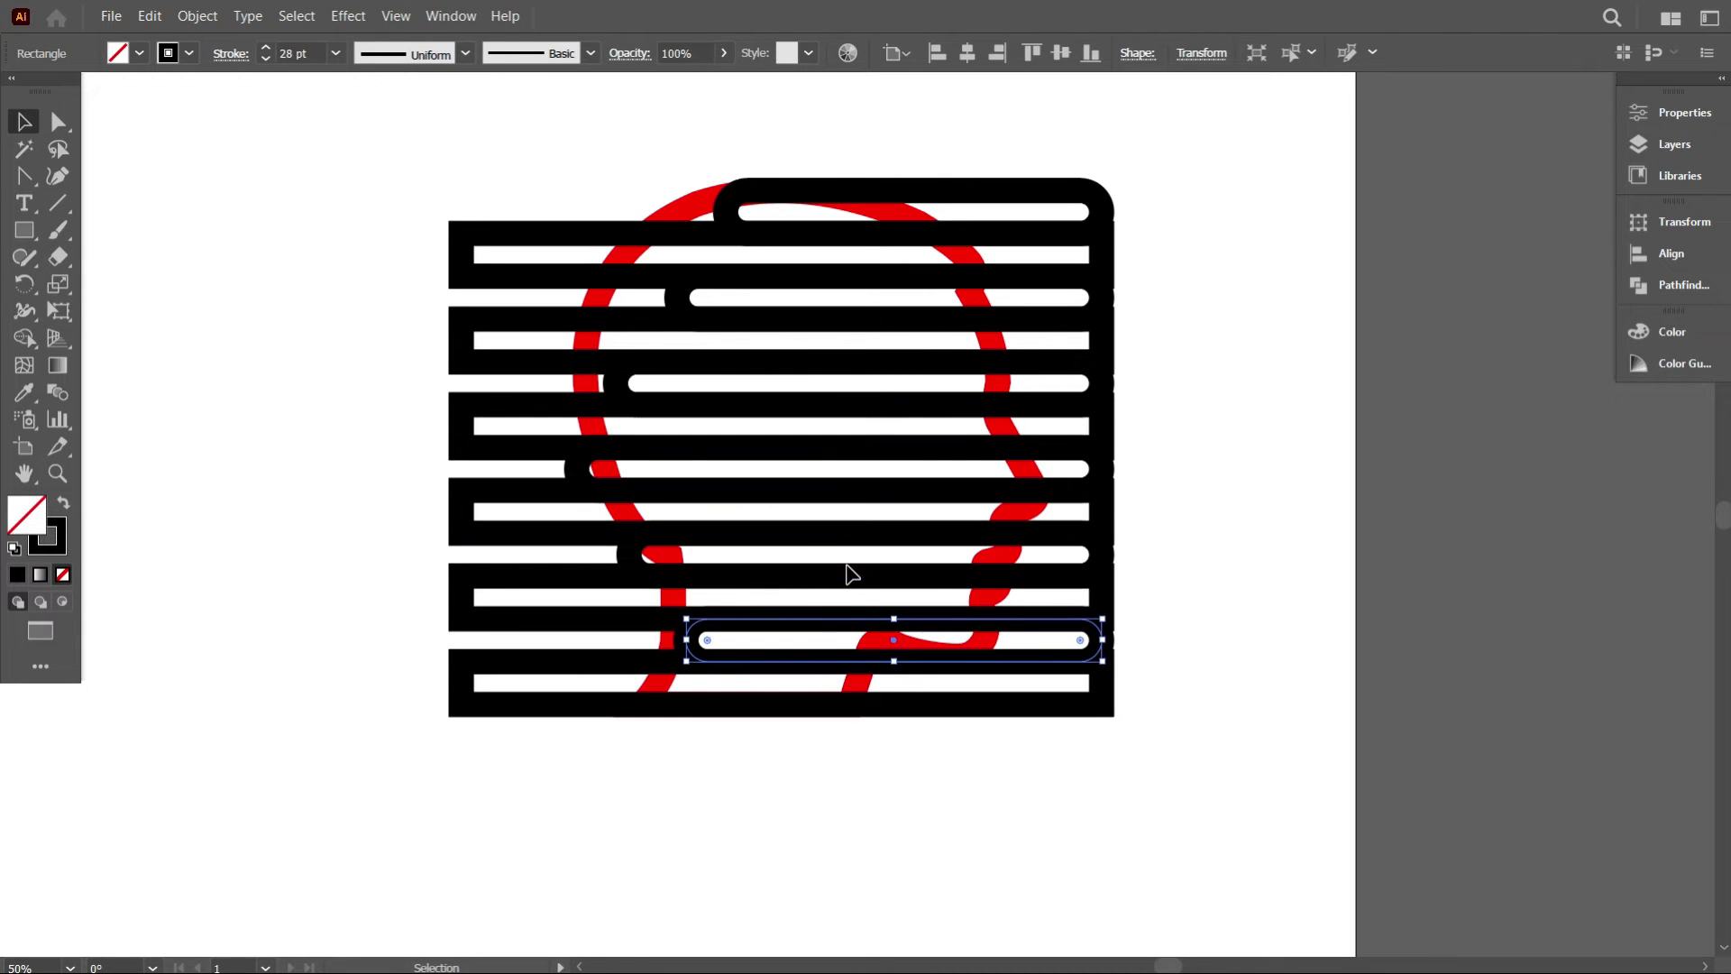
Delete the bottommost square-ended strip from the stack.
scroll(843, 658, down, 4)
click(556, 678)
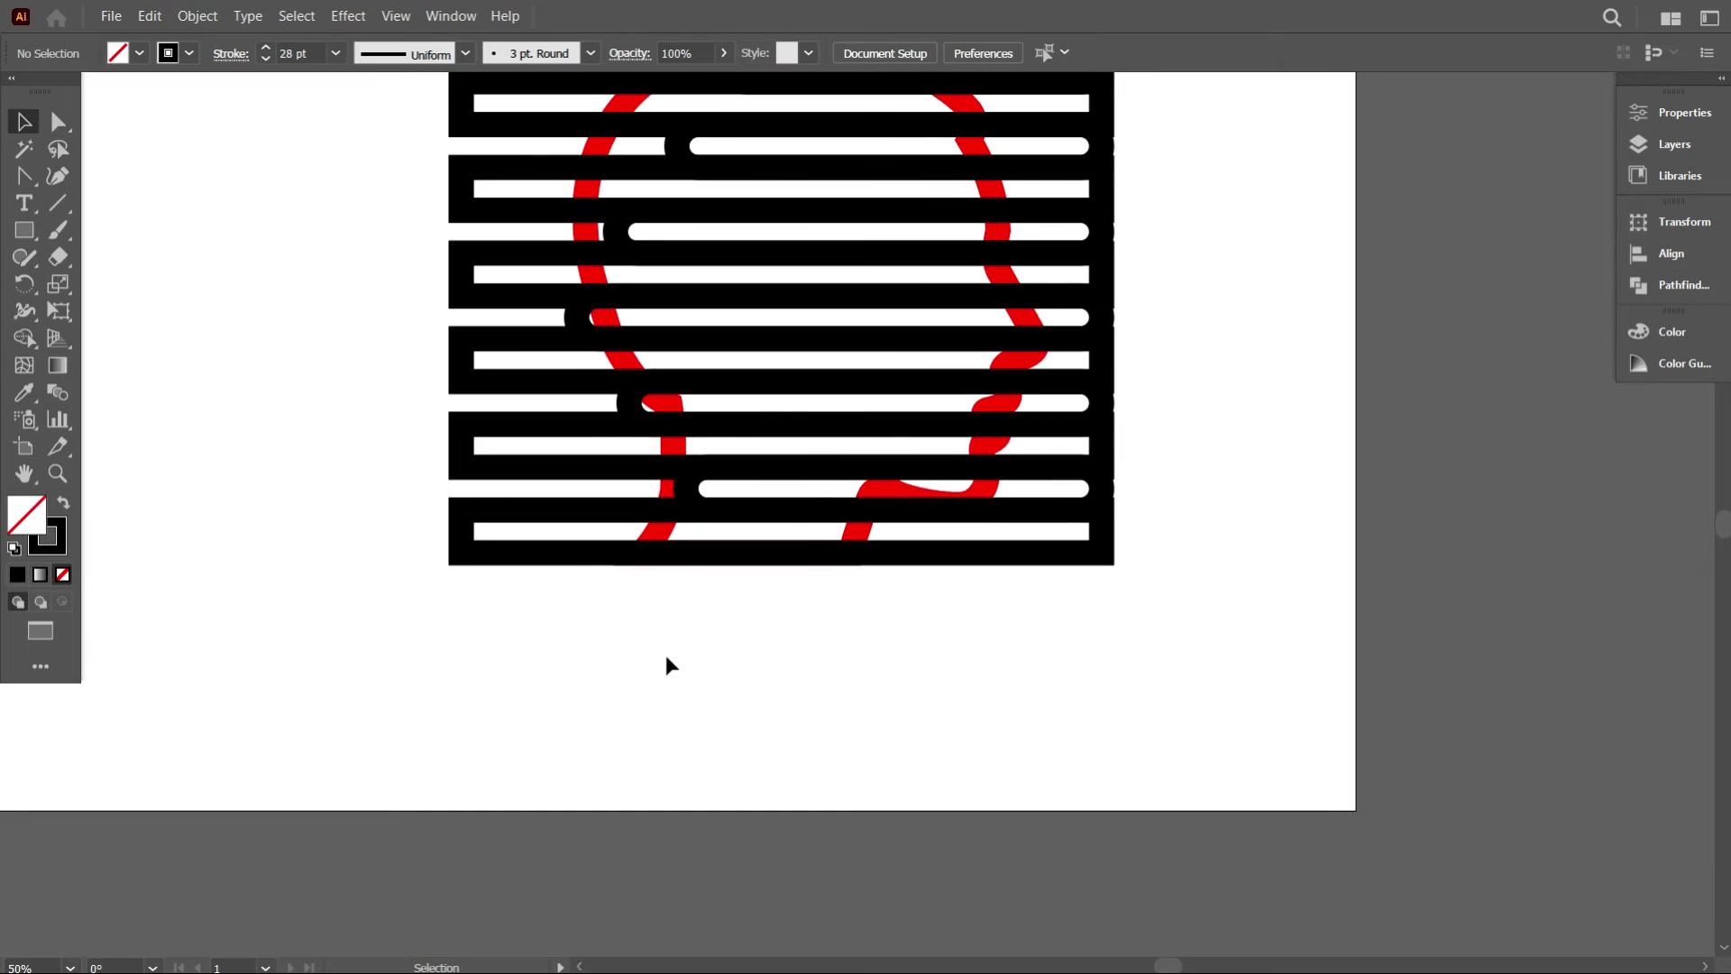
scroll(728, 541, up, 4)
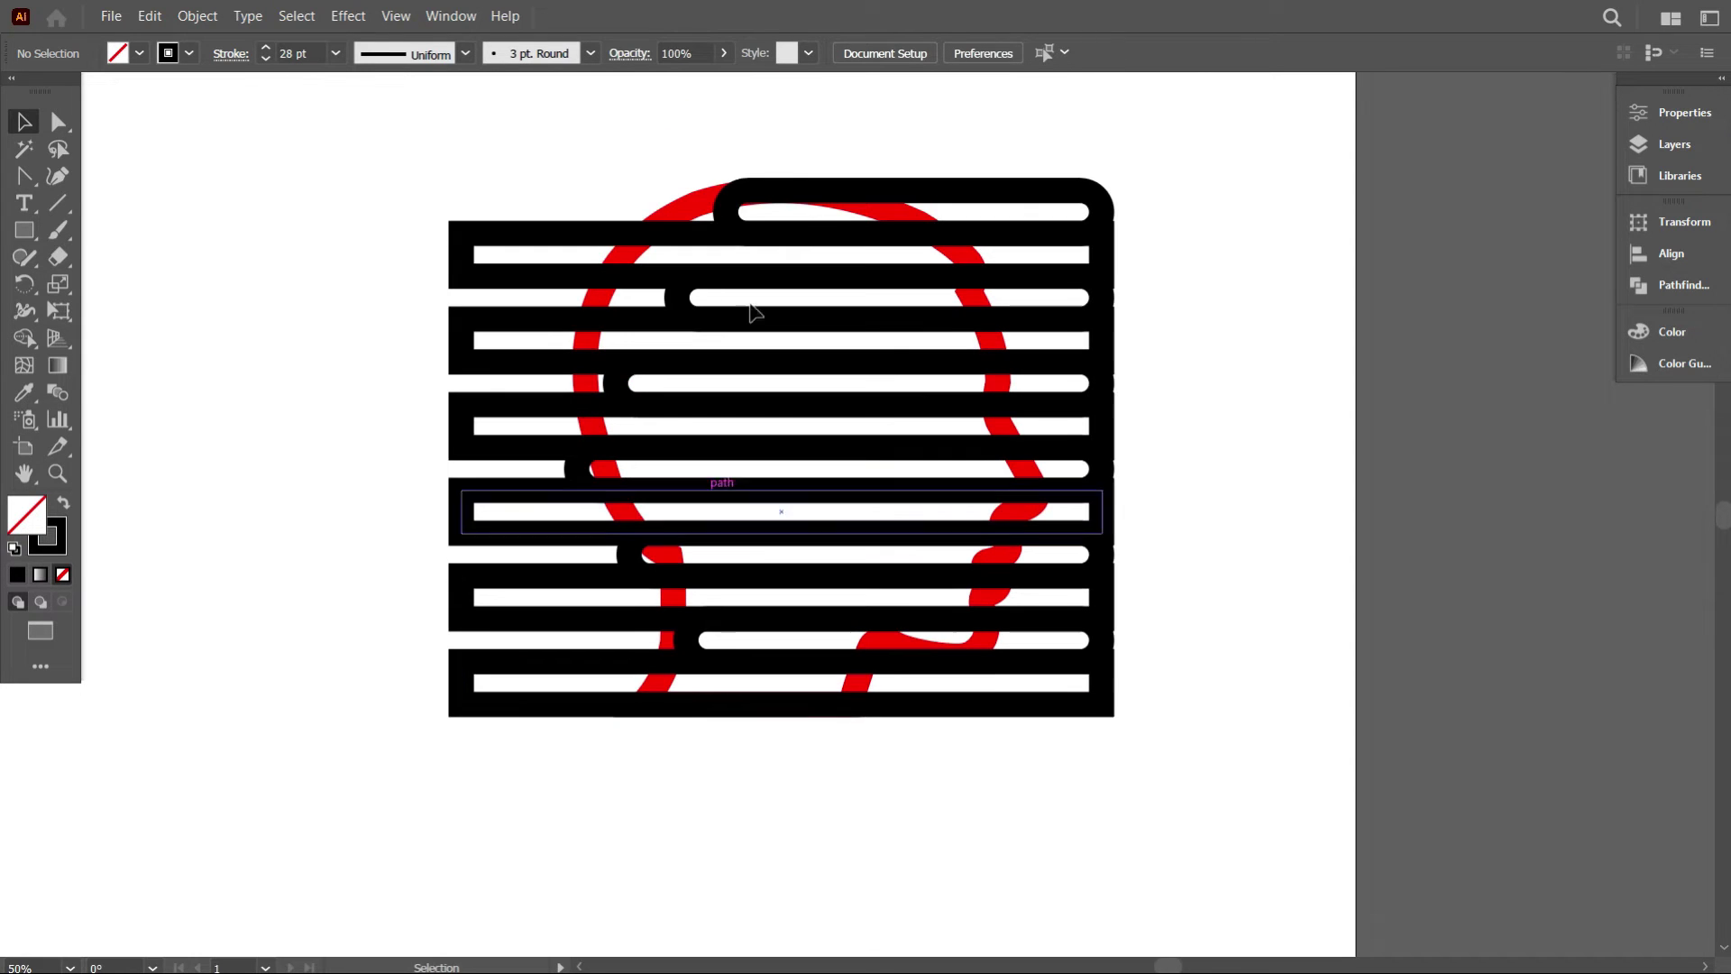
scroll(721, 643, down, 2)
click(486, 620)
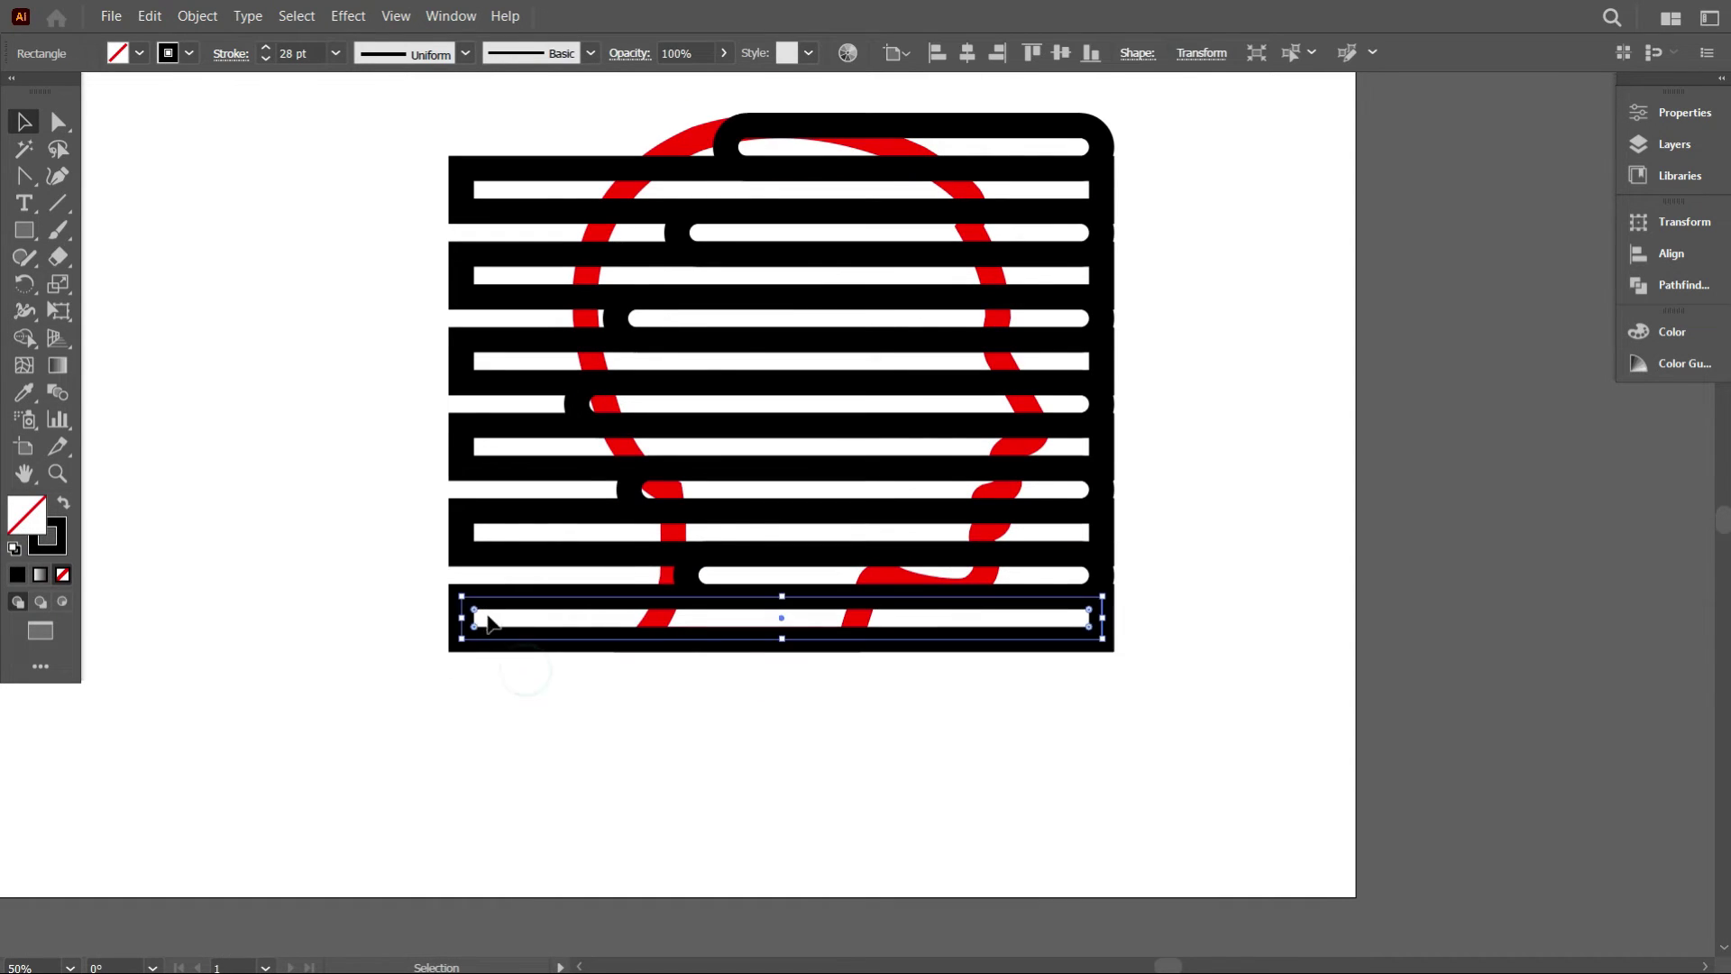
key(Delete)
Select all remaining strips and enlarge the stack downward until its lowest path meets the base of the head outline.
scroll(1163, 722, up, 1)
drag(1138, 641, 1069, 111)
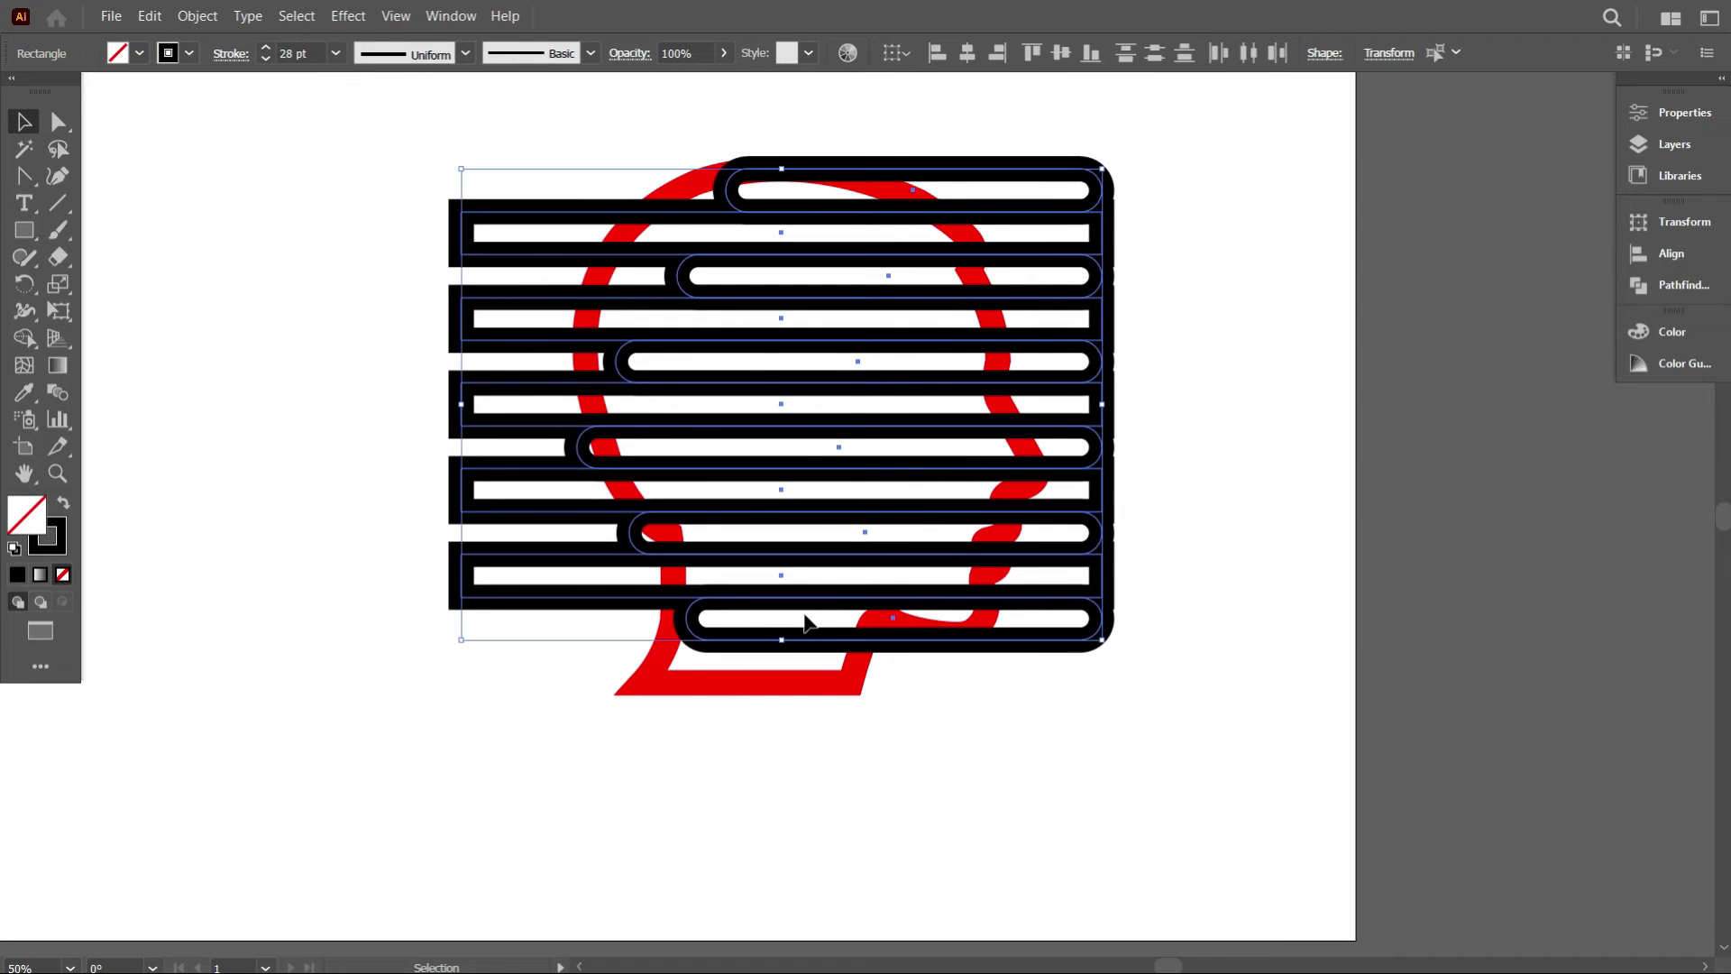
drag(787, 641, 795, 683)
click(972, 744)
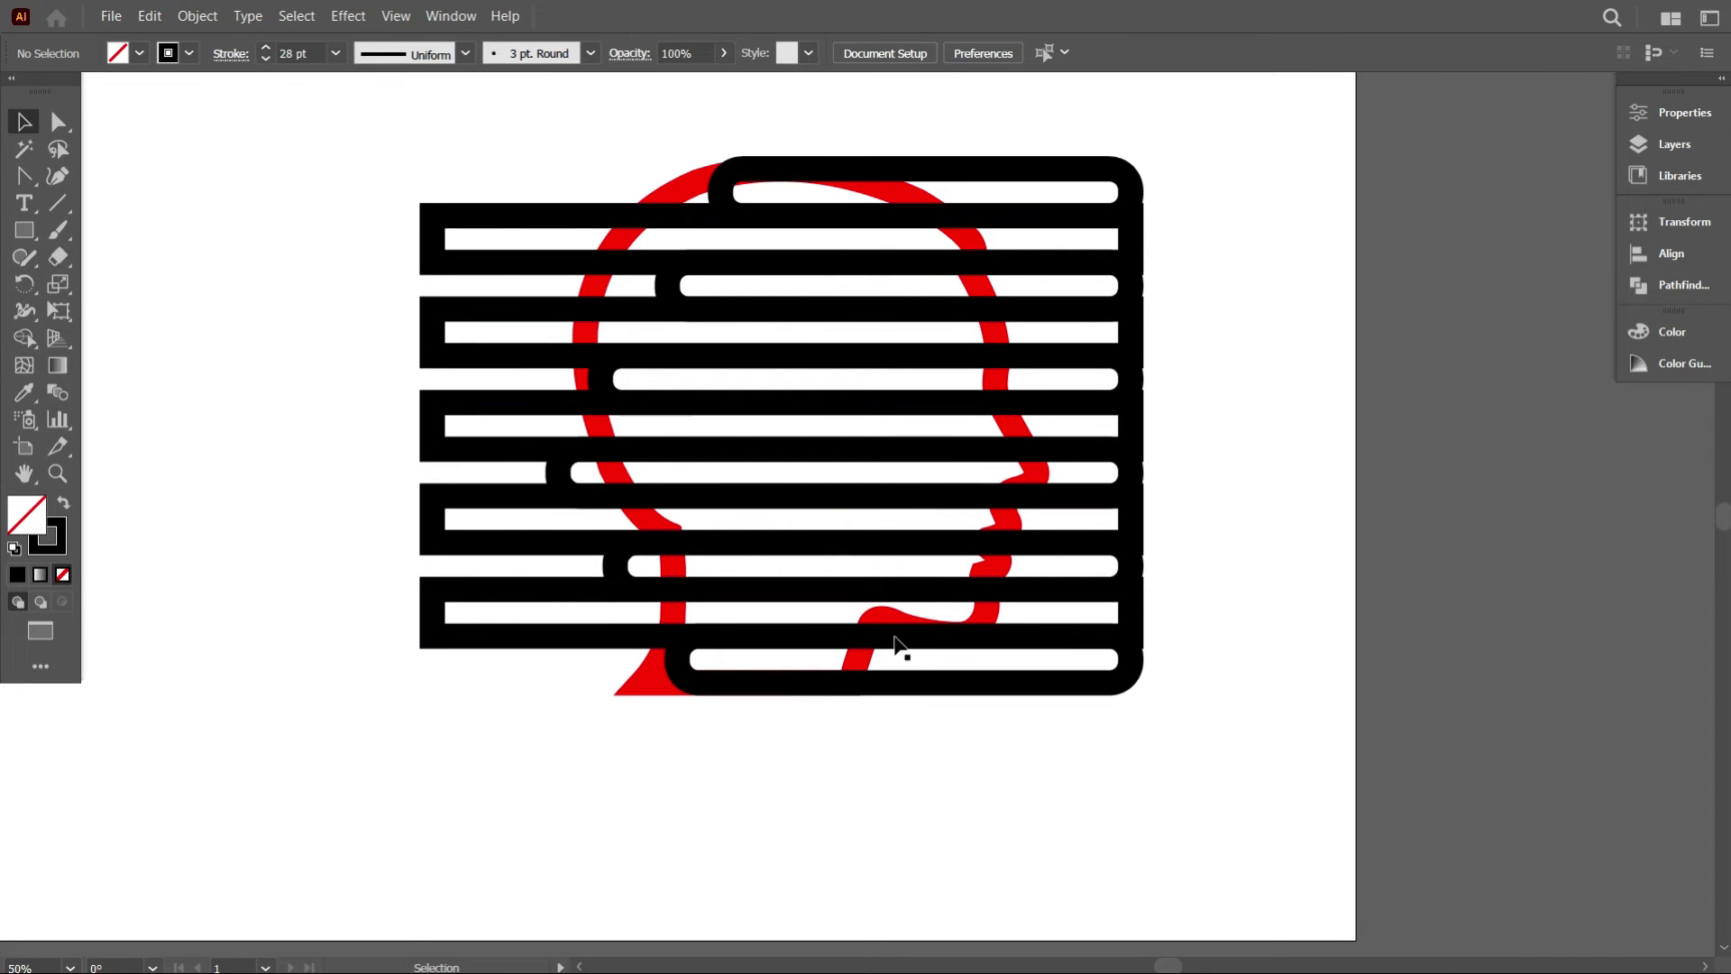
Examine how the enlarged strips line up with the head outline from the crown to the neck.
scroll(959, 646, up, 2)
scroll(928, 631, down, 1)
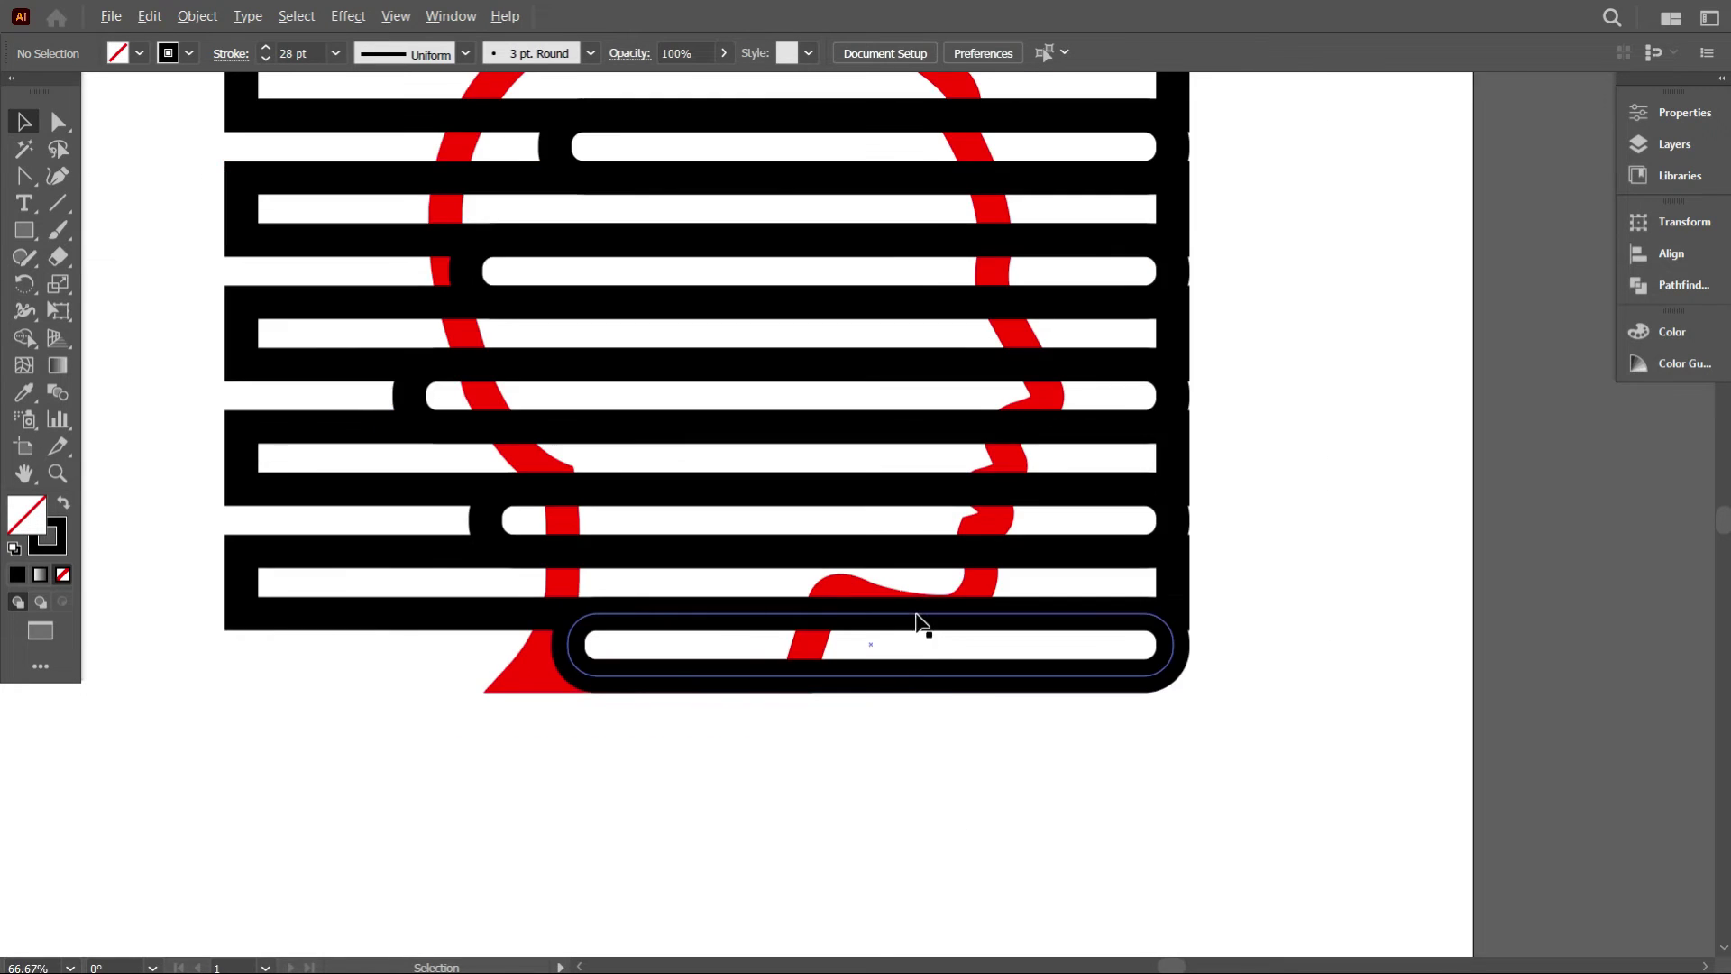
scroll(986, 781, up, 1)
scroll(932, 734, down, 1)
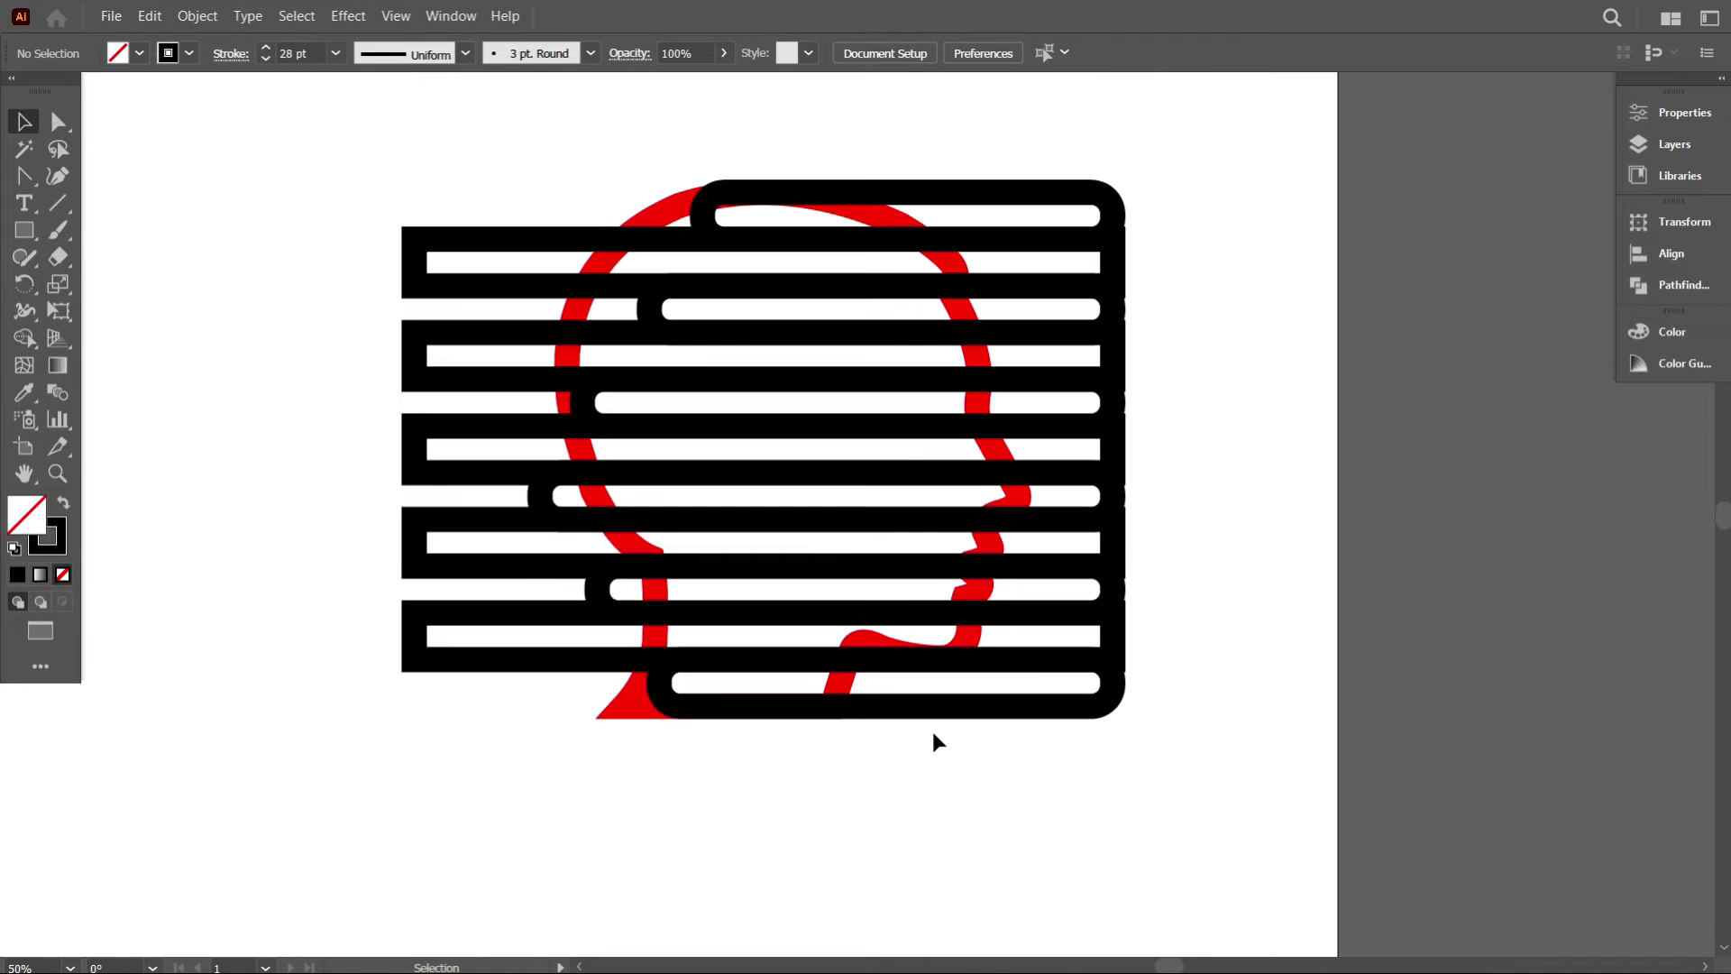
scroll(932, 732, down, 1)
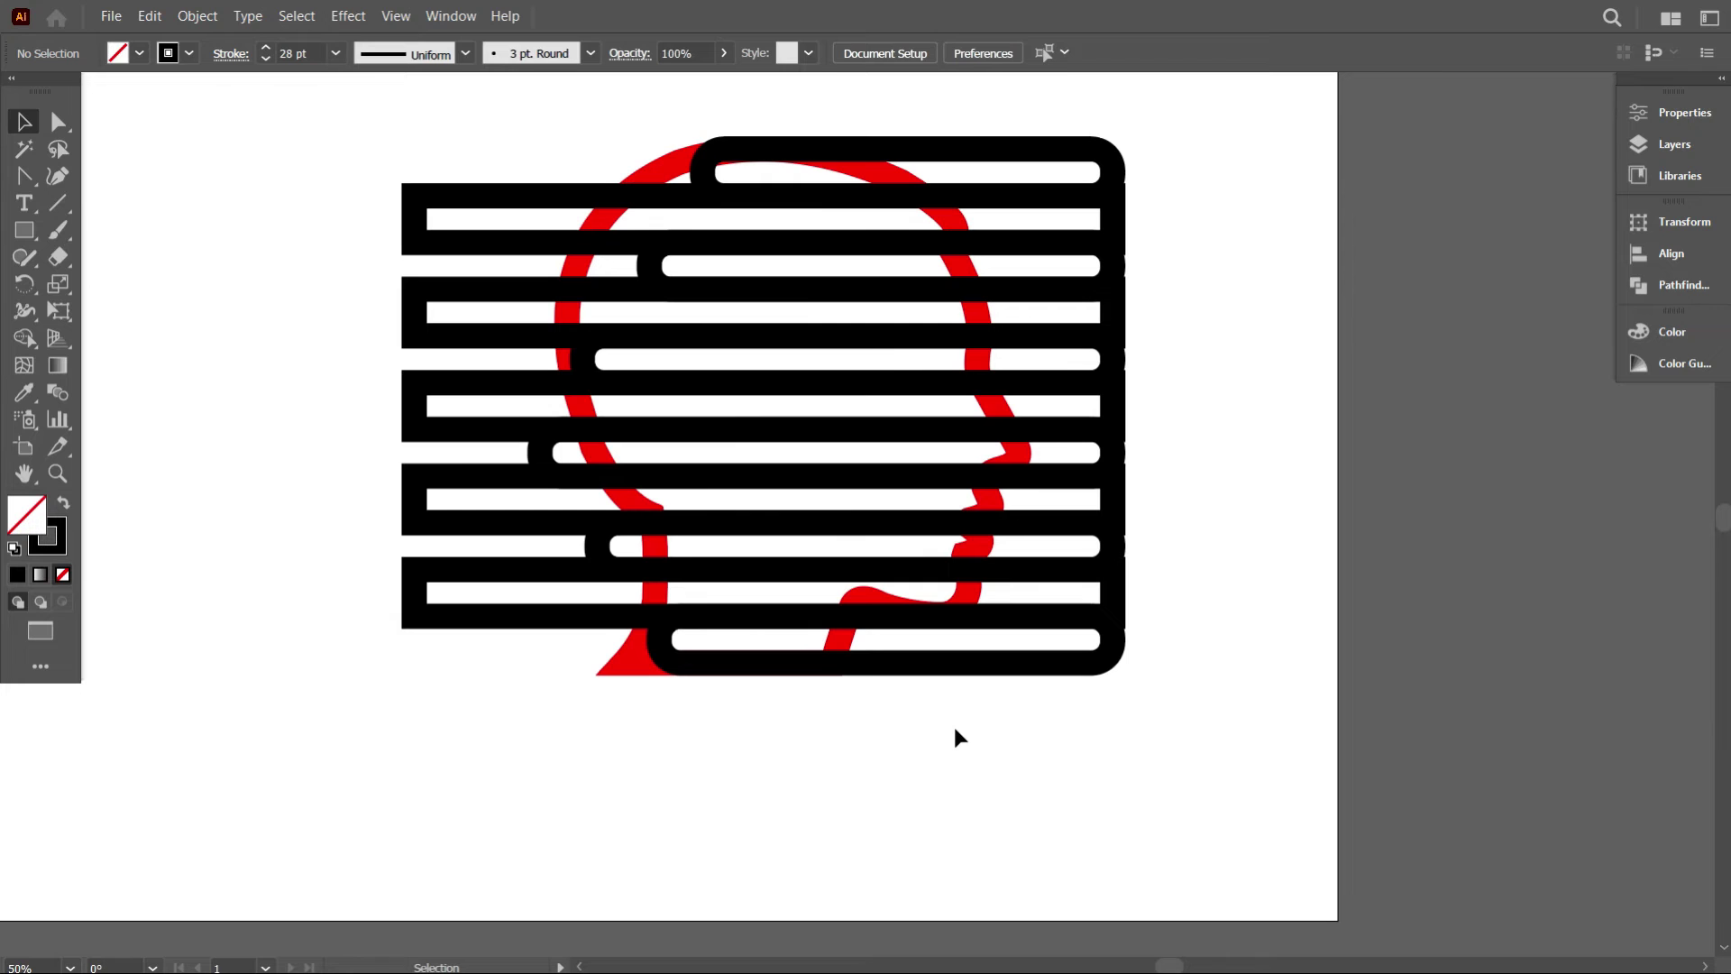
scroll(985, 700, up, 1)
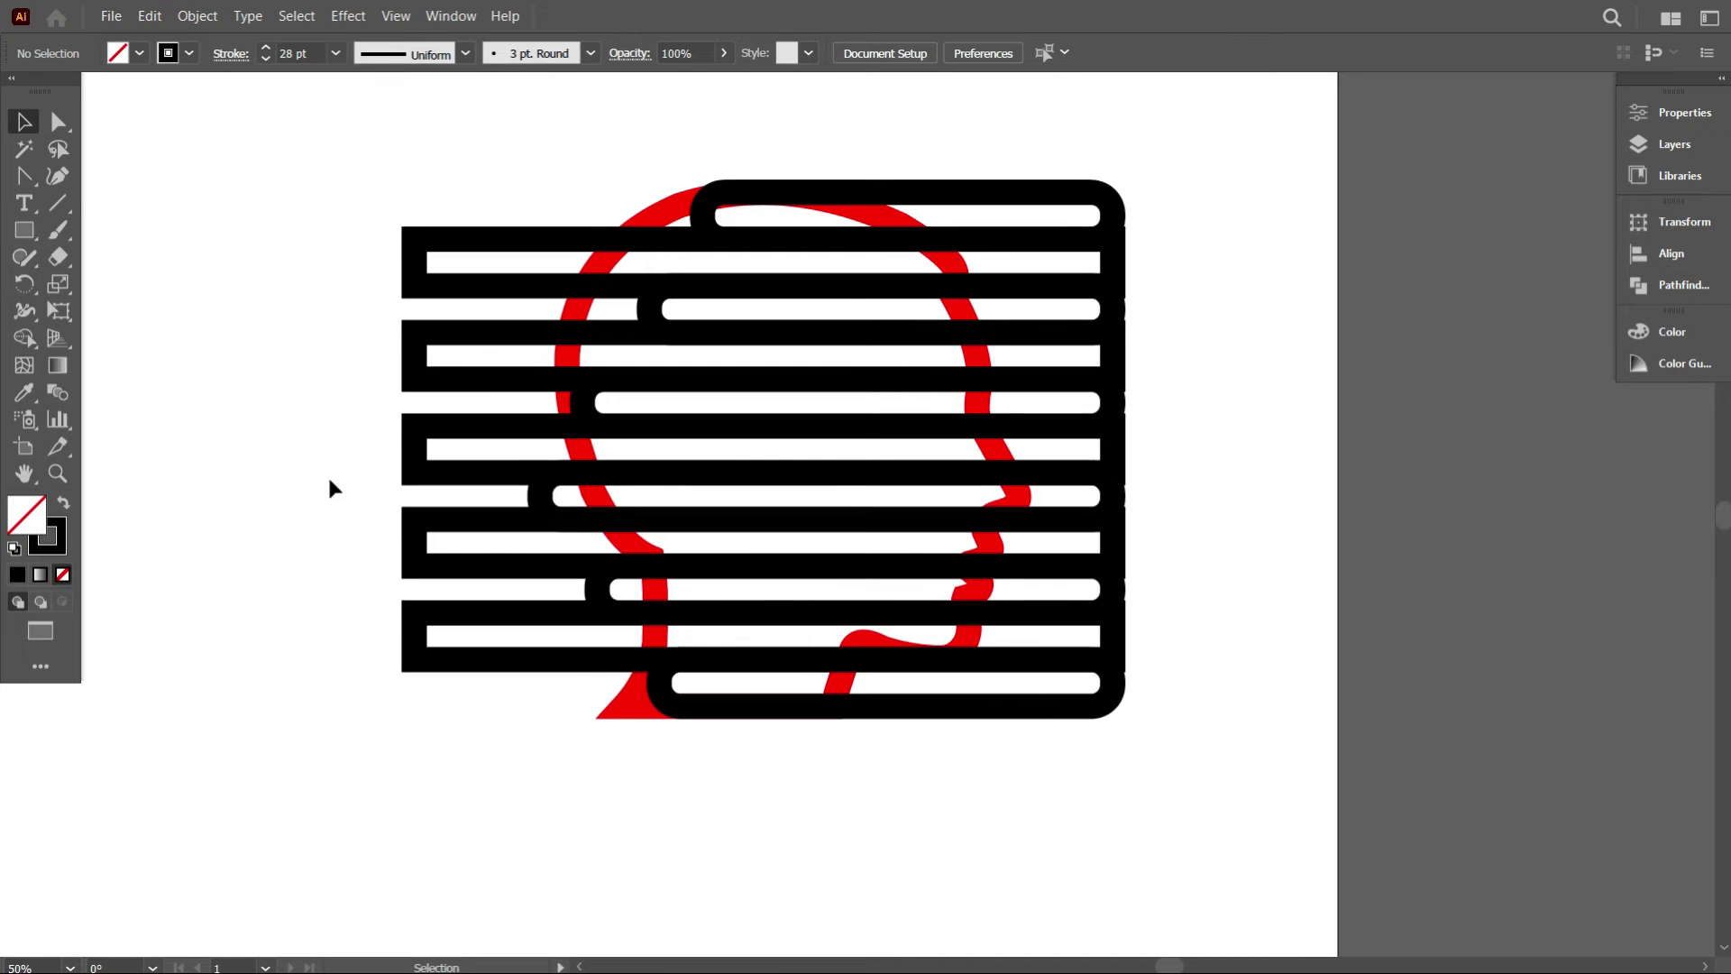
click(872, 197)
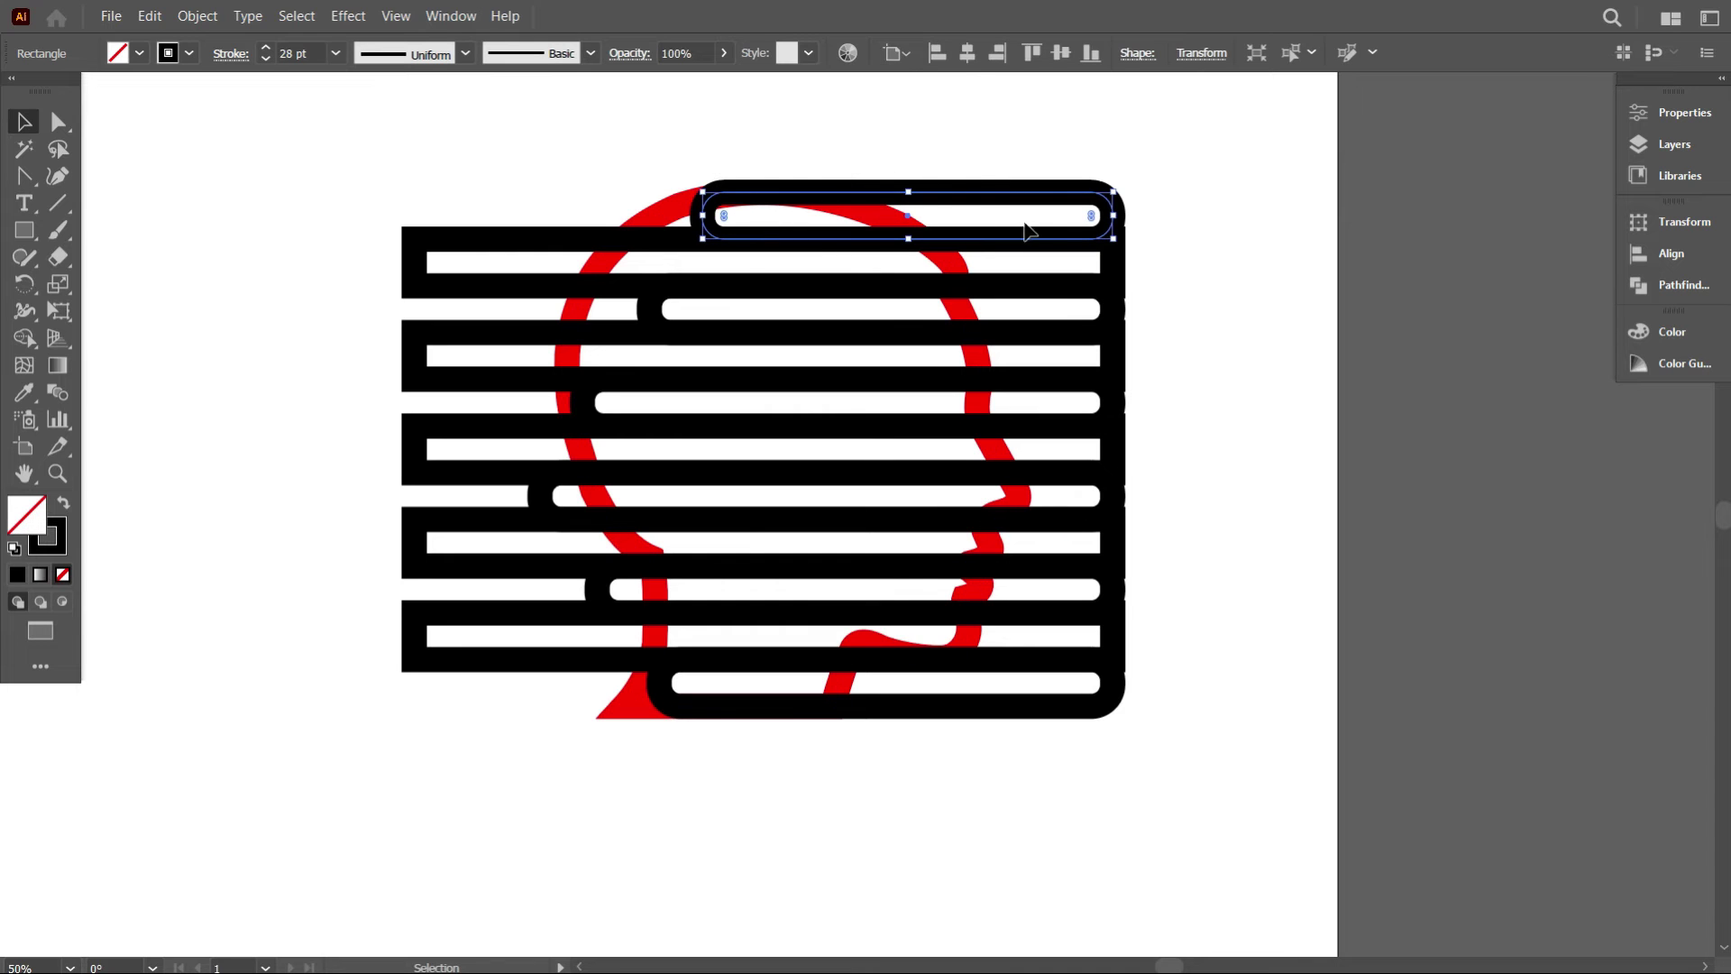
scroll(732, 214, up, 6)
scroll(711, 222, down, 6)
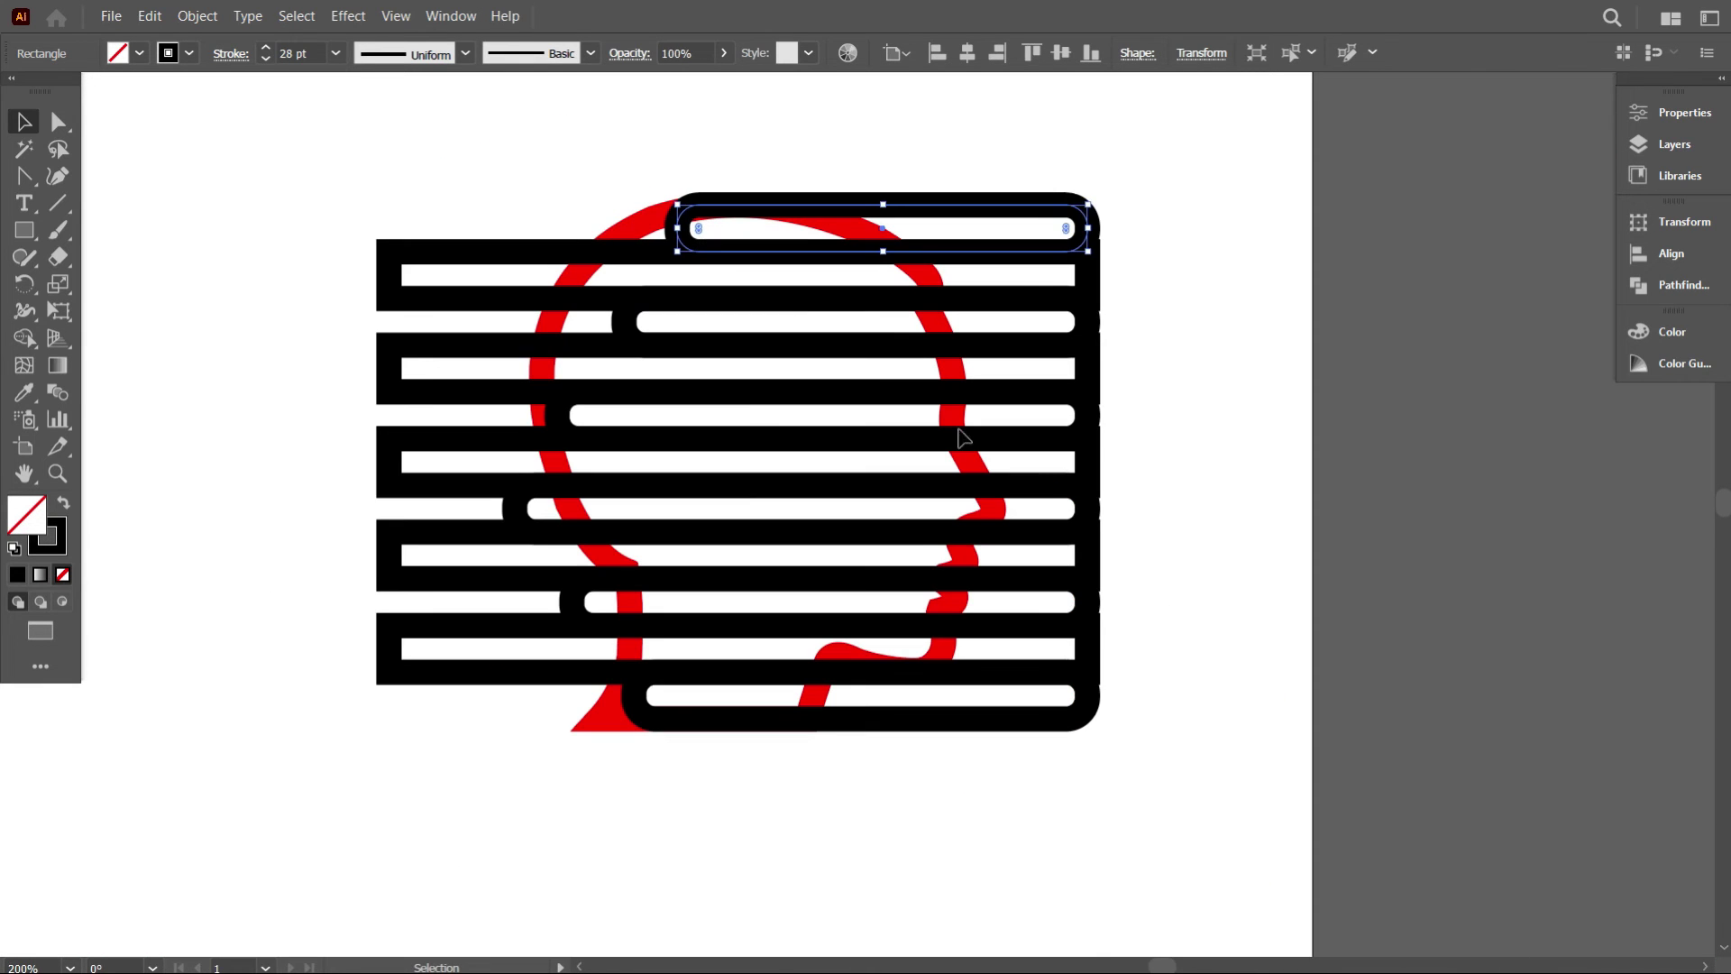
click(1205, 559)
Select all the strips and round the outer stroke corners of the square-ended ones.
drag(1047, 154, 1139, 803)
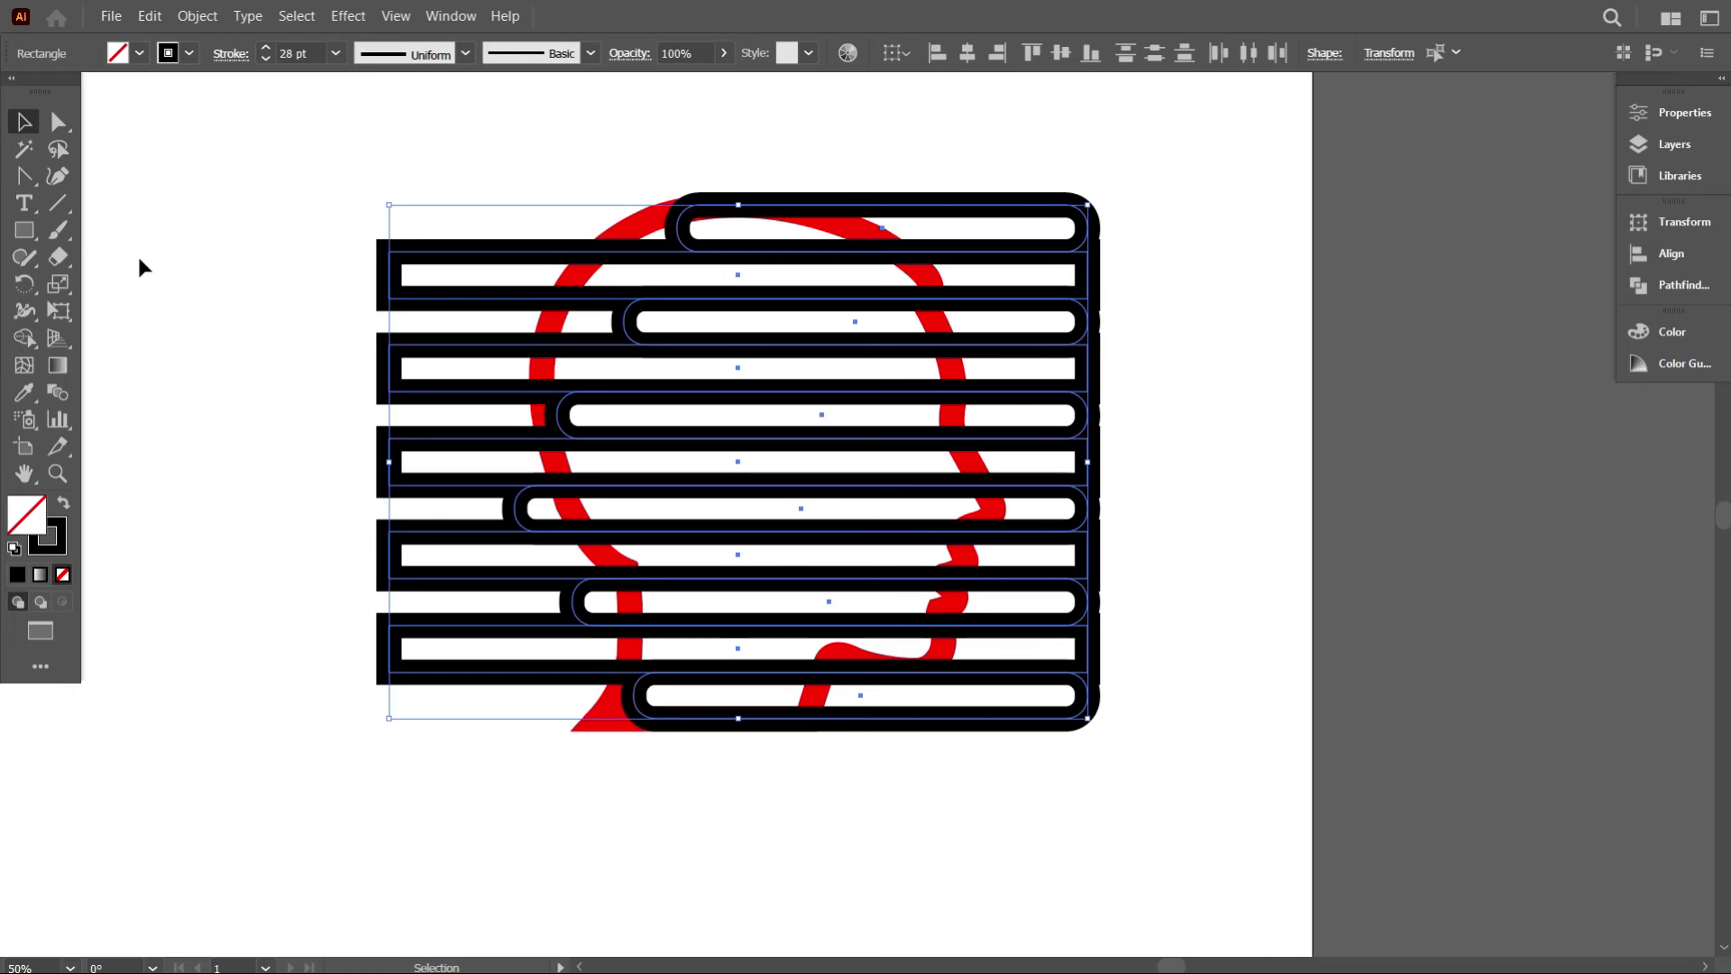
click(51, 126)
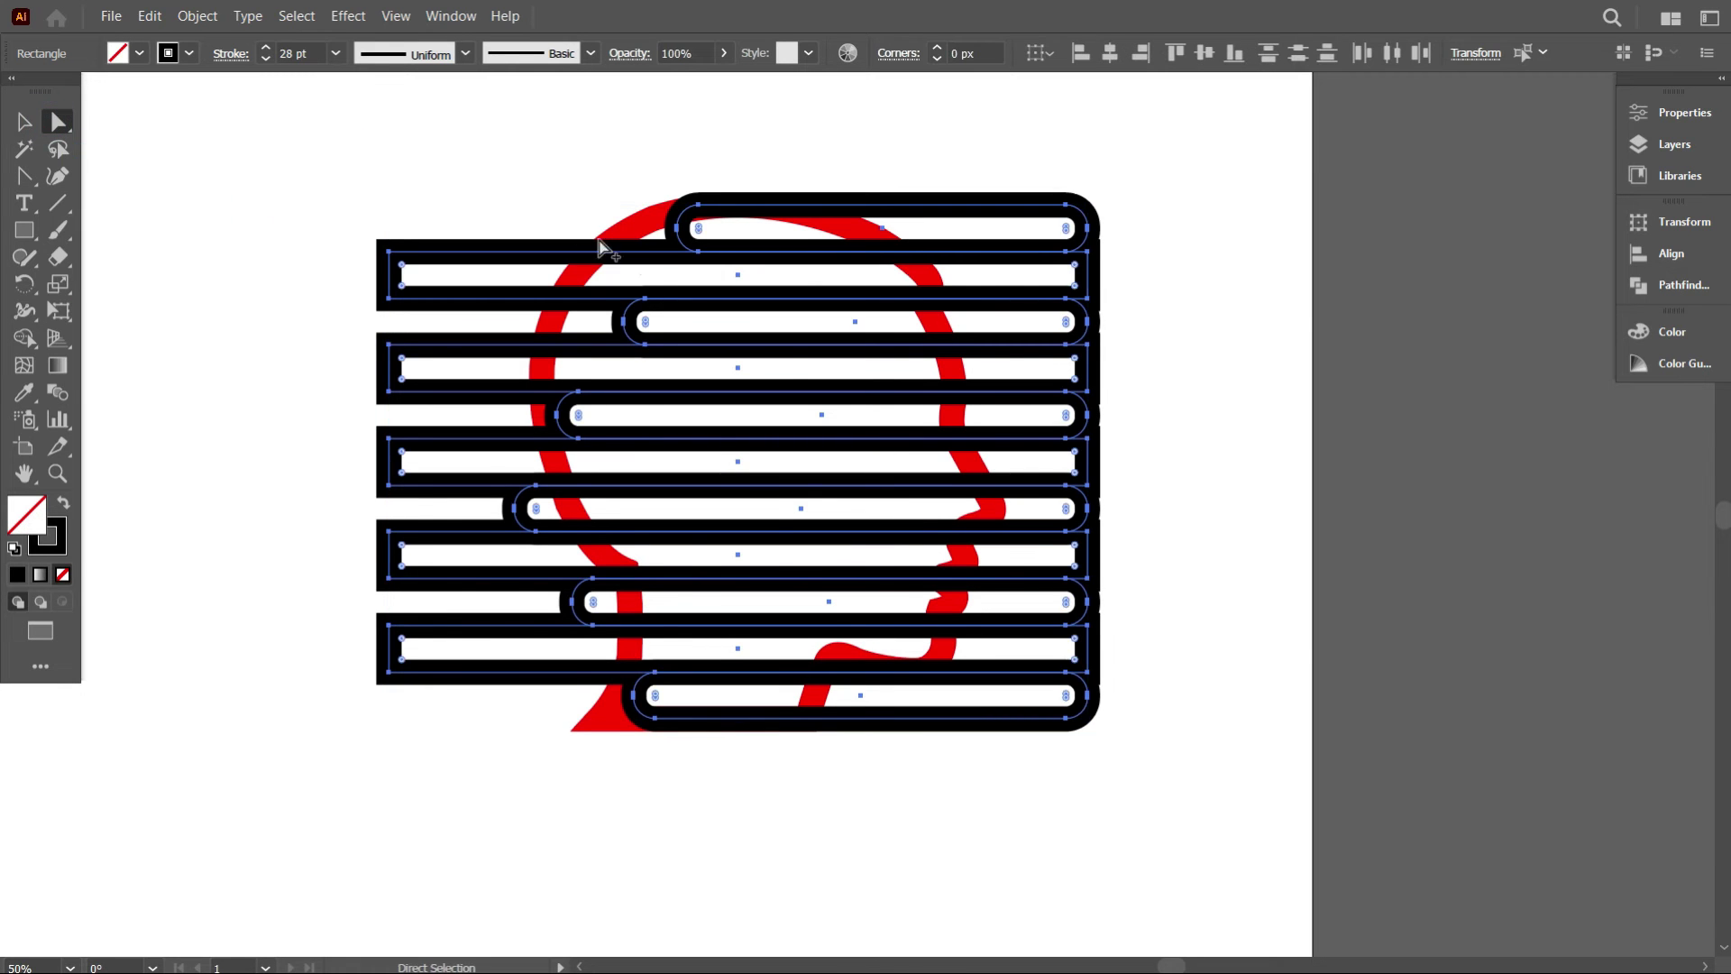
scroll(654, 253, up, 5)
drag(788, 181, 830, 277)
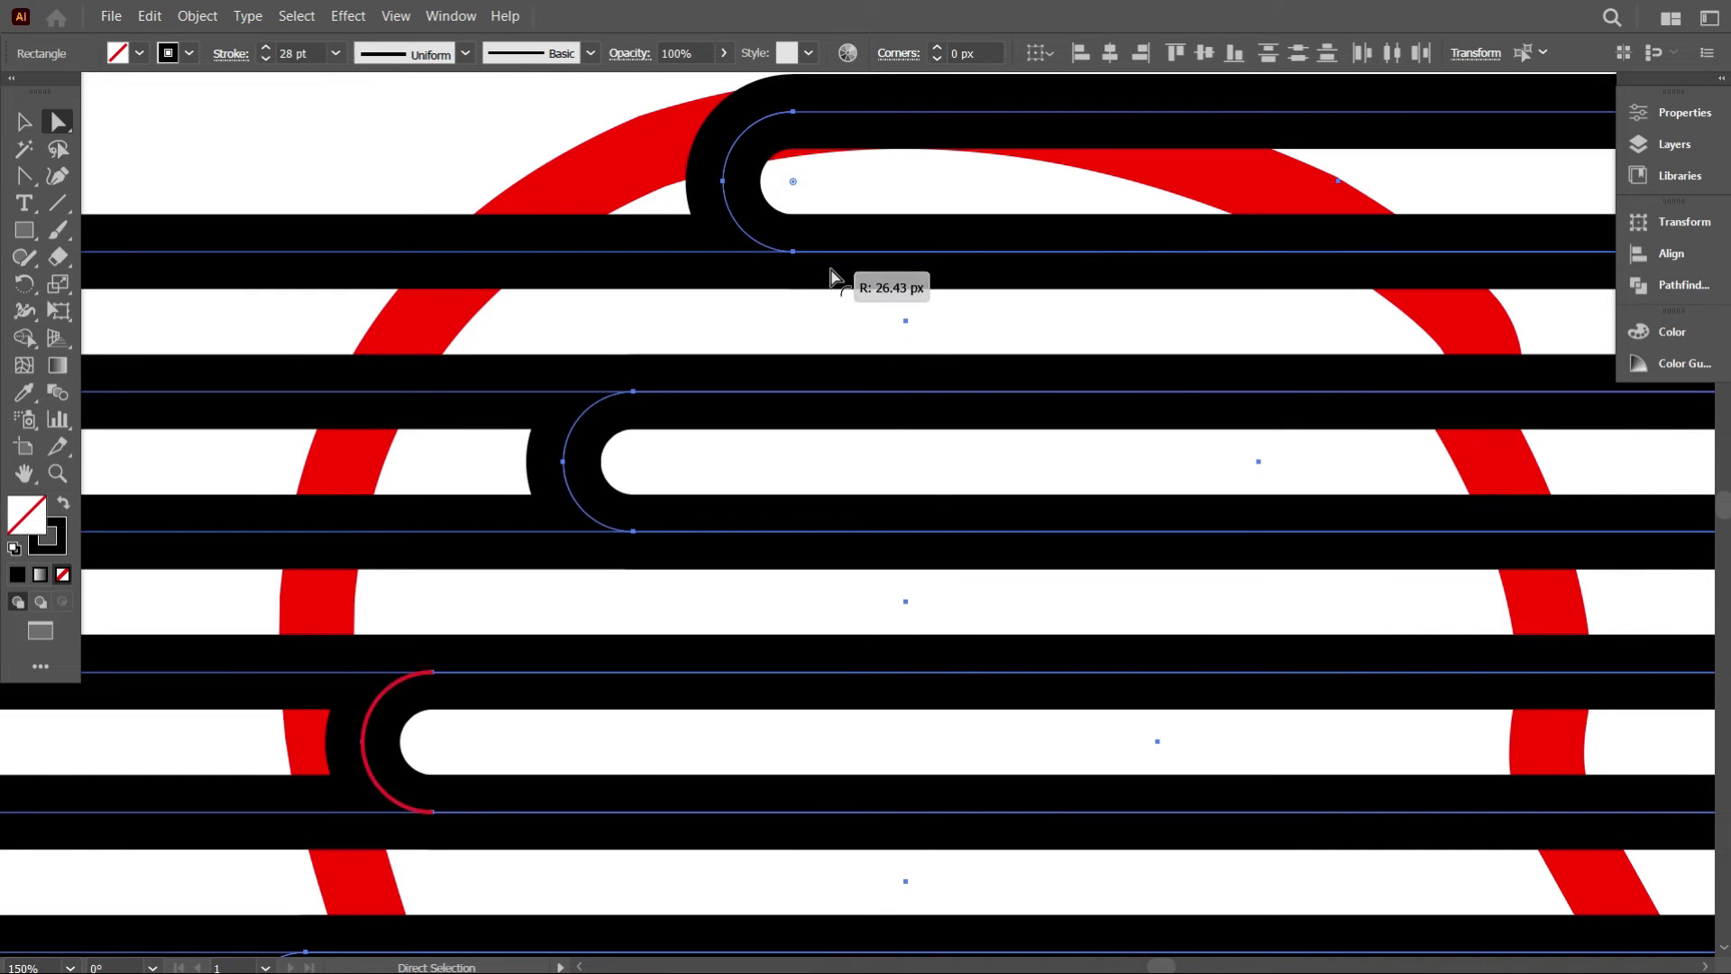
scroll(580, 376, down, 4)
click(27, 124)
click(351, 183)
Move the strips and the head outline together to the middle of the artboard.
scroll(793, 753, down, 1)
drag(793, 753, 1057, 834)
scroll(939, 714, down, 2)
drag(739, 445, 1220, 757)
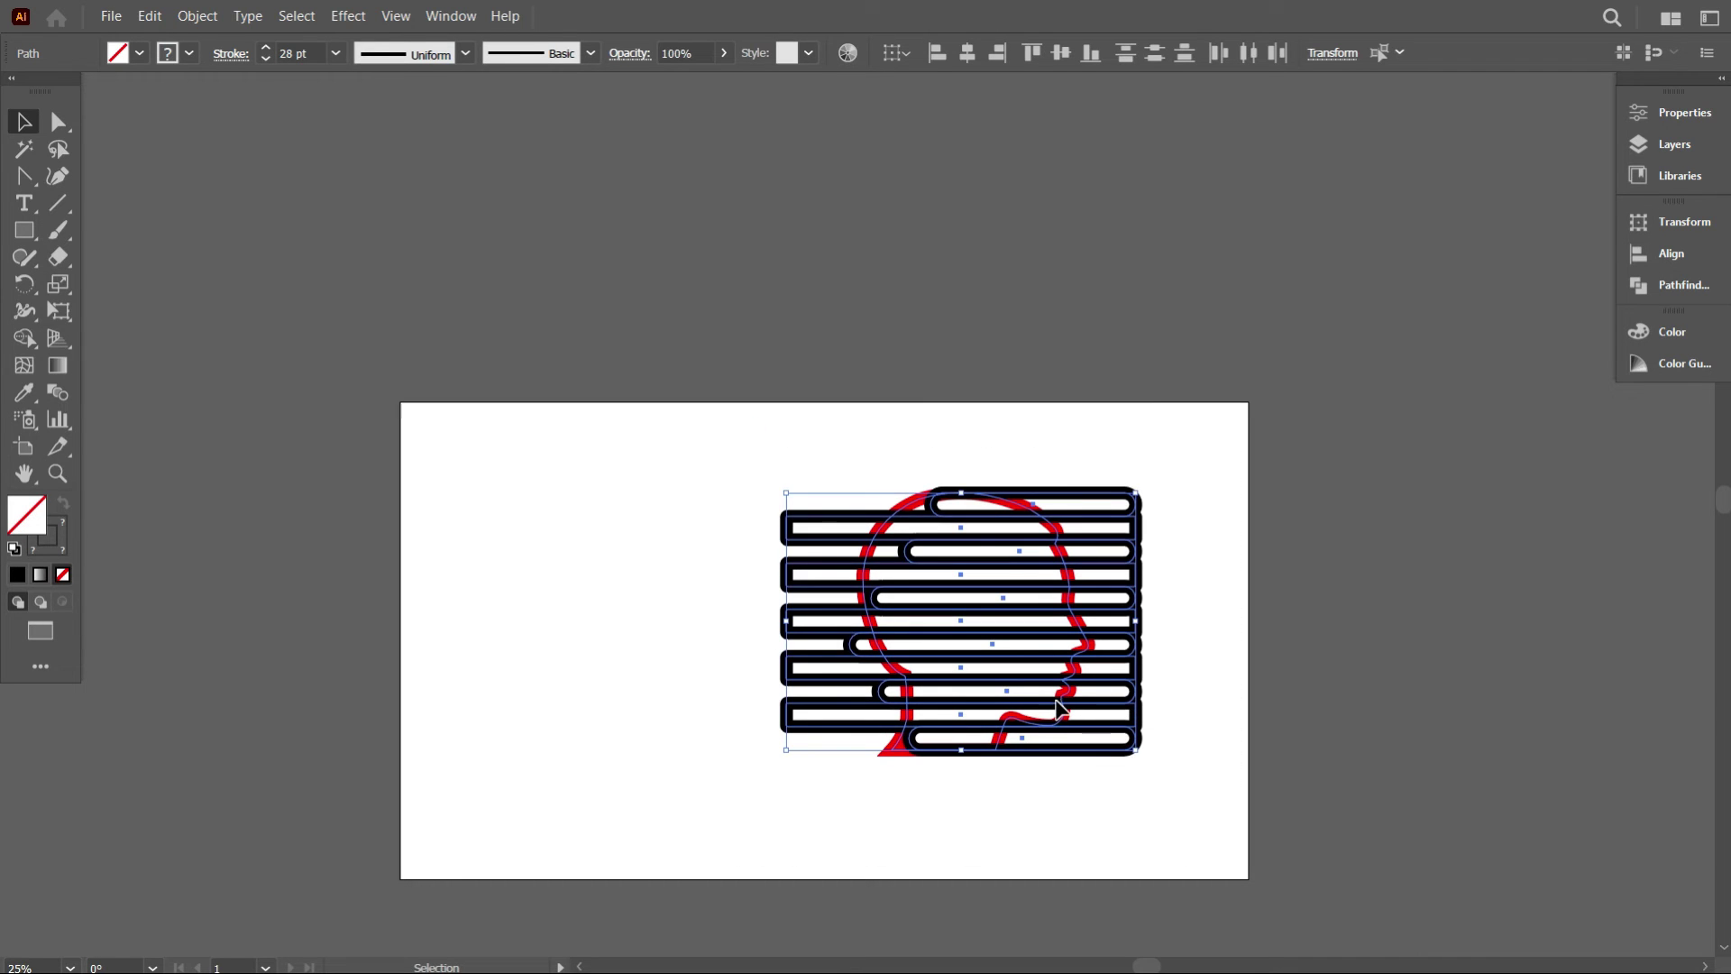
click(1064, 806)
drag(1123, 825, 763, 655)
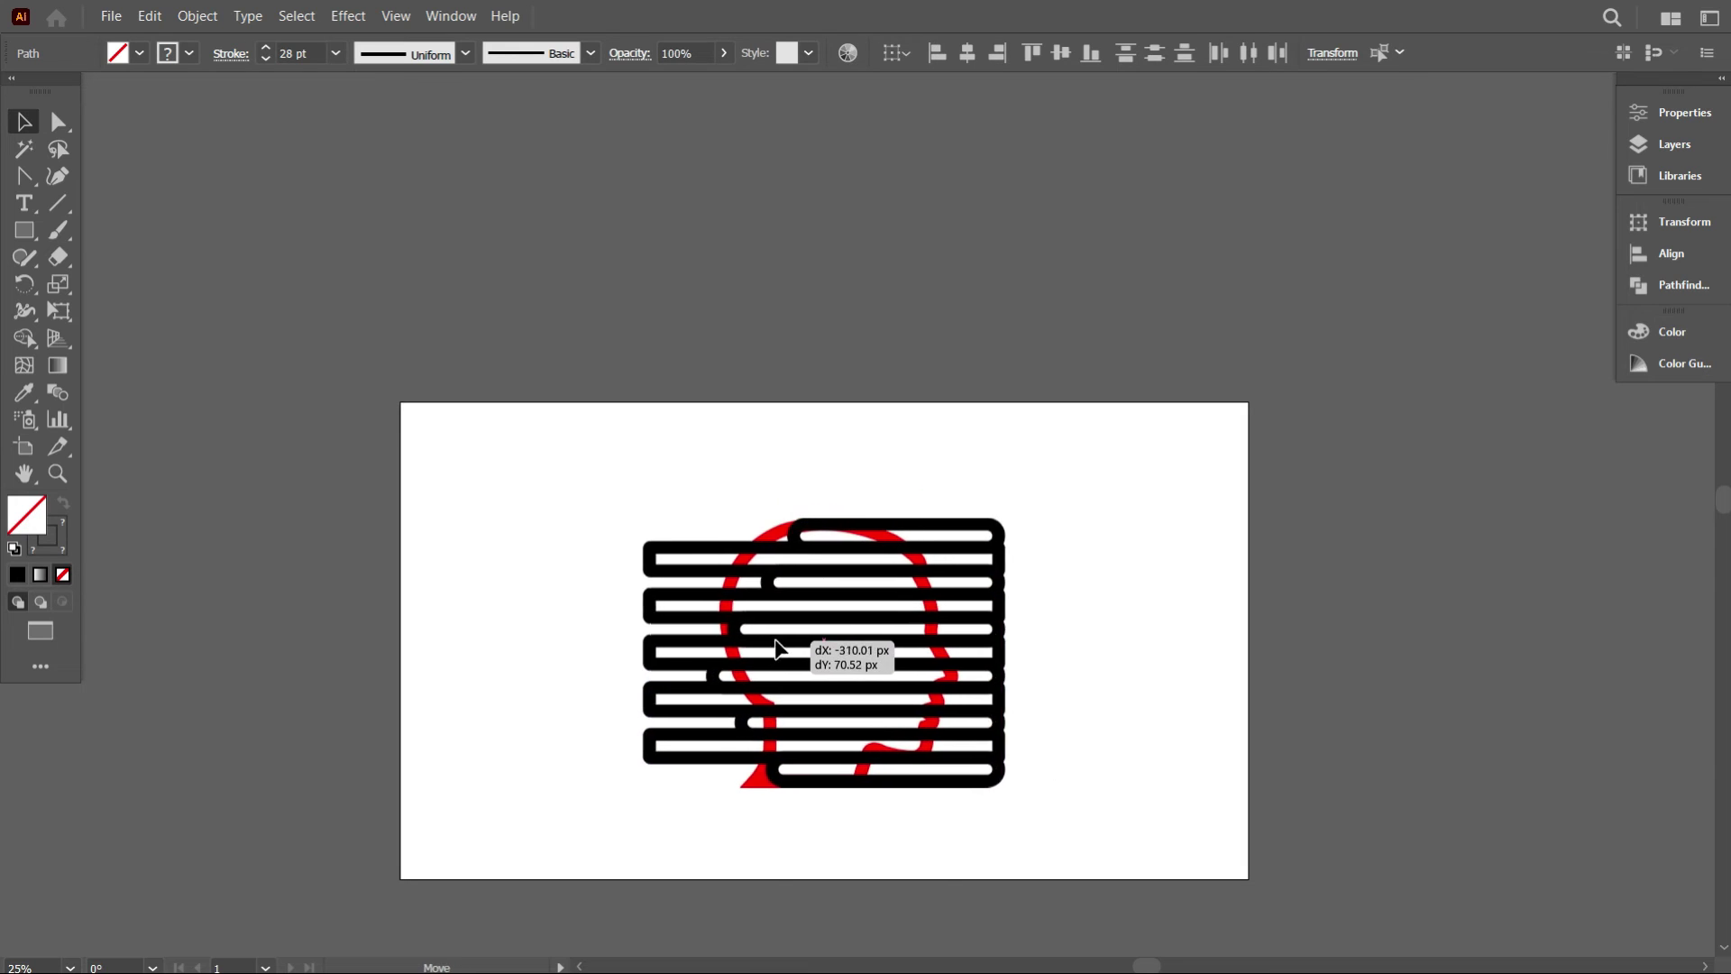
scroll(816, 714, up, 2)
scroll(816, 714, up, 1)
scroll(755, 673, down, 1)
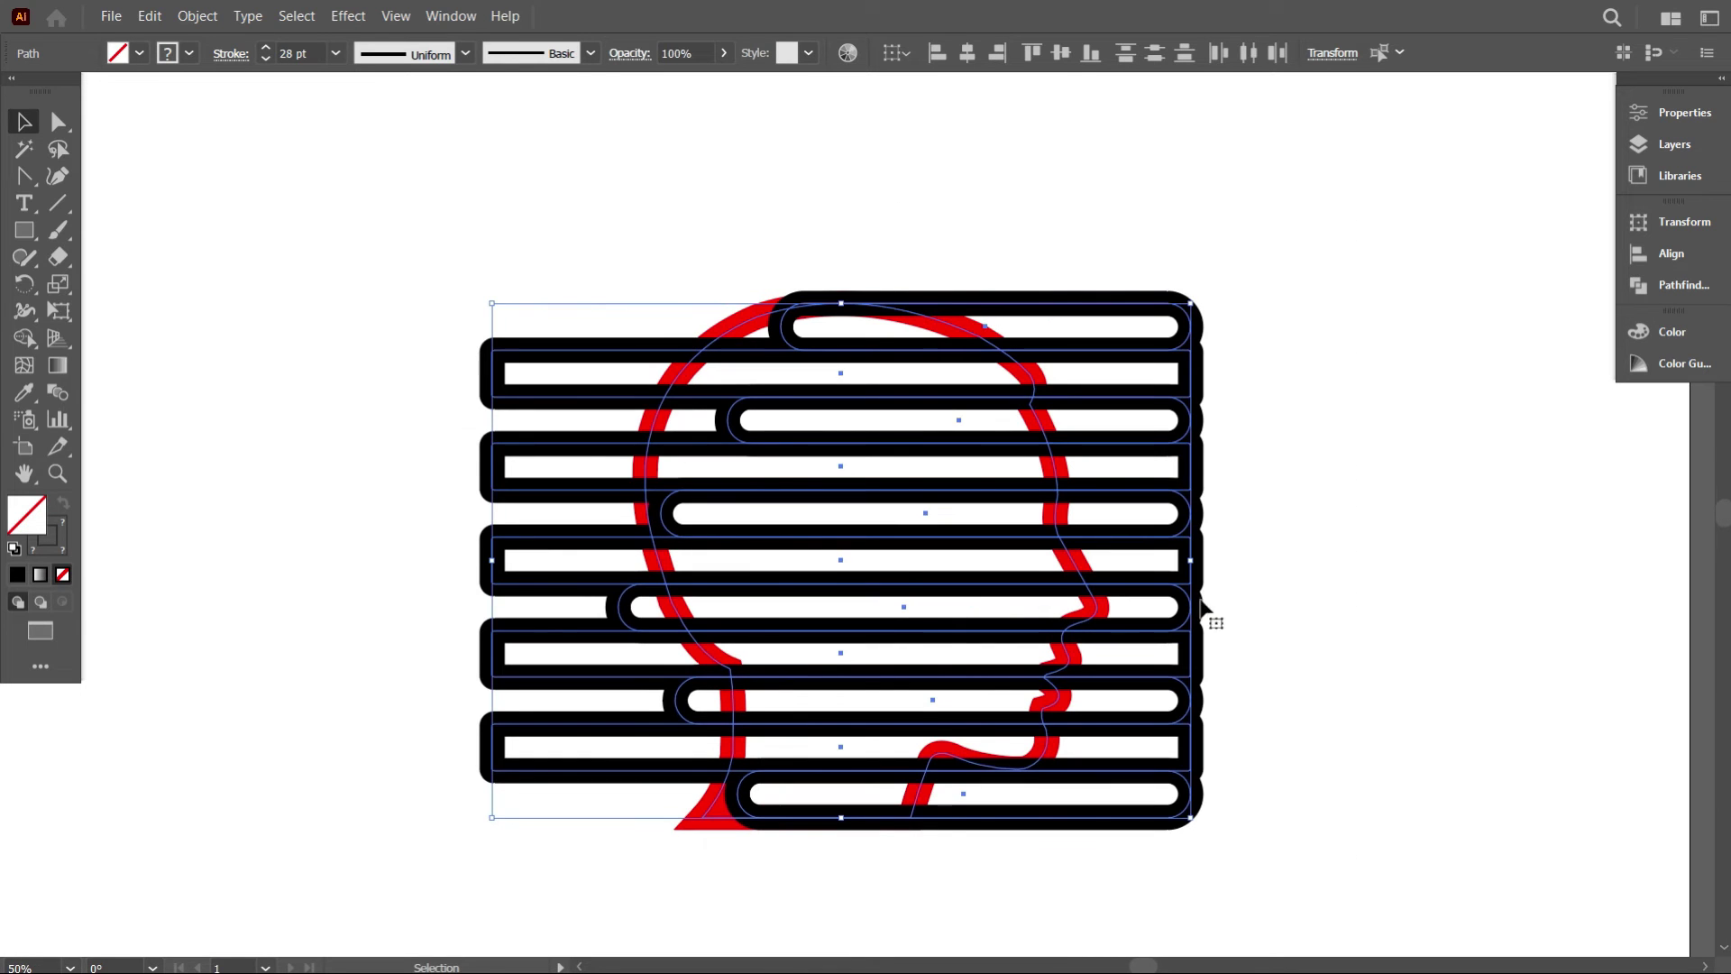
click(1306, 579)
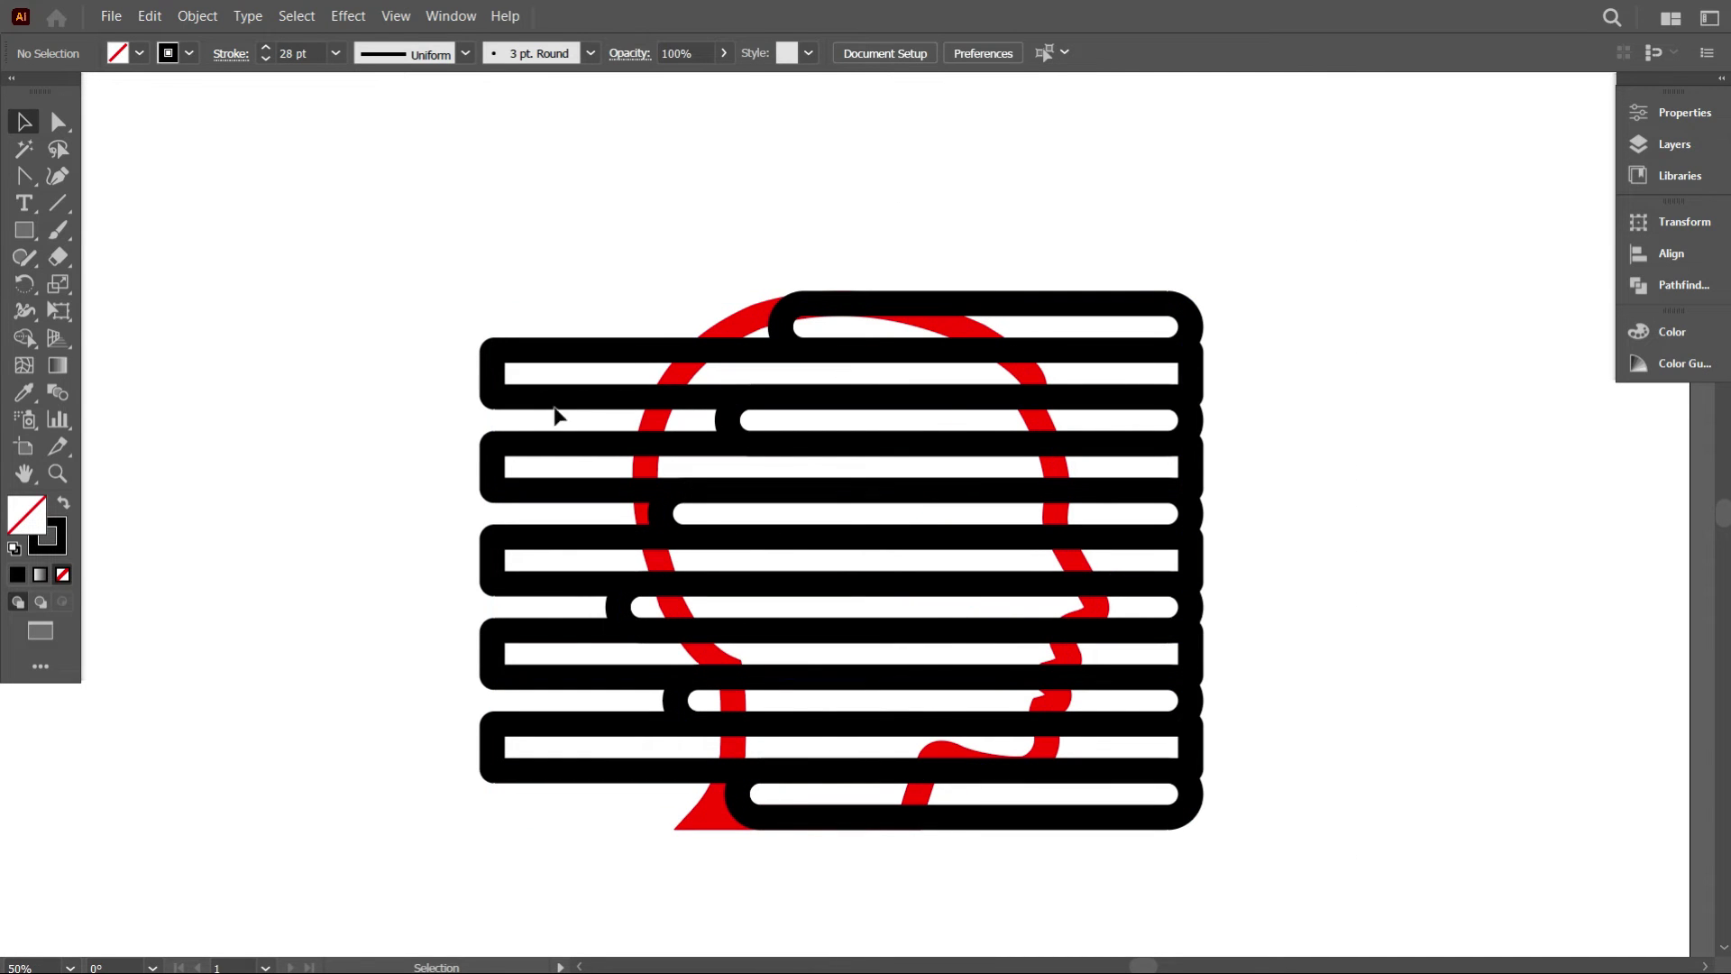
Select the strips and head outline and convert all their strokes to filled shapes with Outline Stroke.
drag(359, 225, 1292, 916)
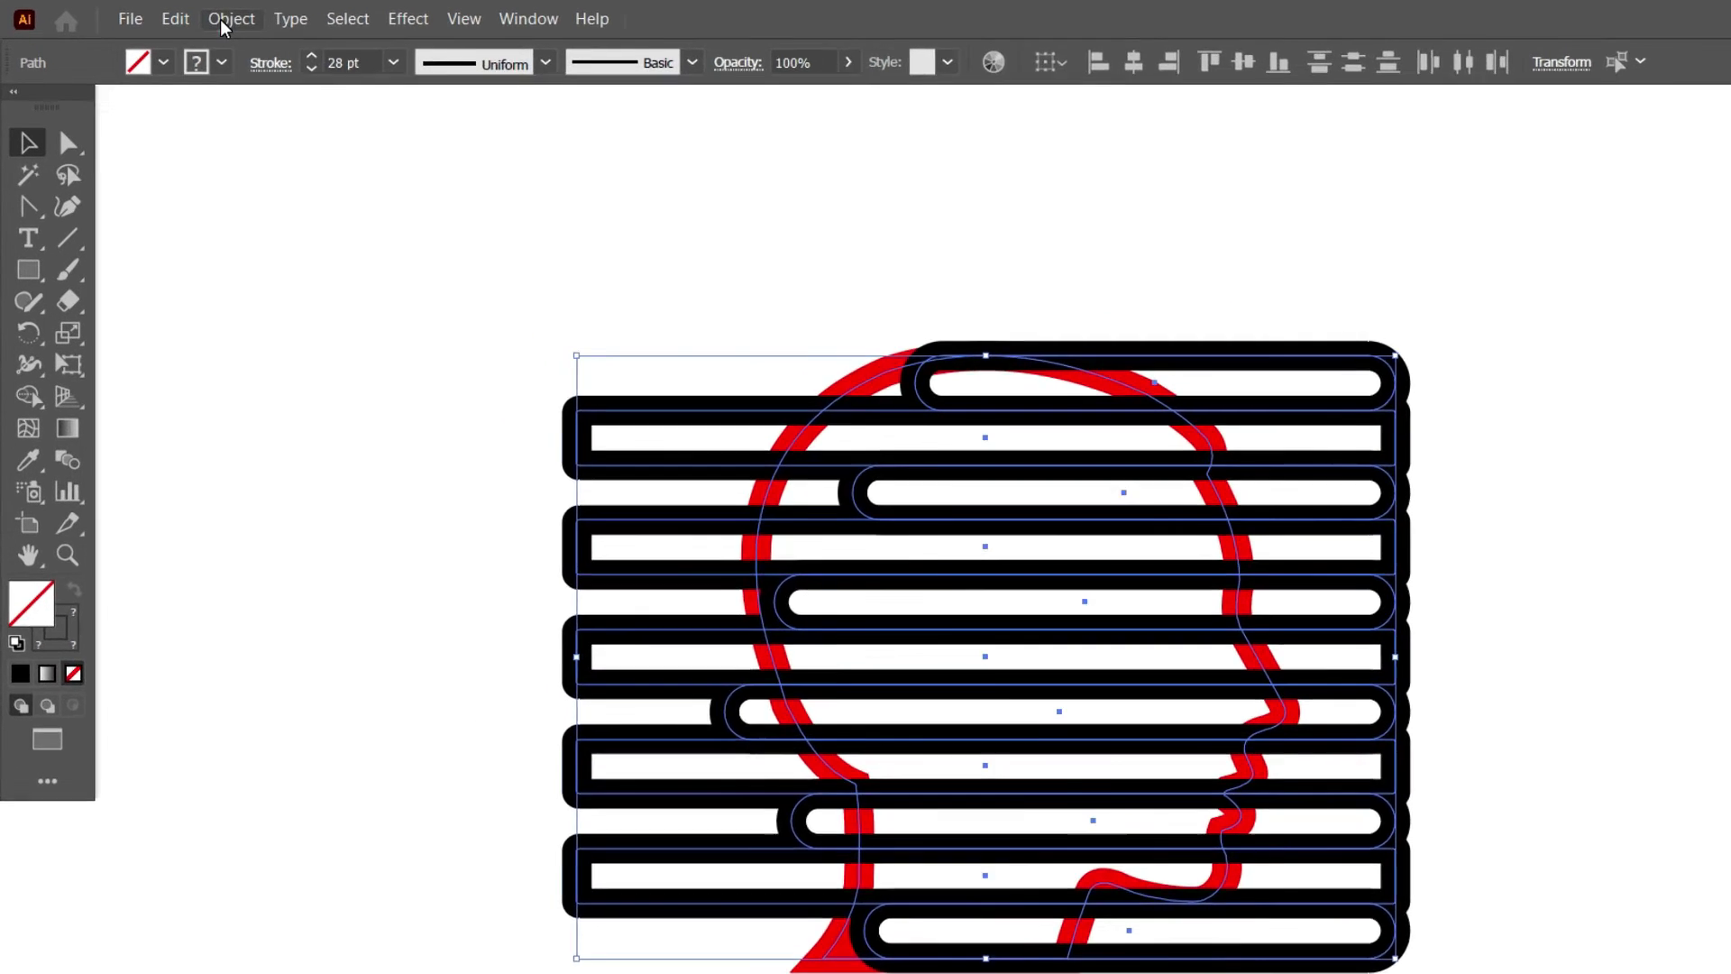
click(198, 16)
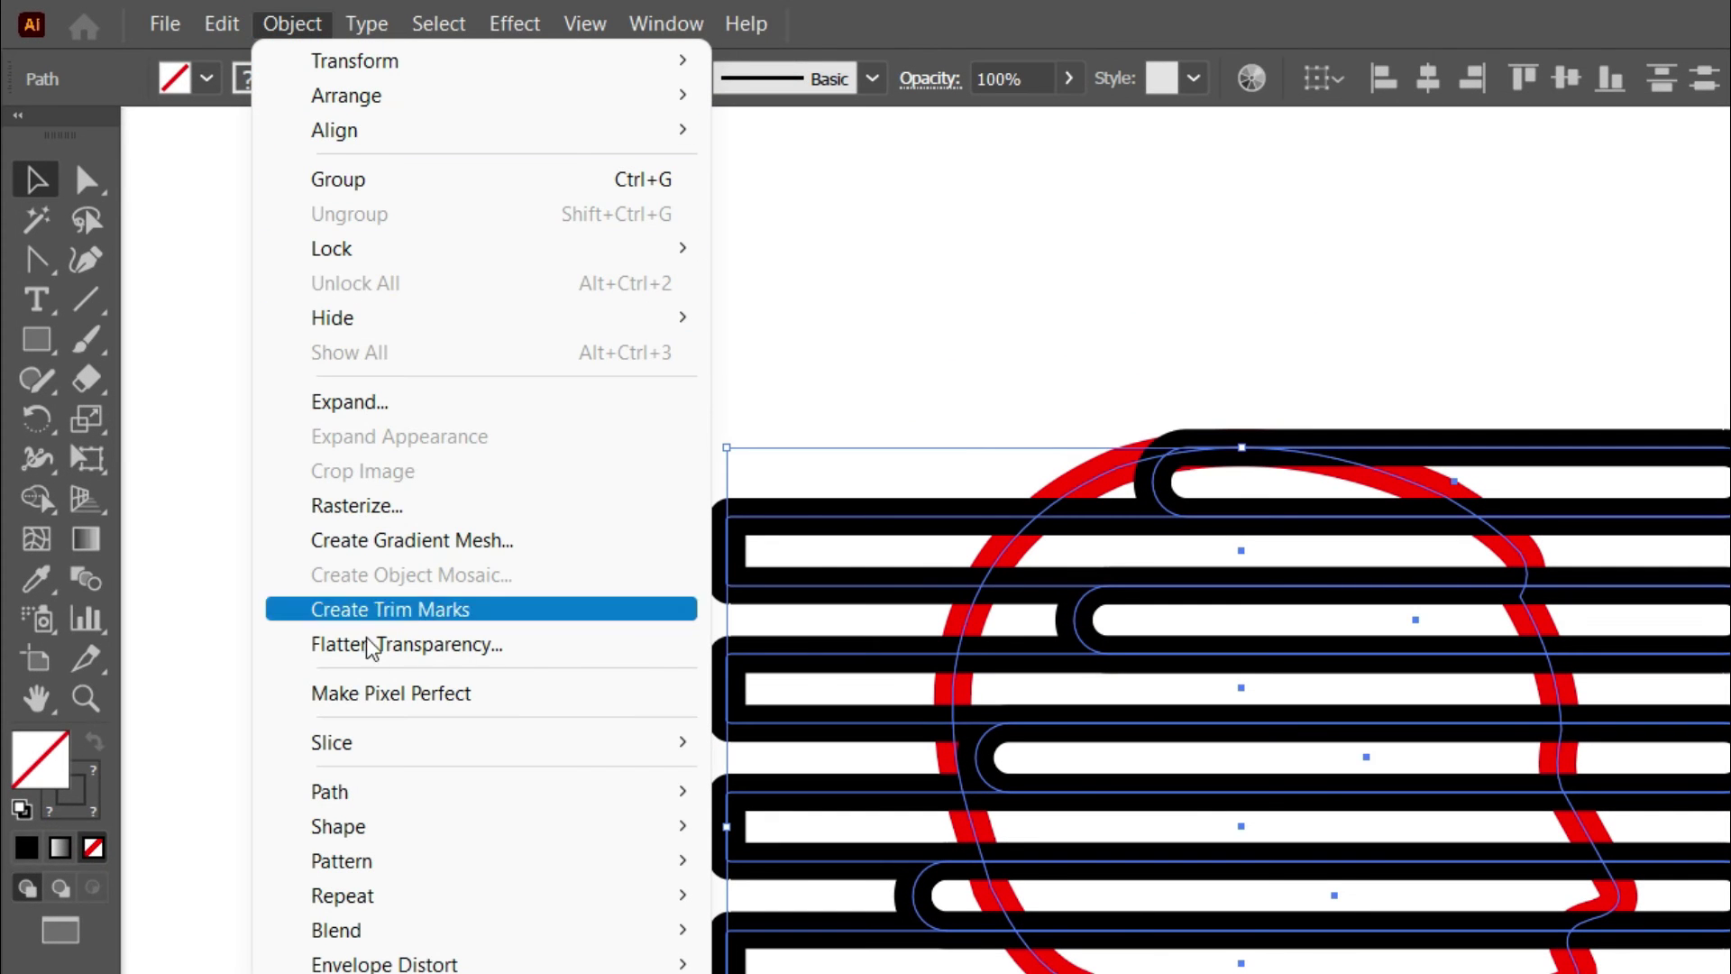
mouse_move(375, 799)
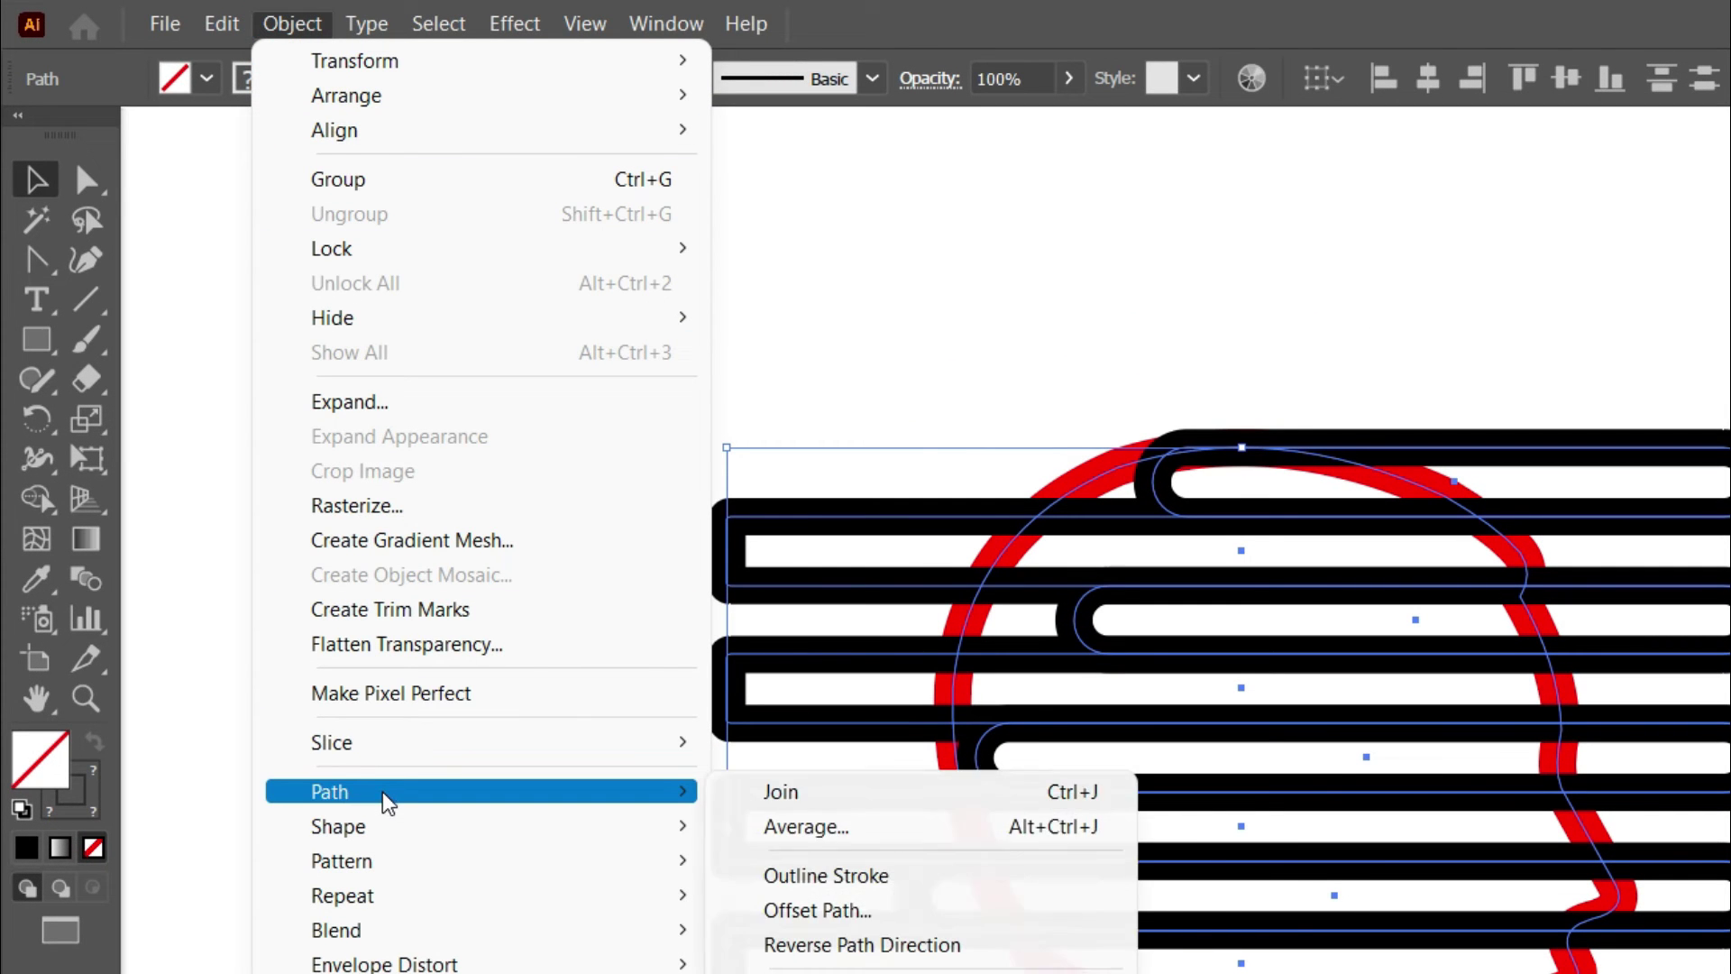
click(929, 874)
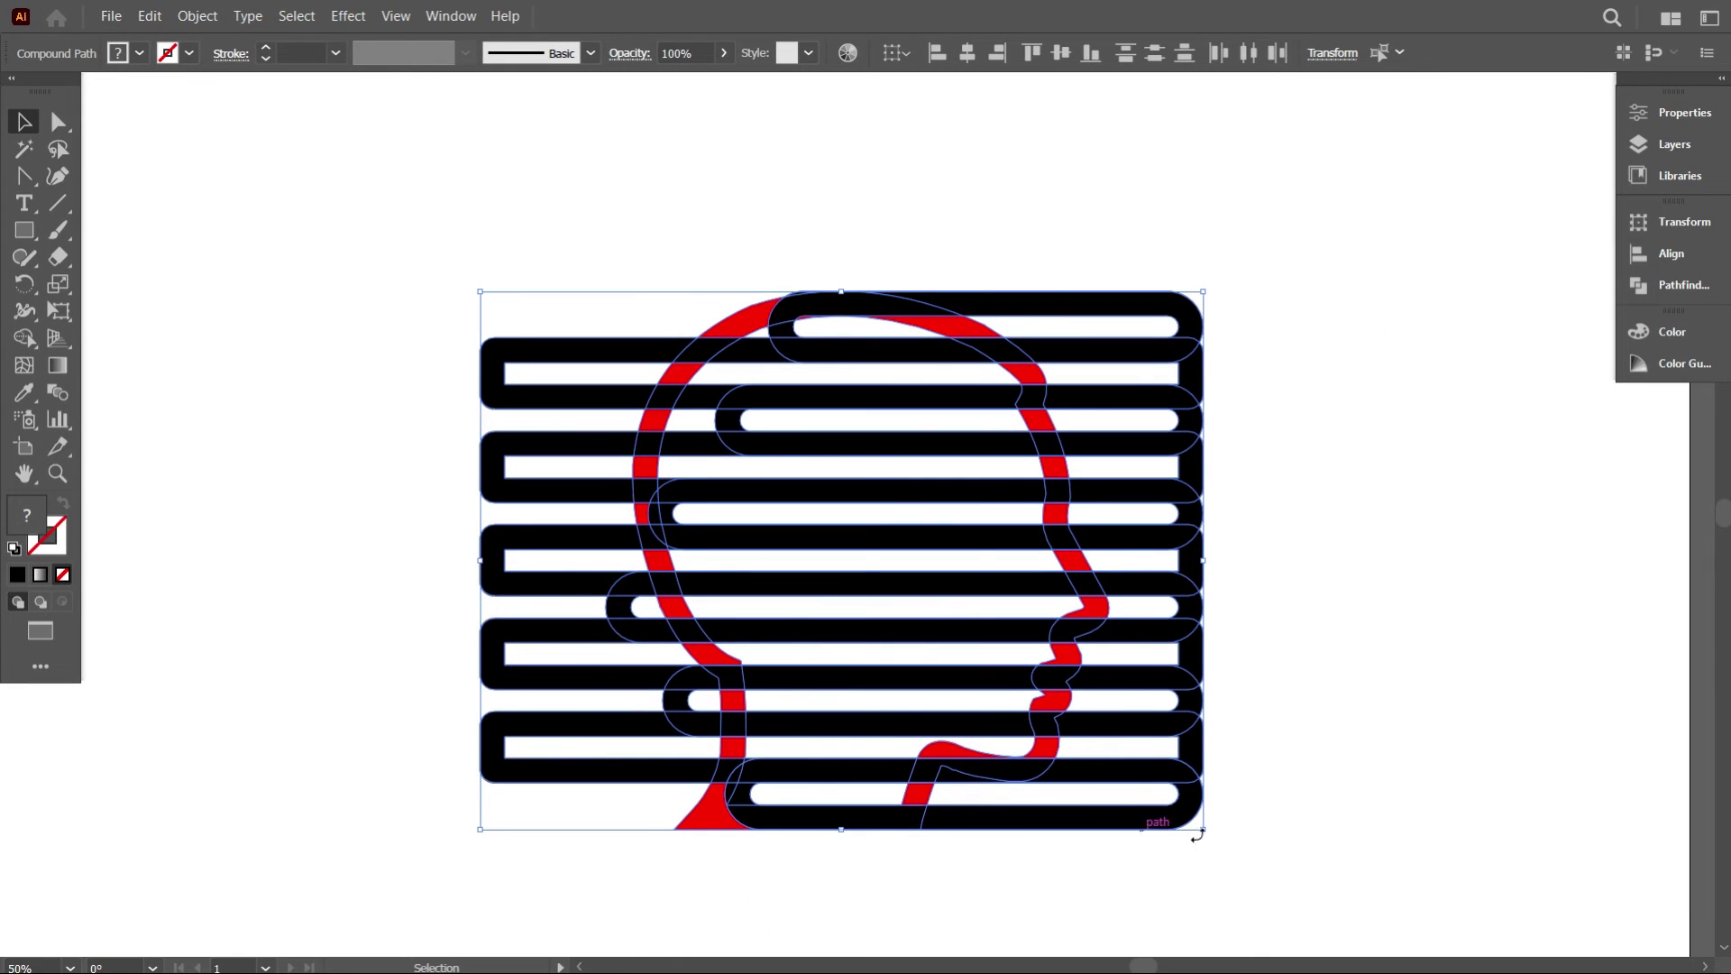
Remove the outline piece at the crown and the square-strip pieces around the first two rounded strip ends with Shape Builder.
click(24, 338)
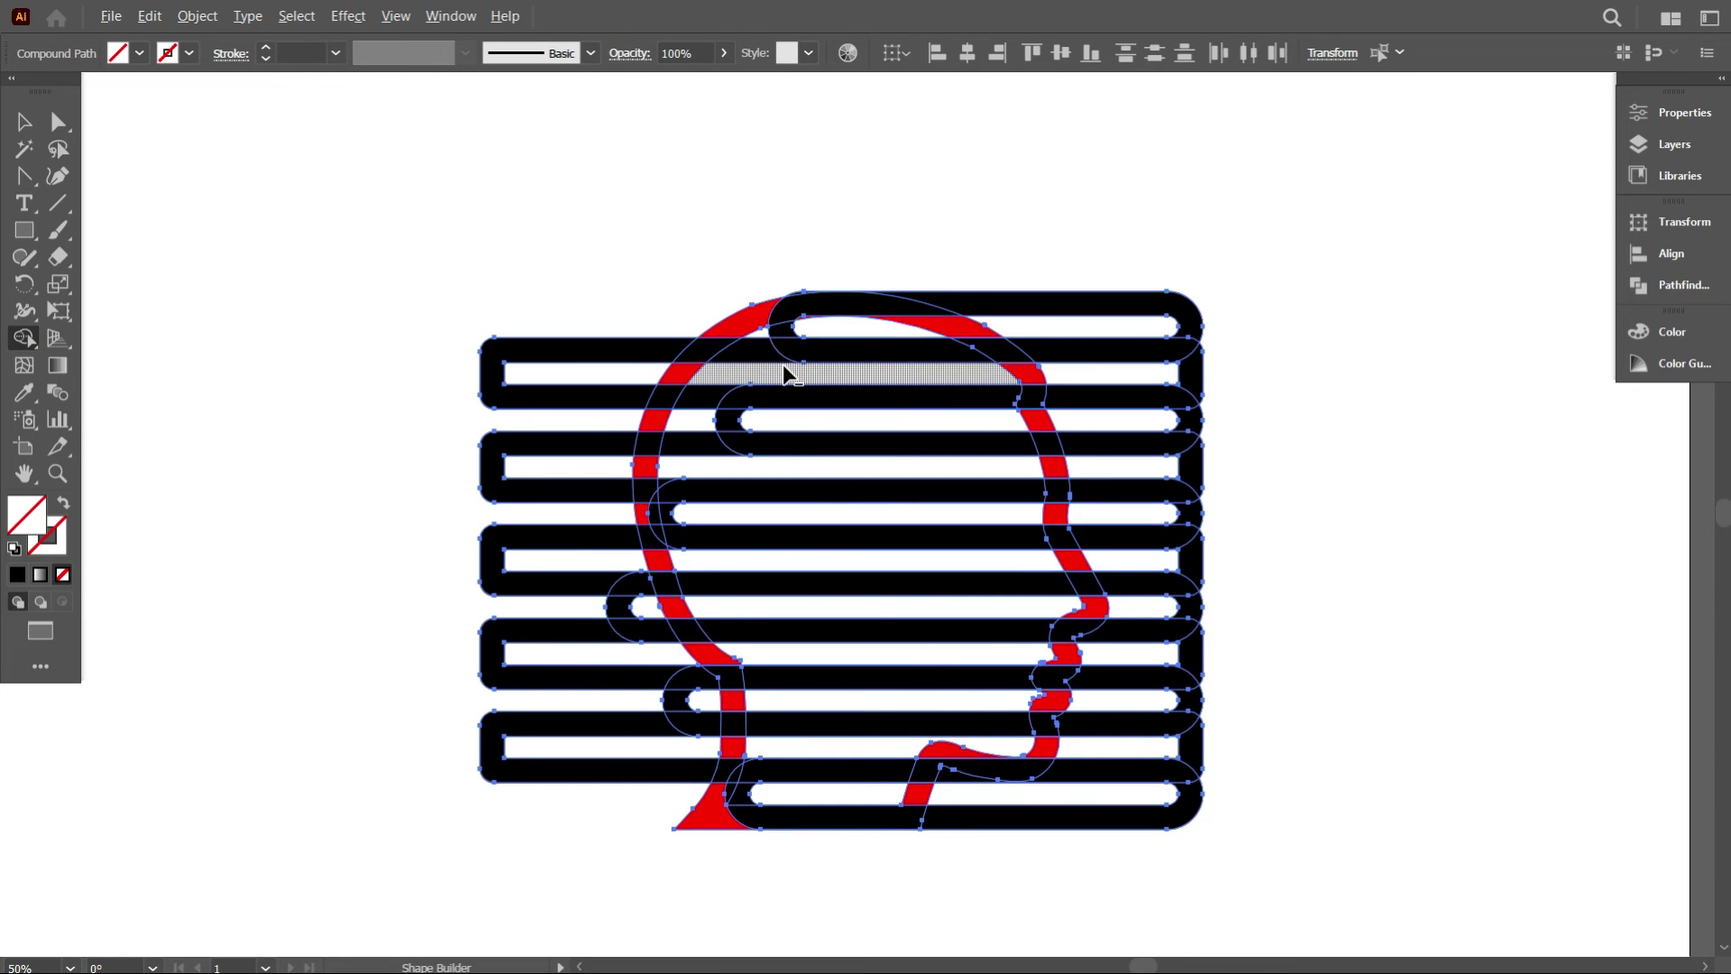
scroll(798, 360, down, 1)
scroll(799, 358, up, 1)
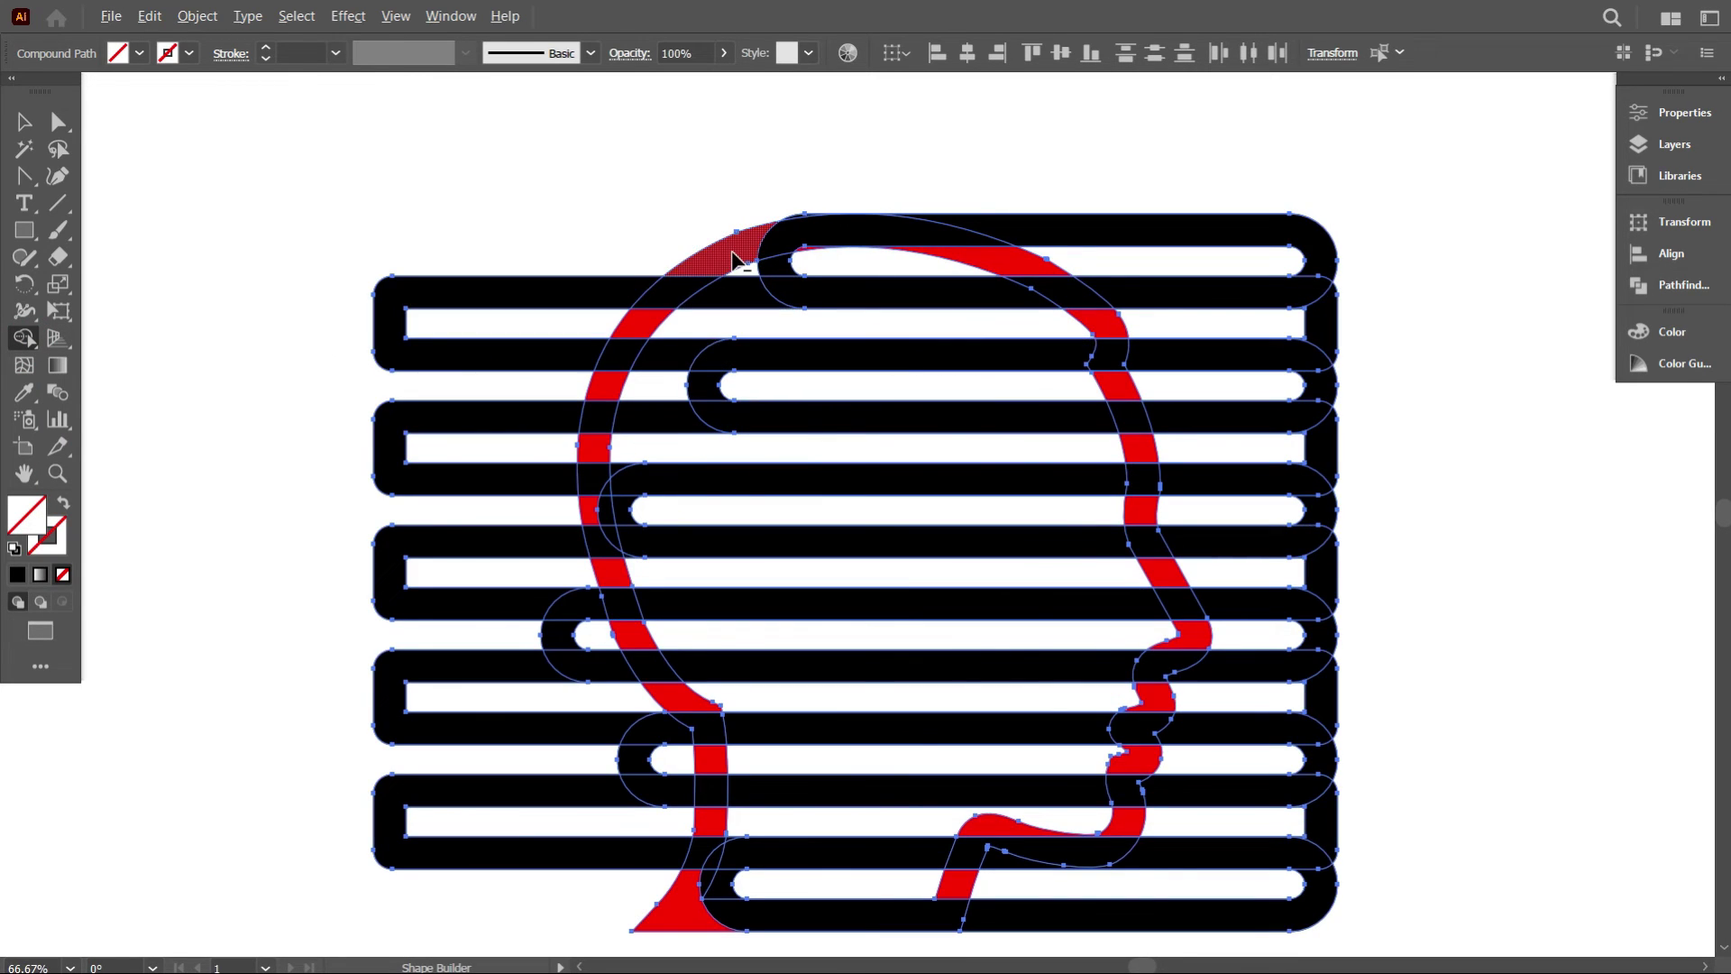
alt+click(738, 256)
alt+click(735, 302)
alt+click(682, 354)
alt+click(658, 423)
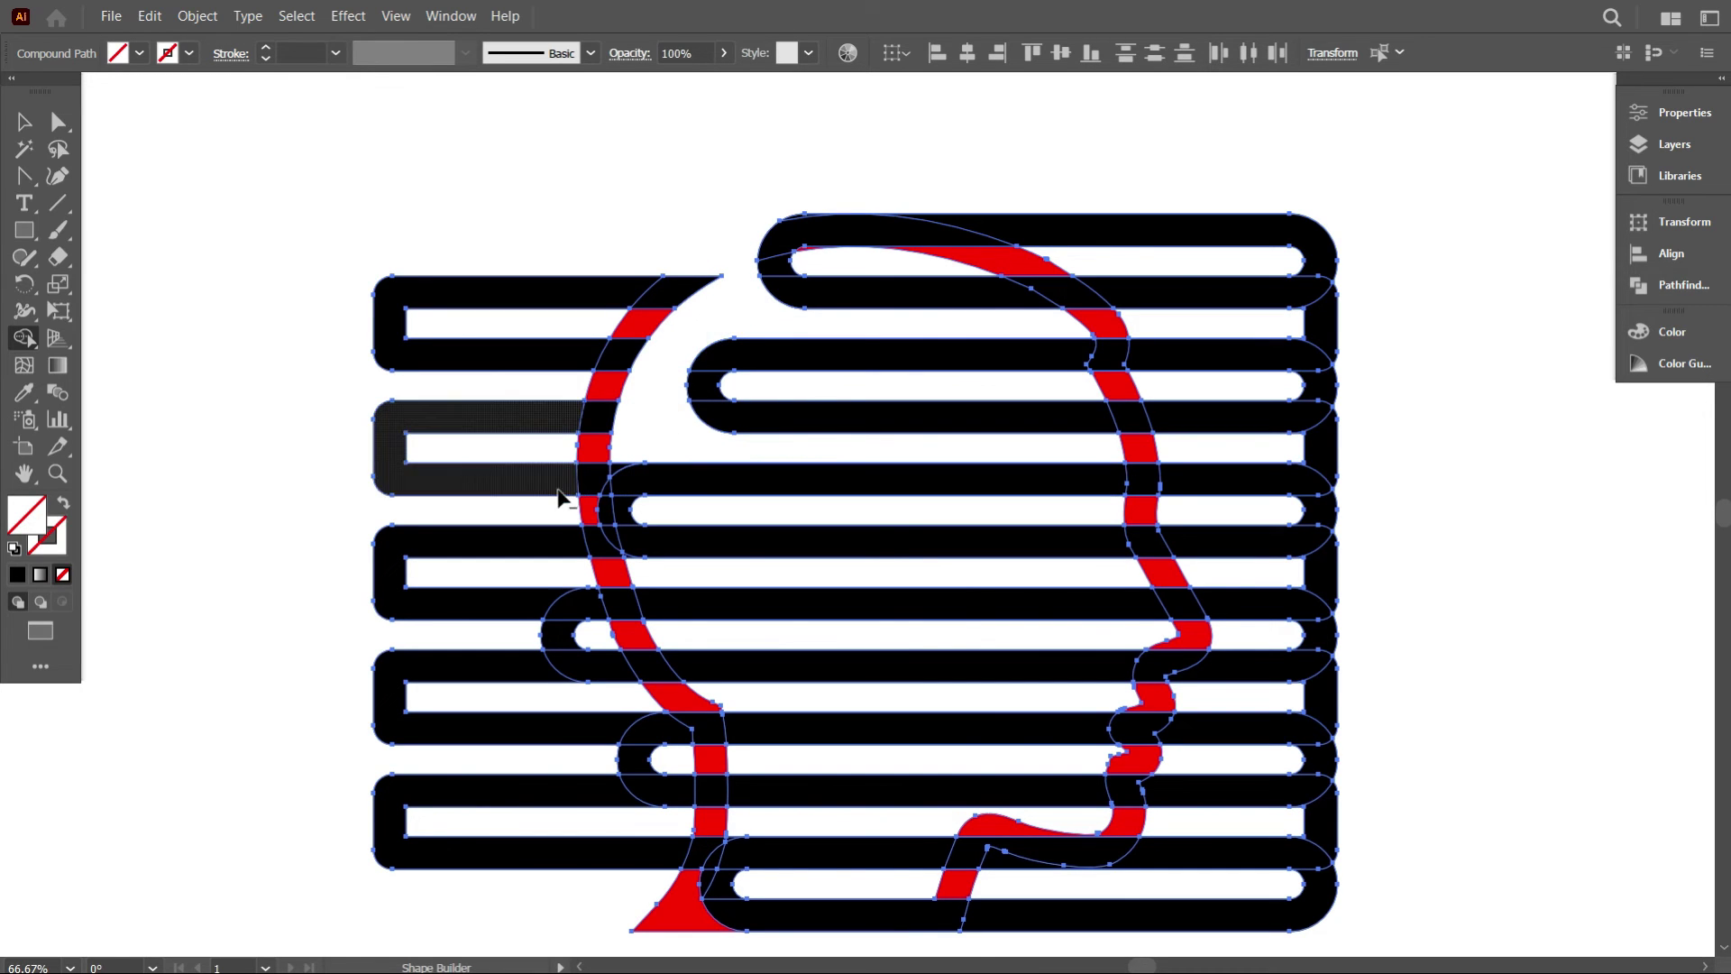
Remove the head-outline and connecting pieces around the third rounded strip's end at the back of the head.
scroll(586, 487, down, 2)
scroll(719, 444, down, 1)
scroll(580, 411, up, 1)
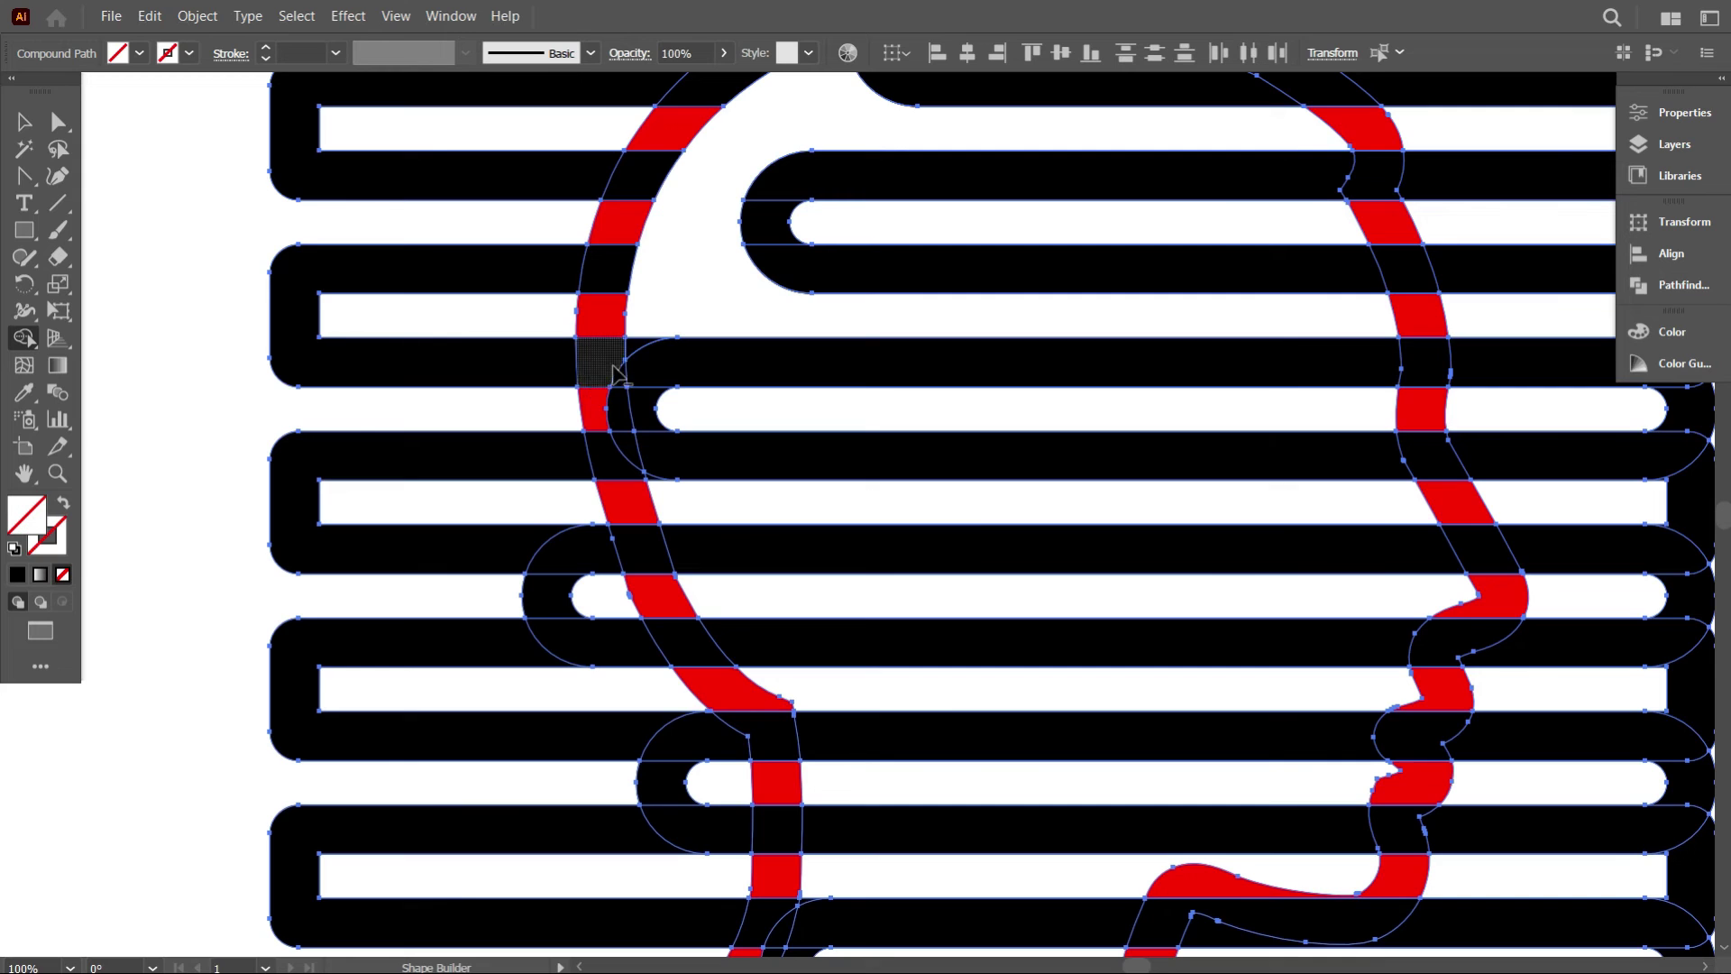
alt+click(635, 347)
alt+click(601, 362)
alt+click(597, 407)
alt+click(595, 451)
Remove the third and fourth square strip ends and the outline pieces around the fourth rounded strip's end.
scroll(541, 464, down, 2)
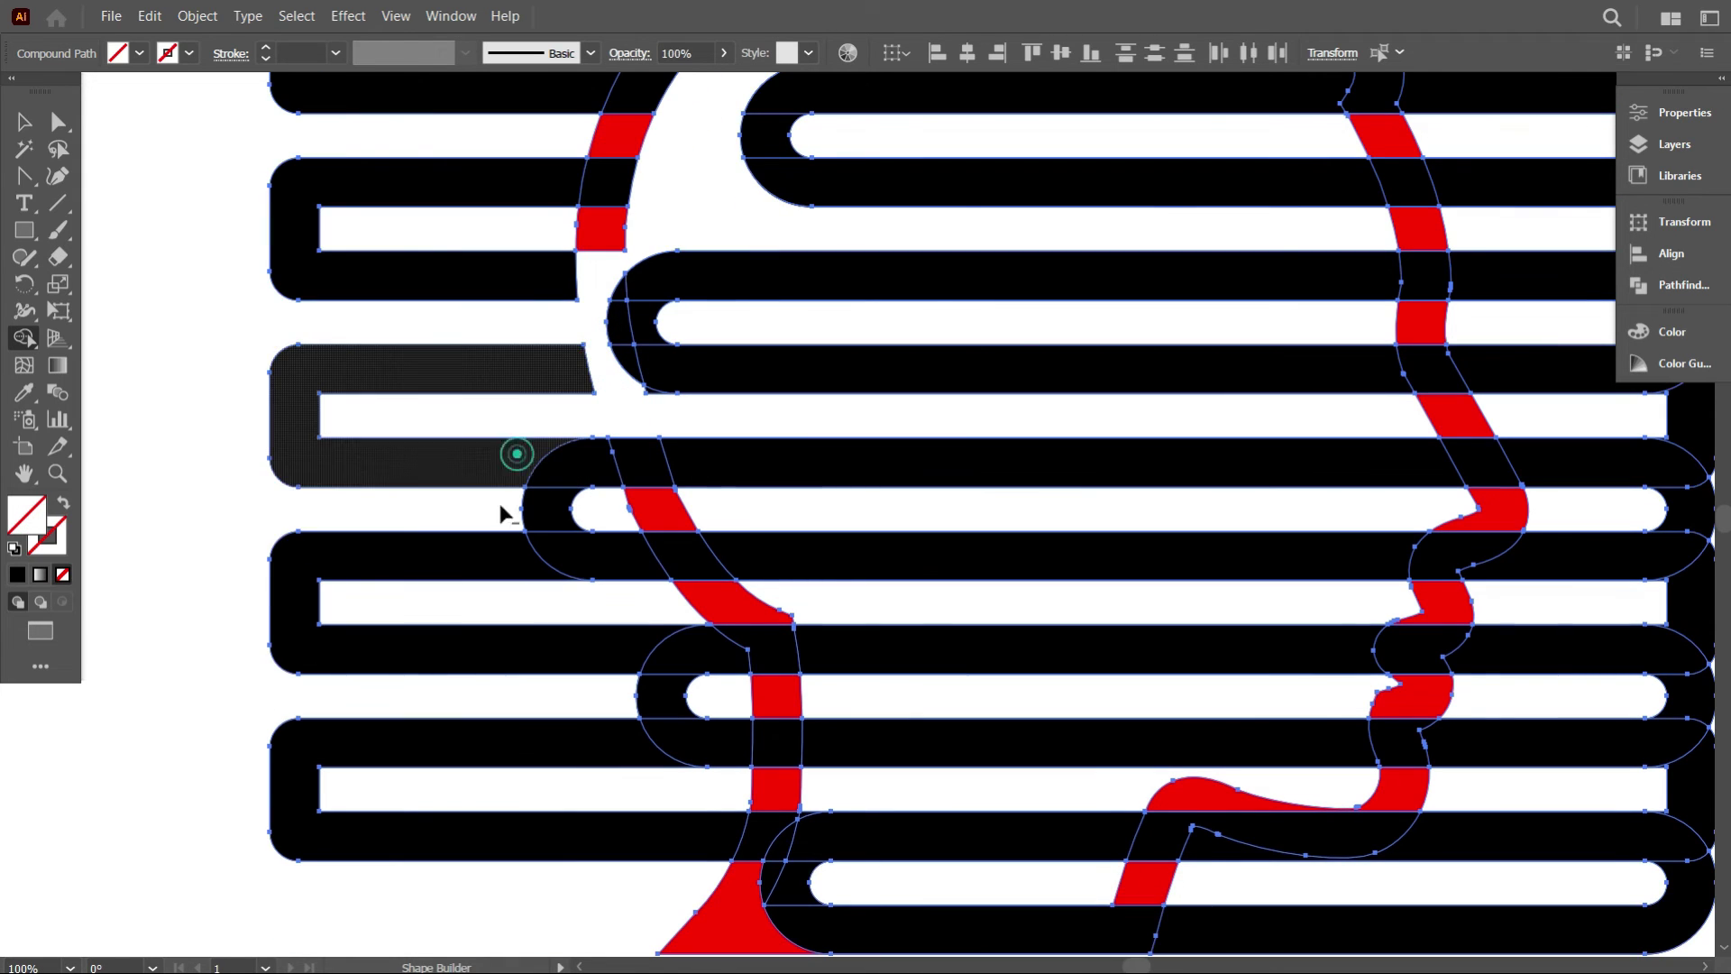
alt+click(517, 453)
alt+click(483, 560)
scroll(493, 550, down, 2)
alt+click(659, 436)
alt+click(712, 530)
Remove the fifth square strip end and the leftover red outline pieces around the nape and neck.
scroll(719, 541, down, 2)
alt+click(578, 600)
alt+click(773, 659)
alt+click(768, 699)
alt+click(734, 798)
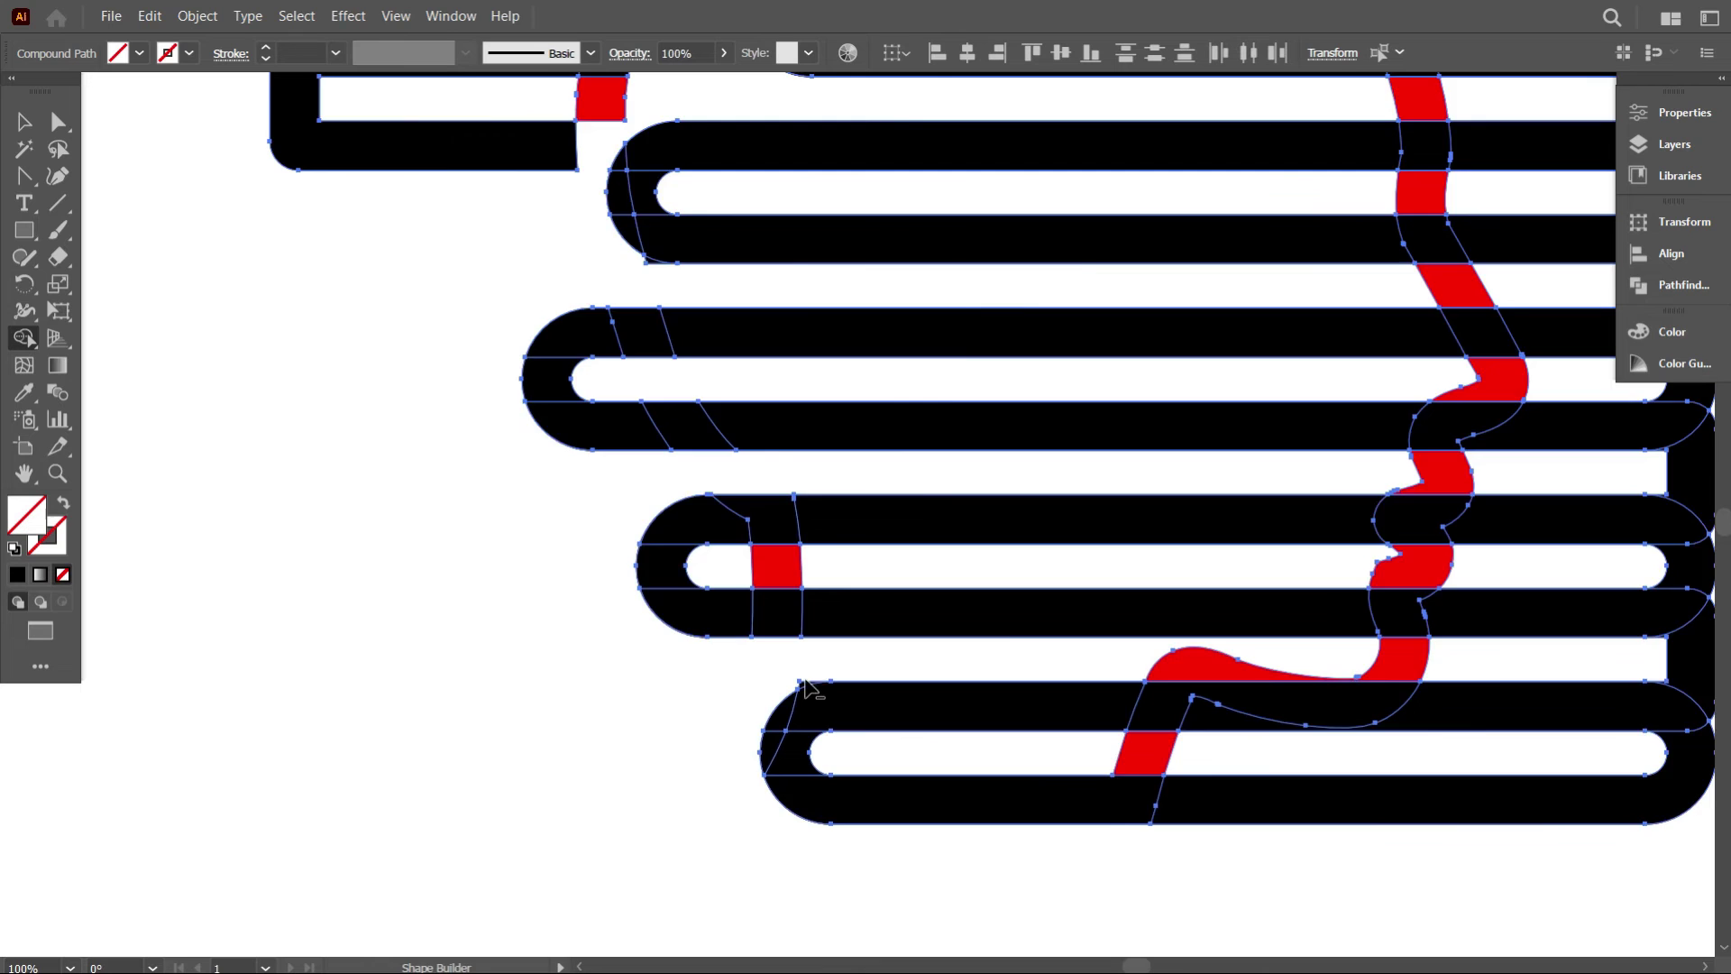
scroll(807, 688, up, 3)
alt+click(813, 685)
scroll(751, 340, down, 5)
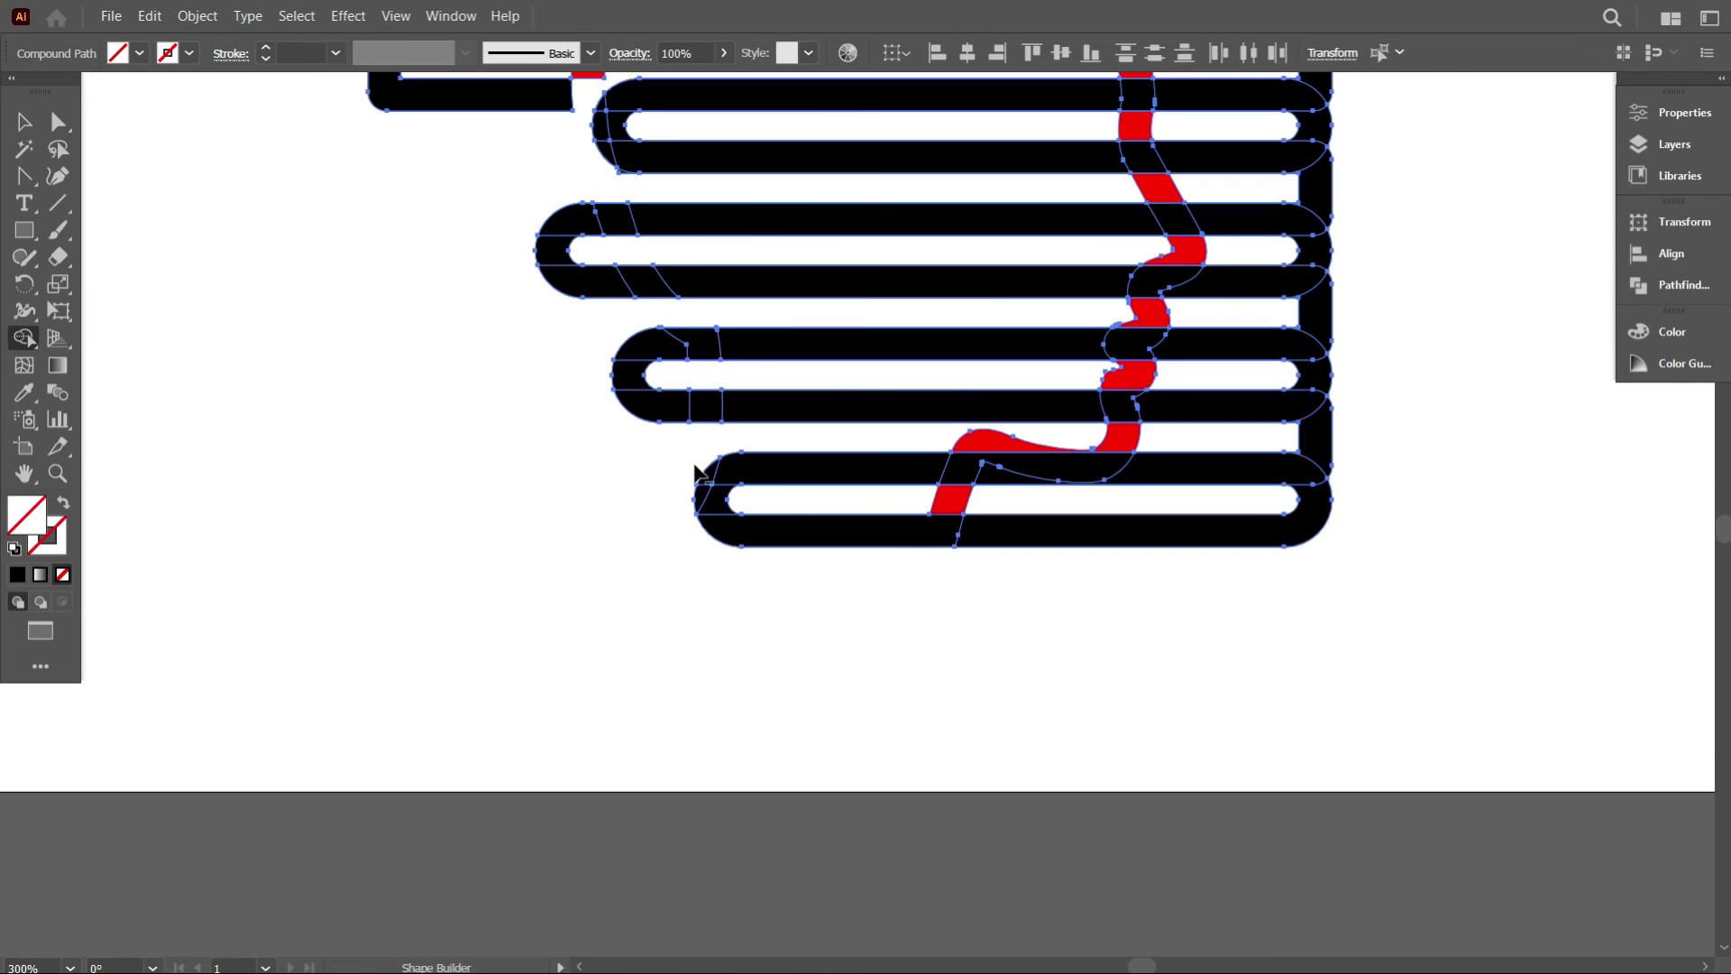
Remove the first two square strip ends and the remaining outline pieces at the upper back of the head.
scroll(686, 451, up, 1)
scroll(599, 147, up, 1)
alt+drag(599, 138, 552, 379)
scroll(682, 214, up, 1)
mouse_move(681, 214)
alt+mouse_down()
mouse_move(685, 179)
mouse_move(608, 266)
mouse_move(582, 384)
alt+mouse_up()
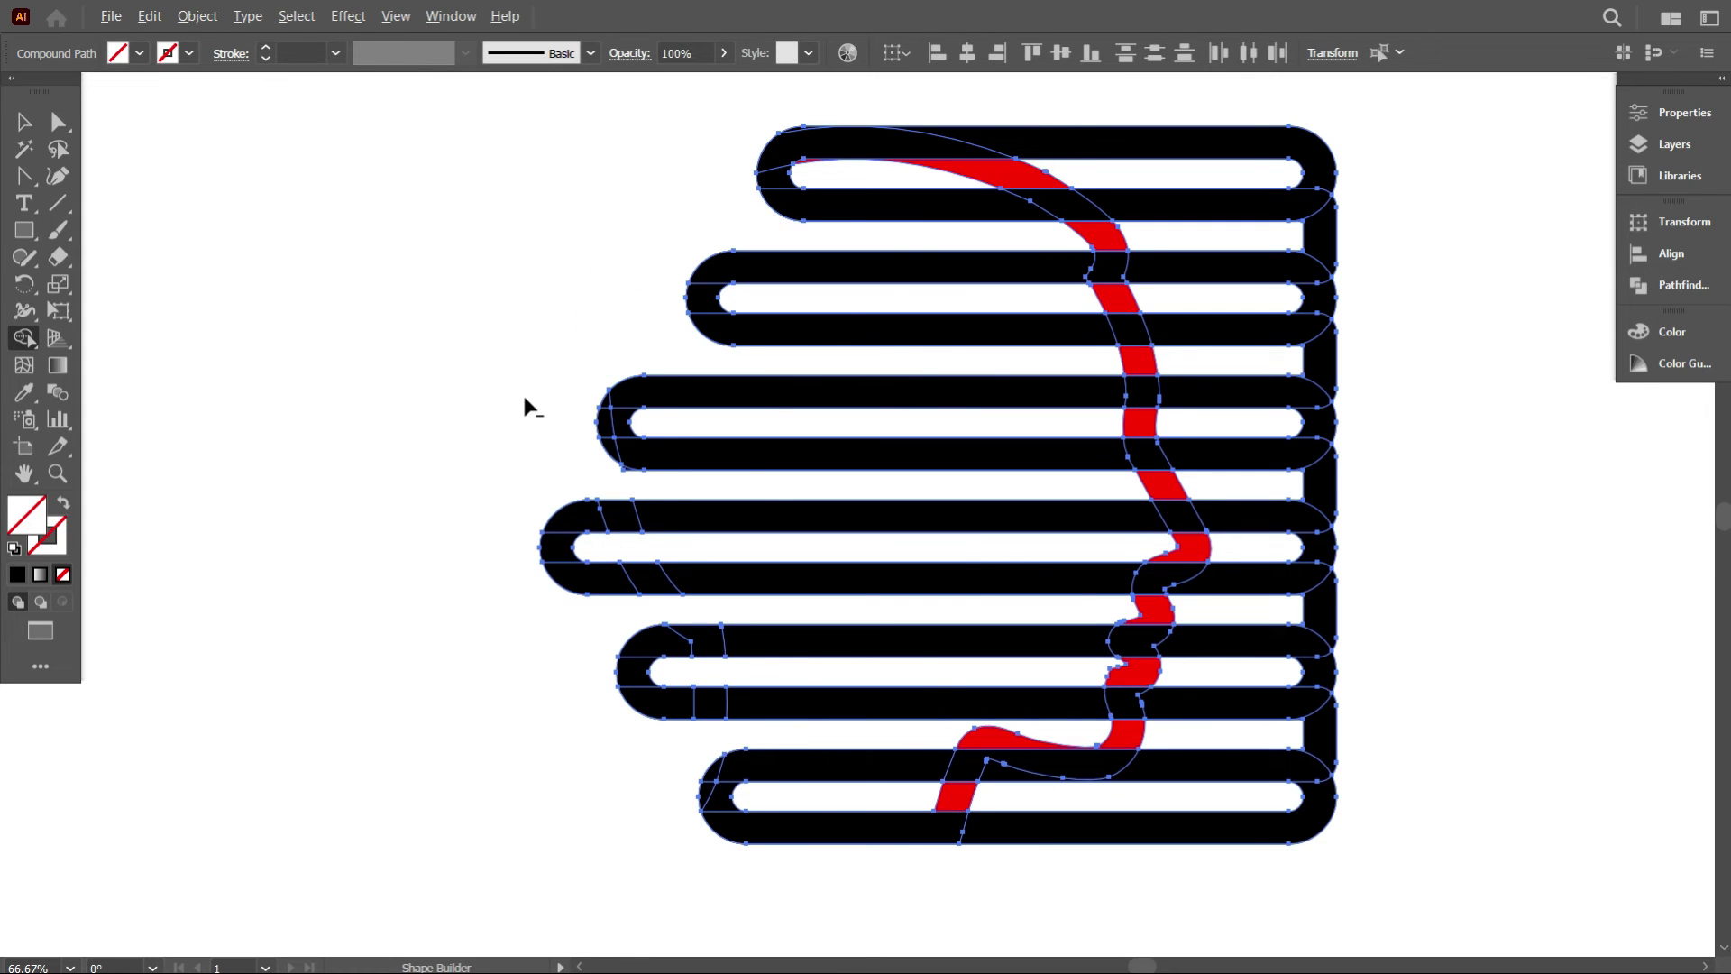
Trim the first rounded strip beyond the forehead outline and remove the red outline piece inside it.
scroll(522, 391, down, 1)
alt+click(945, 216)
alt+click(898, 227)
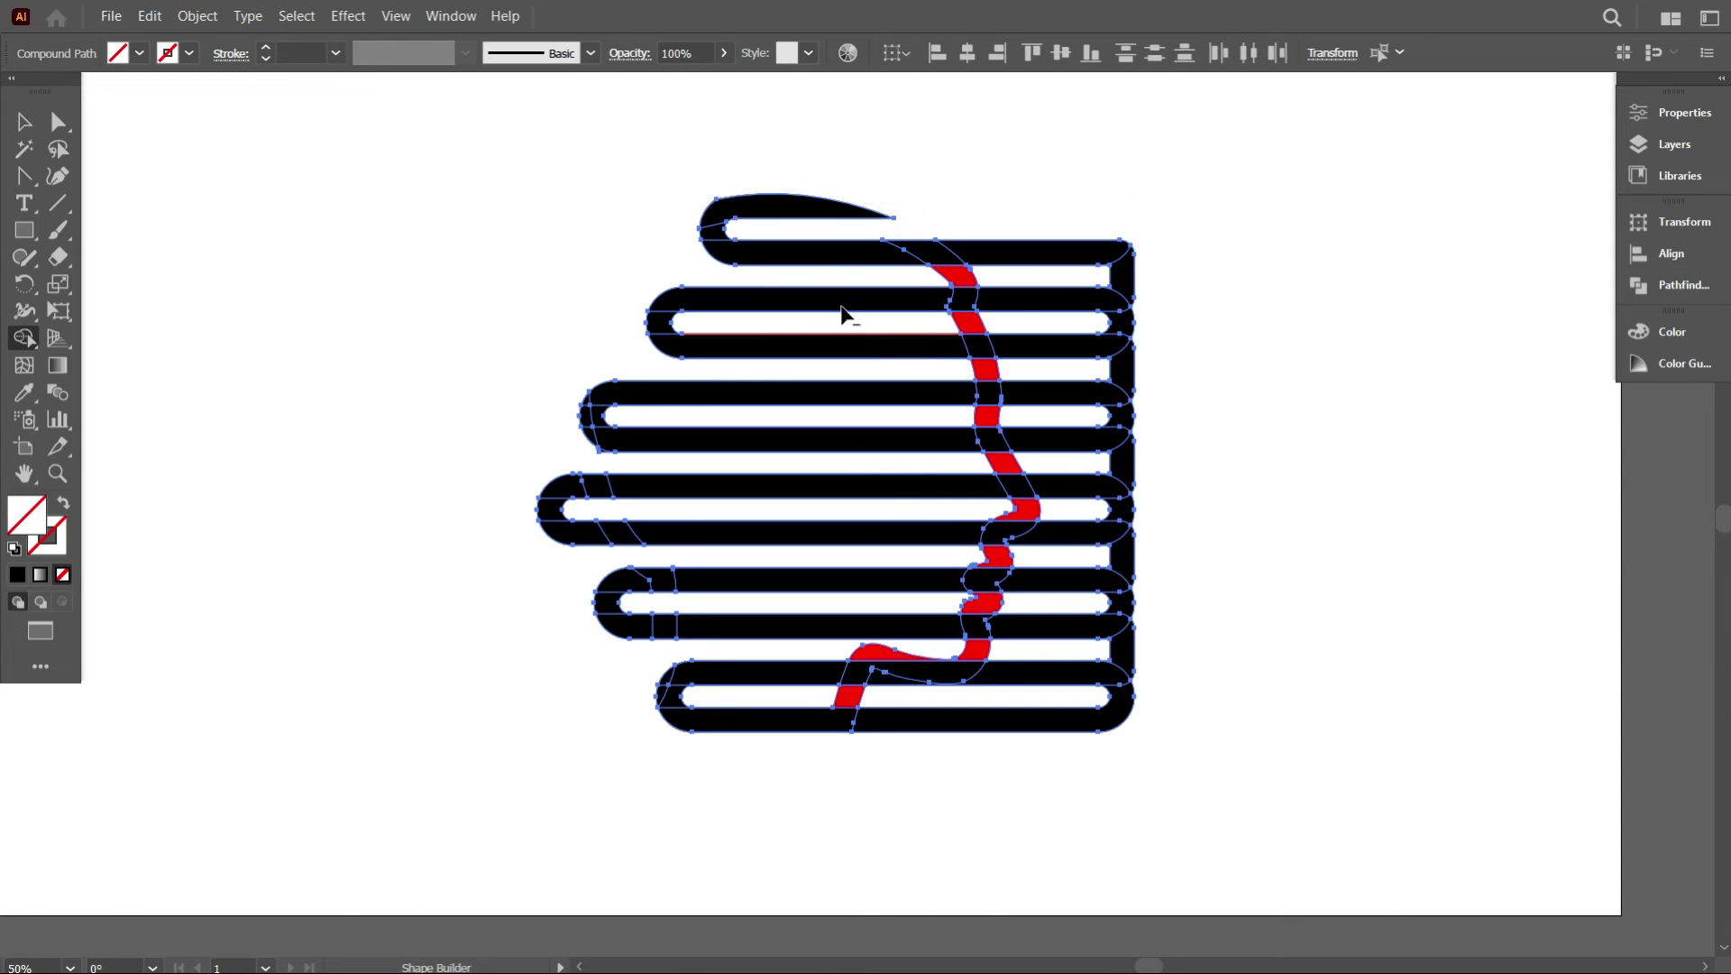
alt+click(984, 248)
Trim the second and third rounded strips beyond the face outline and remove the red outline pieces inside them.
alt+click(1009, 299)
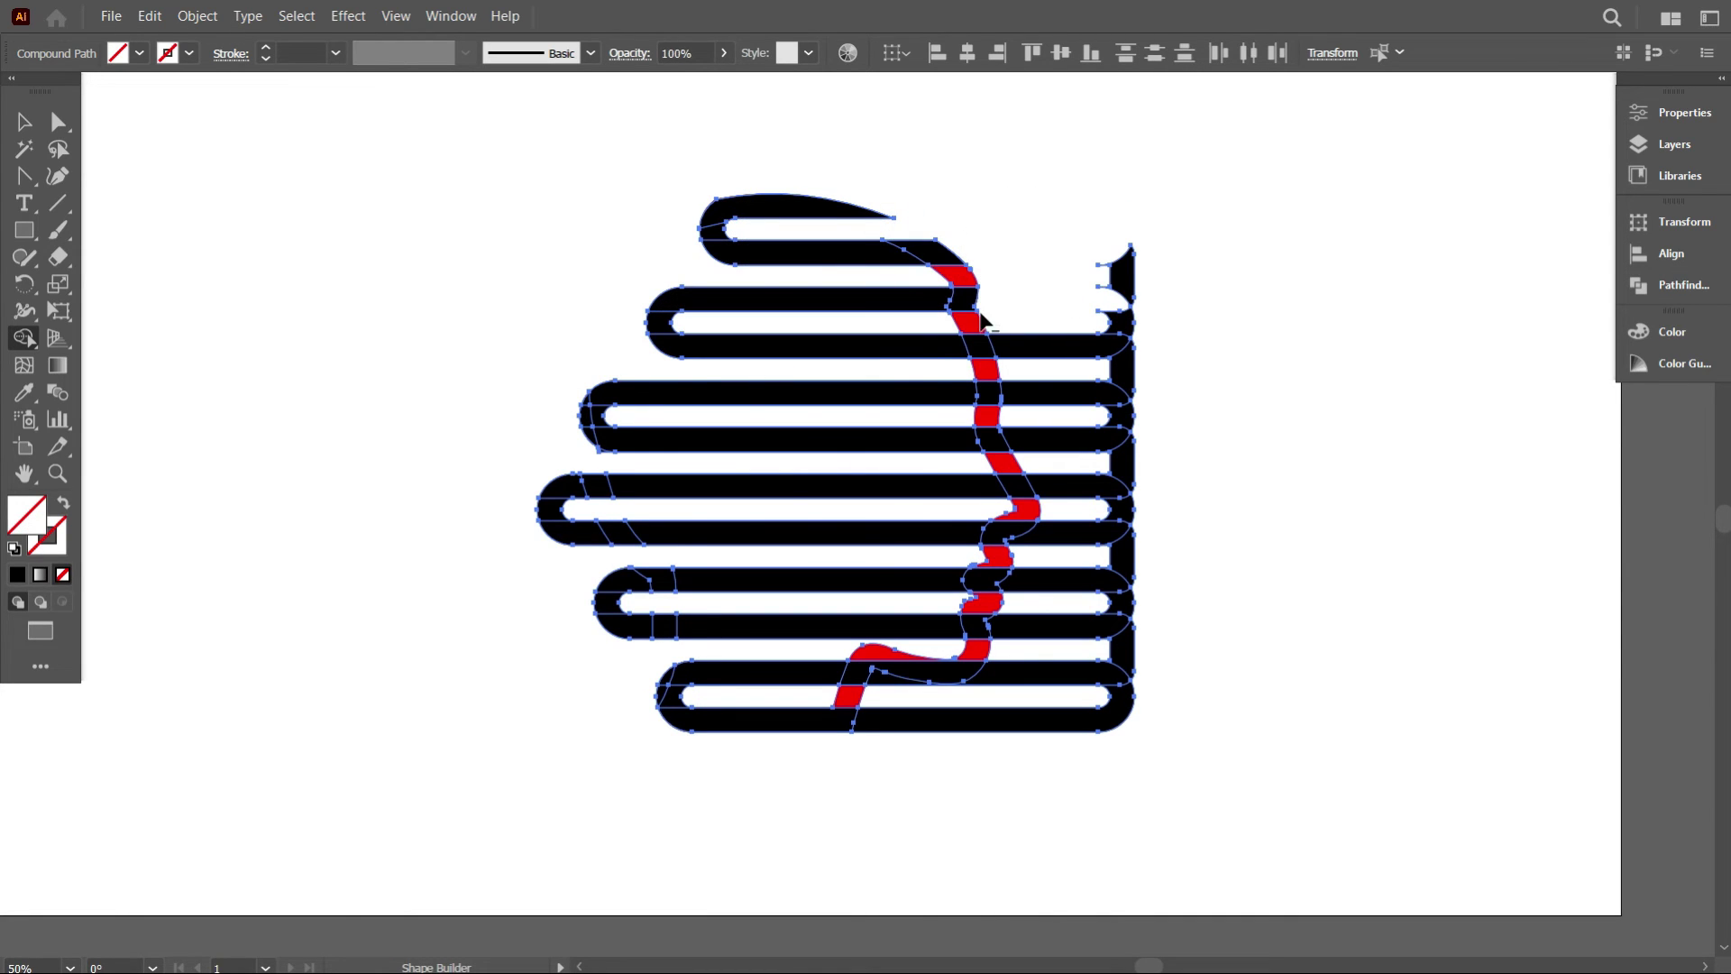
alt+click(972, 320)
alt+click(1043, 350)
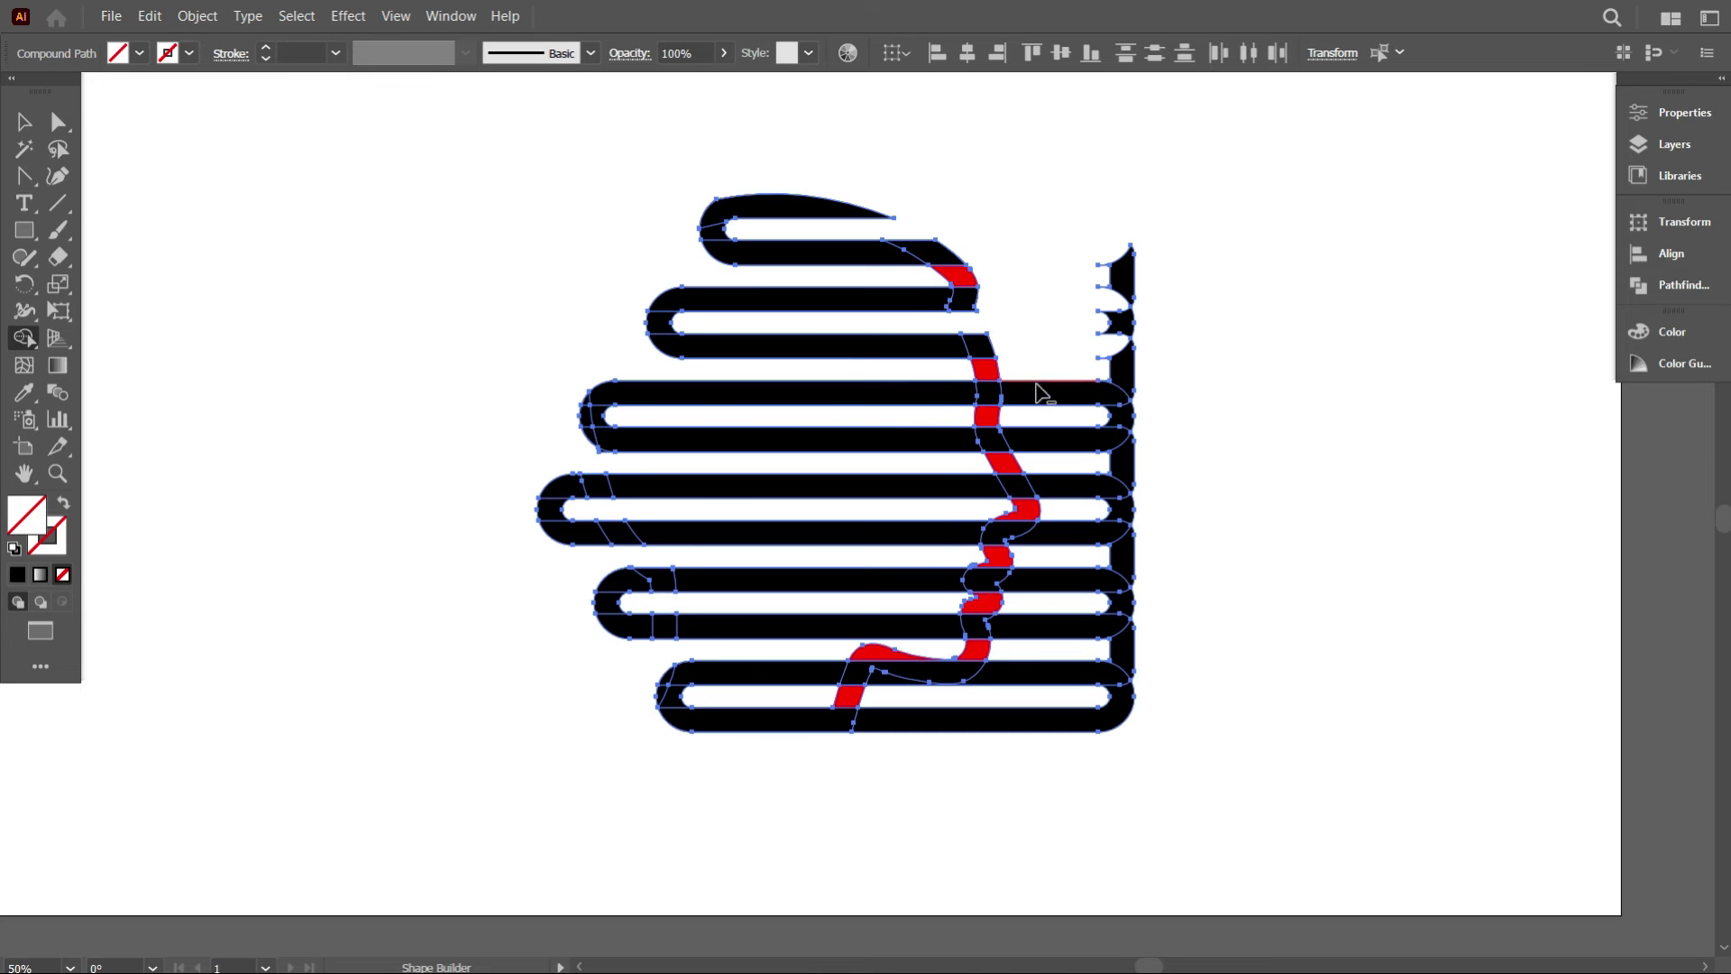
alt+click(1036, 392)
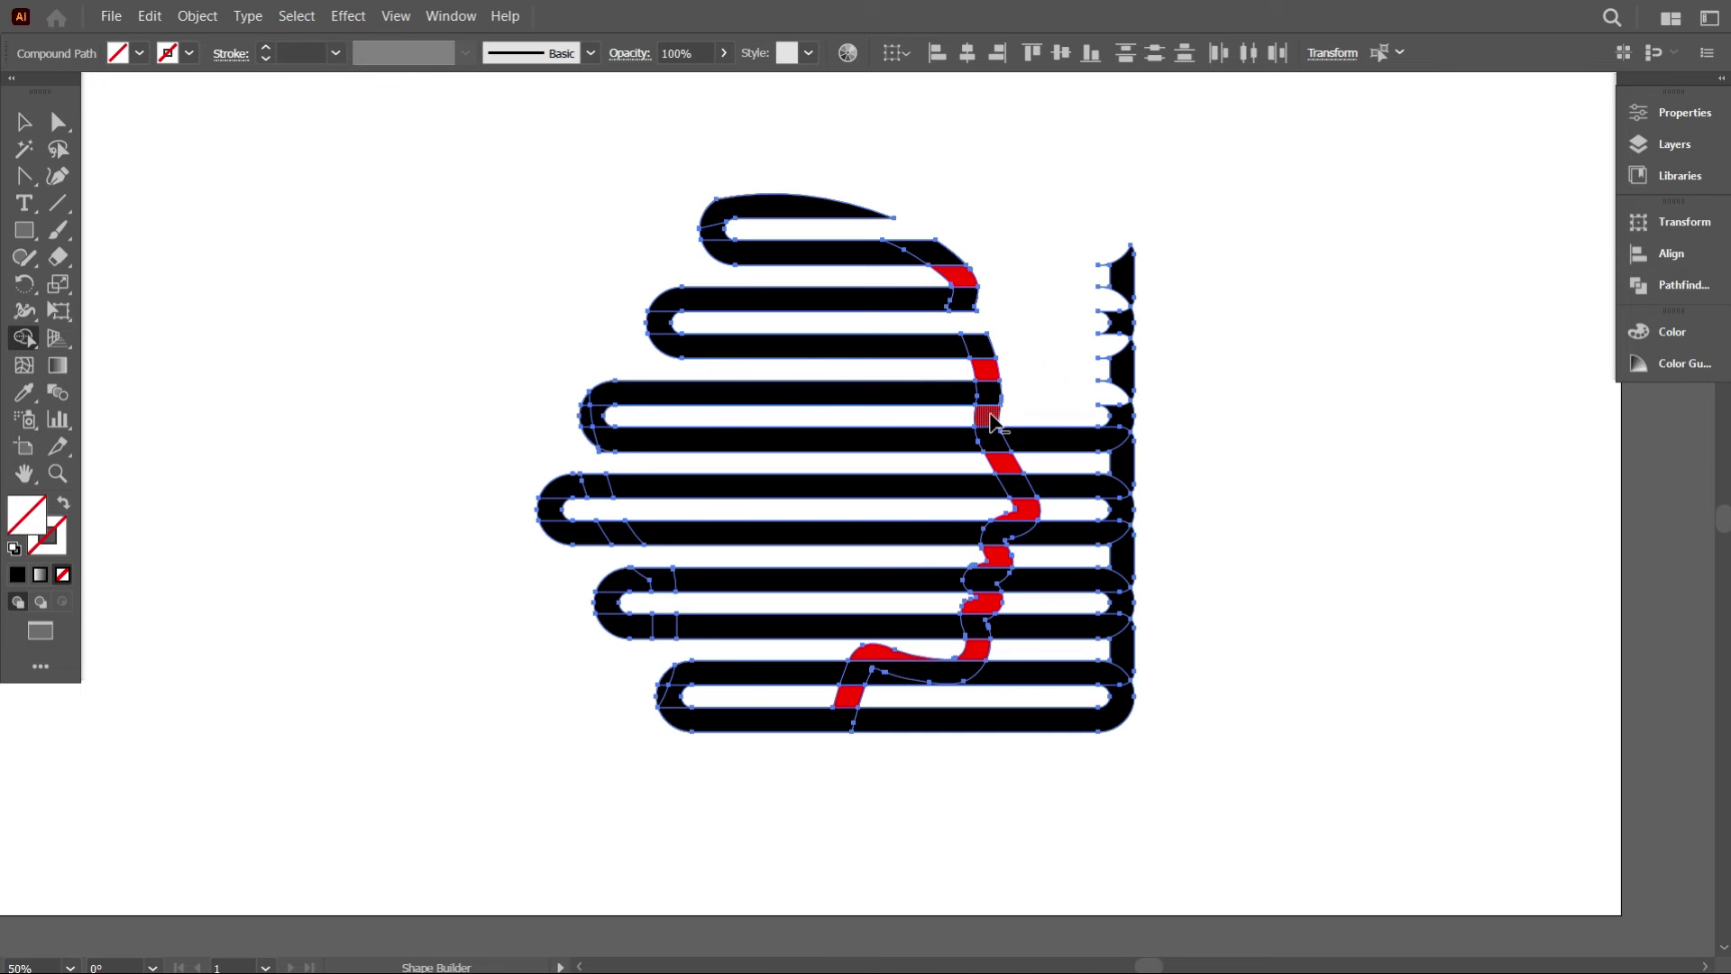
alt+click(1038, 443)
scroll(1059, 494, up, 1)
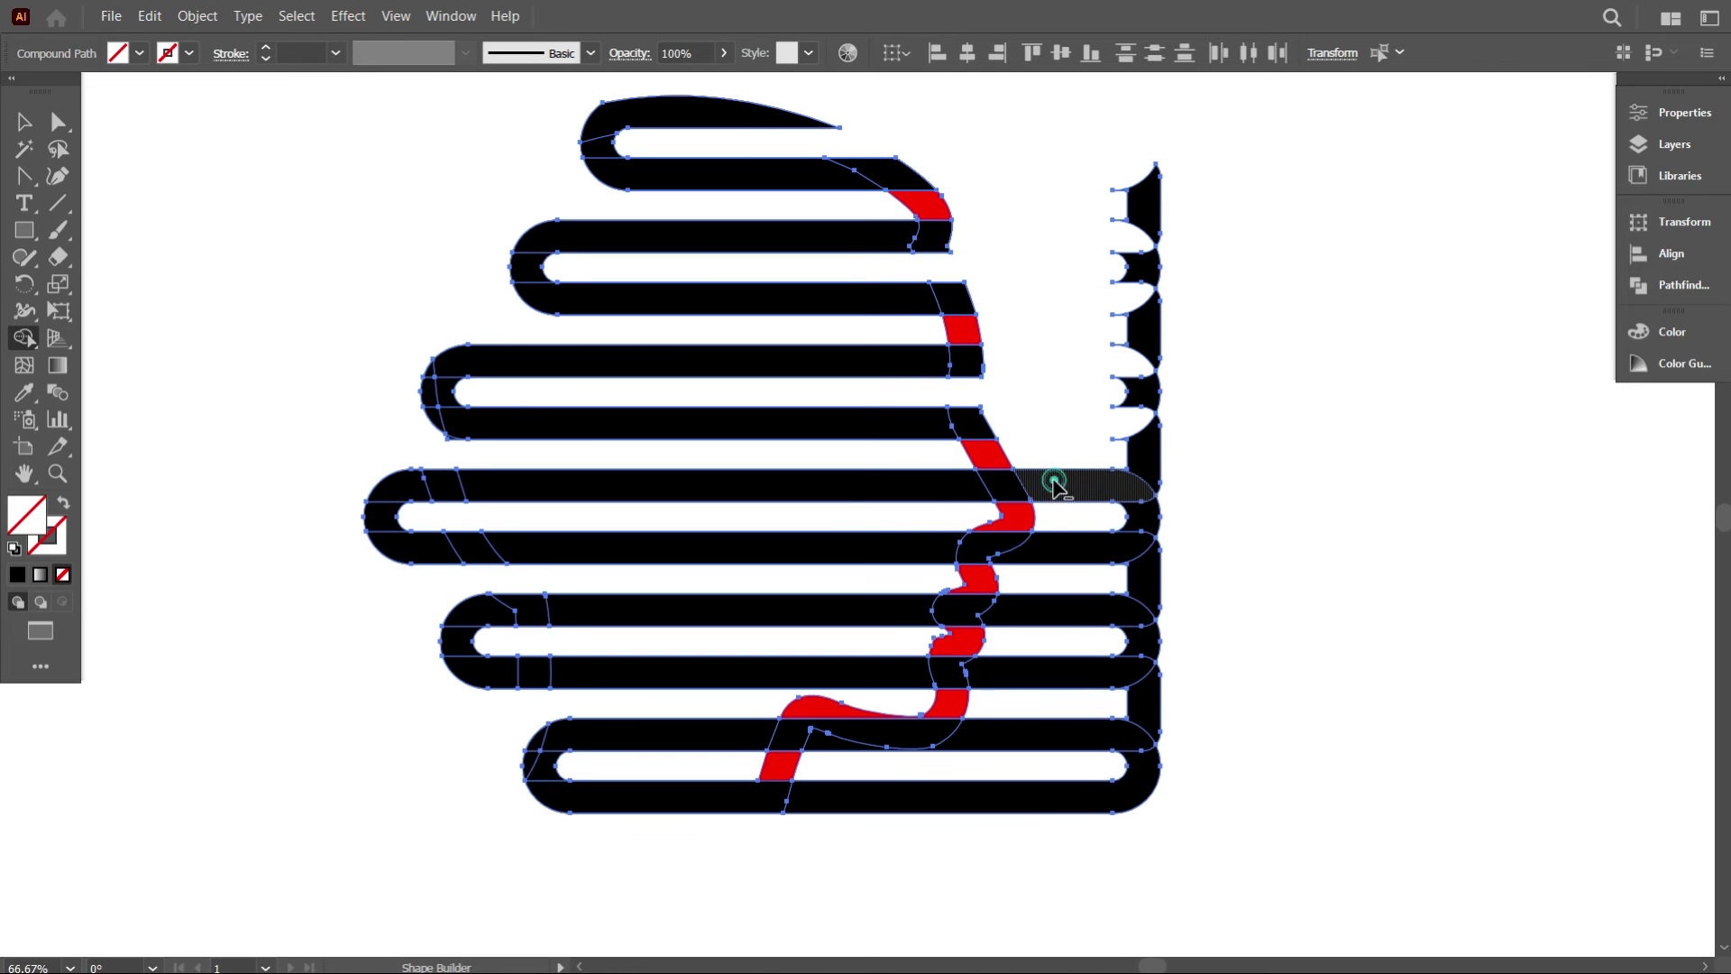
Trim the fourth and fifth rounded strips beyond the face outline and remove the red outline pieces inside them with Shape Builder.
alt+click(1055, 485)
alt+click(1077, 546)
alt+click(1056, 609)
alt+click(966, 645)
alt+click(1016, 672)
Trim both arms of the lowest rounded strip beyond the chin and neck outline.
alt+click(1024, 736)
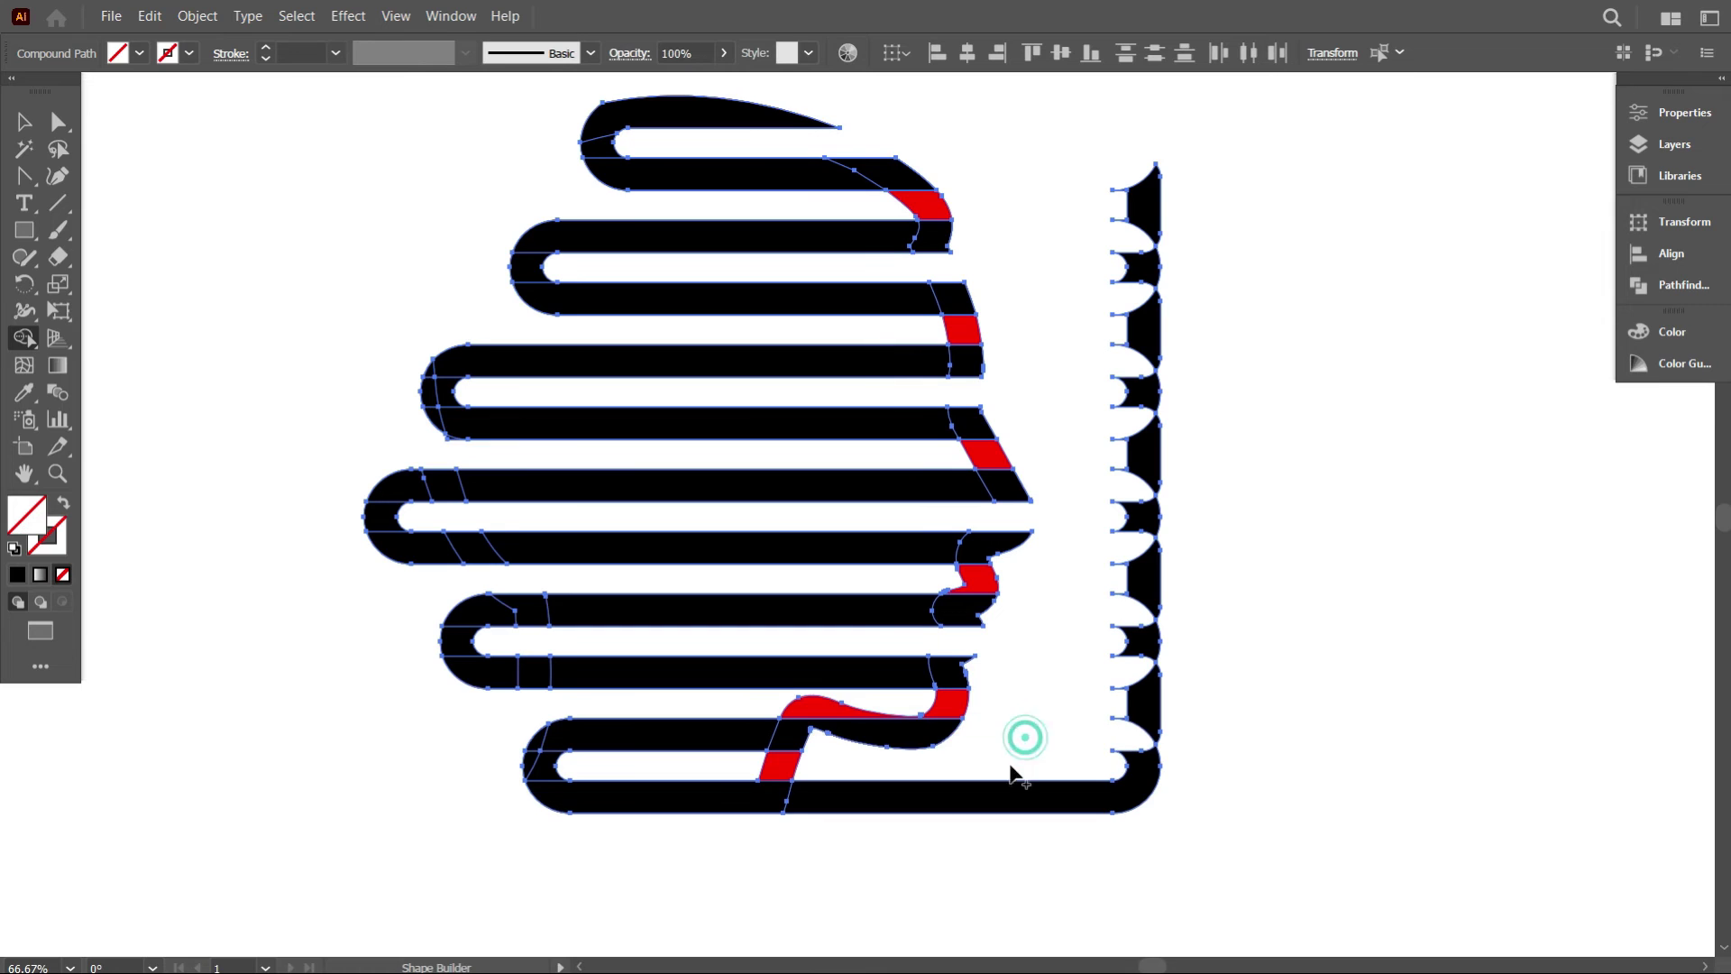
scroll(1010, 766, down, 2)
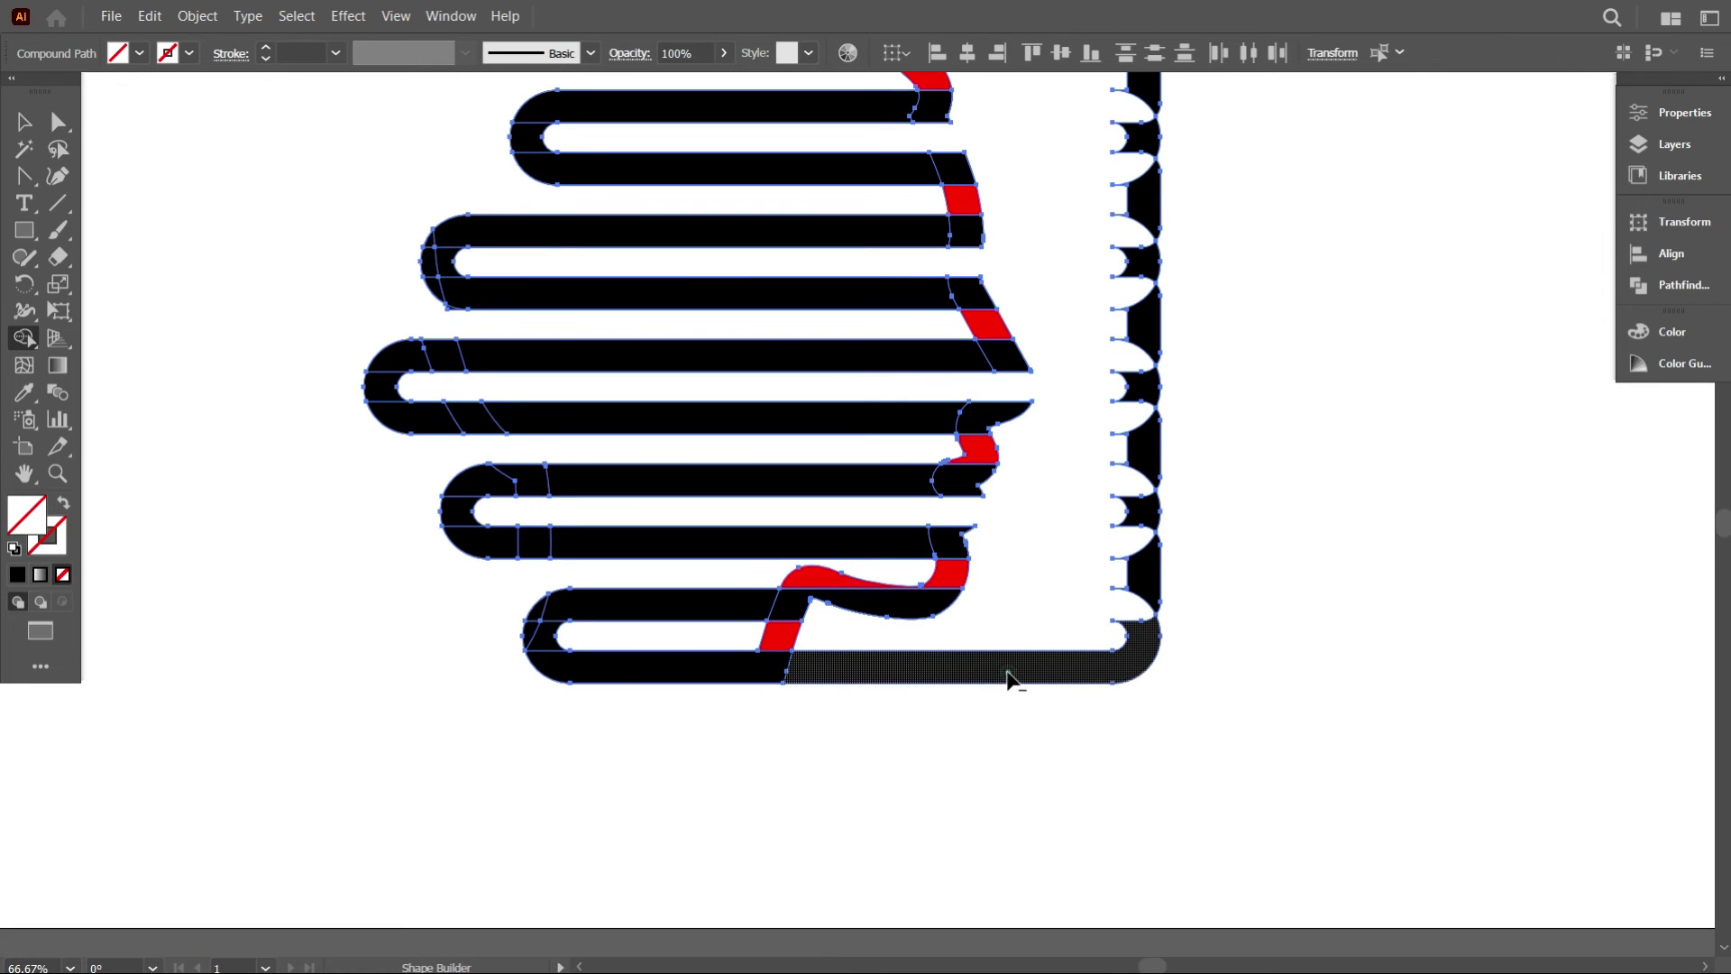
alt+click(1010, 678)
scroll(1024, 626, up, 1)
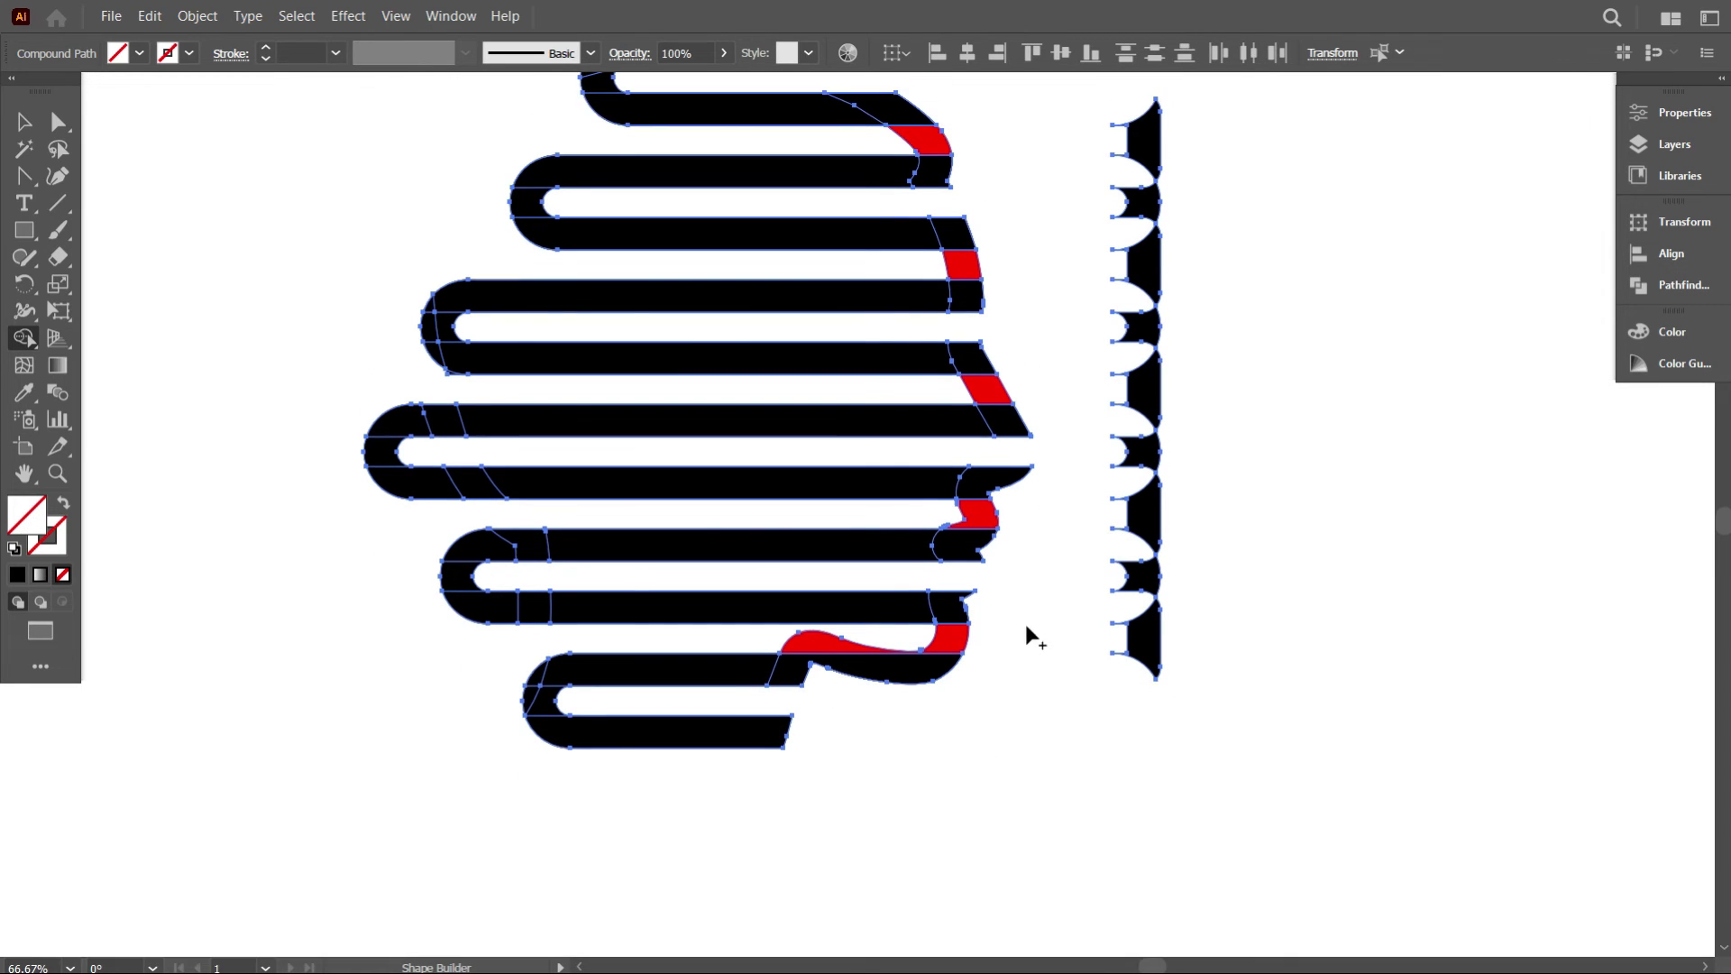
Try to remove the black chin piece beneath the red jaw outline, and undo the removal.
alt+click(929, 669)
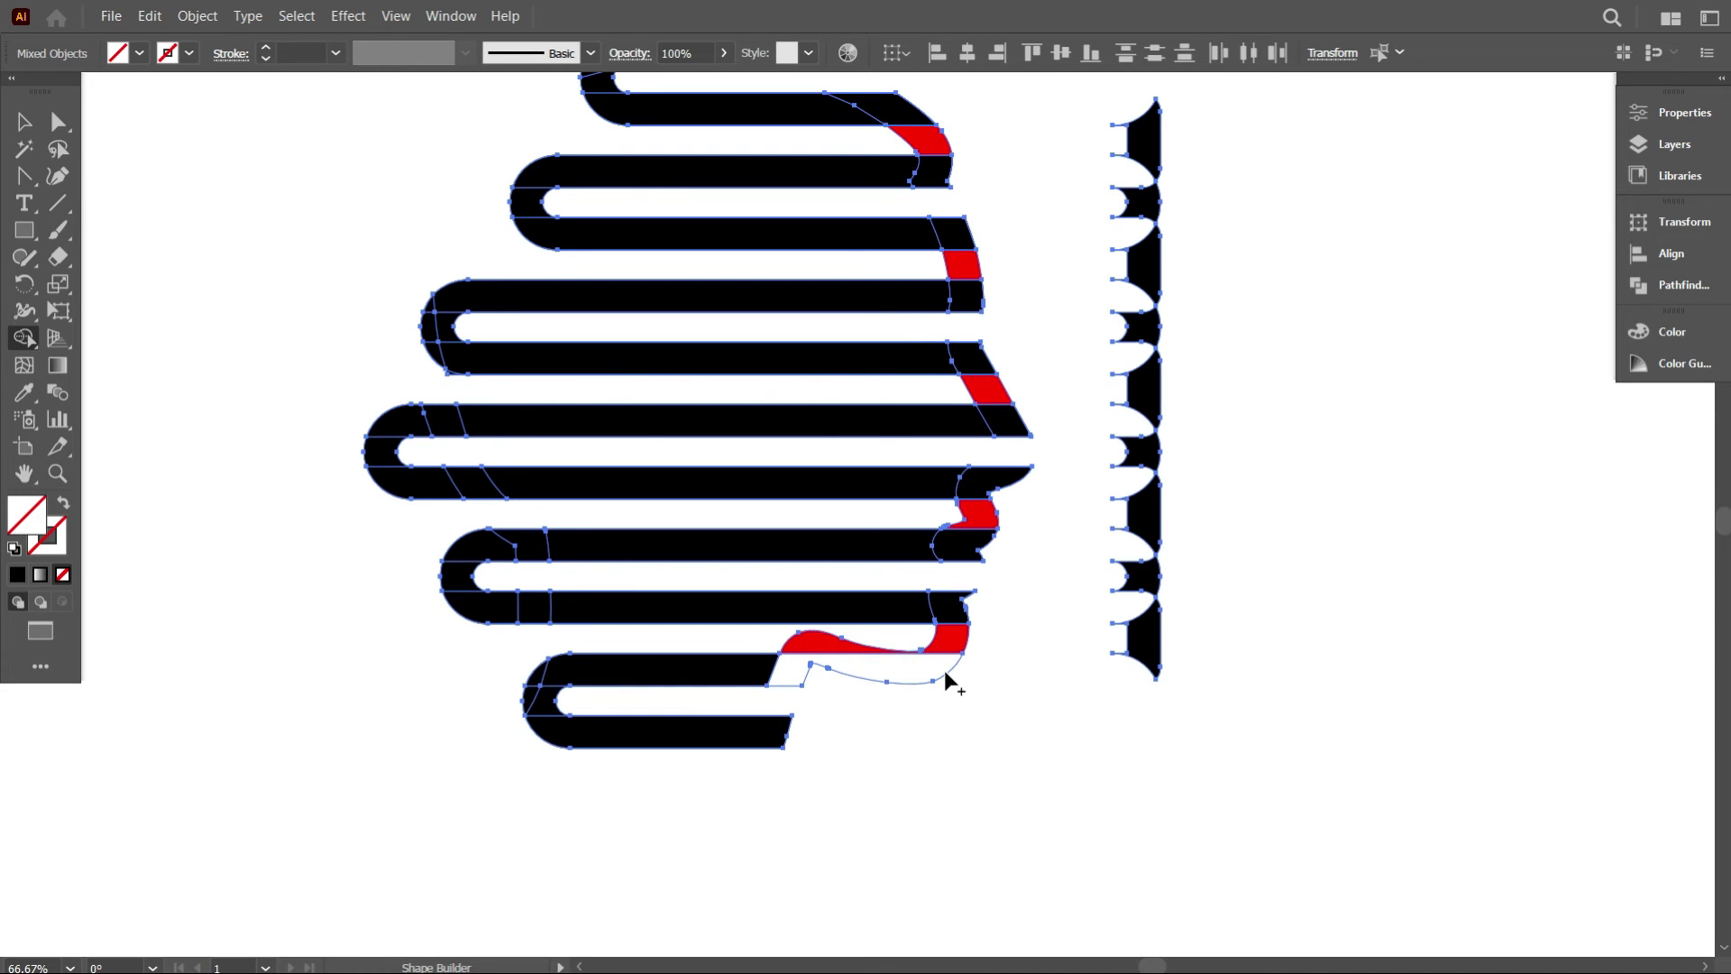
click(948, 669)
scroll(970, 642, down, 1)
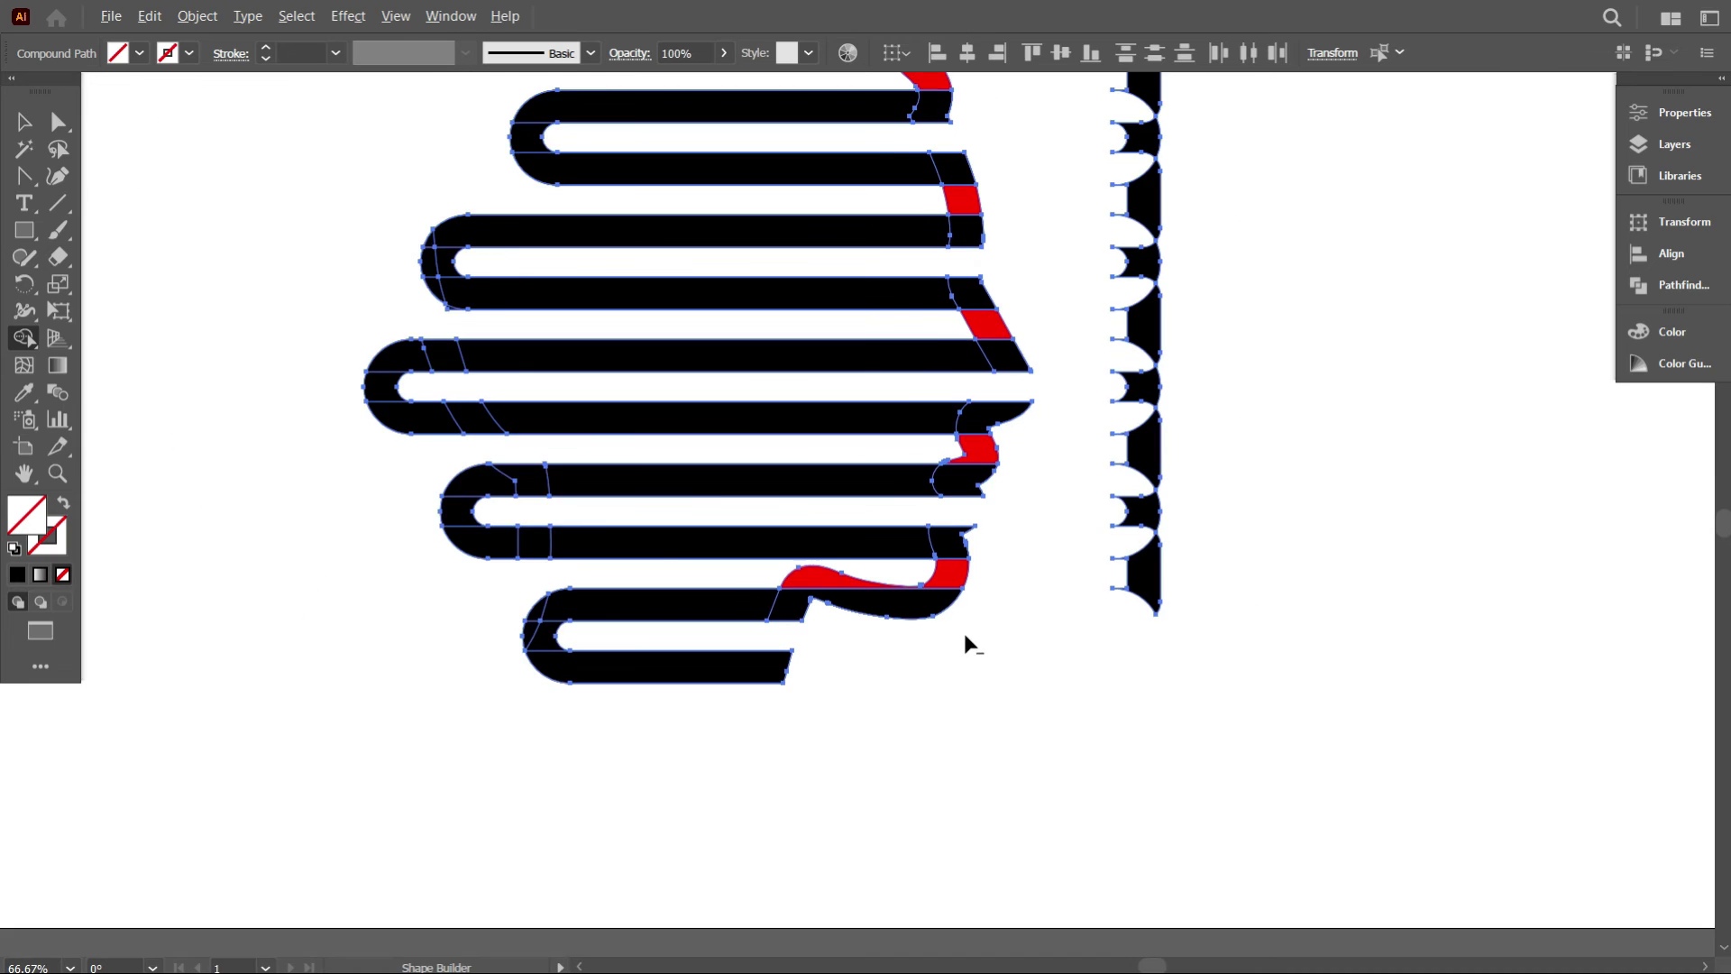
scroll(965, 642, up, 2)
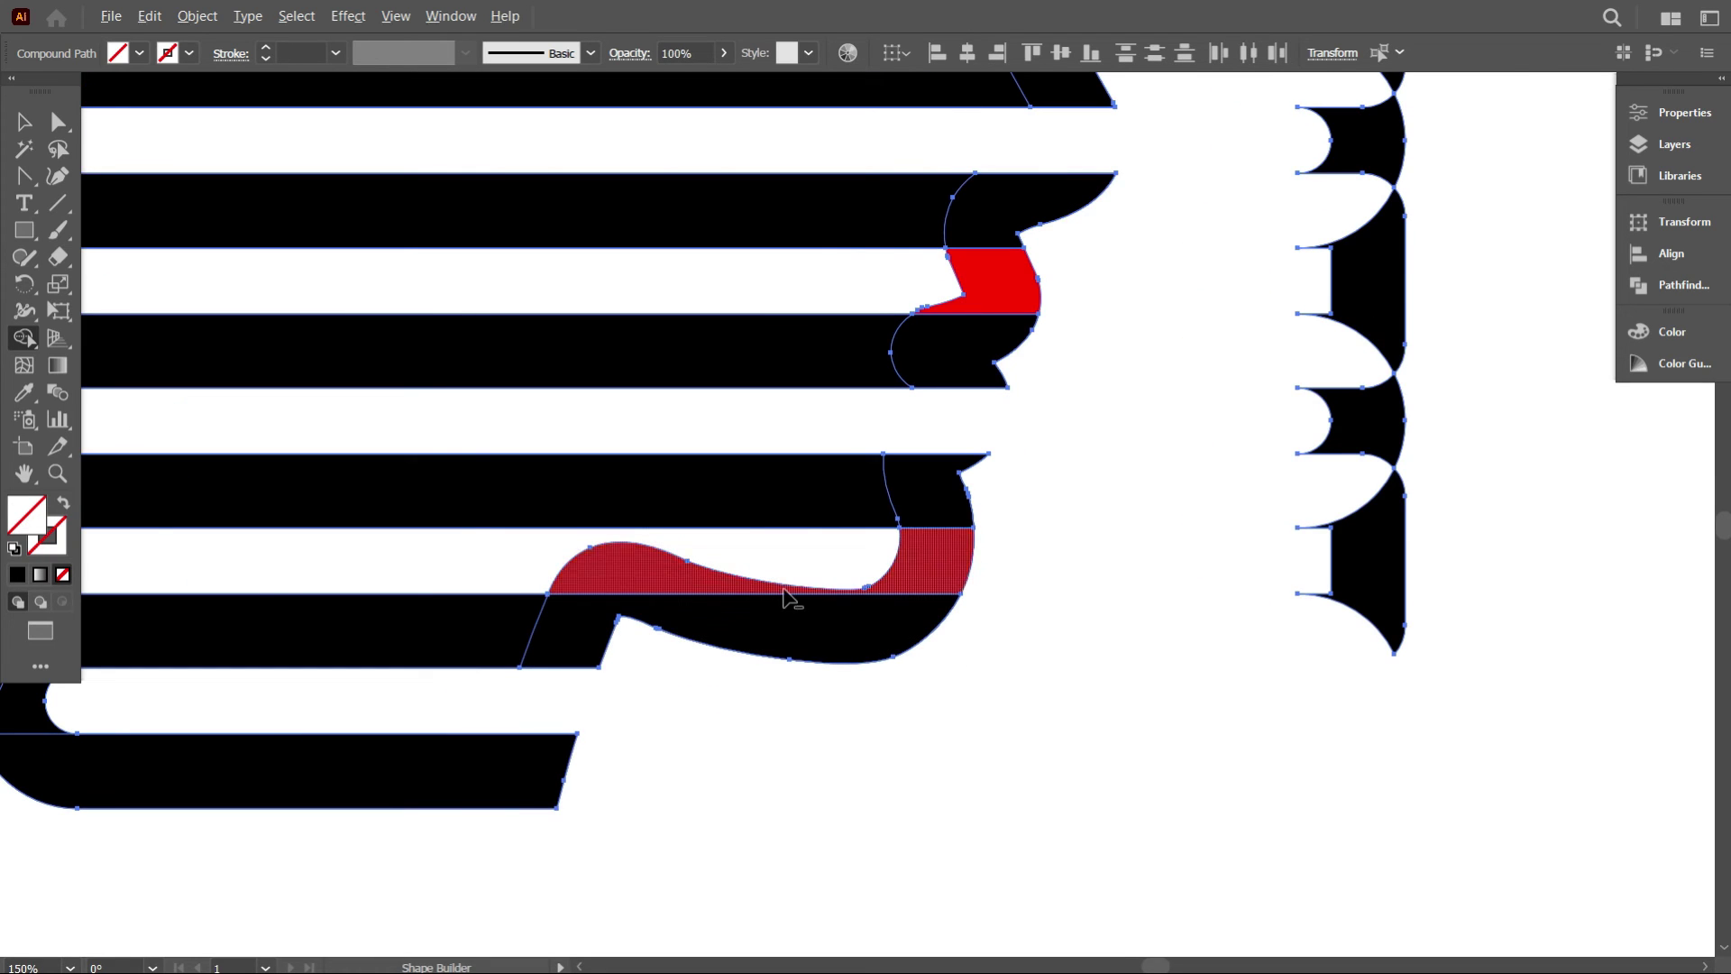
scroll(932, 595, down, 3)
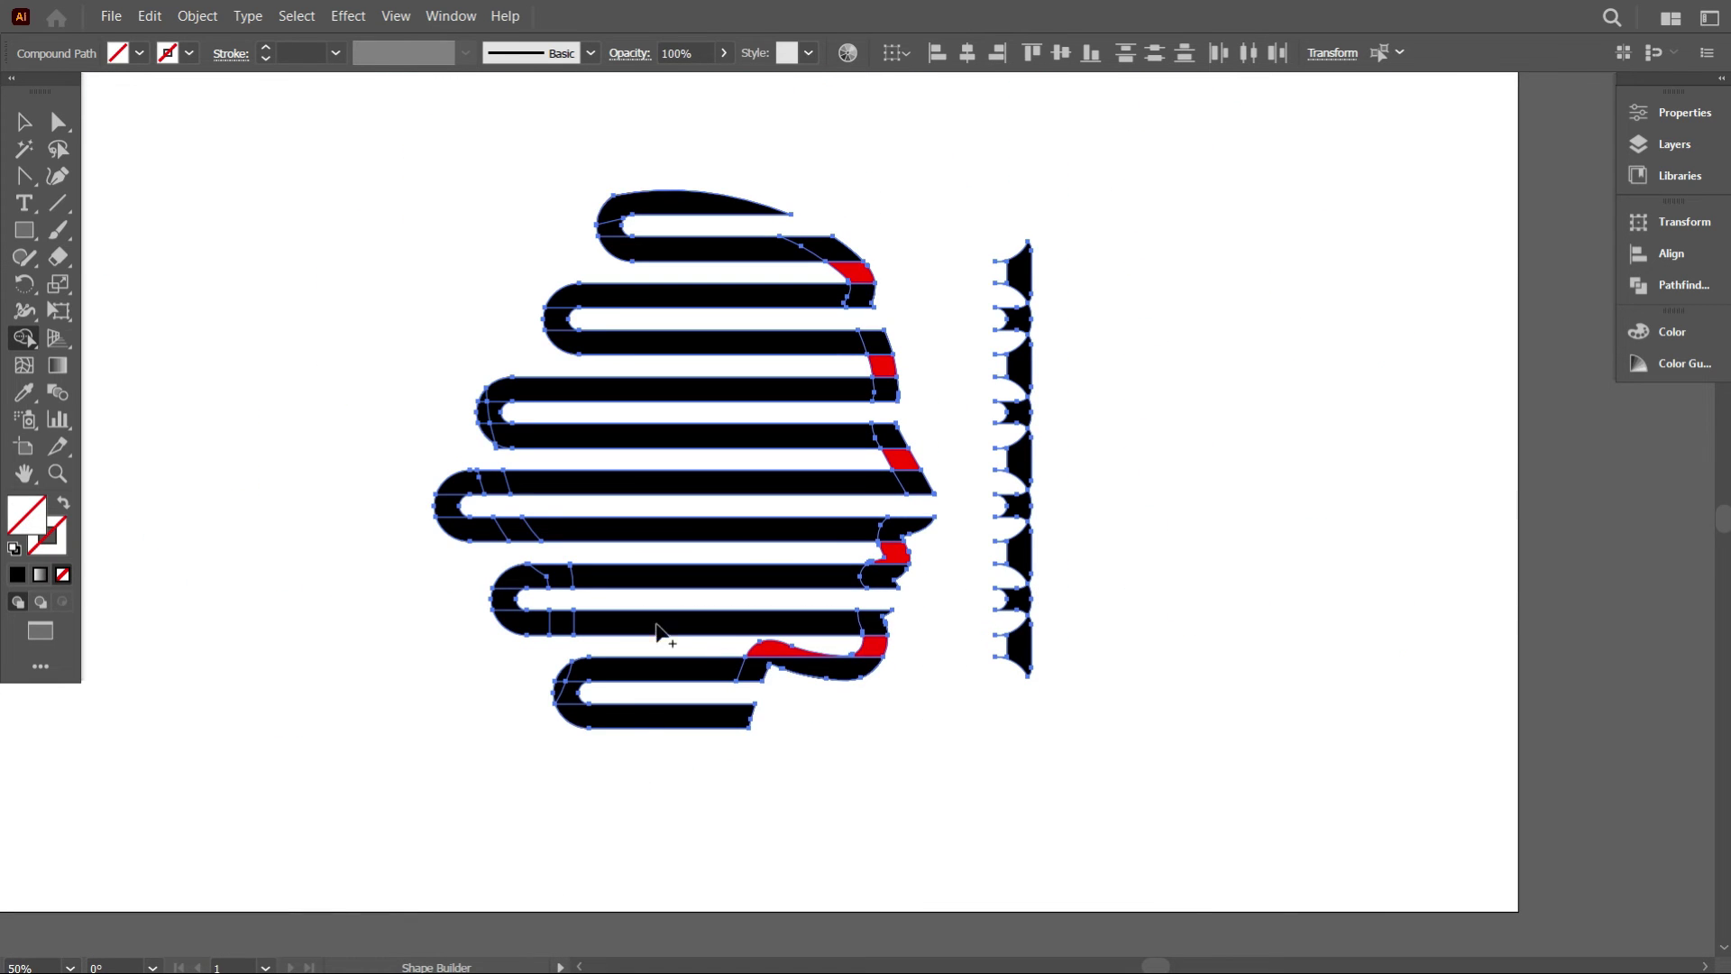
Delete the leftover column of black scraps in front of the face and deselect everything.
click(24, 121)
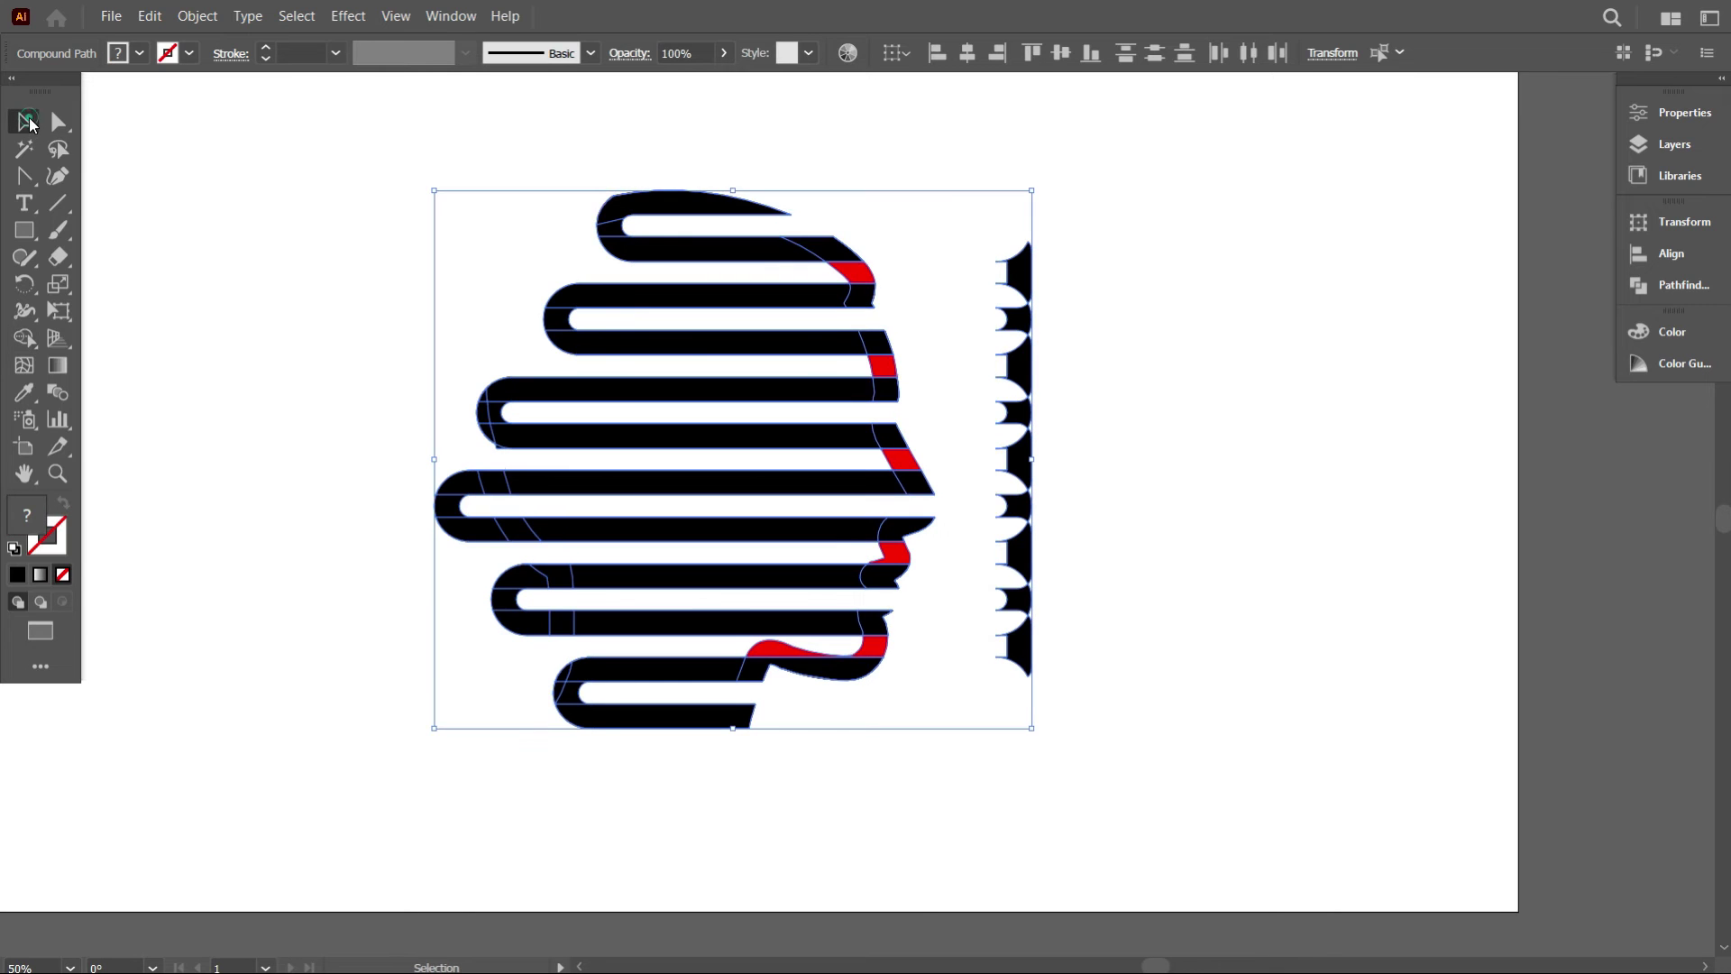
click(124, 174)
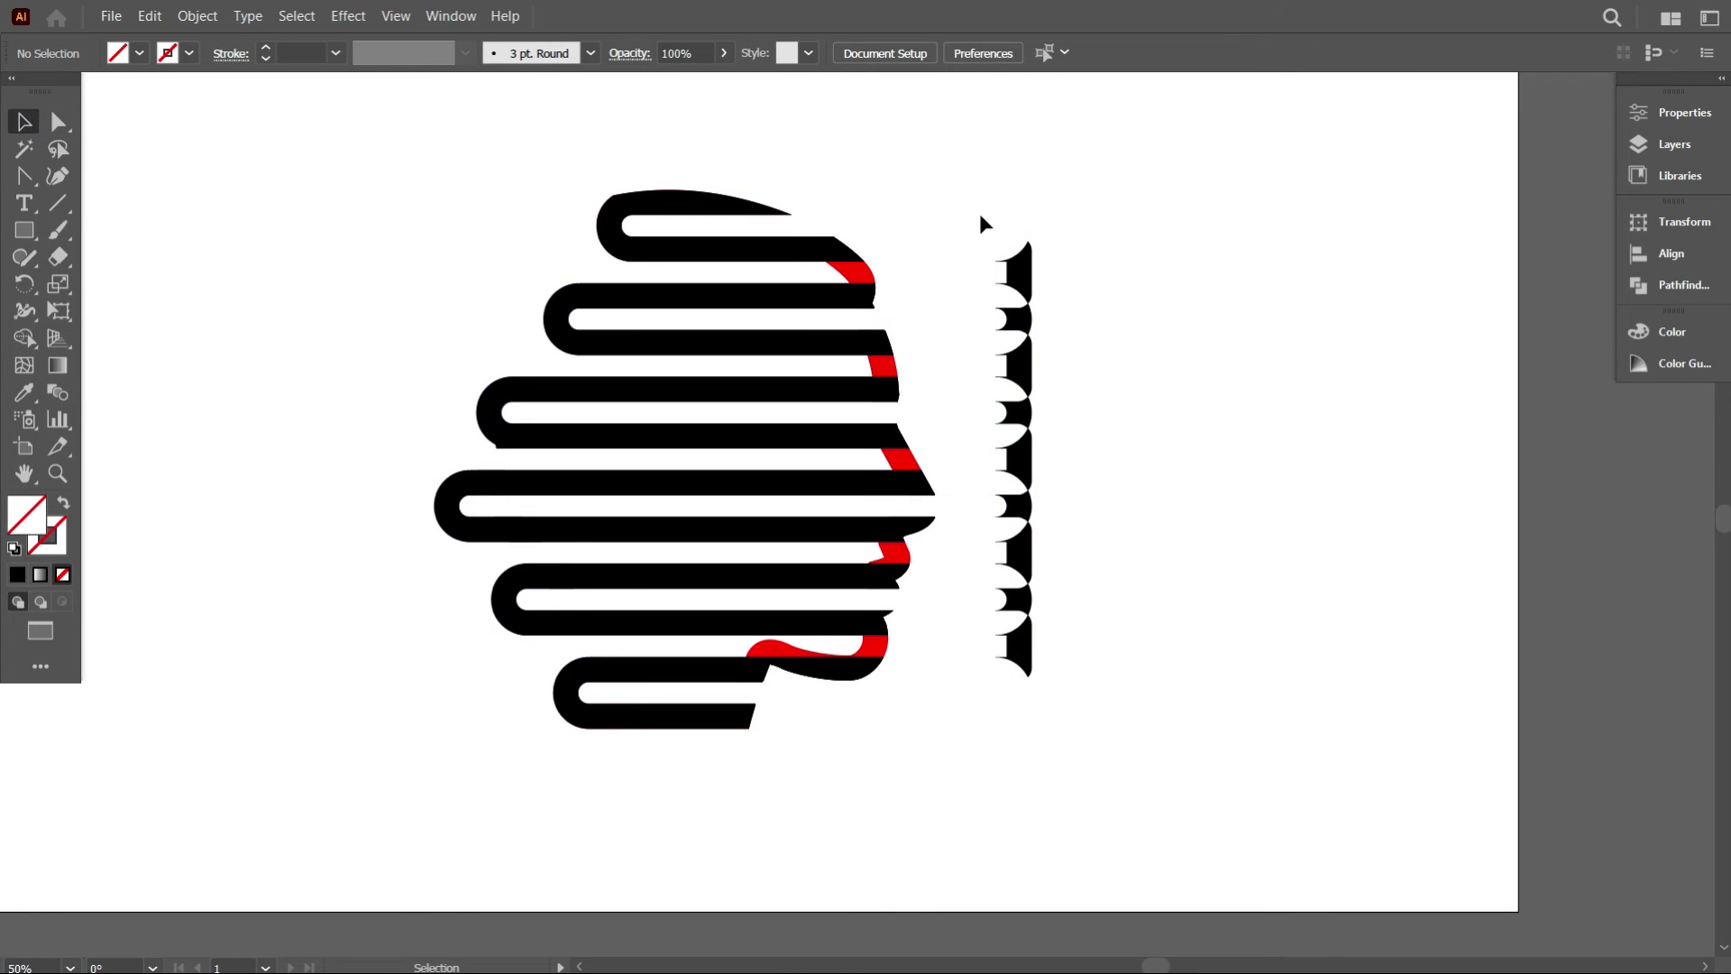
click(58, 122)
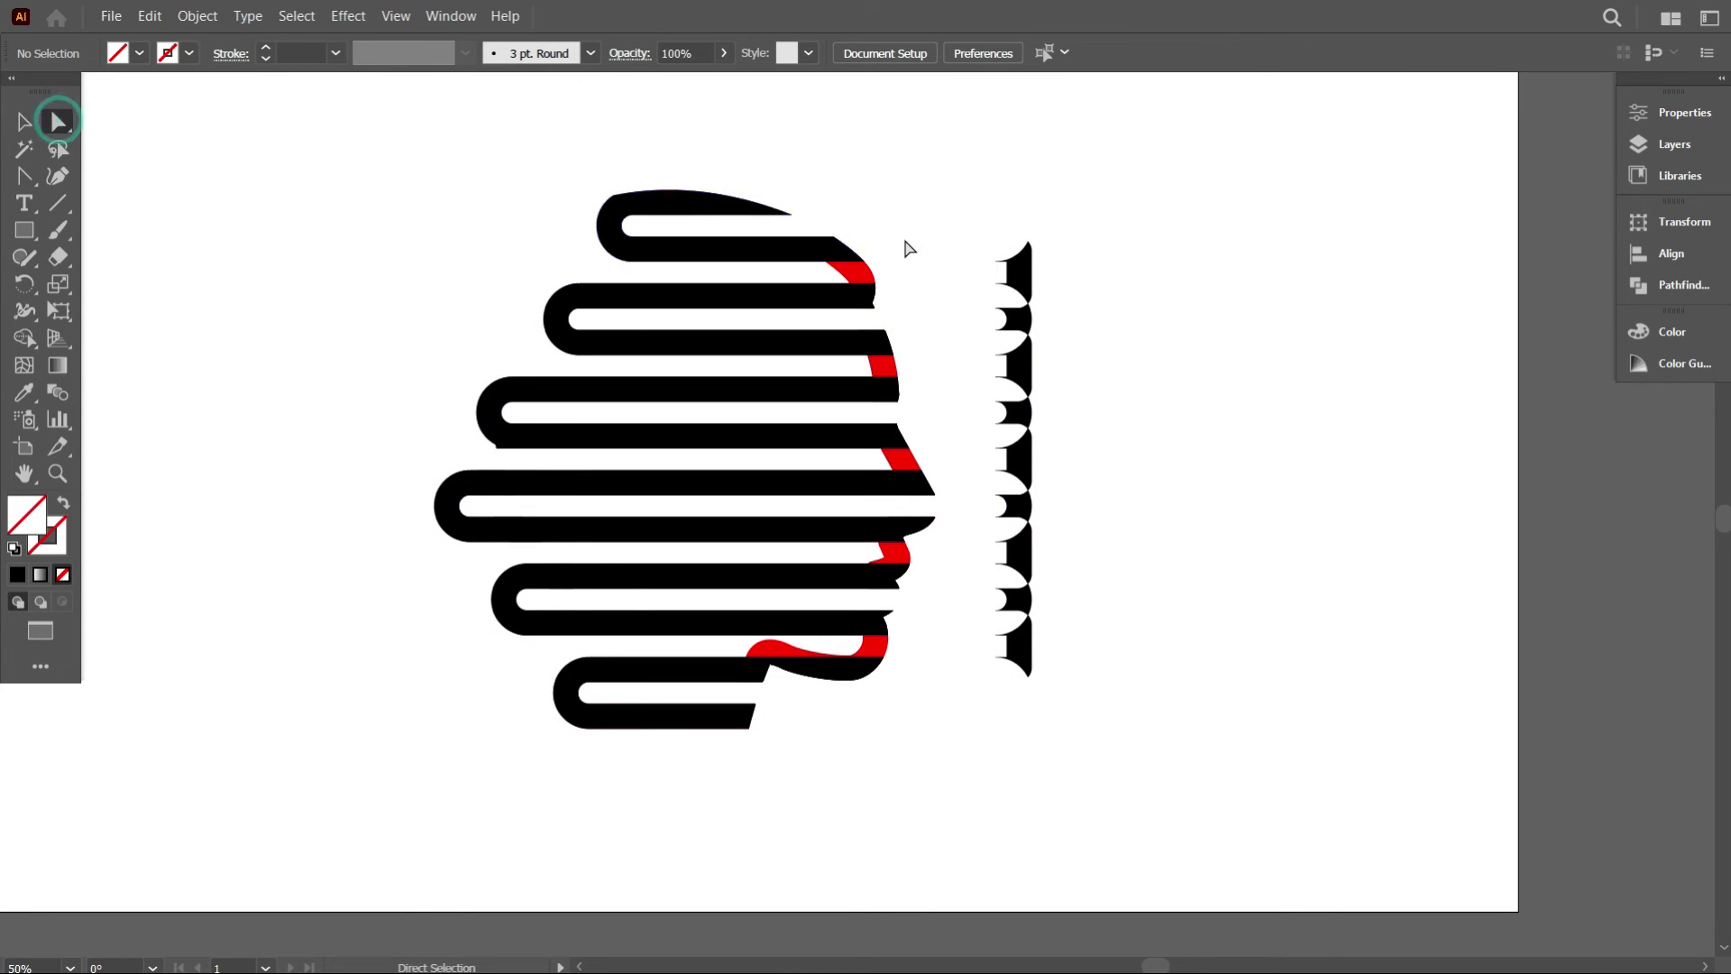
drag(982, 186, 1140, 790)
key(Delete)
scroll(994, 731, down, 1)
scroll(994, 730, up, 1)
click(23, 121)
click(270, 230)
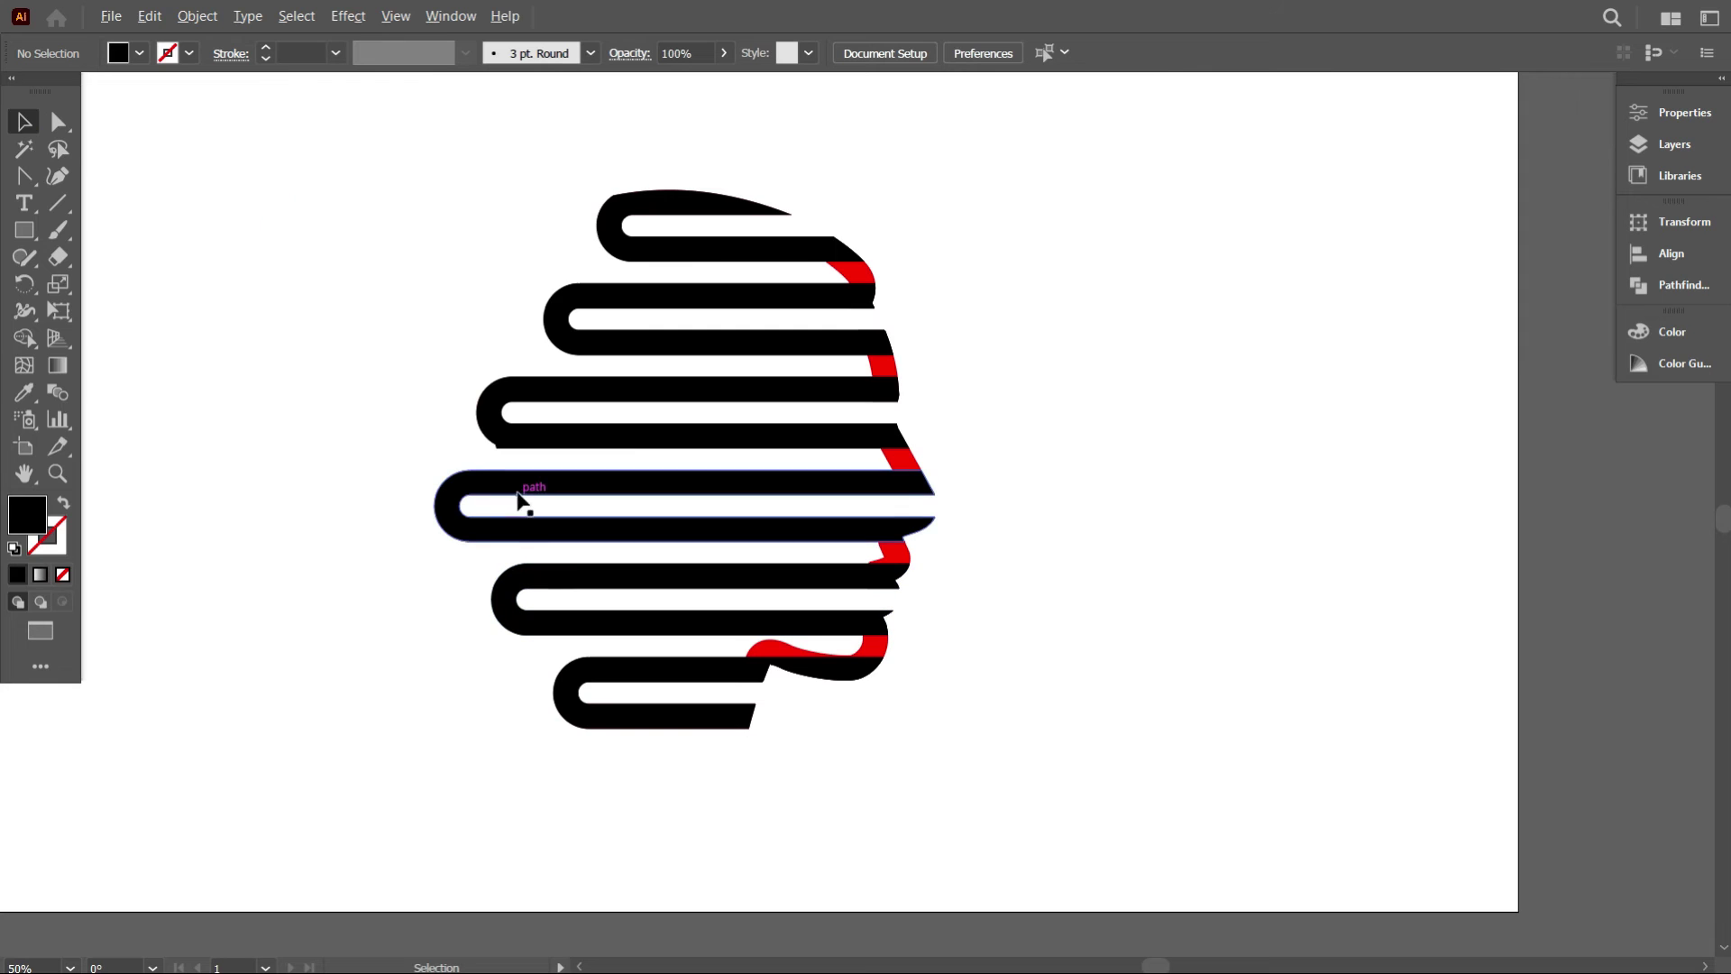
Select the whole head artwork and set its fill to black so the red outline pieces match the strips.
scroll(884, 690, up, 1)
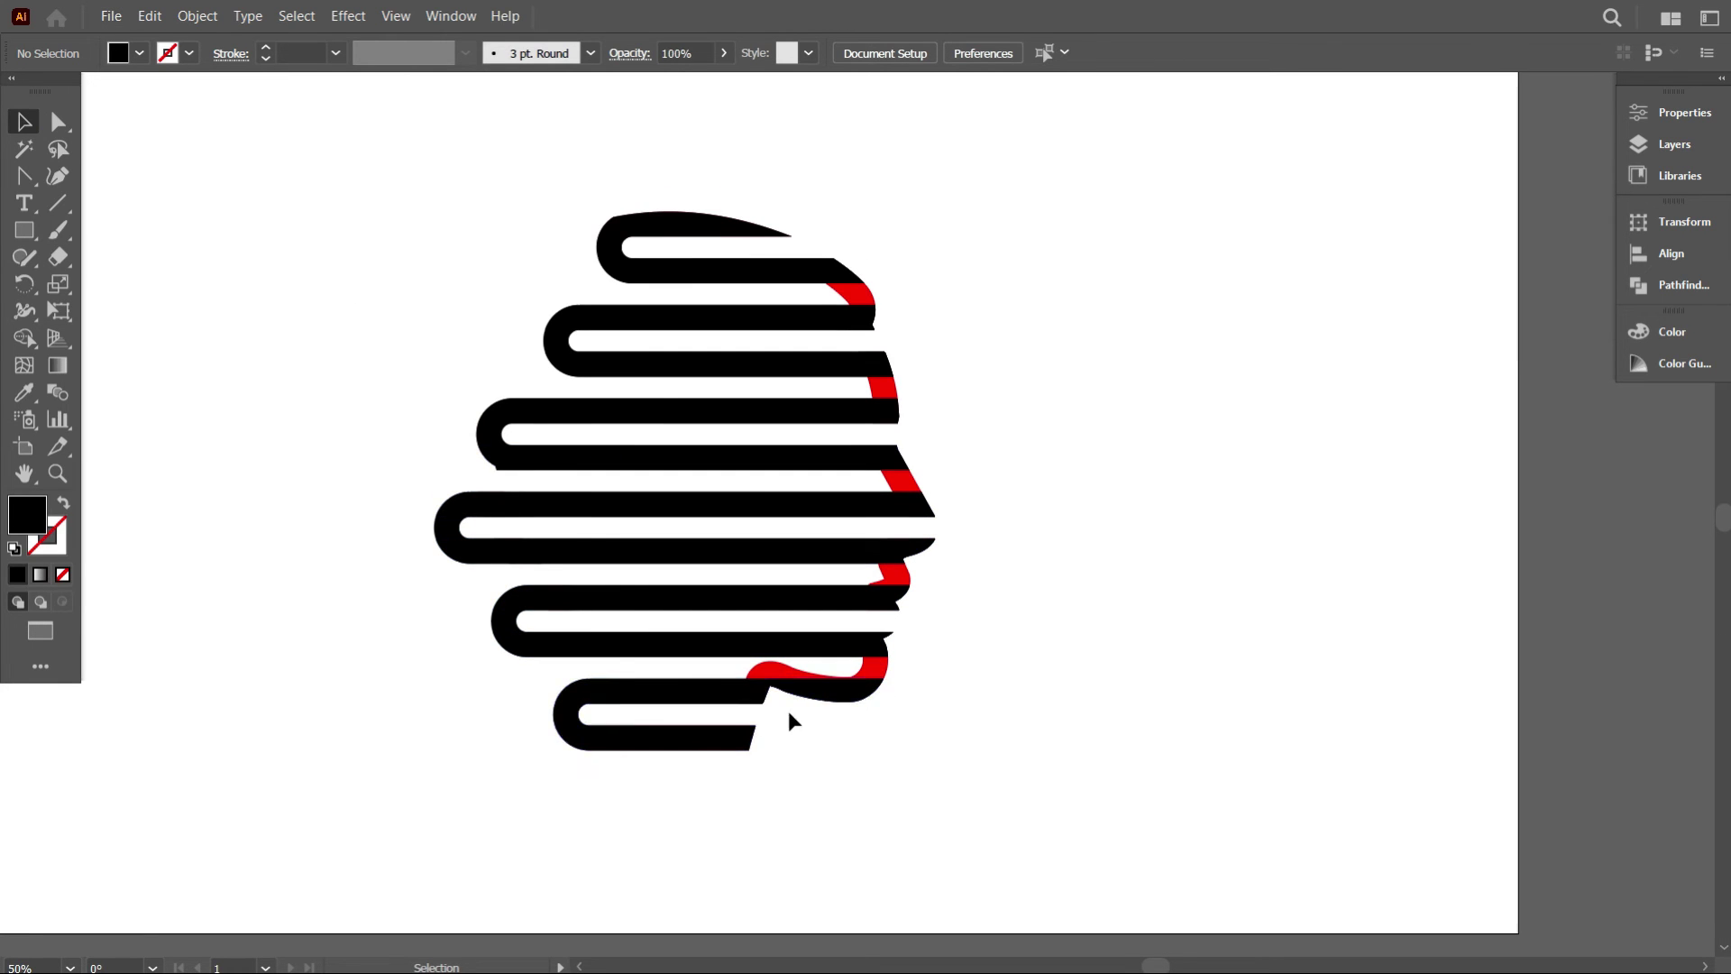
scroll(788, 712, down, 3)
scroll(779, 728, up, 1)
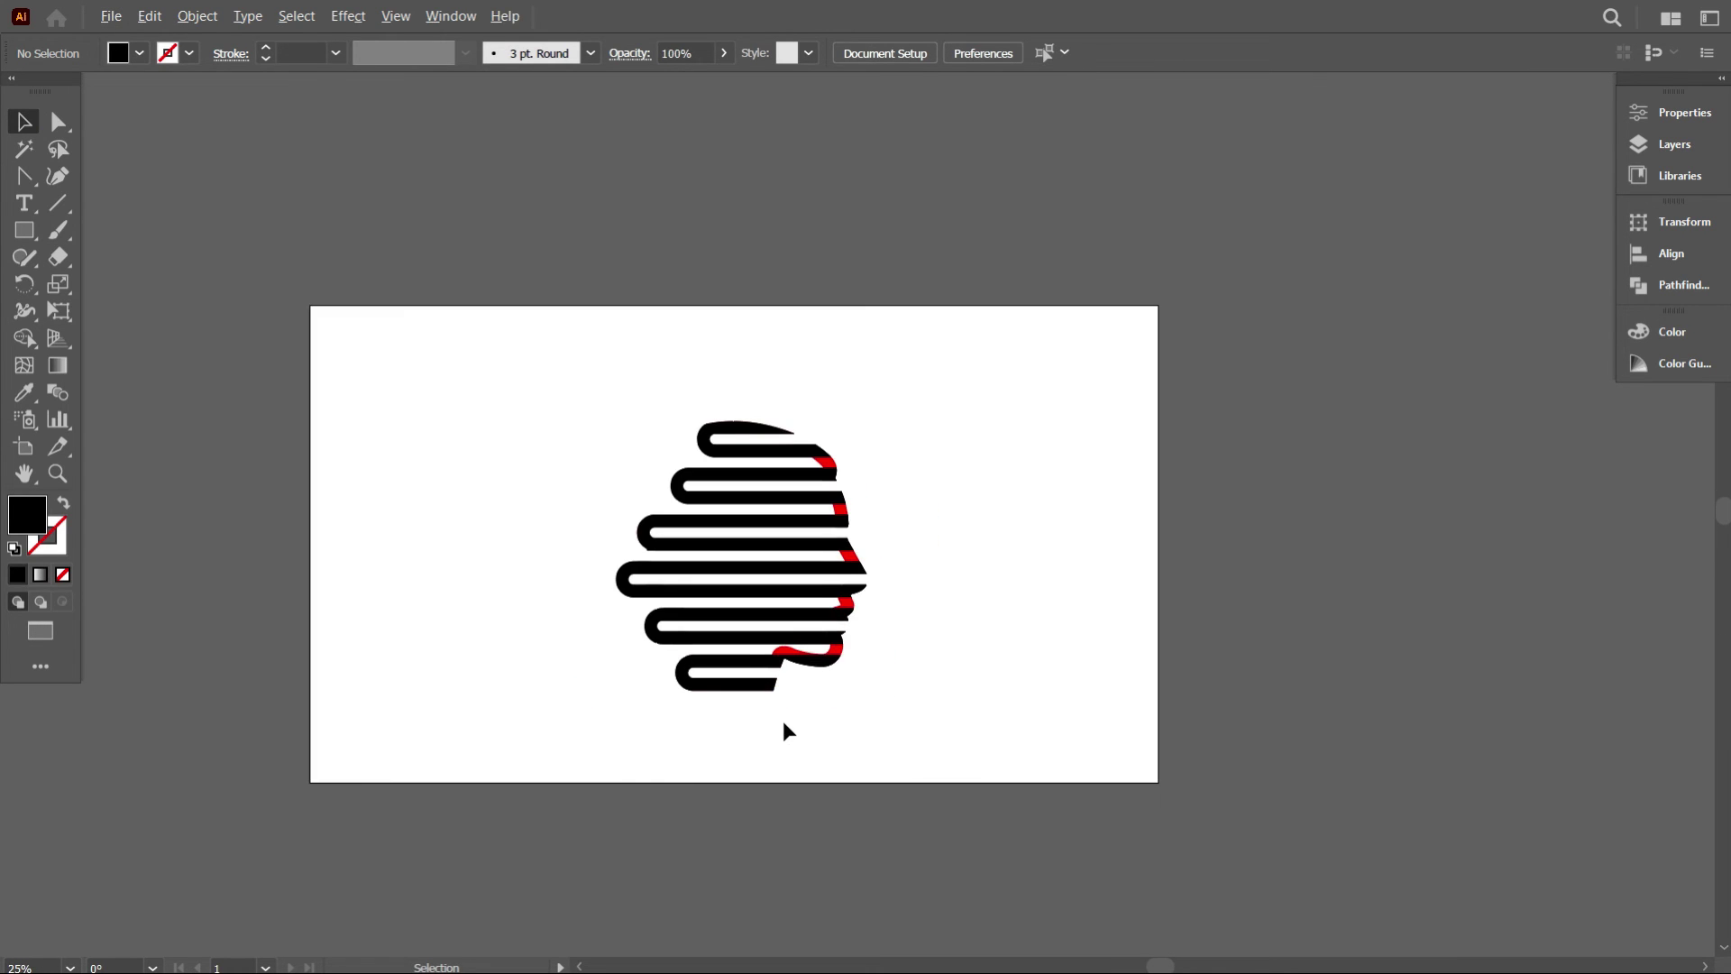
scroll(783, 722, up, 1)
scroll(792, 725, up, 1)
scroll(821, 684, up, 2)
drag(382, 116, 967, 787)
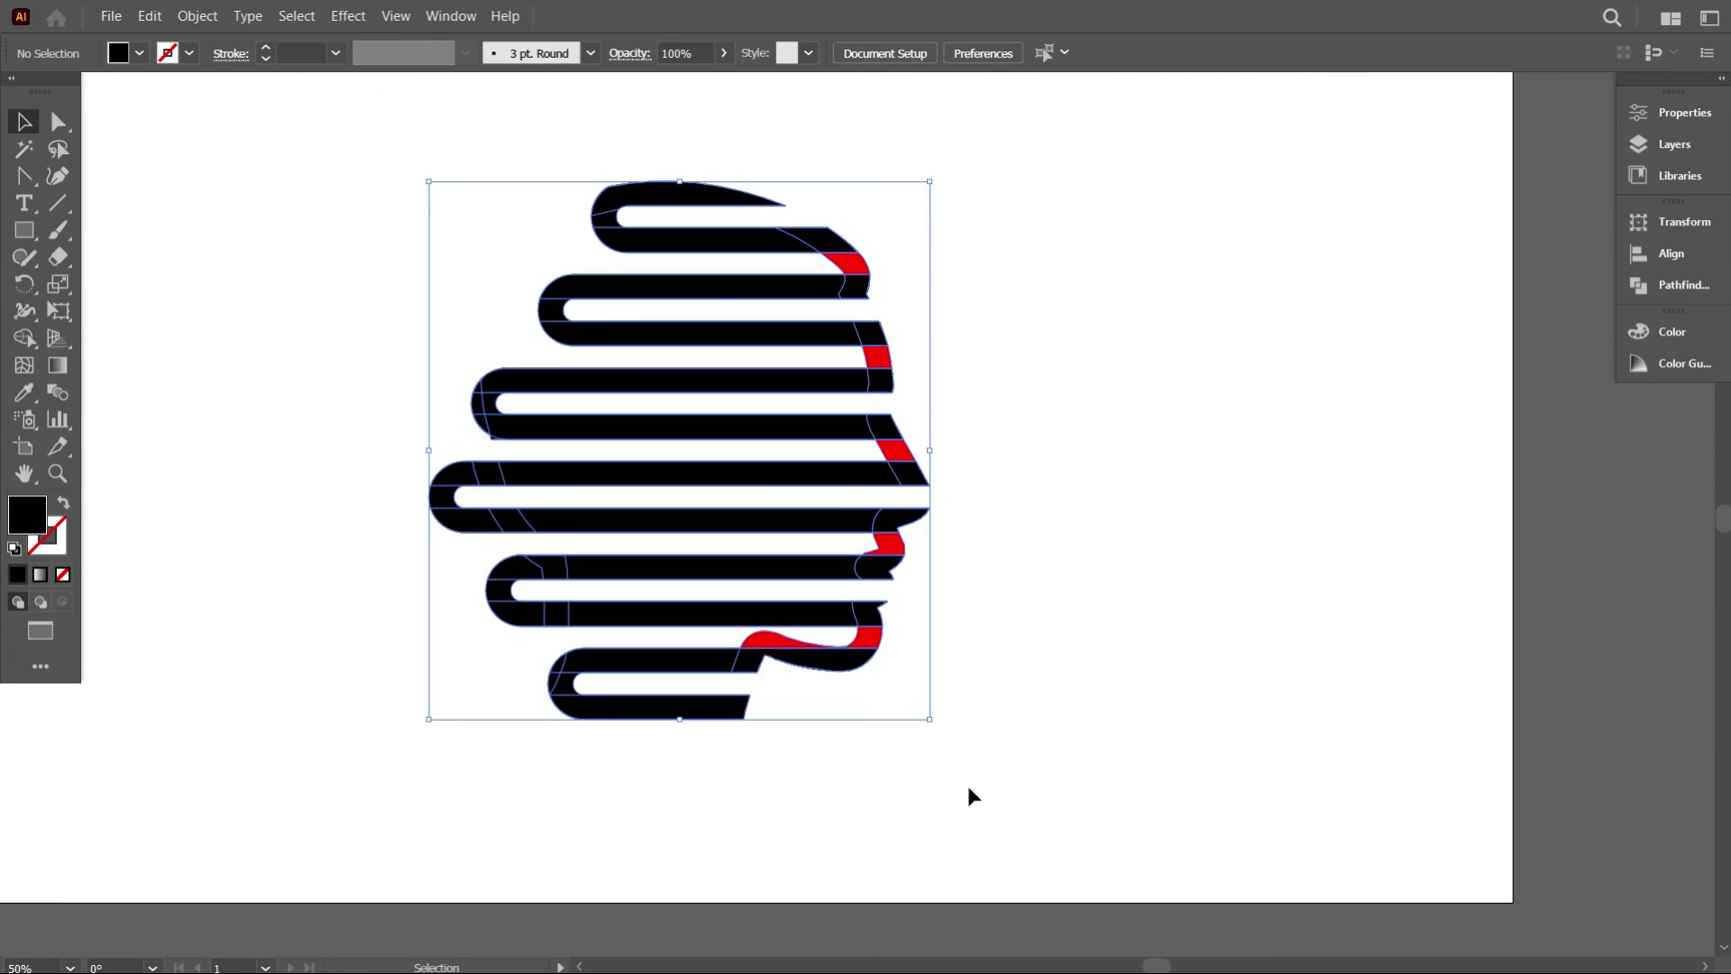
click(142, 54)
click(56, 97)
click(224, 383)
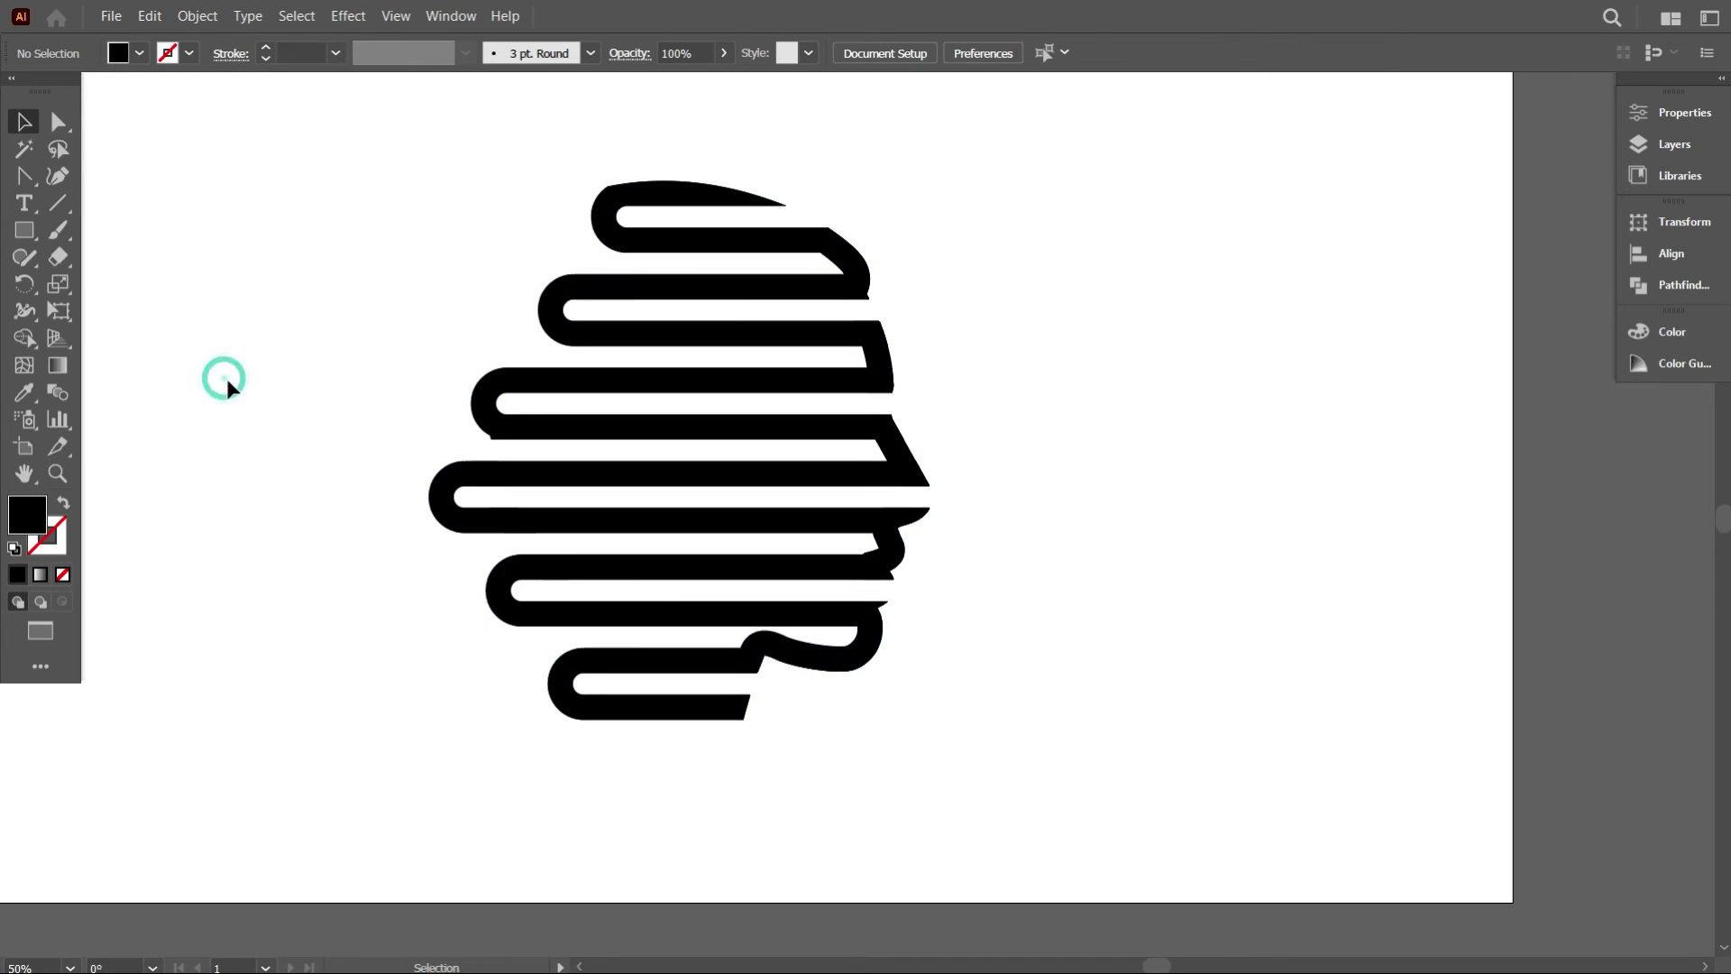
Select the head shapes and examine the overlapping segments along the chin and jaw with Shape Builder.
scroll(929, 712, up, 1)
drag(1001, 712, 1121, 712)
scroll(882, 687, up, 2)
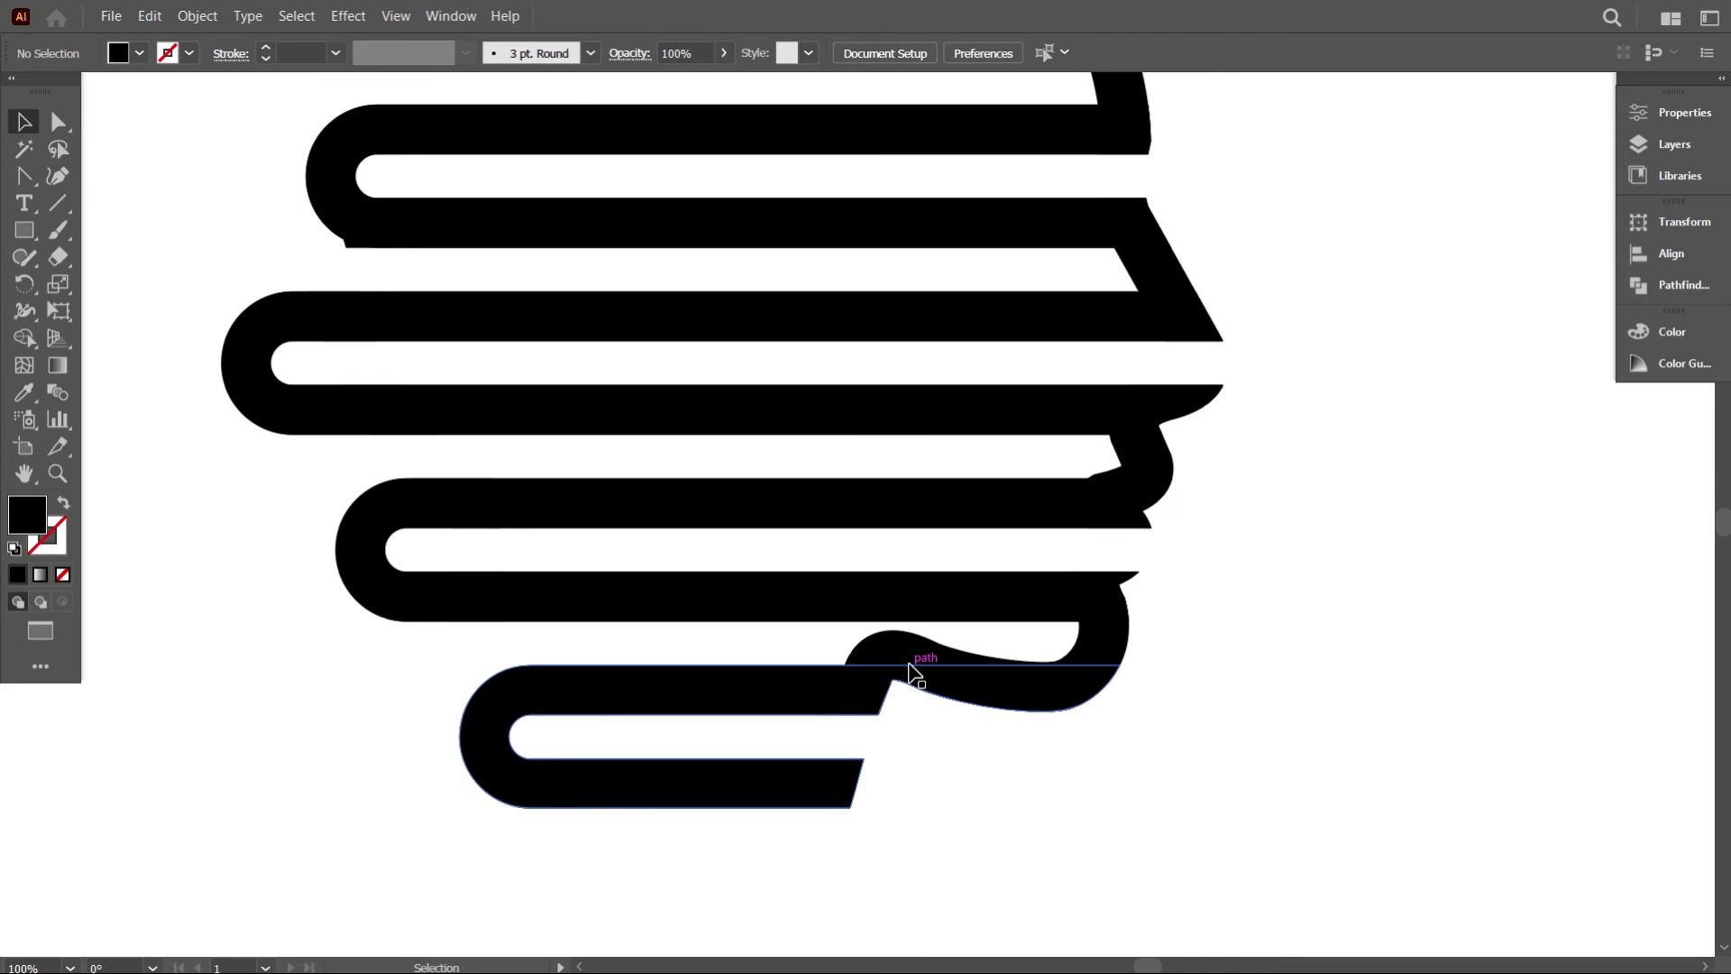
click(911, 672)
drag(1190, 751, 991, 651)
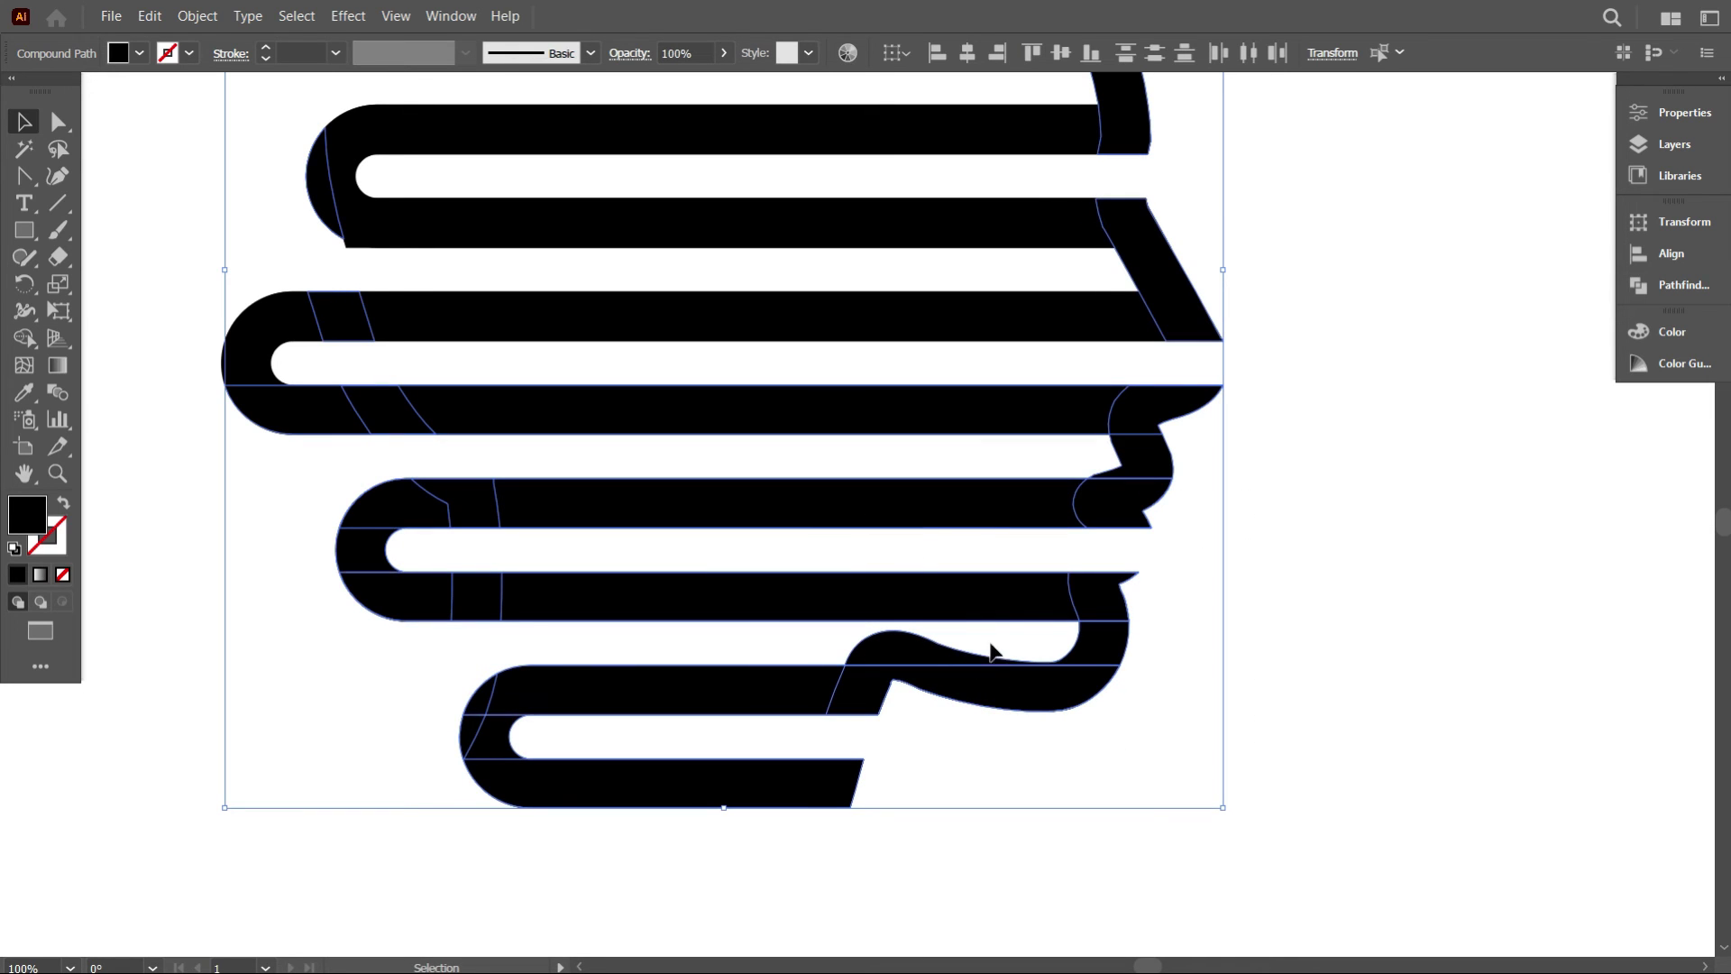
click(24, 337)
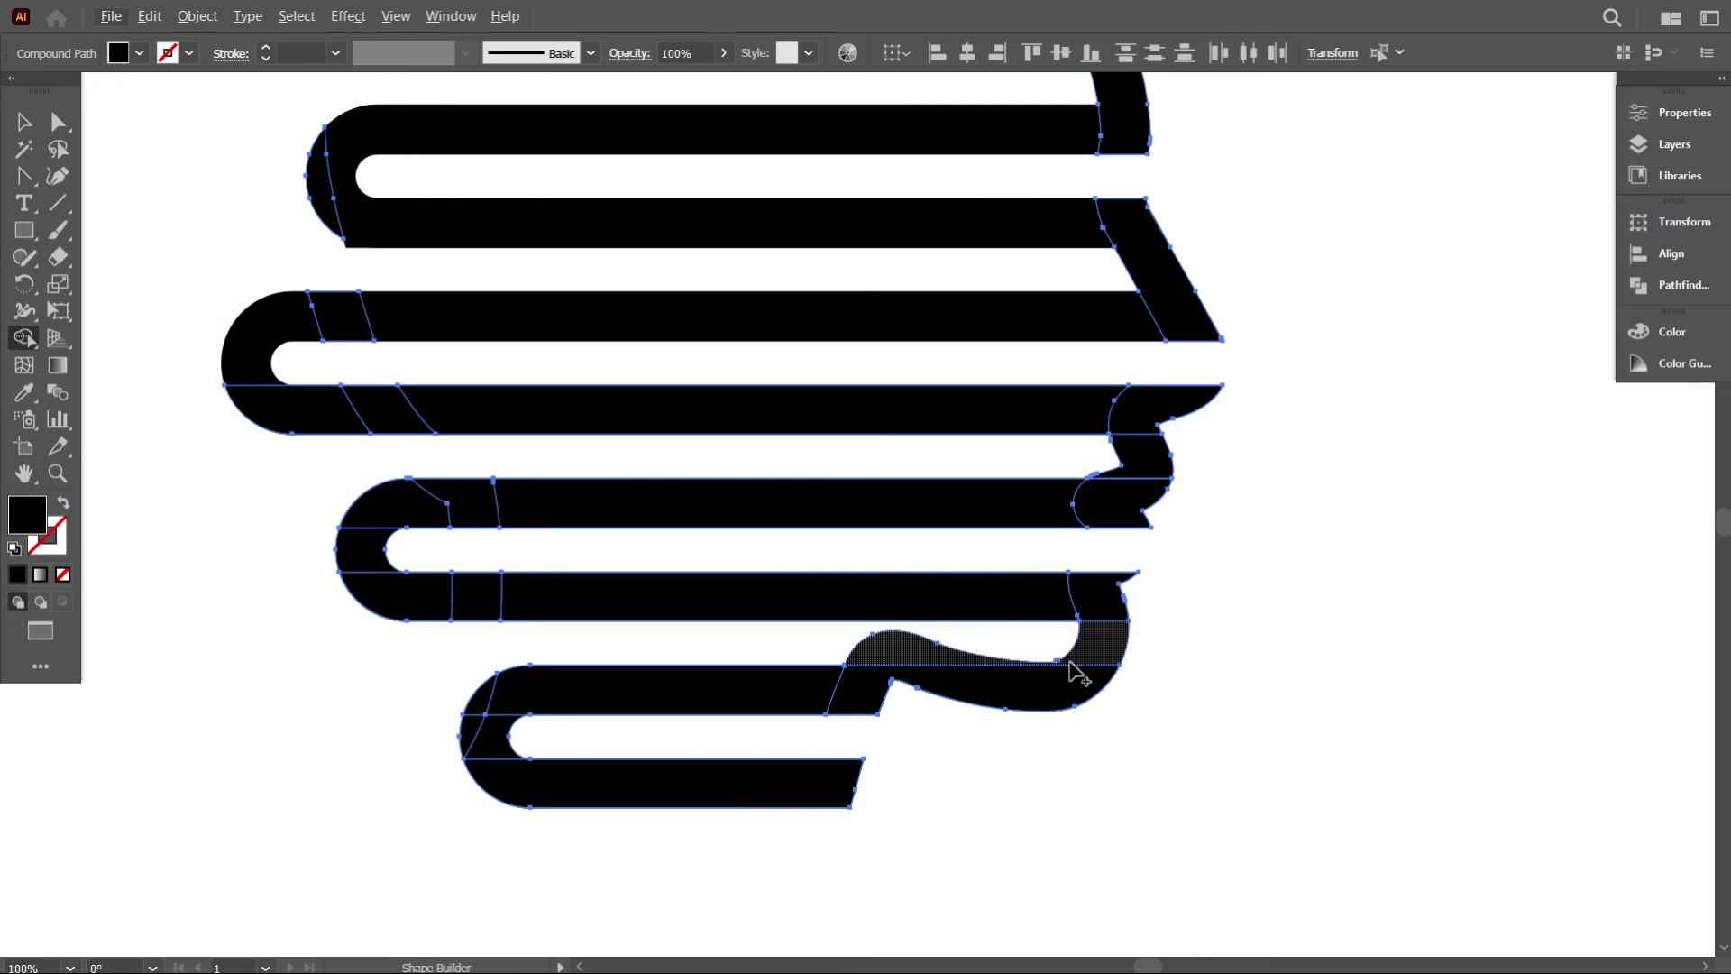
scroll(1035, 676, up, 2)
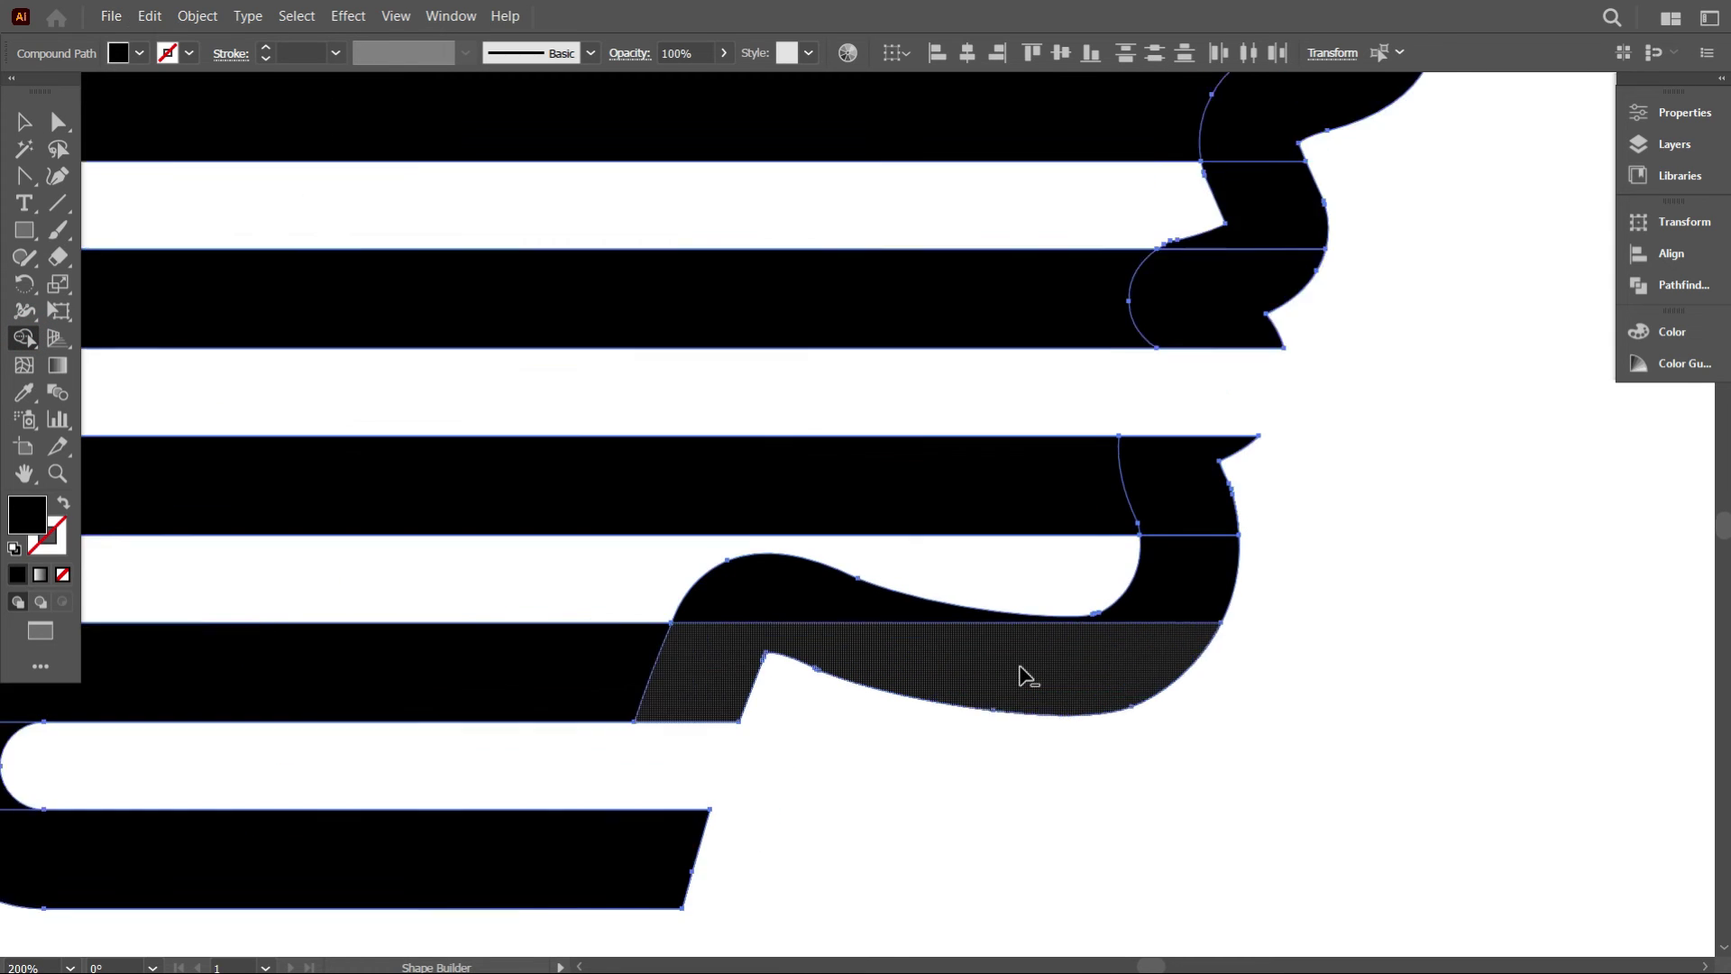
scroll(1026, 676, up, 1)
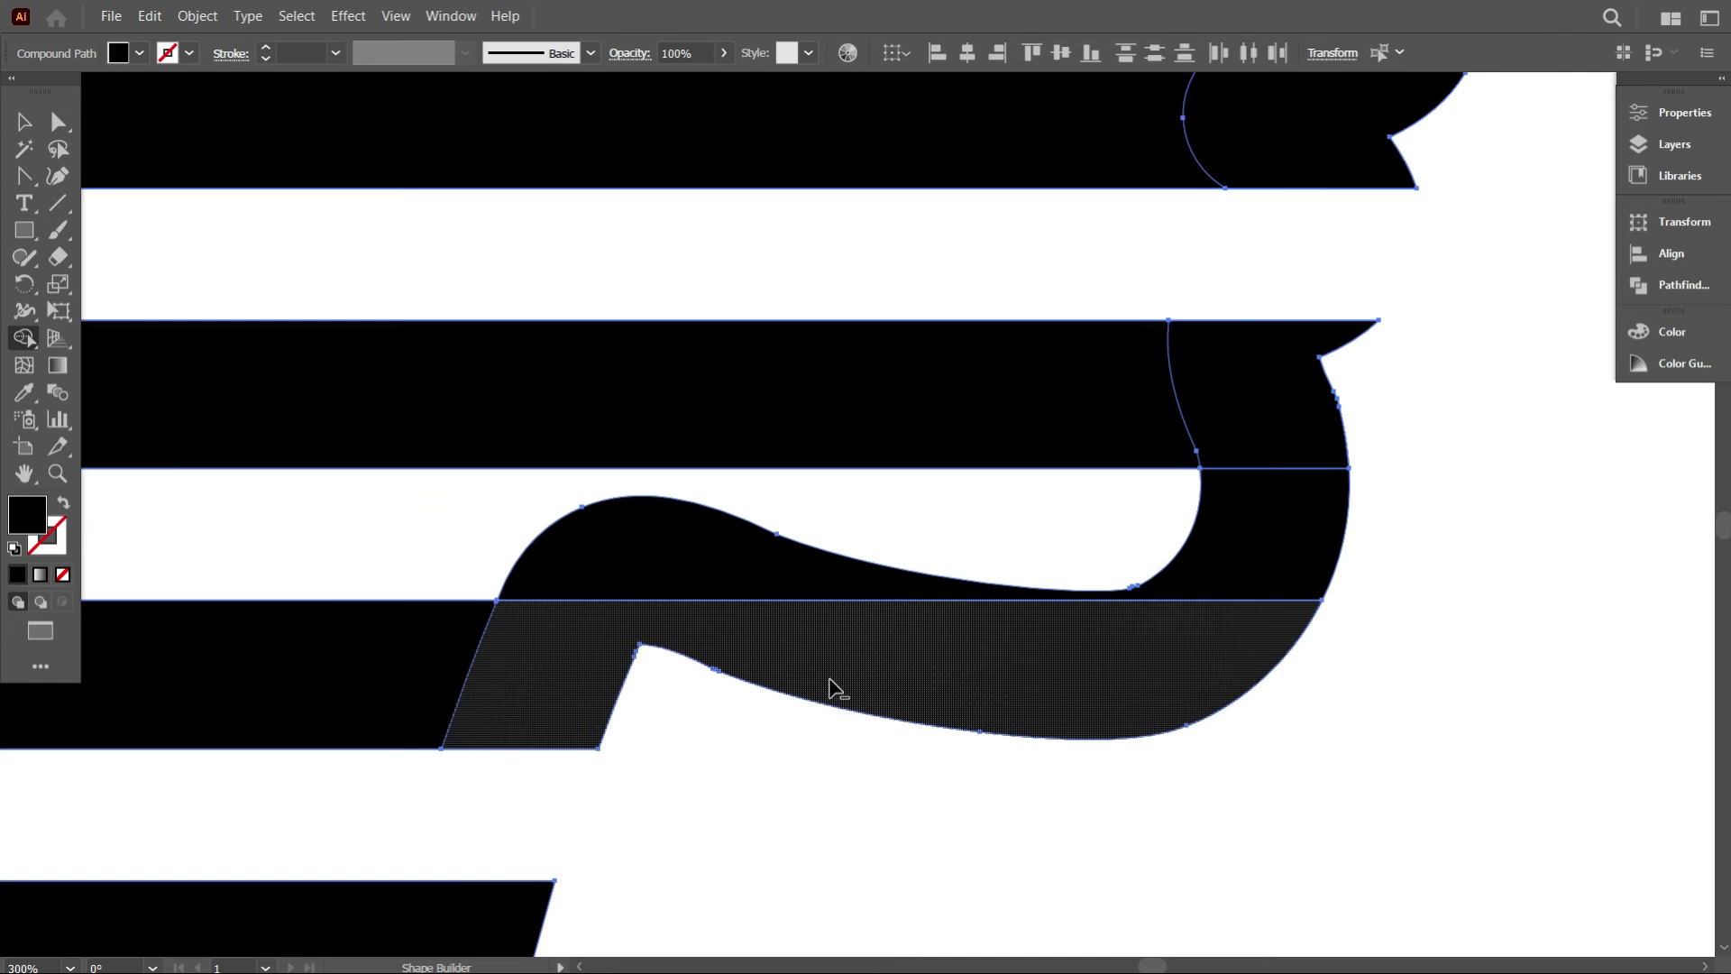
scroll(932, 707, down, 6)
scroll(918, 727, up, 2)
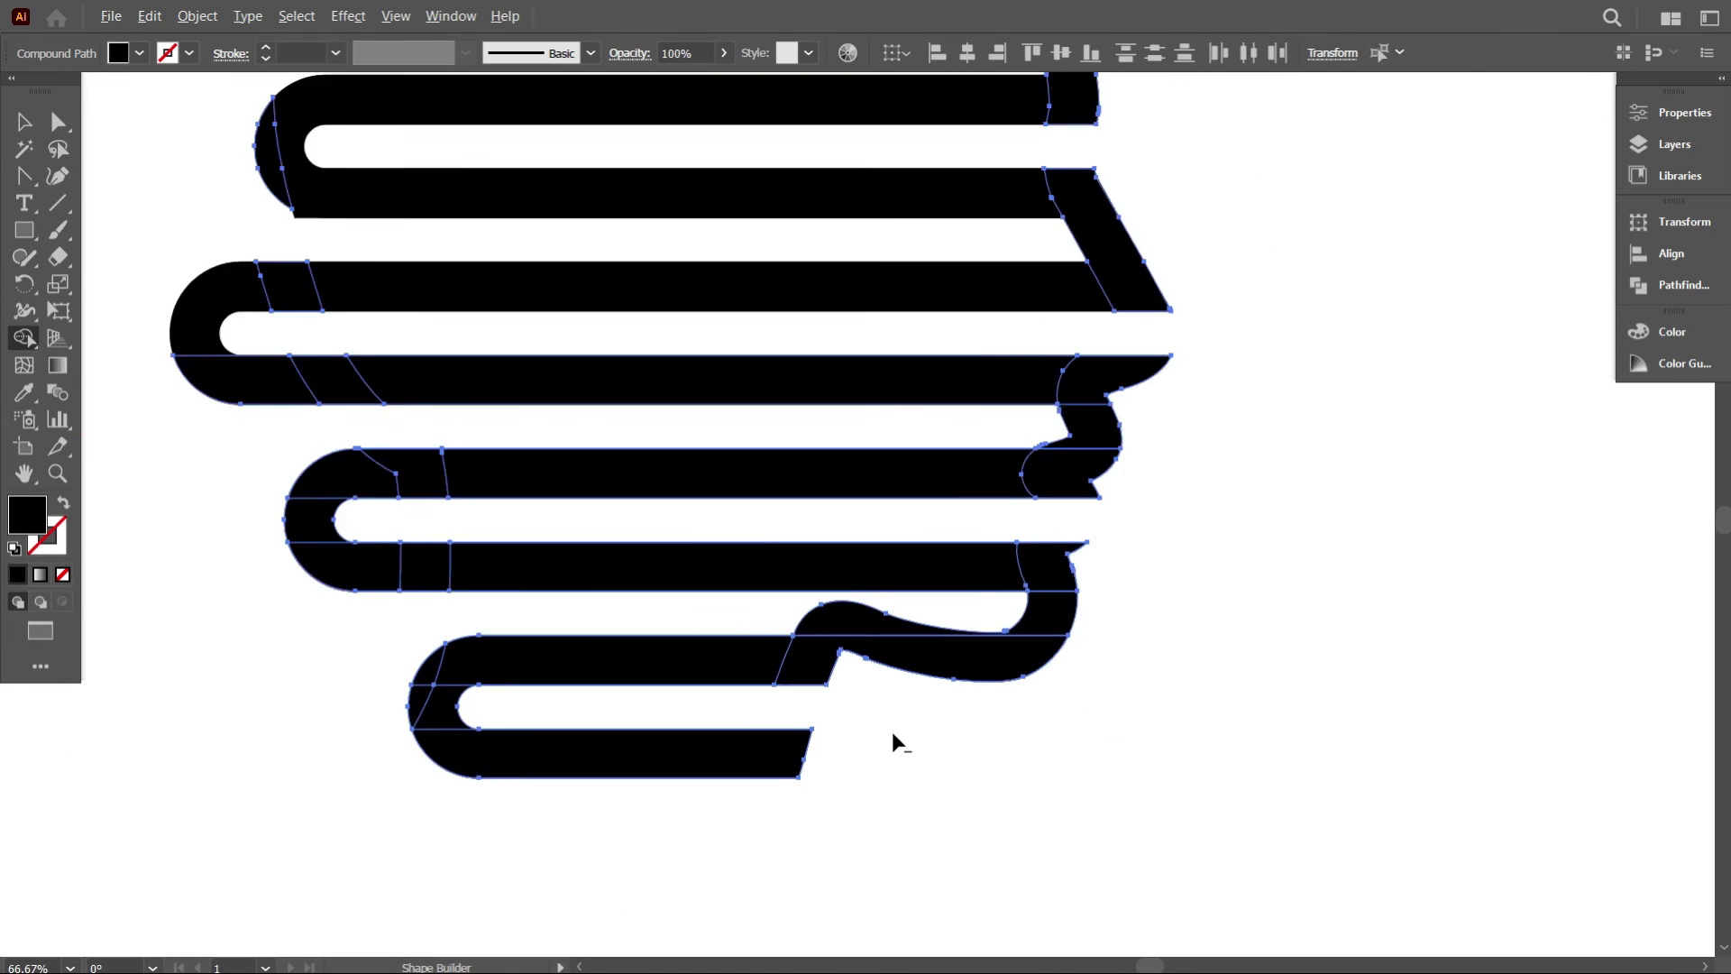
scroll(893, 733, up, 2)
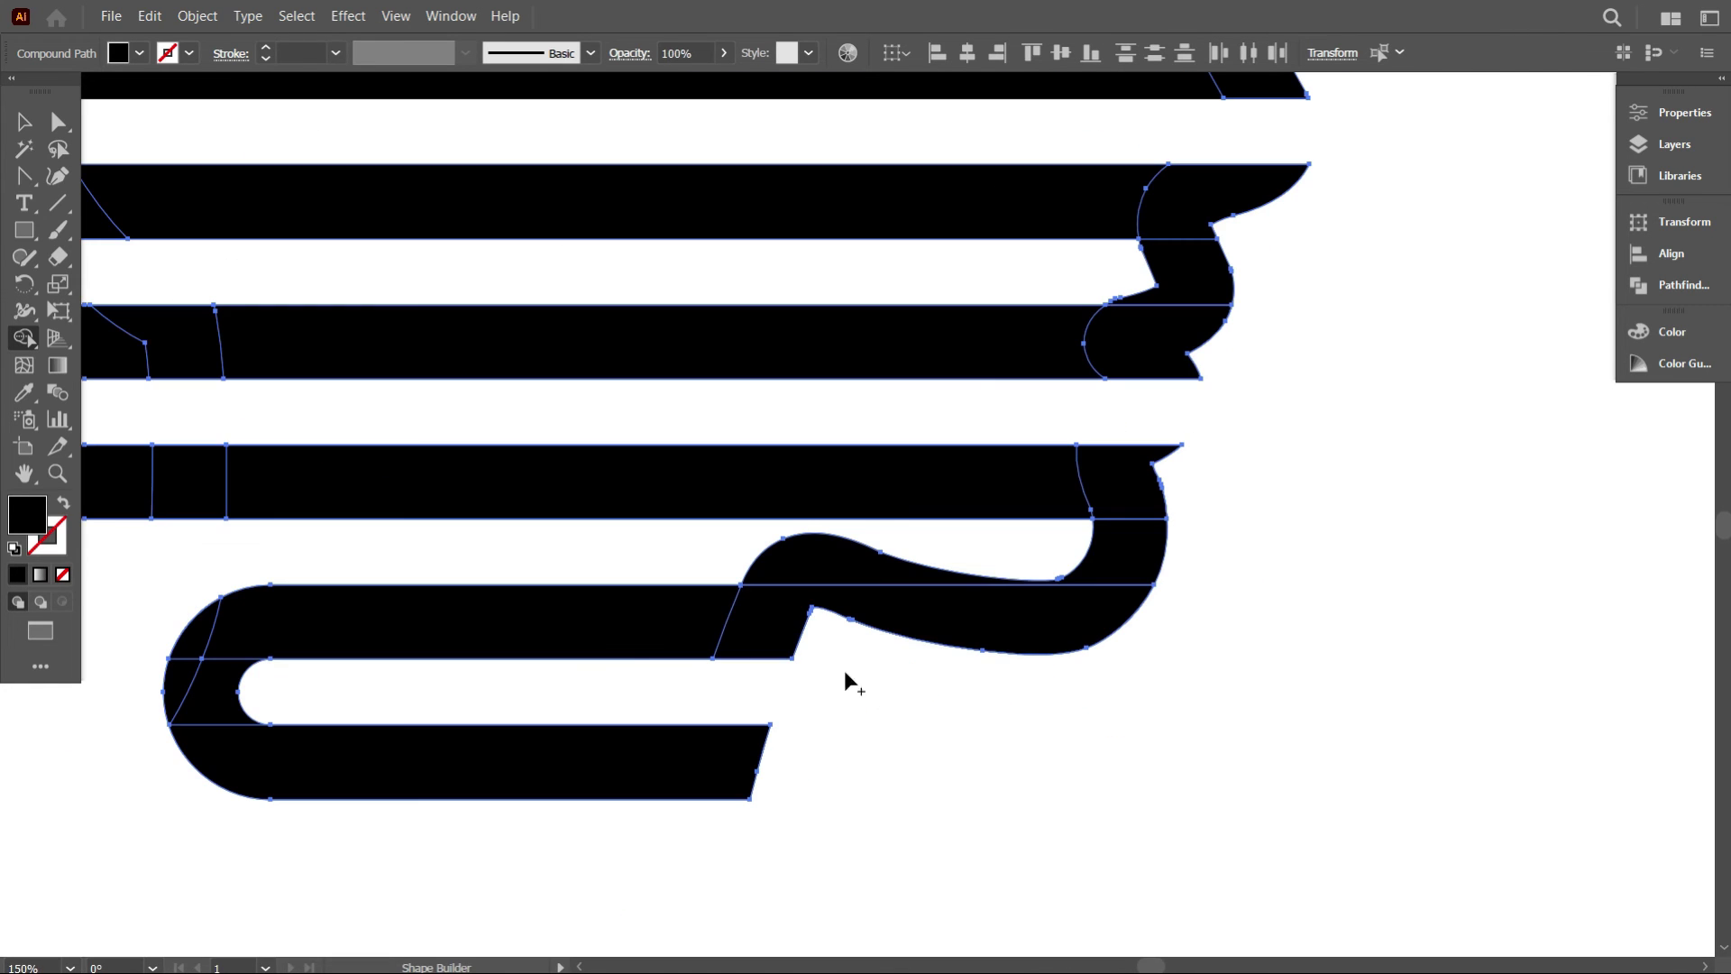
Try to remove the segment joining the lowest strip to the chin with Shape Builder, and restore it.
alt+click(773, 640)
scroll(1037, 758, down, 2)
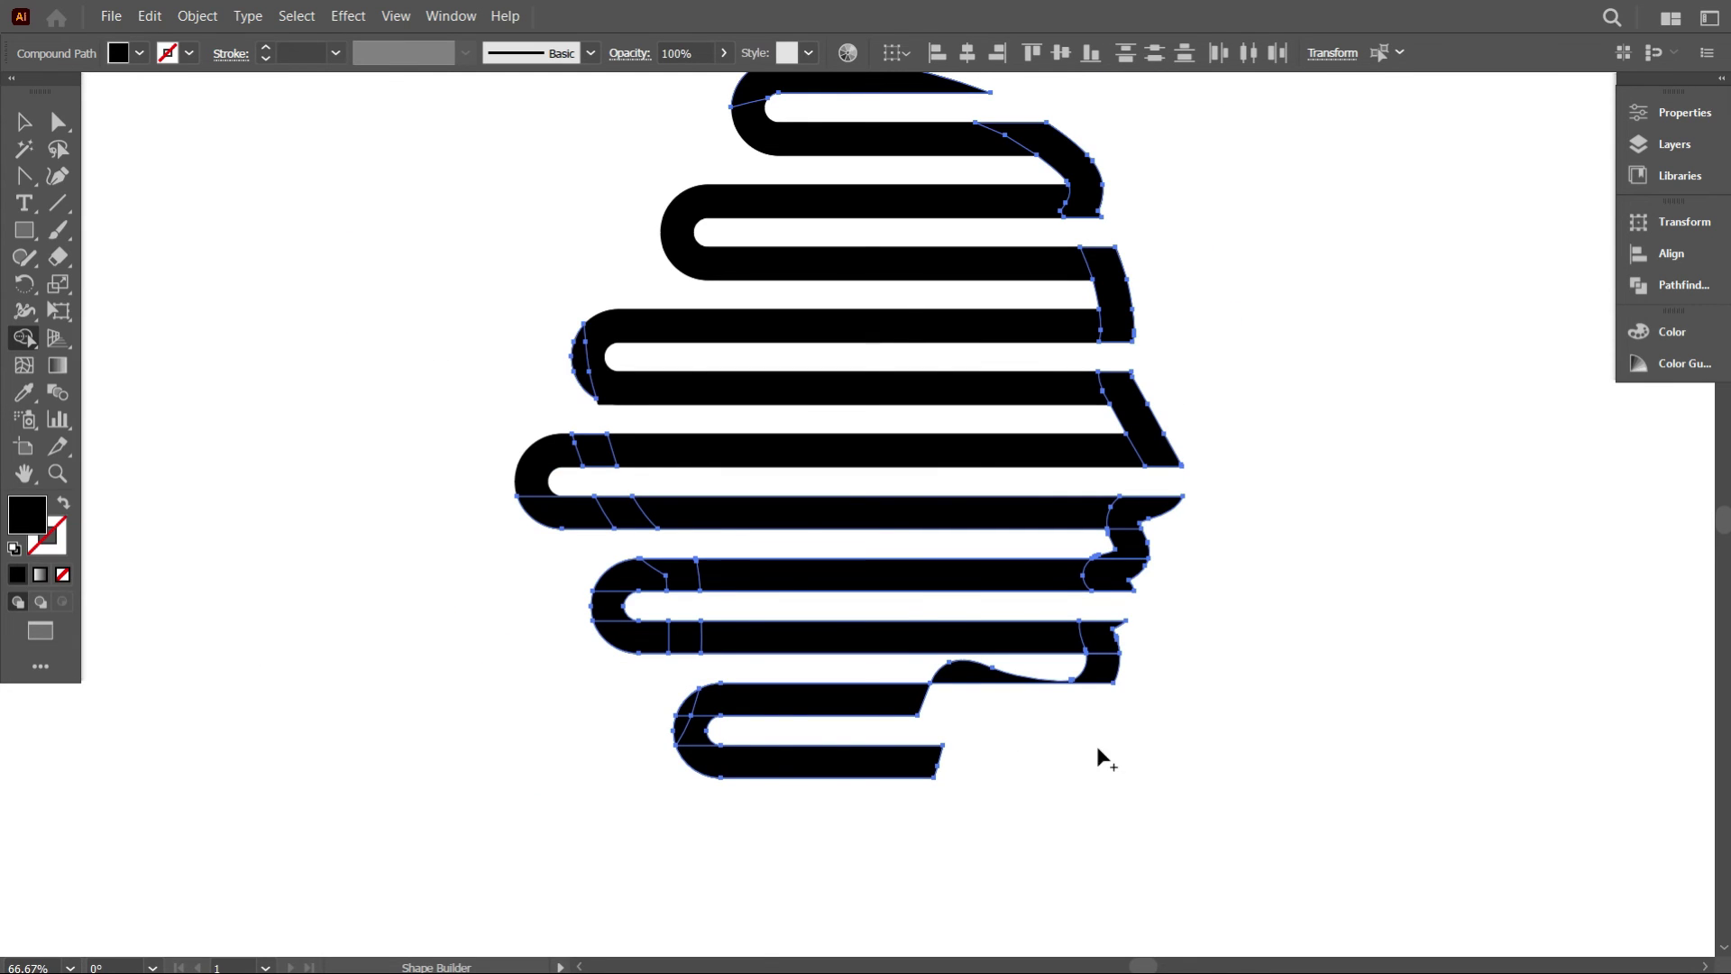
click(23, 123)
click(213, 294)
scroll(541, 487, down, 2)
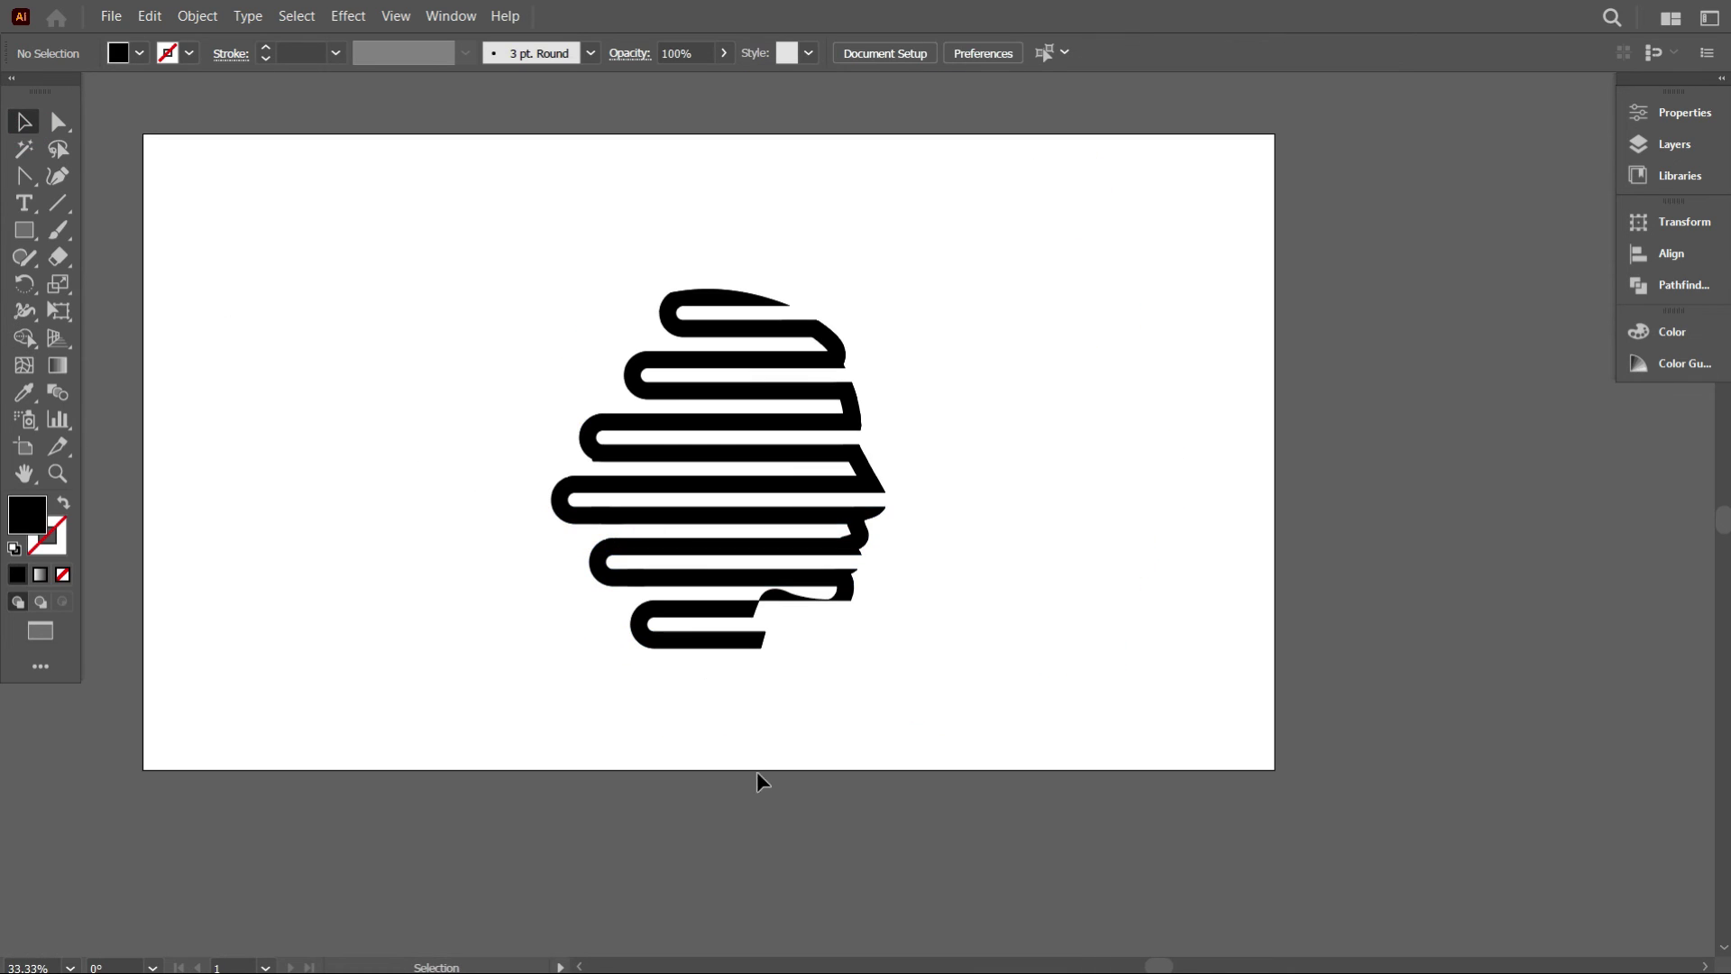
key(ctrl+a)
click(825, 700)
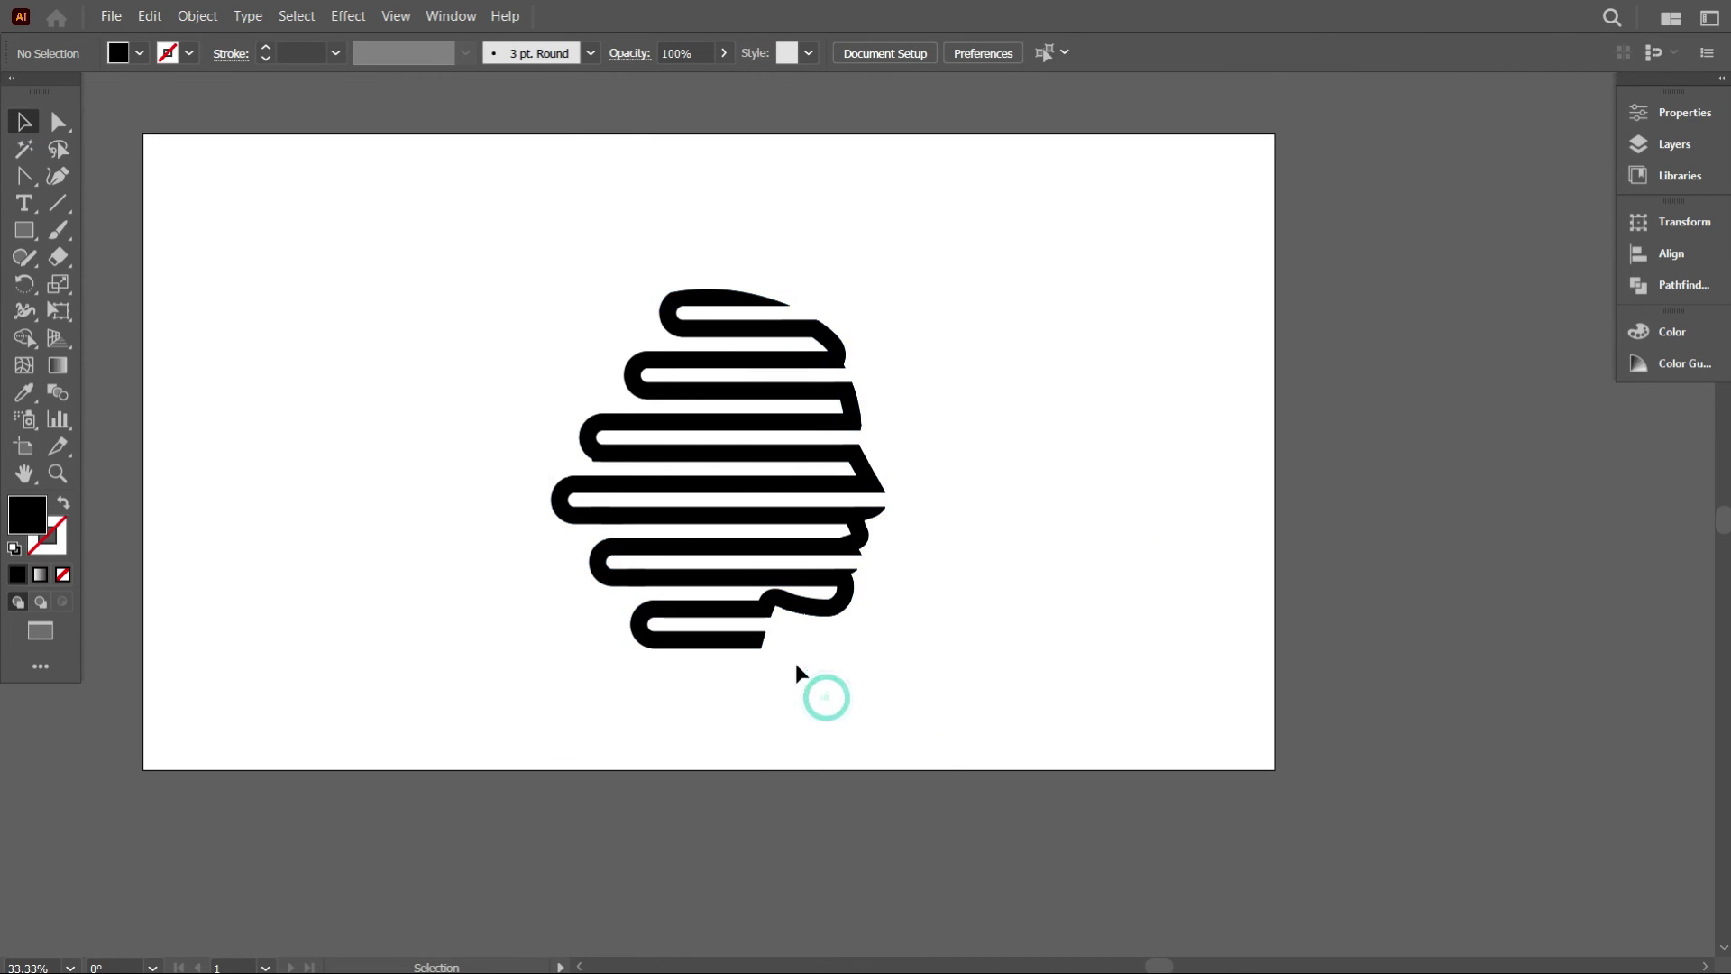
Examine the path edges around the chin and neck up close, and review the complete head graphic.
scroll(802, 665, up, 1)
scroll(805, 662, up, 3)
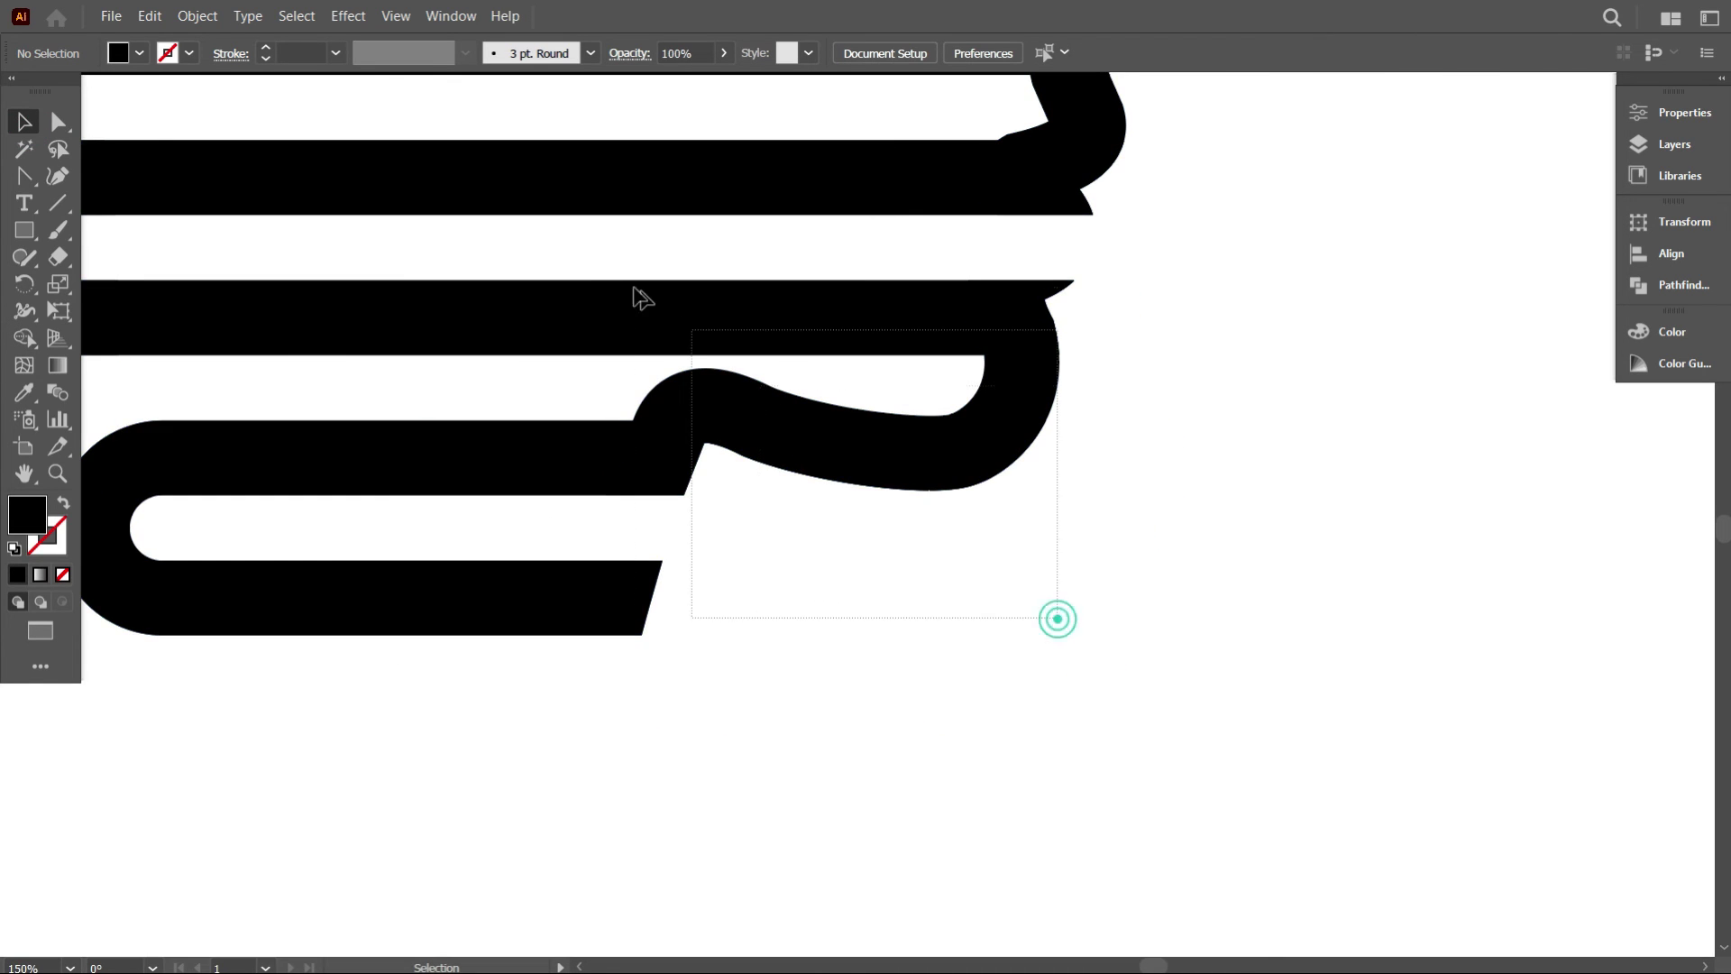
click(818, 582)
scroll(946, 438, up, 3)
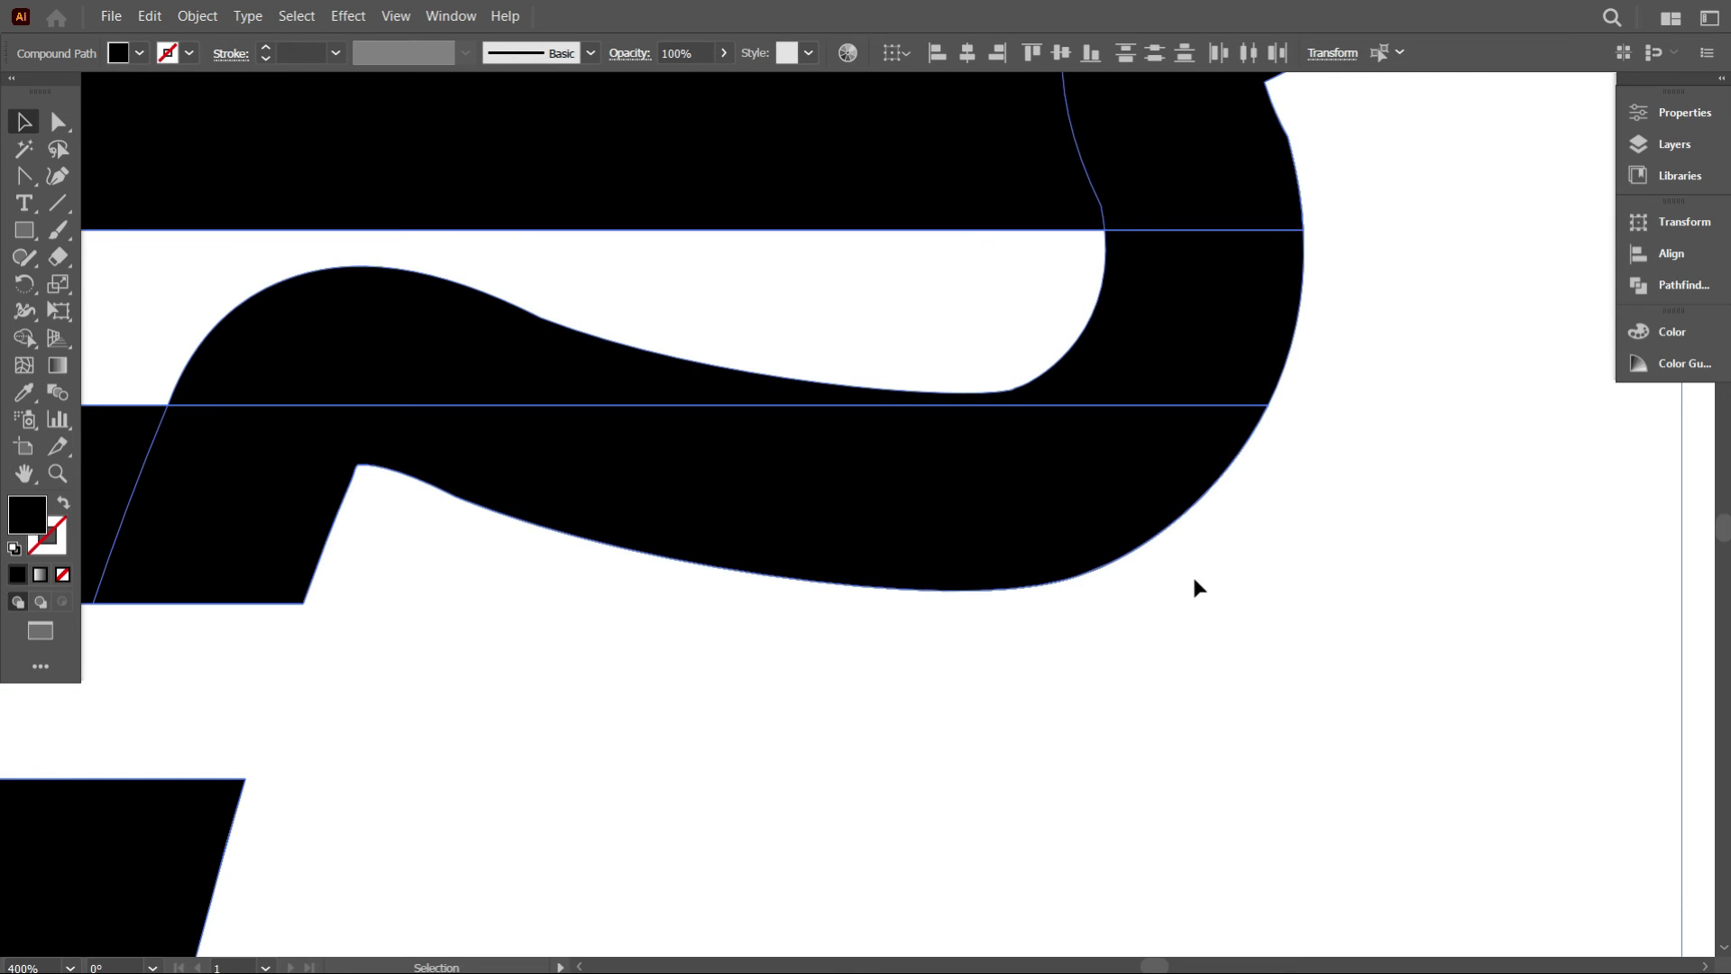
scroll(1236, 617, down, 2)
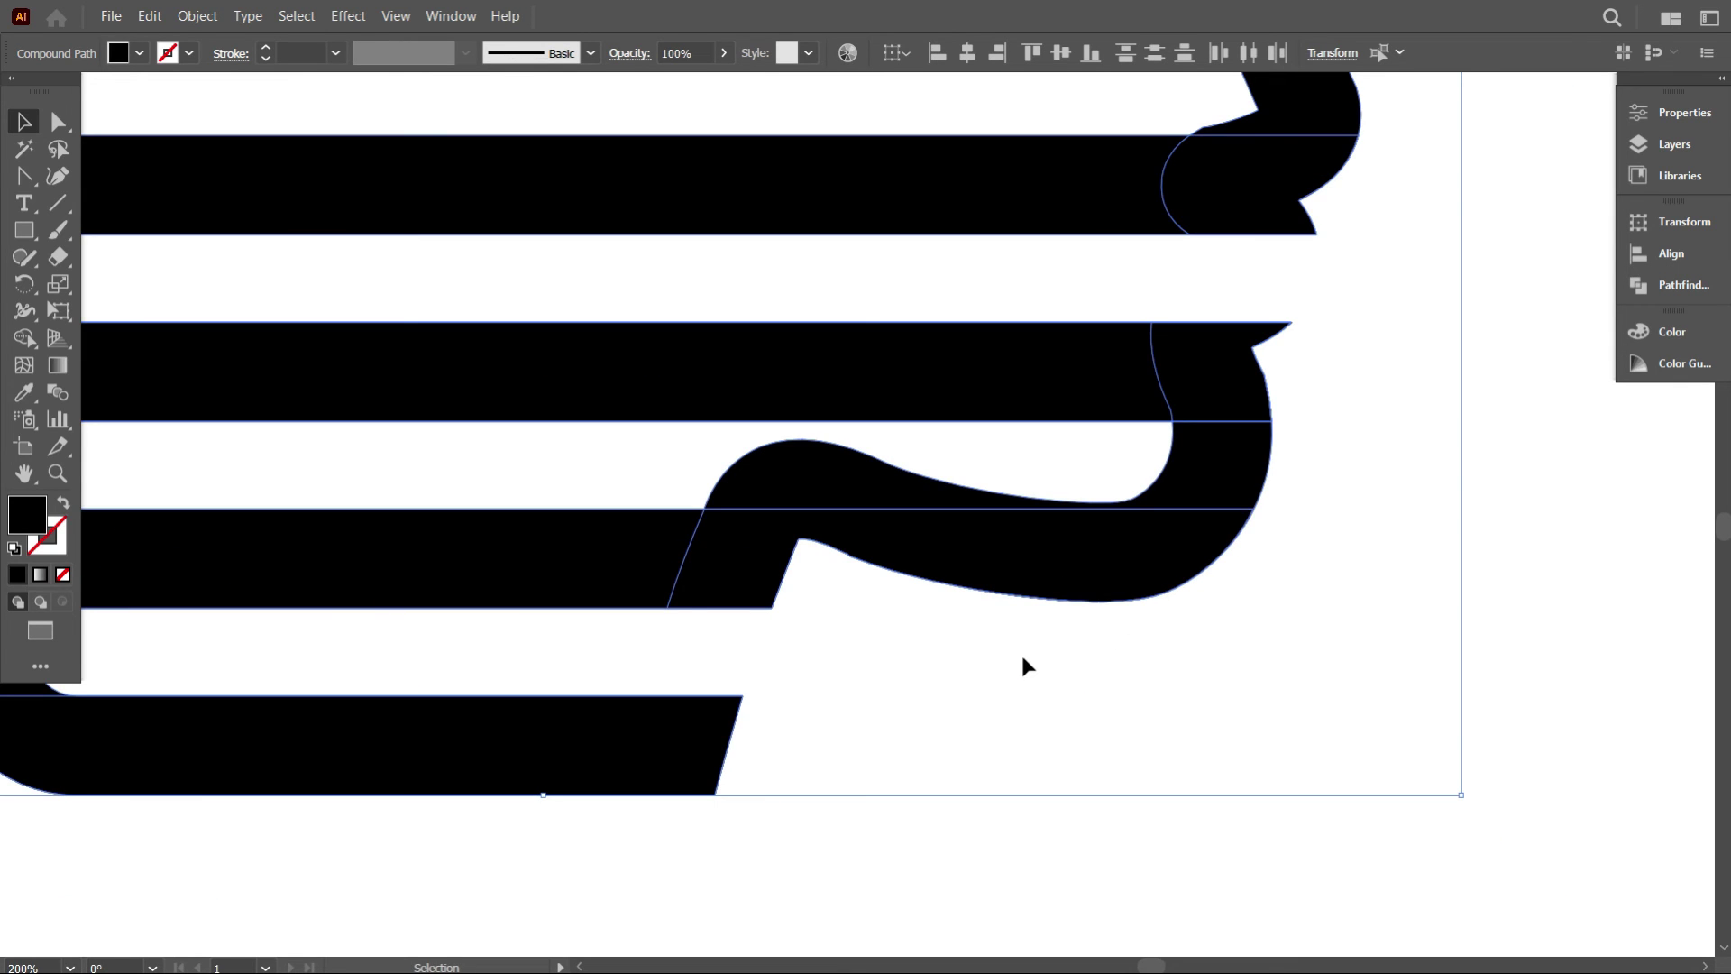
scroll(1014, 667, down, 2)
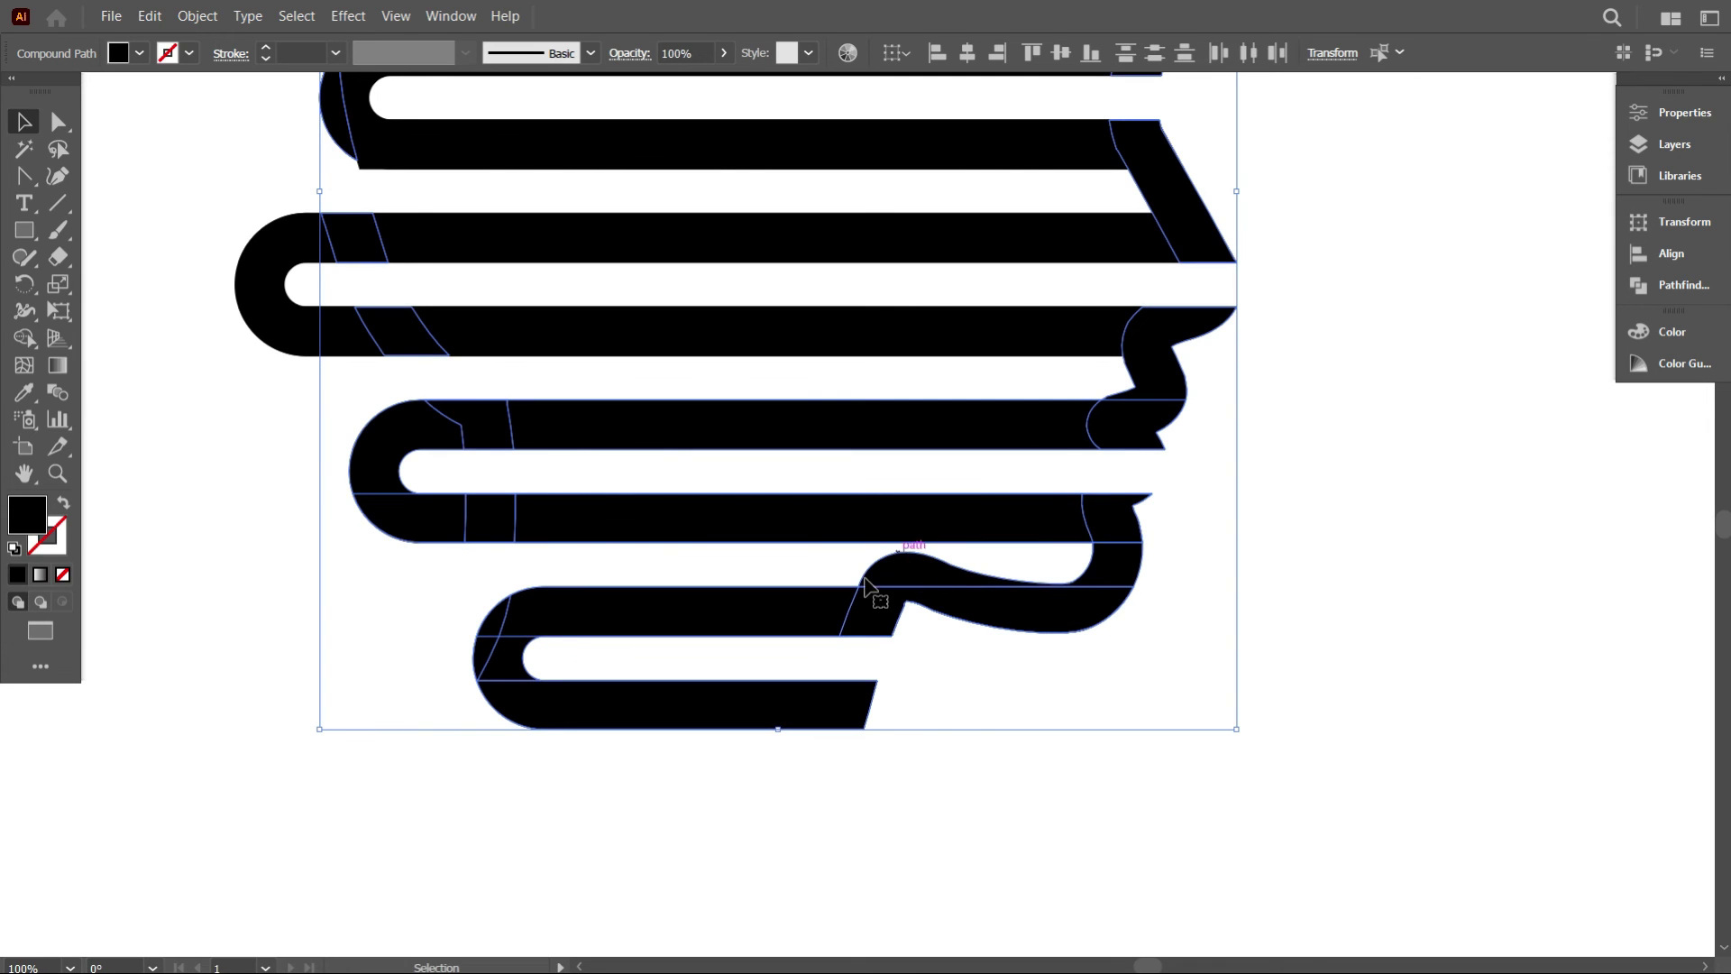
scroll(967, 757, down, 2)
click(961, 755)
scroll(899, 722, down, 3)
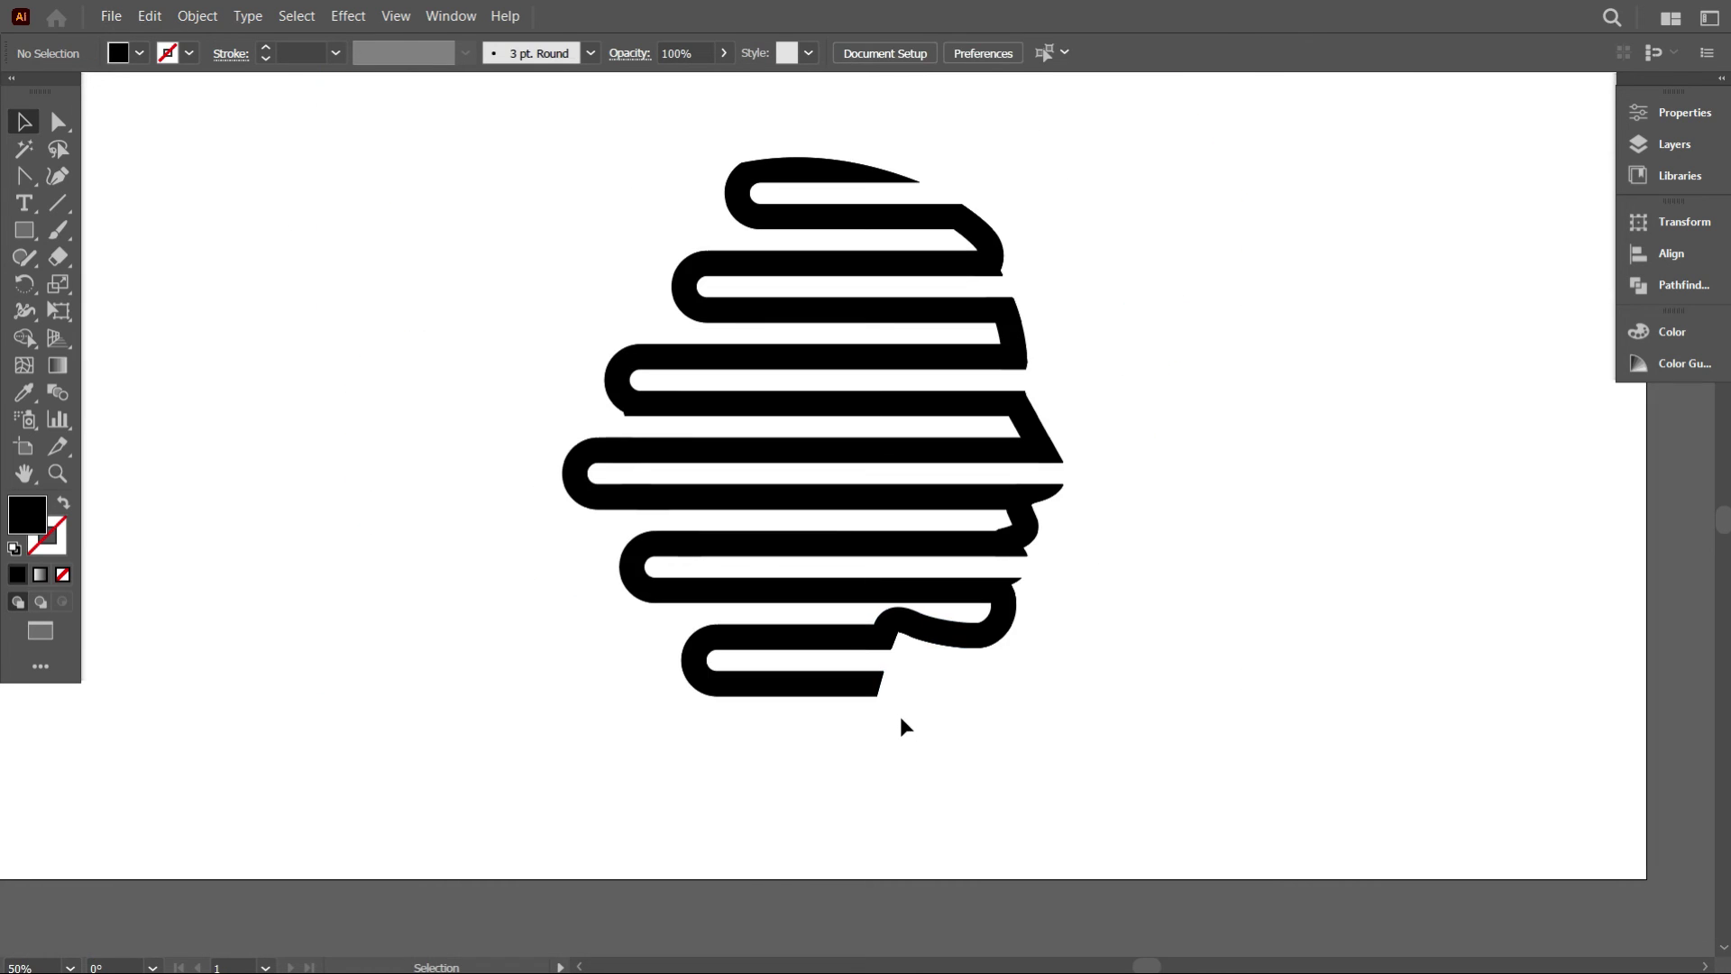
scroll(900, 716, down, 1)
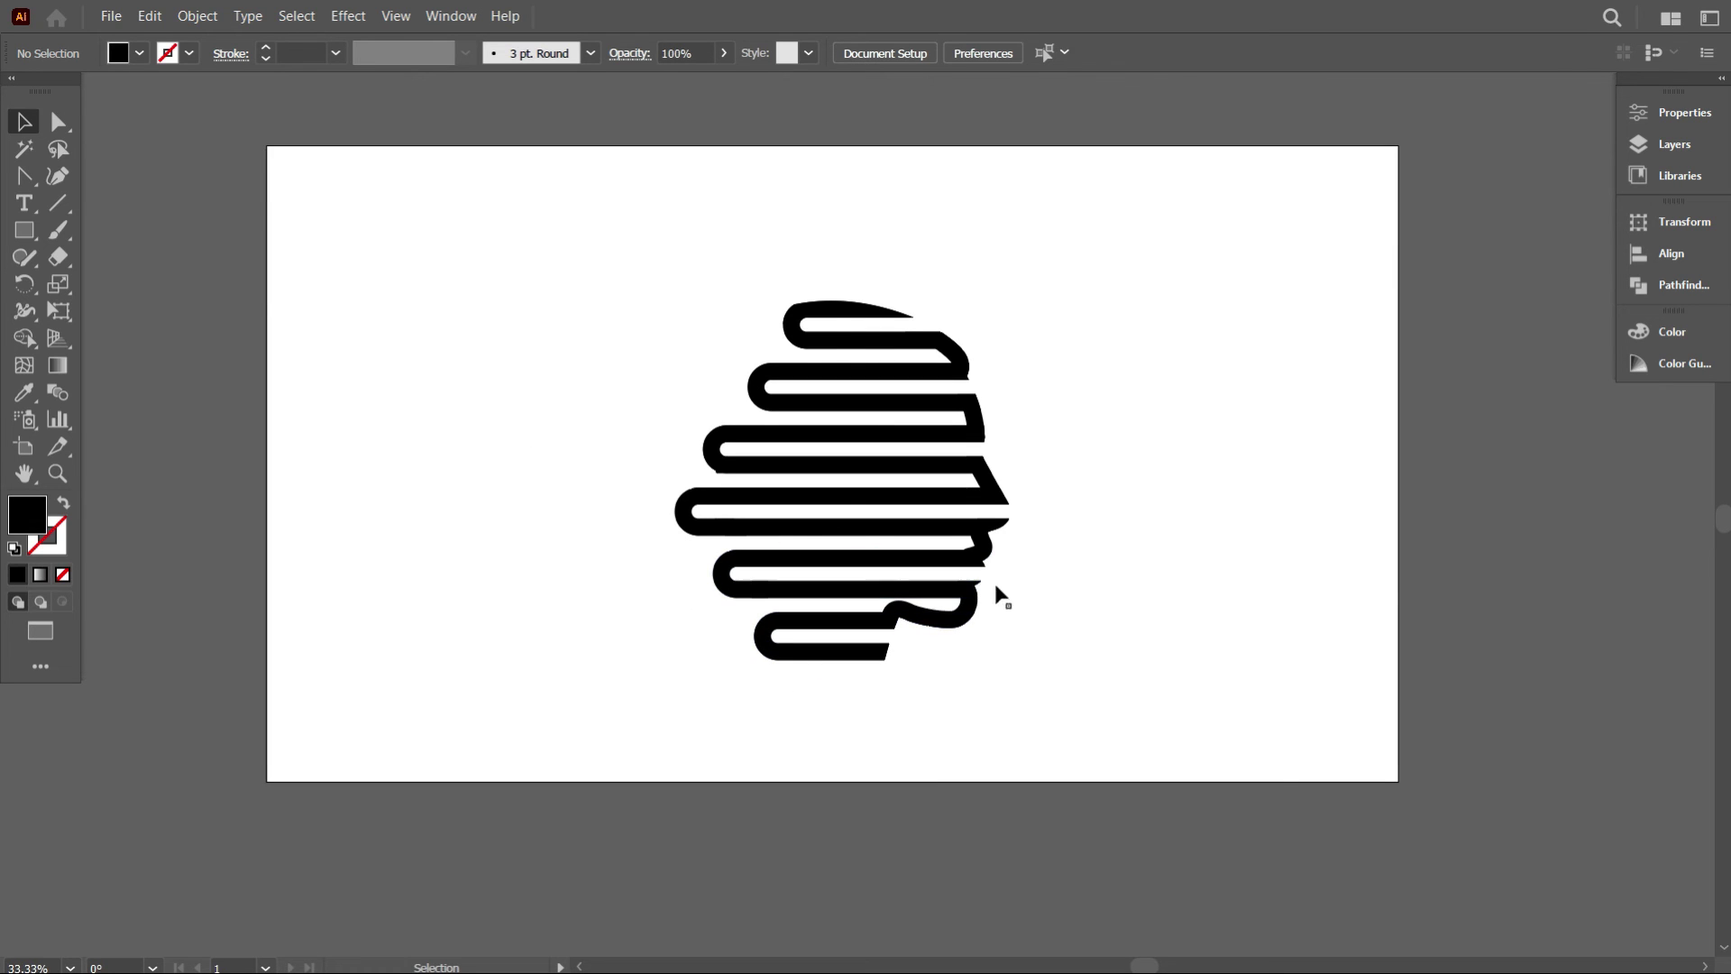
scroll(996, 587, down, 1)
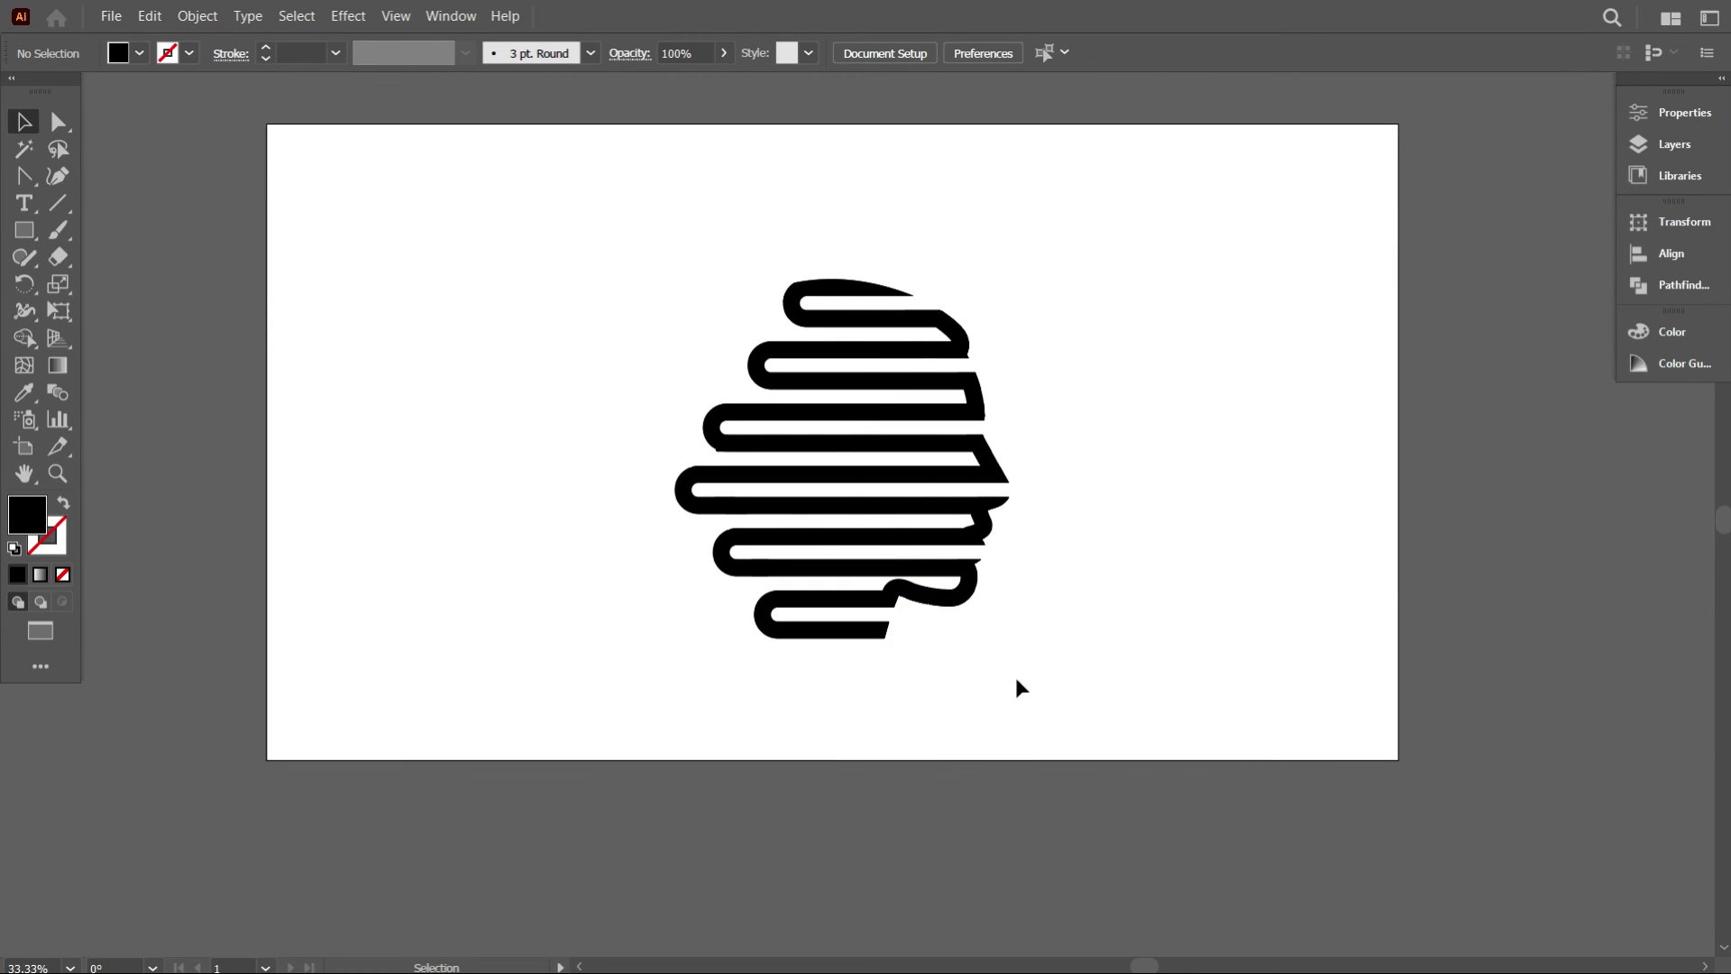
Select the head artwork and examine the overlapping segments at the strips' rounded ends and the chin with Shape Builder.
scroll(972, 358, up, 3)
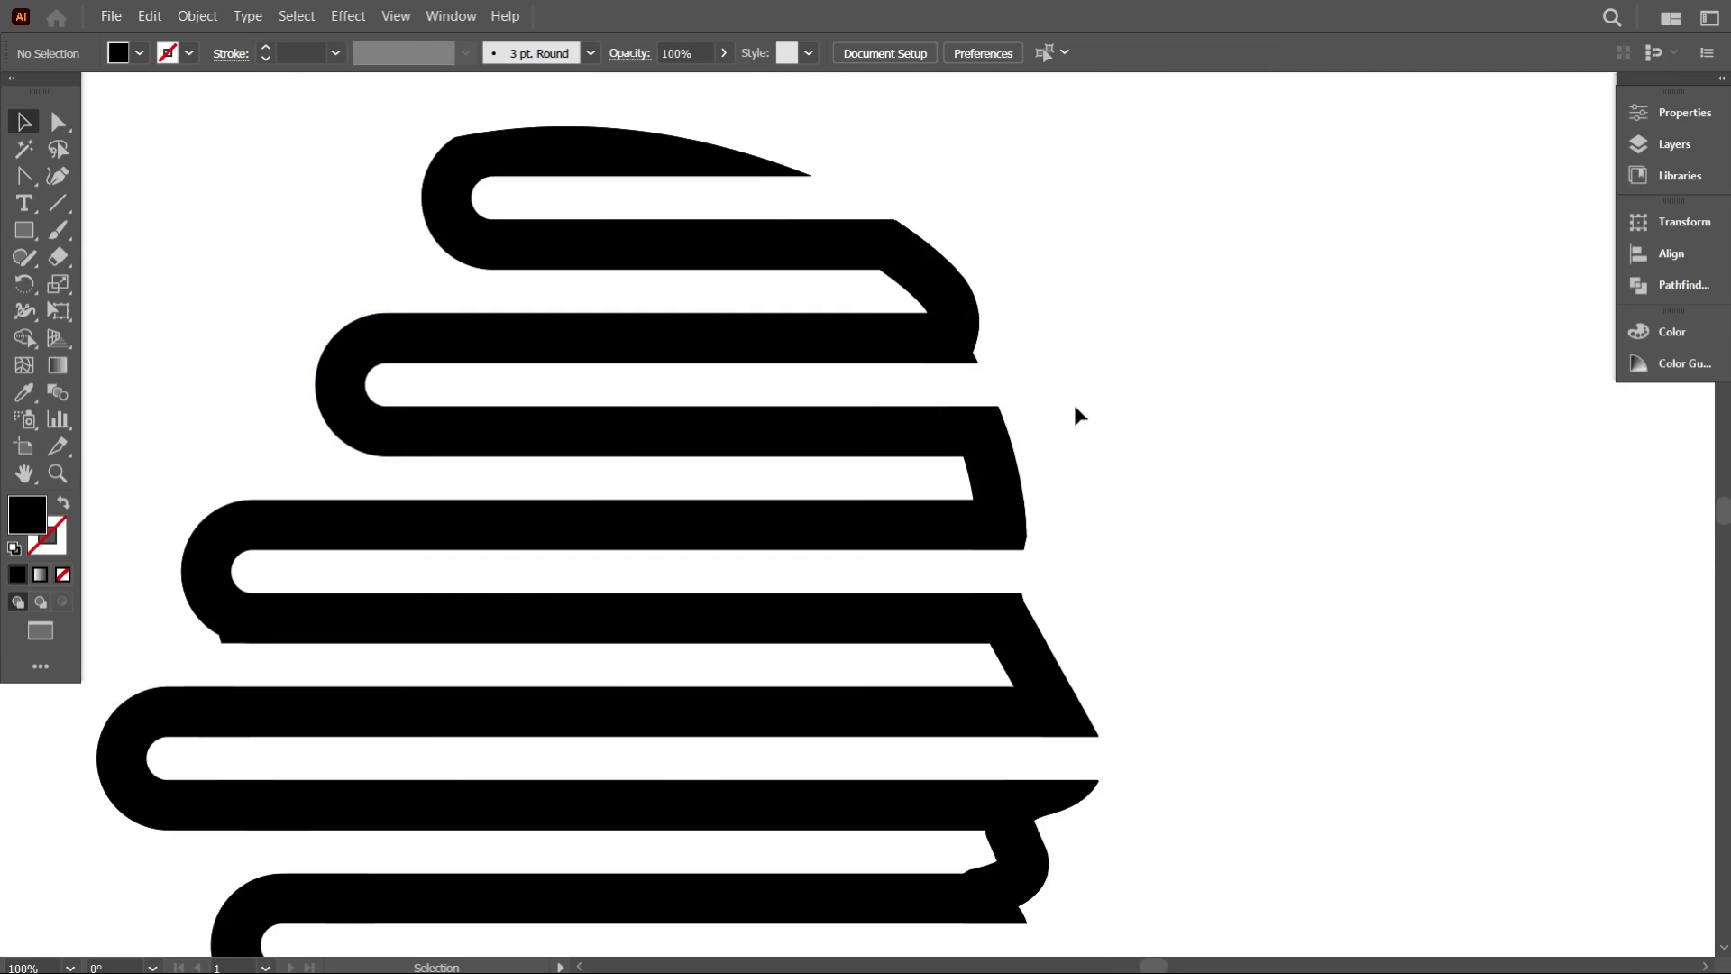
scroll(1001, 424, down, 2)
drag(553, 220, 1009, 808)
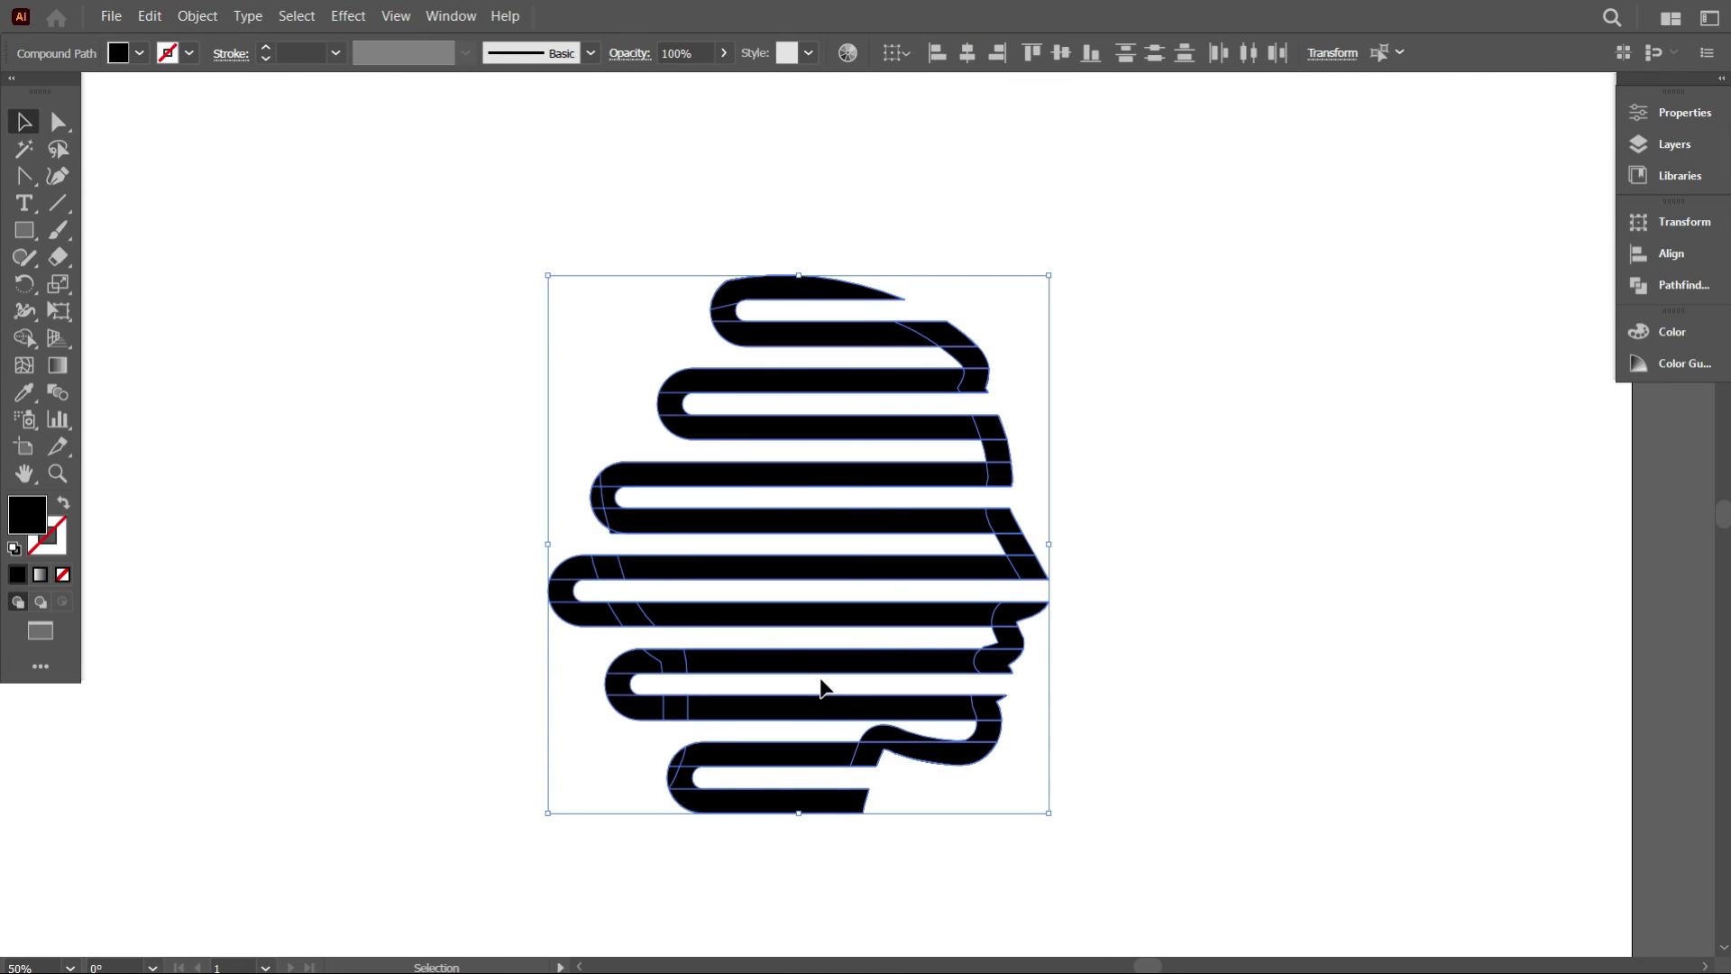
scroll(1024, 379, up, 3)
scroll(1043, 436, down, 3)
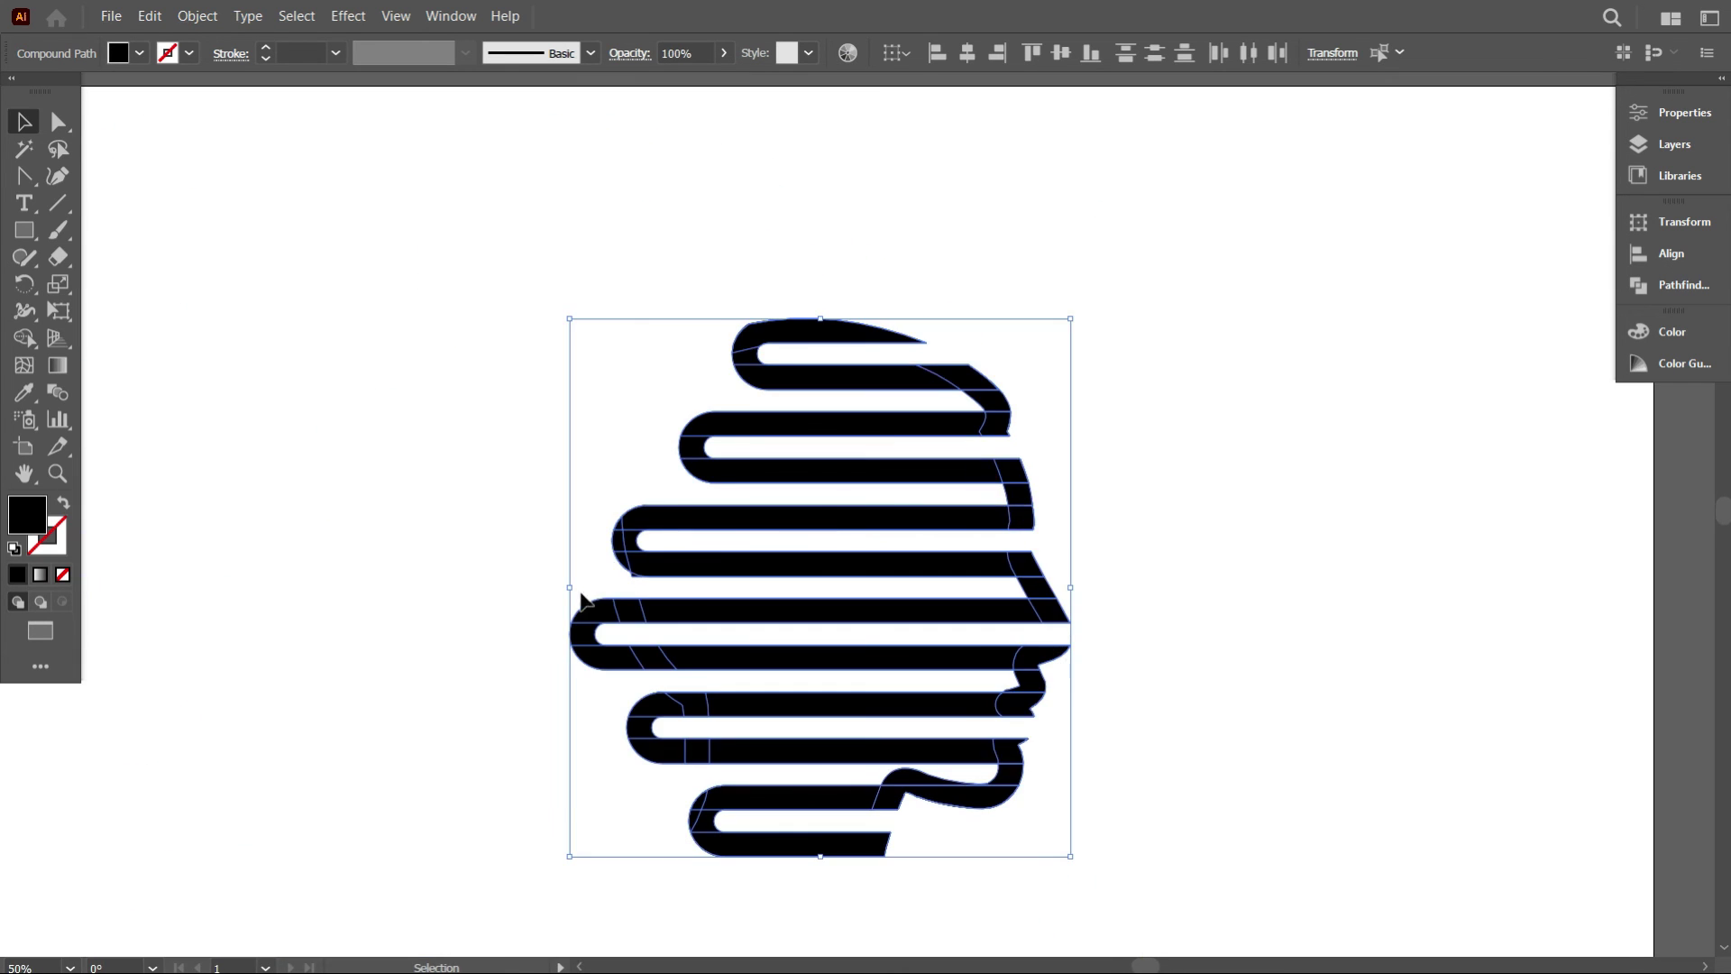
scroll(796, 497, up, 4)
scroll(796, 496, up, 2)
click(24, 337)
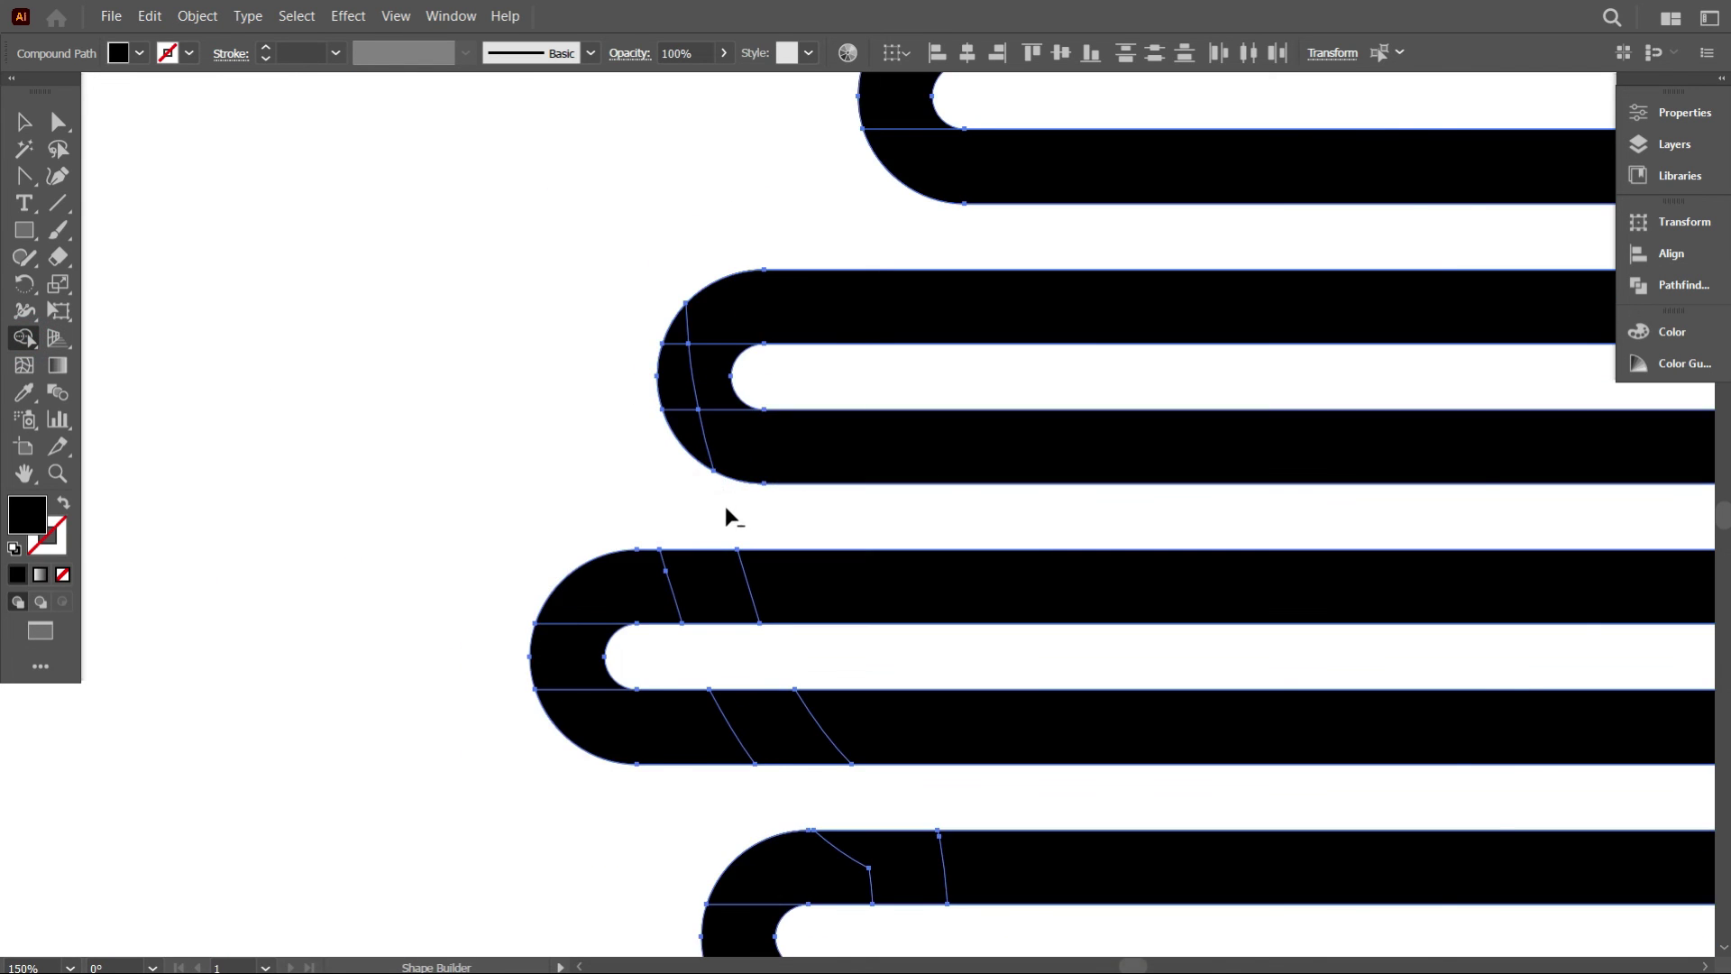
scroll(725, 506, down, 5)
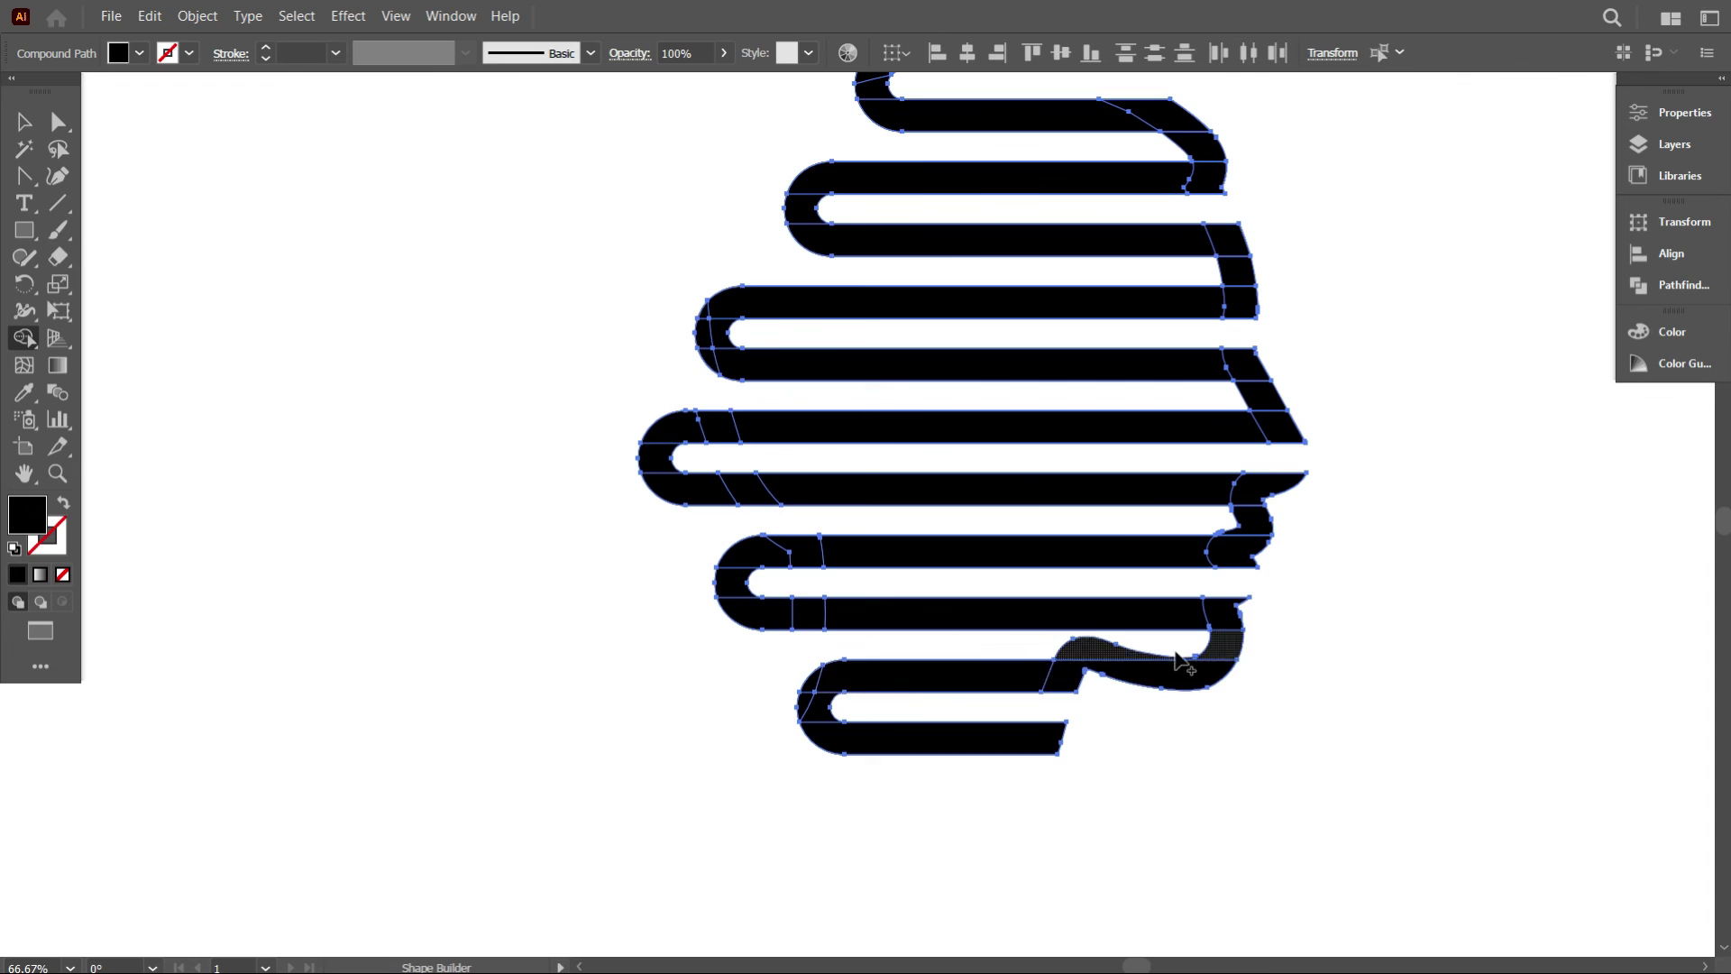
scroll(803, 658, down, 1)
click(25, 120)
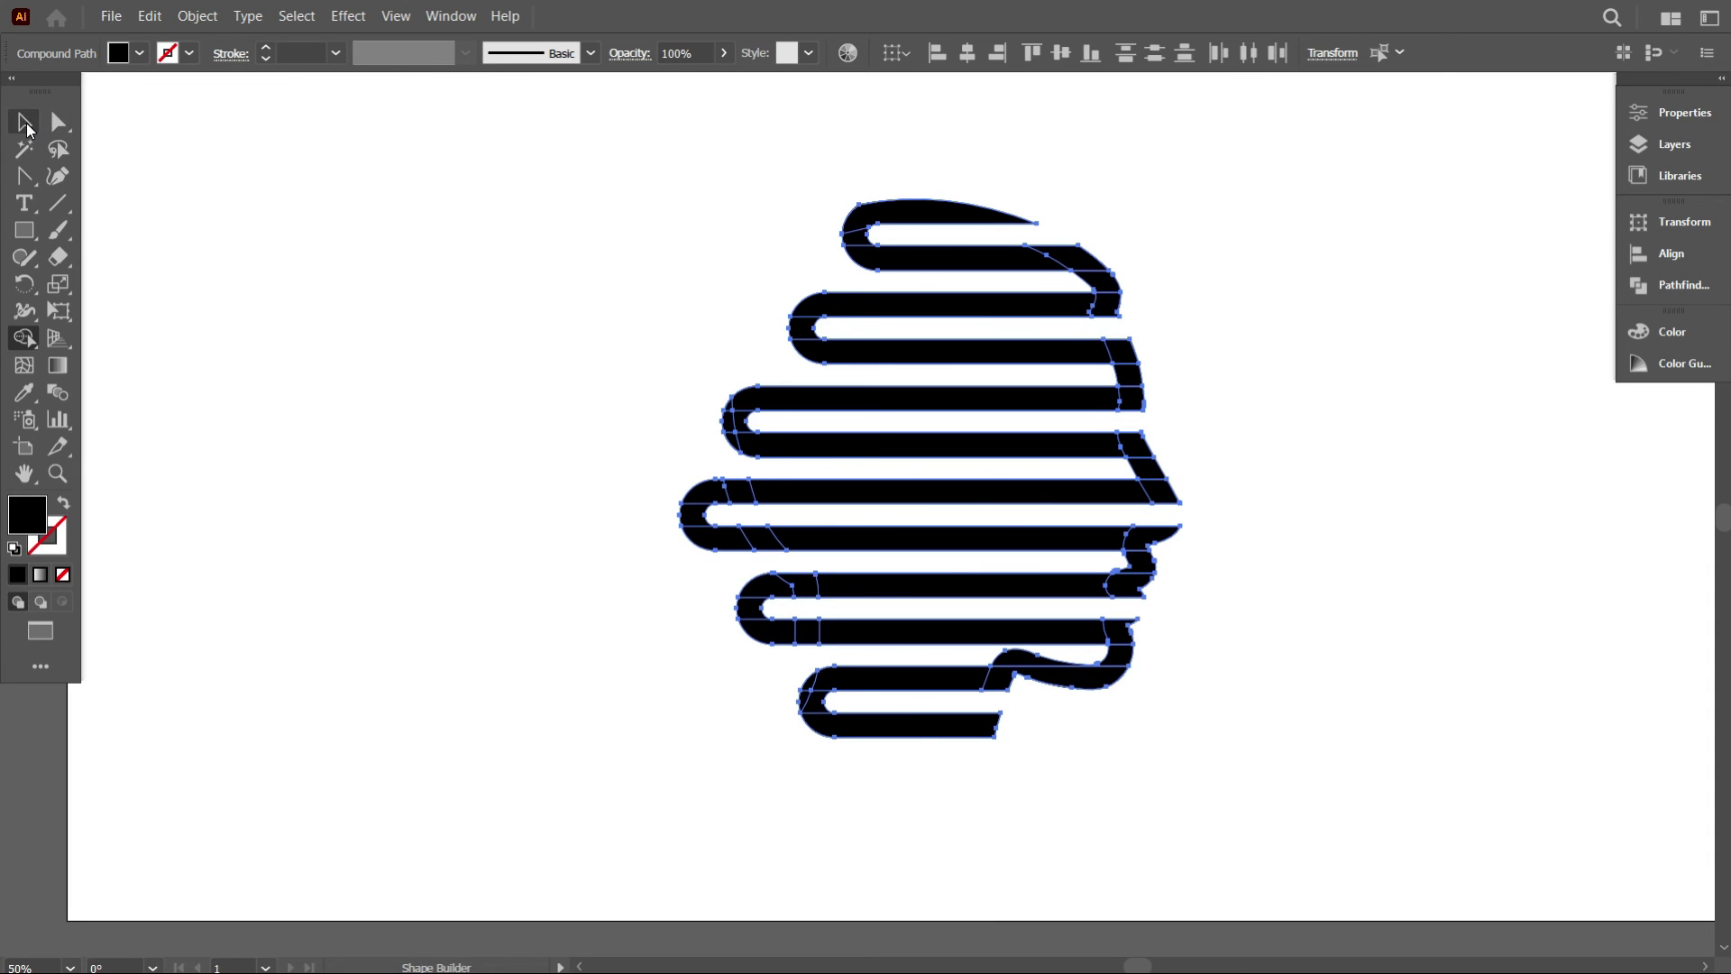
click(259, 270)
scroll(469, 532, up, 1)
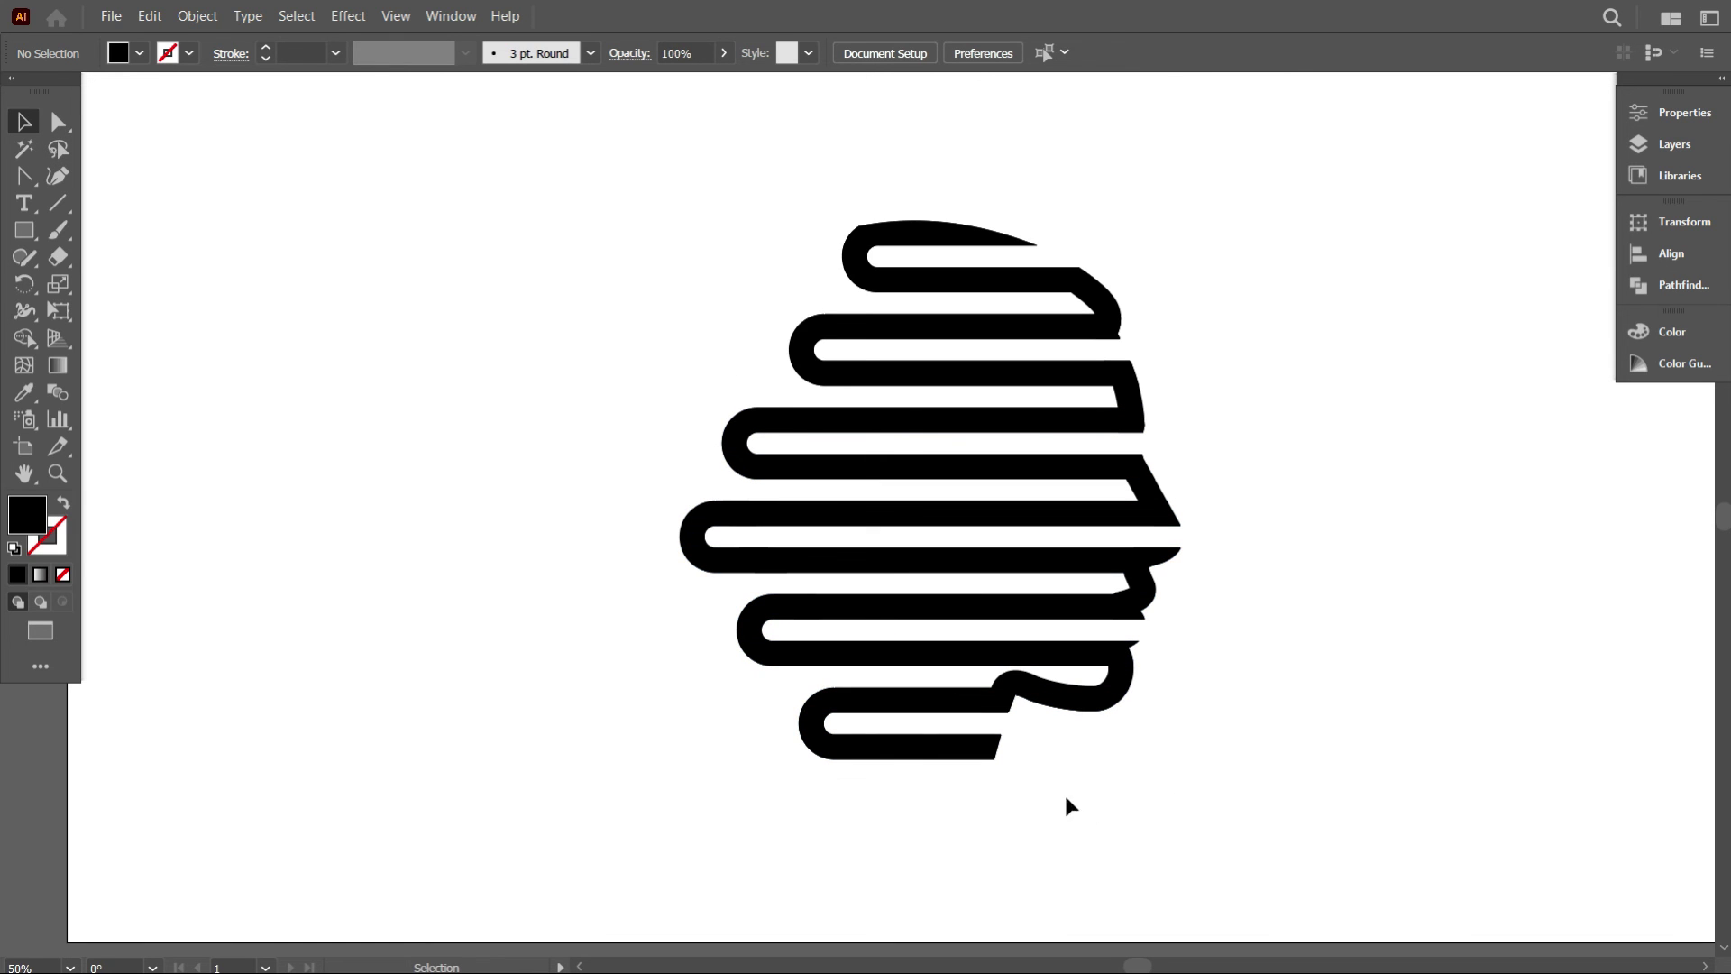
Lengthen the second and third strips from the top by moving their rounded-end anchor points outward, away from the face.
click(58, 121)
drag(760, 303, 850, 397)
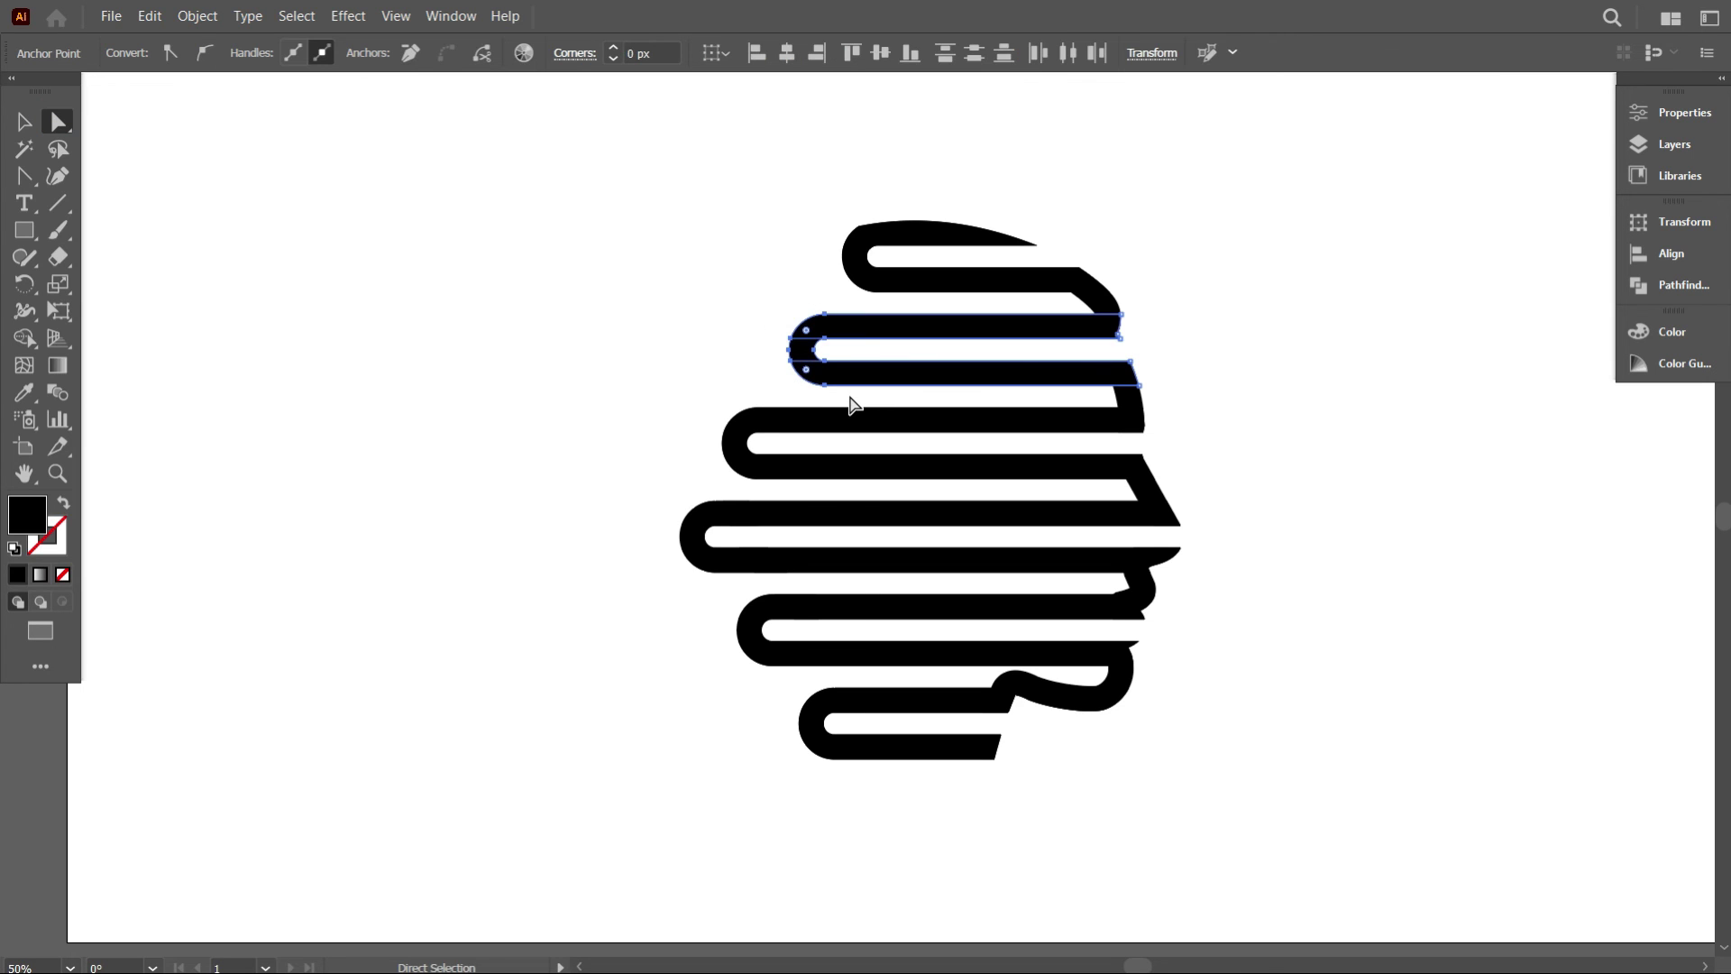
key(Left)
key(Left)
key(Left)
key(Left)
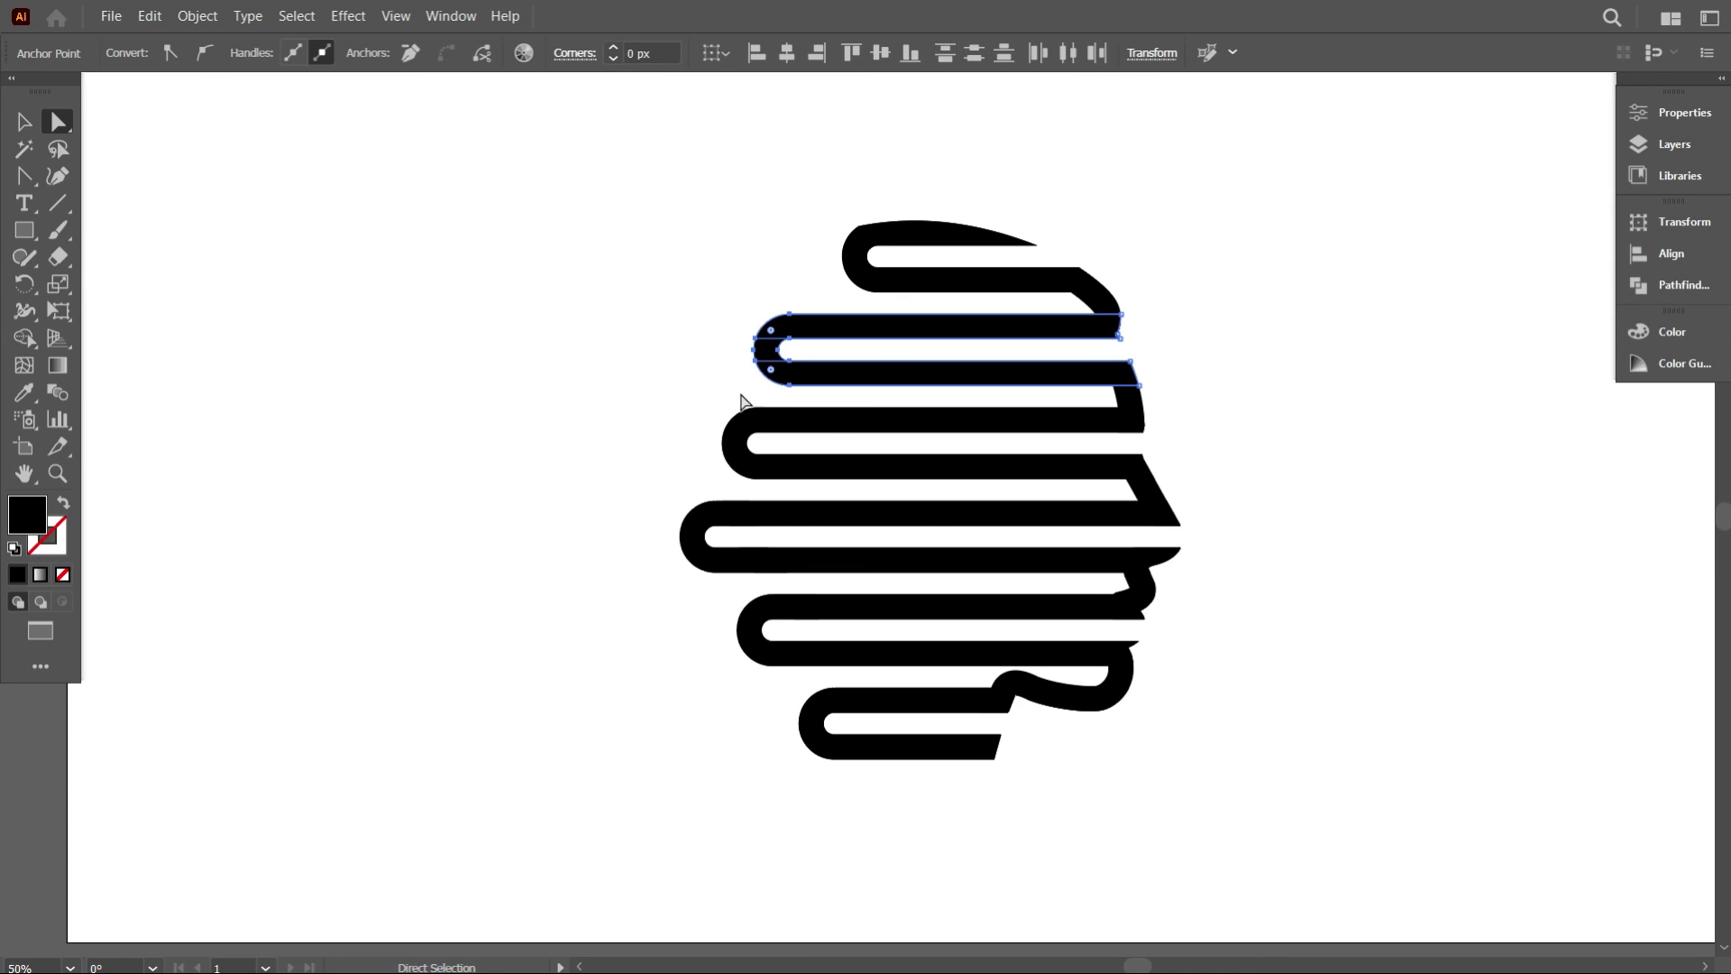
click(676, 424)
scroll(704, 450, down, 1)
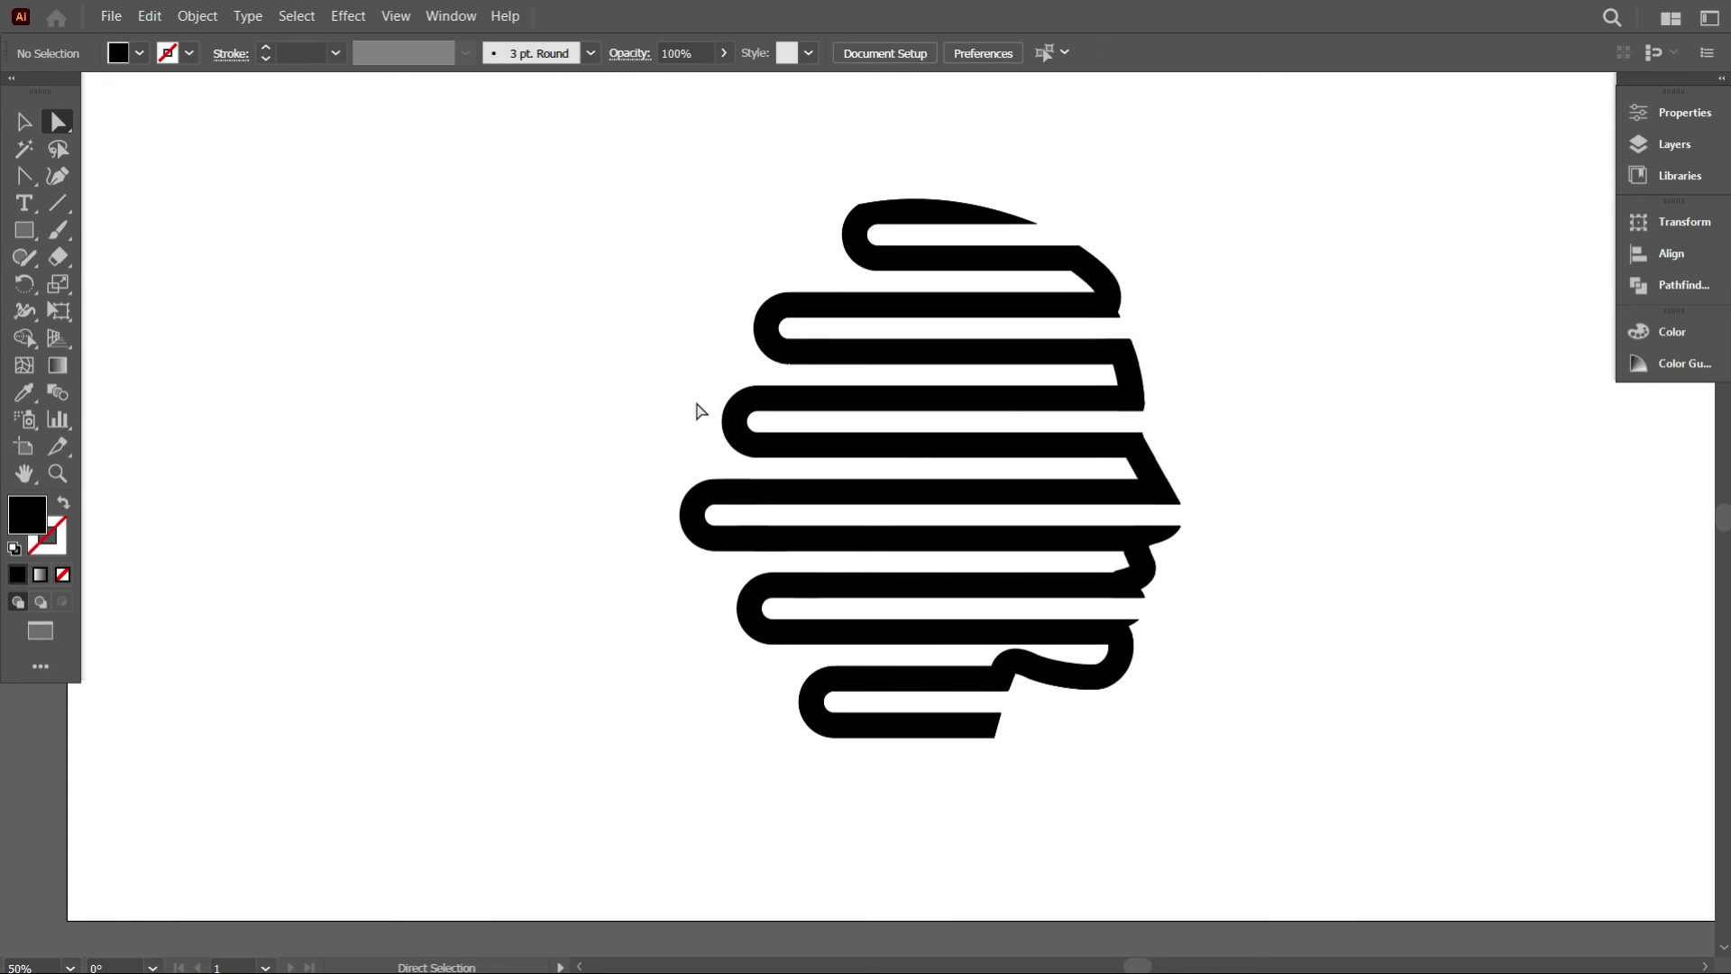
drag(713, 378, 792, 472)
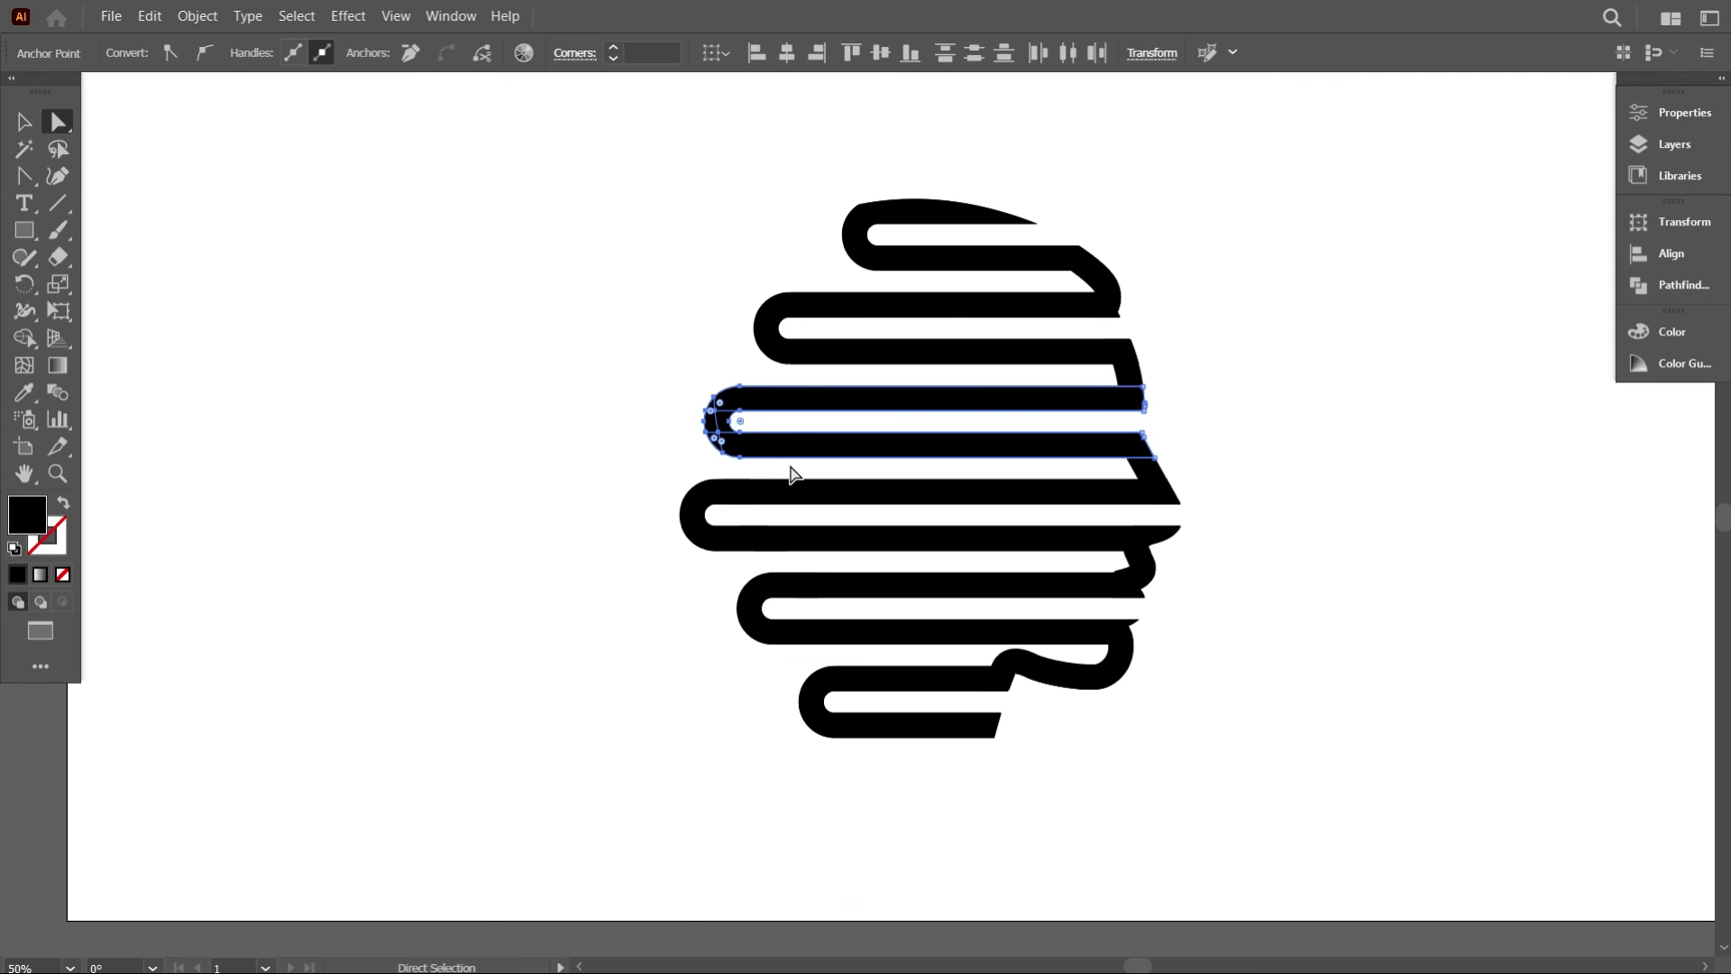
click(610, 499)
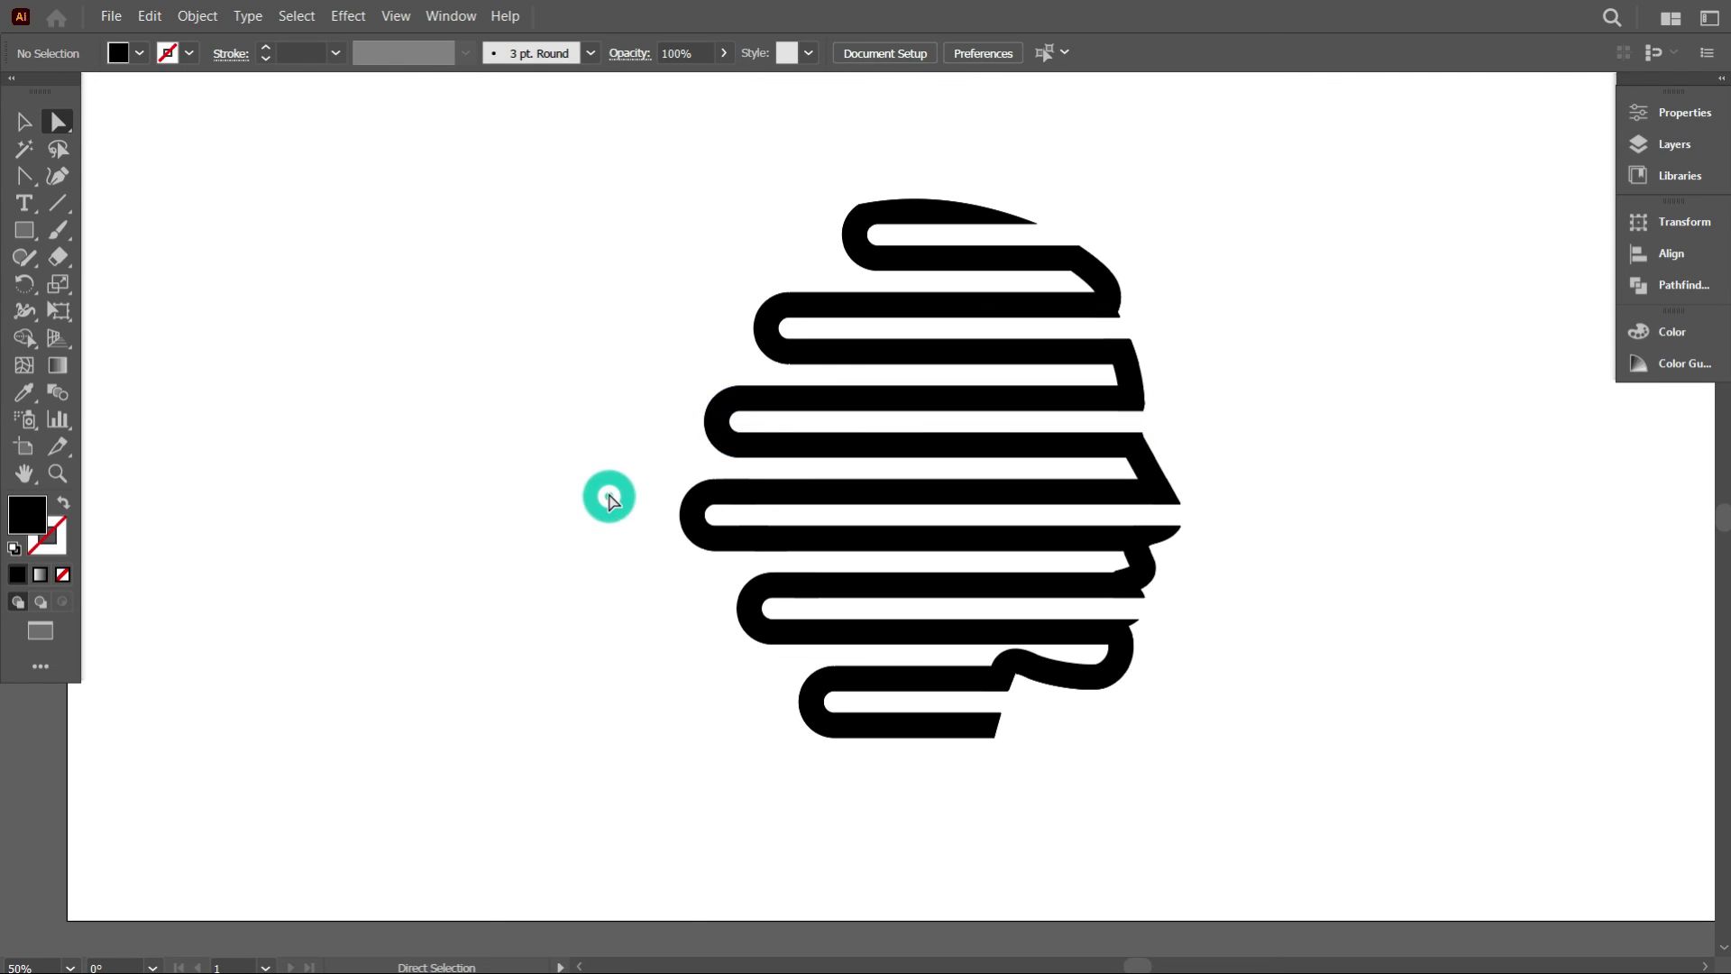
Extend the fourth strip slightly at the back of the head by moving its rounded-end anchor points outward.
drag(756, 451, 762, 561)
key(shift+Left)
key(shift+Left)
key(shift+Left)
key(shift+Left)
key(shift+Left)
key(shift+Left)
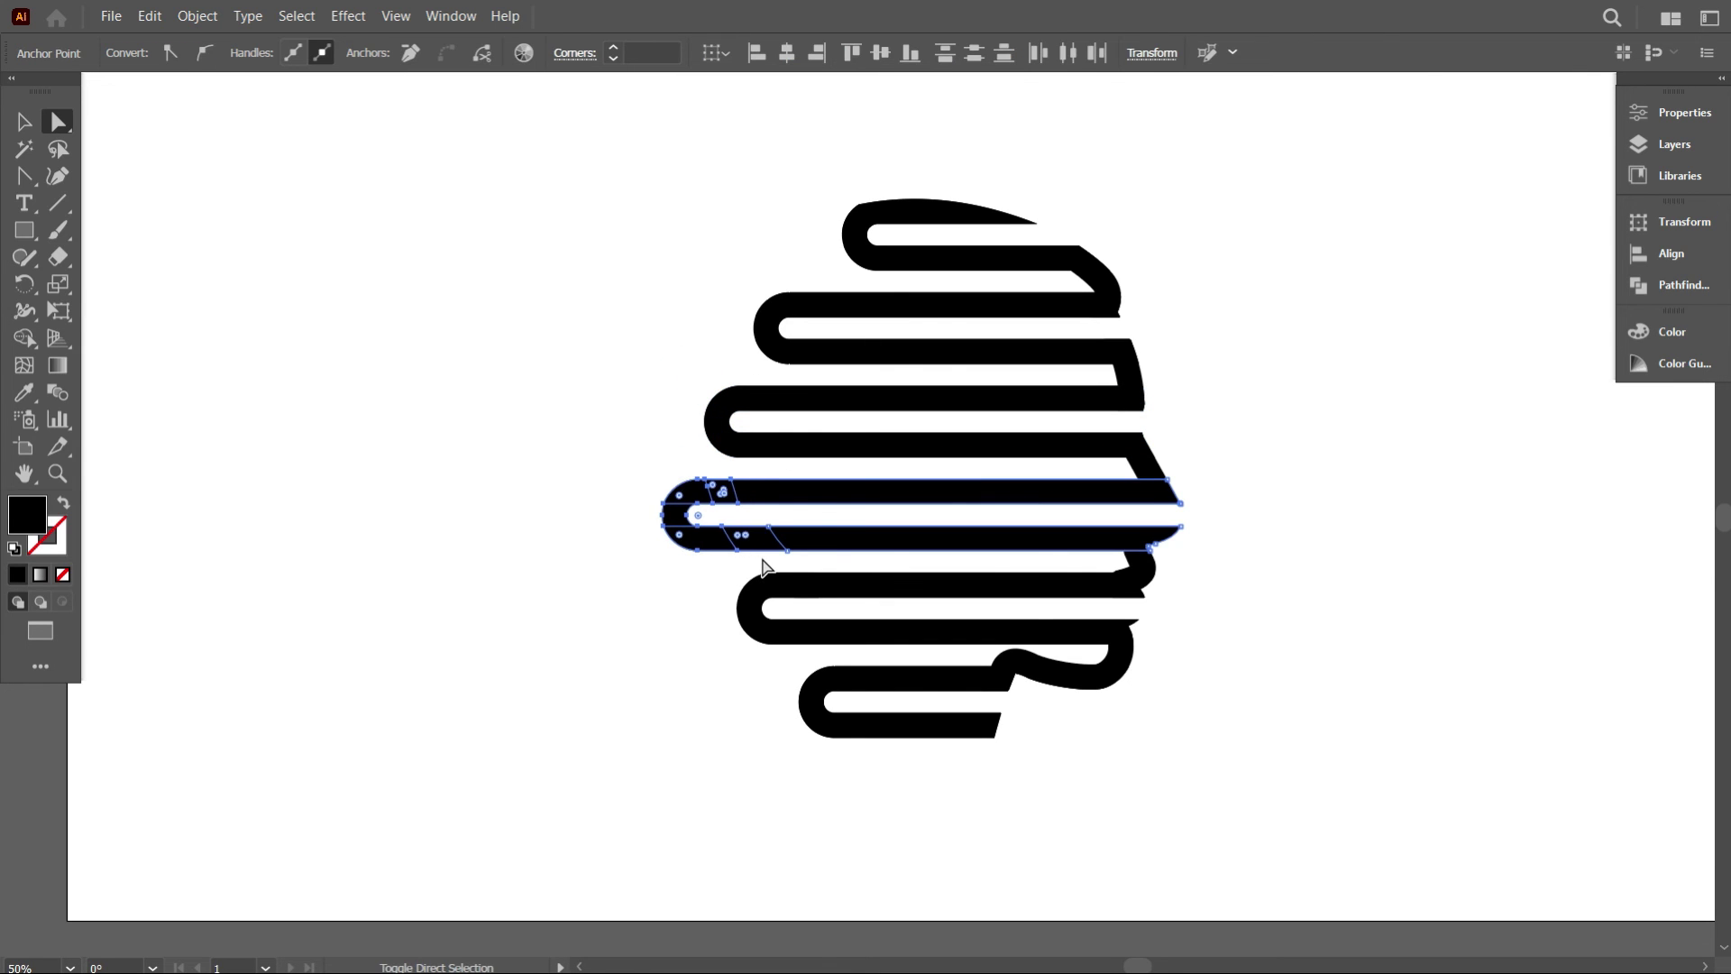
key(shift+Right)
key(shift+Right)
click(582, 556)
scroll(738, 604, down, 1)
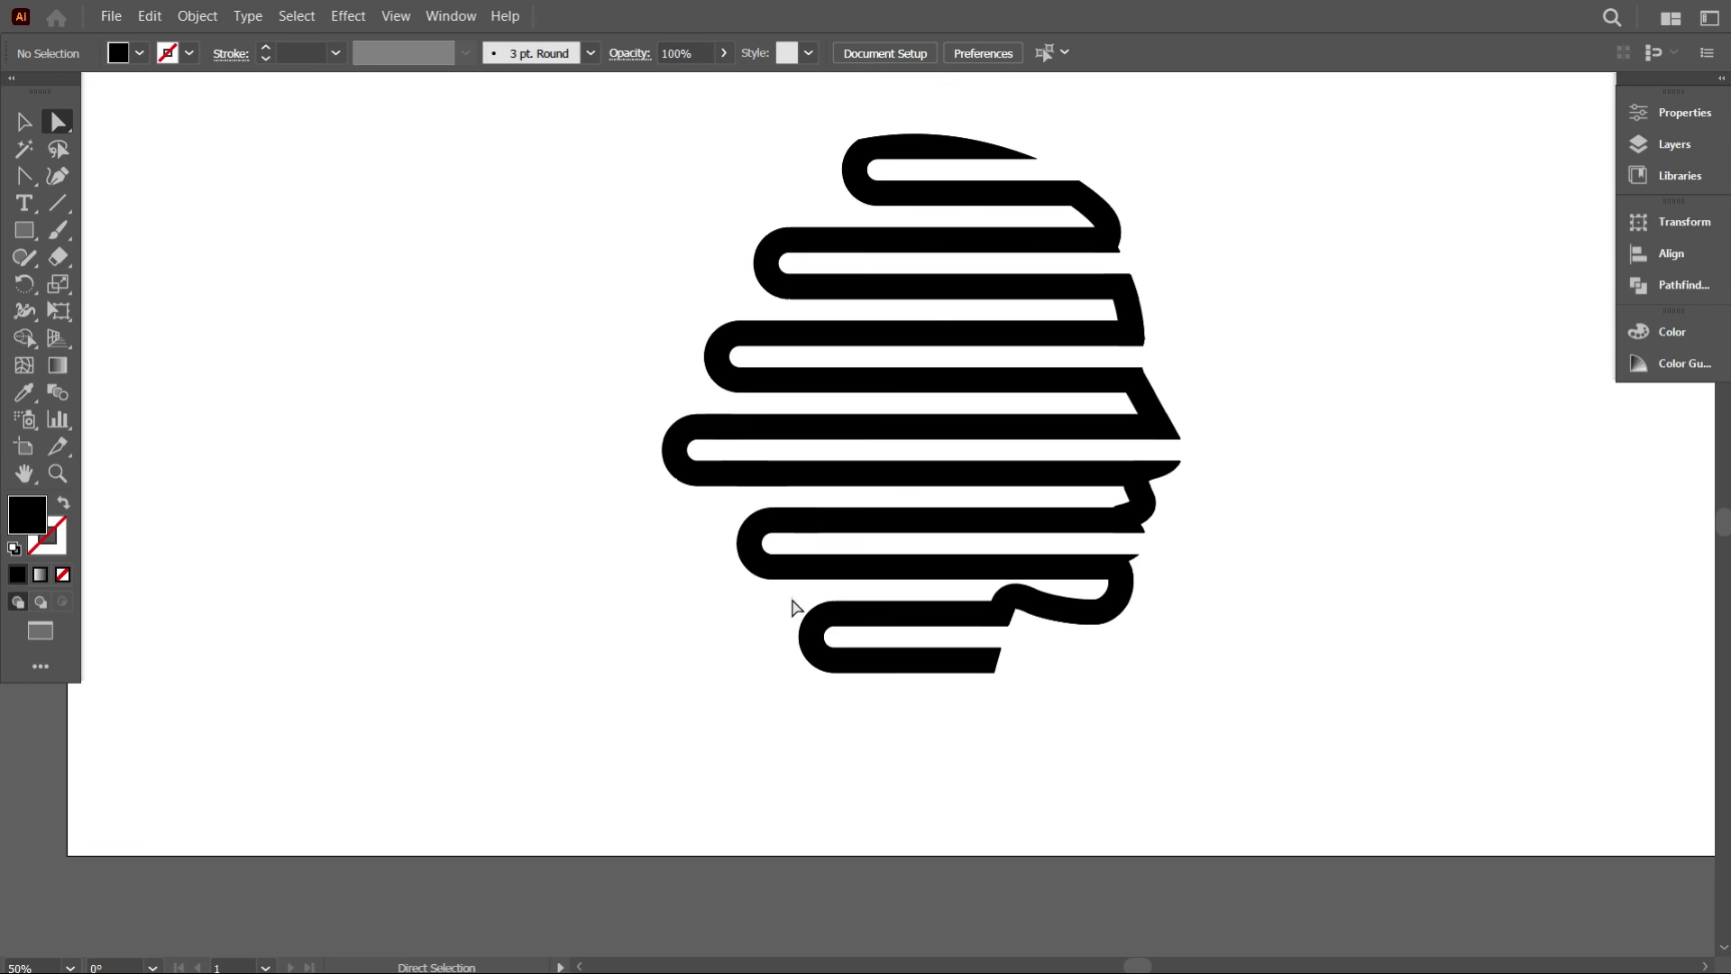
Shorten the lowest strip by moving its rounded-end anchor points inward toward the neck.
drag(900, 708, 897, 694)
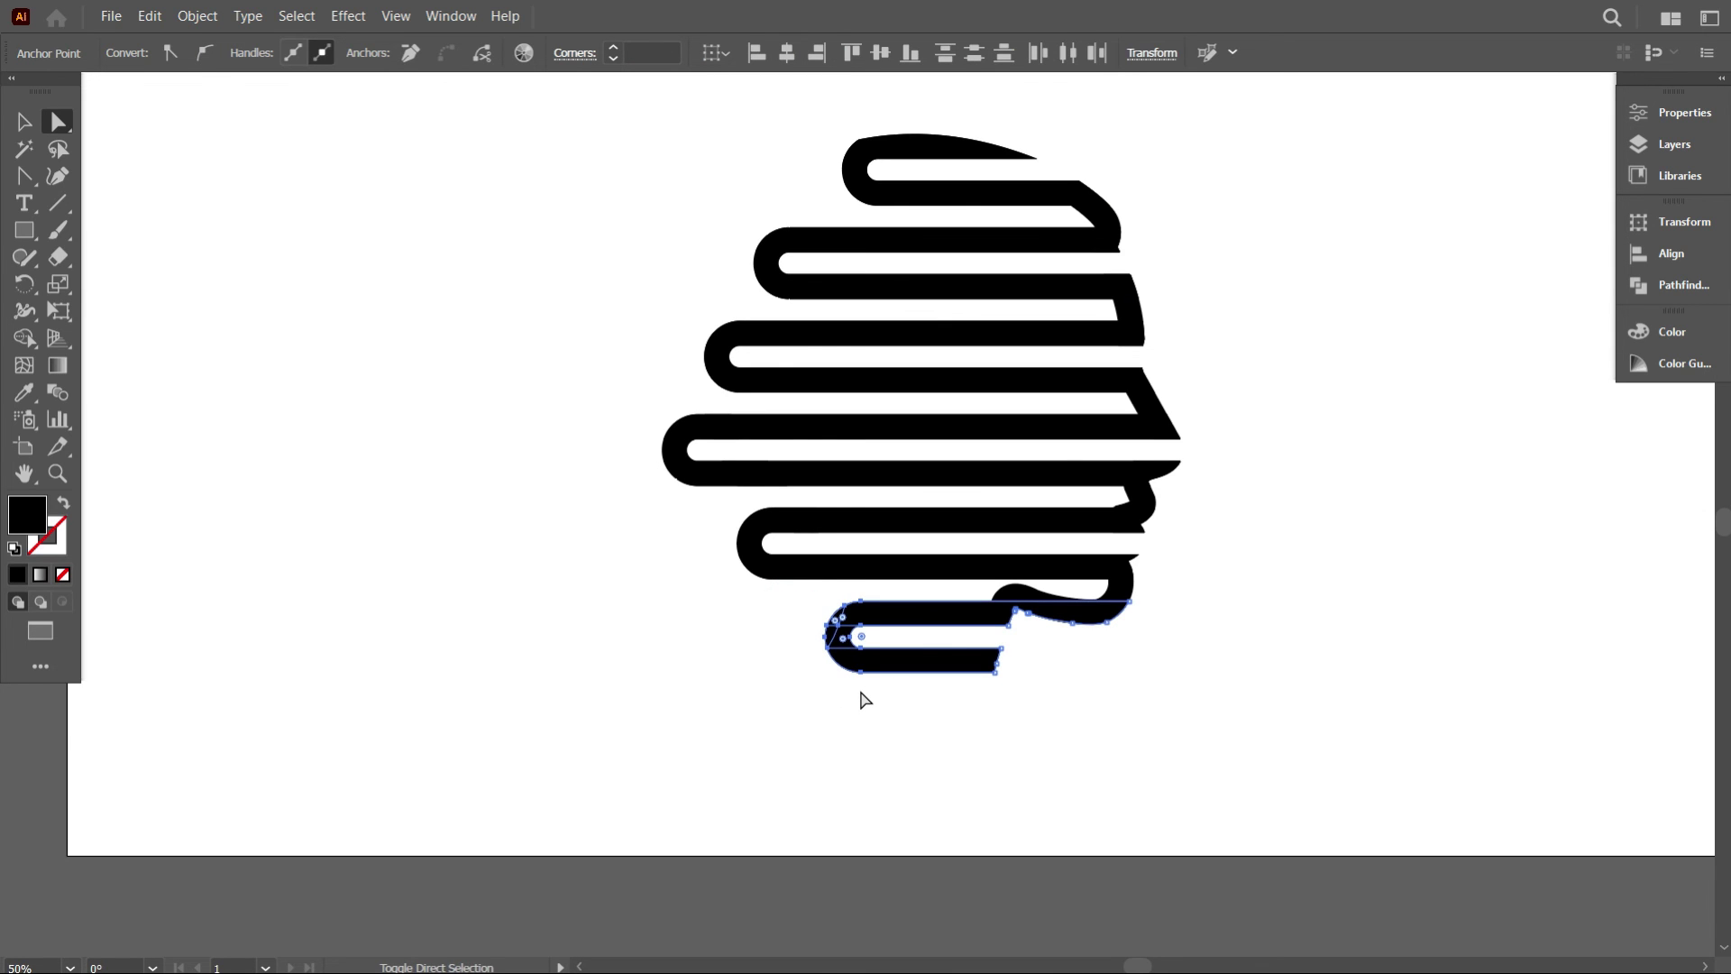
click(27, 123)
click(349, 284)
scroll(761, 733, down, 3)
scroll(721, 690, up, 2)
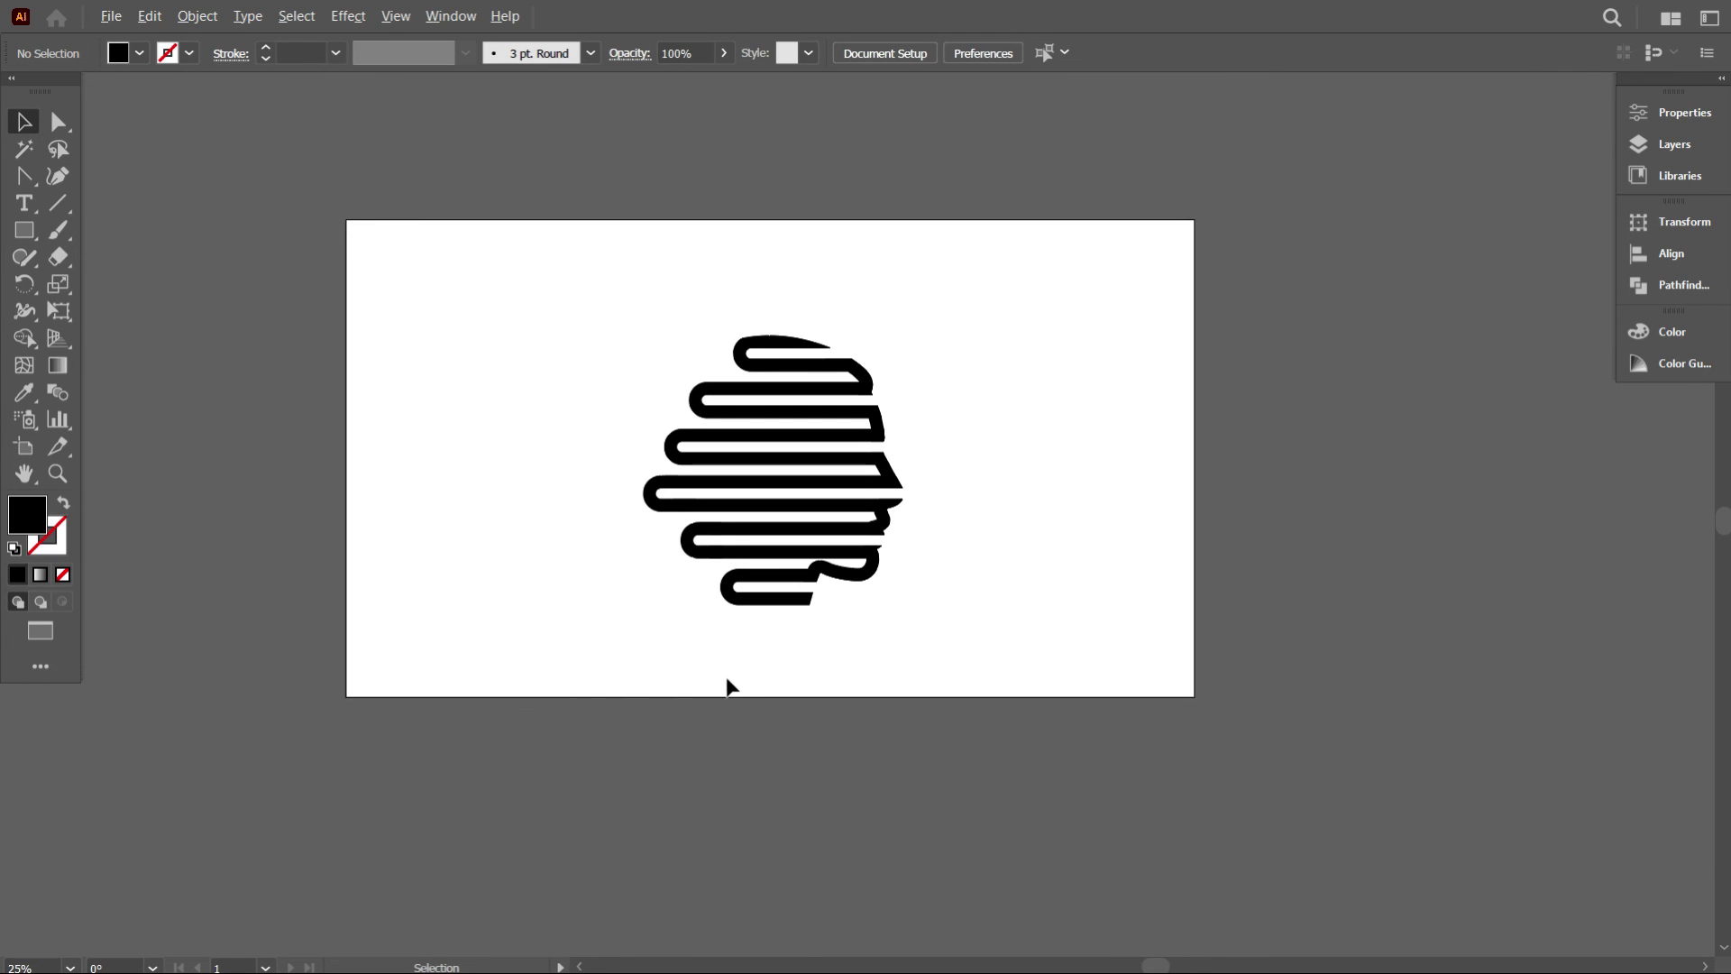
Select the complete head artwork and merge all its pieces into one shape with Pathfinder Unite.
scroll(728, 687, up, 2)
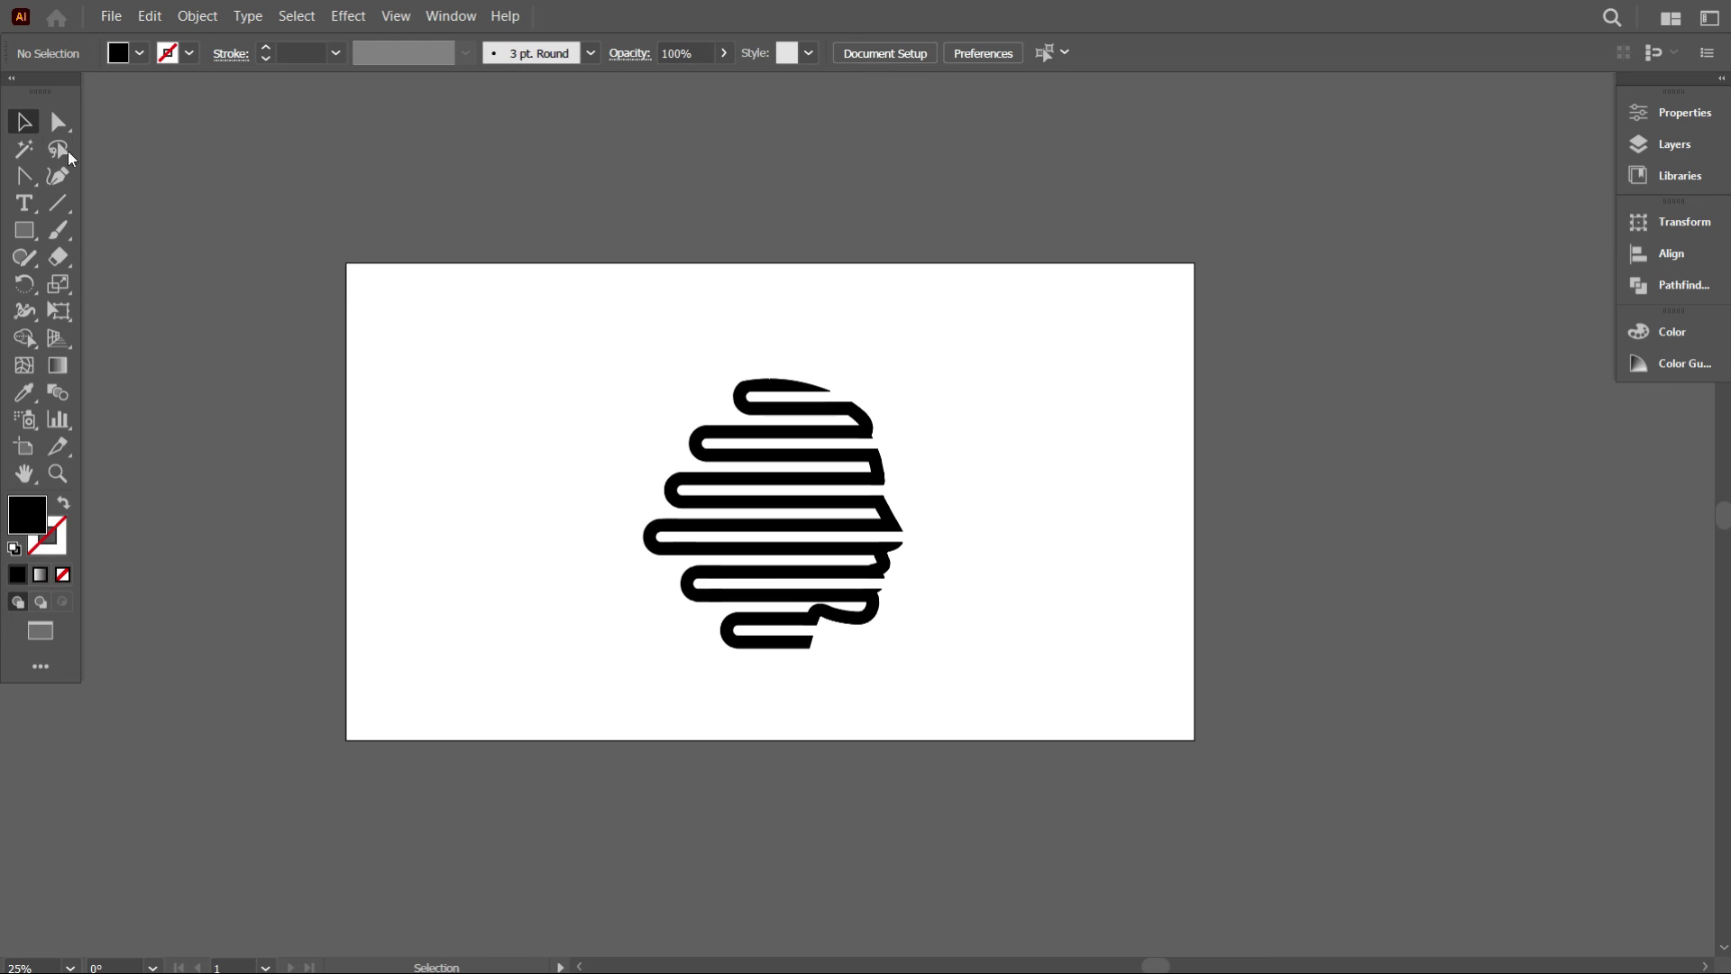
drag(487, 278, 1019, 743)
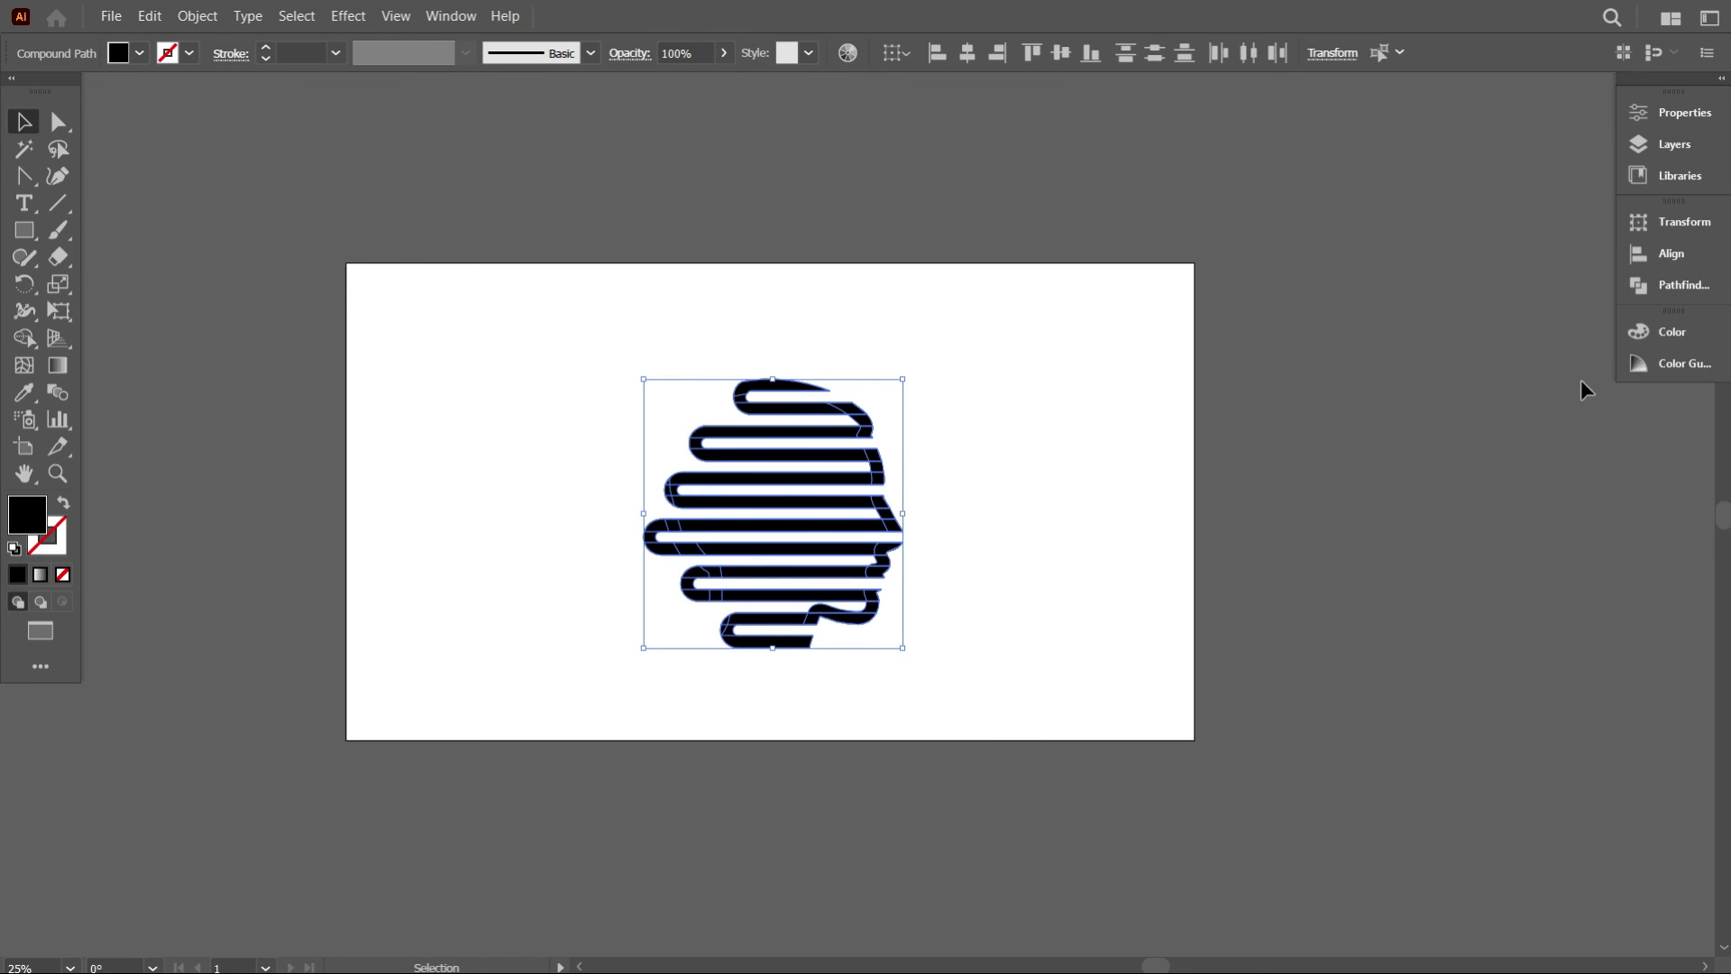
scroll(699, 607, up, 1)
scroll(961, 592, up, 1)
scroll(960, 593, up, 1)
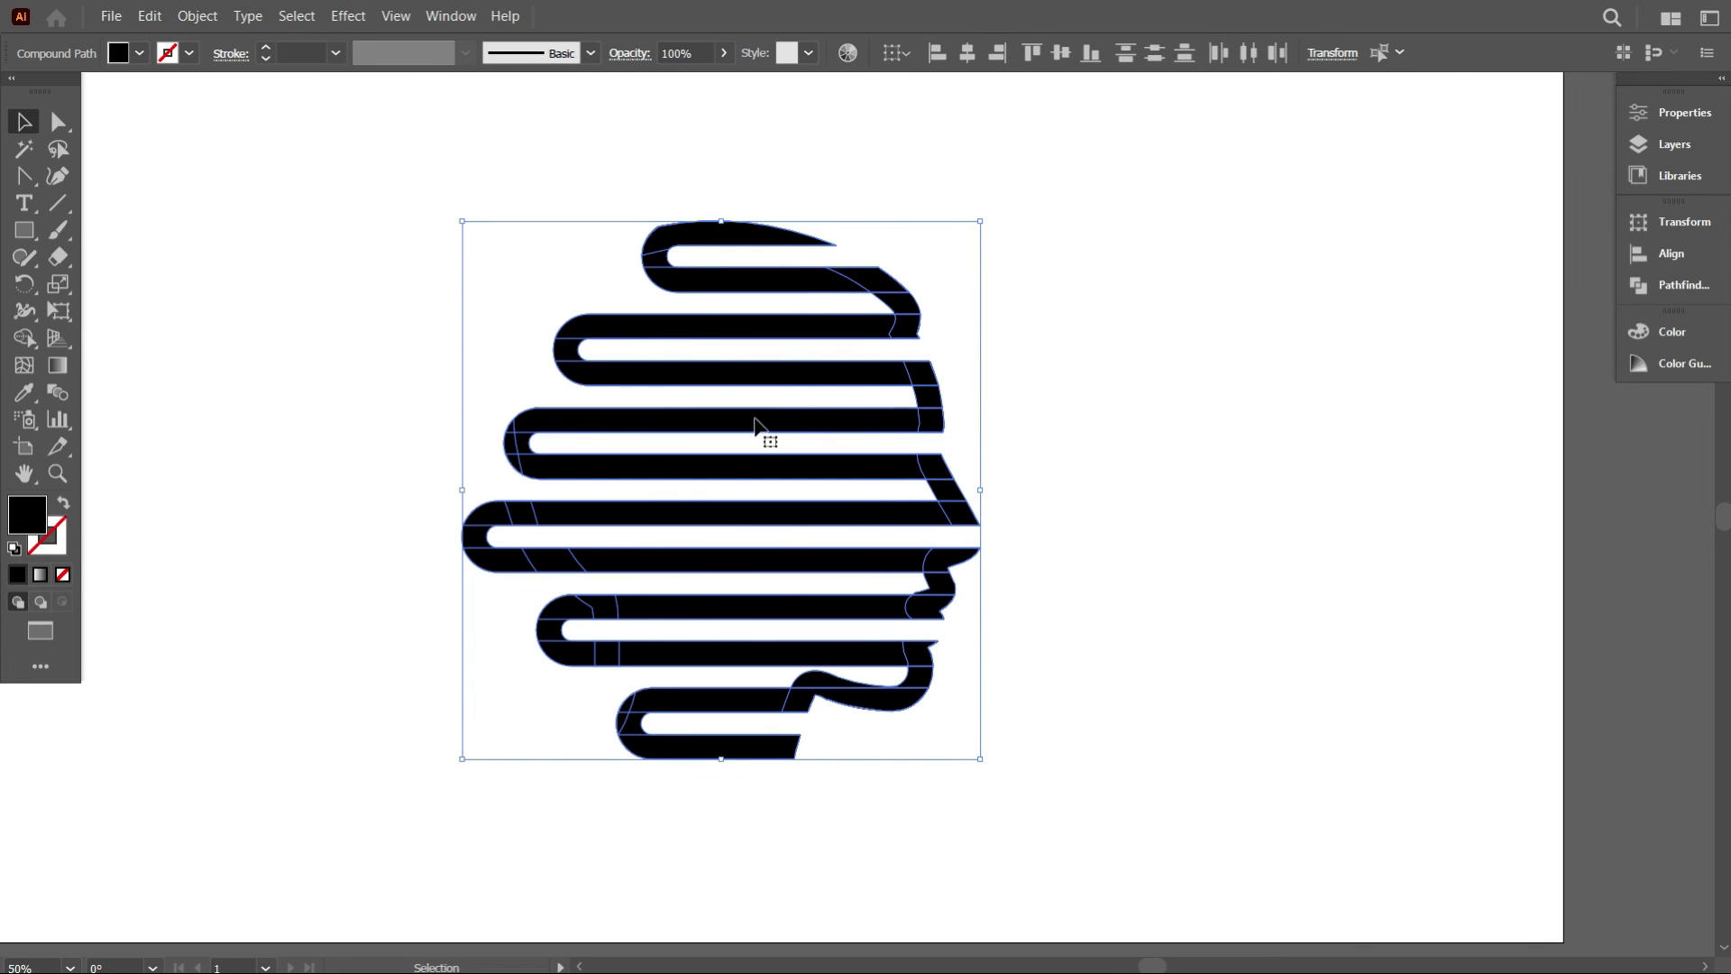
click(1683, 286)
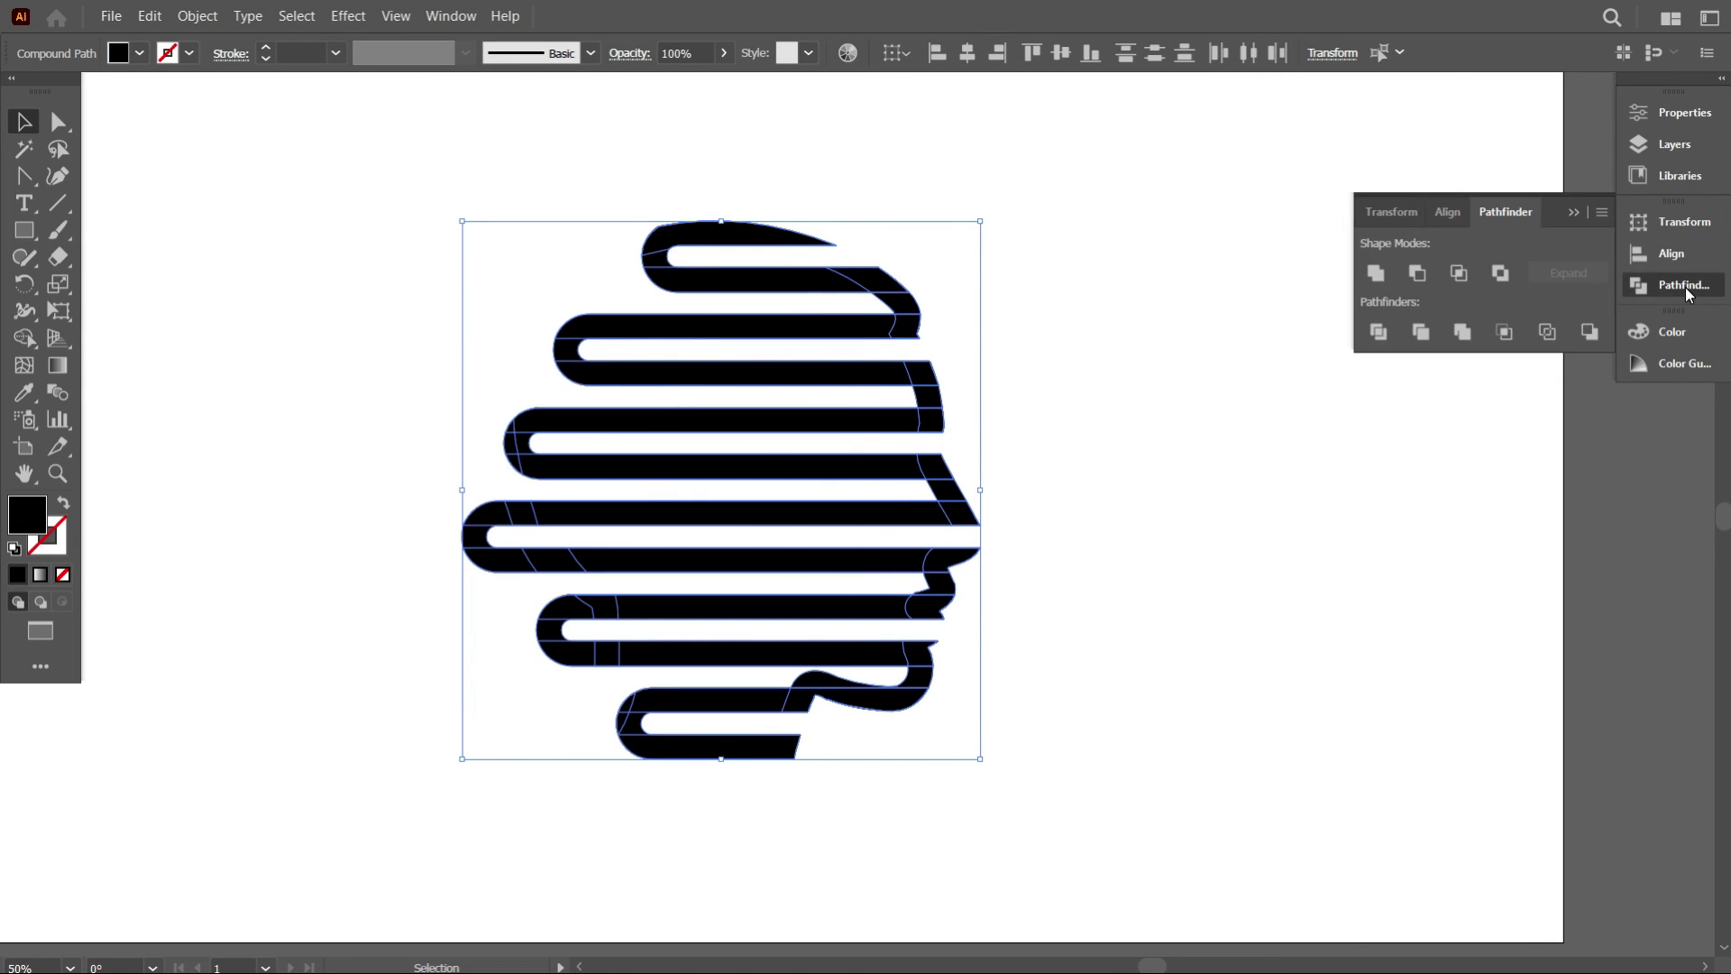
click(1376, 272)
click(1197, 484)
Scale the merged head graphic down proportionally on the artboard.
scroll(901, 534, down, 2)
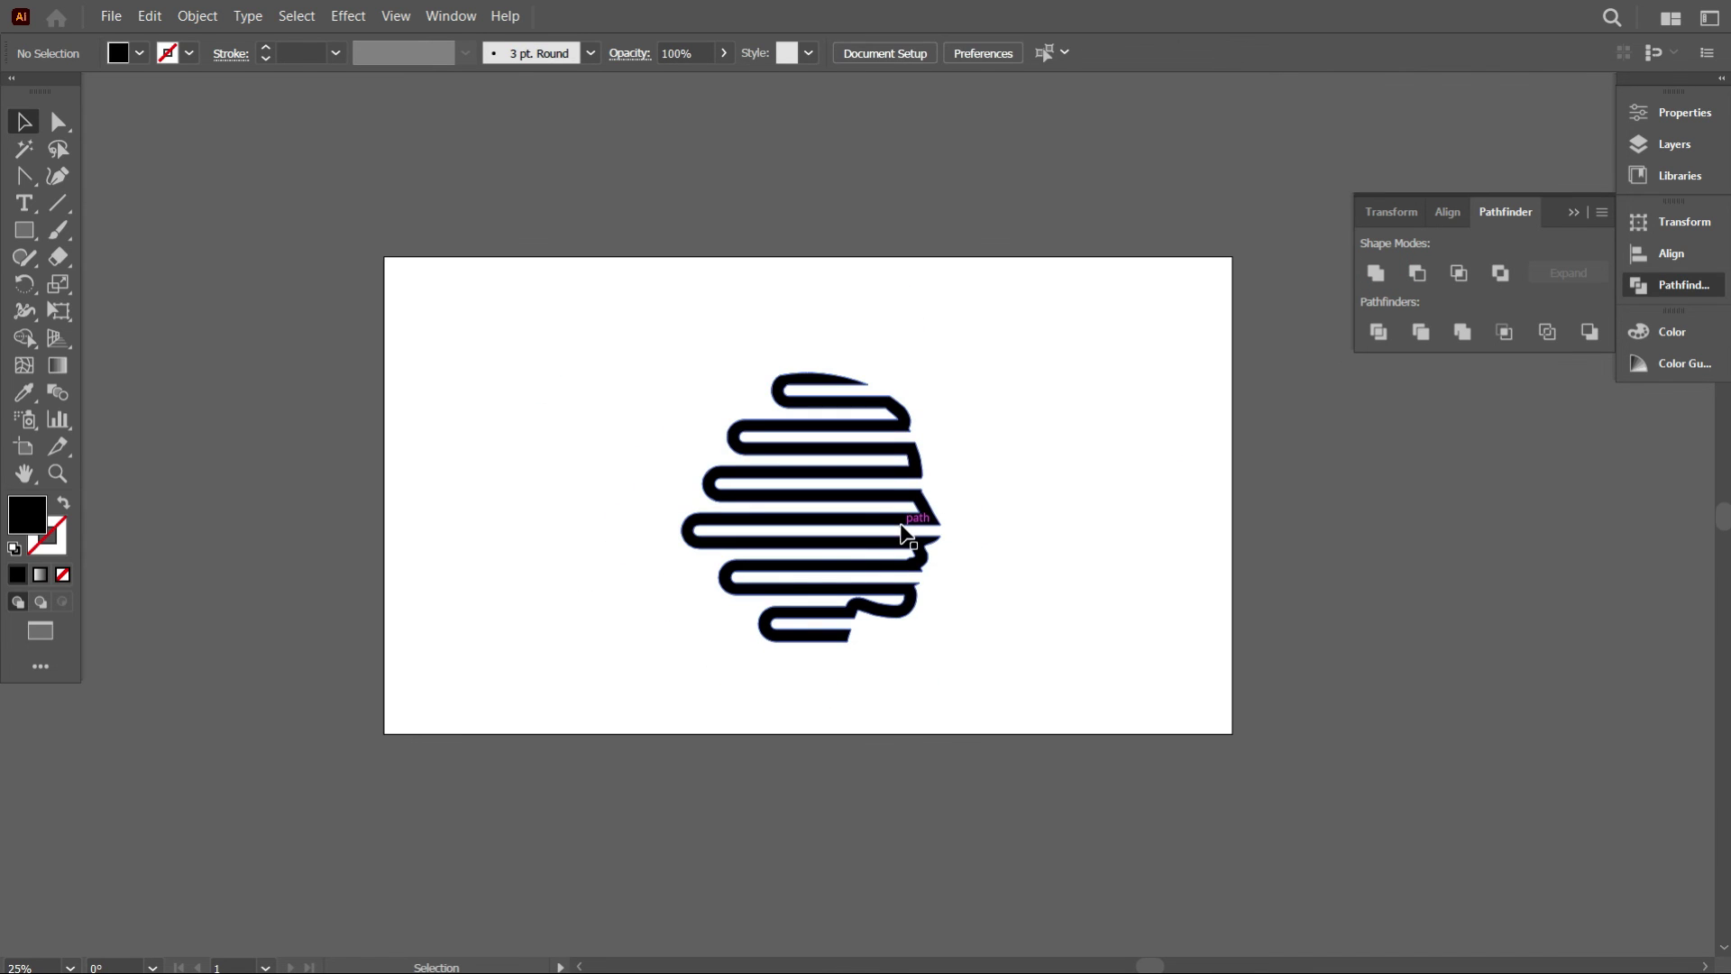
click(896, 617)
drag(940, 644, 827, 545)
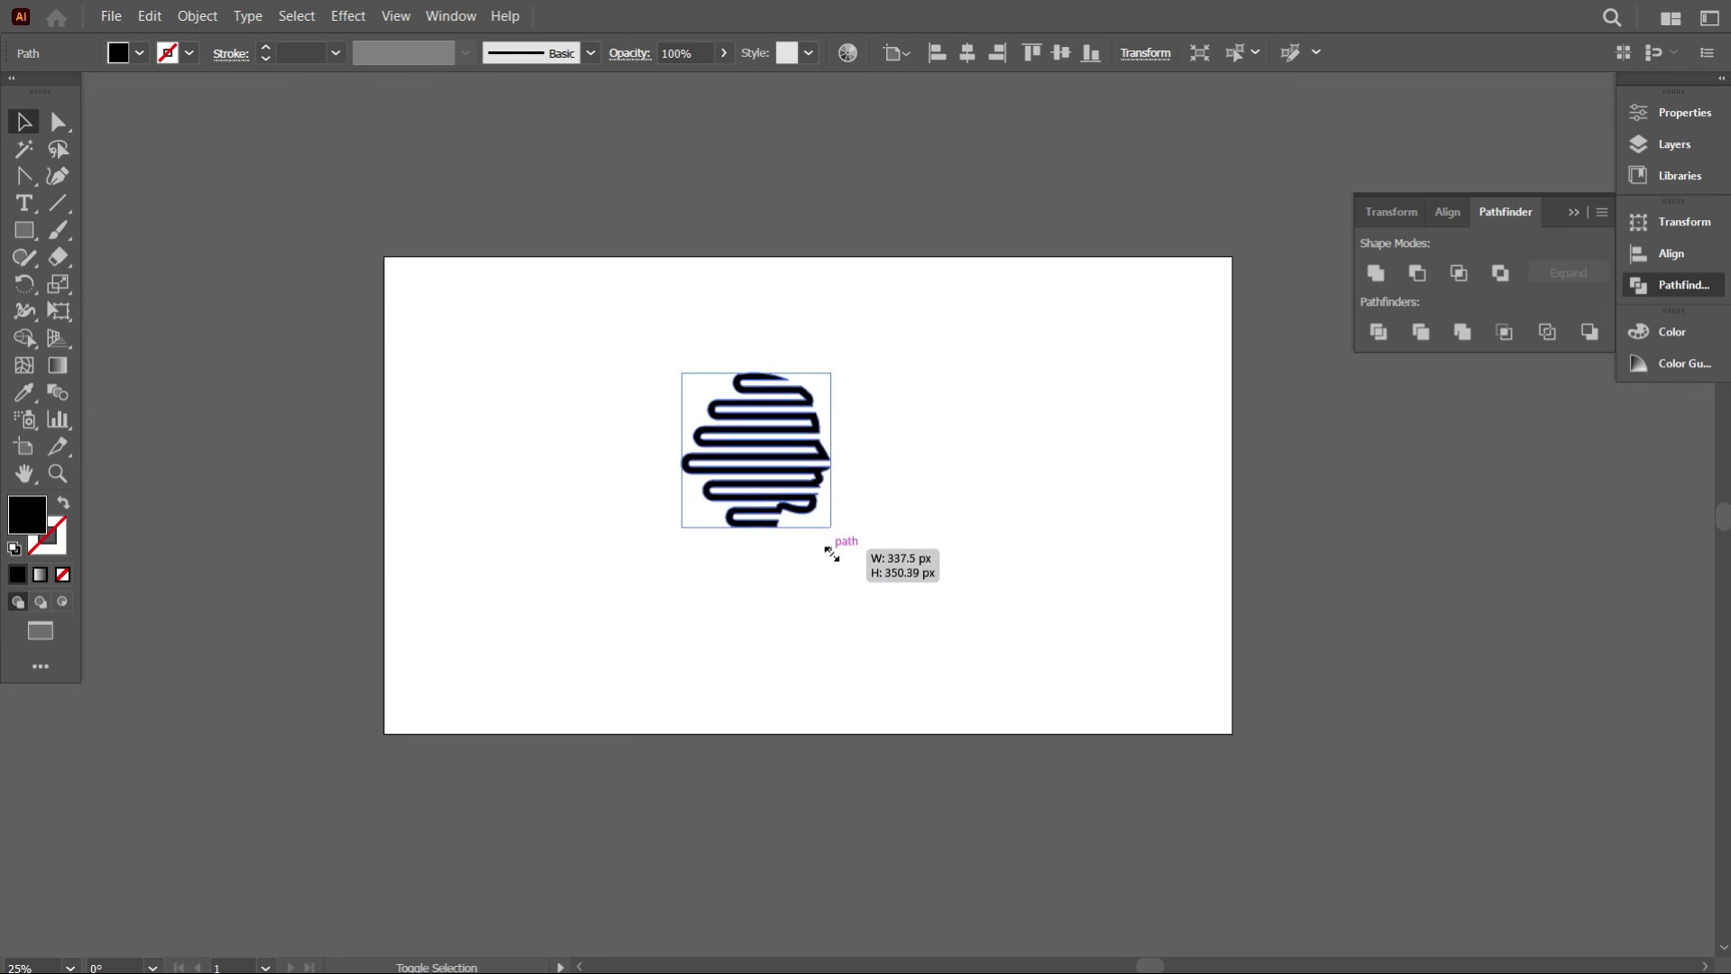
click(819, 576)
Try to reshape the jaw by tracing a curved shape along the chin's inner edge with the Pen tool, and compare both head versions.
scroll(745, 534, up, 2)
scroll(1082, 598, up, 3)
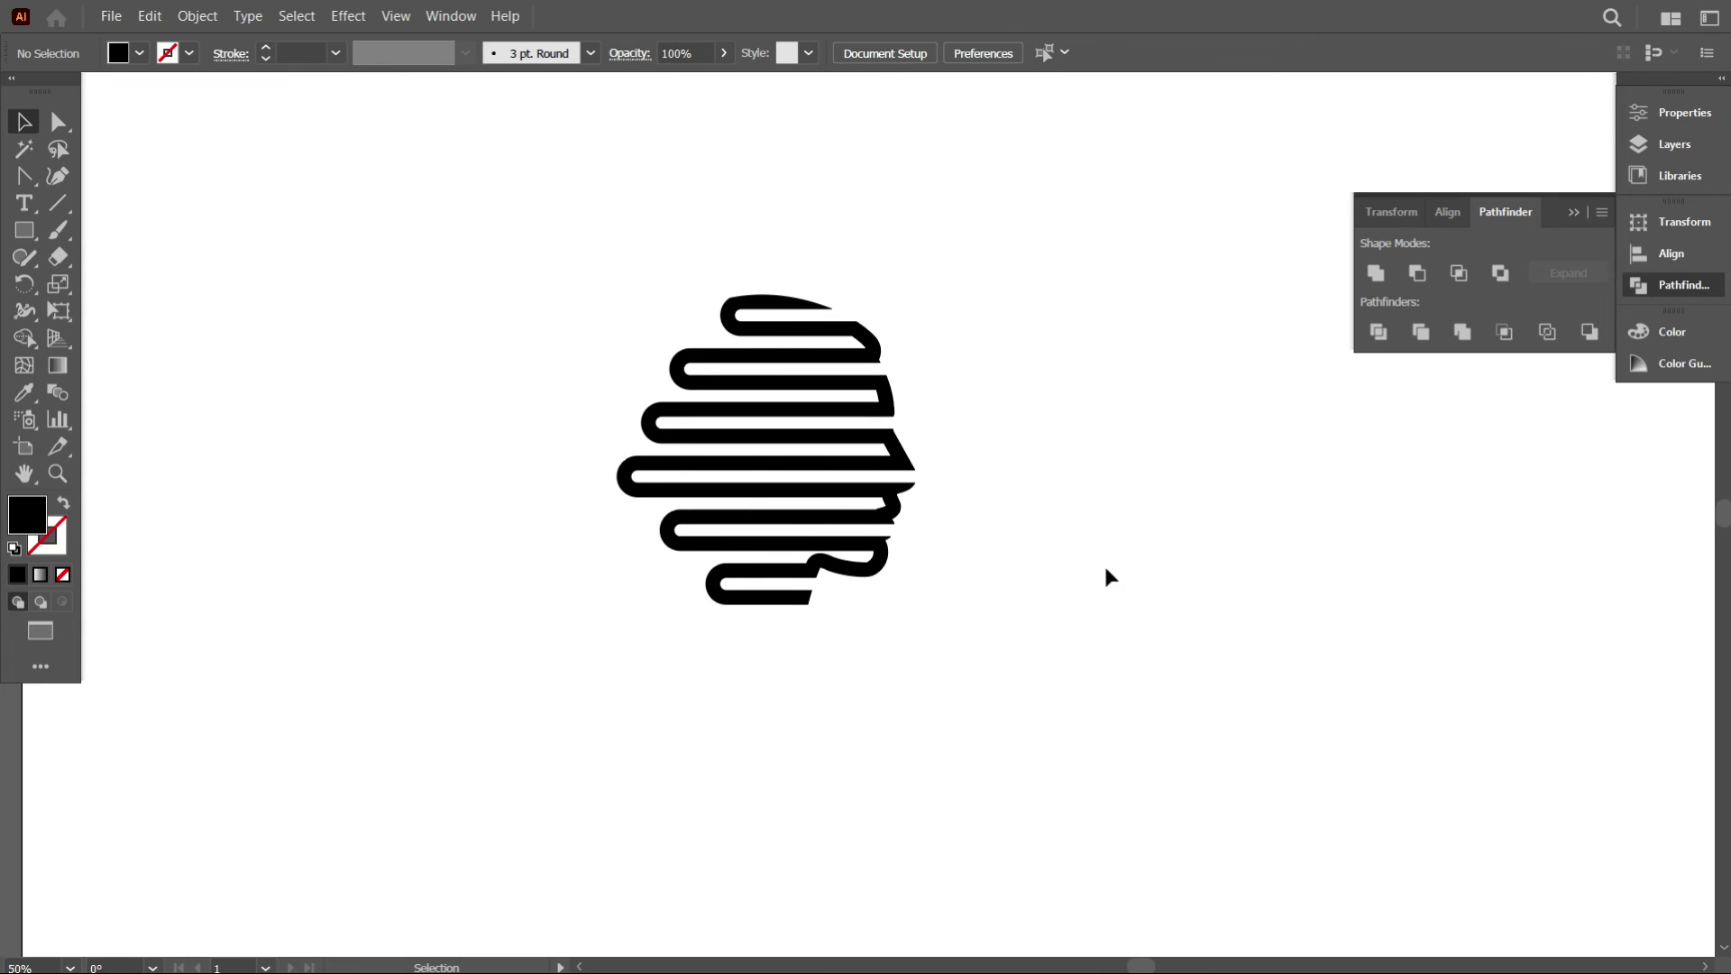
scroll(911, 580, up, 5)
scroll(997, 649, down, 4)
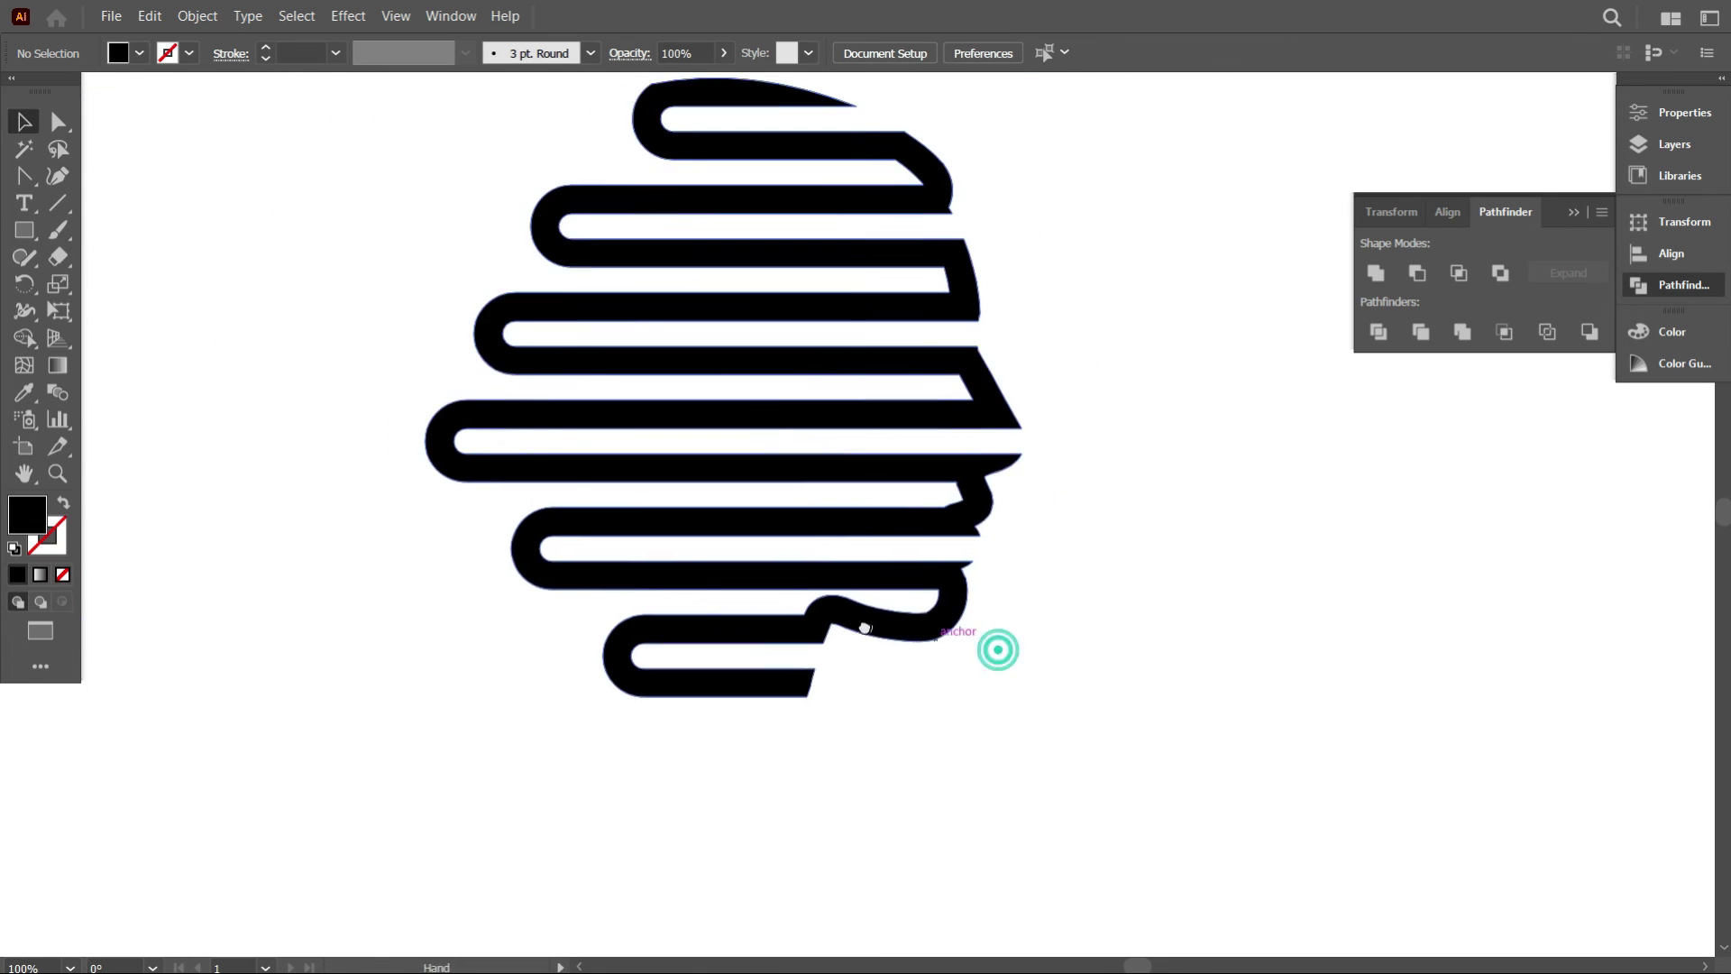
scroll(667, 484, up, 6)
key(p)
click(665, 480)
click(1404, 481)
scroll(1473, 456, down, 4)
click(1458, 403)
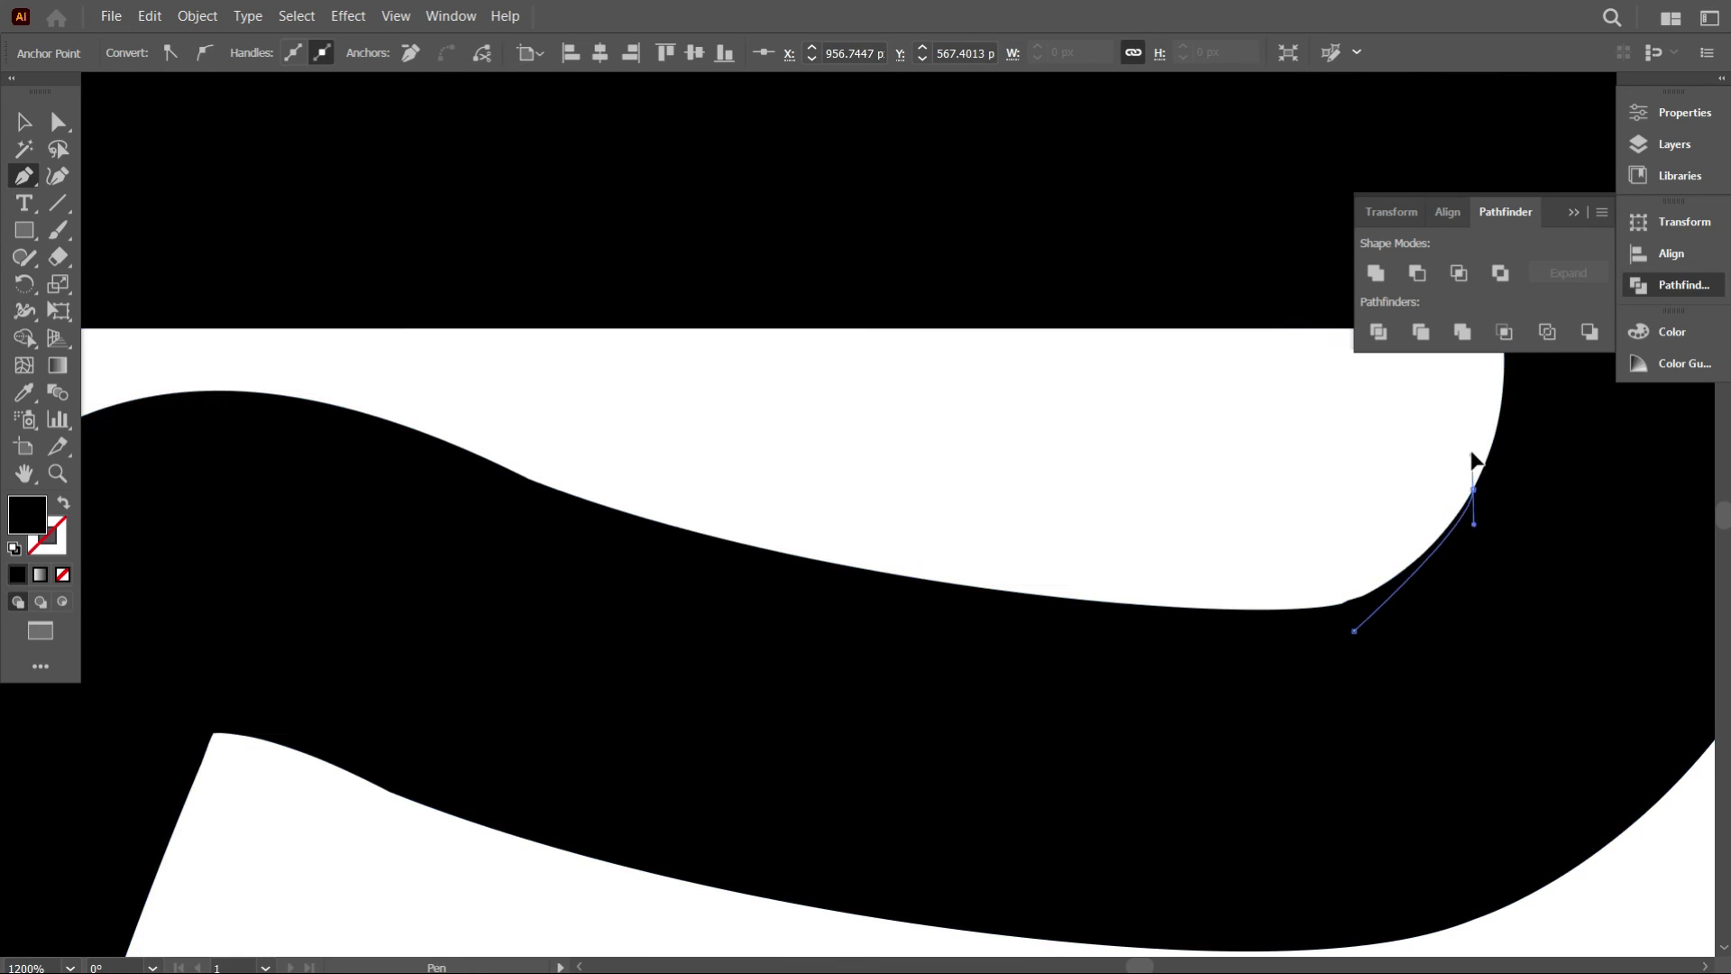
click(855, 346)
click(546, 411)
click(665, 480)
key(v)
click(815, 553)
scroll(874, 711, down, 4)
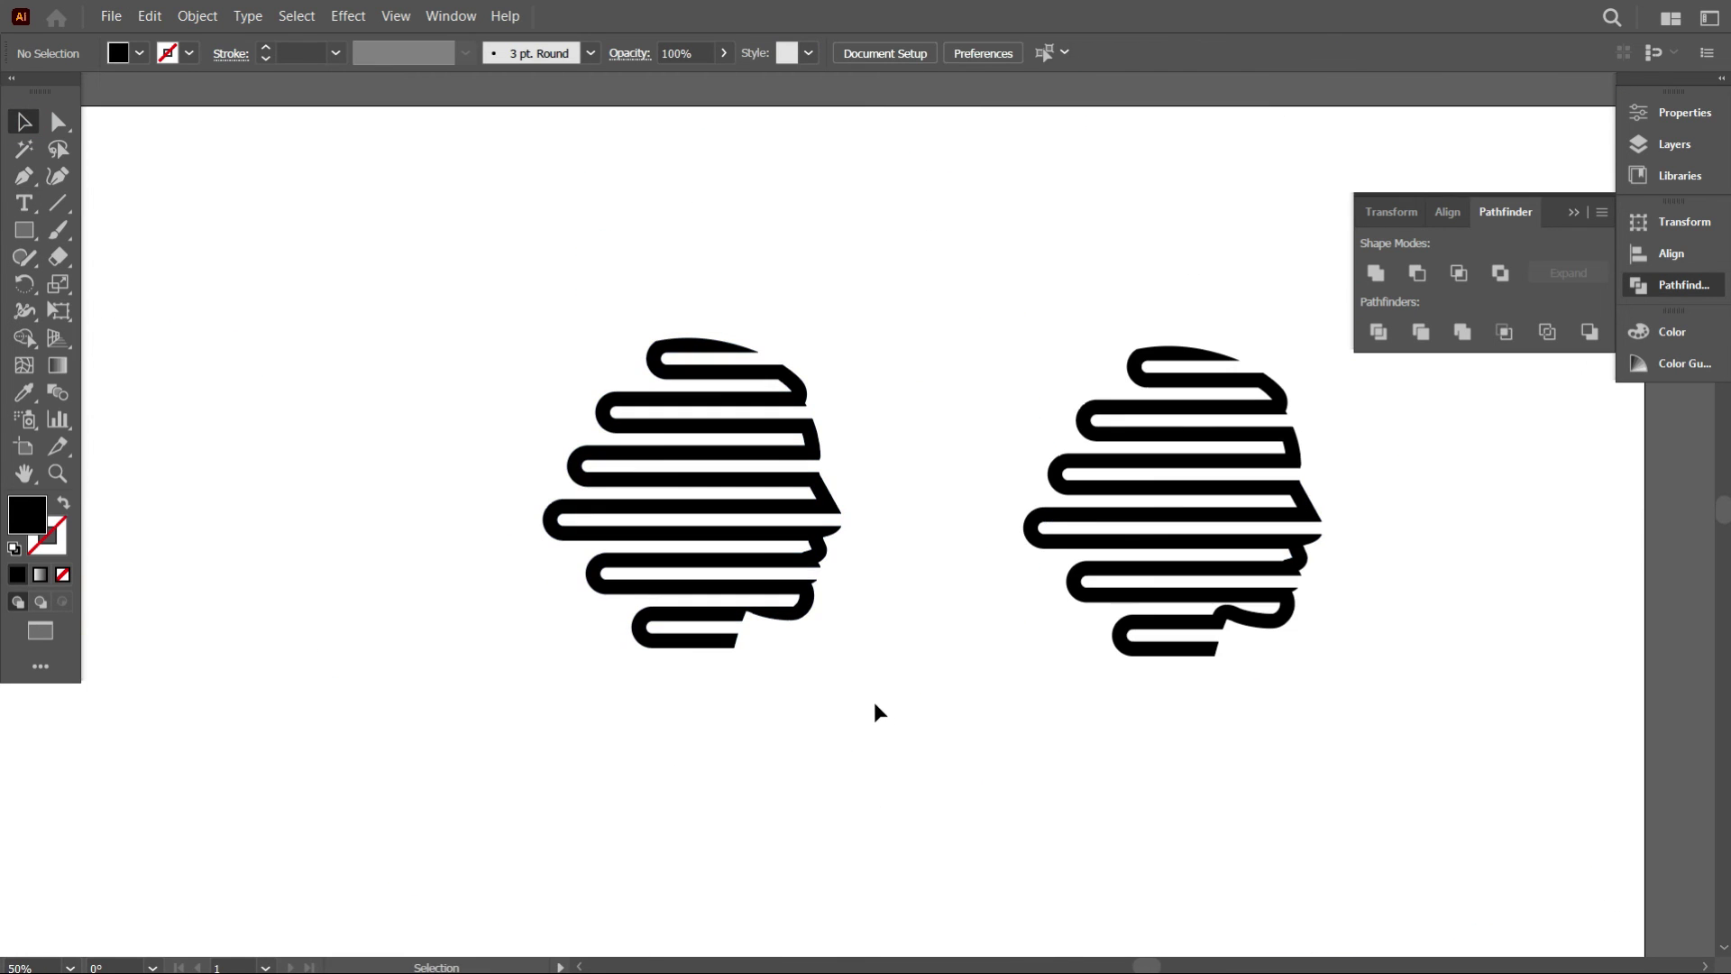
scroll(827, 711, down, 1)
scroll(1114, 739, up, 1)
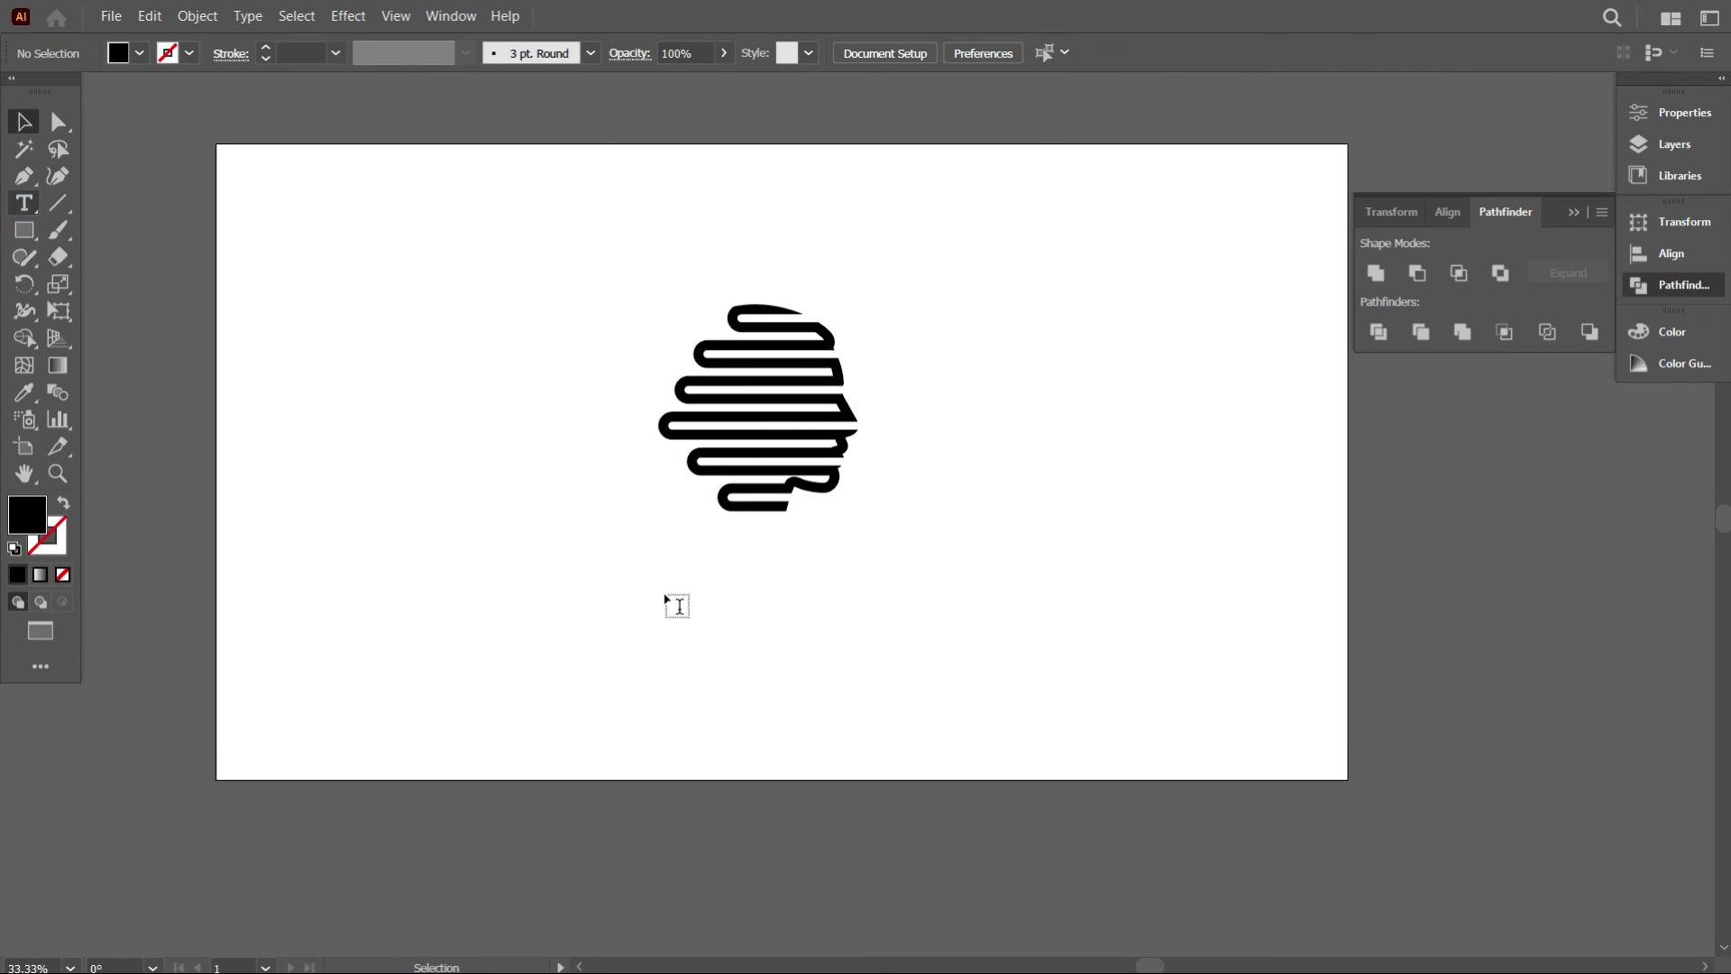
Add the text HUMAN below the head graphic, enlarge it and set its font to Bahnschrift.
key(t)
key(Escape)
drag(691, 603, 859, 657)
scroll(925, 567, up, 3)
click(925, 566)
click(619, 600)
click(898, 53)
click(929, 340)
scroll(775, 572, down, 3)
click(775, 573)
scroll(775, 573, down, 1)
Draw a black background rectangle over the artboard, send it behind the artwork, and make the head and text white.
key(m)
mouse_move(290, 220)
mouse_down()
mouse_move(1113, 665)
mouse_move(1141, 699)
mouse_up()
key(ctrl+shift+bracketleft)
key(v)
click(732, 532)
scroll(731, 532, up, 1)
Set the HUMAN text to the SemiCondensed style and widen its letter tracking.
click(713, 548)
click(1079, 53)
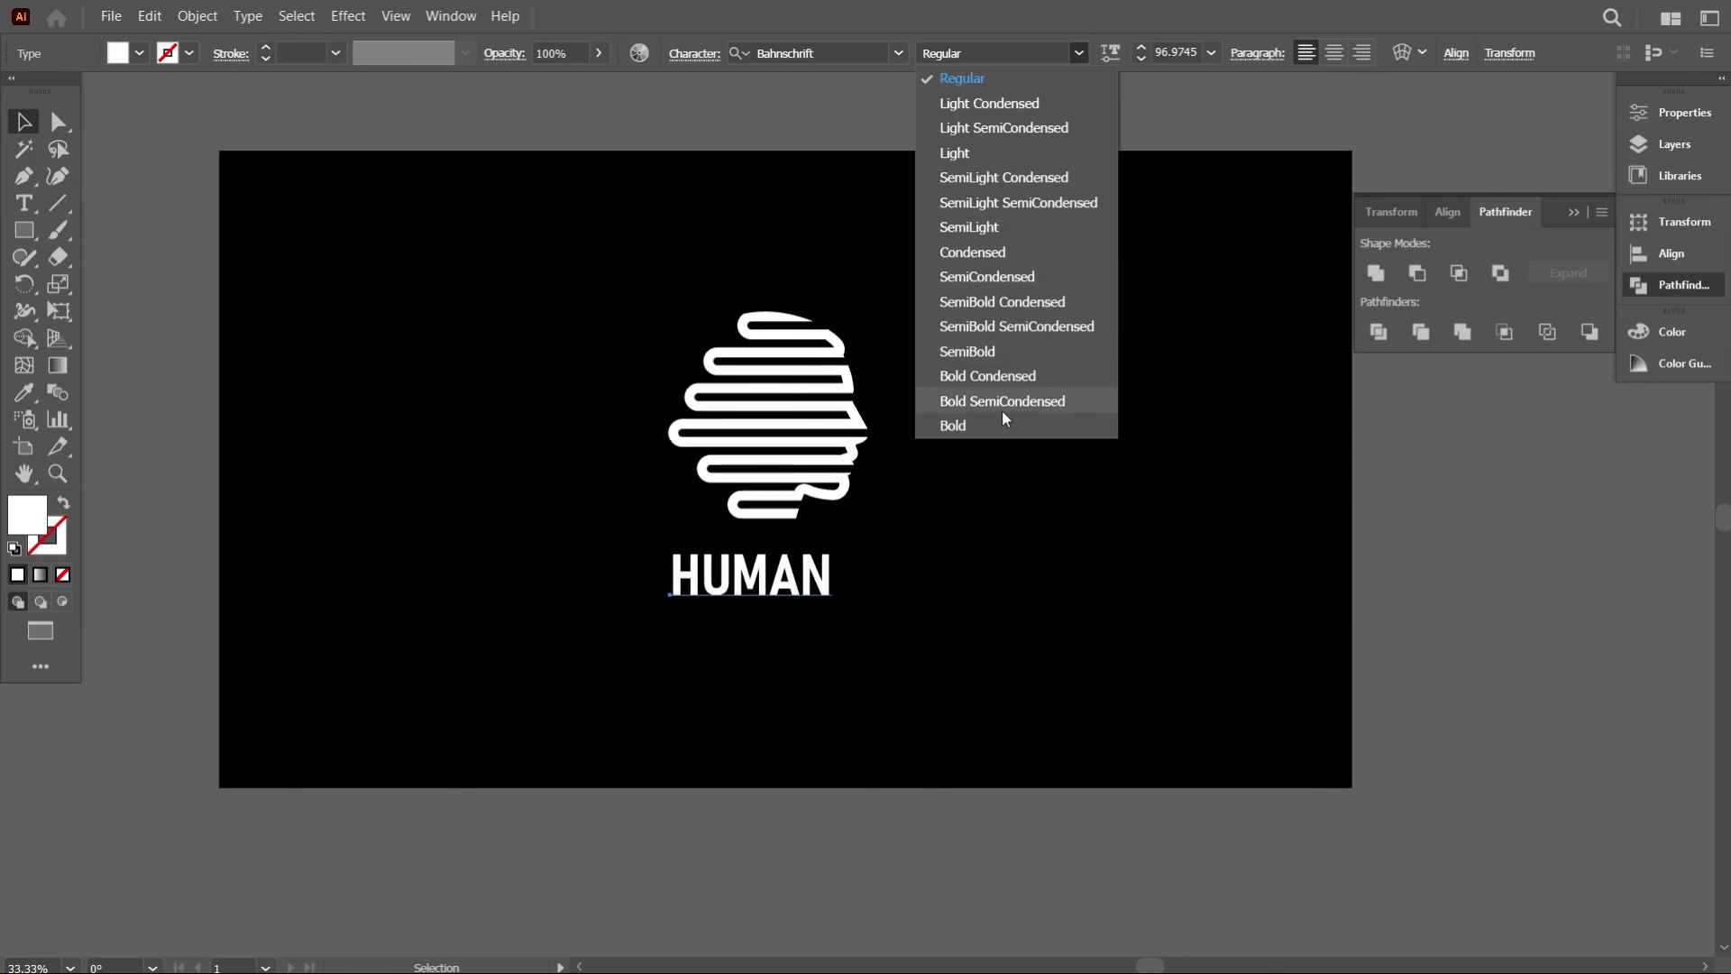
click(1015, 279)
scroll(648, 77, up, 1)
click(694, 53)
scroll(657, 186, up, 5)
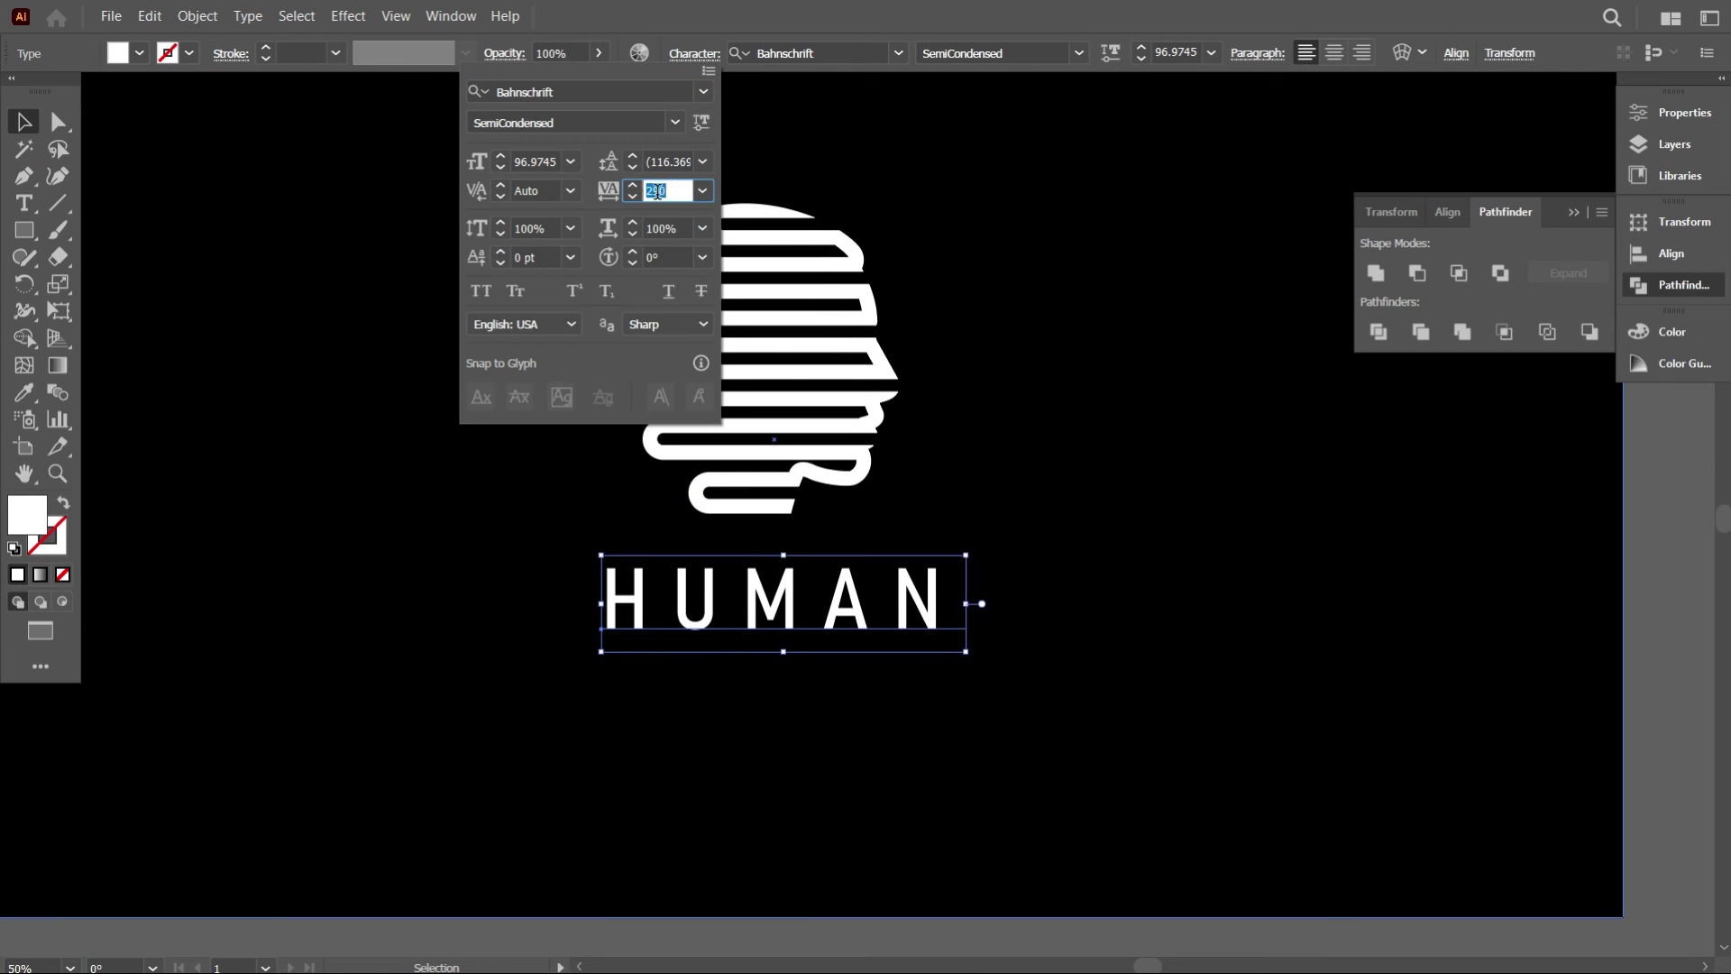
click(201, 104)
scroll(201, 104, down, 2)
Change the background rectangle's fill color to a very dark navy blue.
double_click(27, 514)
click(1362, 619)
key(Return)
scroll(850, 340, up, 1)
Fill the head graphic with a linear gradient running from white at the back to orange at the face.
click(850, 340)
click(140, 53)
click(45, 171)
click(72, 172)
click(1673, 331)
scroll(902, 451, up, 2)
click(902, 451)
click(450, 16)
click(568, 588)
drag(1037, 444, 1355, 434)
scroll(894, 772, down, 2)
click(894, 771)
scroll(1199, 598, up, 5)
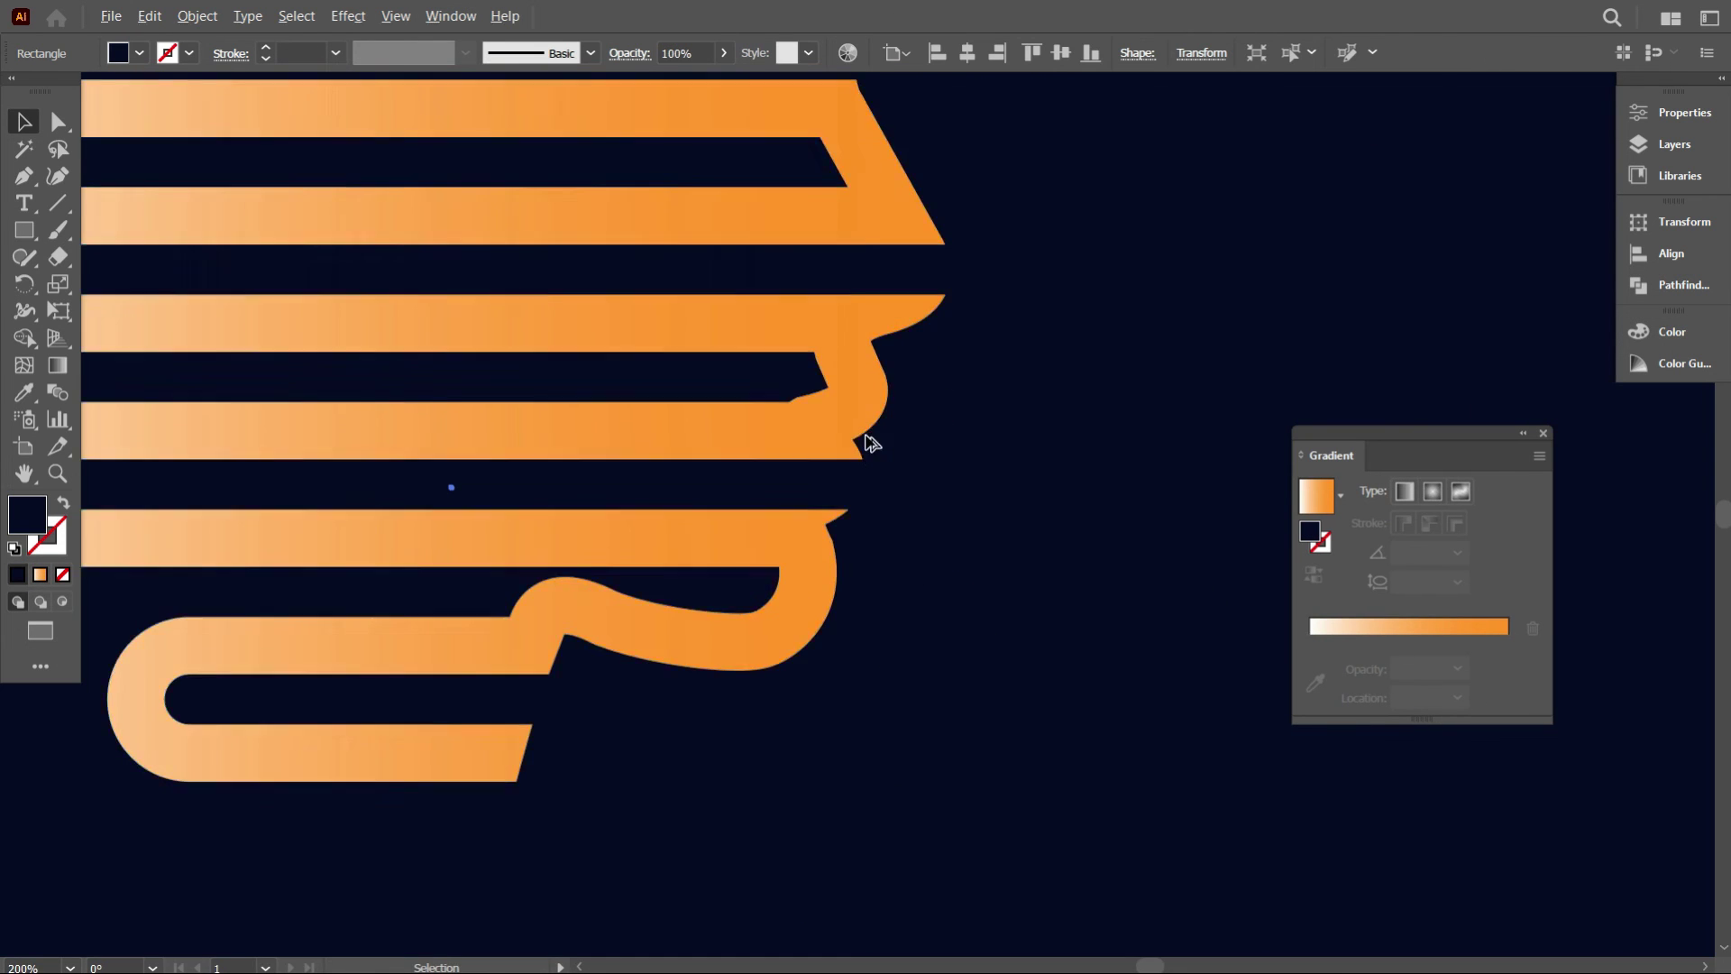
scroll(869, 433, down, 7)
scroll(970, 456, up, 5)
scroll(928, 375, down, 5)
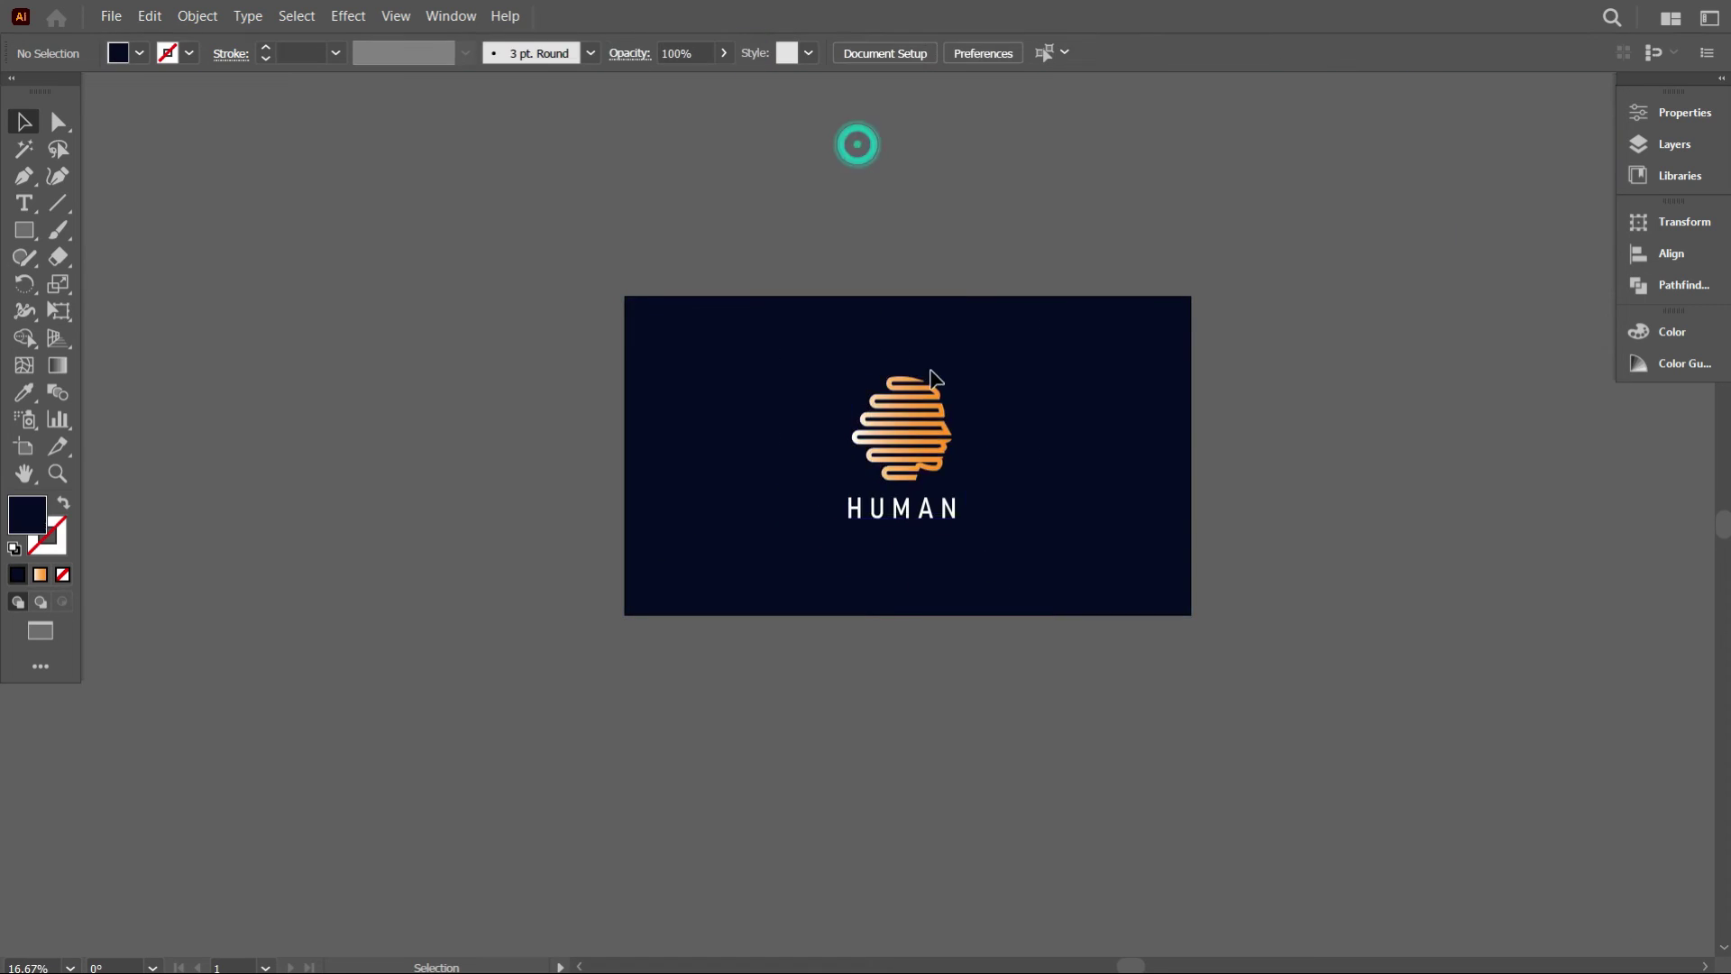